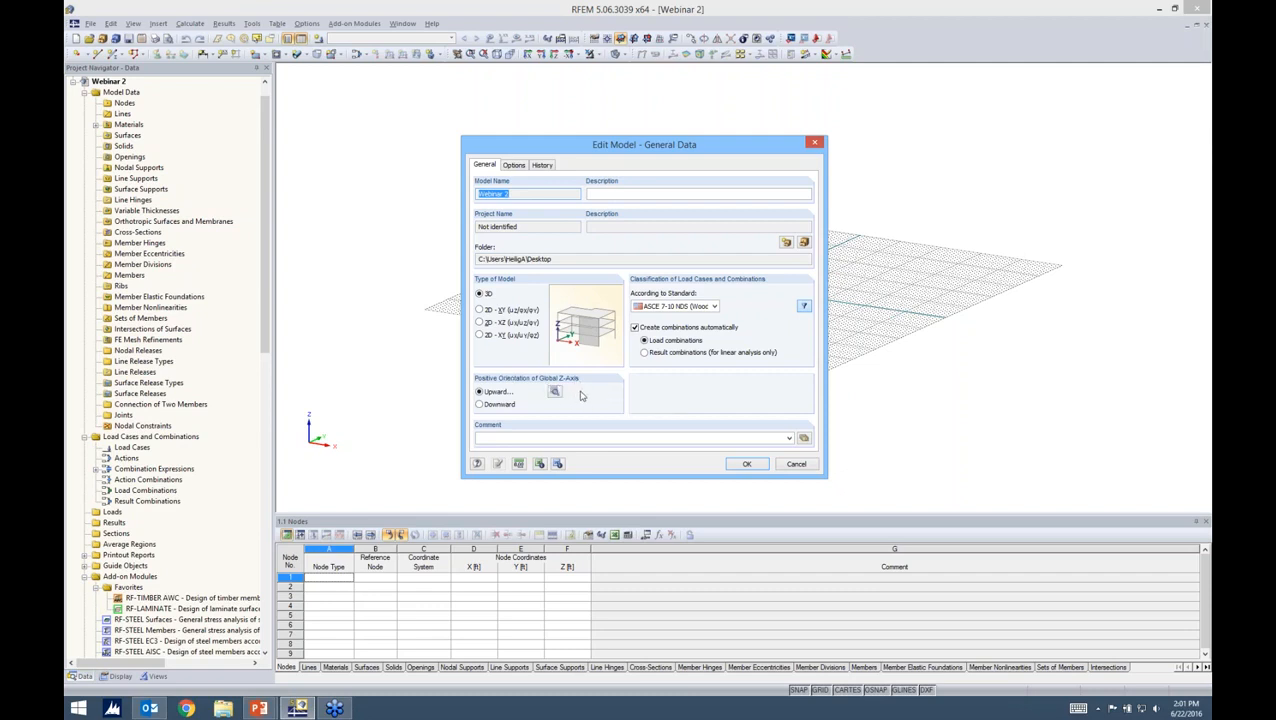
# Set the load case and combination standard to ASCE 7-10 NDS (Wood) and accept the model's general data.
pyautogui.click(714, 306)
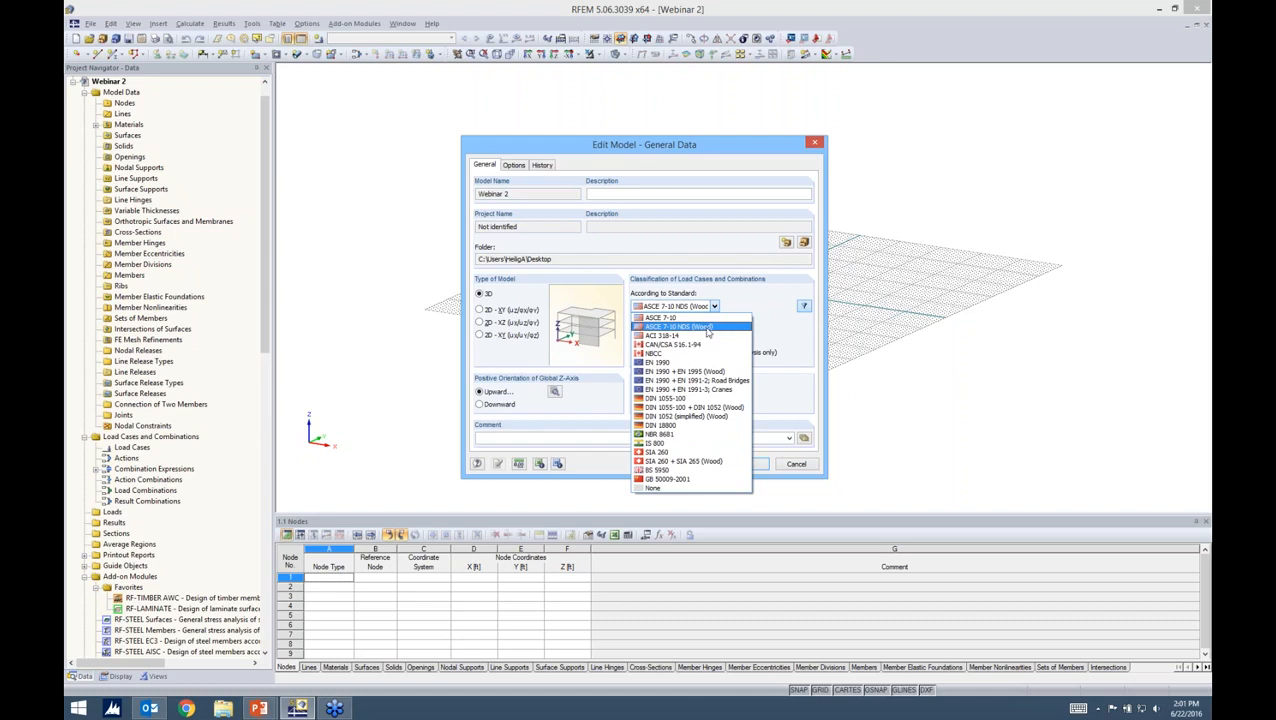
pyautogui.click(707, 329)
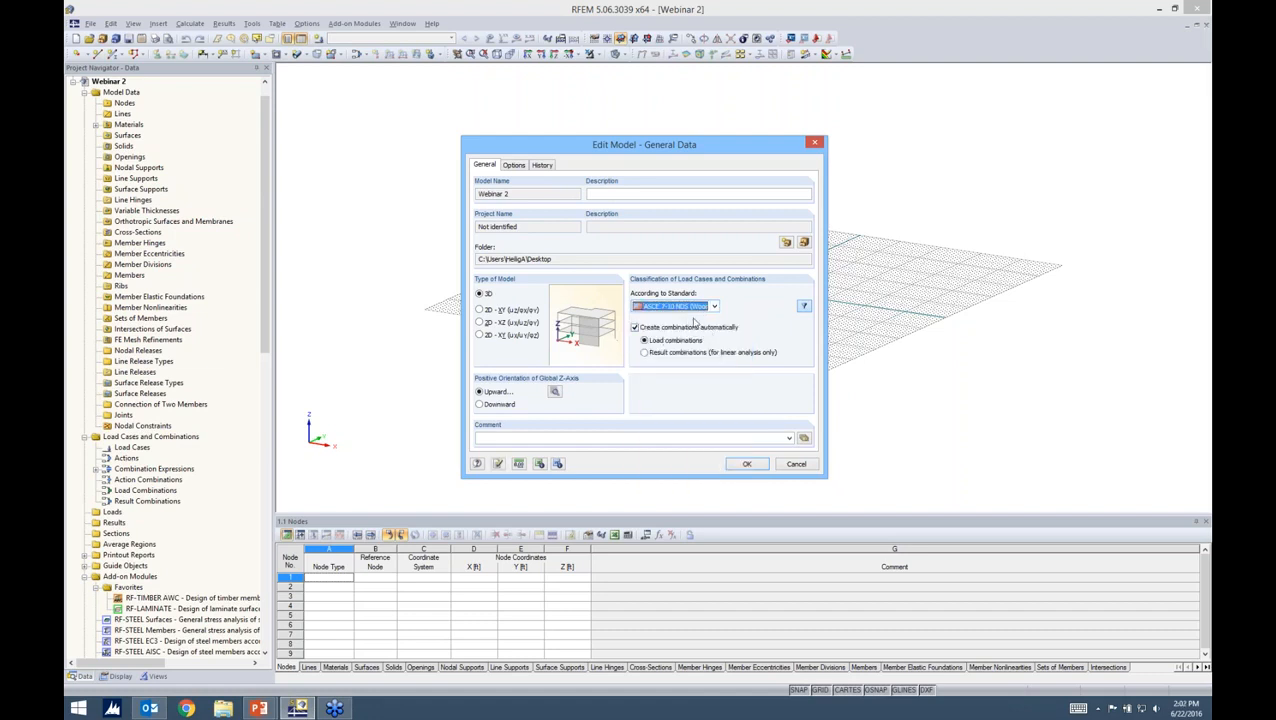
pyautogui.click(745, 464)
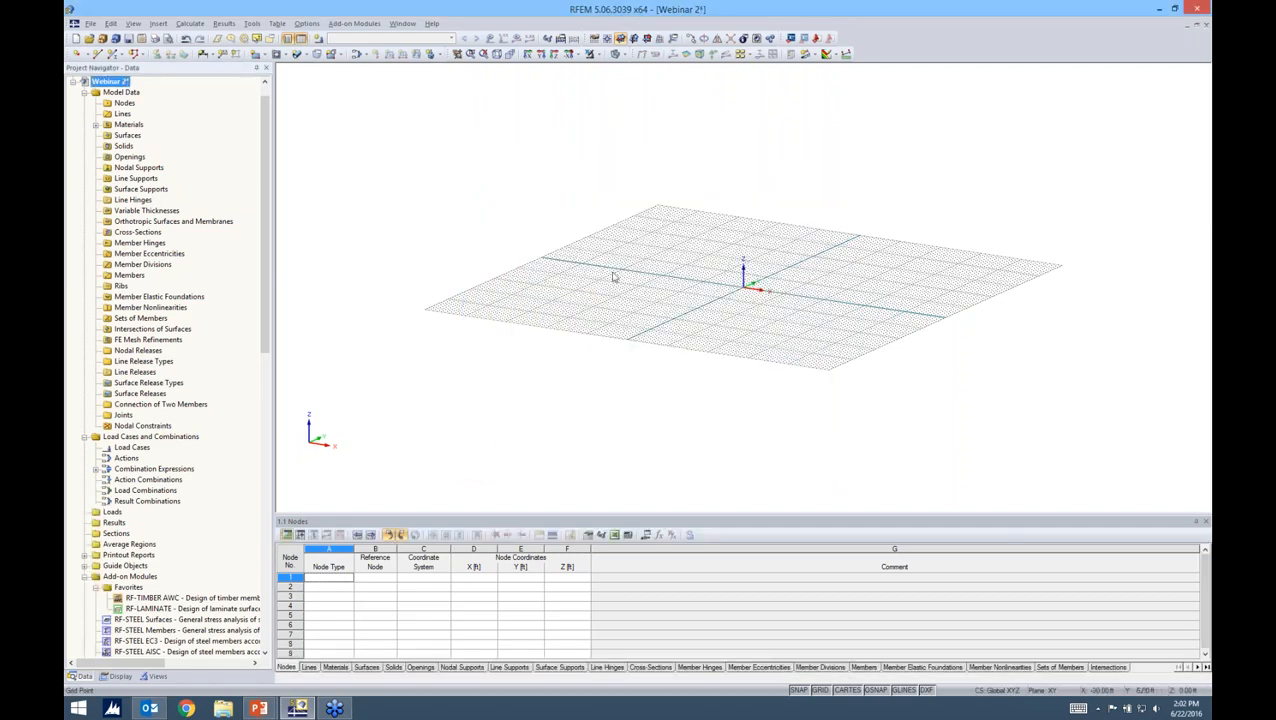
# Look through the Project Navigator's display settings and views, return to the model data, and inspect the work plane grid.
pyautogui.moveTo(630, 284); pyautogui.dragTo(580, 290, button='middle')
pyautogui.scroll(3, 592, 345)
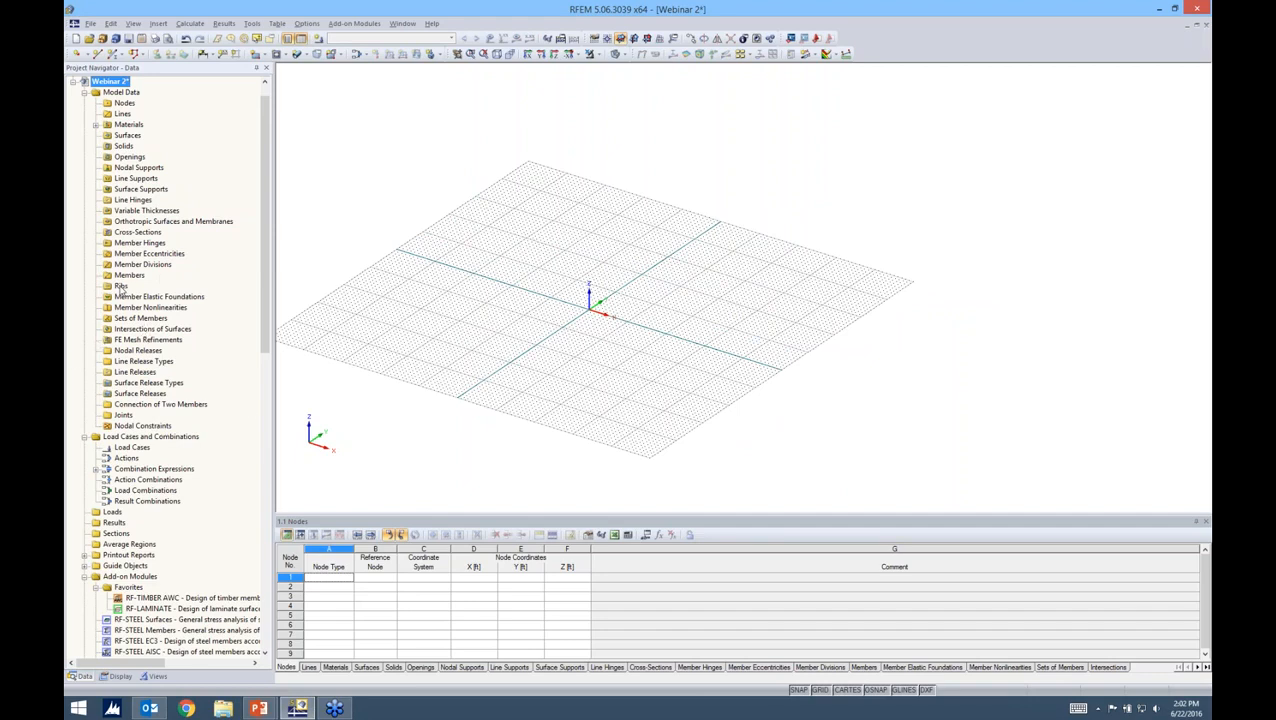
pyautogui.click(119, 676)
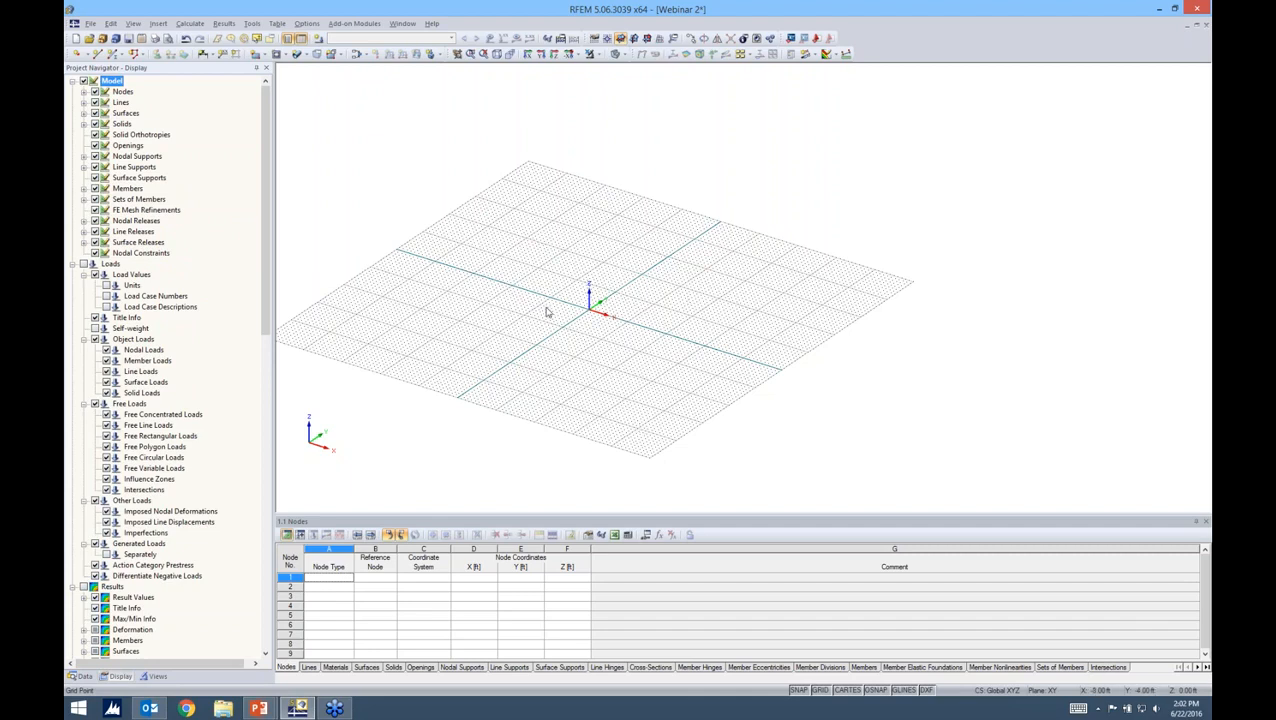
pyautogui.click(157, 676)
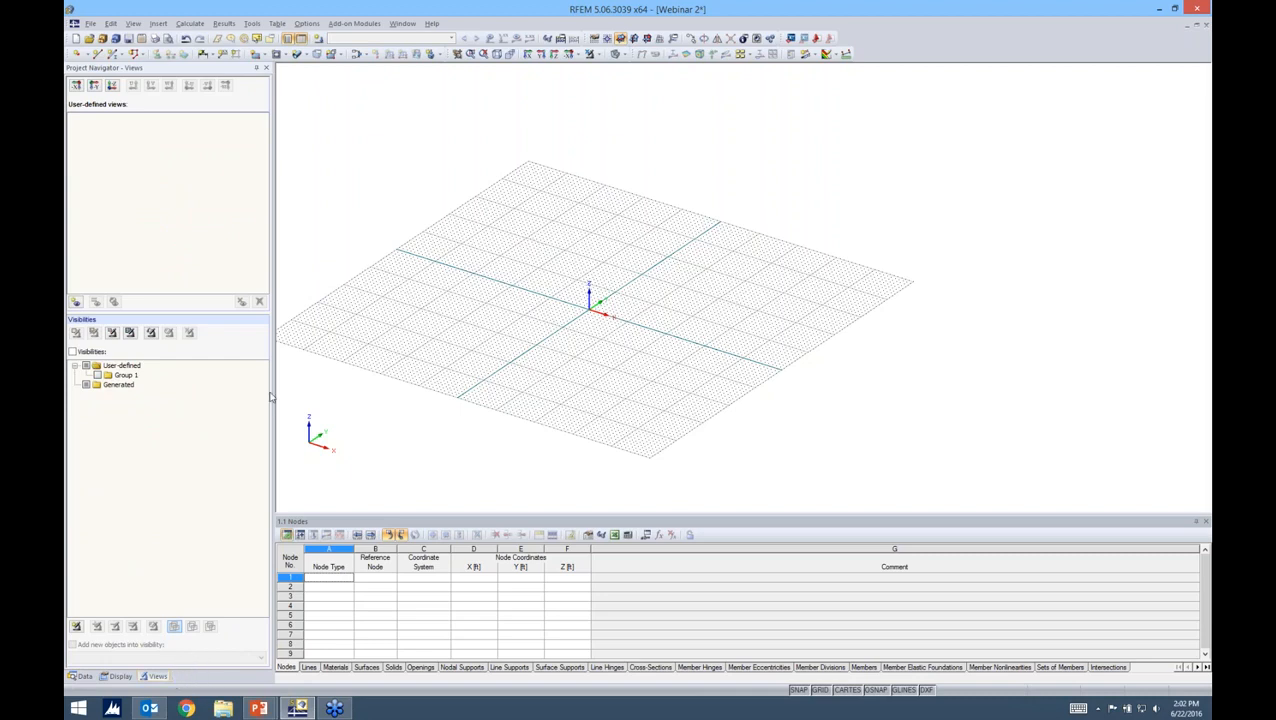
pyautogui.click(80, 675)
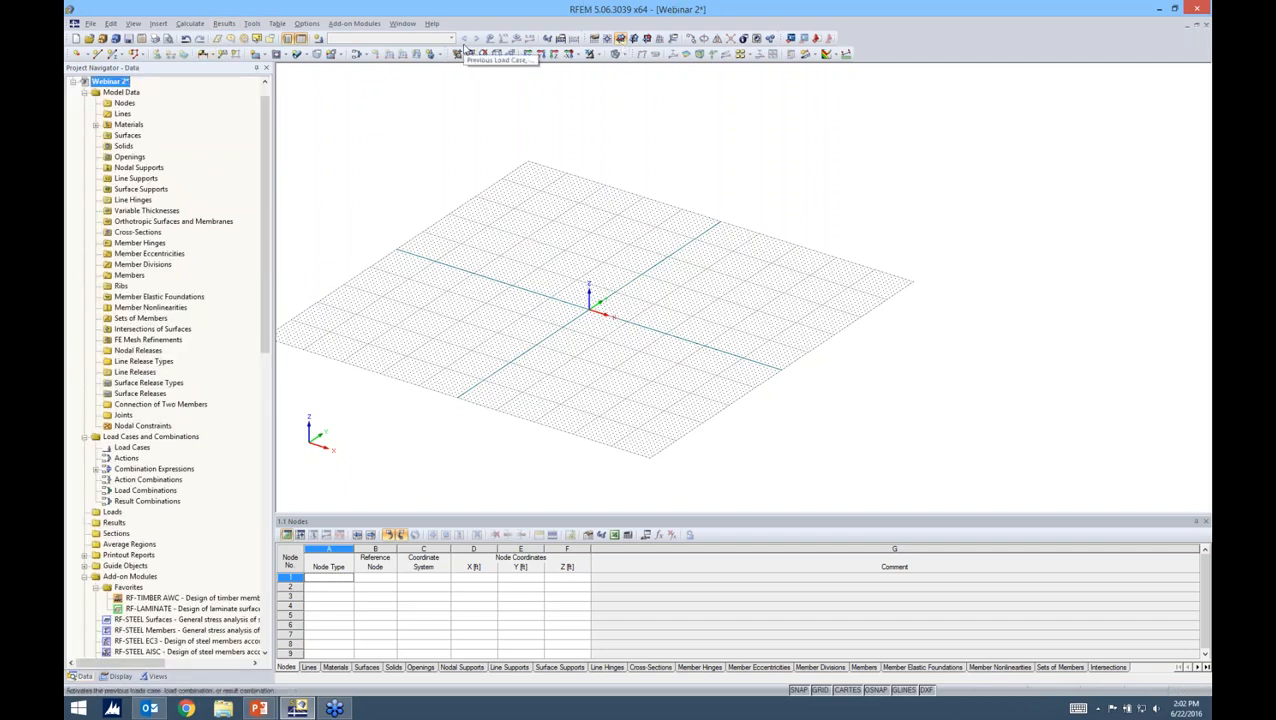
pyautogui.keyDown('shift'); pyautogui.scroll(-1, 664, 236); pyautogui.keyUp('shift')
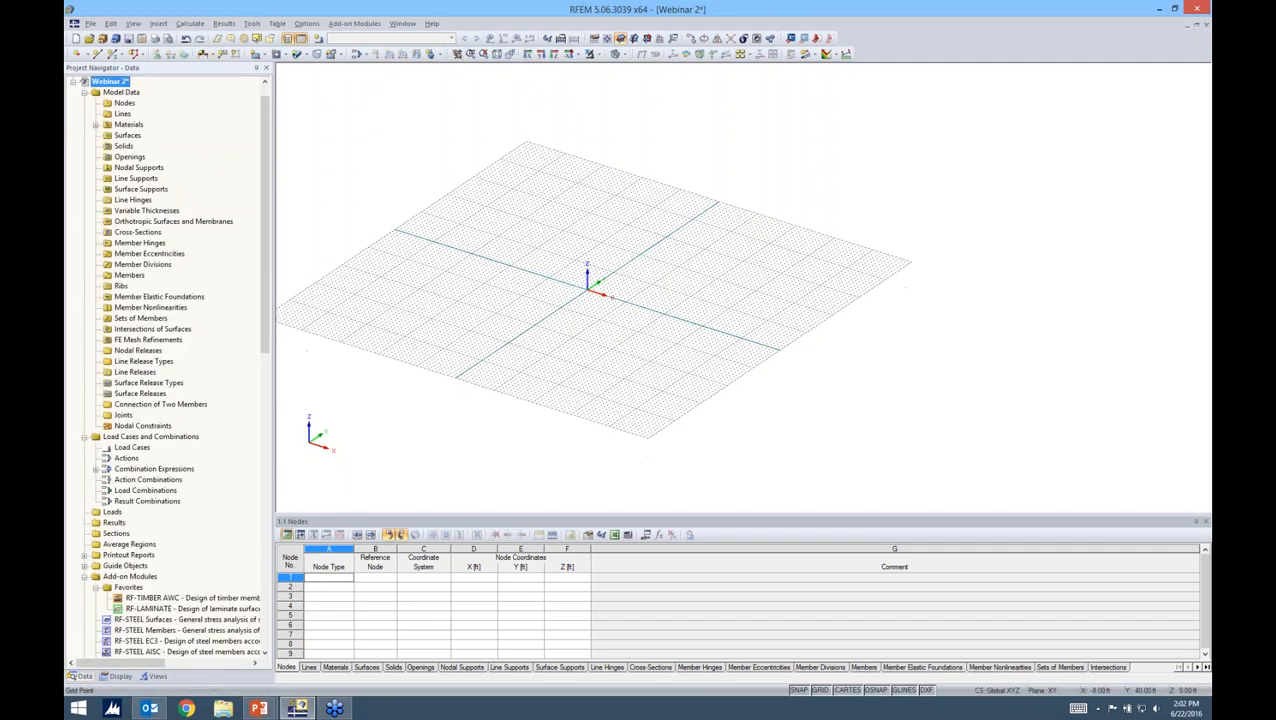
pyautogui.keyDown('ctrl'); pyautogui.moveTo(666, 322); pyautogui.dragTo(789, 235, button='middle'); pyautogui.keyUp('ctrl')
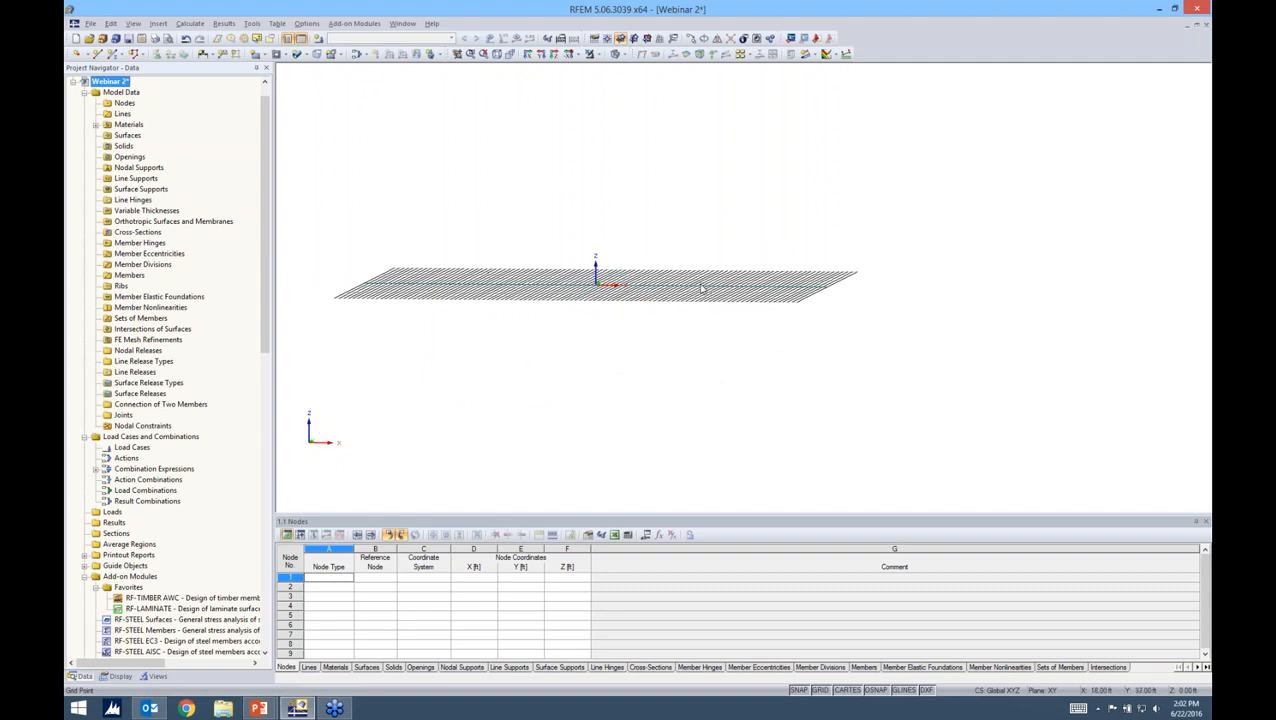
pyautogui.keyDown('ctrl'); pyautogui.moveTo(704, 292); pyautogui.dragTo(715, 400, button='middle'); pyautogui.keyUp('ctrl')
pyautogui.scroll(5, 735, 345)
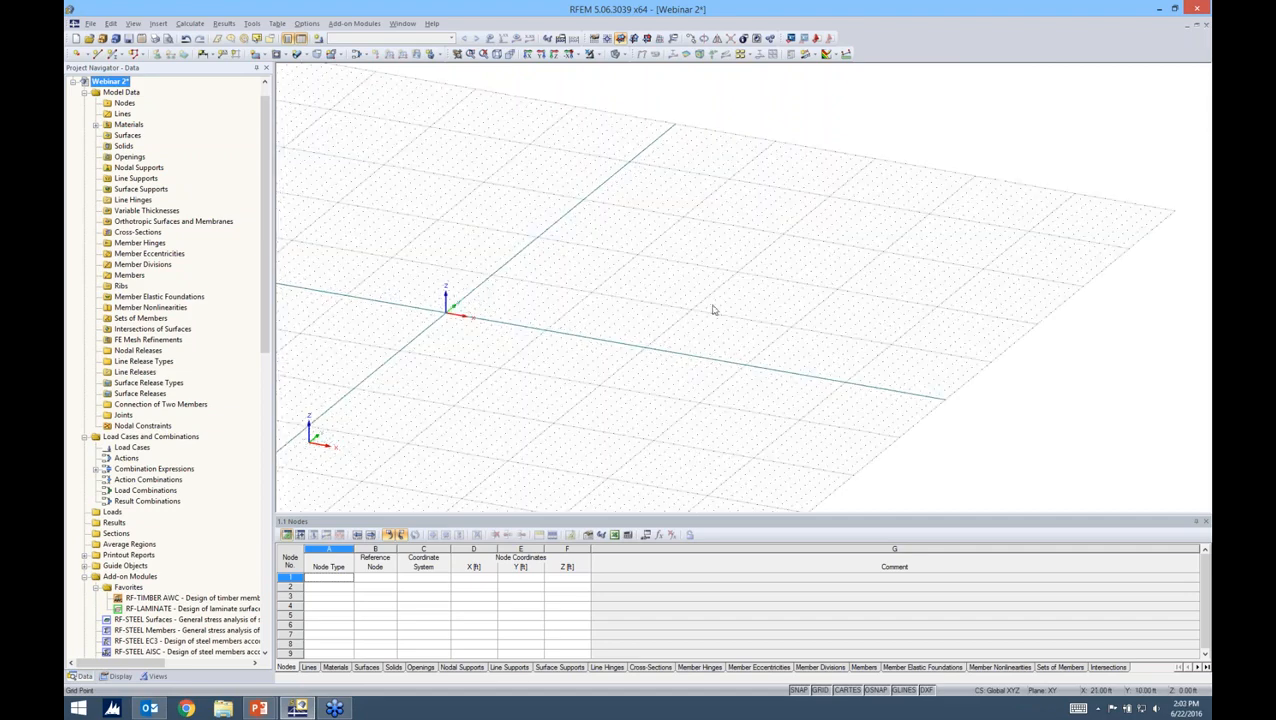
pyautogui.moveTo(711, 304); pyautogui.dragTo(641, 312, button='middle')
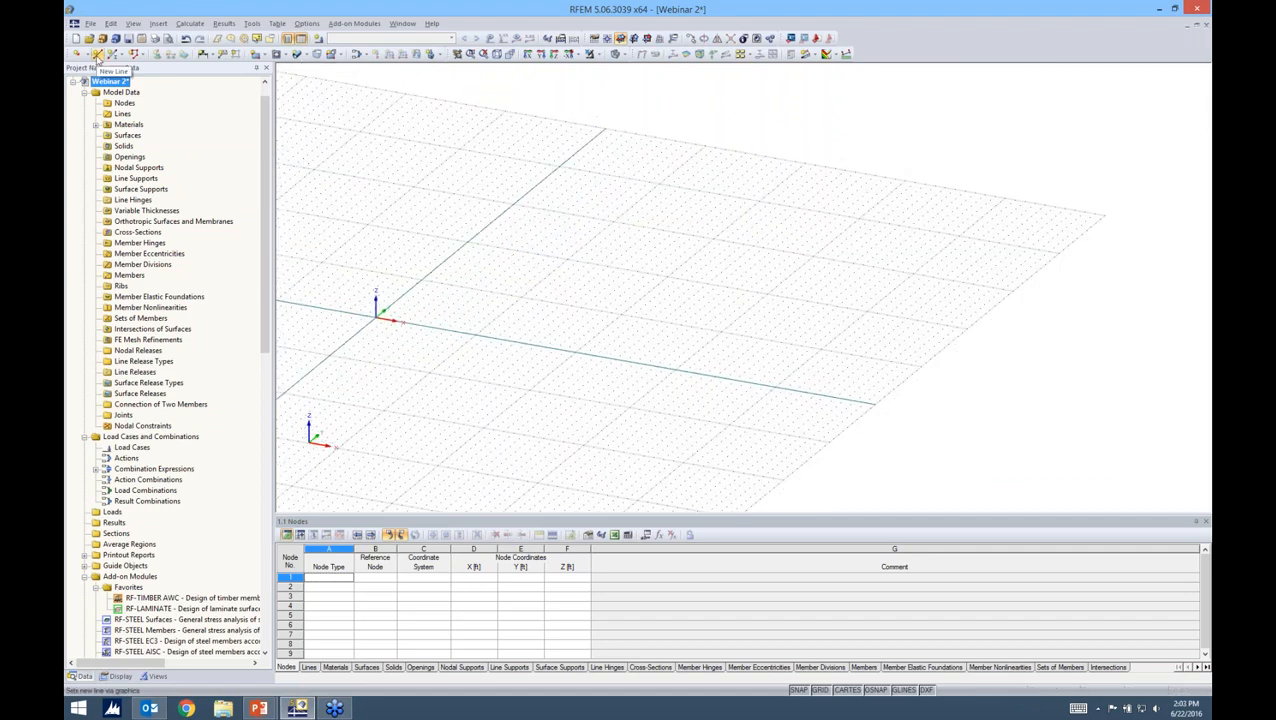
# Draw a closed 40 by 20 ft rectangle of single lines in the XY plane, starting at the origin along X.
pyautogui.click(97, 55)
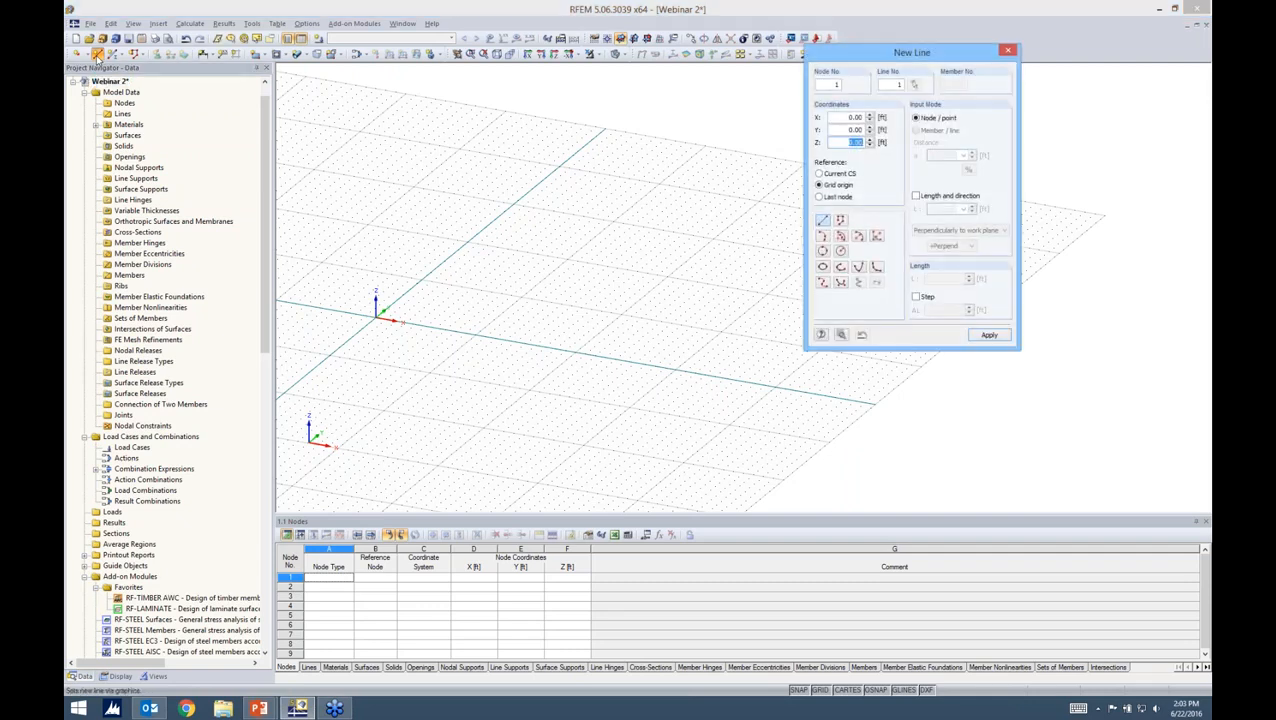
pyautogui.moveTo(911, 60); pyautogui.dragTo(935, 66)
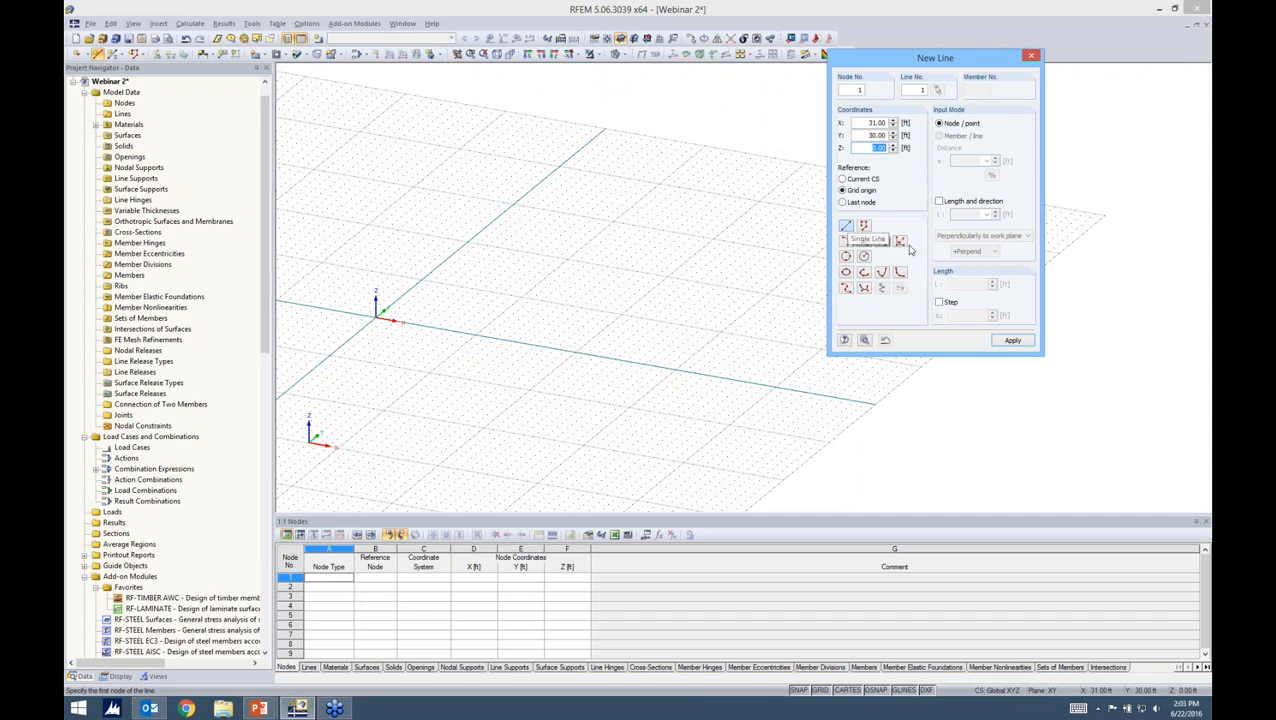
pyautogui.click(847, 227)
pyautogui.scroll(3, 502, 292)
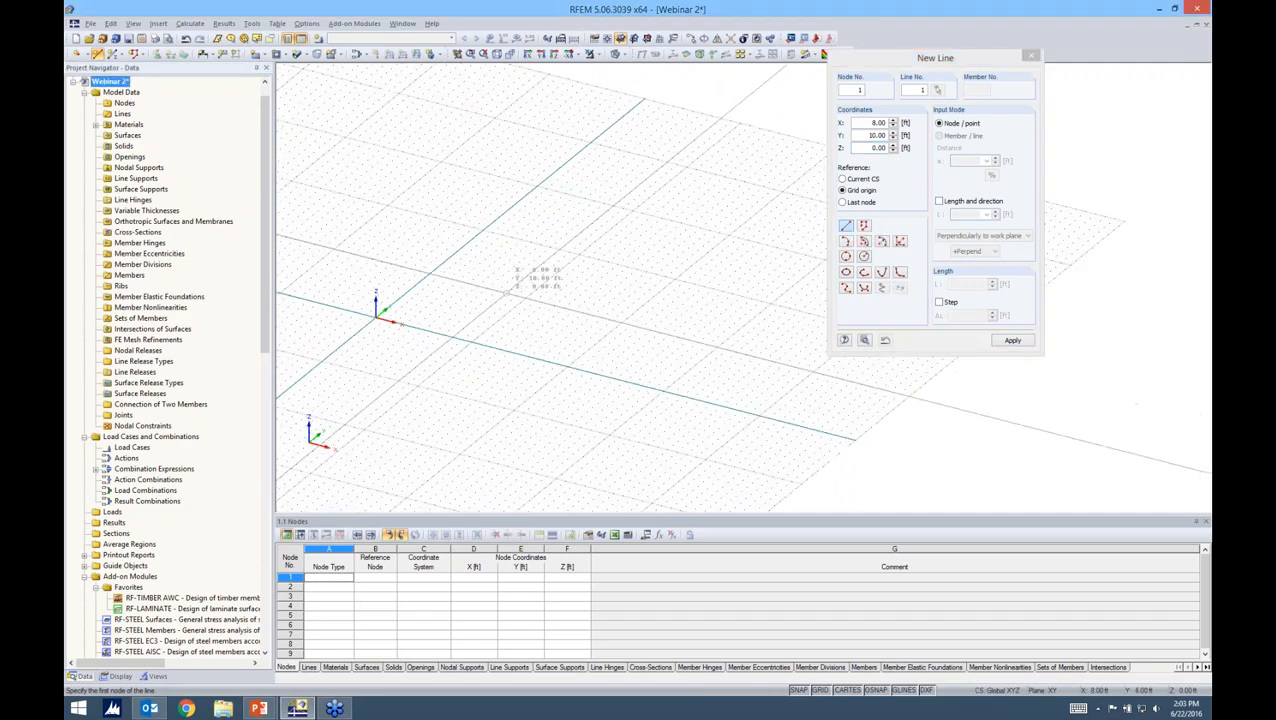
pyautogui.scroll(-1, 490, 302)
pyautogui.click(304, 283)
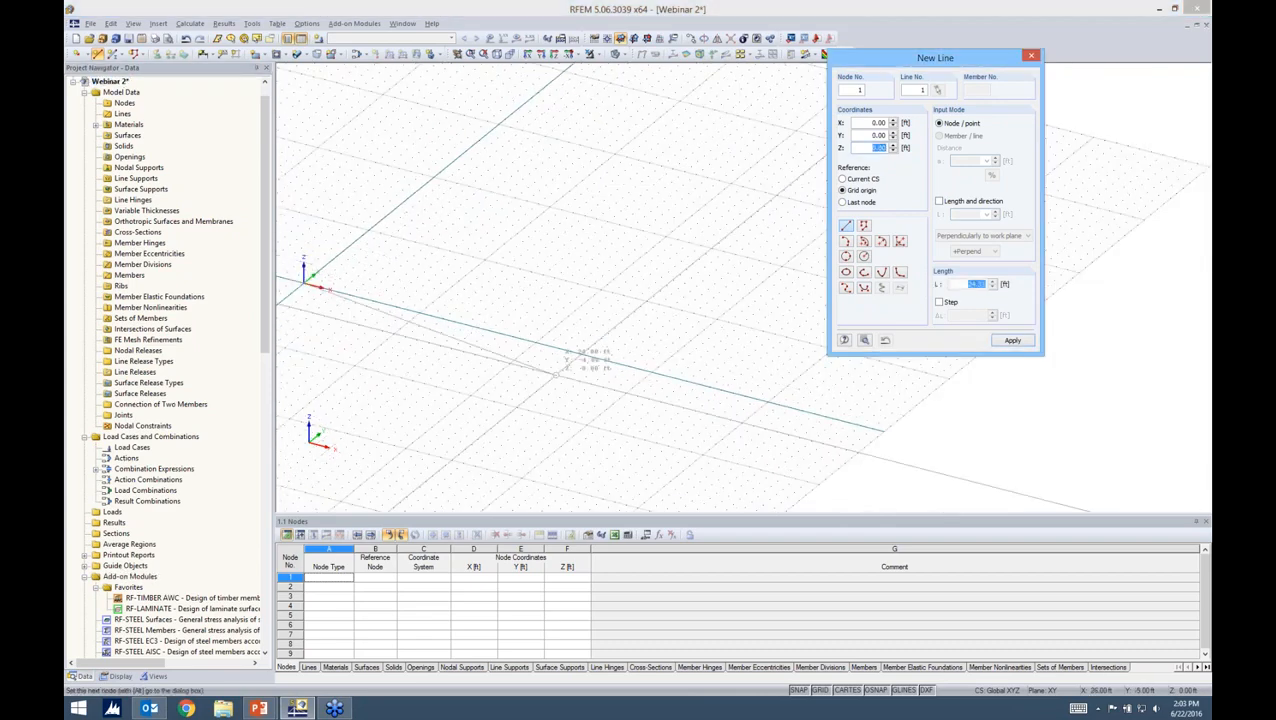
pyautogui.scroll(-1, 768, 402)
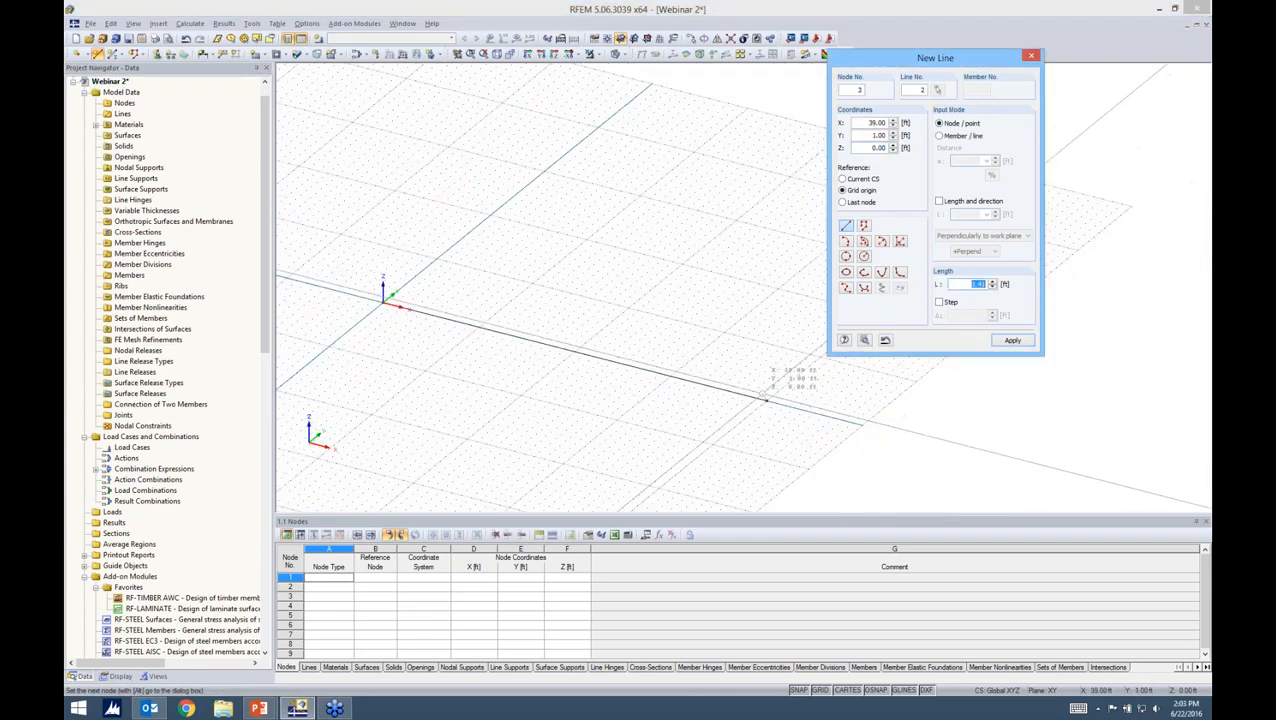
pyautogui.click(768, 402)
pyautogui.scroll(-1, 768, 402)
pyautogui.moveTo(768, 402); pyautogui.dragTo(670, 411, button='middle')
pyautogui.click(760, 339)
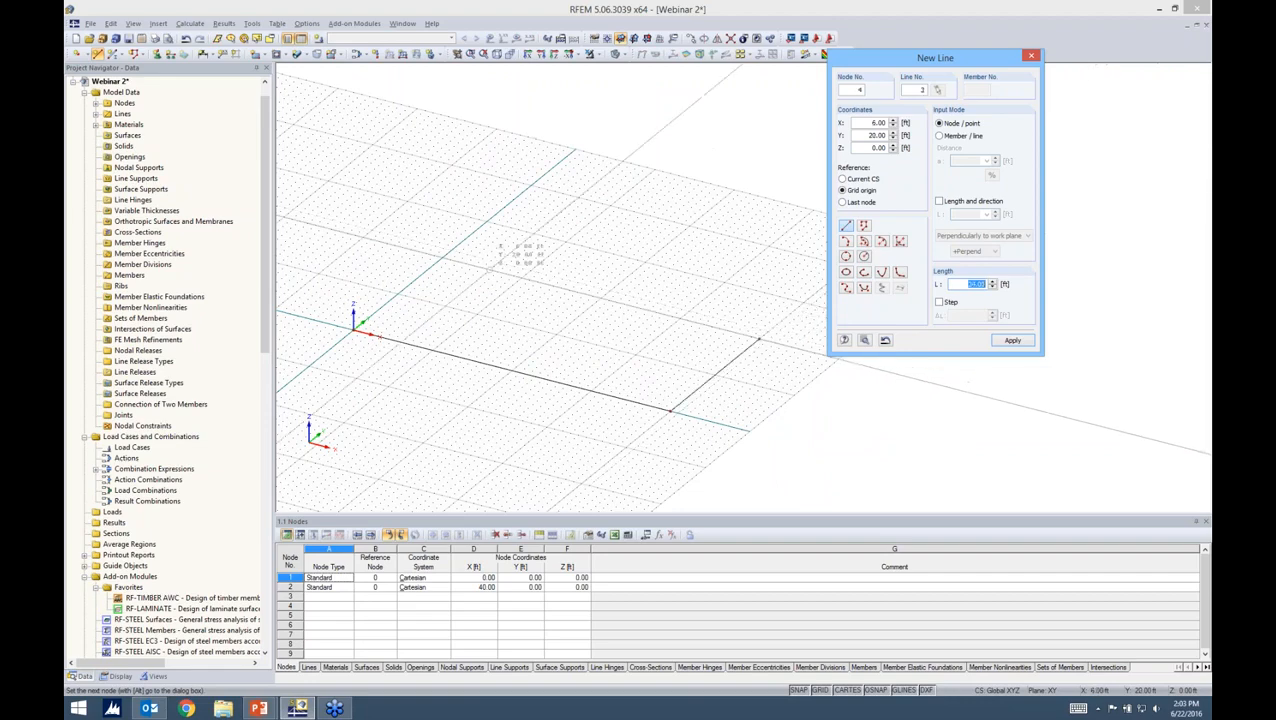
pyautogui.click(441, 258)
pyautogui.click(354, 329)
# Draw two lines across the rectangle in the Y direction at X = 12 ft and X = 20 ft.
pyautogui.scroll(2, 443, 350)
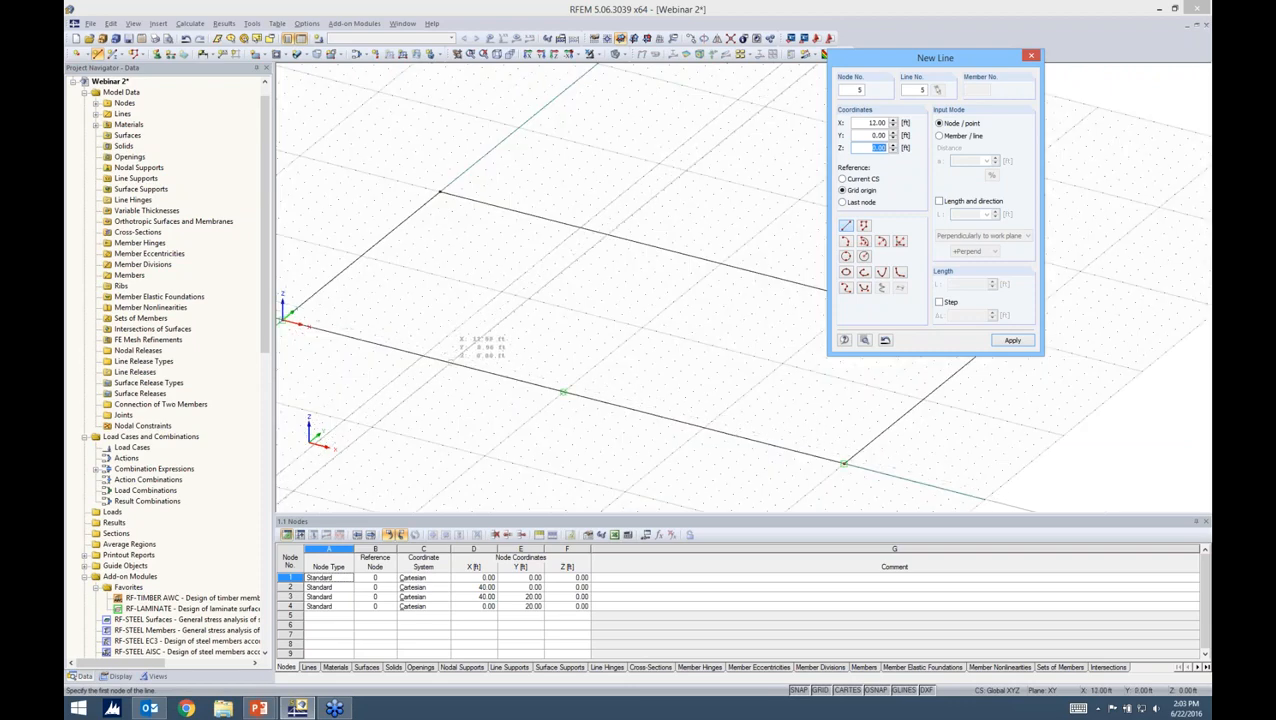
pyautogui.click(452, 362)
pyautogui.click(608, 236)
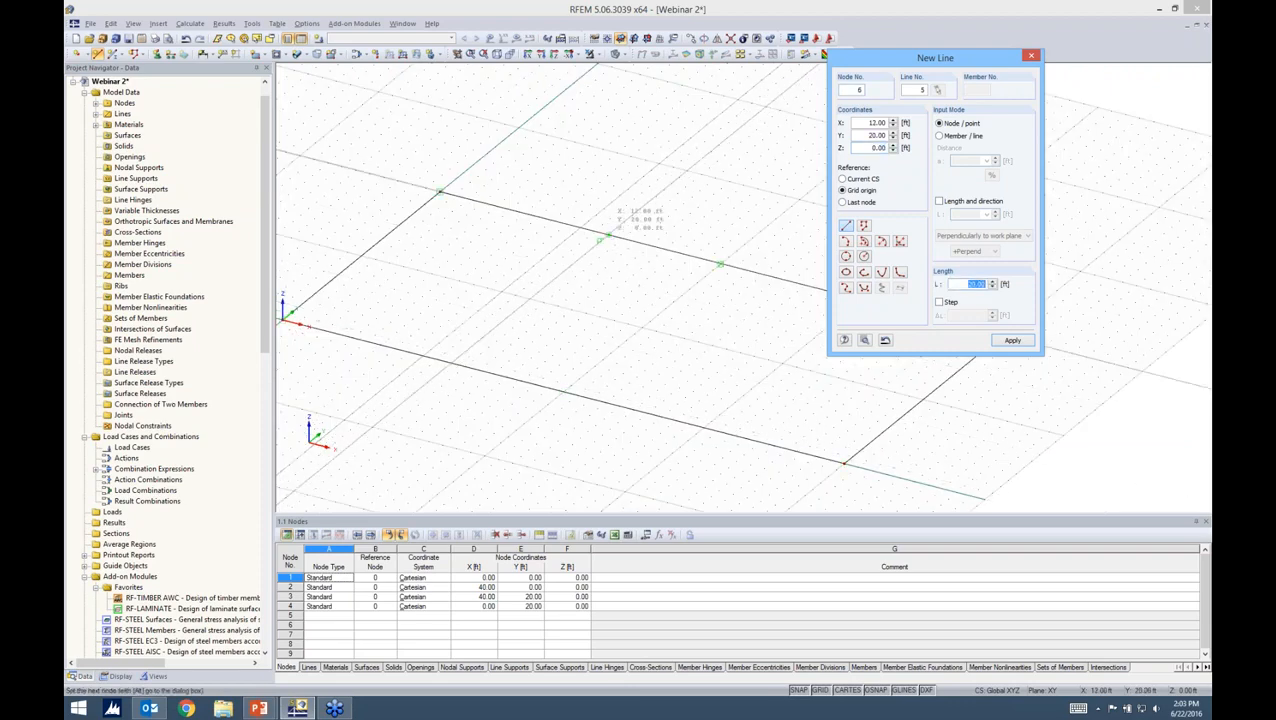
pyautogui.rightClick(563, 391)
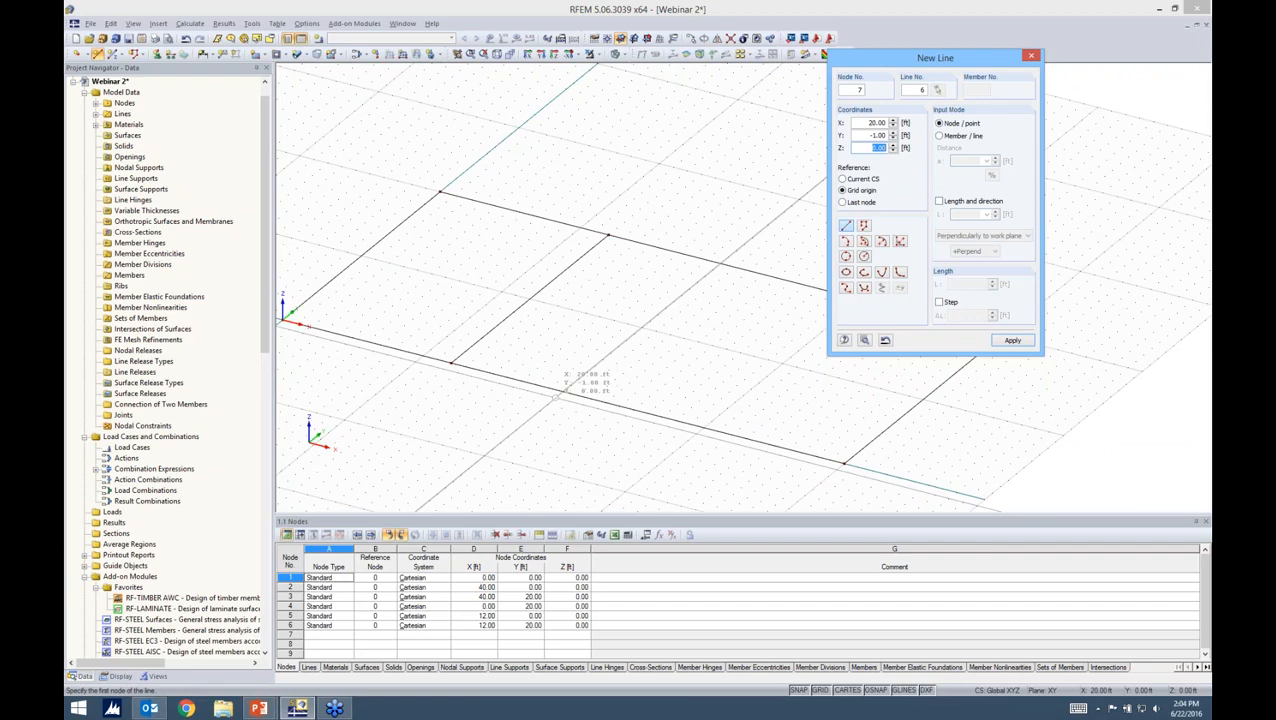
pyautogui.click(563, 391)
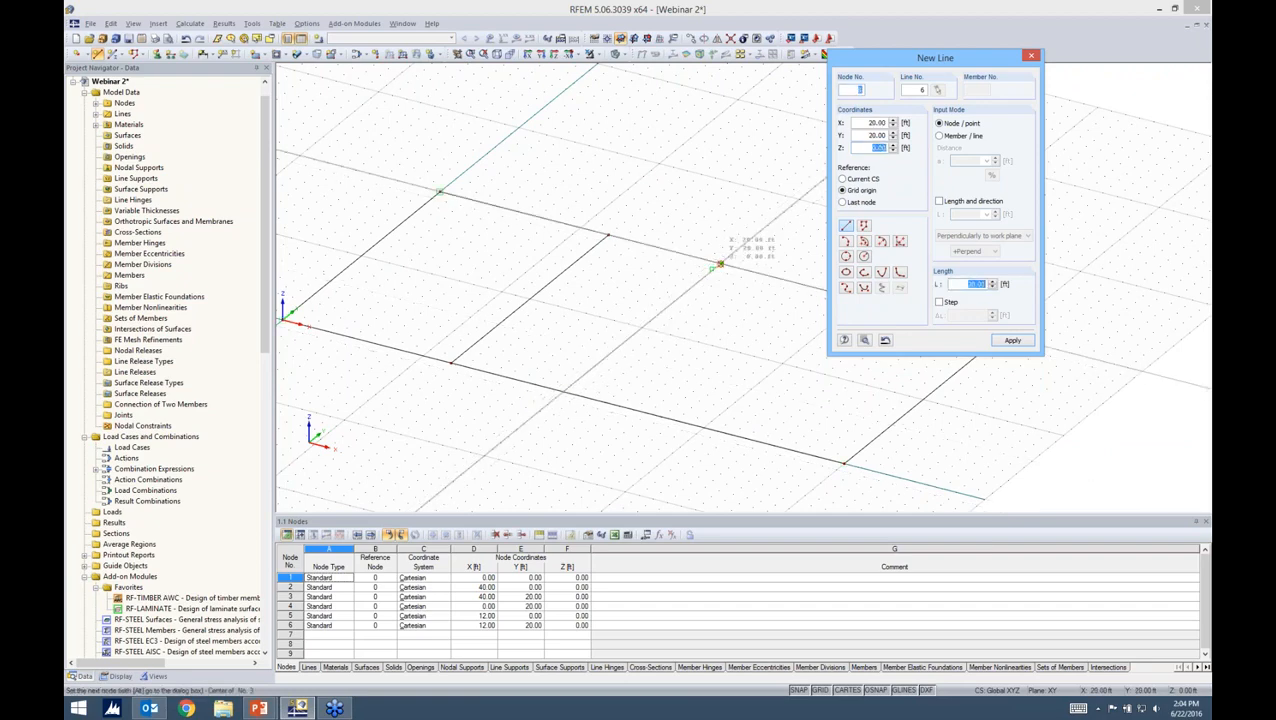
pyautogui.click(720, 265)
pyautogui.scroll(-5, 720, 265)
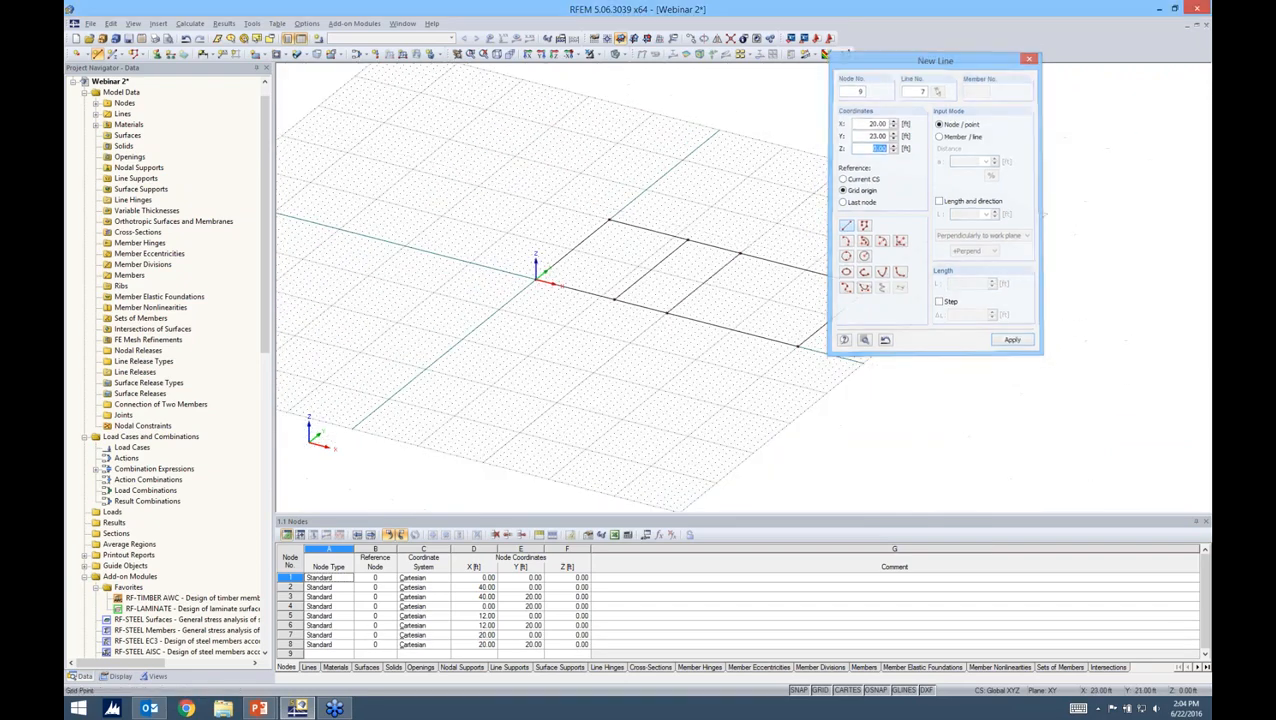
pyautogui.press('Escape')
# Extrude all six floor plan lines into concrete wall surfaces with a 10 ft depth in the global +Z direction.
pyautogui.keyDown('ctrl'); pyautogui.moveTo(720, 265); pyautogui.dragTo(570, 364, button='middle'); pyautogui.keyUp('ctrl')
pyautogui.moveTo(411, 164); pyautogui.dragTo(893, 449)
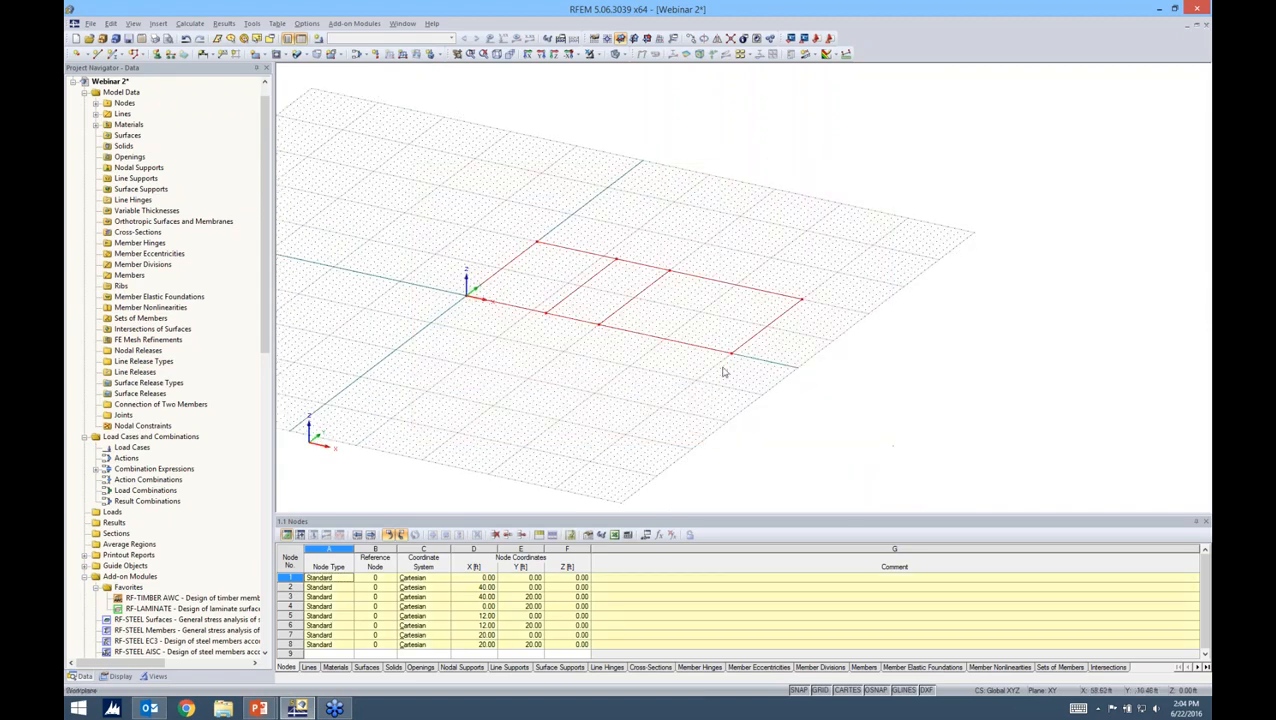
pyautogui.rightClick(697, 349)
pyautogui.moveTo(725, 355)
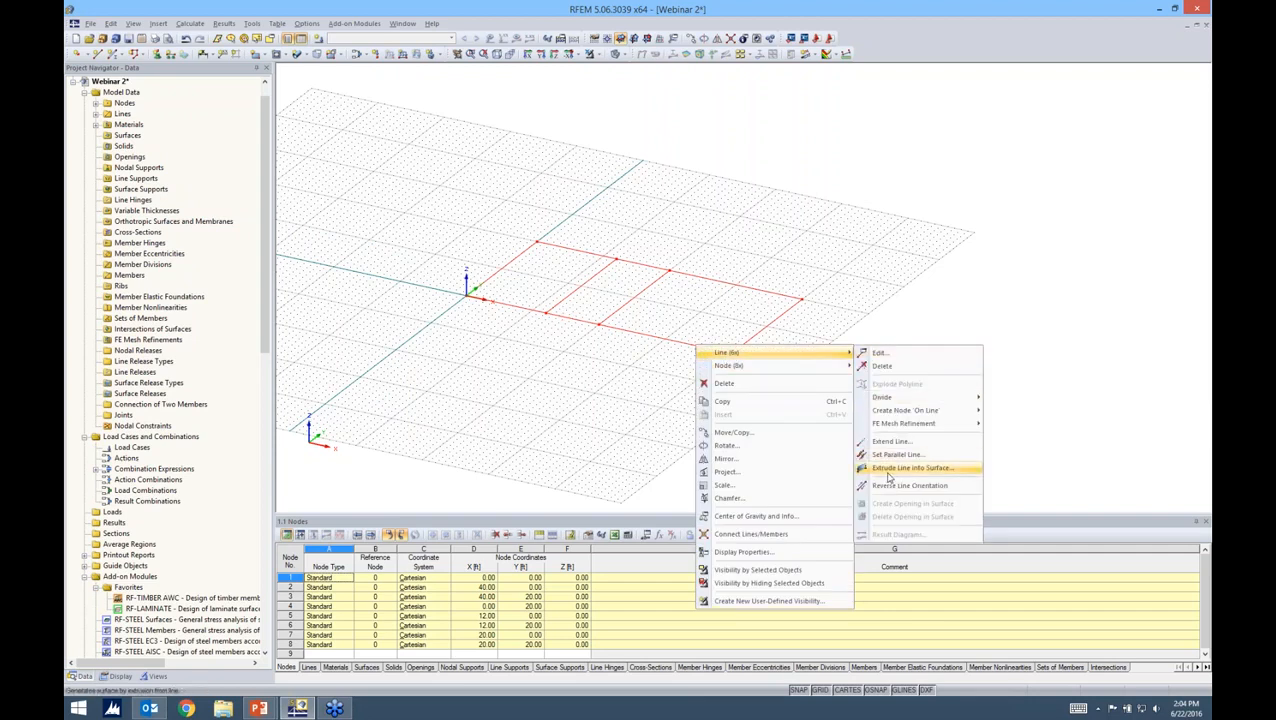
pyautogui.click(888, 470)
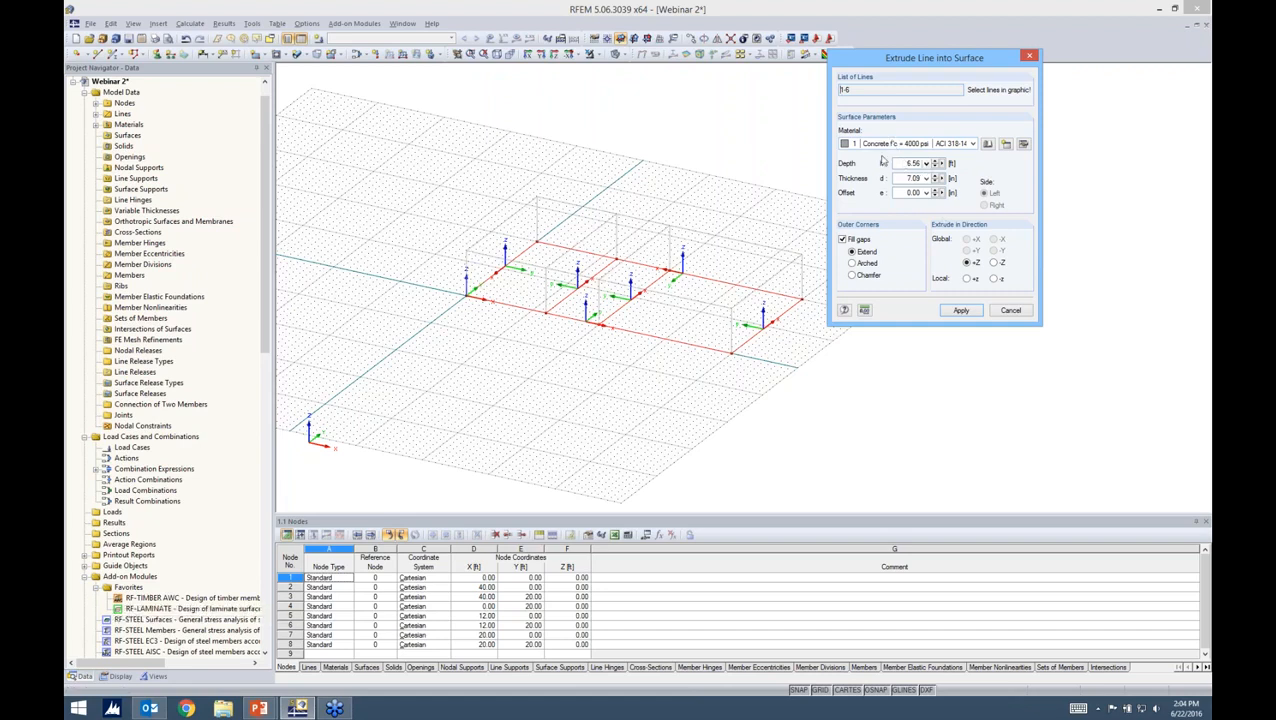
pyautogui.write('10')
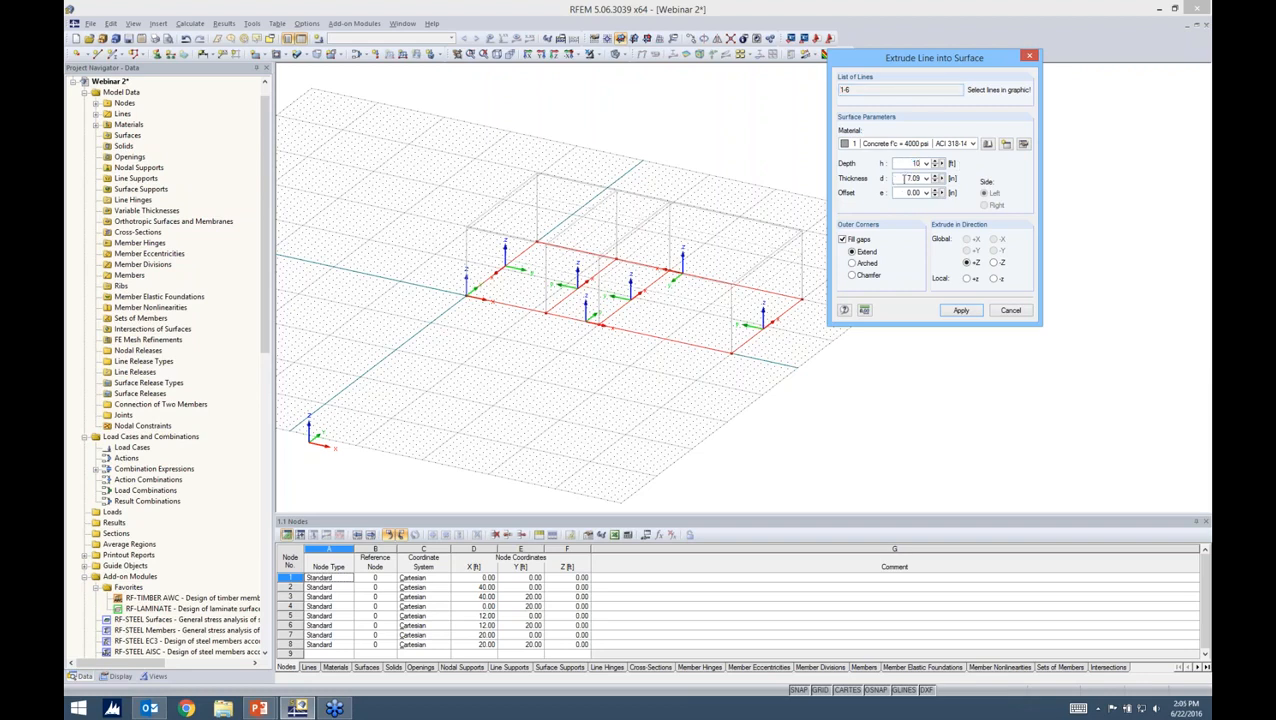
pyautogui.click(960, 311)
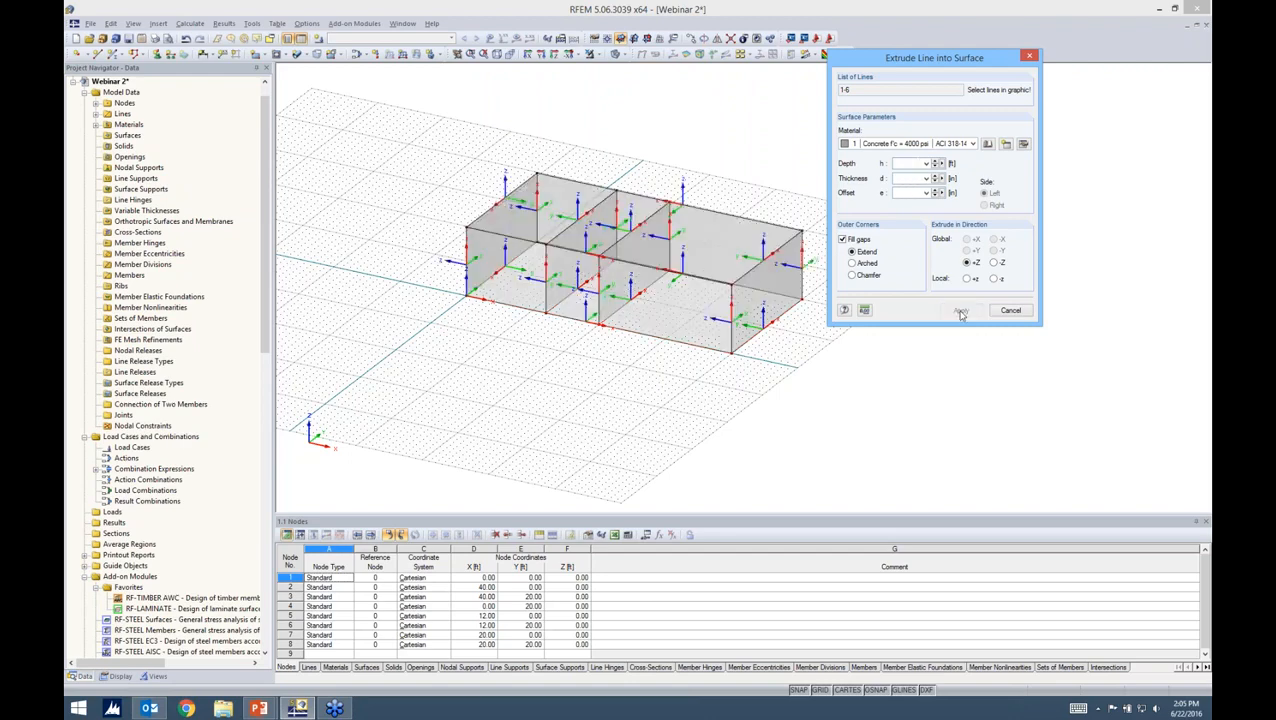
pyautogui.click(1011, 311)
# Switch the work plane to XZ, aligned with the long front wall at Y = 0.
pyautogui.keyDown('ctrl'); pyautogui.moveTo(995, 303); pyautogui.dragTo(915, 382, button='middle'); pyautogui.keyUp('ctrl')
pyautogui.keyDown('ctrl'); pyautogui.moveTo(860, 348); pyautogui.dragTo(925, 372, button='middle'); pyautogui.keyUp('ctrl')
pyautogui.scroll(3, 785, 338)
pyautogui.click(647, 38)
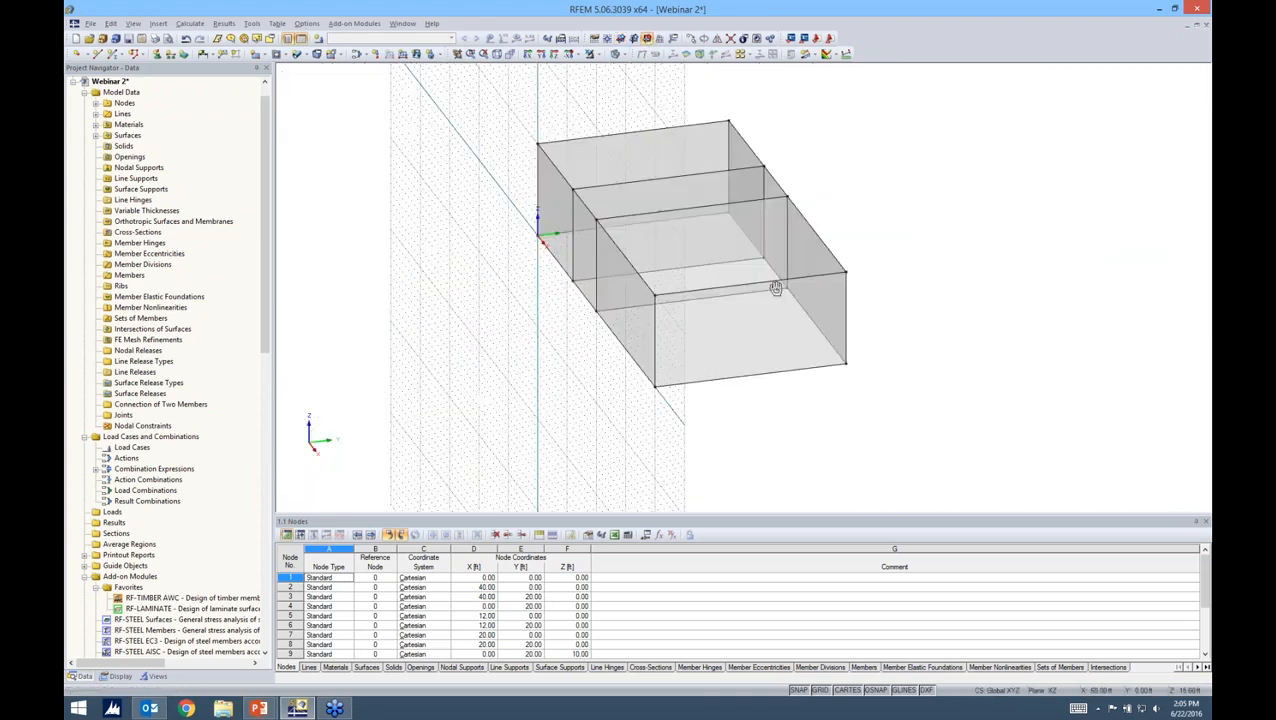
pyautogui.moveTo(730, 238)
pyautogui.keyDown('ctrl'); pyautogui.mouseDown(button='middle')
pyautogui.moveTo(871, 265)
pyautogui.moveTo(1018, 238)
pyautogui.mouseUp(button='middle'); pyautogui.keyUp('ctrl')
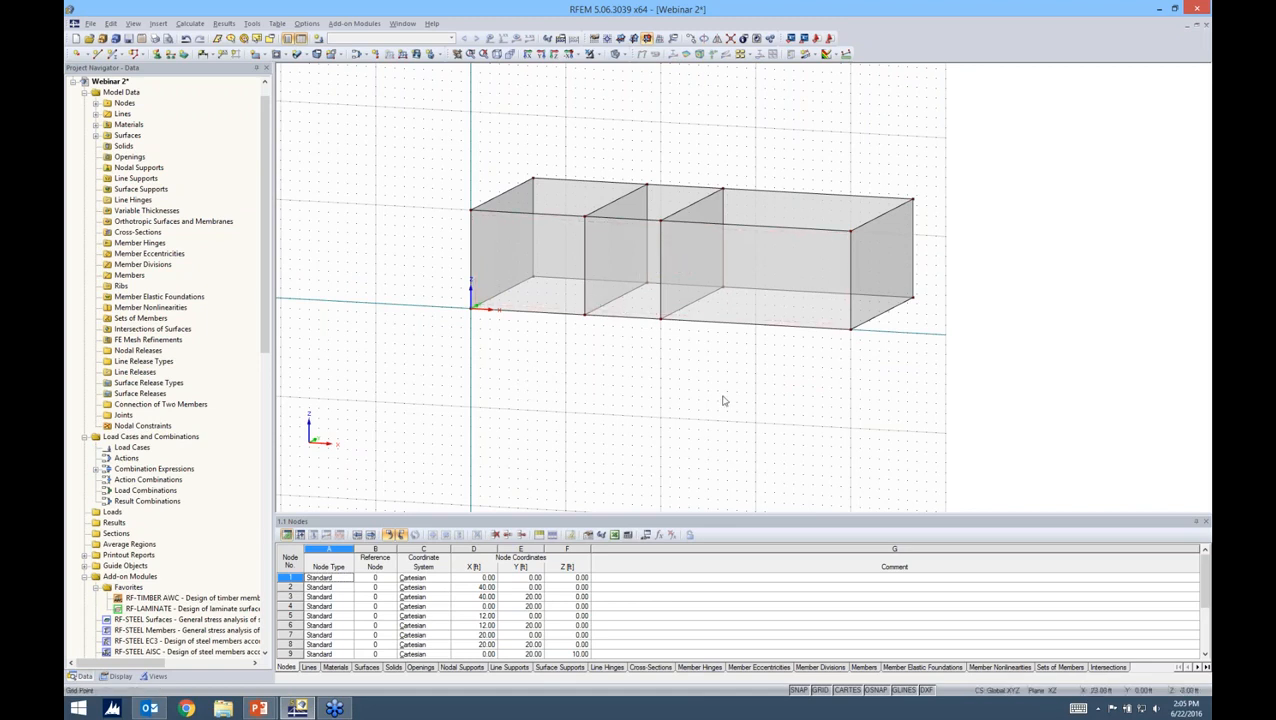
pyautogui.keyDown('ctrl'); pyautogui.moveTo(724, 401); pyautogui.dragTo(474, 363, button='middle'); pyautogui.keyUp('ctrl')
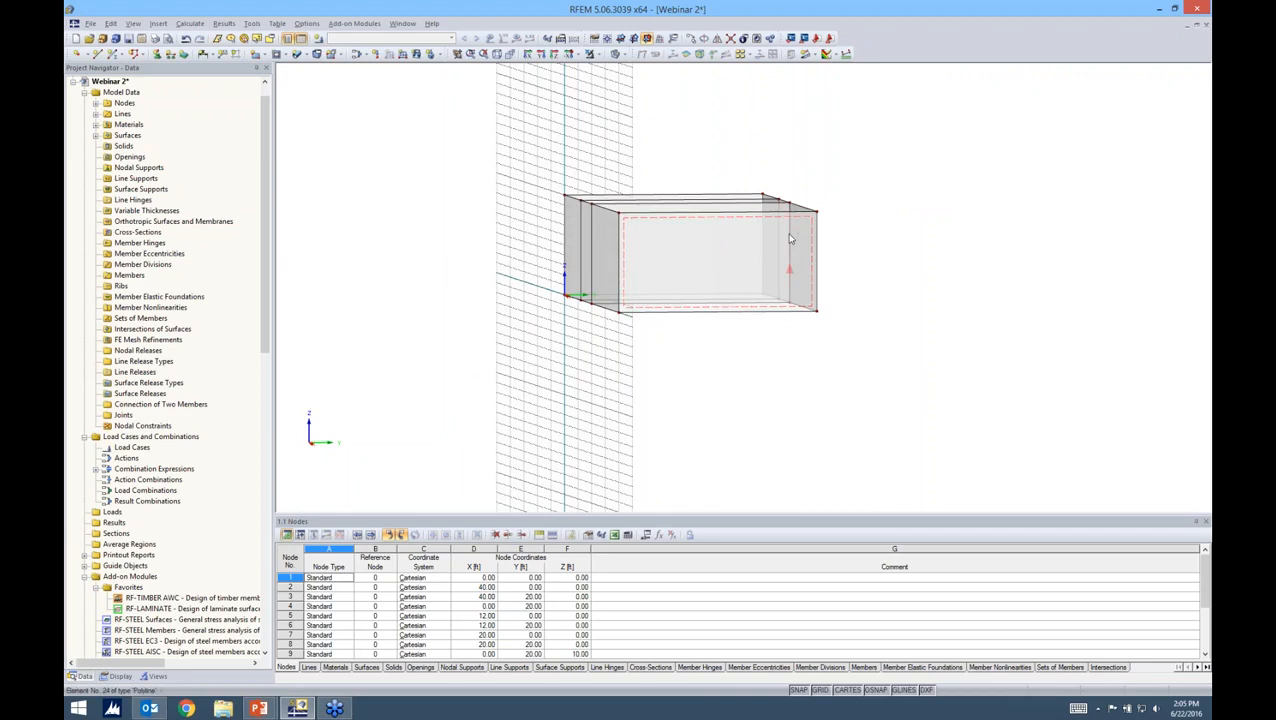
pyautogui.keyDown('ctrl'); pyautogui.moveTo(743, 356); pyautogui.dragTo(1070, 343, button='middle'); pyautogui.keyUp('ctrl')
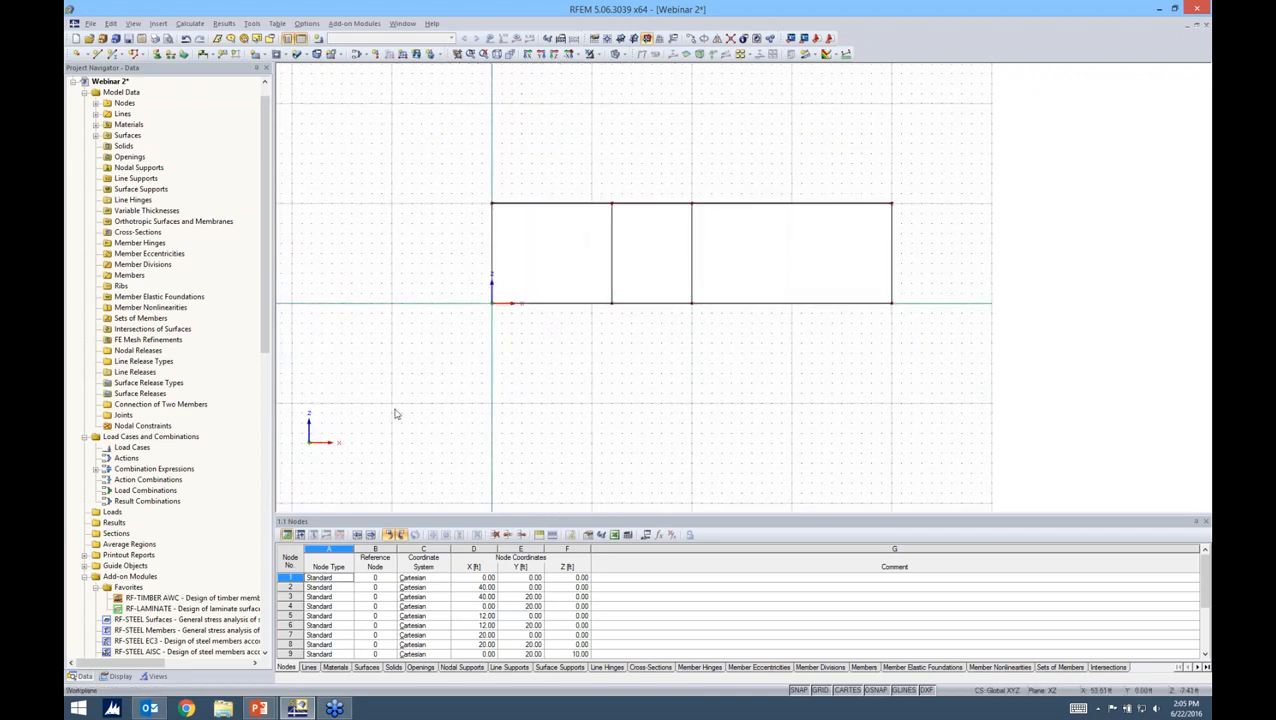
# Draw rectangular window openings in the front wall's first two bays, between X = 0 and 12 ft and X = 12 and 20 ft.
pyautogui.click(285, 54)
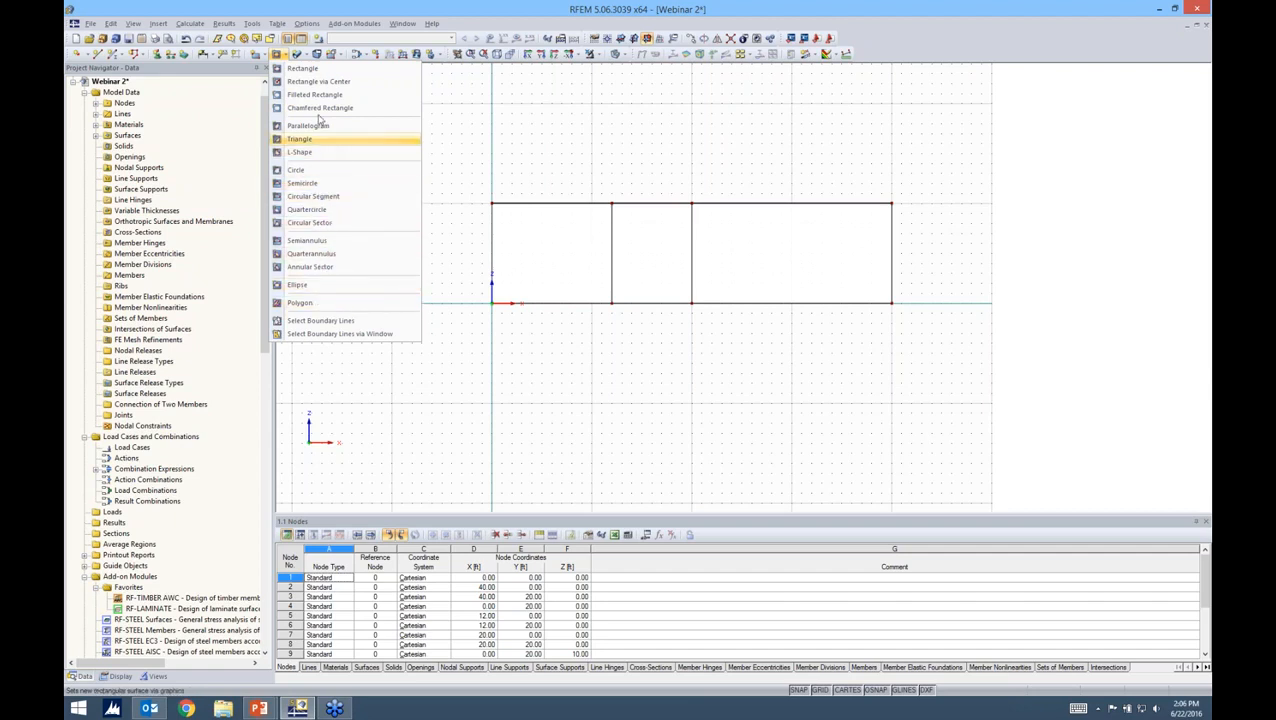
pyautogui.click(305, 68)
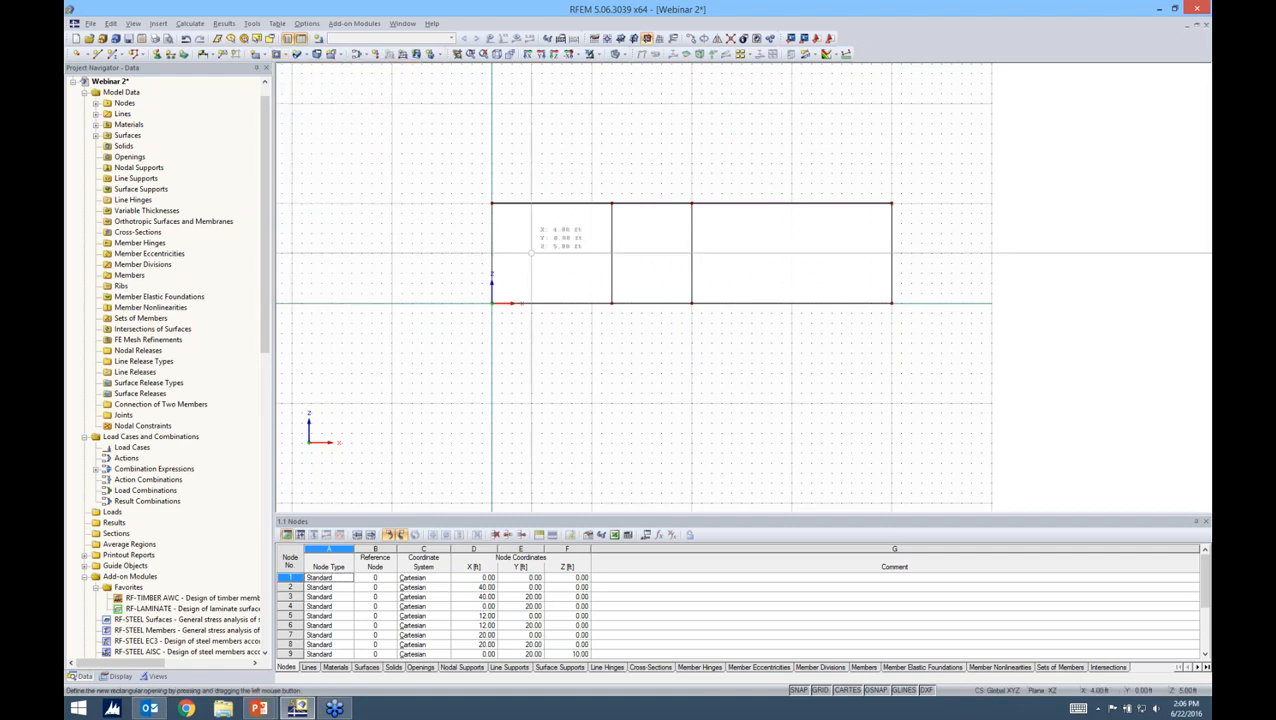
pyautogui.scroll(2, 531, 253)
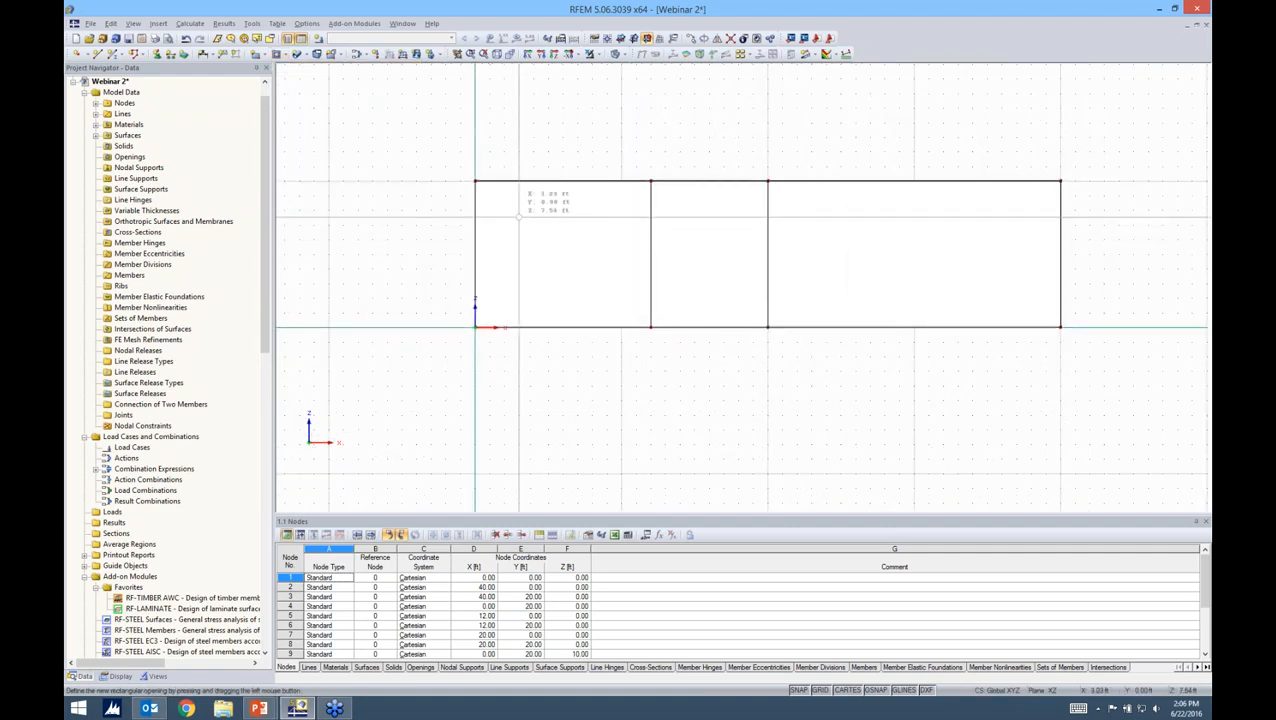
pyautogui.click(518, 225)
pyautogui.click(607, 254)
pyautogui.click(680, 225)
pyautogui.click(732, 257)
# Draw a door opening about 4 by 7 ft and a window opening about 4 by 3 ft in the front wall's third bay.
pyautogui.click(797, 212)
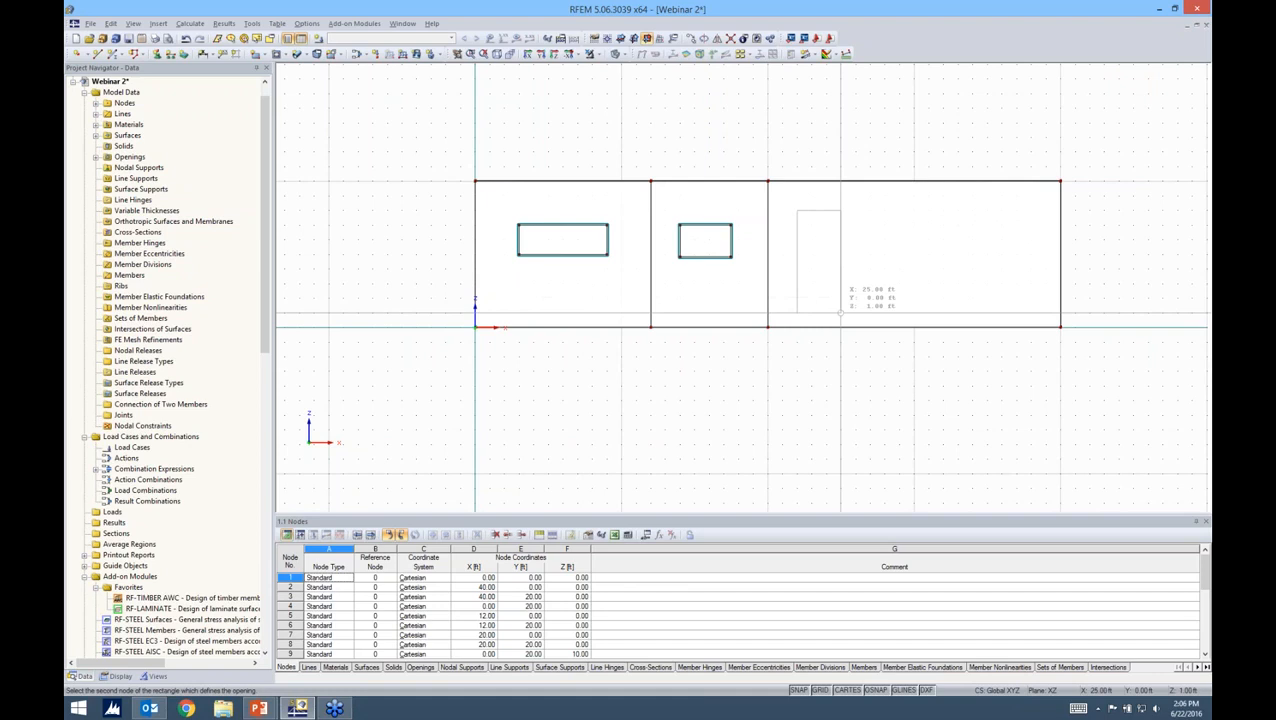
pyautogui.click(857, 315)
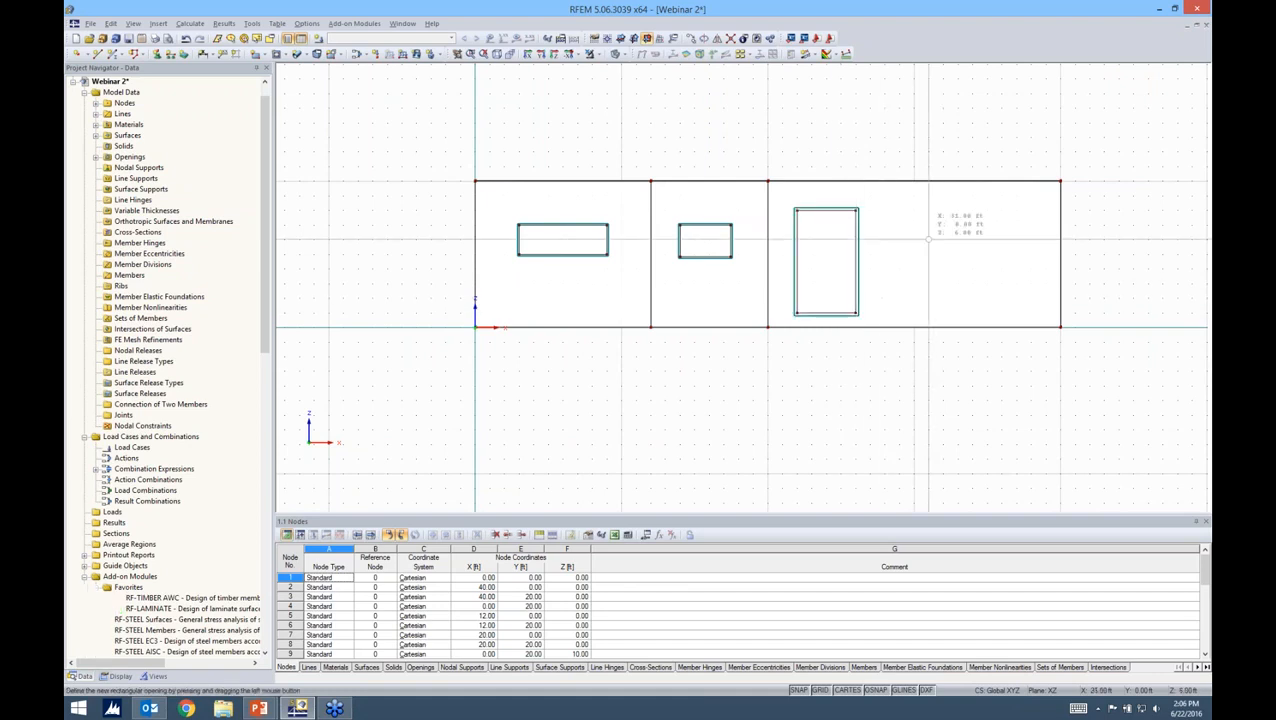
pyautogui.moveTo(958, 209); pyautogui.dragTo(1019, 256)
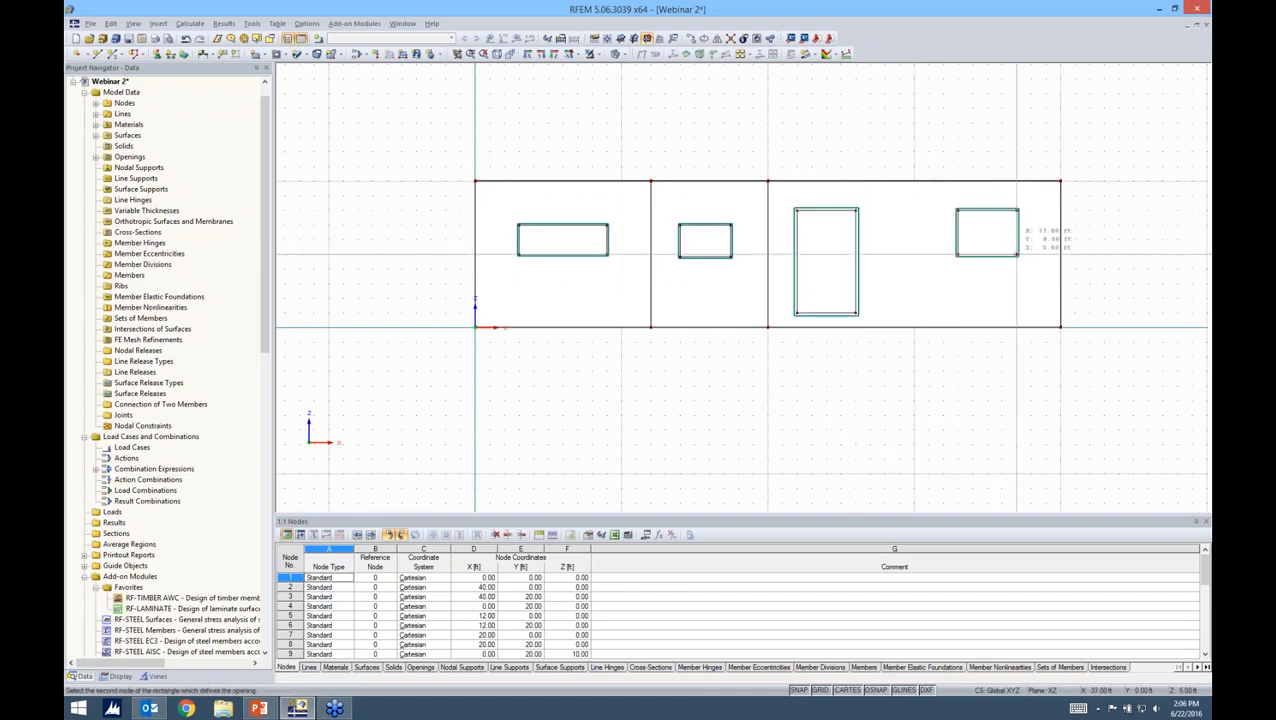
pyautogui.keyDown('ctrl'); pyautogui.moveTo(780, 410); pyautogui.dragTo(680, 428, button='middle'); pyautogui.keyUp('ctrl')
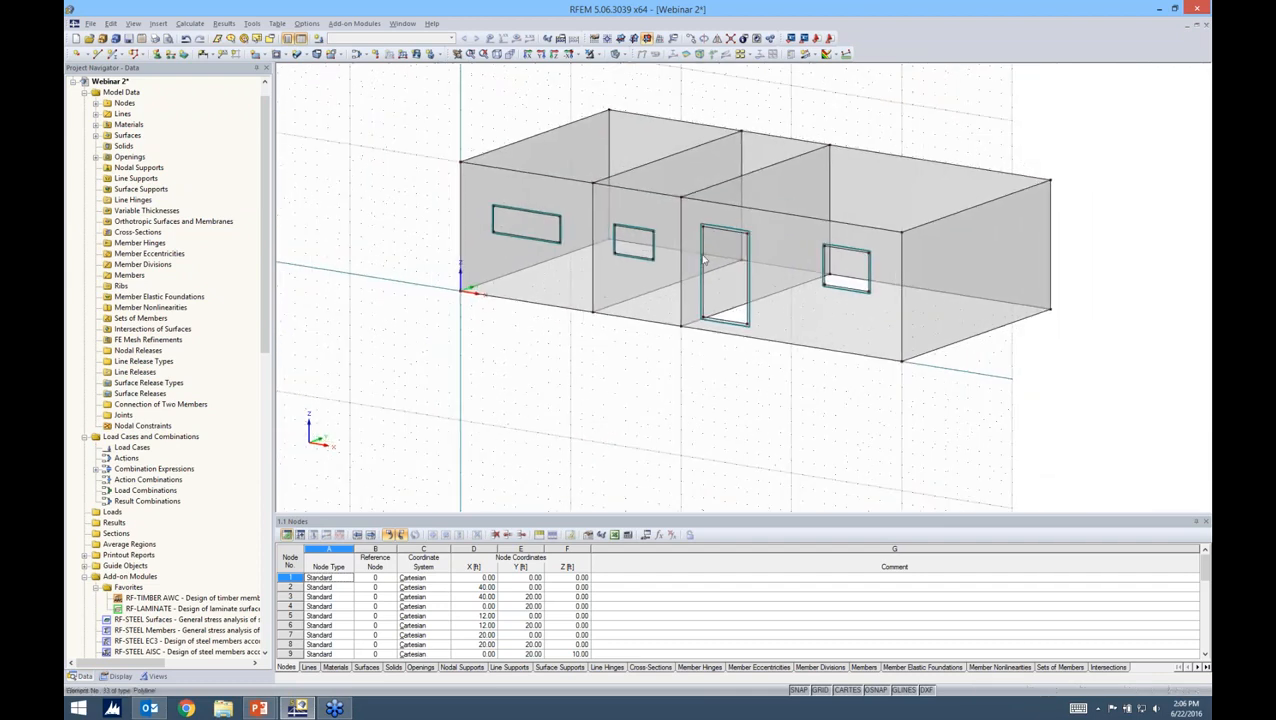
# Copy the three front-wall window openings to the back wall with a displacement of 20 ft in Y.
pyautogui.click(542, 207)
pyautogui.scroll(1, 542, 210)
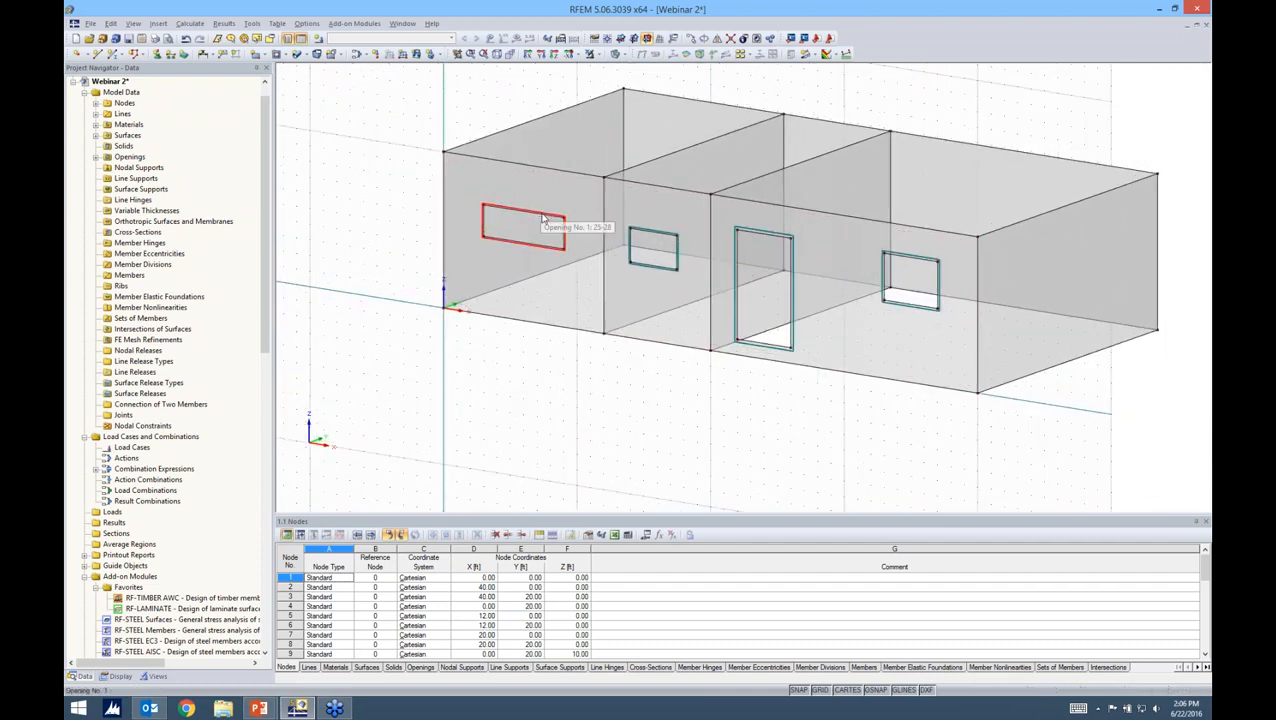
pyautogui.keyDown('ctrl'); pyautogui.click(668, 236); pyautogui.keyUp('ctrl')
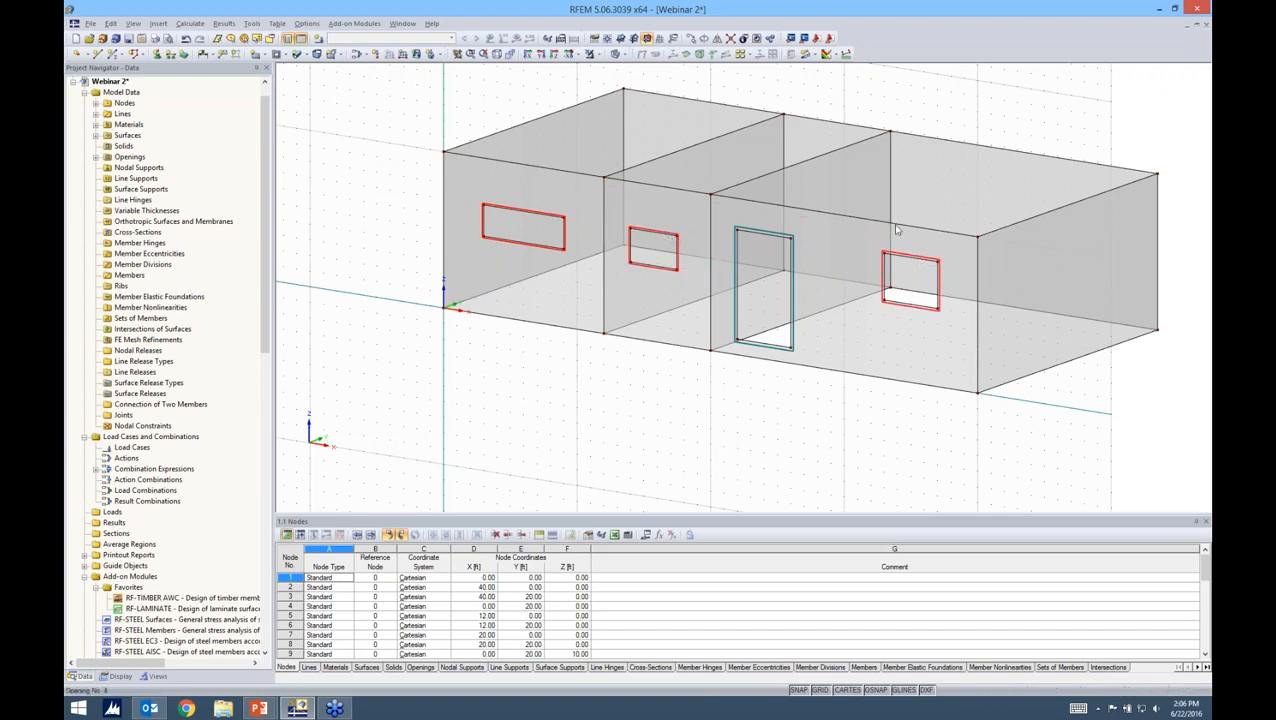
pyautogui.click(690, 40)
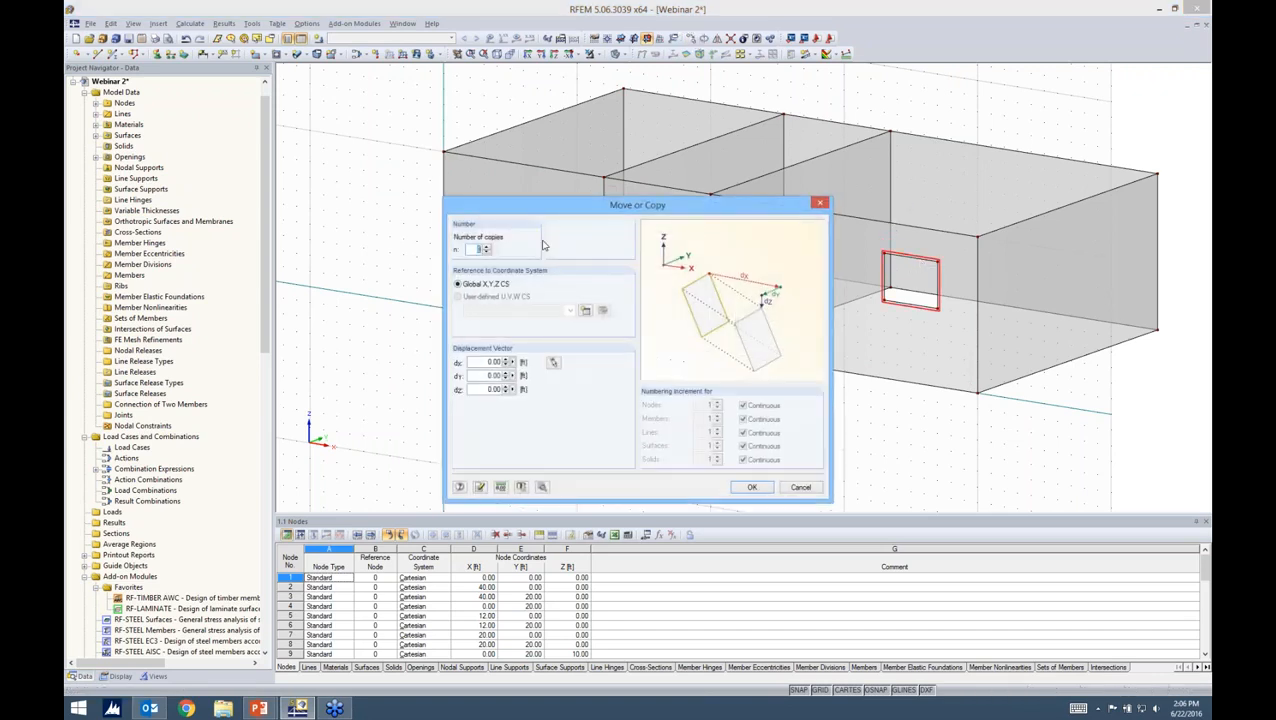
pyautogui.click(476, 377)
pyautogui.write('20')
pyautogui.click(752, 487)
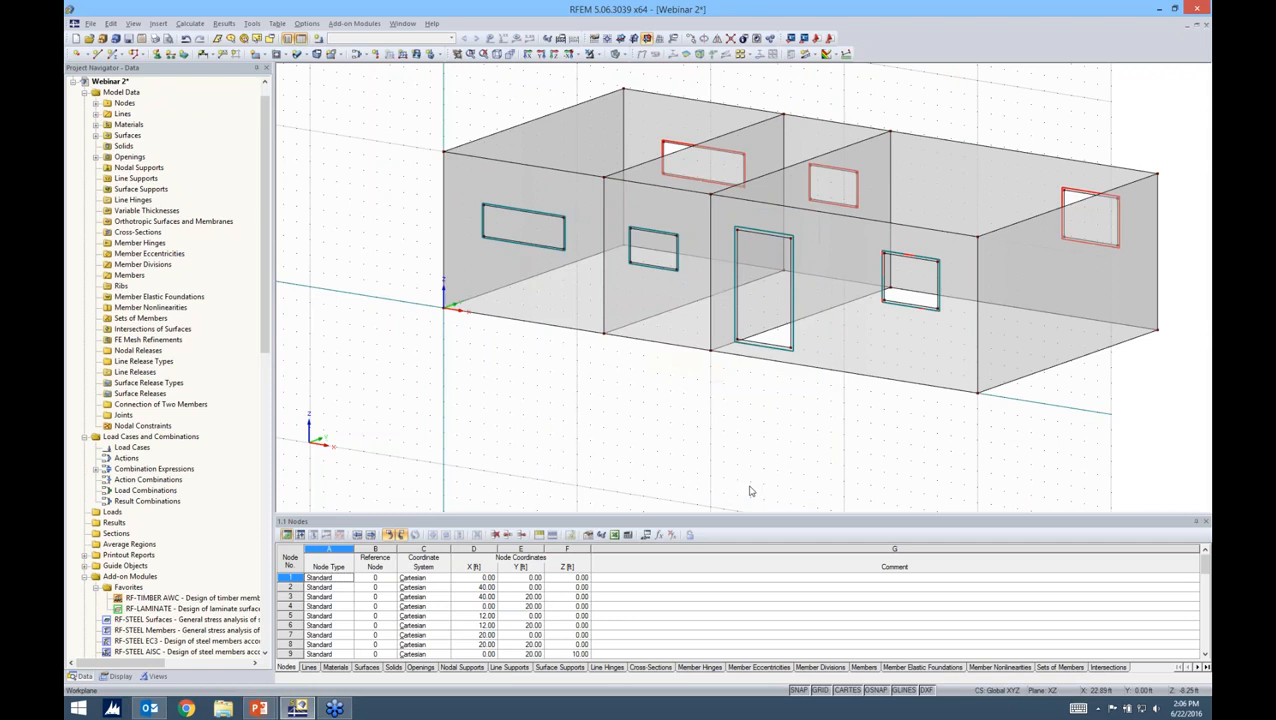
# Switch the work plane to XY and set its origin at the wall-top corner node above the global origin.
pyautogui.scroll(-1, 707, 426)
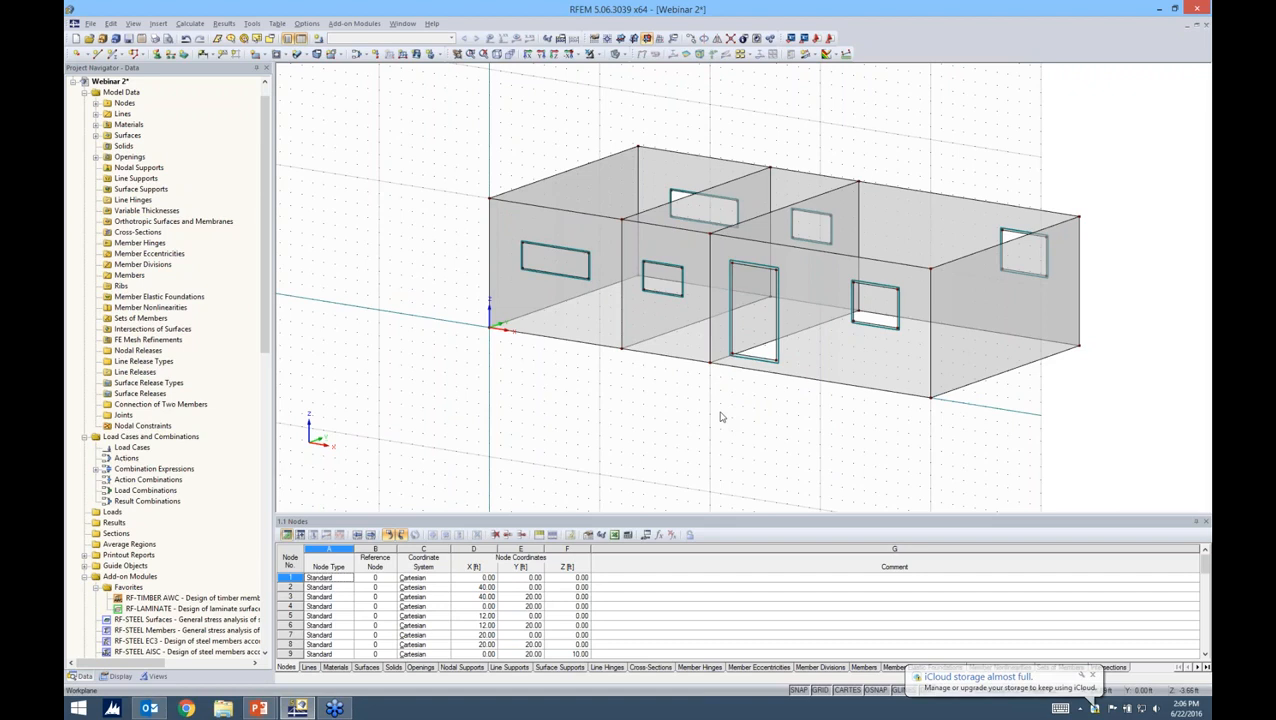
pyautogui.moveTo(694, 406); pyautogui.dragTo(638, 396, button='middle')
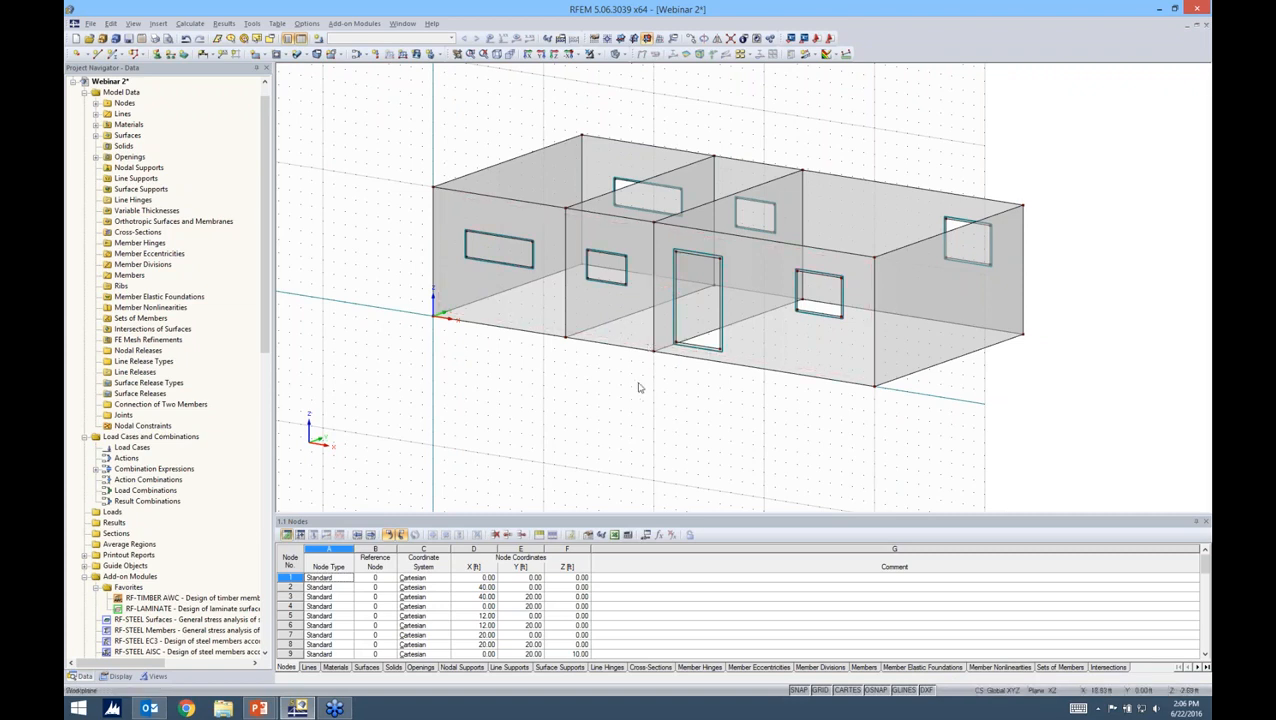
pyautogui.keyDown('ctrl'); pyautogui.moveTo(1027, 387); pyautogui.dragTo(1072, 375, button='middle'); pyautogui.keyUp('ctrl')
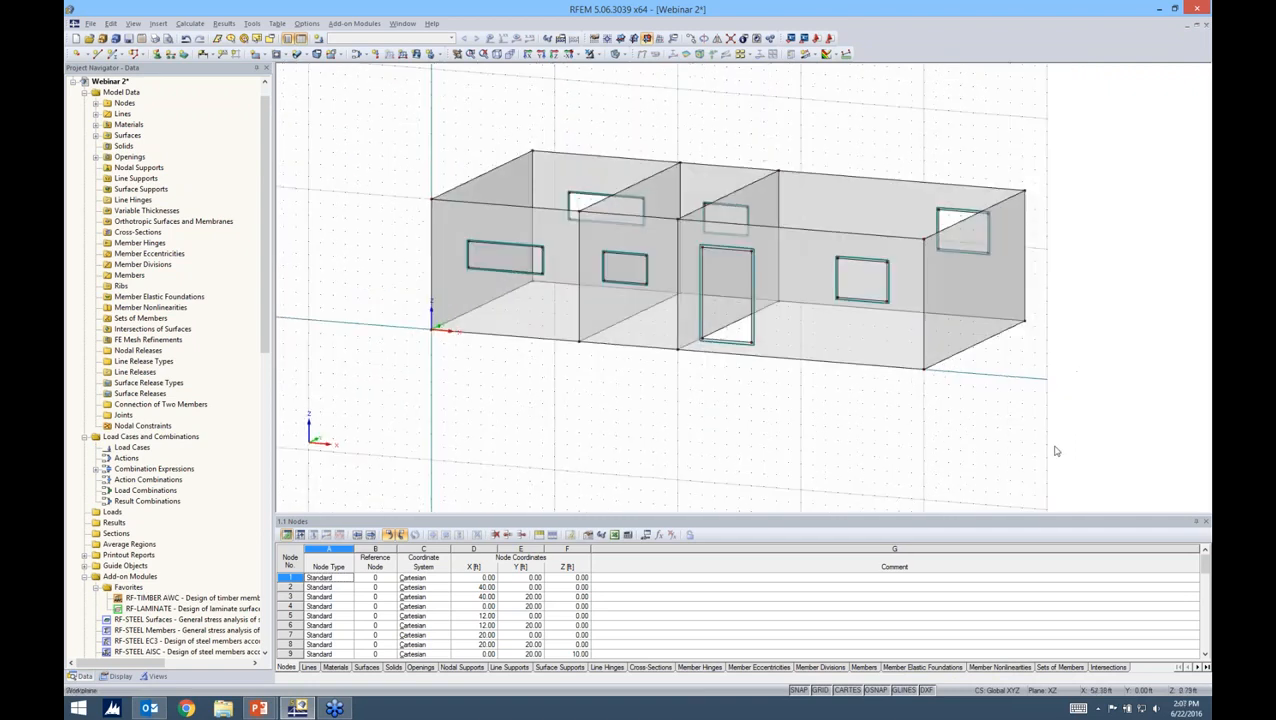
pyautogui.keyDown('ctrl'); pyautogui.moveTo(906, 467); pyautogui.dragTo(1057, 285, button='middle'); pyautogui.keyUp('ctrl')
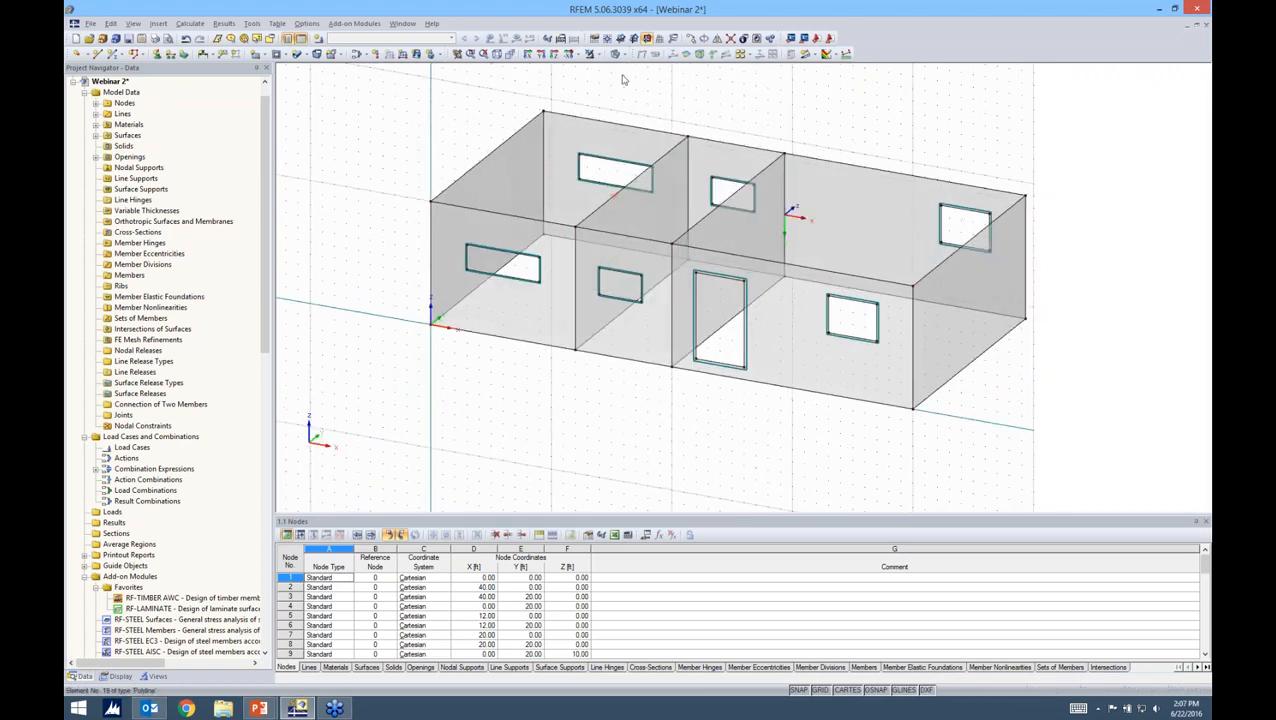
pyautogui.click(620, 39)
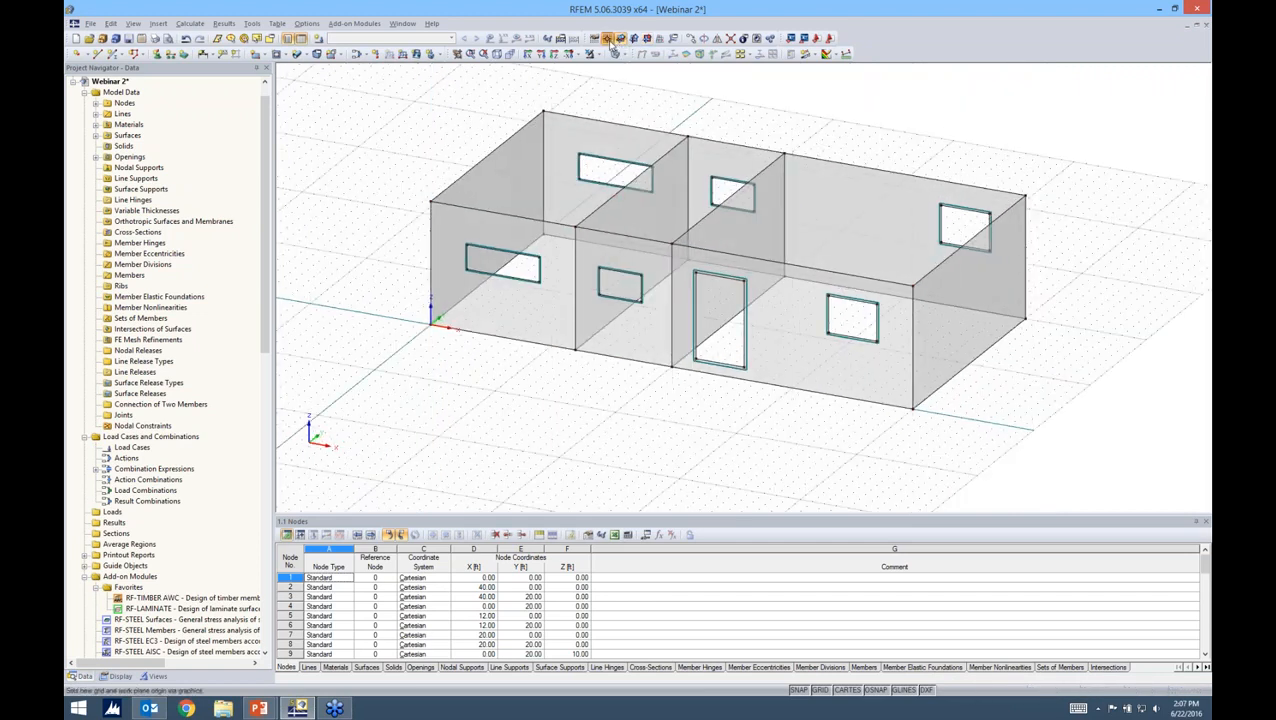
pyautogui.click(607, 40)
pyautogui.click(431, 201)
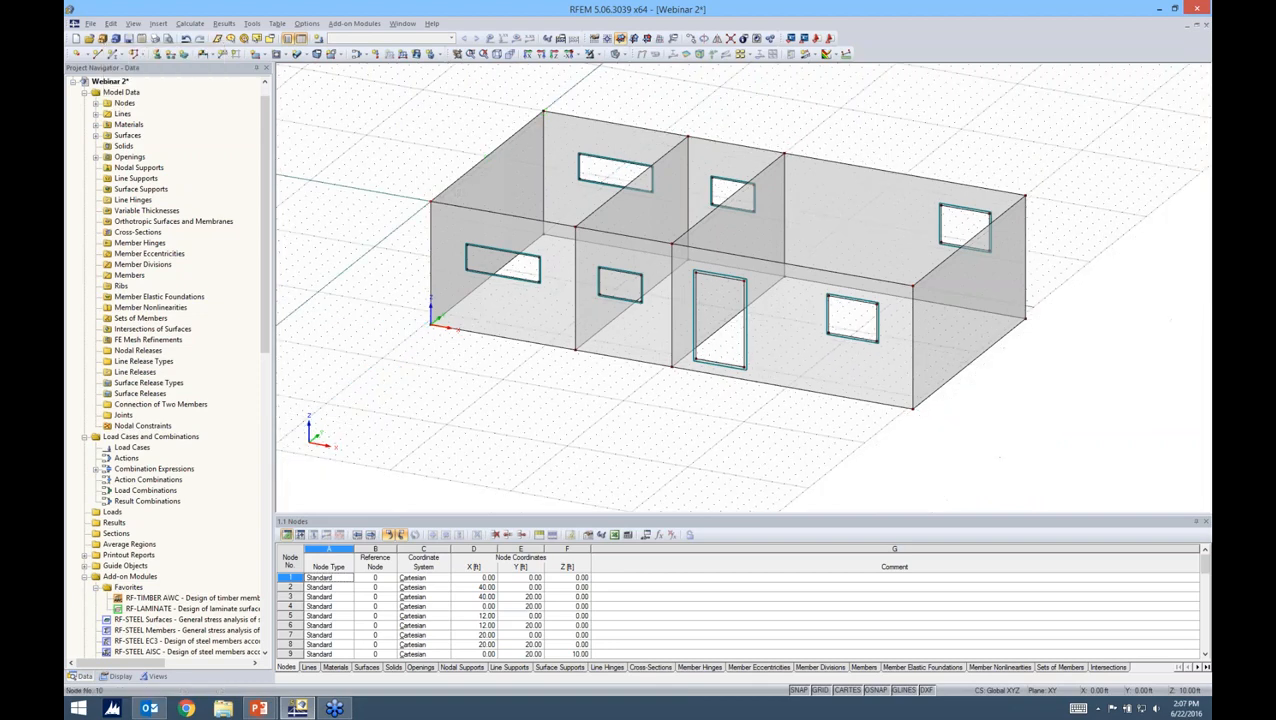
# Connect the lines throughout the whole building model where they intersect.
pyautogui.keyDown('ctrl'); pyautogui.moveTo(532, 422); pyautogui.dragTo(546, 395, button='middle'); pyautogui.keyUp('ctrl')
pyautogui.scroll(-2, 556, 372)
pyautogui.click(731, 39)
pyautogui.moveTo(377, 115); pyautogui.dragTo(1001, 457)
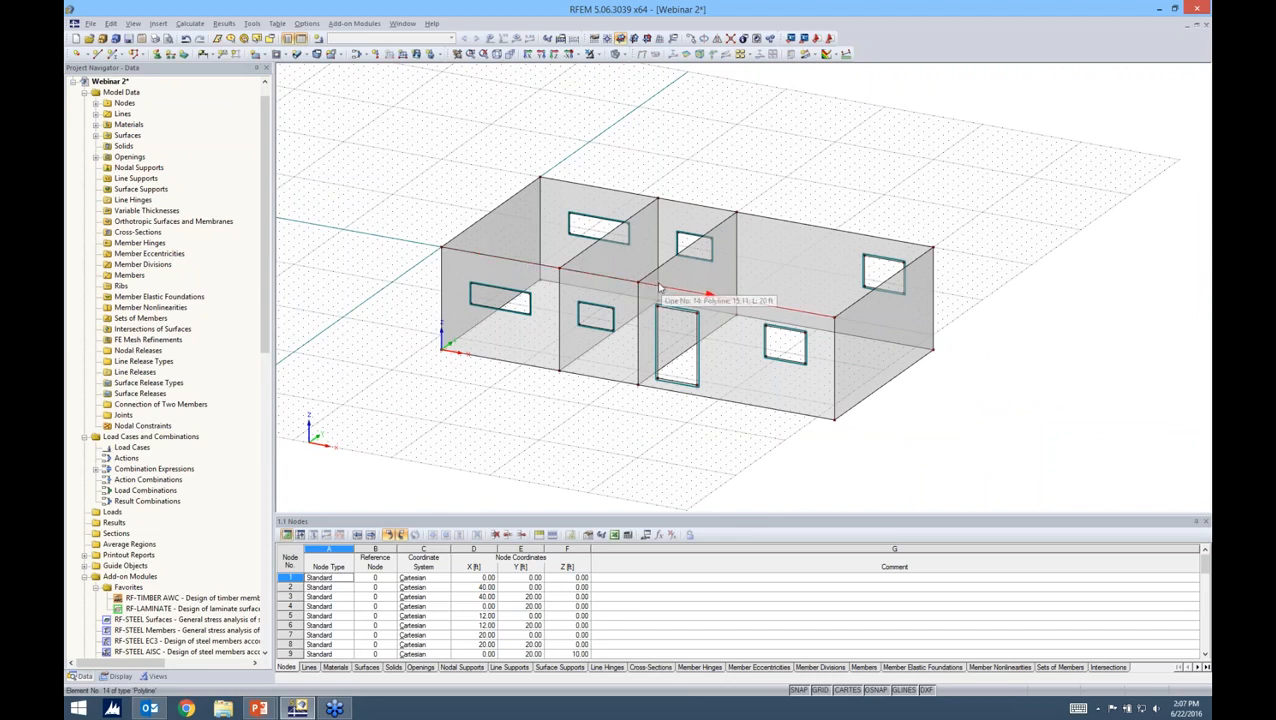
# Create a 7.09 in thick 4000 psi concrete roof surface from the boundary lines around the first two bays.
pyautogui.click(264, 56)
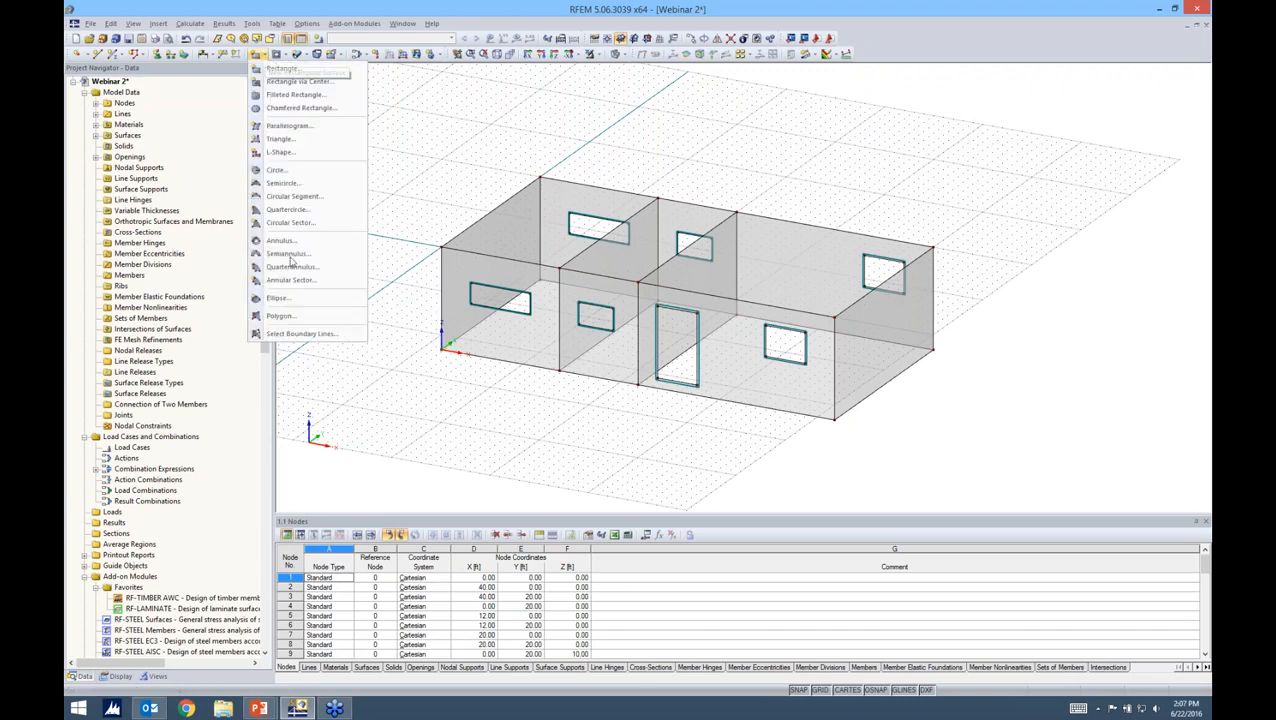
pyautogui.click(297, 333)
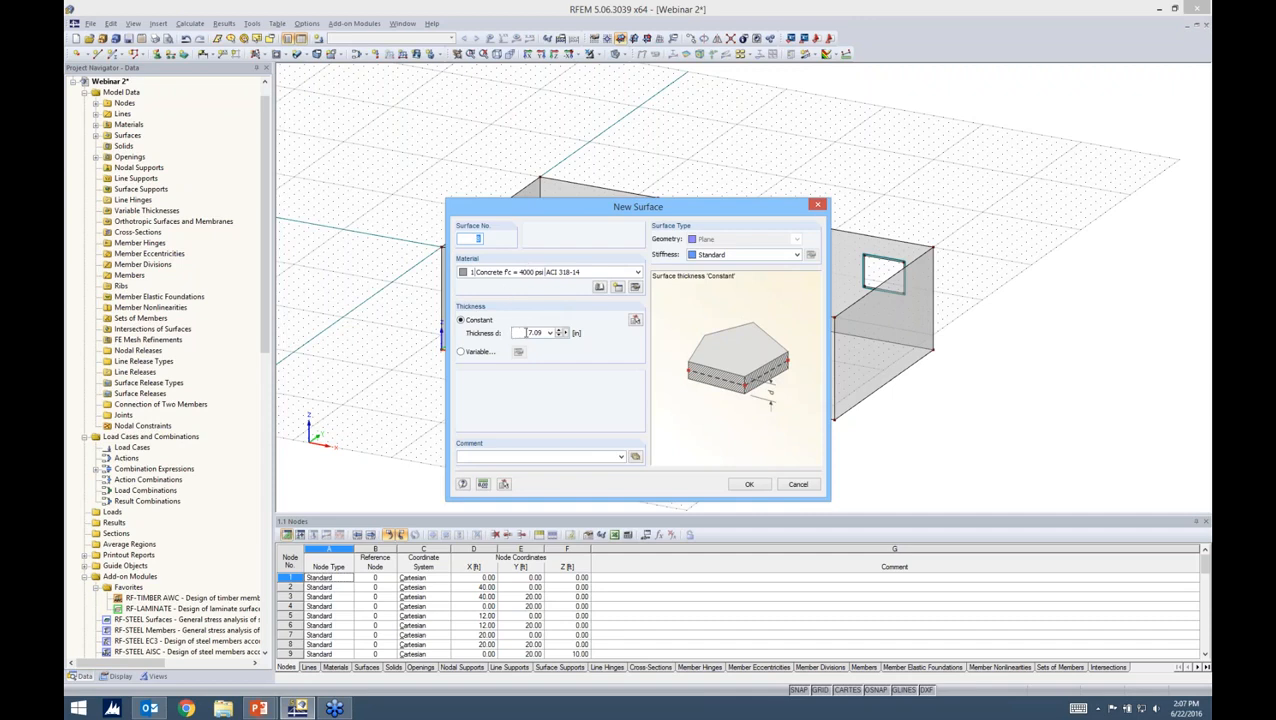
pyautogui.click(748, 485)
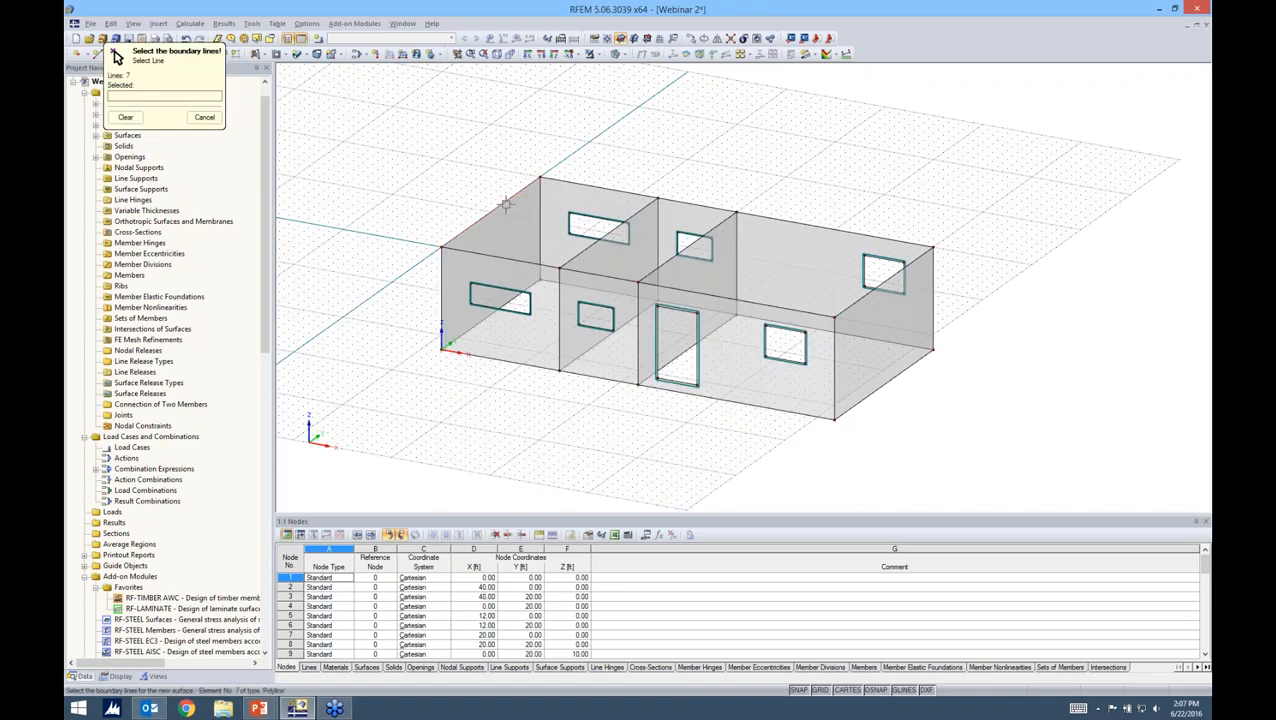
pyautogui.click(612, 190)
pyautogui.click(706, 207)
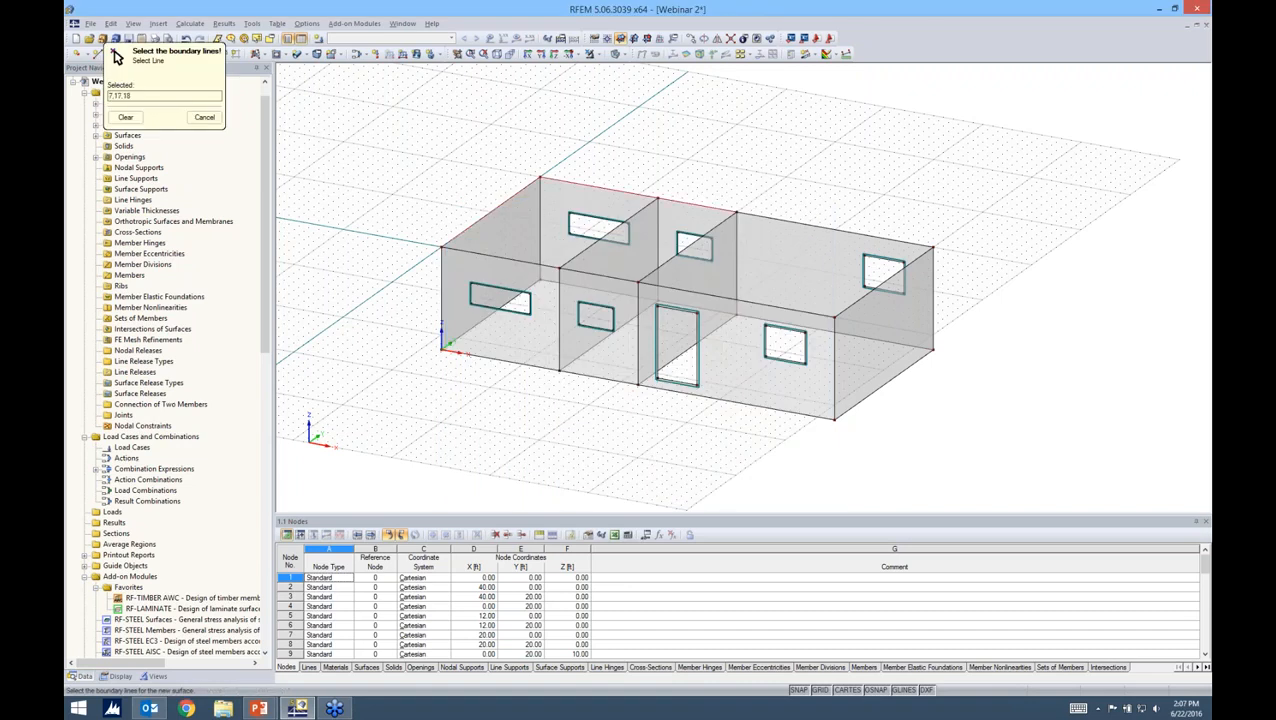
pyautogui.click(581, 272)
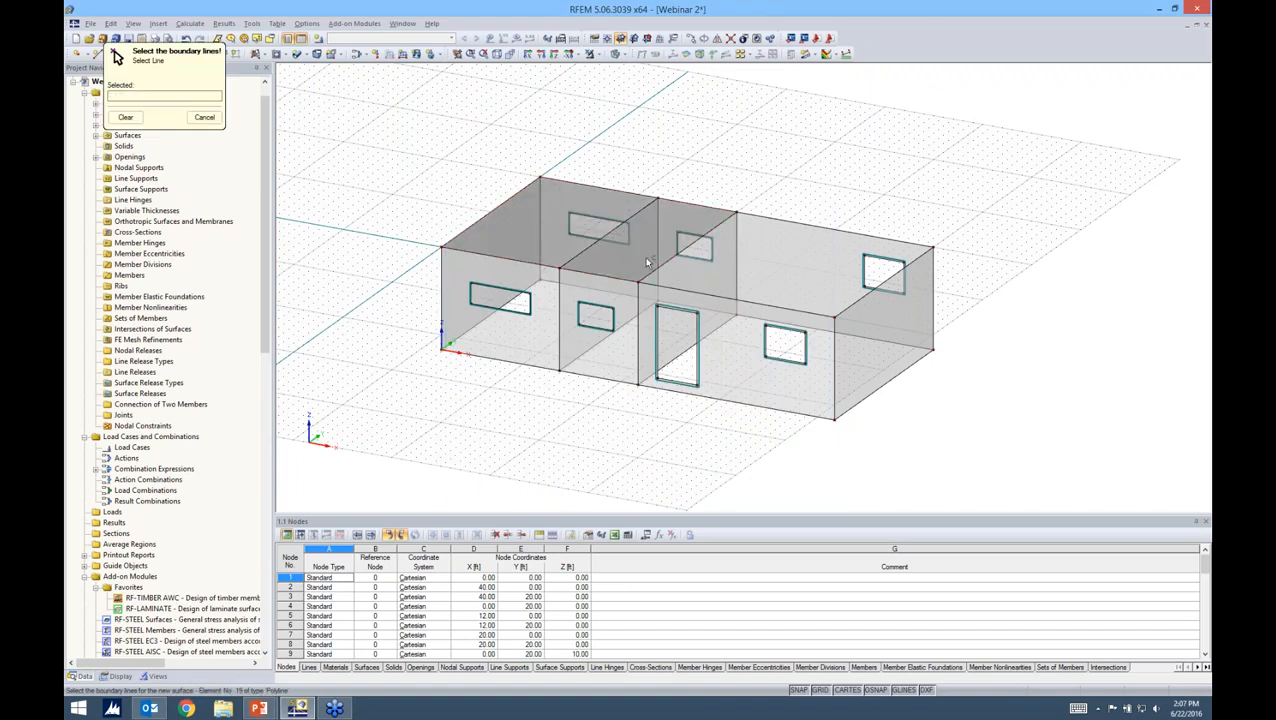
# Create a matching roof surface from the boundary lines around the third bay, between X = 20 and 40 ft.
pyautogui.click(700, 238)
pyautogui.click(762, 216)
pyautogui.click(862, 292)
pyautogui.click(815, 313)
pyautogui.press('Escape')
# Copy the ground-floor walls and openings up 10 ft as a second storey, from the base corner node to the wall-top node.
pyautogui.keyDown('ctrl'); pyautogui.moveTo(1025, 356); pyautogui.dragTo(1010, 270, button='middle'); pyautogui.keyUp('ctrl')
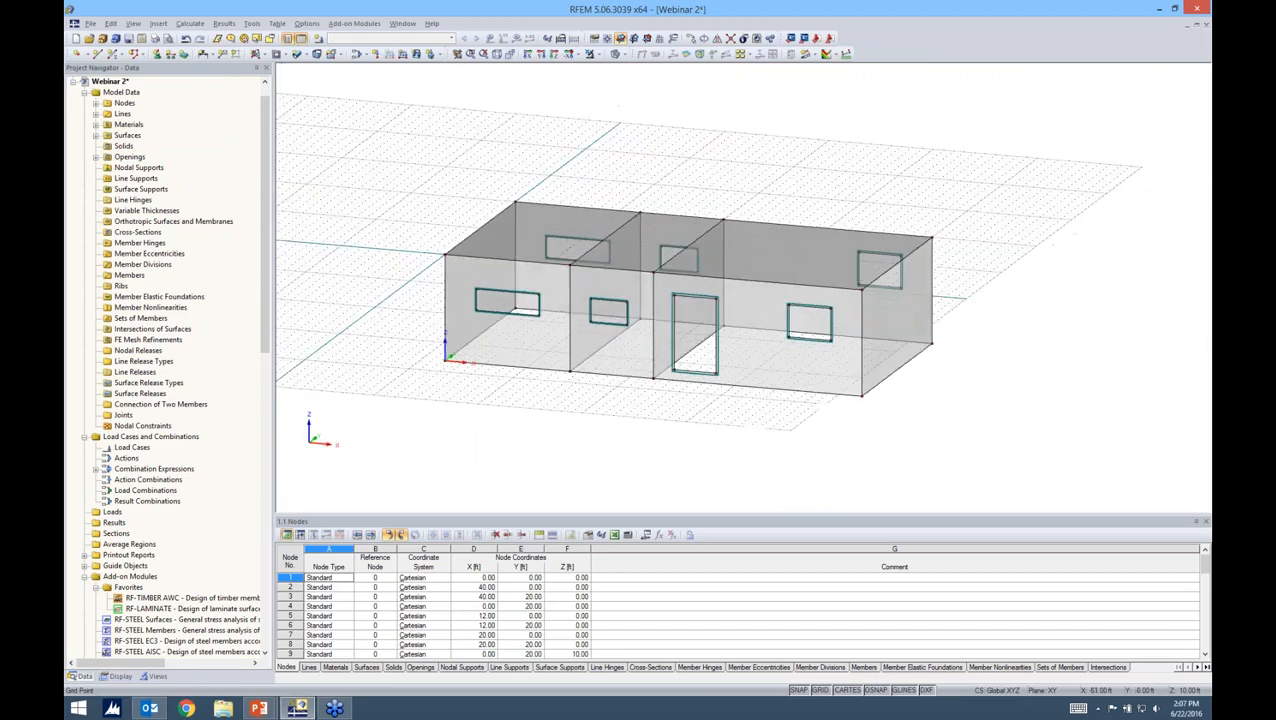
pyautogui.keyDown('ctrl'); pyautogui.moveTo(970, 400); pyautogui.dragTo(974, 339, button='middle'); pyautogui.keyUp('ctrl')
pyautogui.moveTo(989, 318); pyautogui.dragTo(376, 280)
pyautogui.keyDown('ctrl'); pyautogui.moveTo(1027, 259); pyautogui.dragTo(933, 365, button='middle'); pyautogui.keyUp('ctrl')
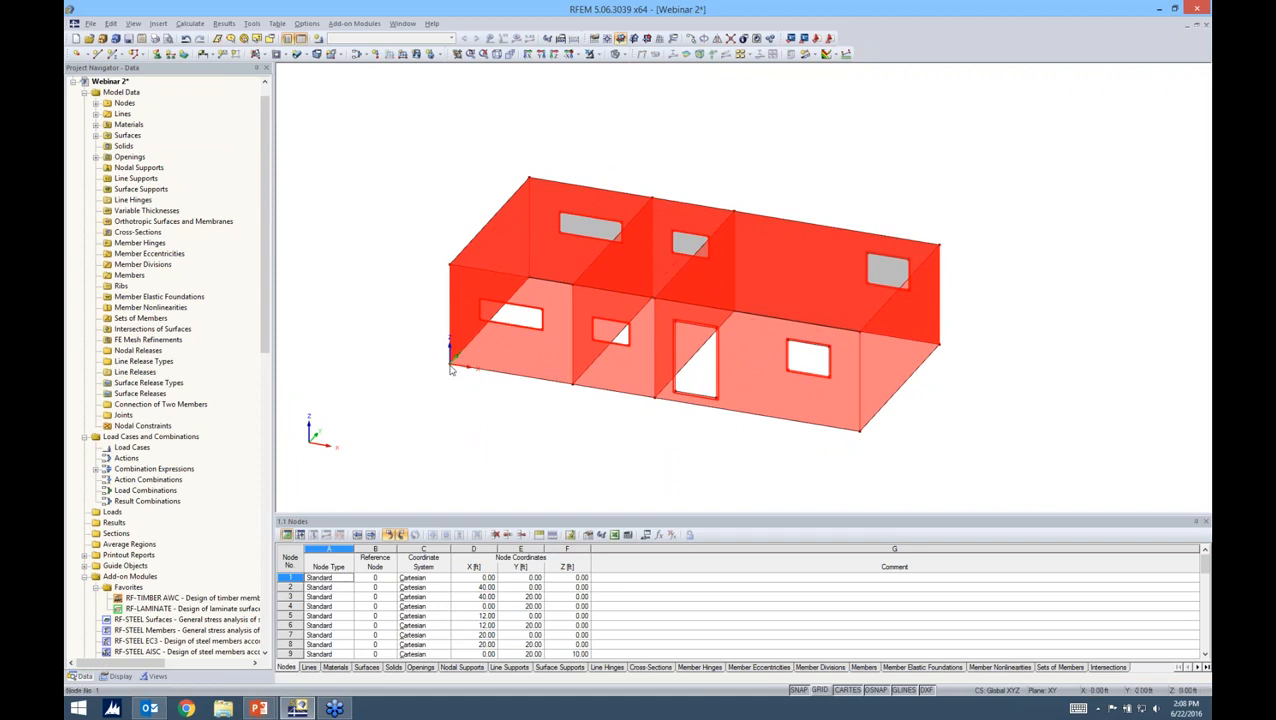
pyautogui.moveTo(452, 356); pyautogui.dragTo(452, 268)
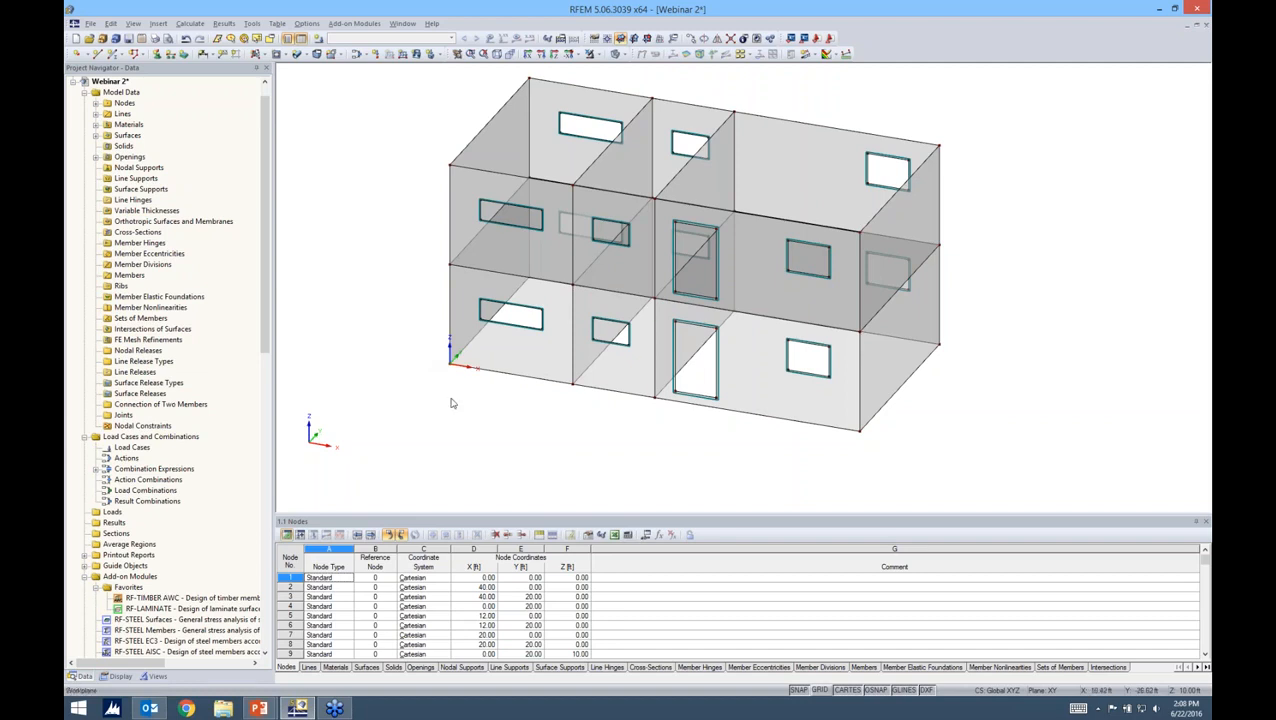
# Delete the copied door opening from the second storey's front wall.
pyautogui.keyDown('ctrl'); pyautogui.moveTo(602, 455); pyautogui.dragTo(690, 332, button='middle'); pyautogui.keyUp('ctrl')
pyautogui.moveTo(703, 124); pyautogui.dragTo(771, 255)
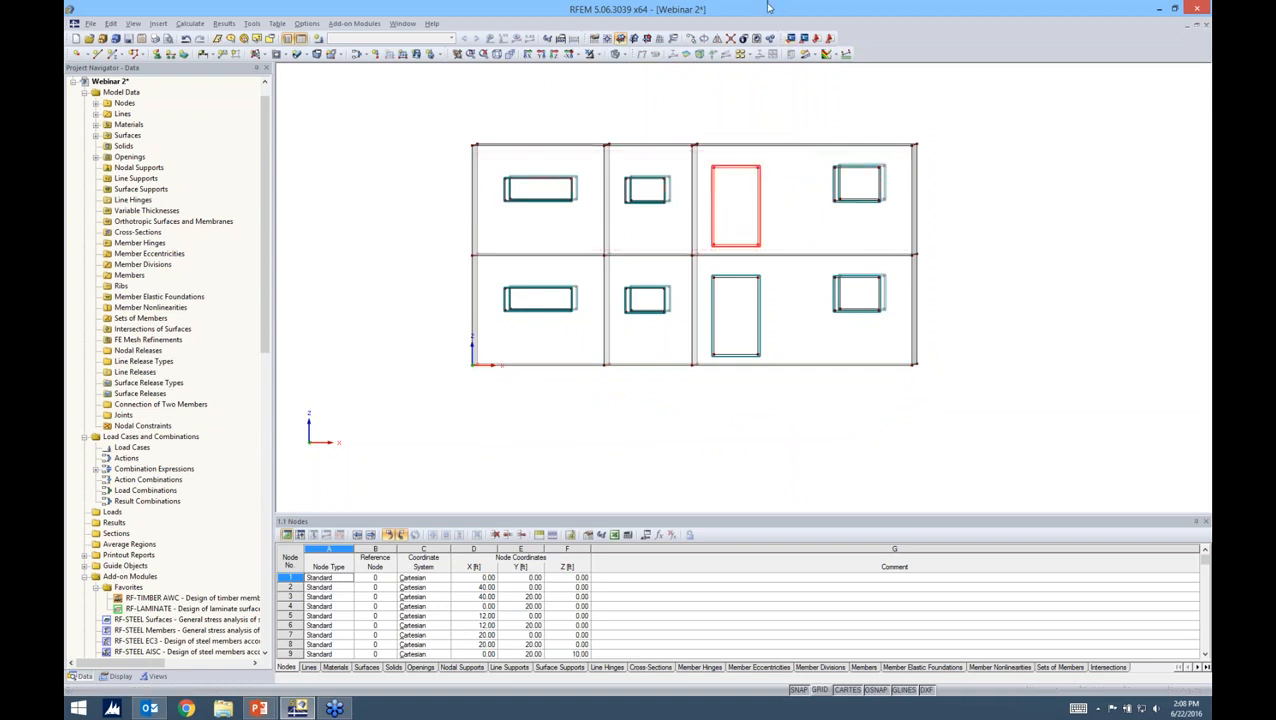
pyautogui.press('Delete')
# View the model end-on in the YZ plane and switch its display to wireframe.
pyautogui.keyDown('ctrl'); pyautogui.moveTo(967, 299); pyautogui.dragTo(706, 233, button='middle'); pyautogui.keyUp('ctrl')
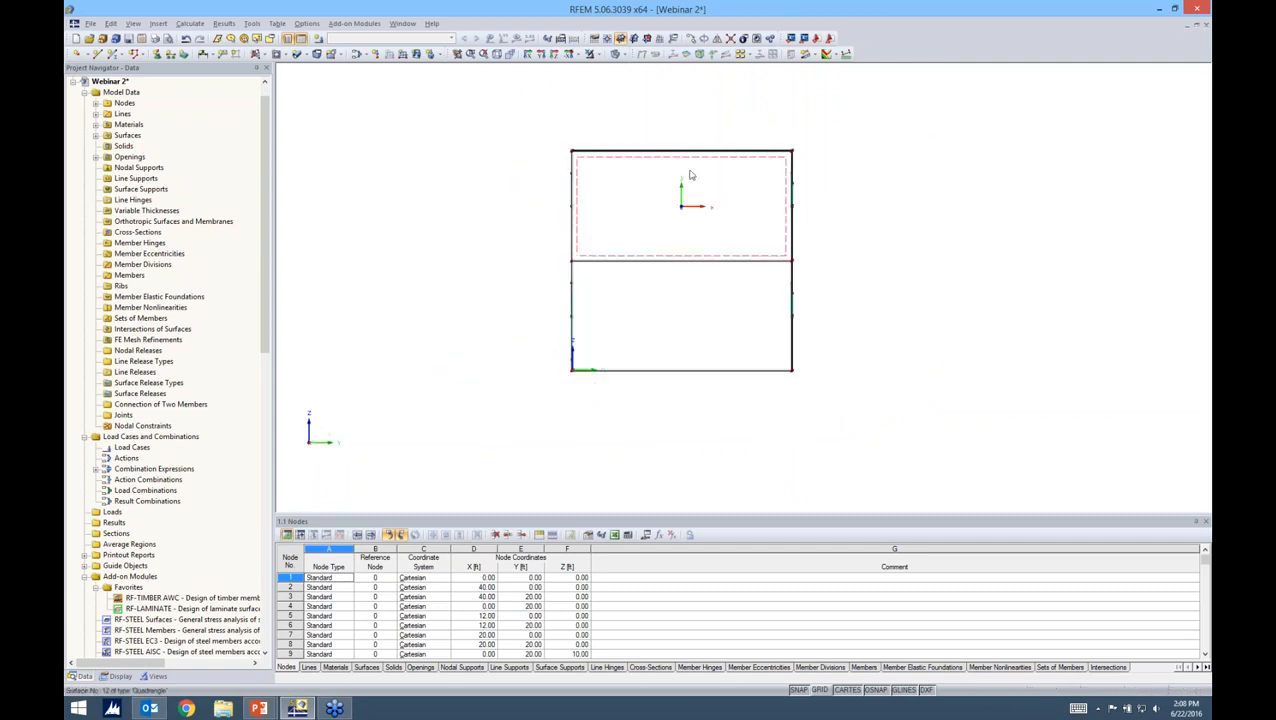
pyautogui.scroll(5, 686, 165)
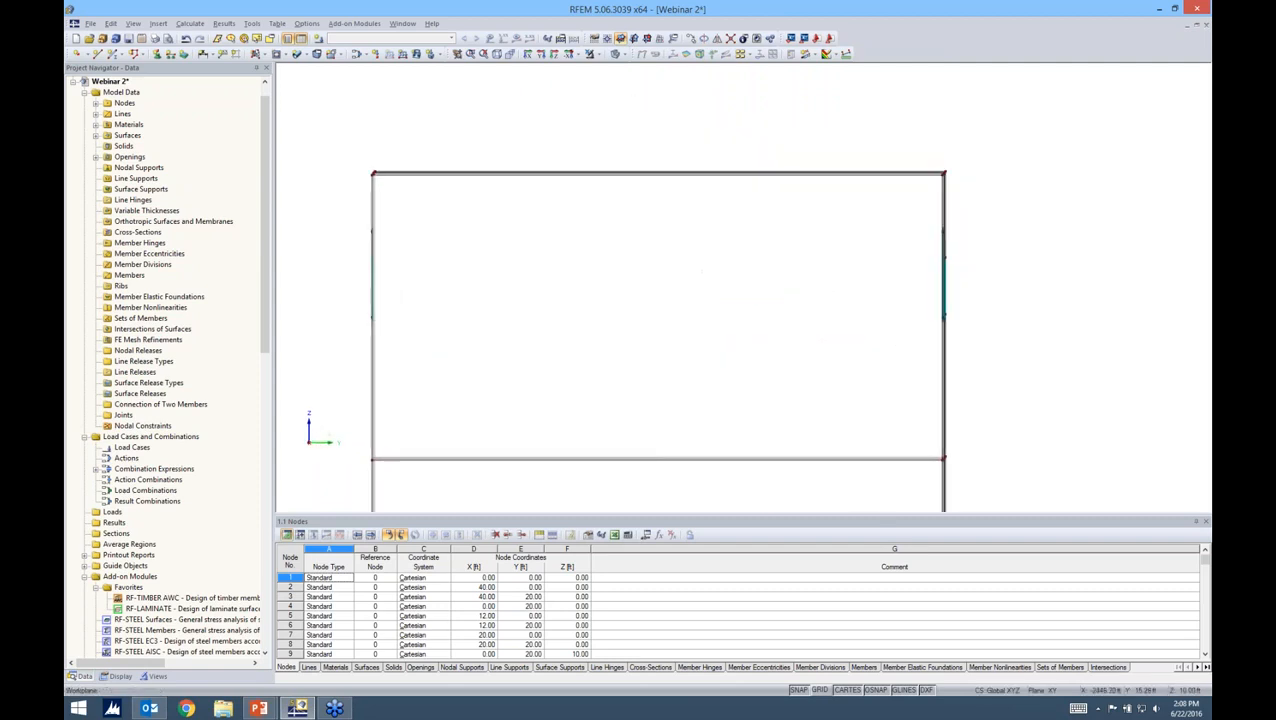
pyautogui.click(620, 54)
pyautogui.click(630, 67)
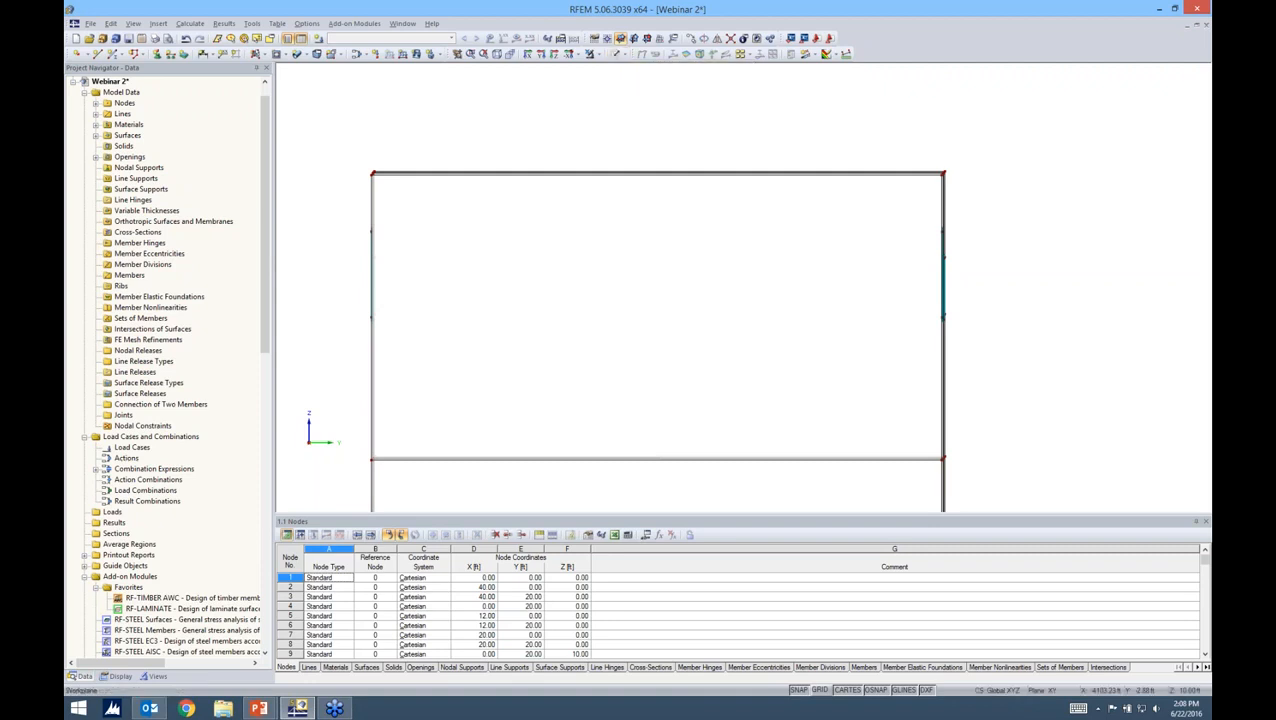
# Place one intermediate node on each of the four upper-storey wall-top lines running in Y, without dividing the lines.
pyautogui.scroll(1, 660, 172)
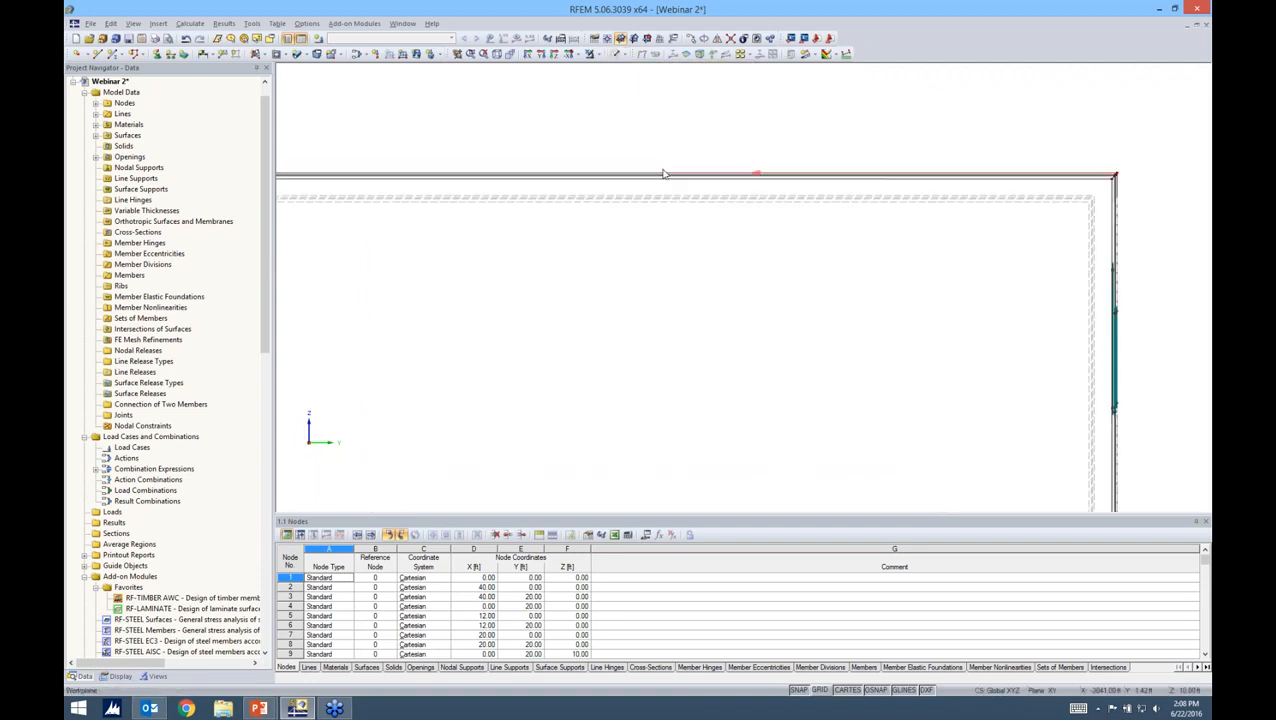
pyautogui.scroll(1, 664, 172)
pyautogui.click(613, 180)
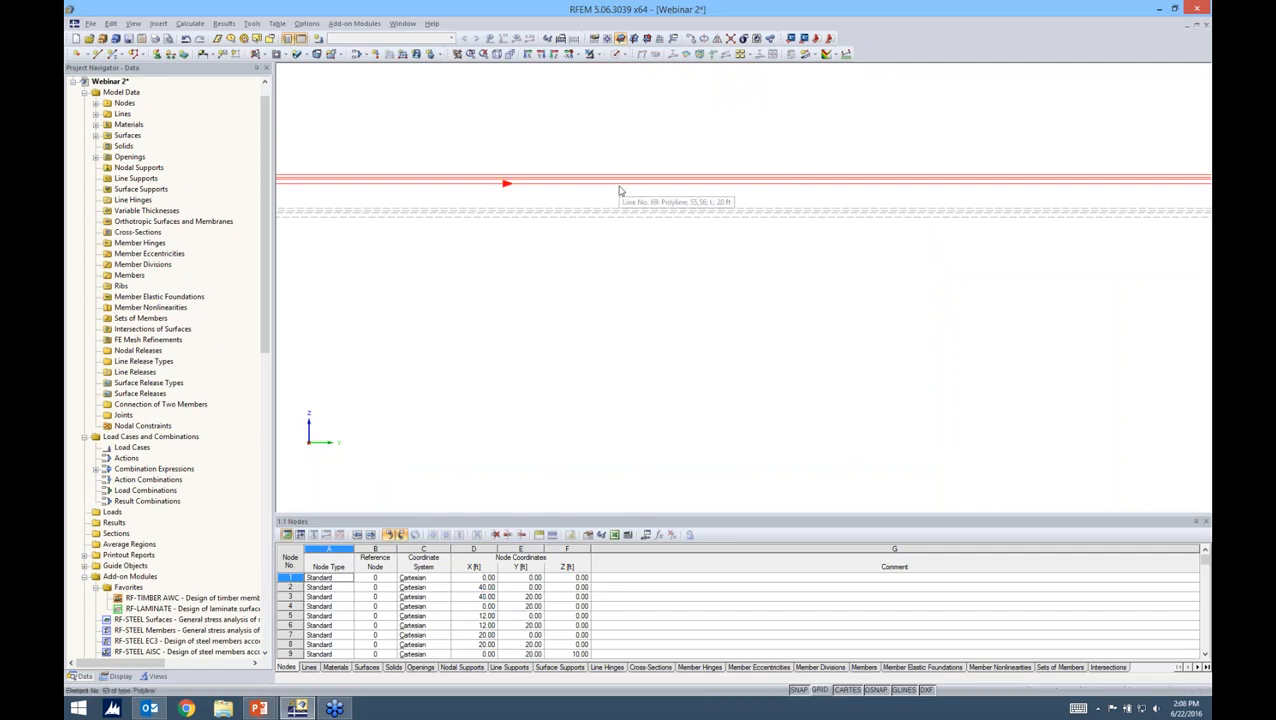
pyautogui.rightClick(620, 185)
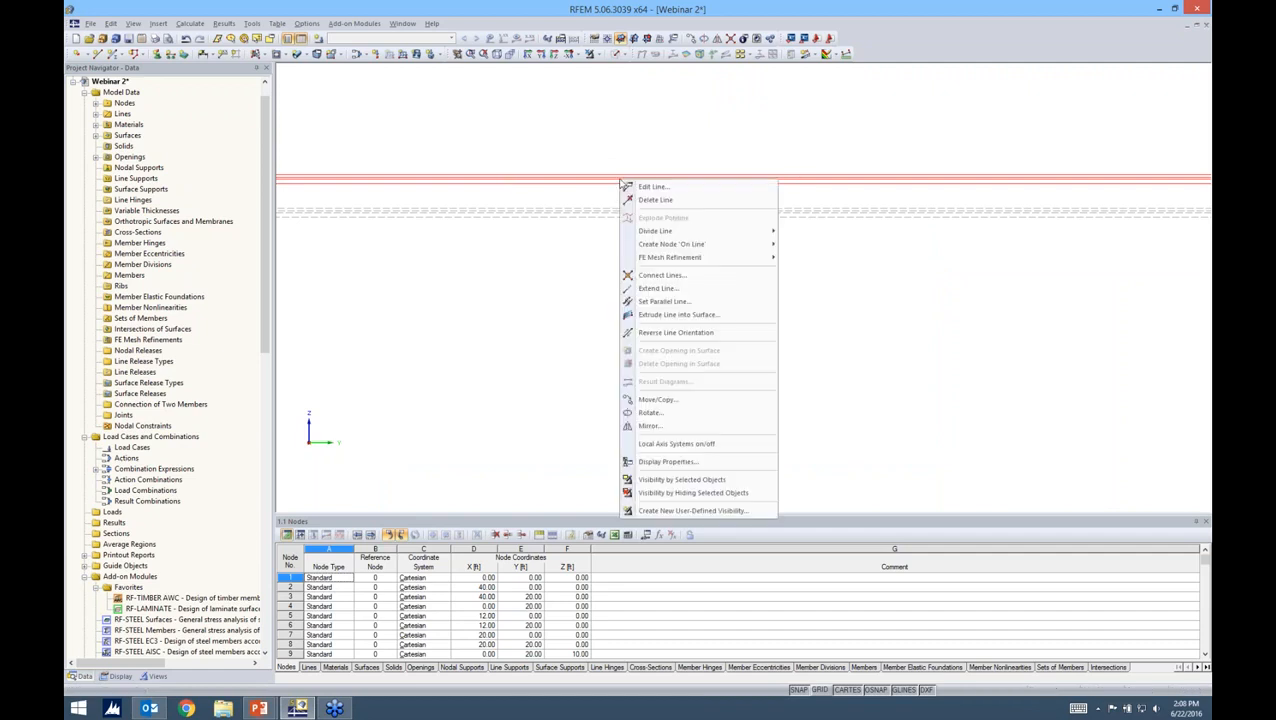
pyautogui.moveTo(652, 234)
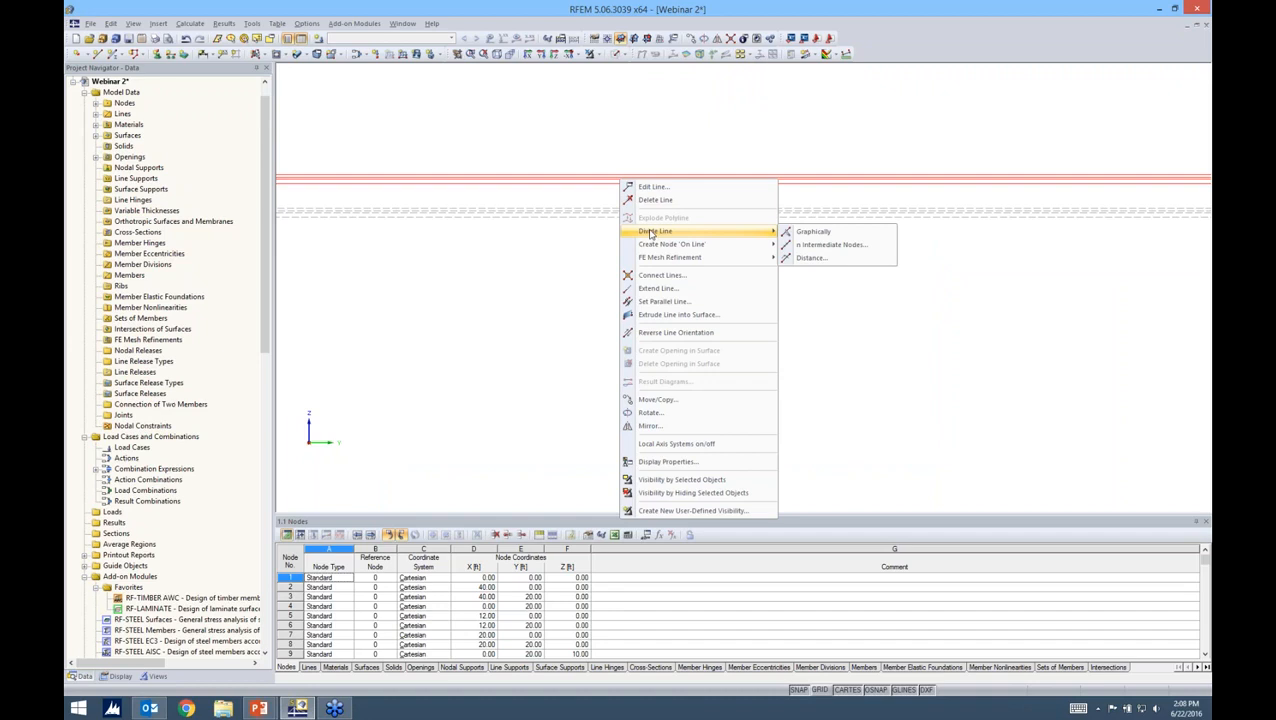
pyautogui.click(826, 249)
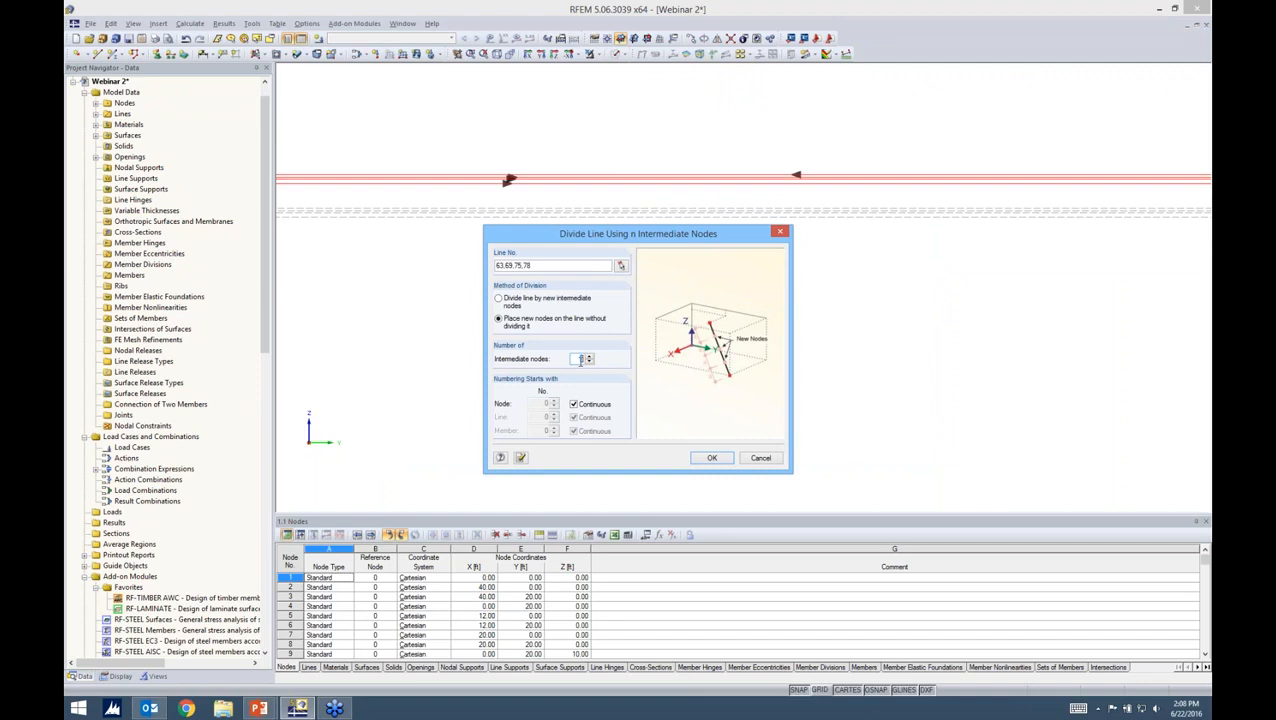
pyautogui.click(708, 458)
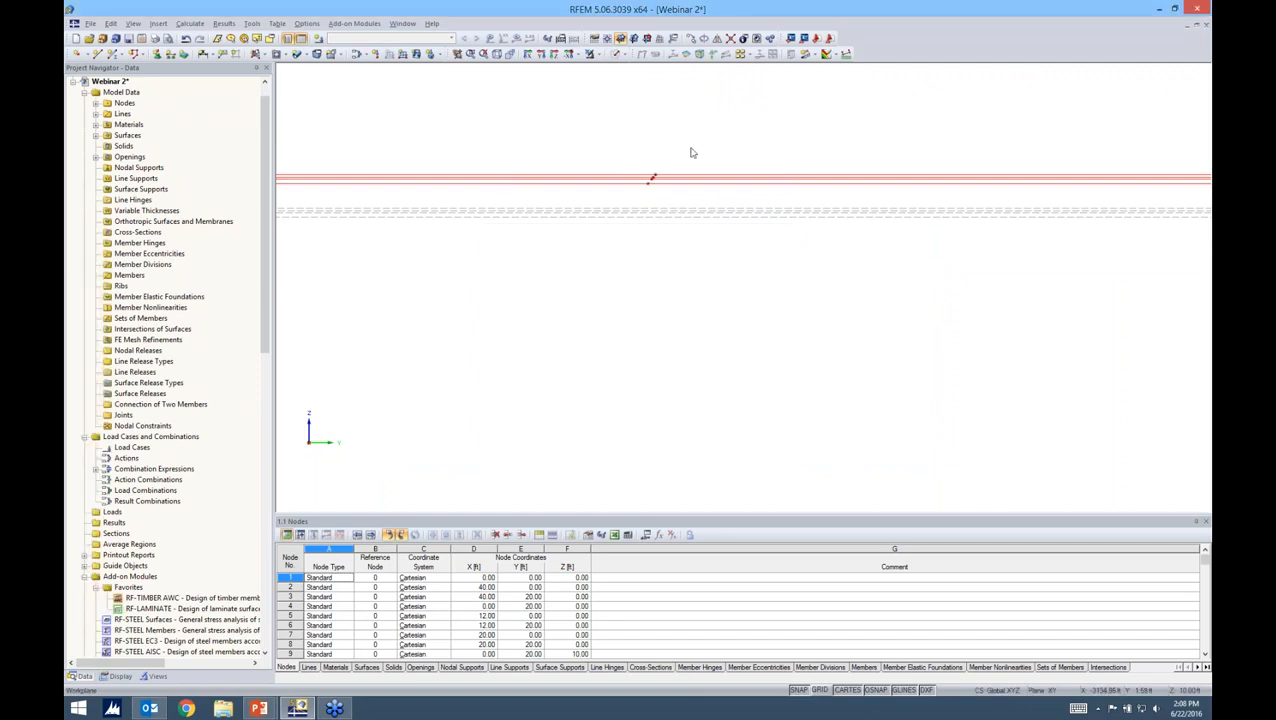
pyautogui.scroll(-2, 677, 163)
pyautogui.scroll(-3, 677, 163)
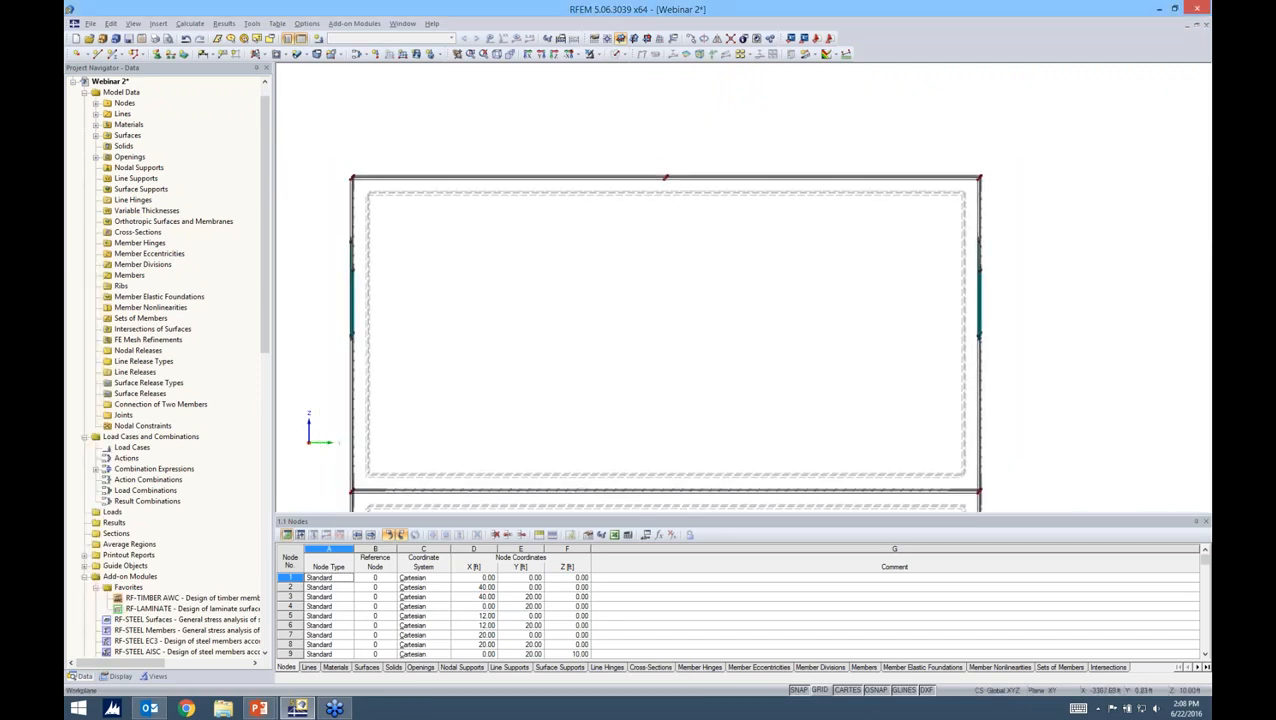
pyautogui.scroll(5, 678, 180)
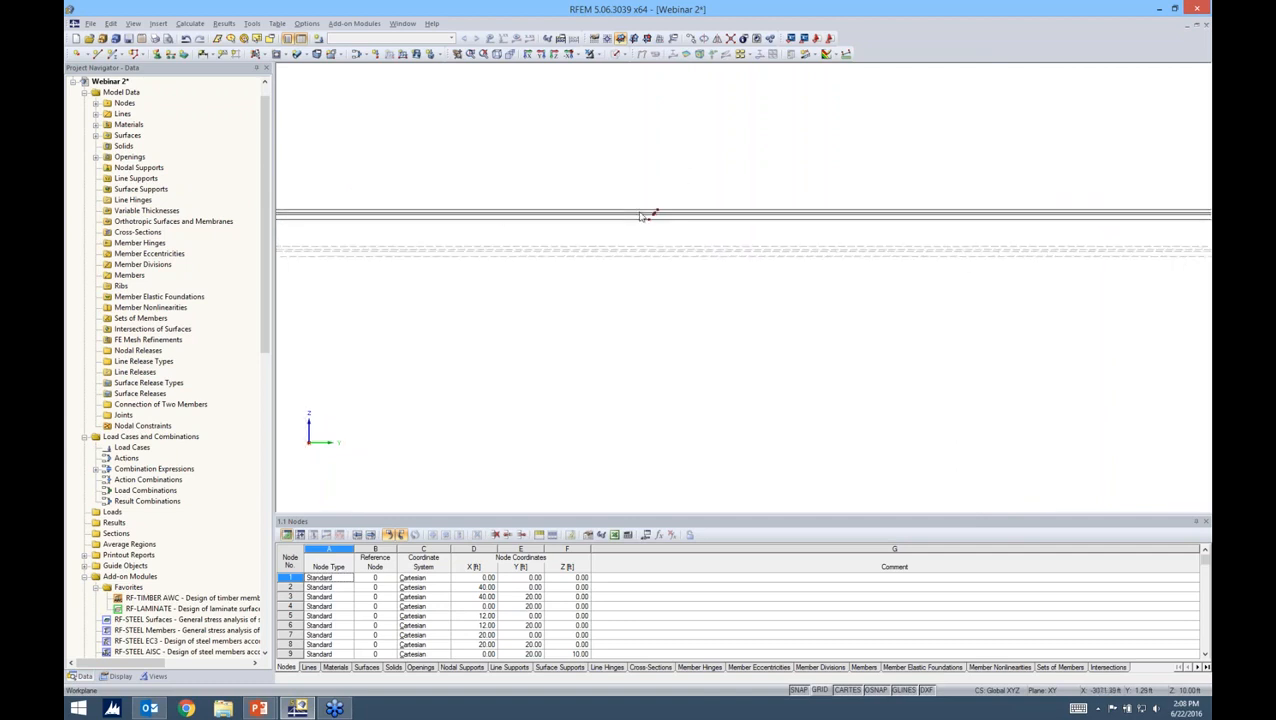
# Move the four intermediate wall-top nodes up 3 ft in Z without copying, using zero displacement in X and Y.
pyautogui.moveTo(682, 241); pyautogui.dragTo(679, 241)
pyautogui.click(690, 40)
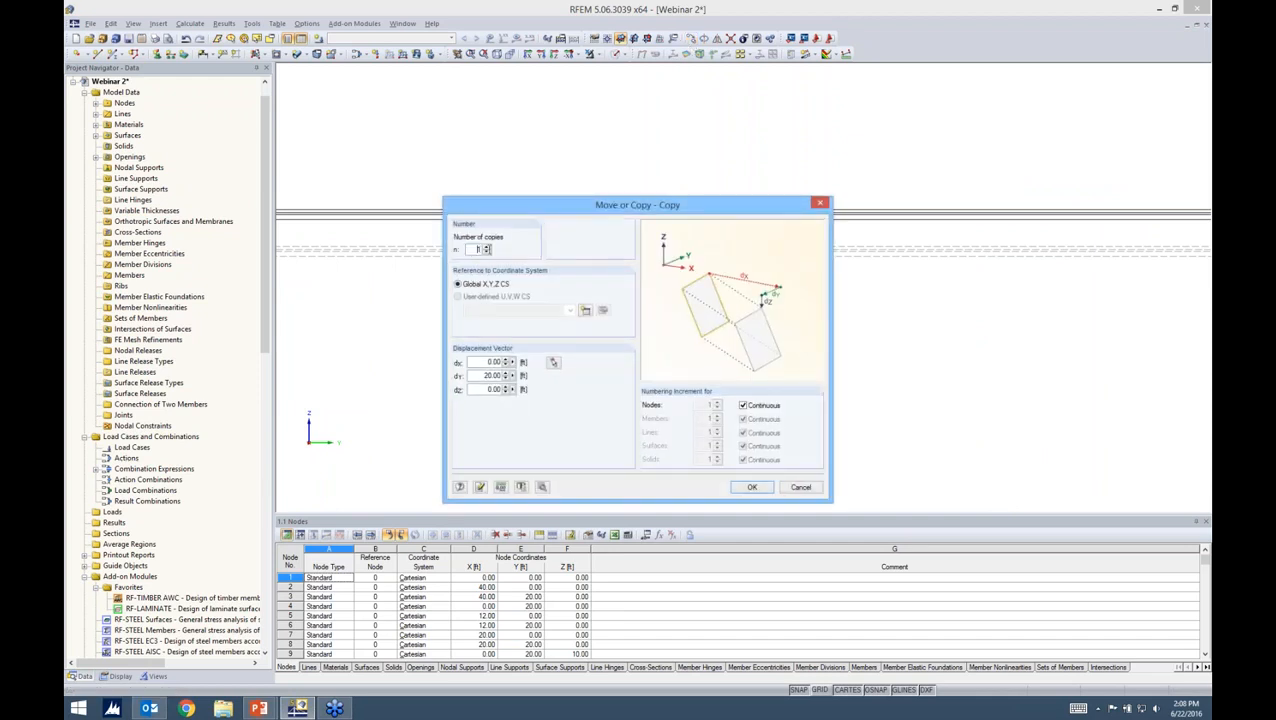
pyautogui.write('0')
pyautogui.moveTo(607, 207); pyautogui.dragTo(852, 176)
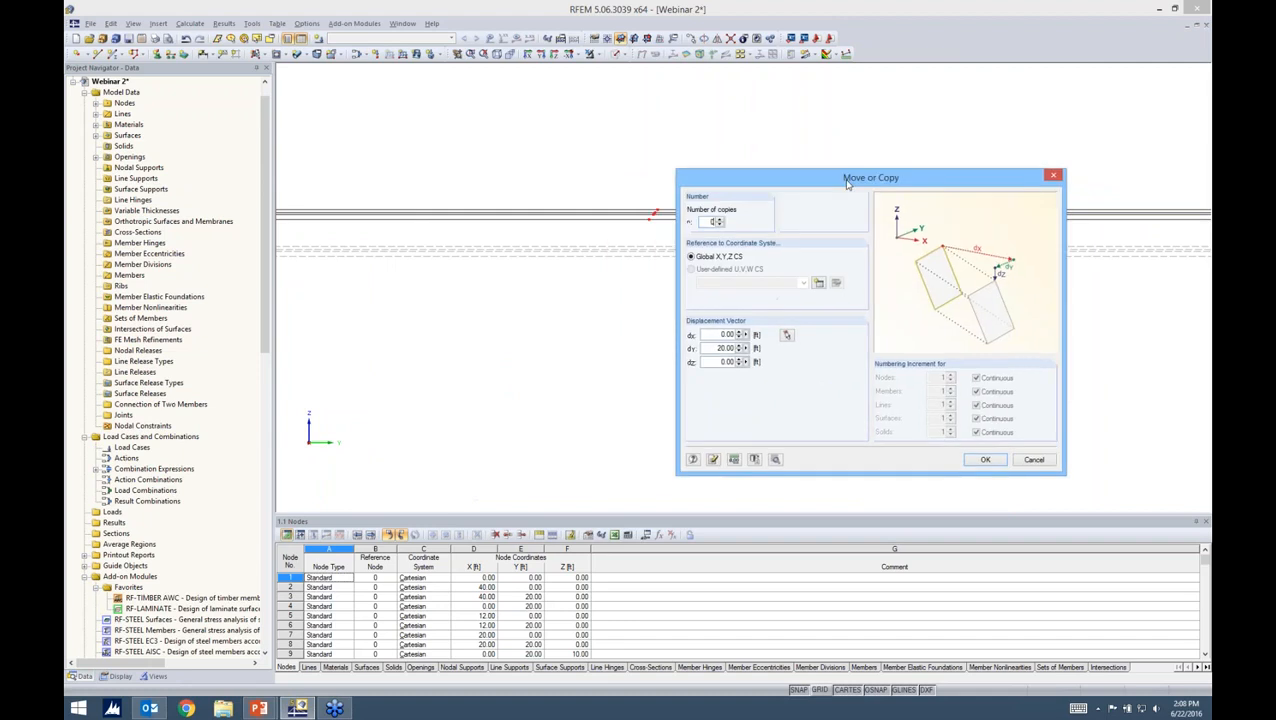
pyautogui.doubleClick(737, 344)
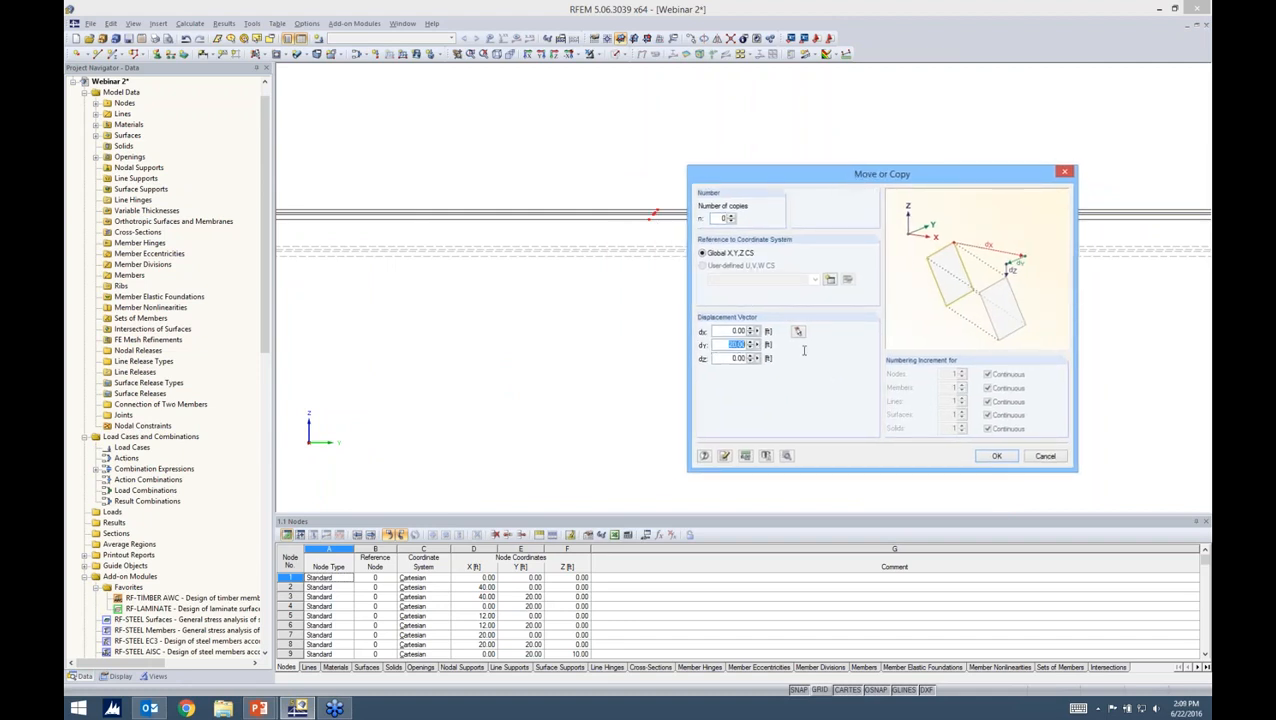
pyautogui.write('0')
pyautogui.press('Tab')
pyautogui.write('3')
pyautogui.click(996, 456)
pyautogui.scroll(-5, 651, 278)
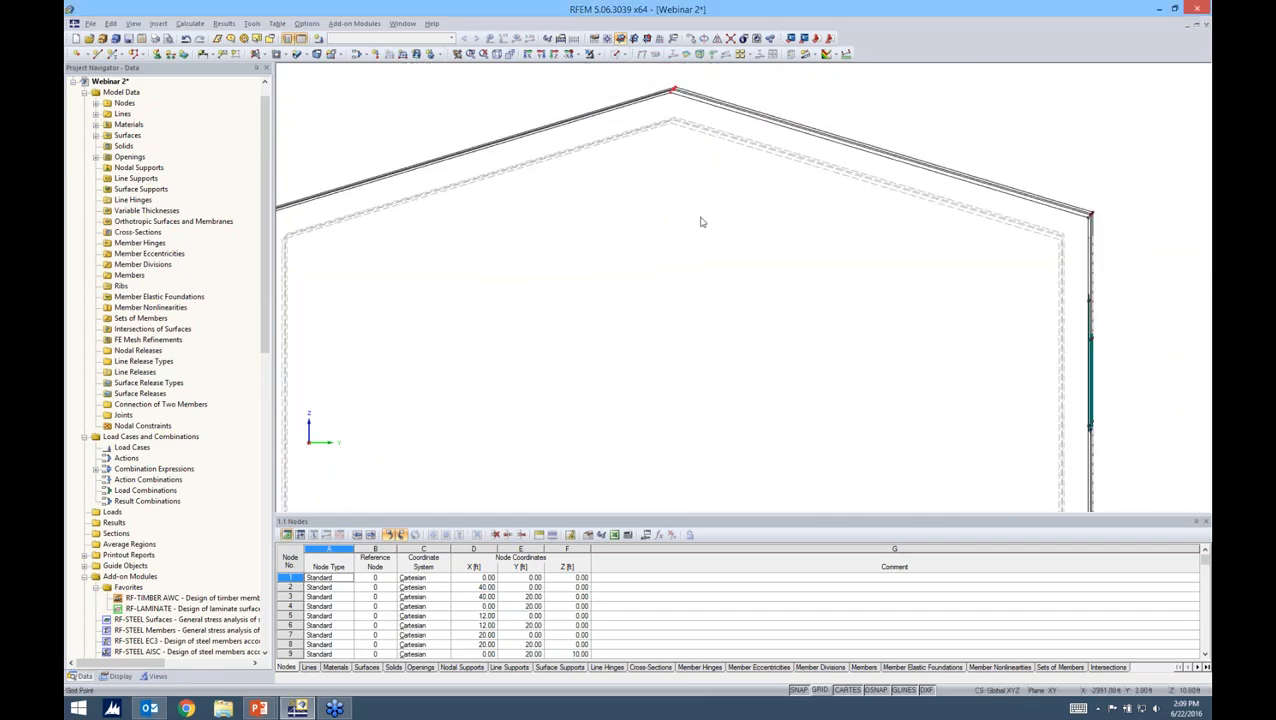
# Start a new single member of type Beam and open the standardized rectangular timber sections for its start cross-section.
pyautogui.keyDown('ctrl'); pyautogui.moveTo(651, 278); pyautogui.dragTo(790, 360, button='middle'); pyautogui.keyUp('ctrl')
pyautogui.moveTo(915, 219); pyautogui.dragTo(892, 205, button='middle')
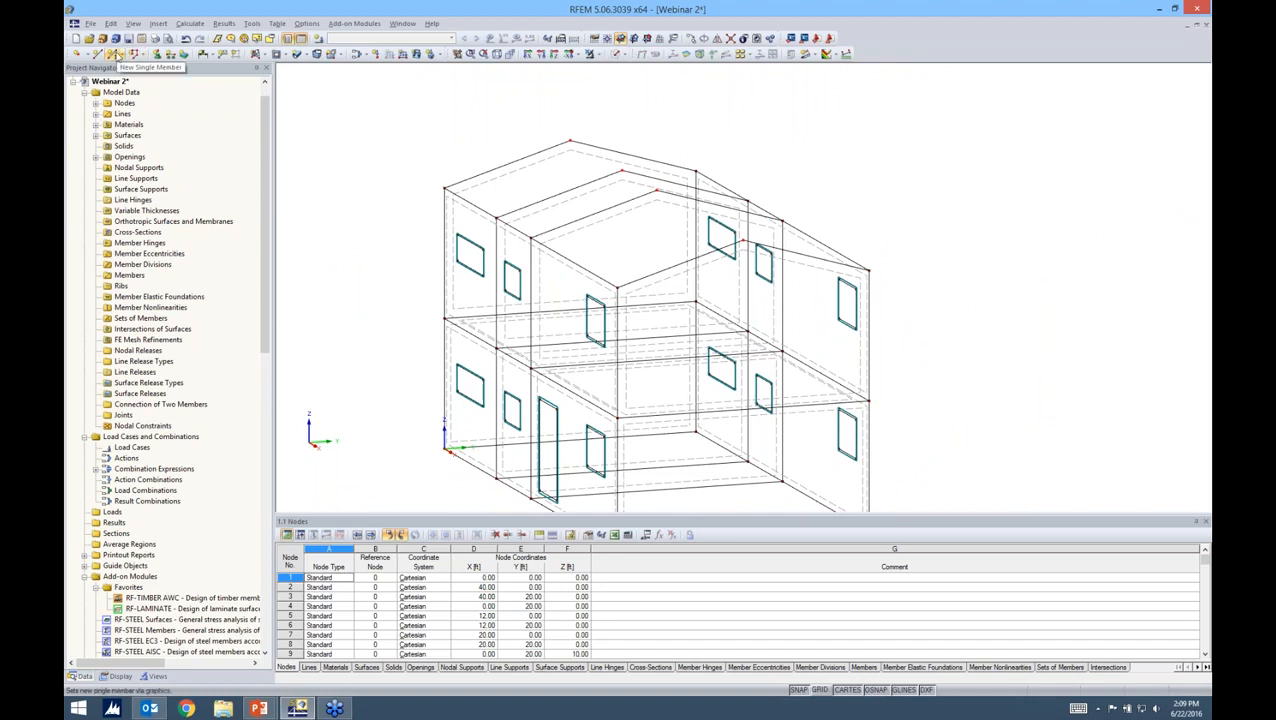
pyautogui.click(117, 55)
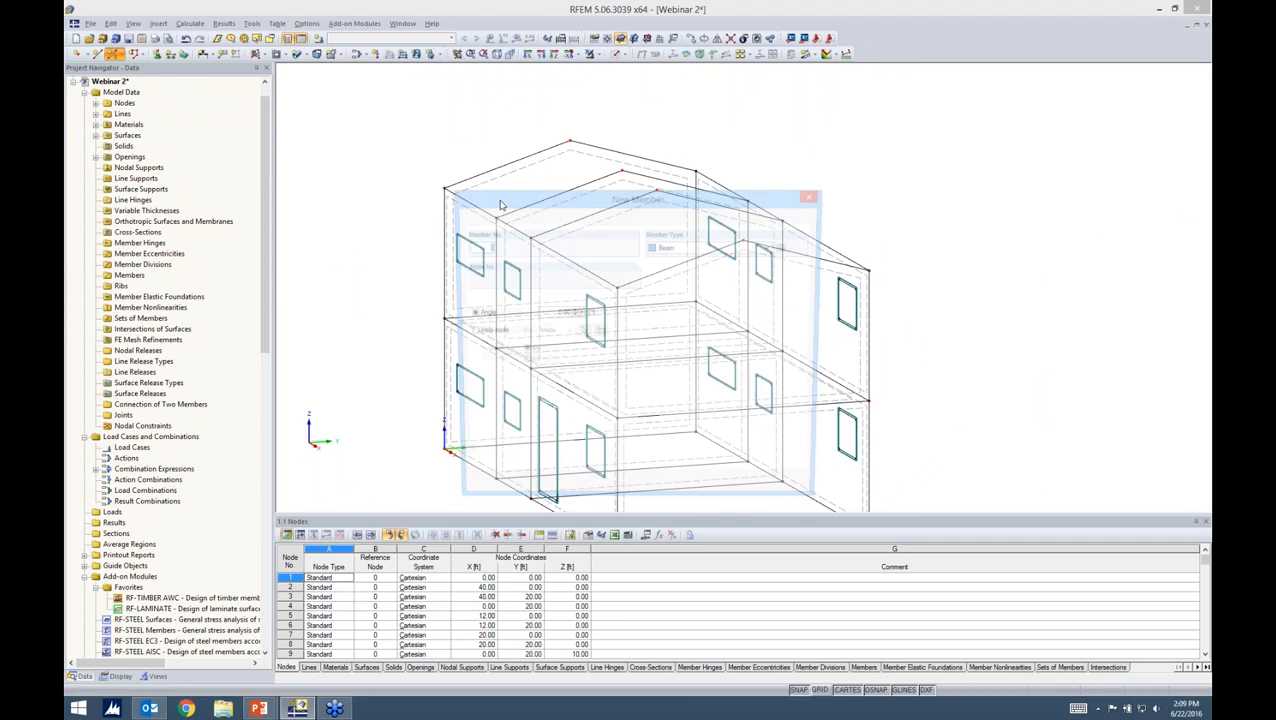
pyautogui.moveTo(620, 200); pyautogui.dragTo(634, 168)
pyautogui.click(719, 218)
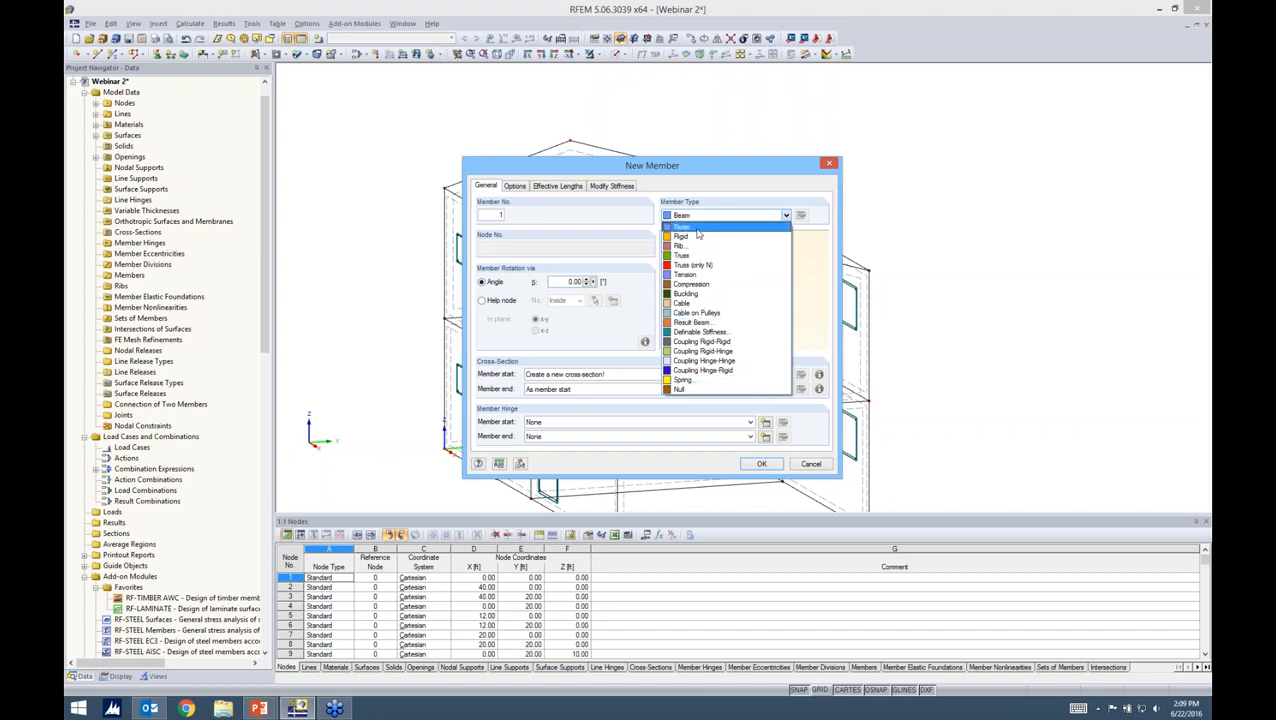
pyautogui.click(698, 230)
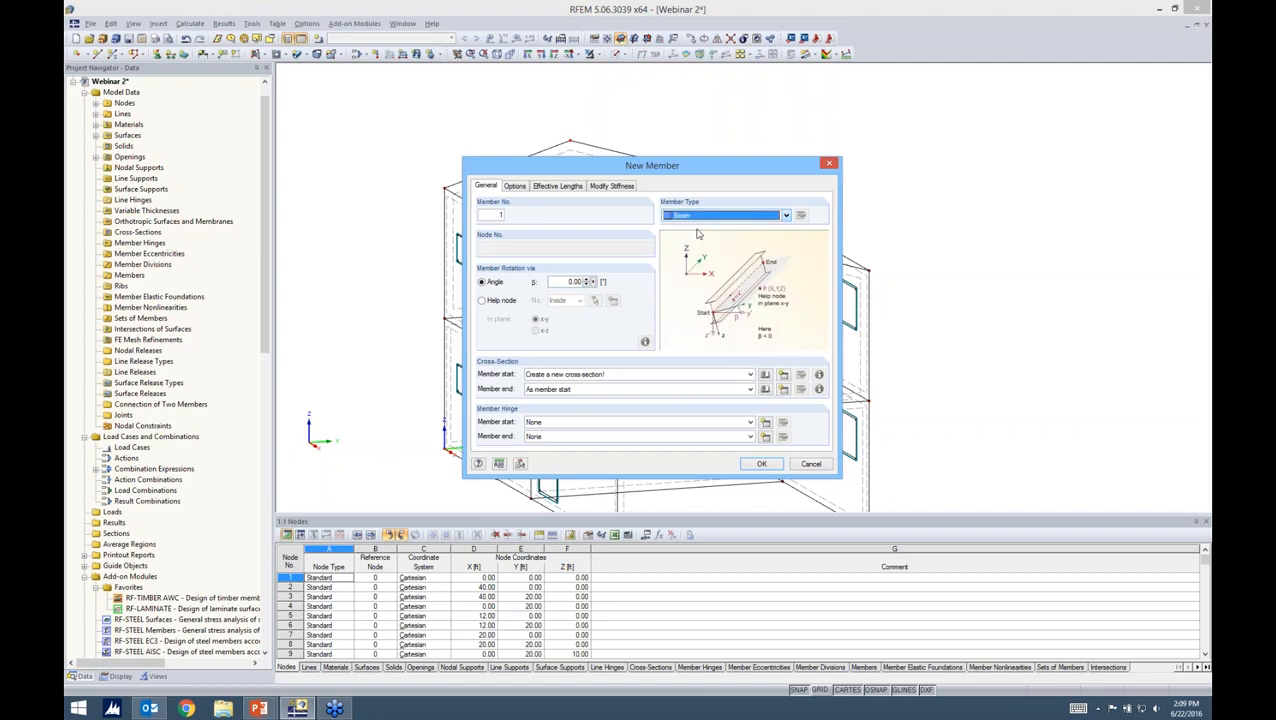
pyautogui.click(764, 375)
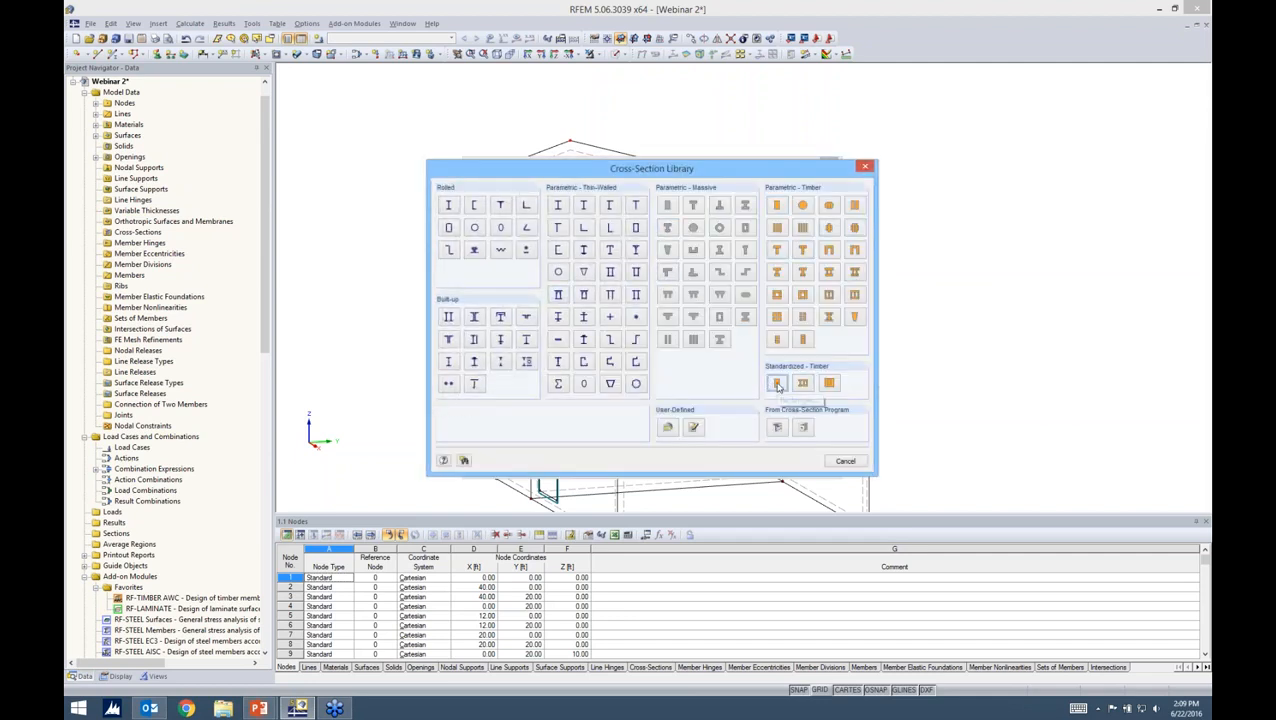
pyautogui.click(777, 384)
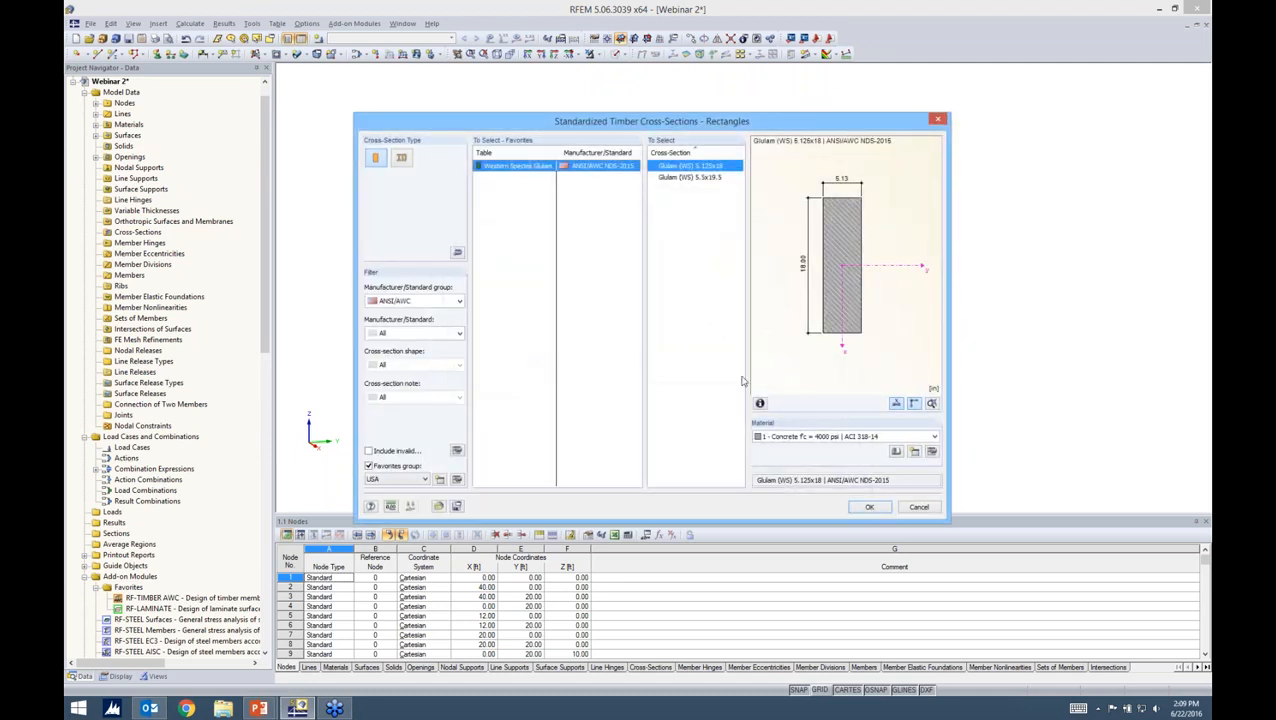
# Examine the full ANSI/AWC and CAN/CSA timber section tables, and restore the ANSI/AWC group with the USA favorites filter.
pyautogui.click(368, 466)
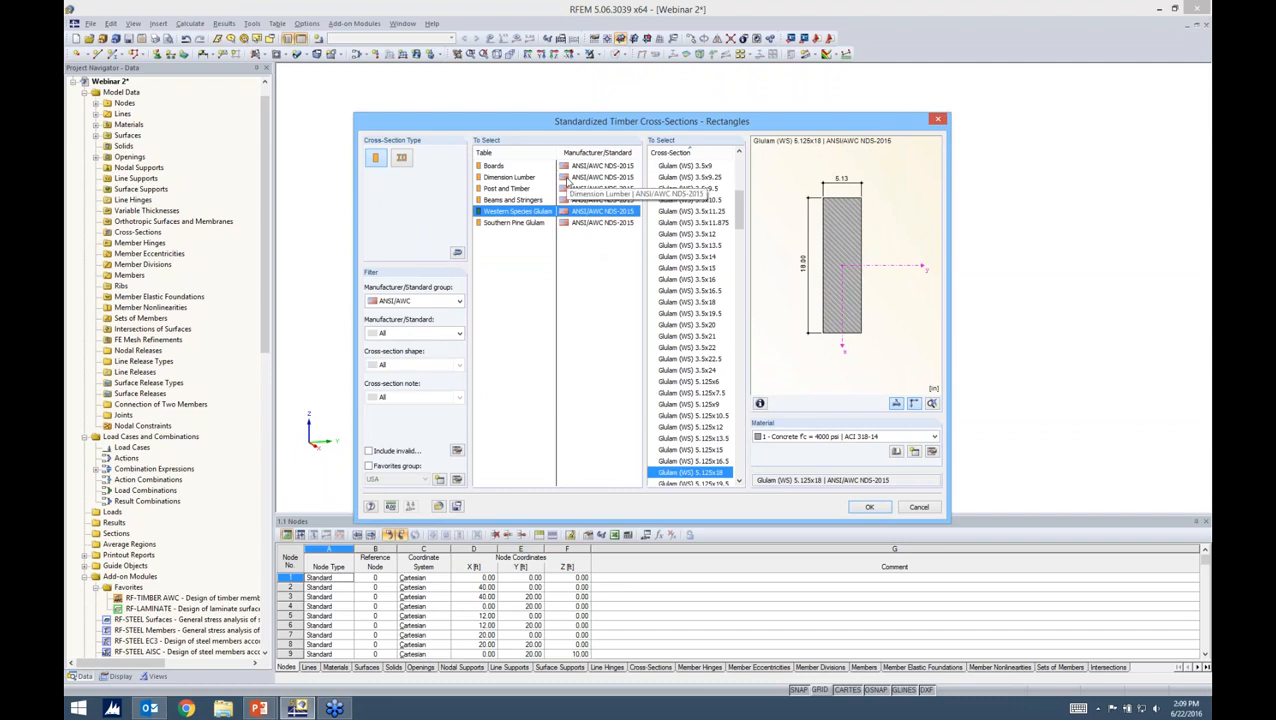
pyautogui.click(408, 303)
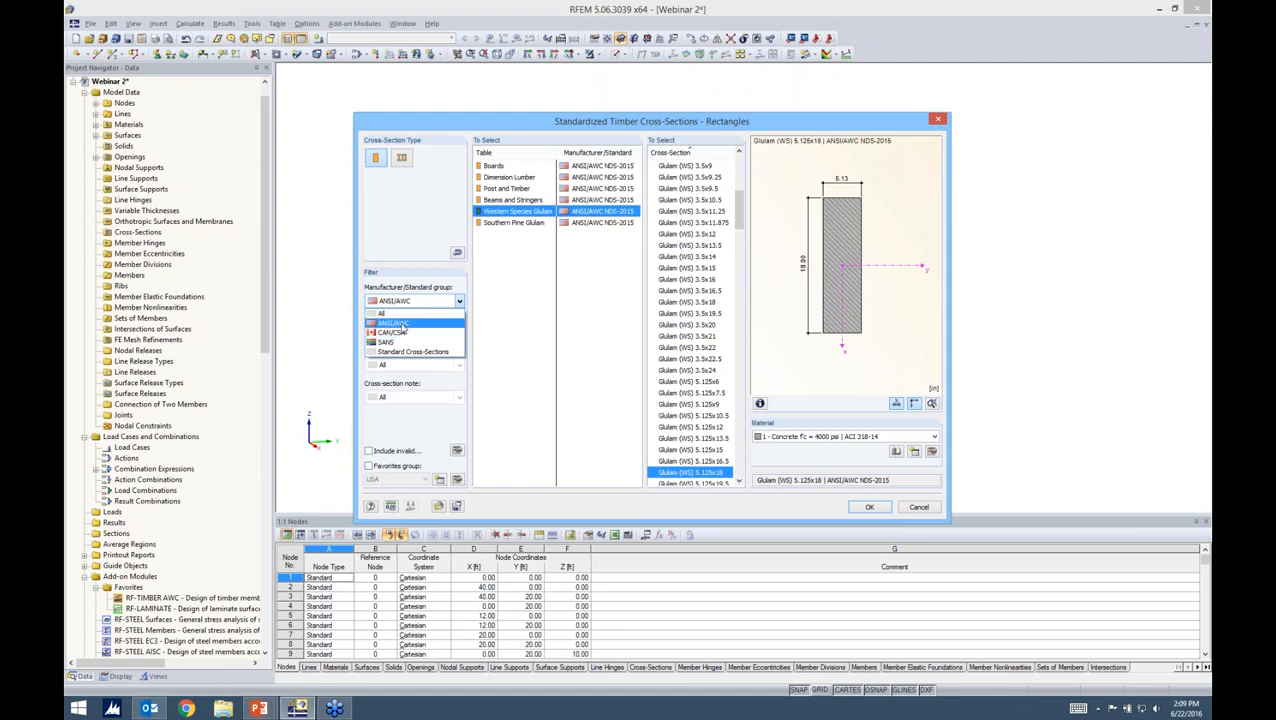
pyautogui.click(398, 332)
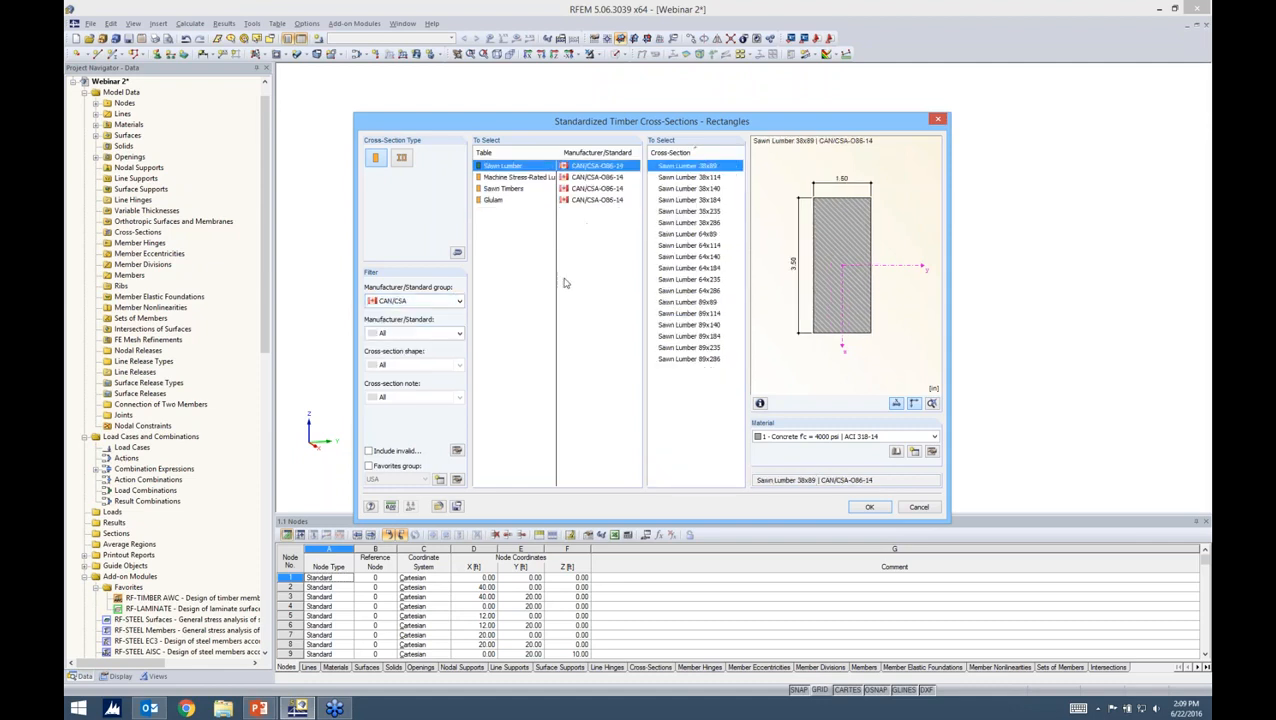
pyautogui.click(512, 178)
pyautogui.click(508, 189)
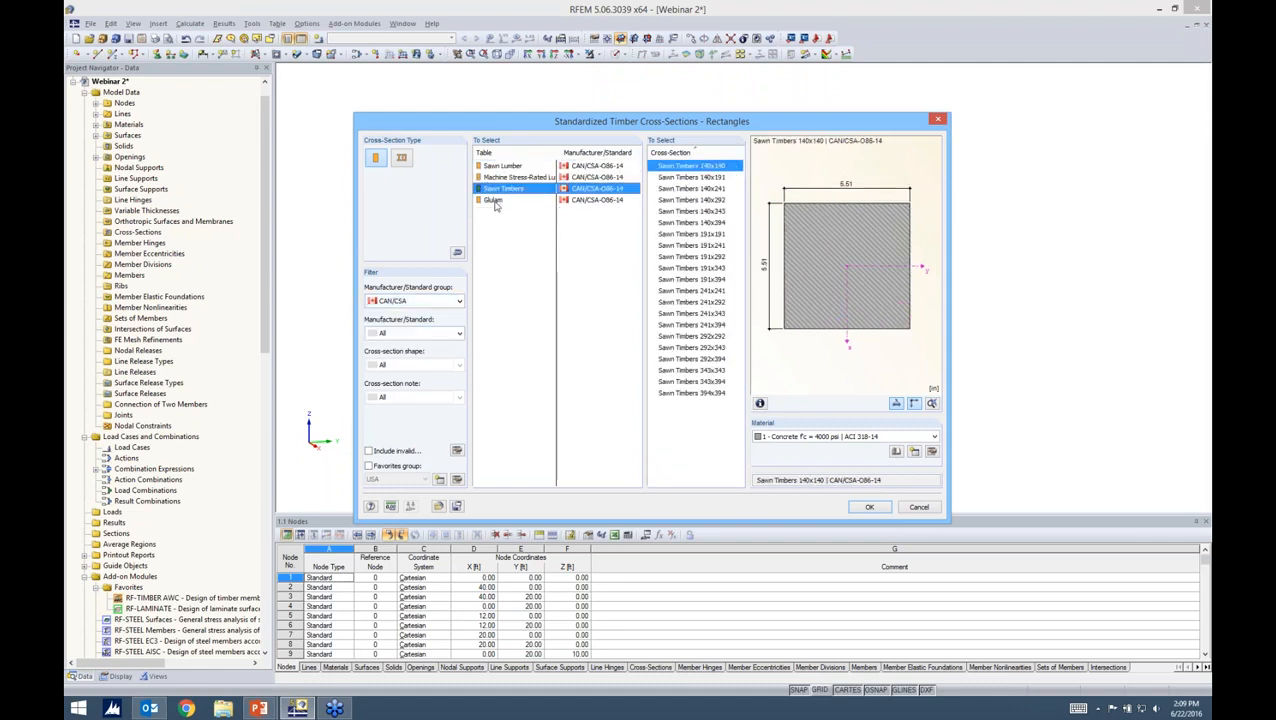
pyautogui.click(494, 201)
pyautogui.click(420, 301)
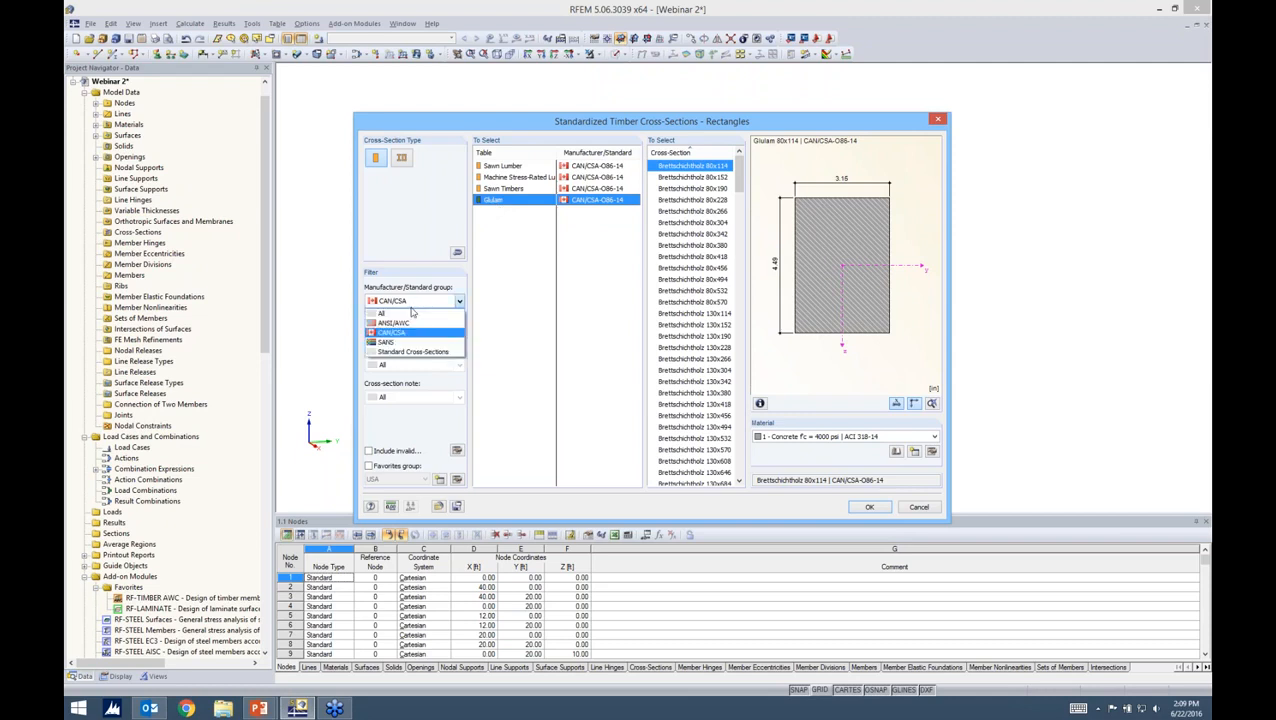
pyautogui.click(398, 321)
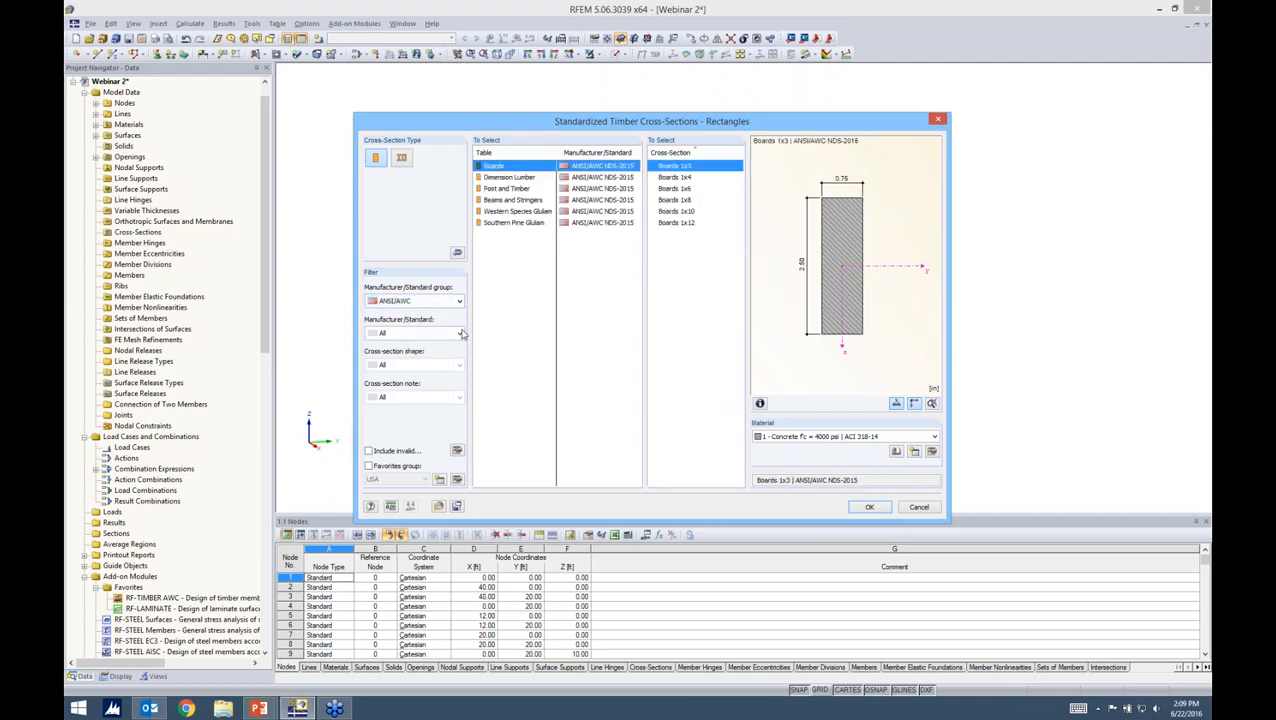
pyautogui.click(369, 466)
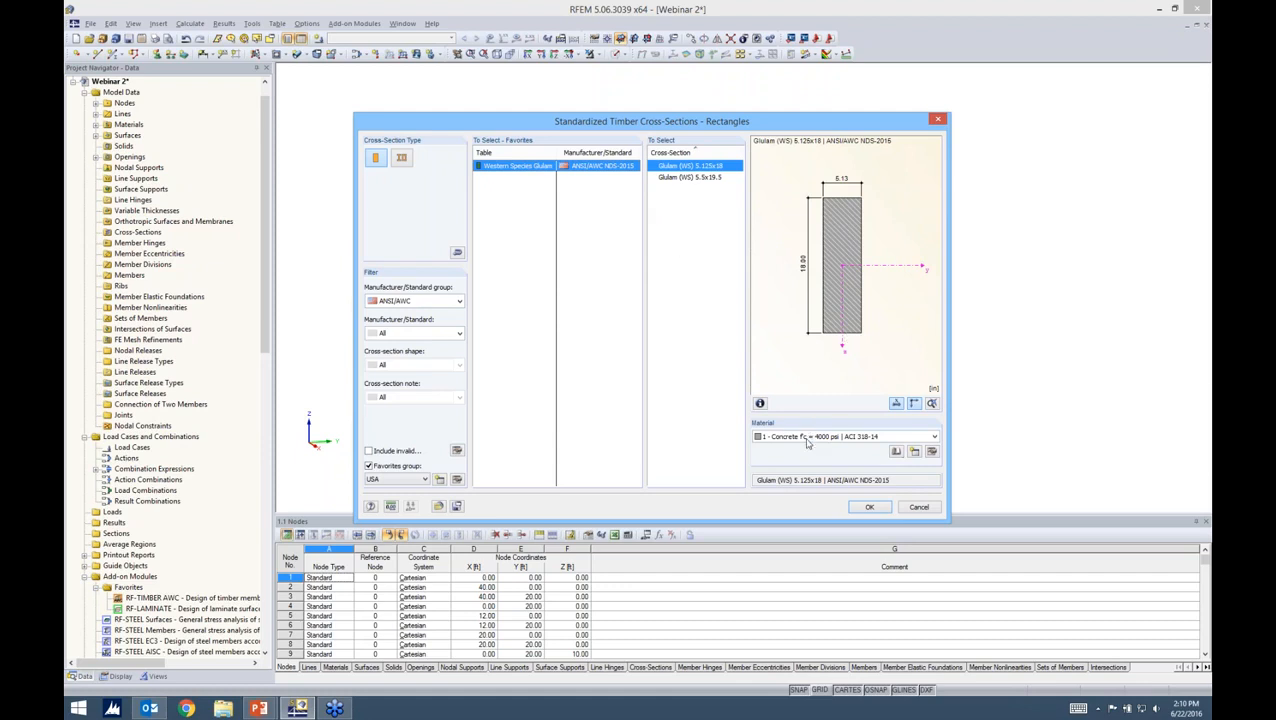
# Open the material library for the section and filter it to Timber, Wood (North America), standard group ANSI/AWC.
pyautogui.click(897, 452)
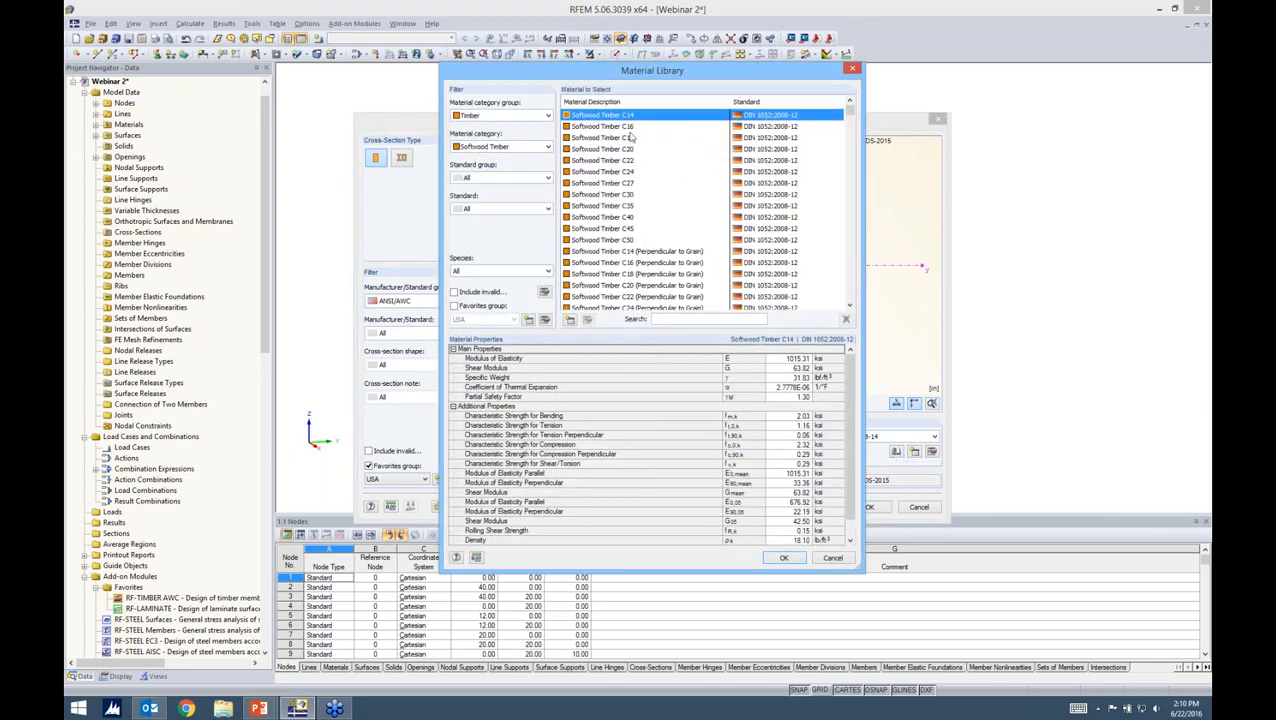
pyautogui.click(518, 117)
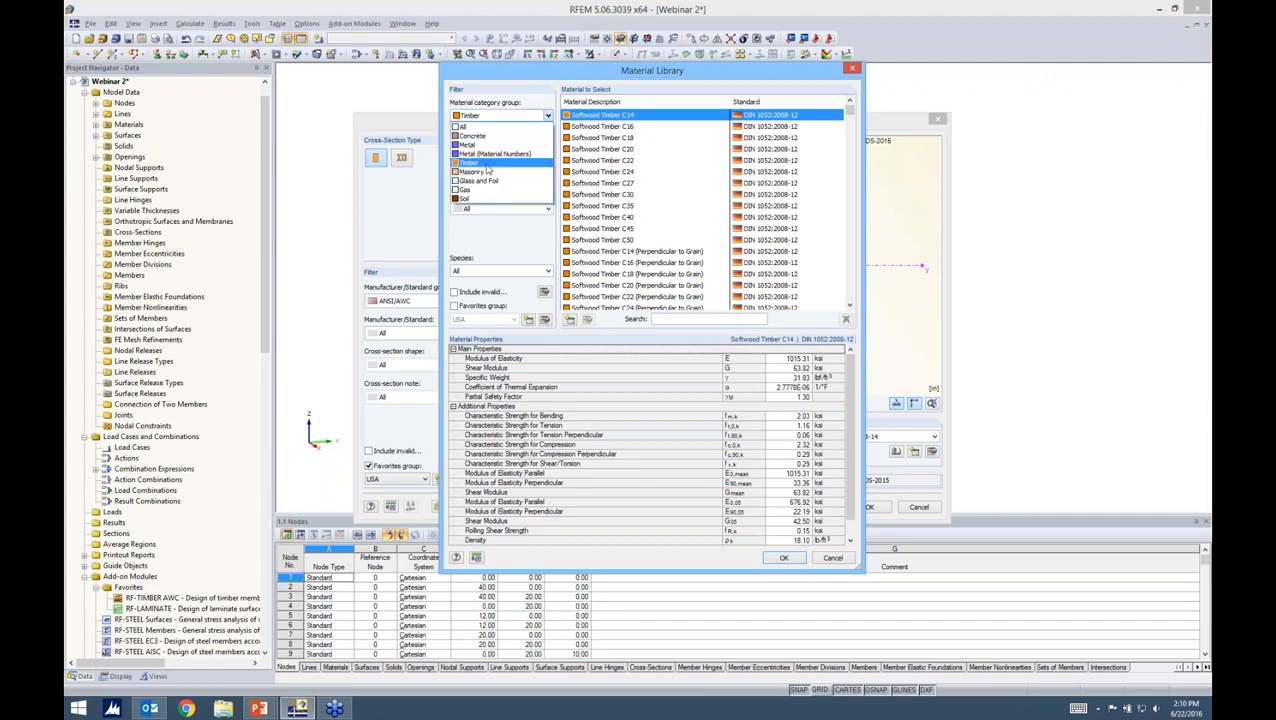
pyautogui.click(487, 165)
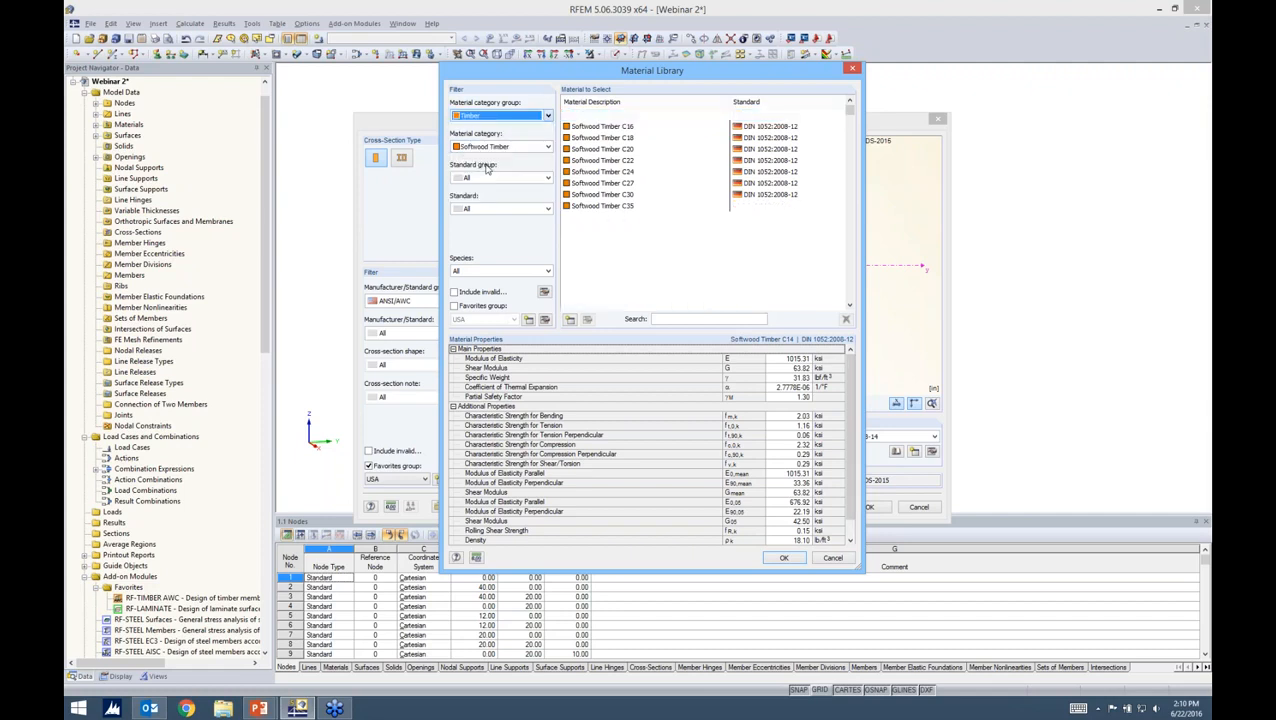
pyautogui.click(490, 148)
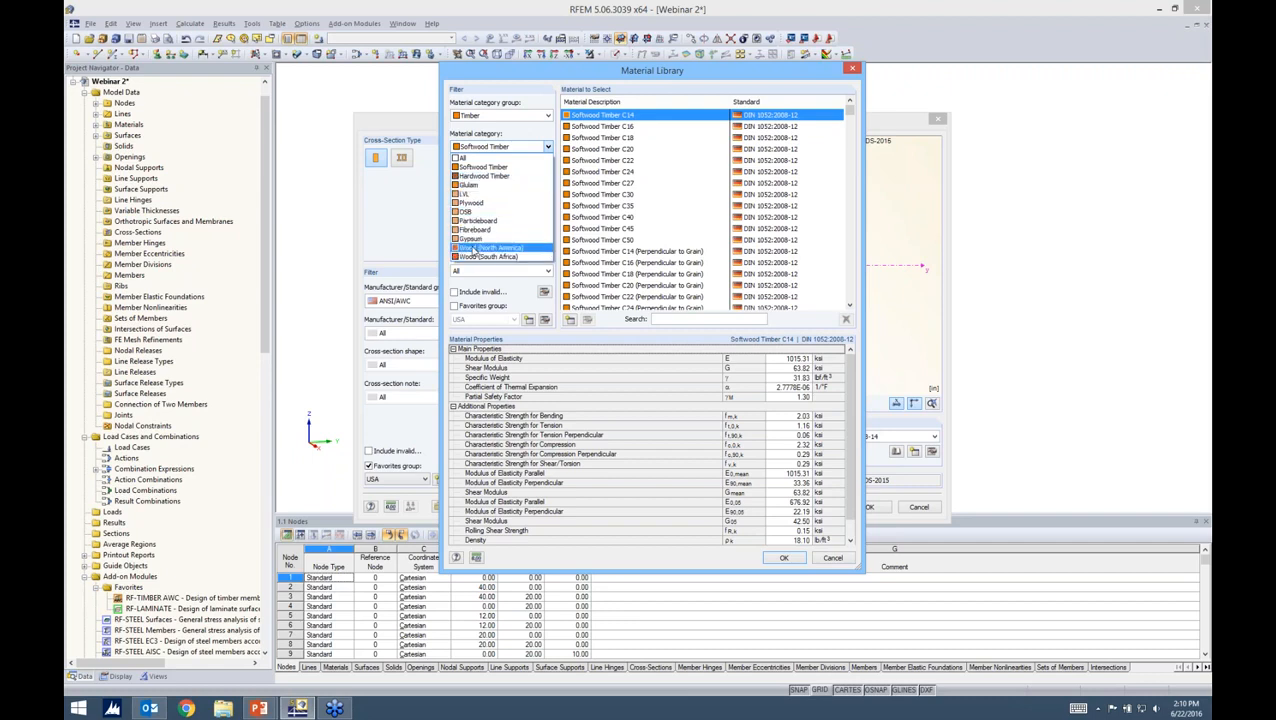
pyautogui.click(471, 248)
pyautogui.click(499, 179)
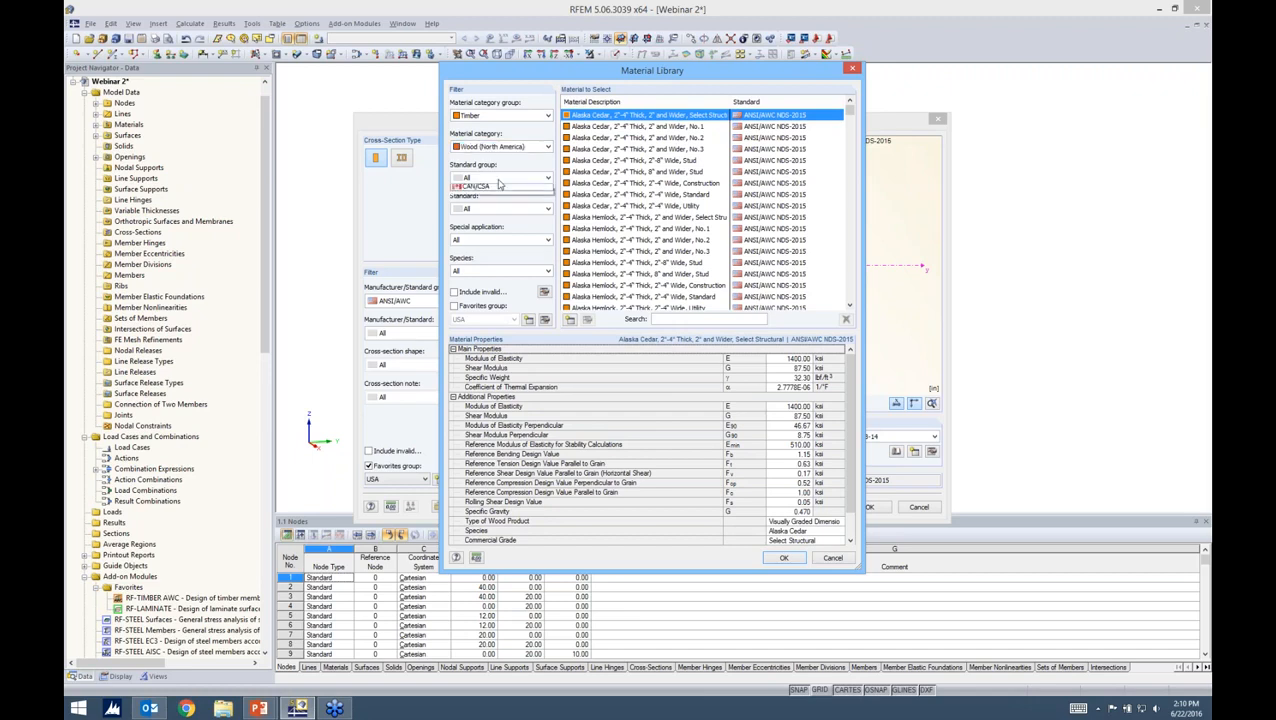
pyautogui.click(492, 208)
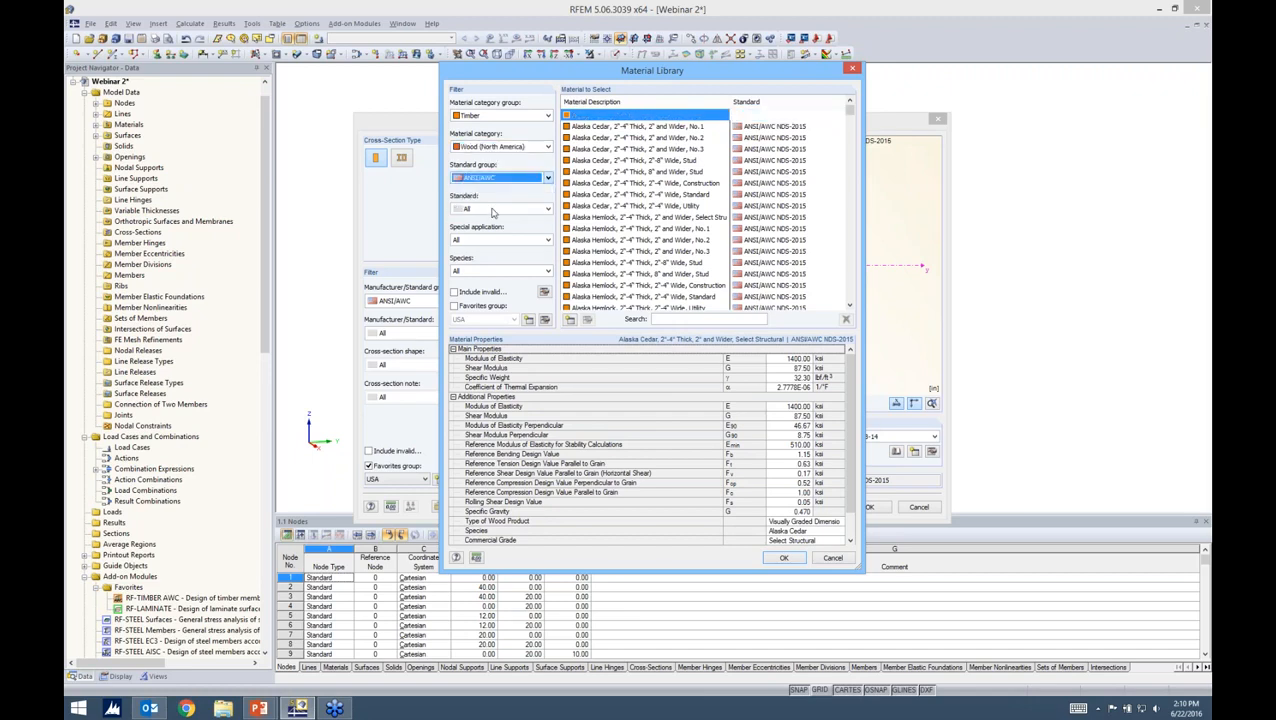
# Look at the CAN/CSA wood materials, return to the ANSI/AWC group and browse its material list to the end.
pyautogui.click(528, 180)
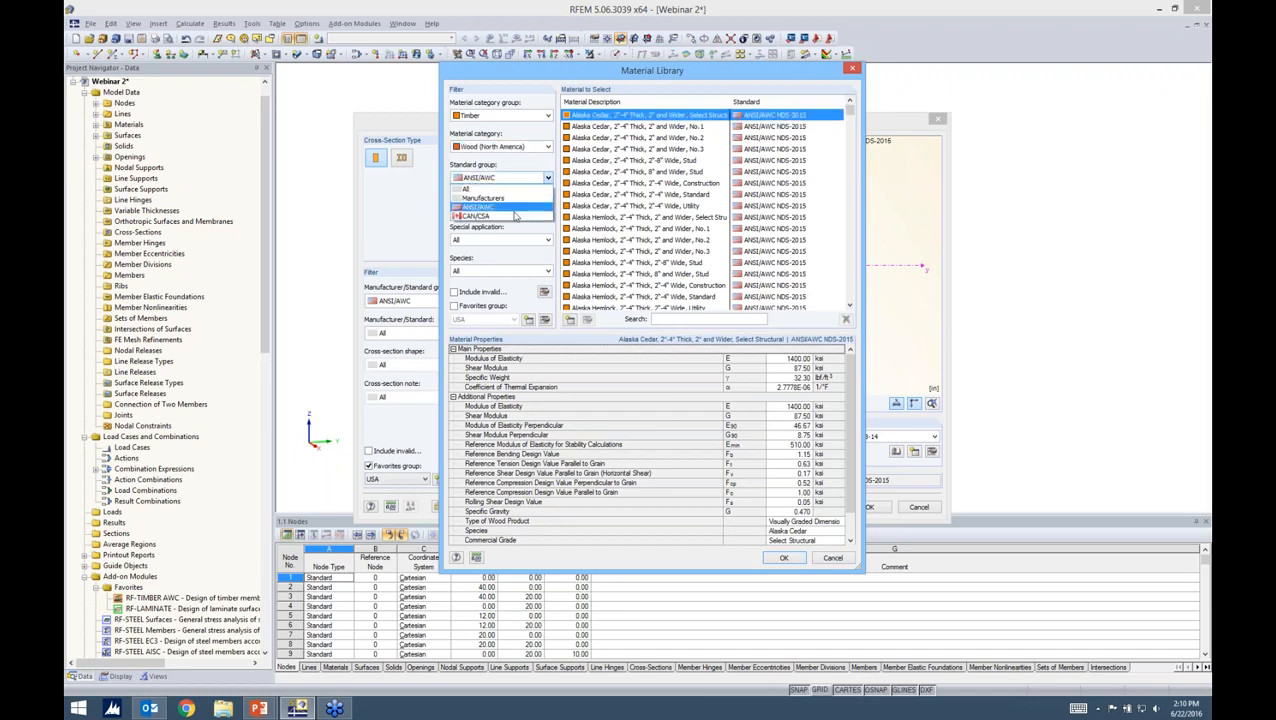
pyautogui.click(505, 199)
pyautogui.click(515, 182)
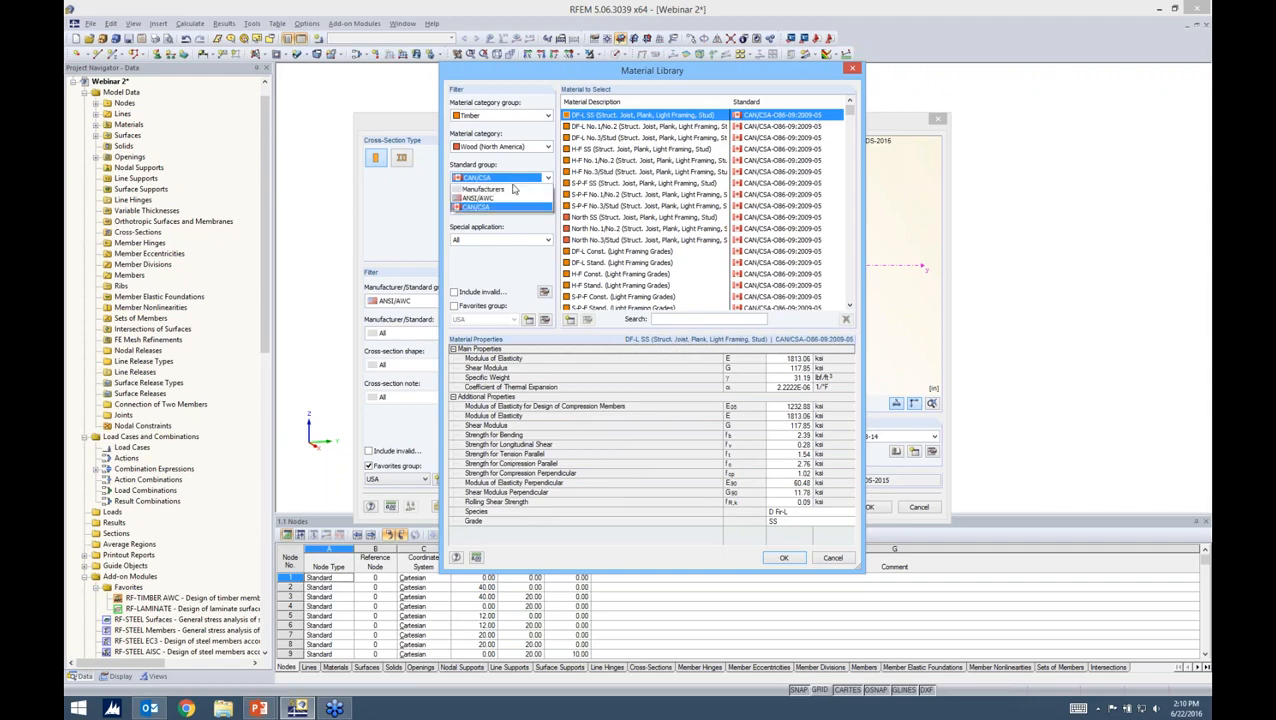
pyautogui.click(500, 193)
pyautogui.moveTo(849, 116); pyautogui.dragTo(846, 298)
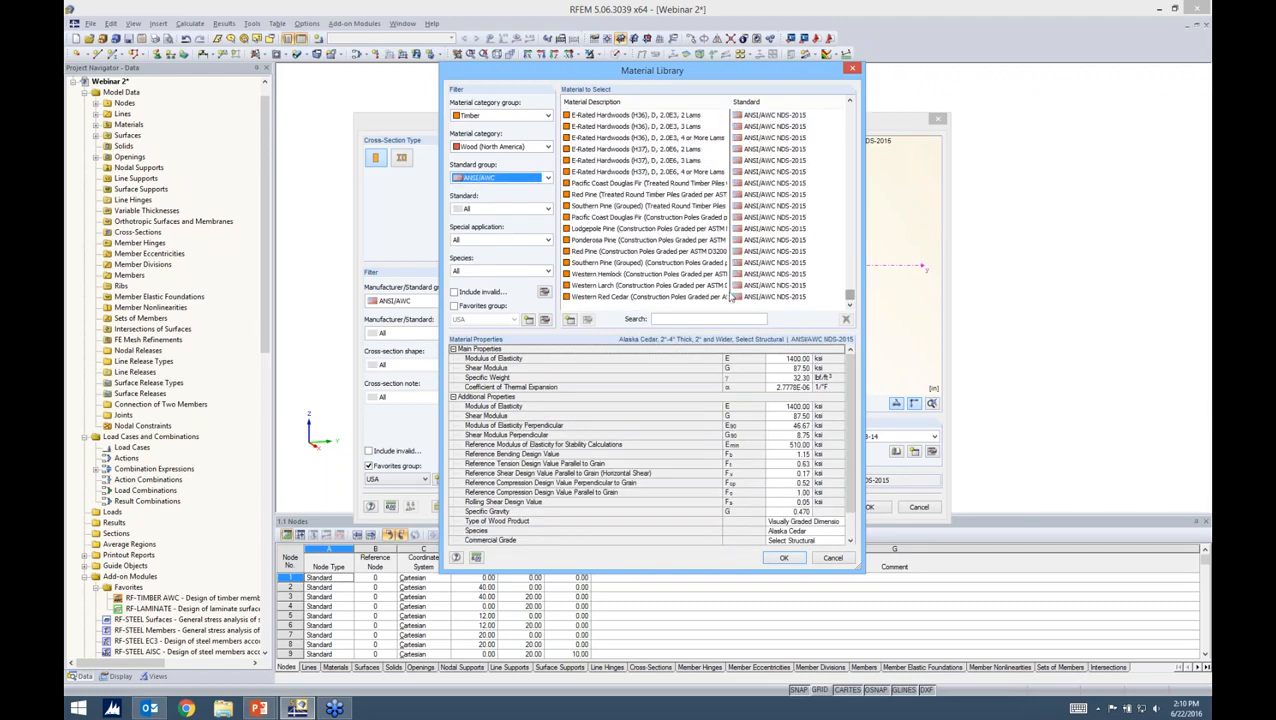
pyautogui.click(668, 320)
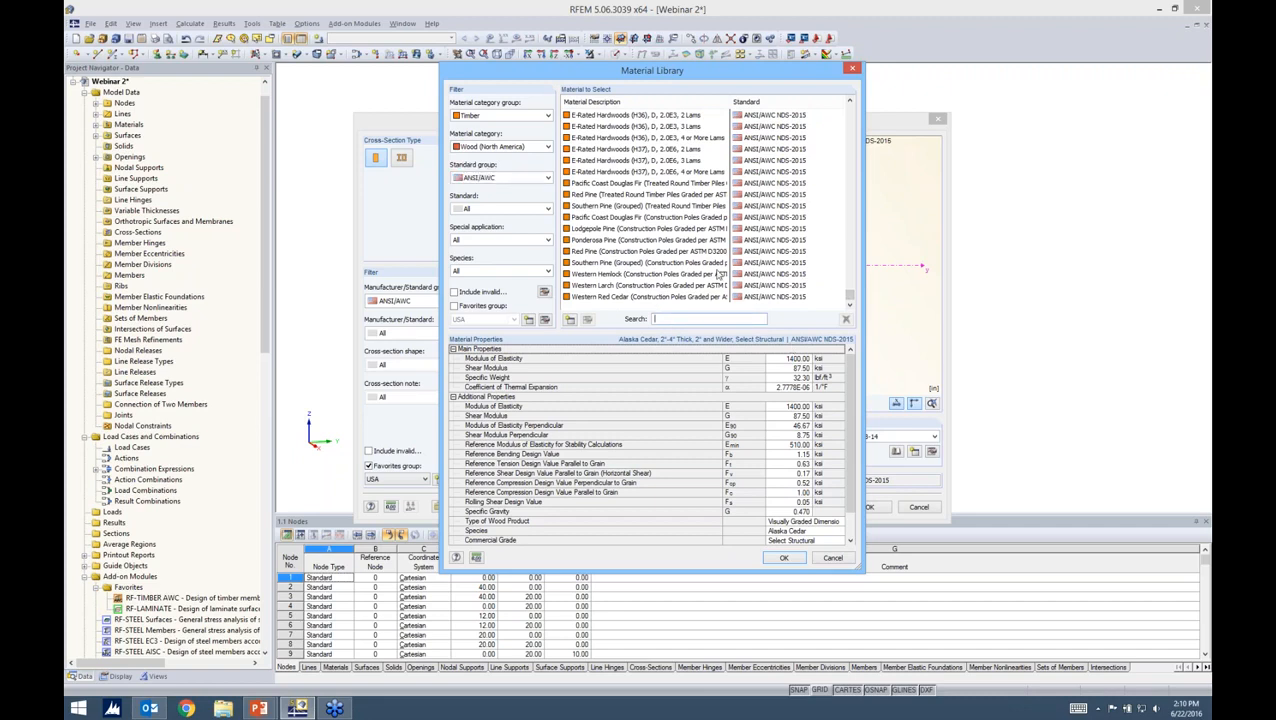
# Limit the materials to the USA favorites and assign 24F-1.7E, 24F-V5, DF/HF, 4 or More Lams to the section.
pyautogui.click(455, 306)
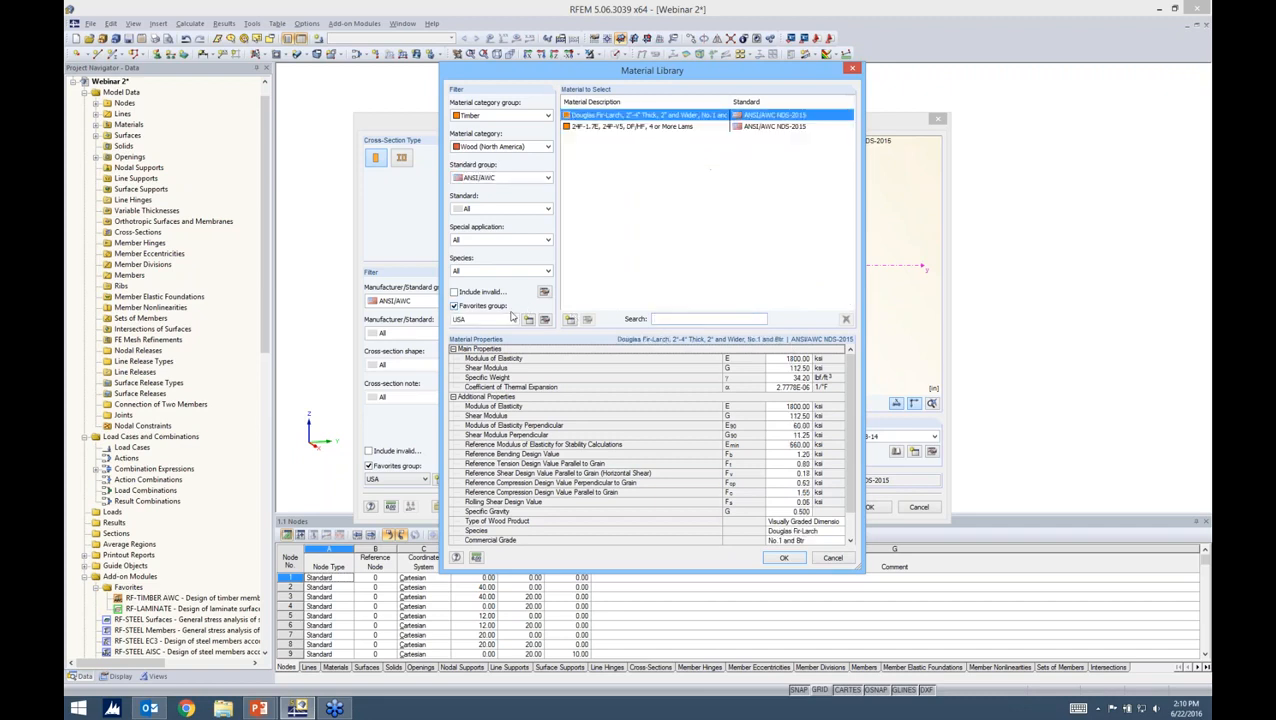
pyautogui.click(604, 127)
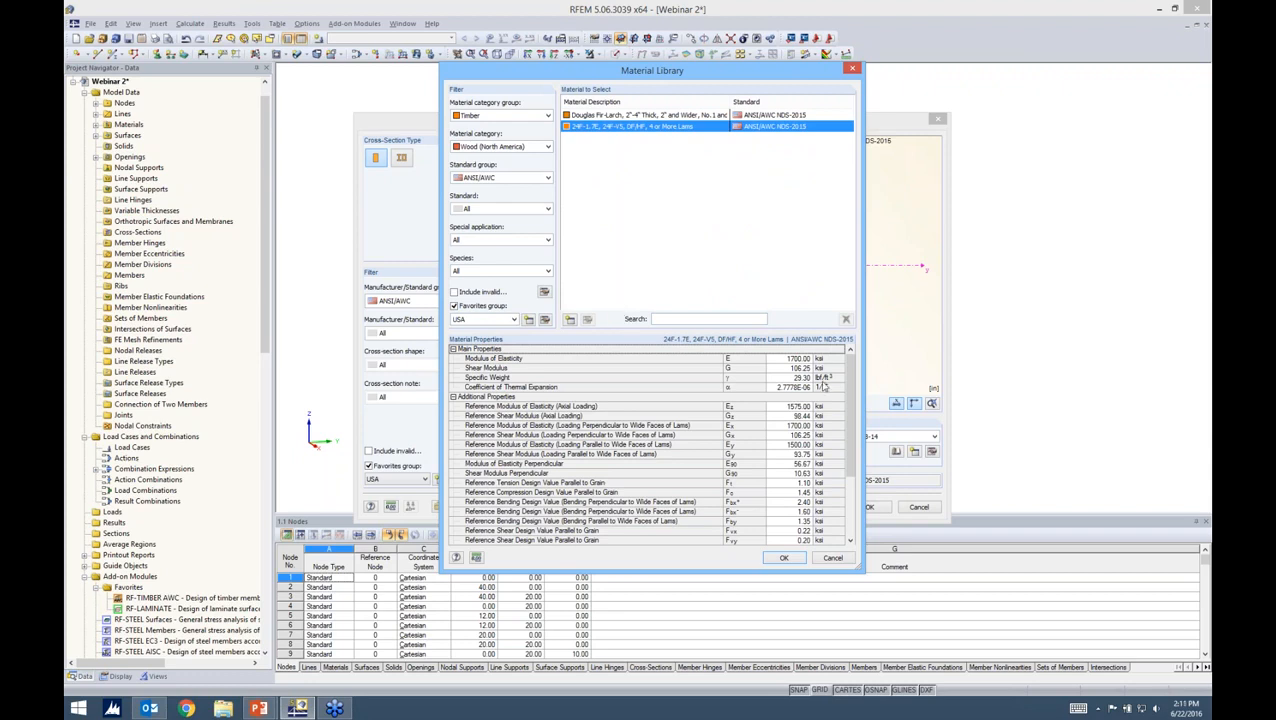
pyautogui.scroll(-2, 840, 397)
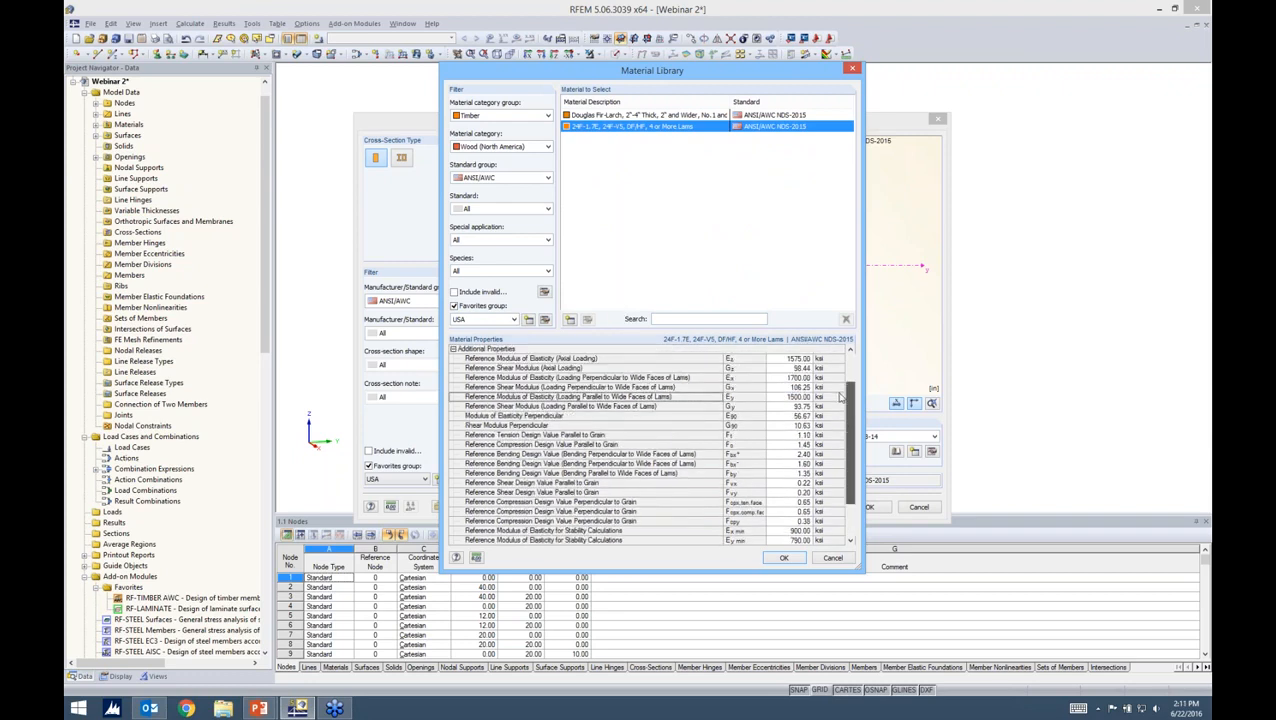
pyautogui.scroll(2, 840, 397)
pyautogui.click(785, 558)
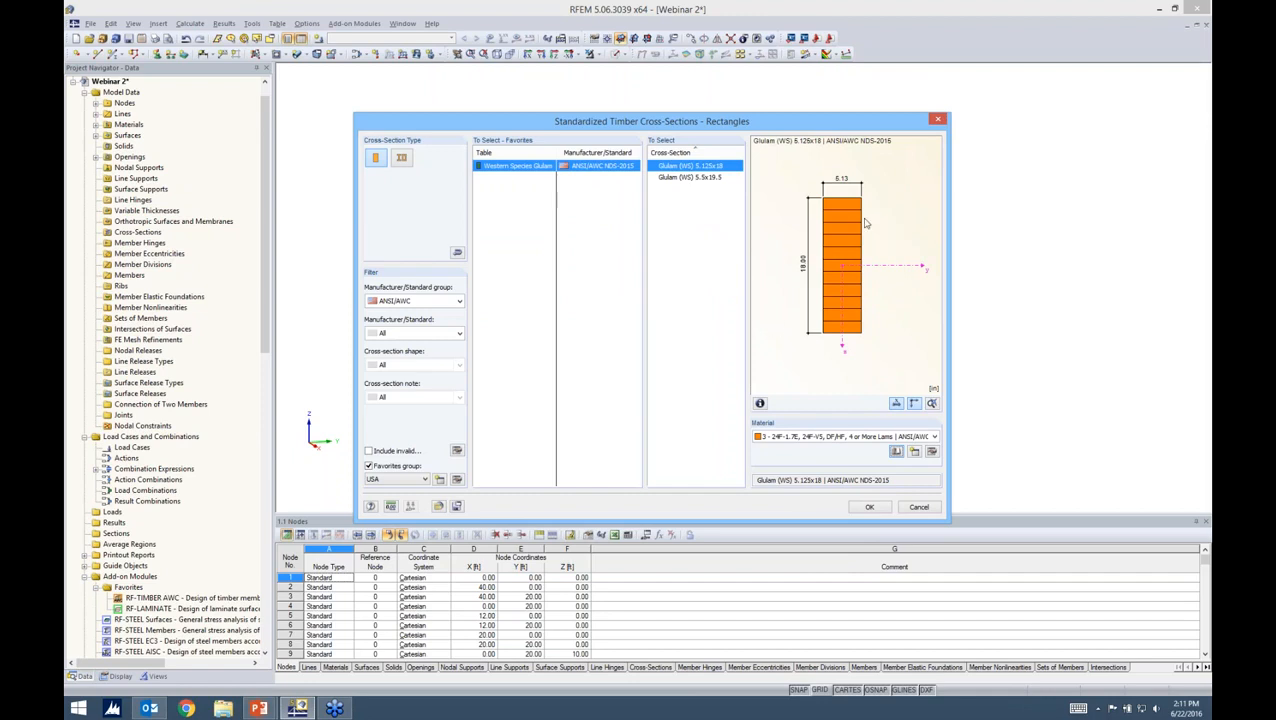
# Examine the full list of cross-section properties for the Glulam (WS) 5.125x18 section.
pyautogui.click(760, 404)
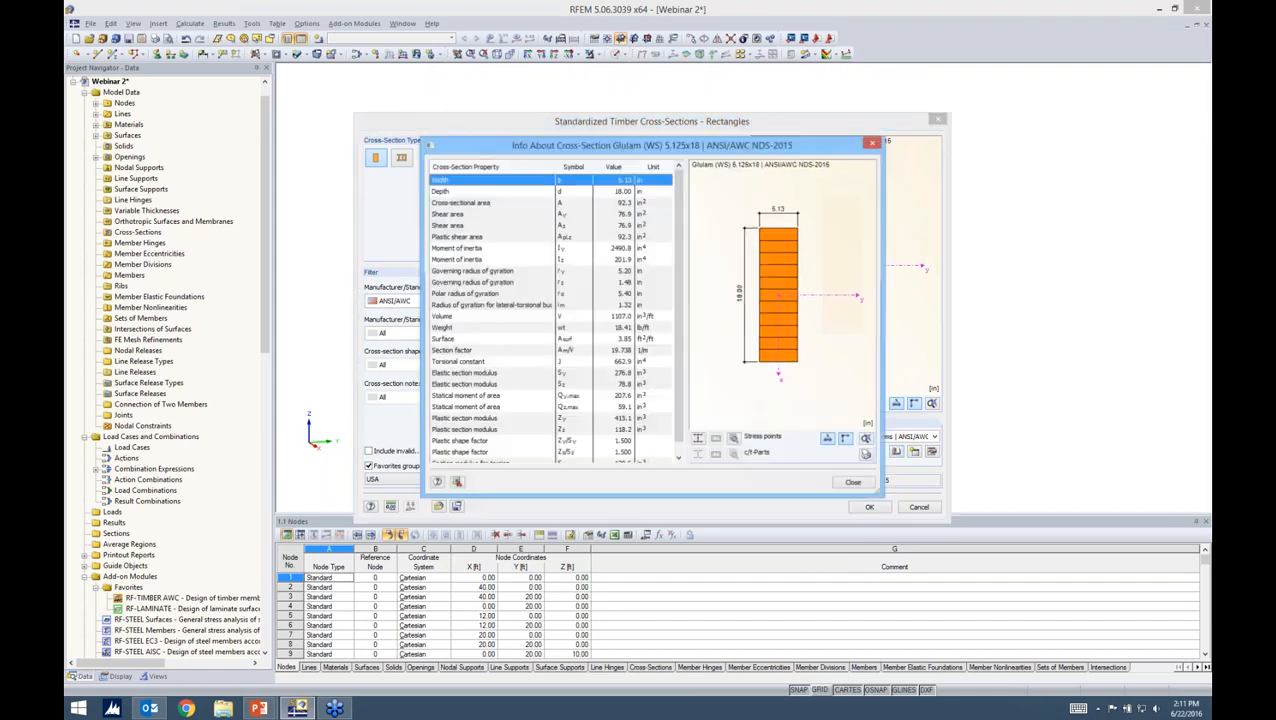
pyautogui.scroll(-1, 665, 295)
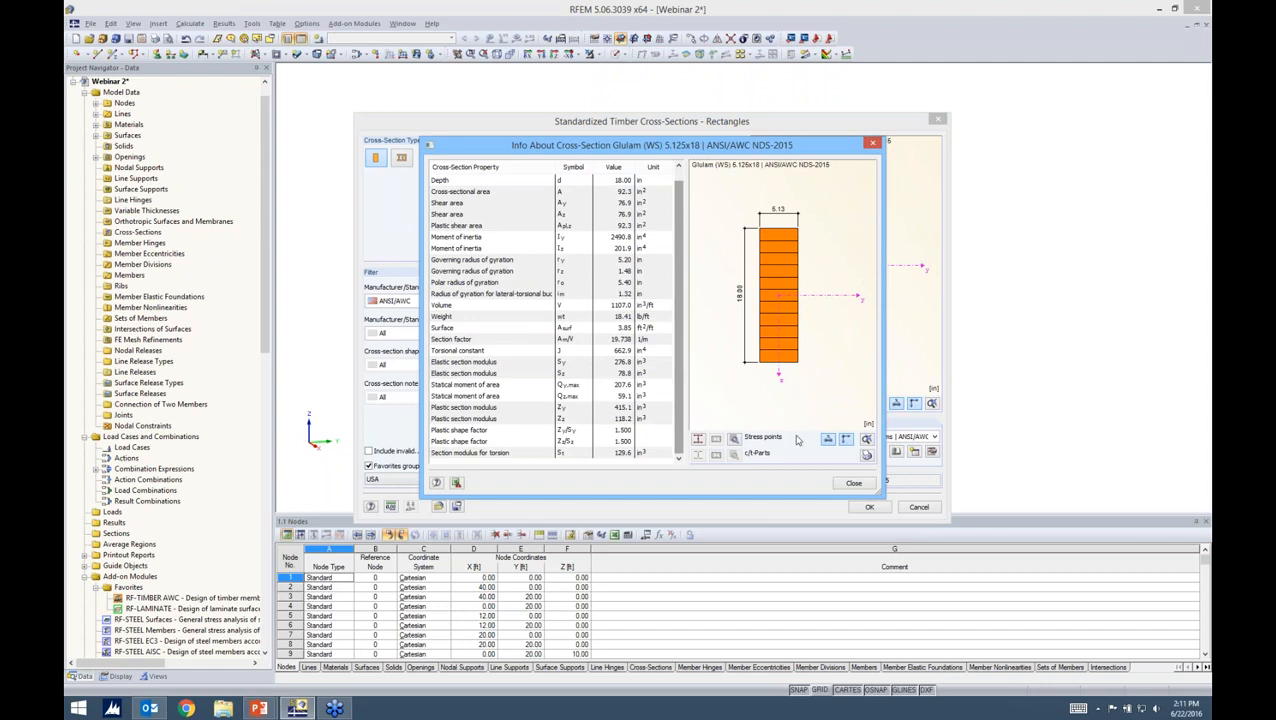
pyautogui.click(851, 484)
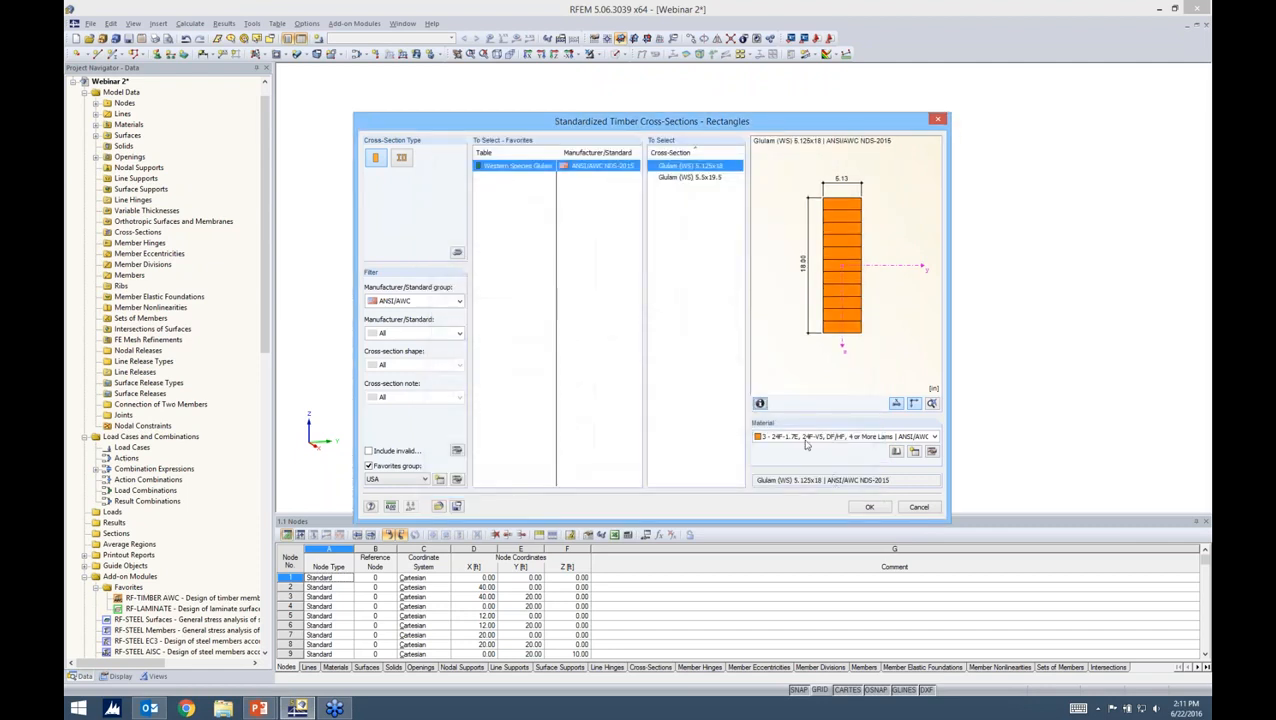
# Review the glulam material's constants and available material models, and switch to the PowerPoint slide on timber material types.
pyautogui.click(931, 452)
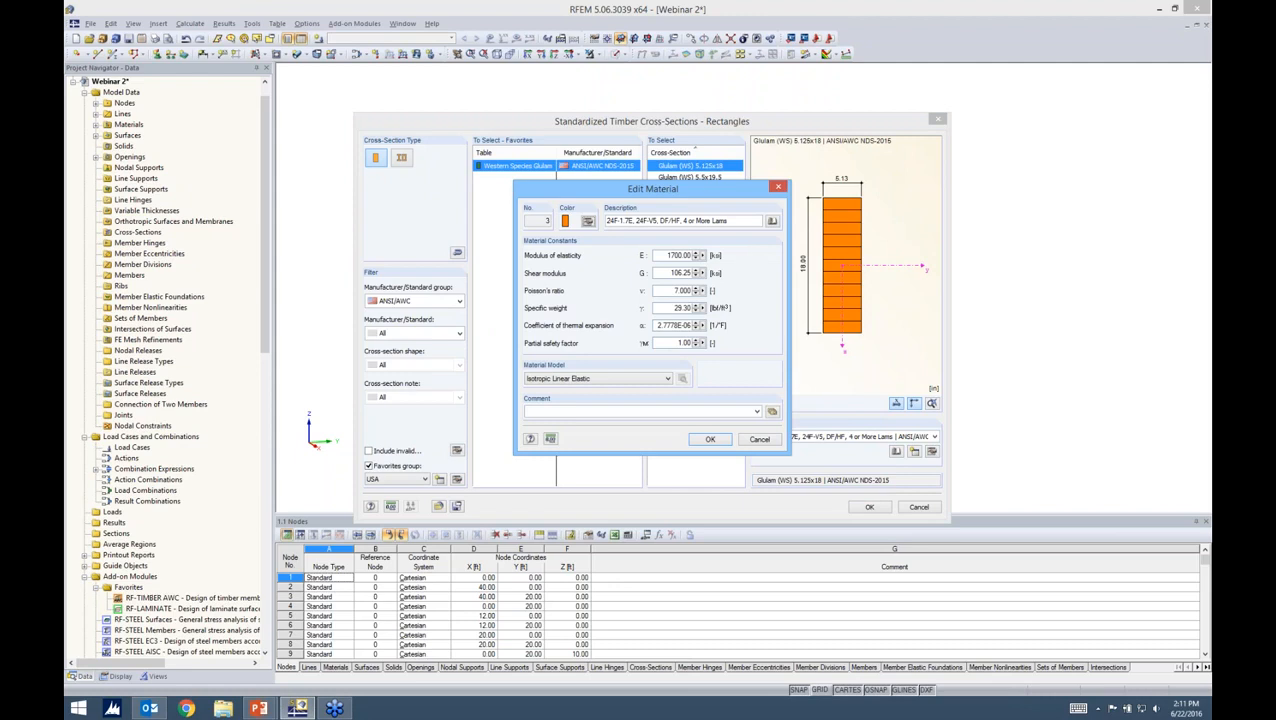
pyautogui.moveTo(704, 191); pyautogui.dragTo(703, 180)
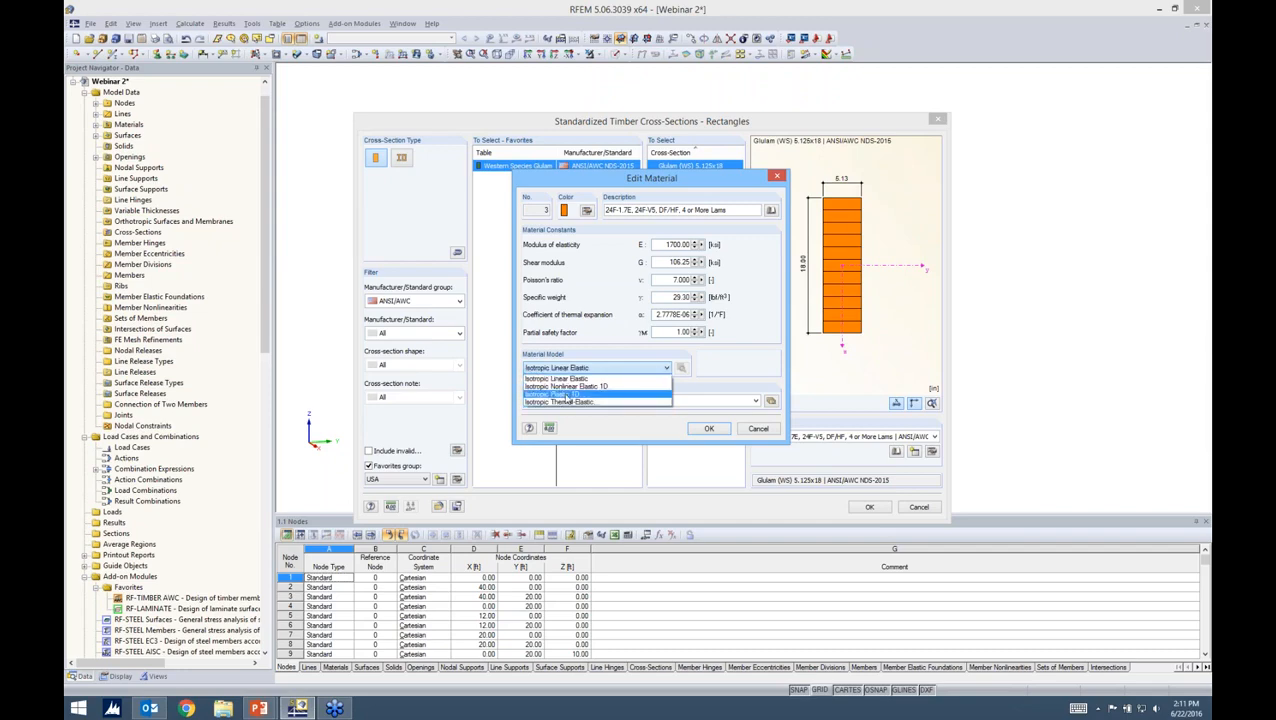
pyautogui.hotkey('alt', 'Tab')
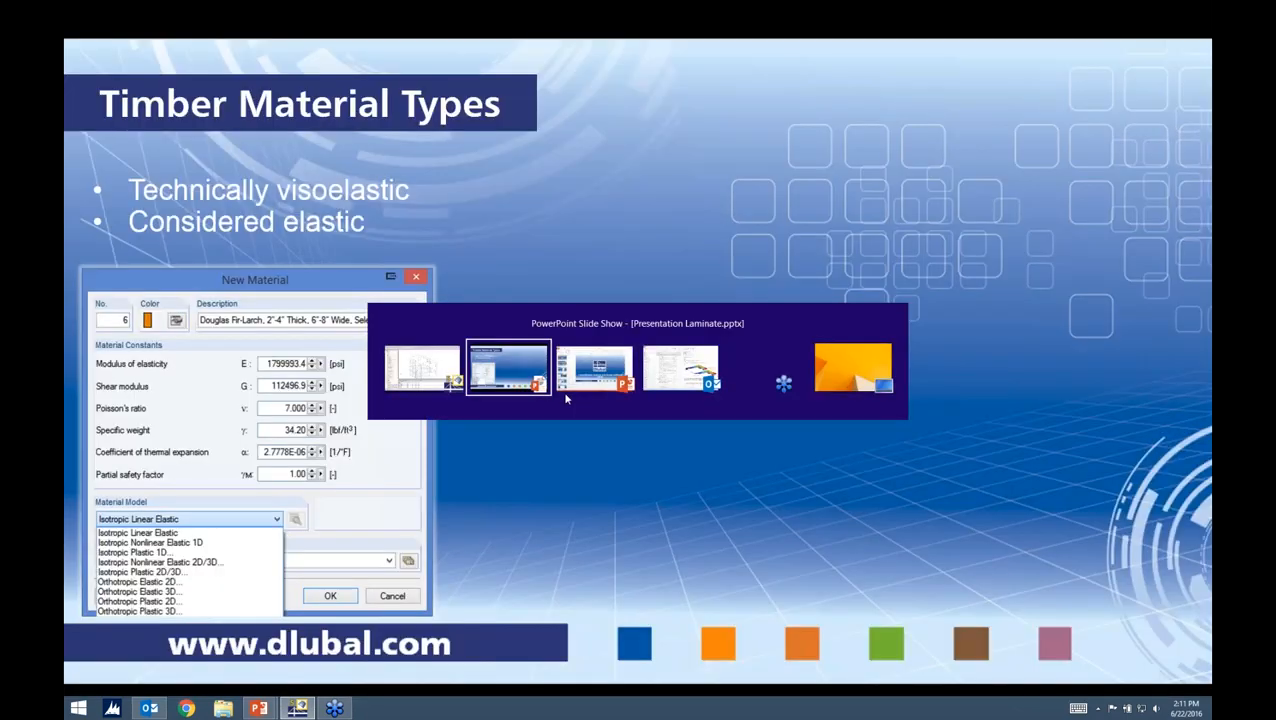
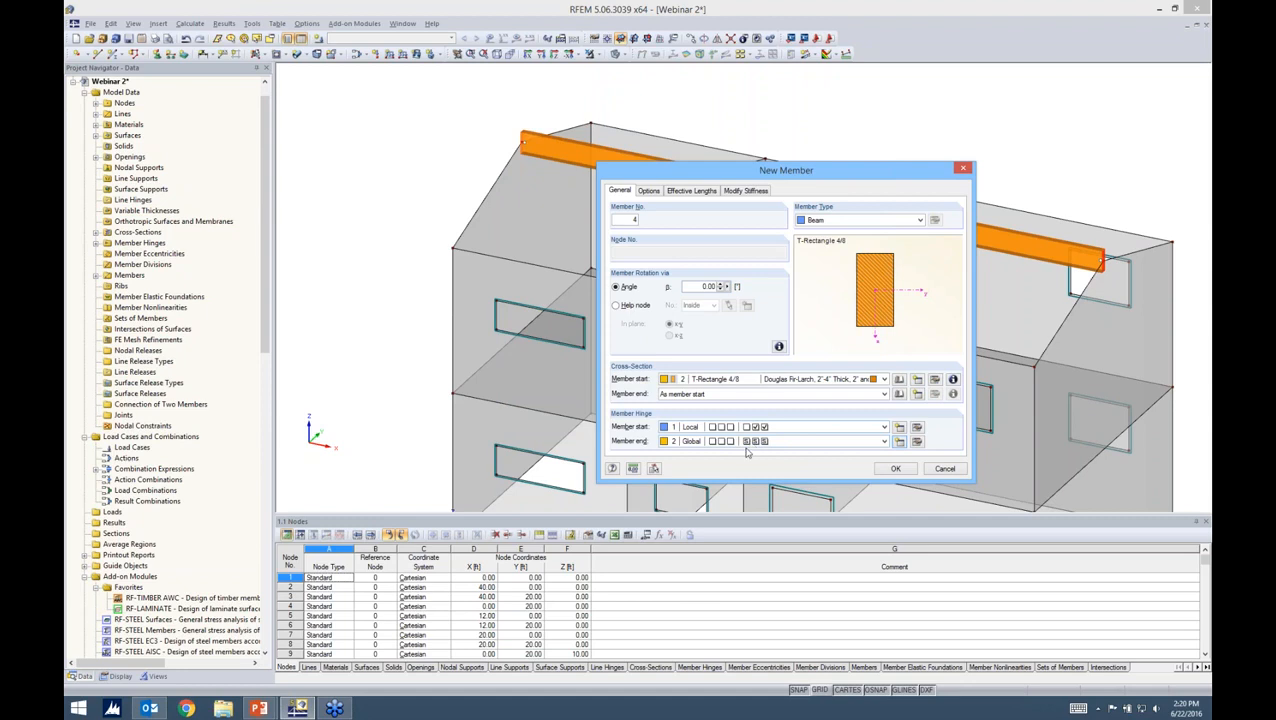
# Draw a T-Rectangle 4/8 beam with hinges 1 and 2 from the ridge beam's end to the eave corner, and copy it down-slope beyond the wall.
pyautogui.click(889, 469)
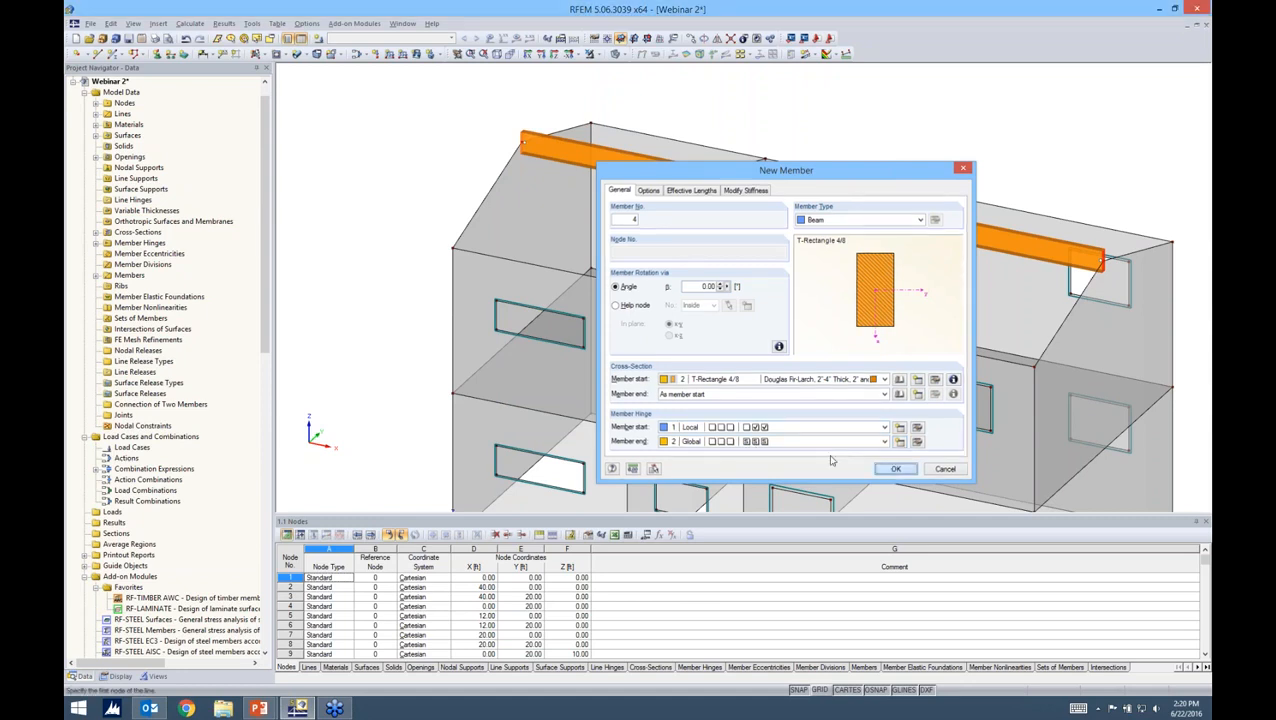
pyautogui.scroll(2, 450, 208)
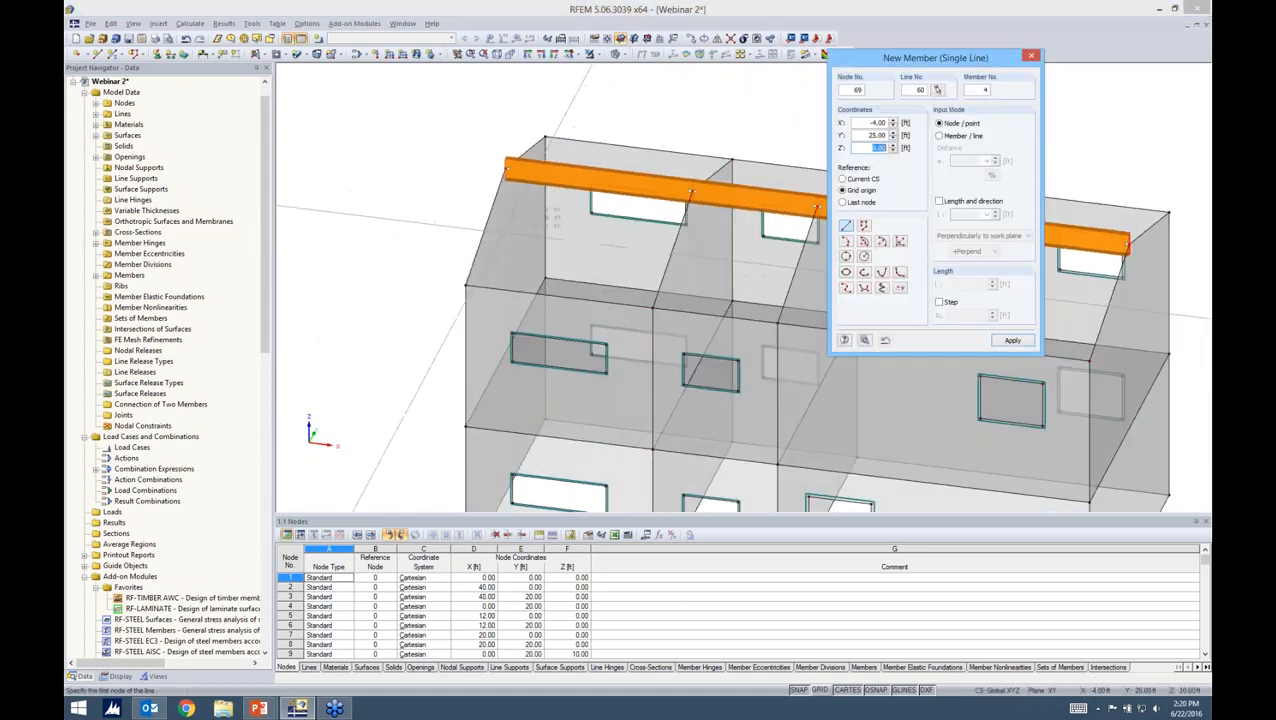
pyautogui.click(505, 168)
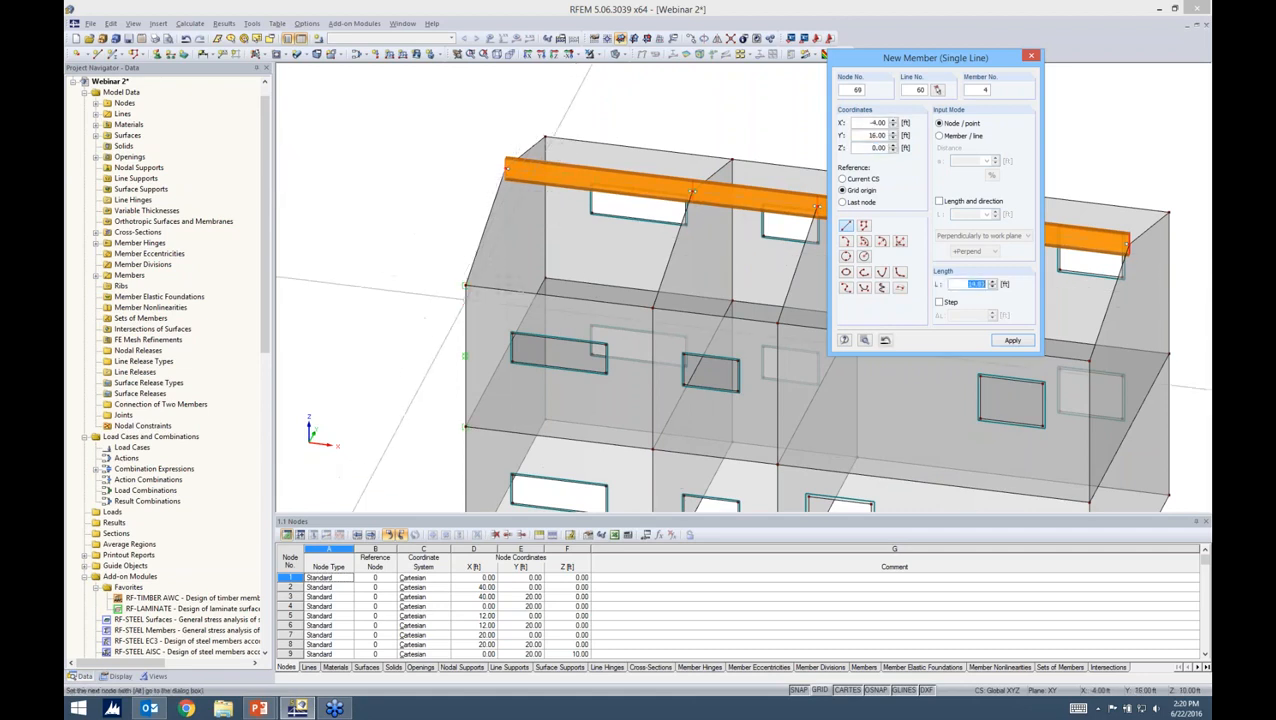
pyautogui.click(465, 283)
pyautogui.press('Escape')
pyautogui.scroll(-2, 445, 226)
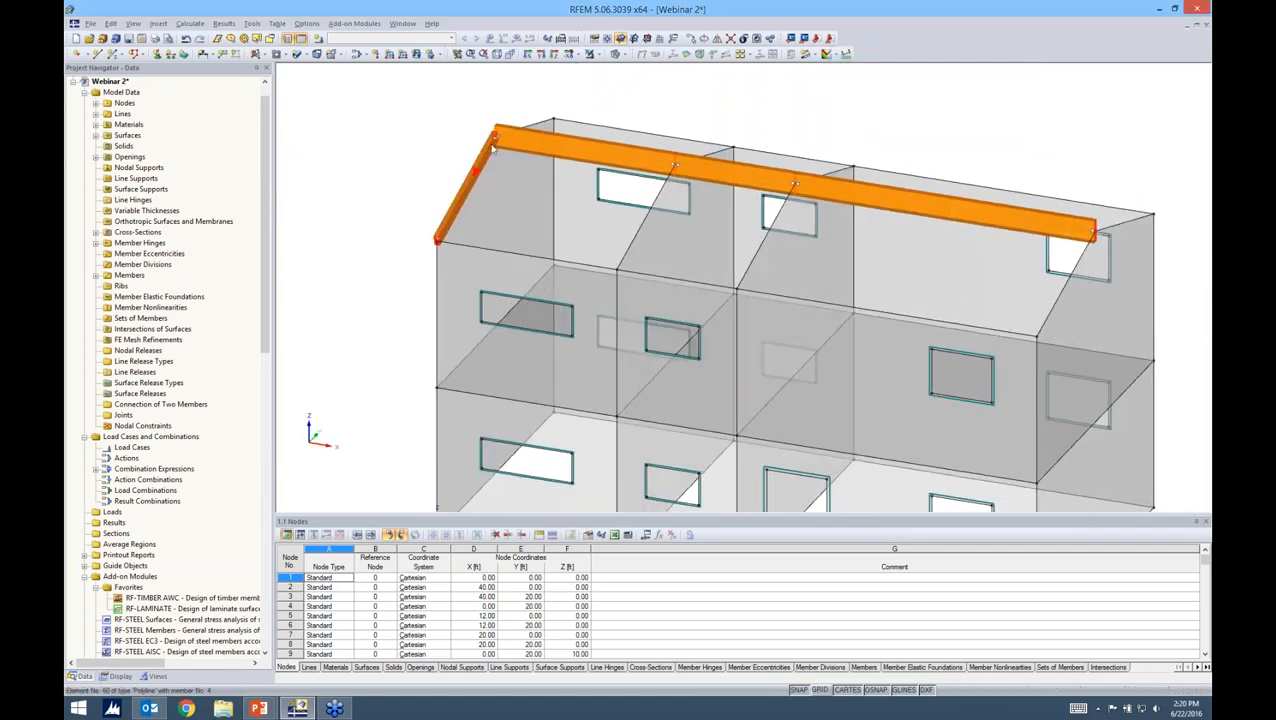
pyautogui.keyDown('ctrl'); pyautogui.moveTo(495, 137); pyautogui.dragTo(437, 245); pyautogui.keyUp('ctrl')
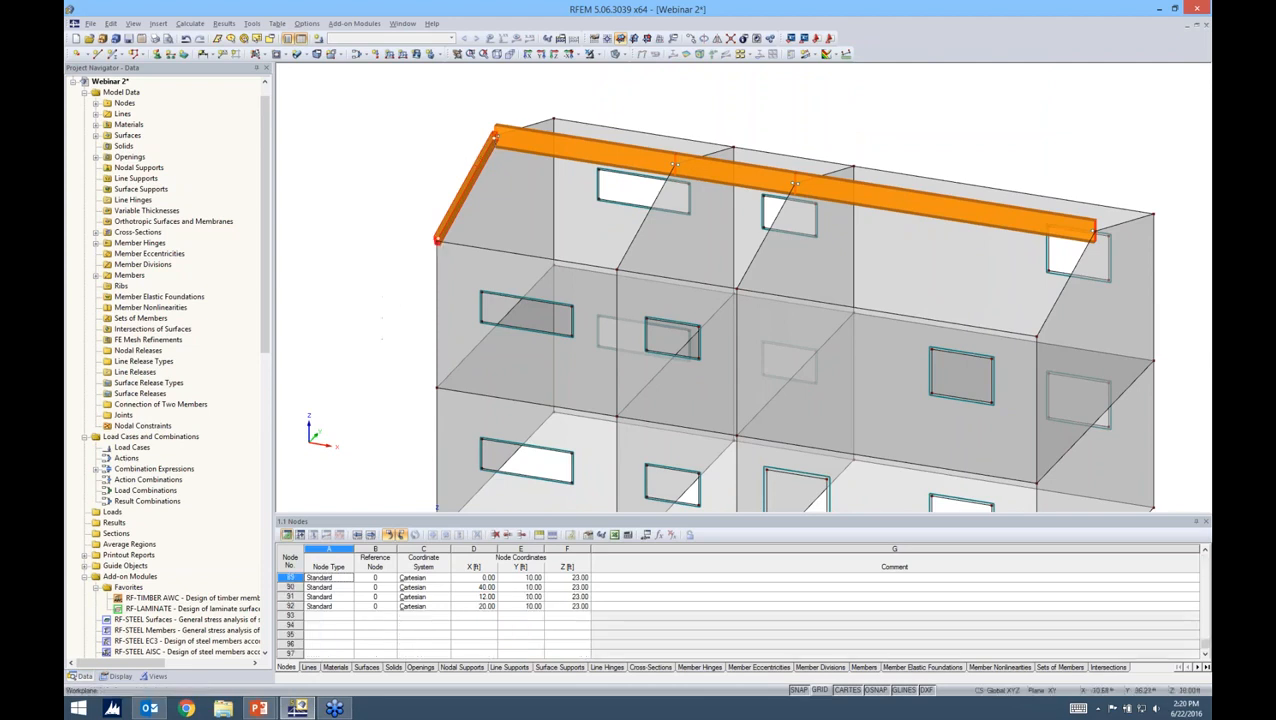
pyautogui.keyDown('ctrl'); pyautogui.moveTo(683, 356); pyautogui.dragTo(718, 372, button='middle'); pyautogui.keyUp('ctrl')
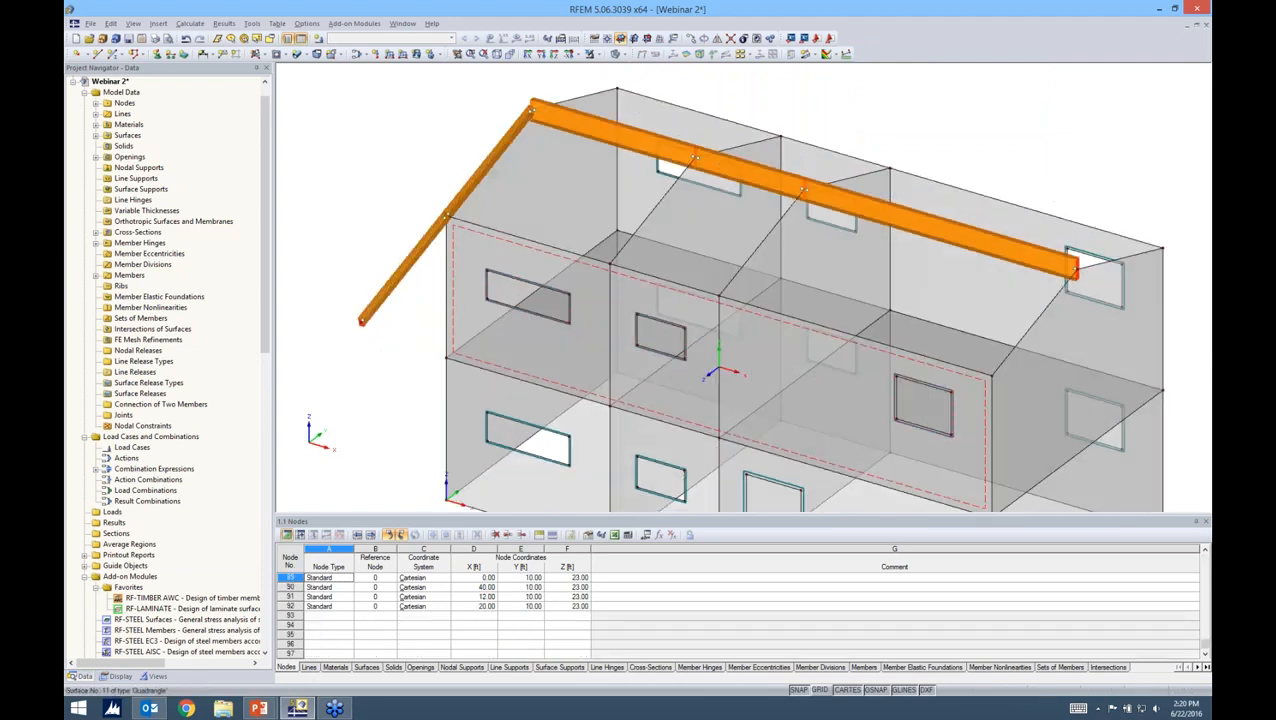
# Set the start hinge of the overhanging rafter member to the global hinge 2.
pyautogui.doubleClick(421, 252)
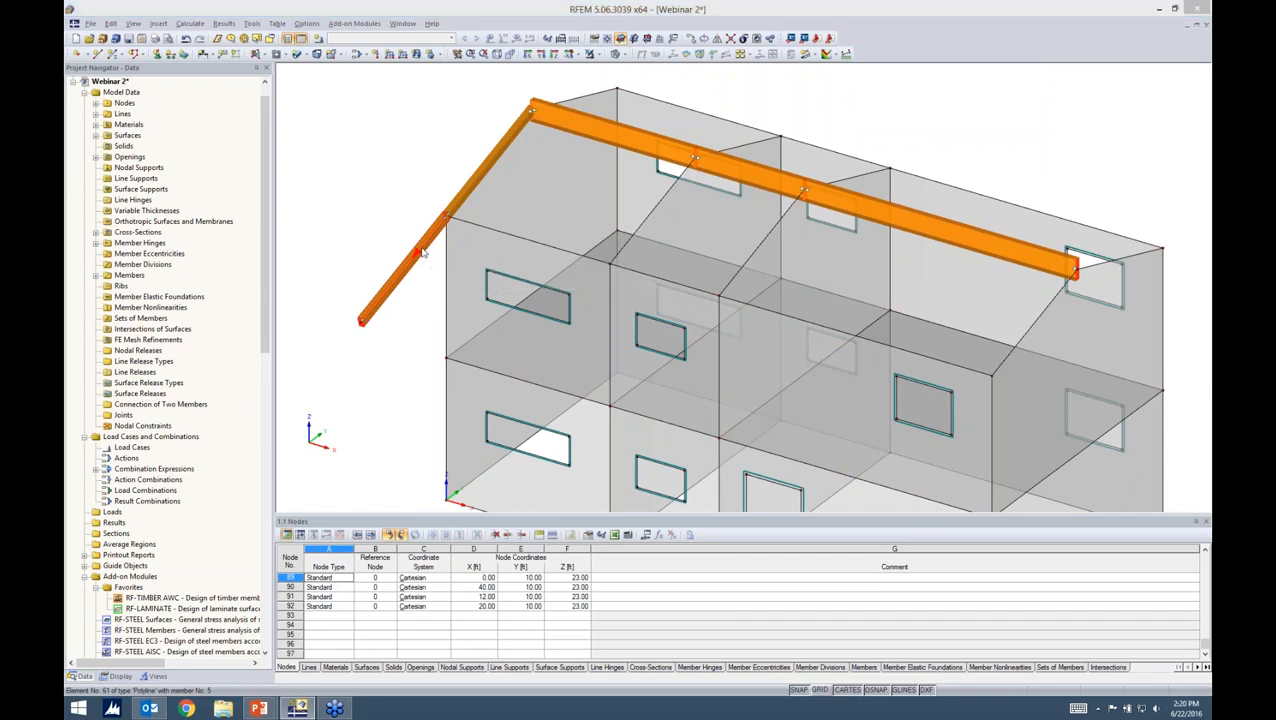
pyautogui.moveTo(545, 204); pyautogui.dragTo(663, 188)
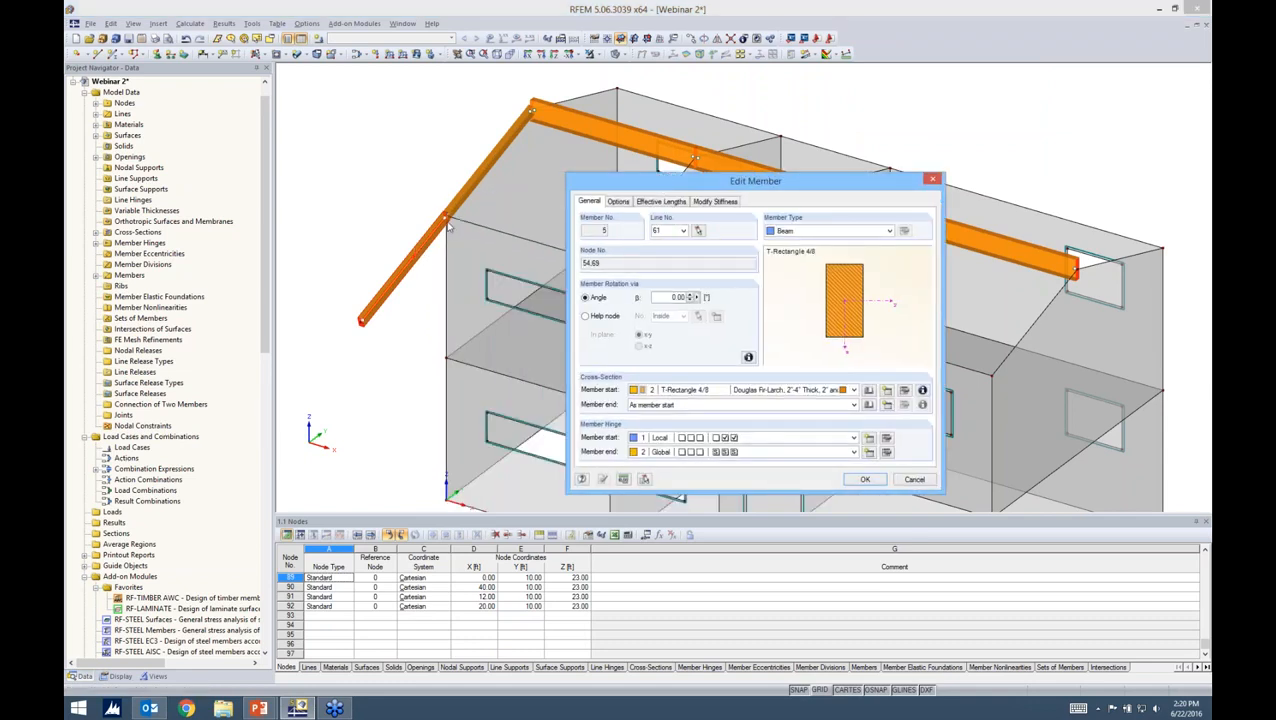
pyautogui.click(745, 438)
pyautogui.click(740, 466)
pyautogui.click(746, 439)
pyautogui.click(731, 468)
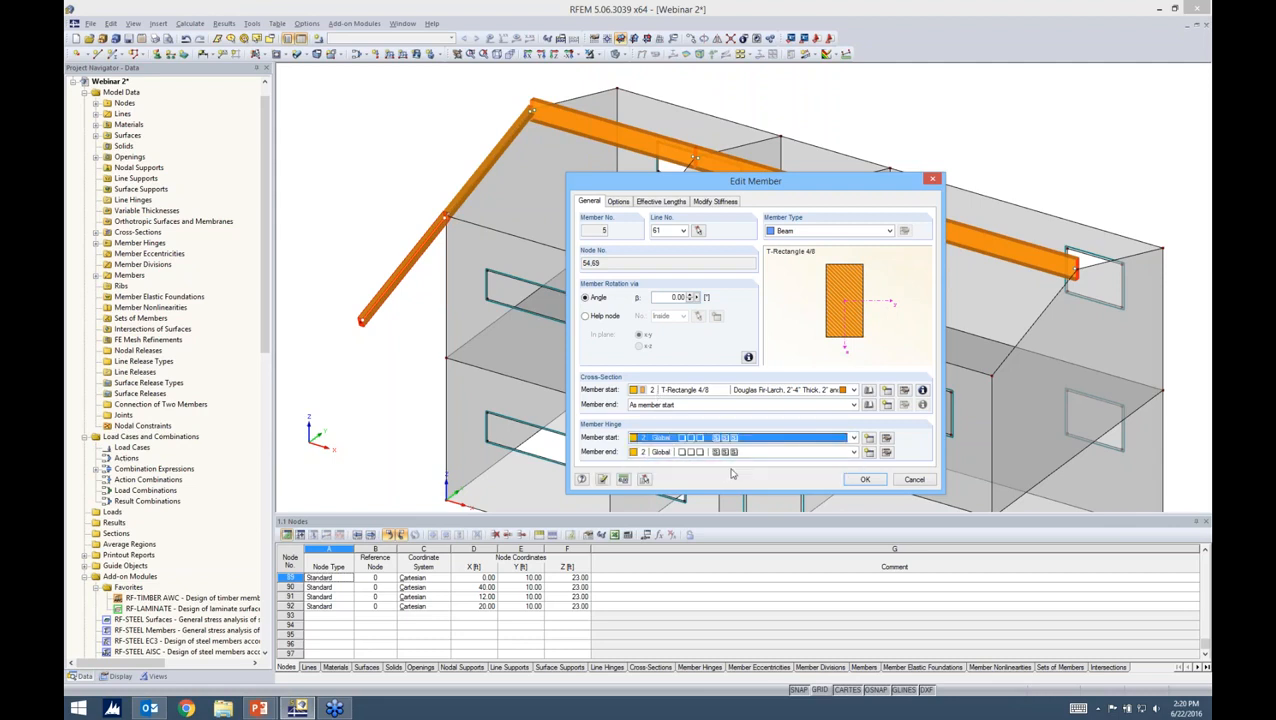
pyautogui.click(863, 479)
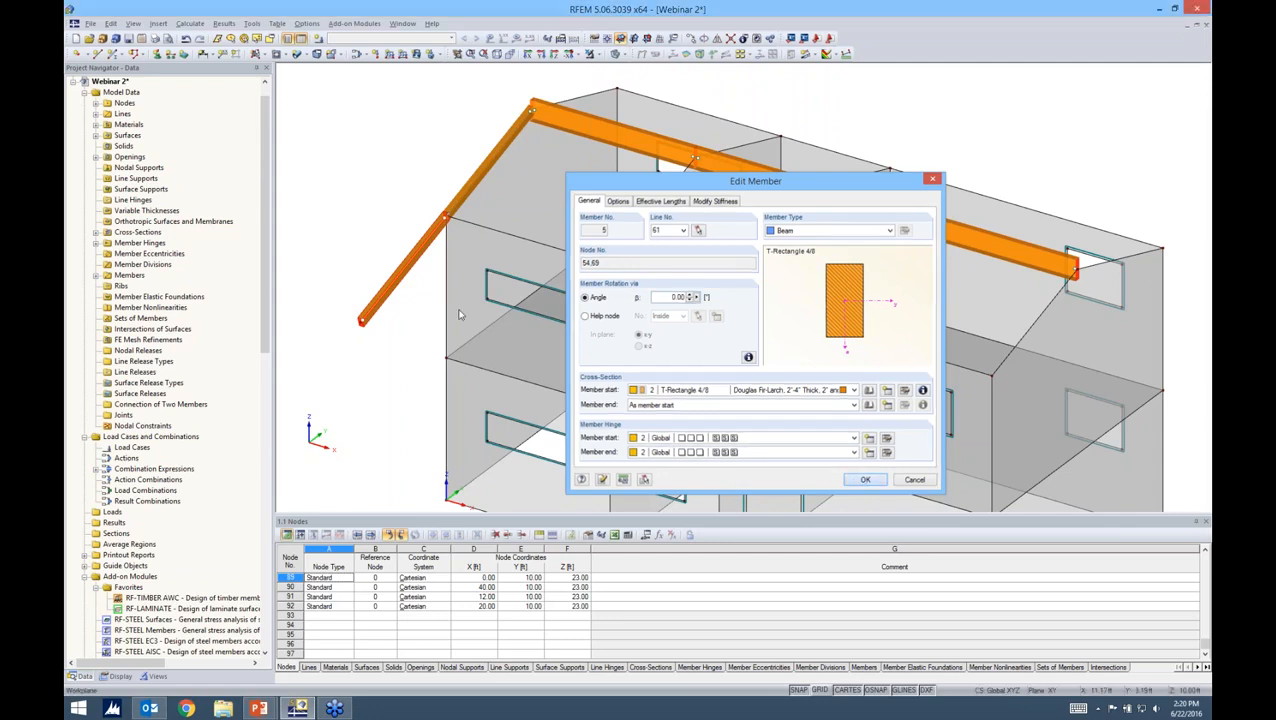
# Divide the overhanging rafter member at a distance of 2 ft from its start and delete the outer piece.
pyautogui.rightClick(418, 263)
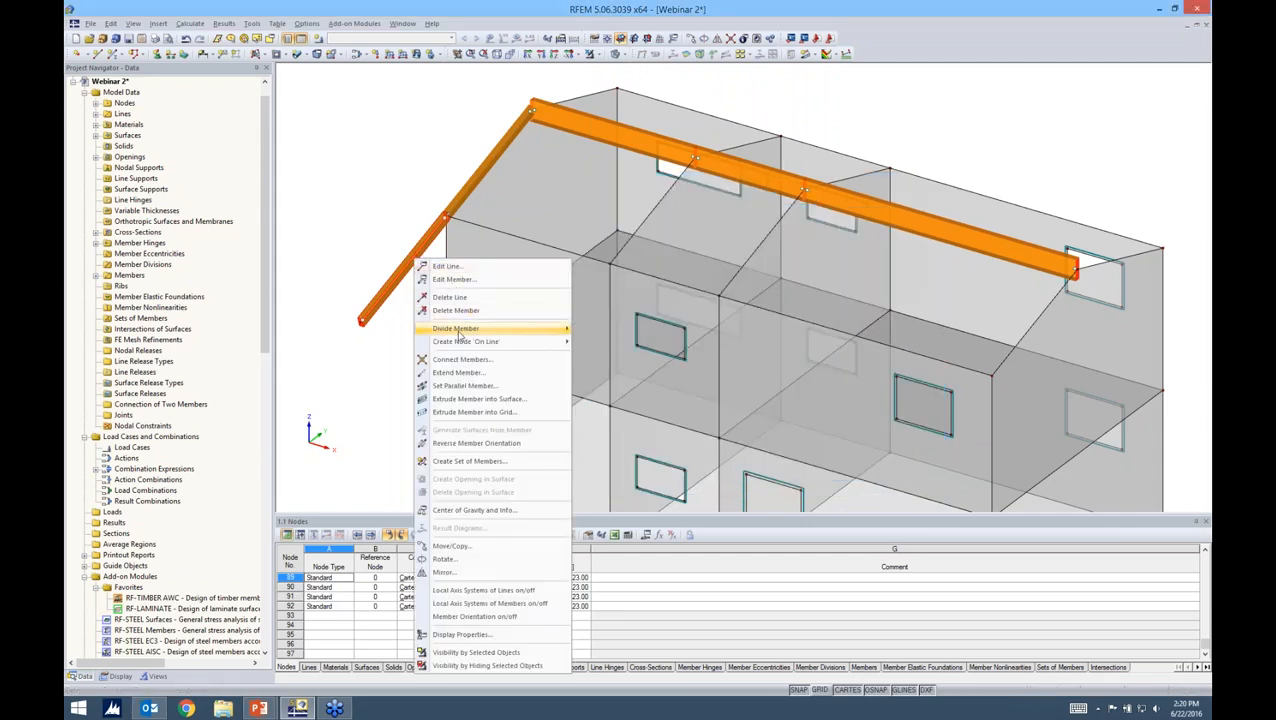
pyautogui.moveTo(459, 335)
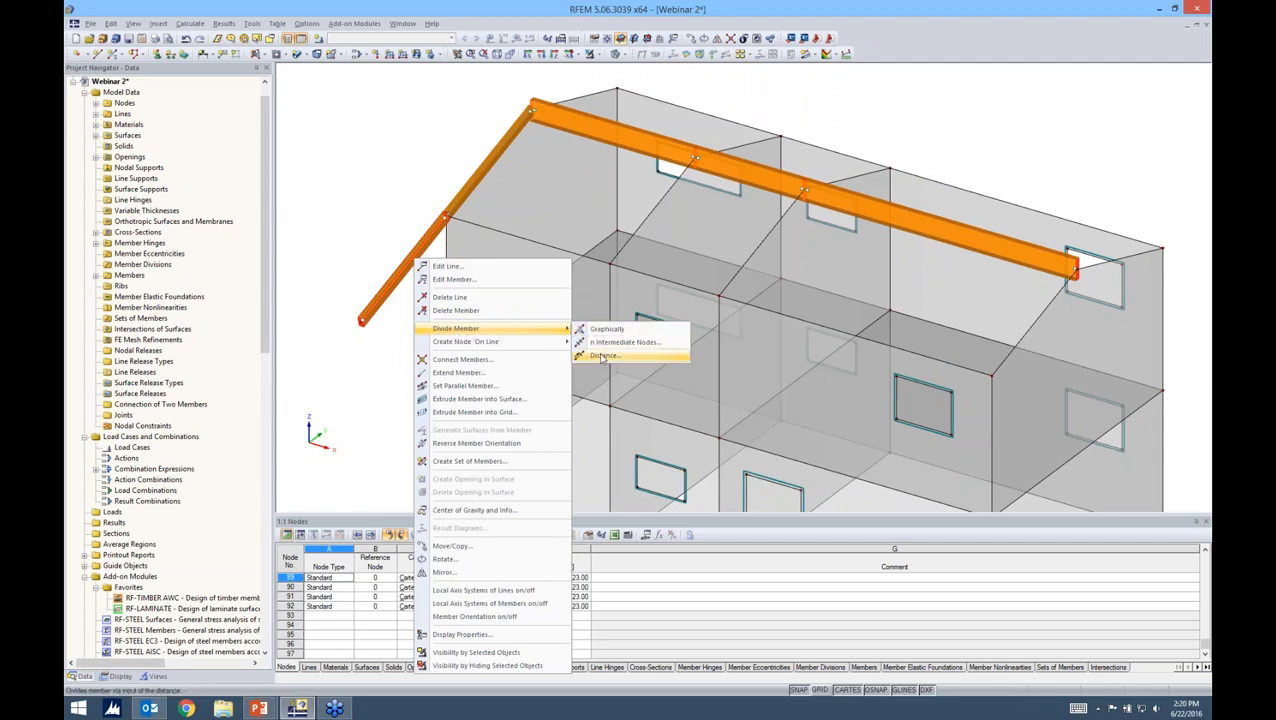
pyautogui.click(601, 356)
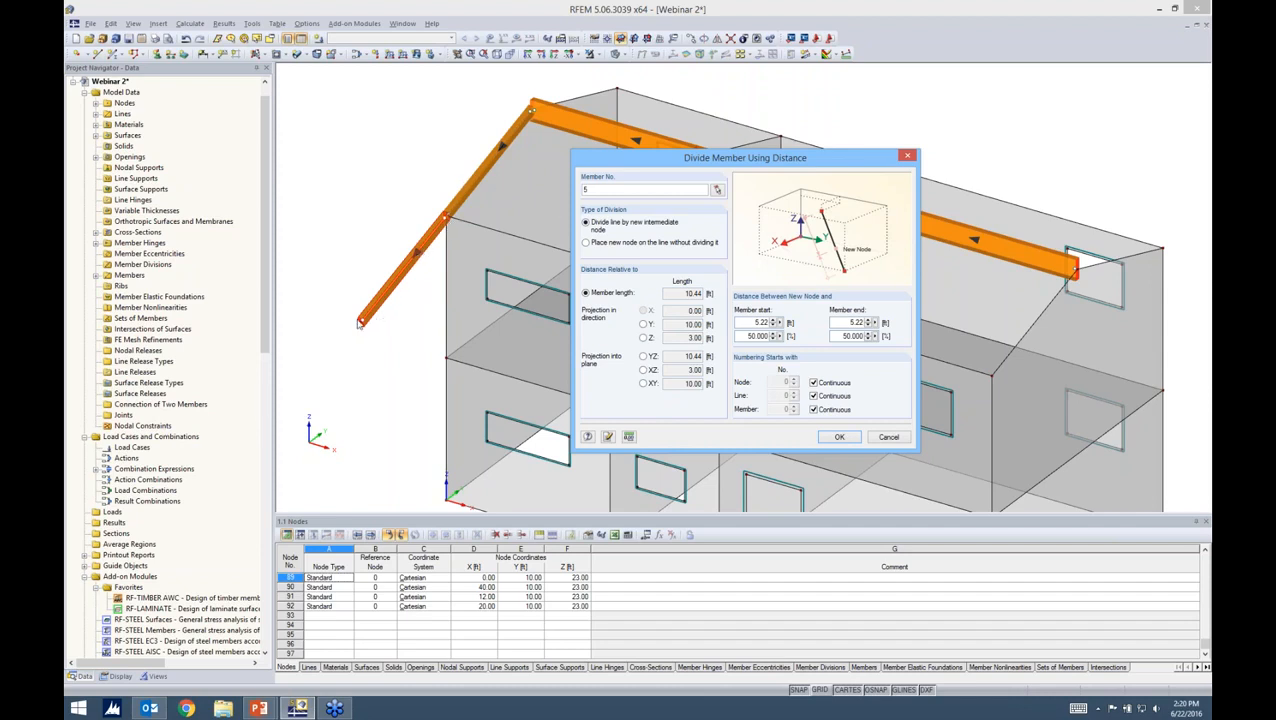
pyautogui.doubleClick(746, 322)
pyautogui.write('2')
pyautogui.click(840, 438)
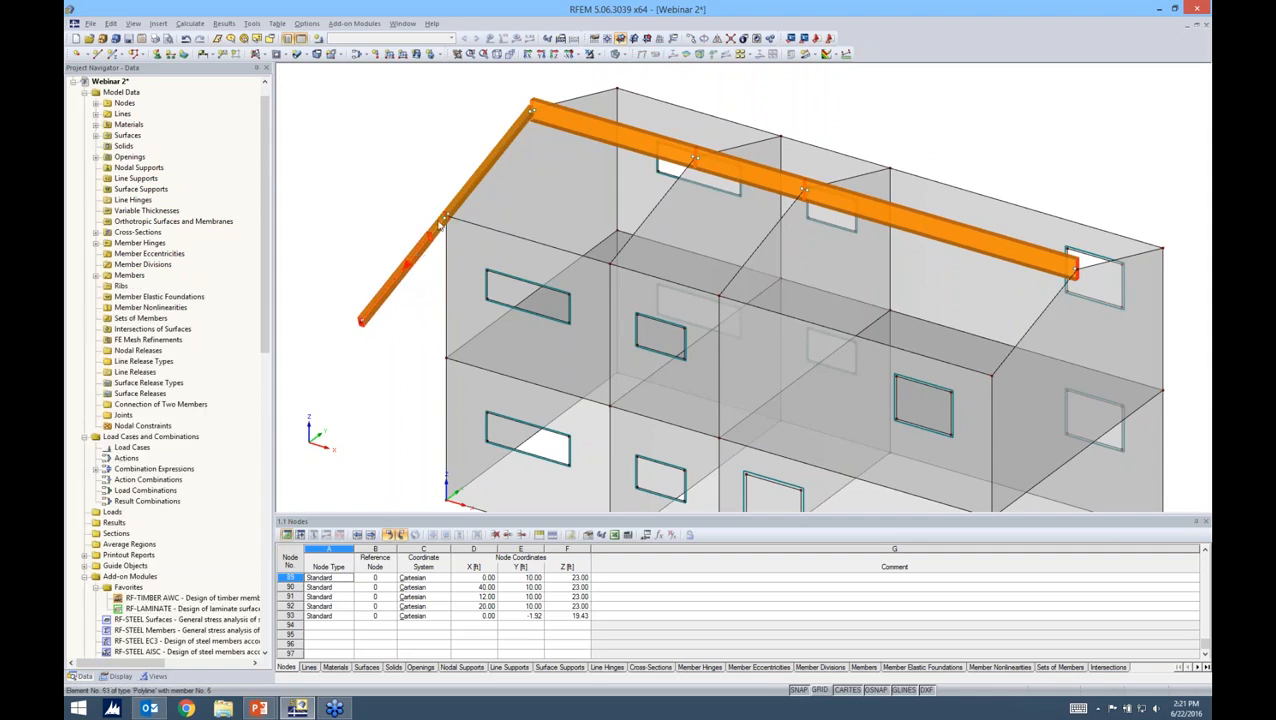
pyautogui.moveTo(377, 341); pyautogui.dragTo(334, 304)
pyautogui.press('Delete')
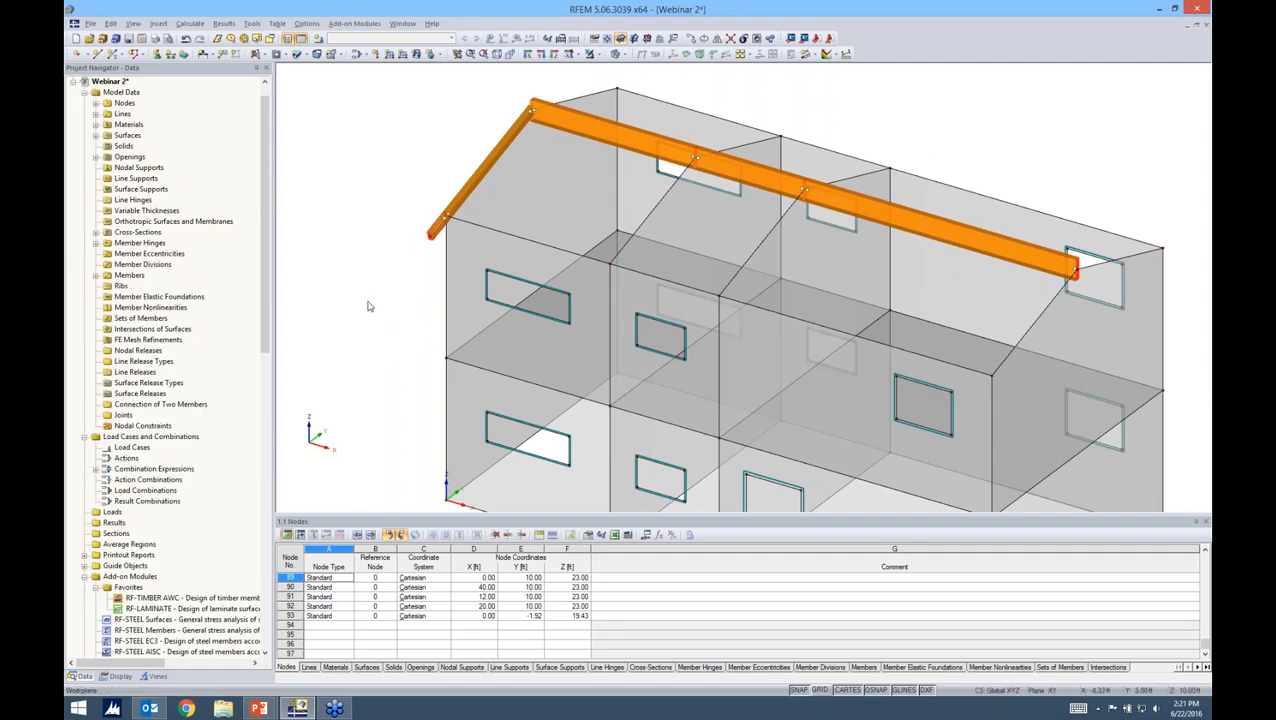
# Try to move the rafter and its overhang by 0.5 ft in X and 3 ft in Z, and undo the move.
pyautogui.keyDown('ctrl'); pyautogui.moveTo(390, 313); pyautogui.dragTo(700, 340, button='middle'); pyautogui.keyUp('ctrl')
pyautogui.moveTo(605, 425); pyautogui.dragTo(588, 331, button='middle')
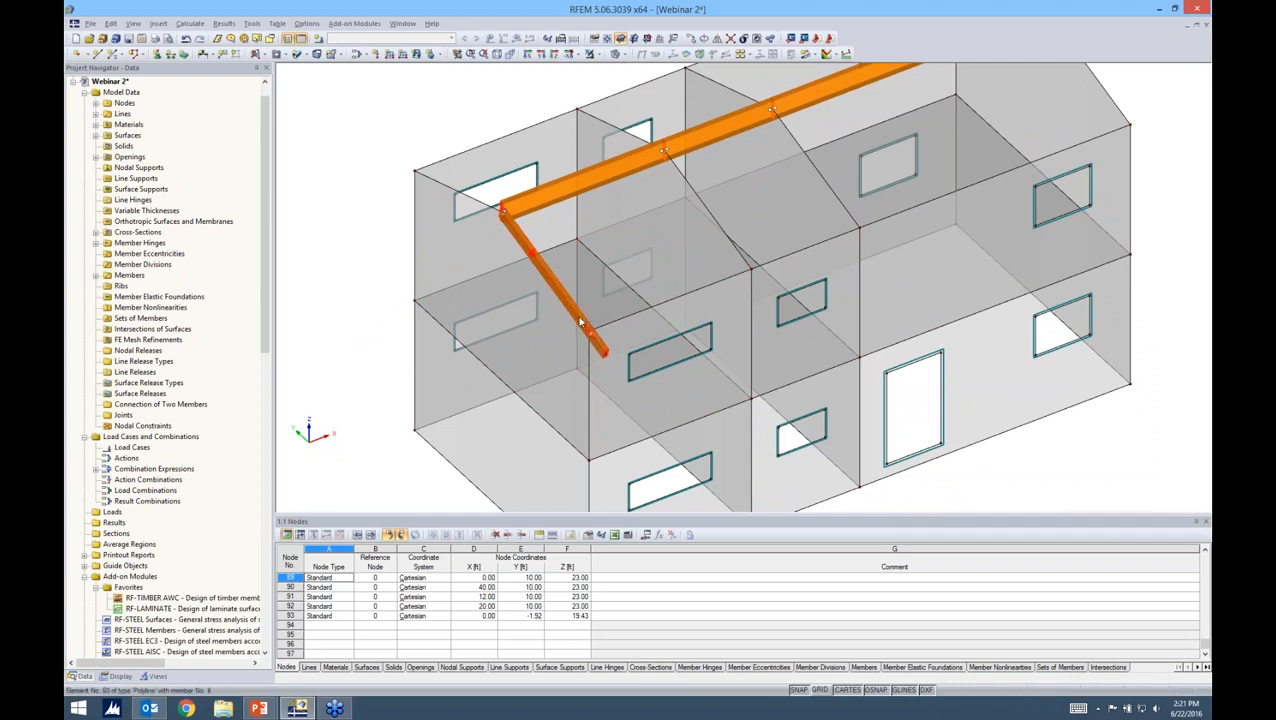
pyautogui.click(690, 39)
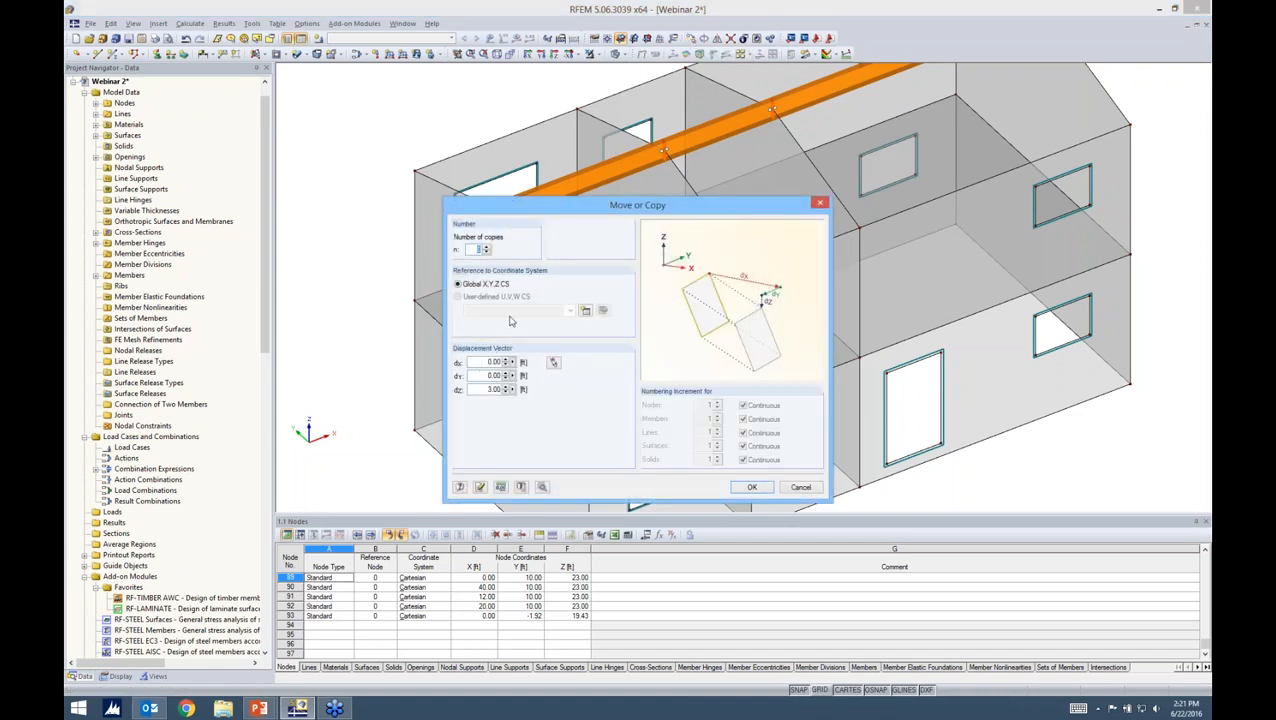
pyautogui.doubleClick(492, 362)
pyautogui.write('0.5')
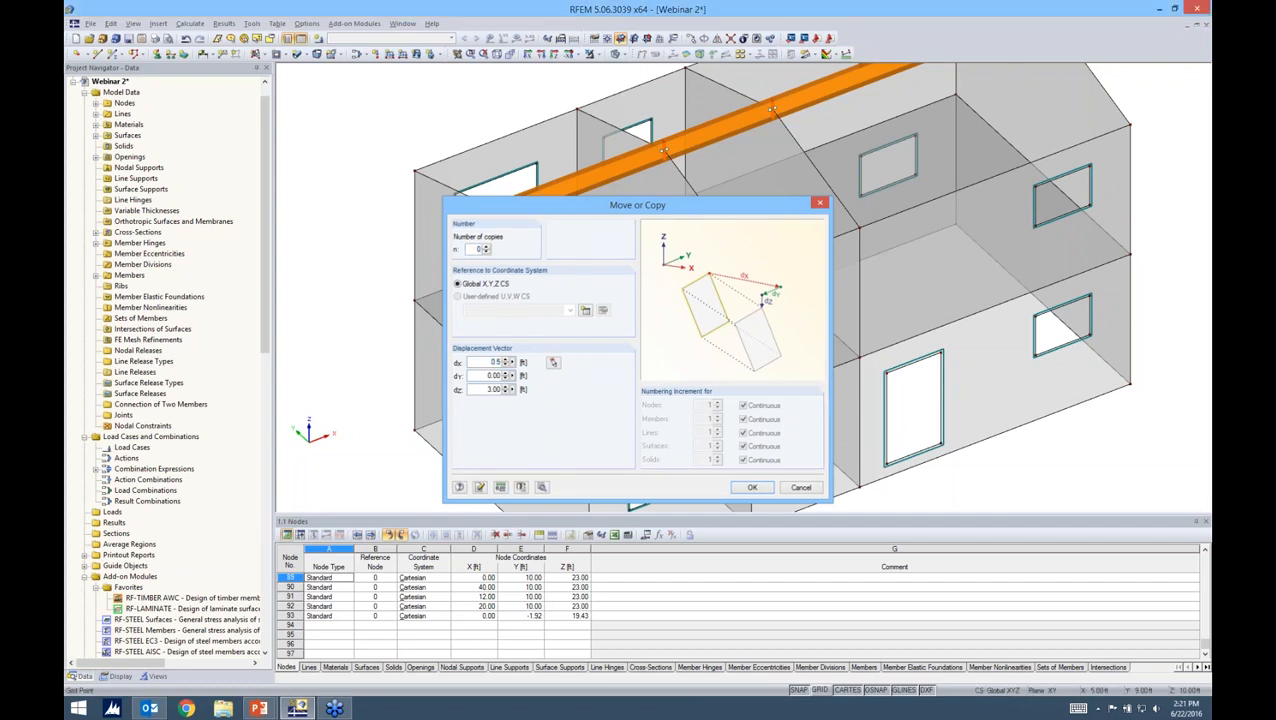
pyautogui.press('Return')
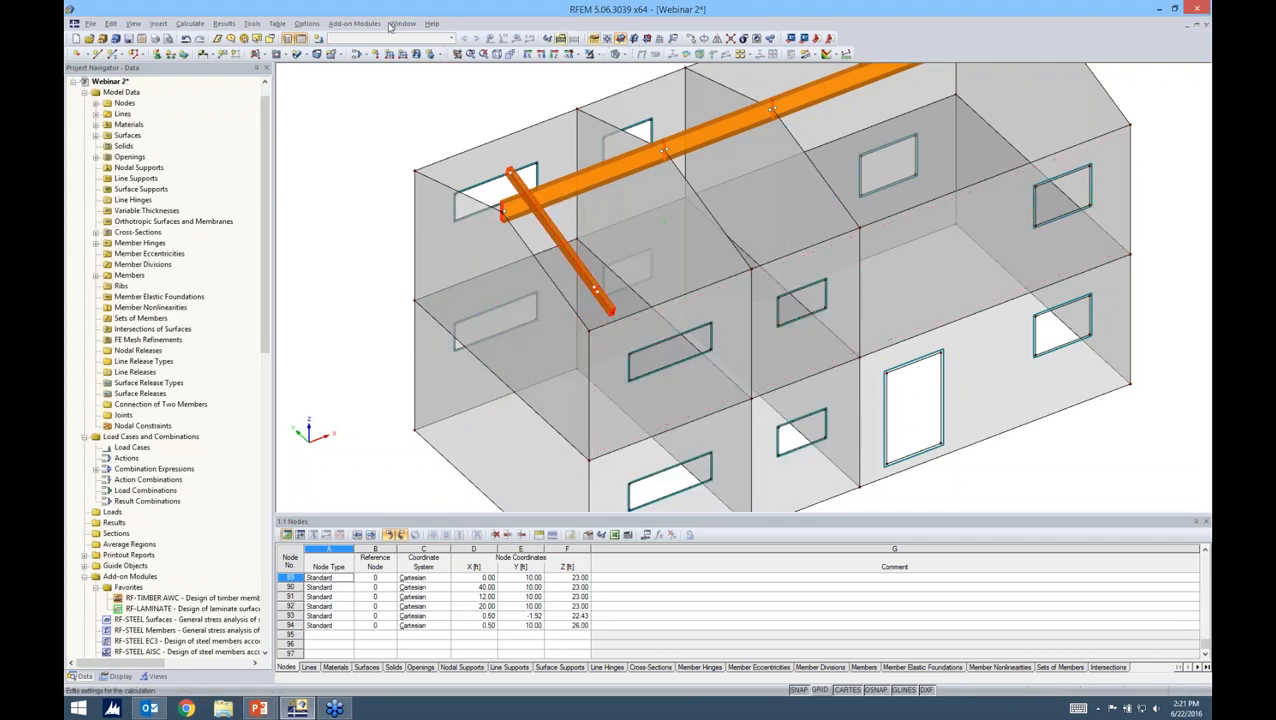
pyautogui.click(185, 40)
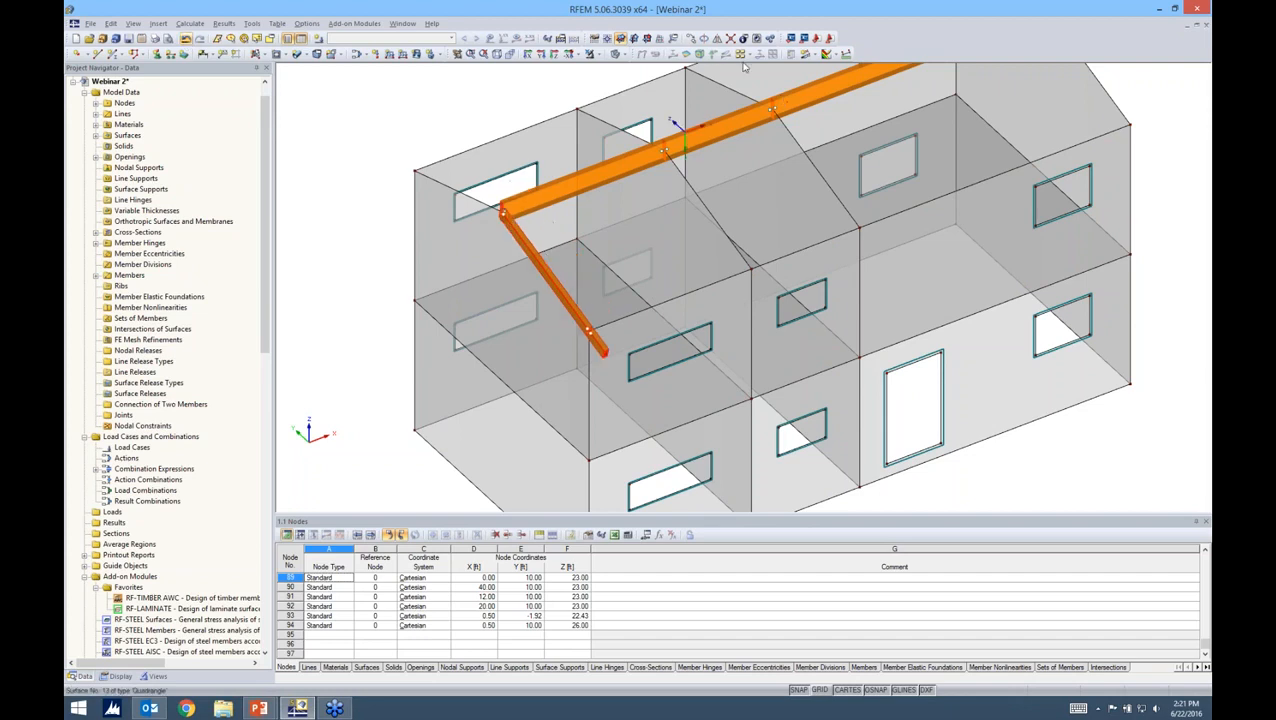
# Move the rafter and its overhang 0.50 ft in X with zero displacement in Y and Z.
pyautogui.click(692, 38)
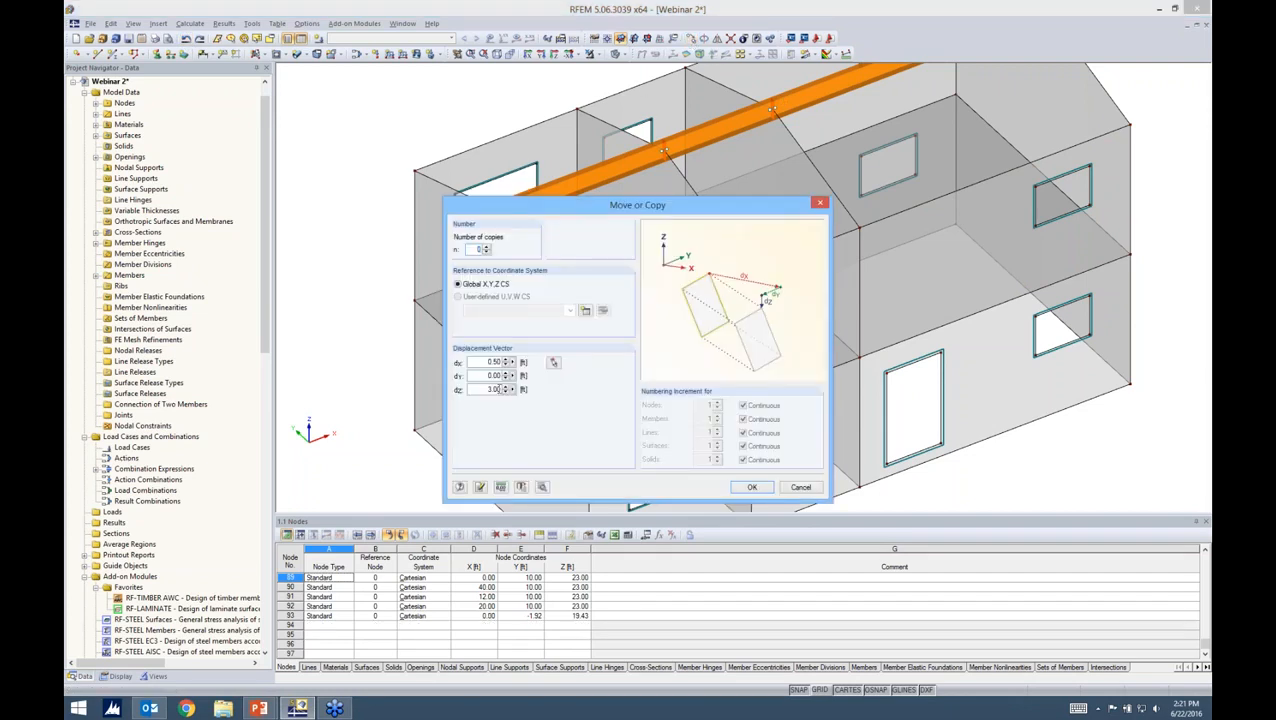
pyautogui.click(750, 487)
pyautogui.moveTo(678, 360)
pyautogui.keyDown('ctrl'); pyautogui.mouseDown(button='middle')
pyautogui.moveTo(548, 337)
pyautogui.moveTo(480, 503)
pyautogui.moveTo(826, 373)
pyautogui.moveTo(770, 380)
pyautogui.moveTo(680, 308)
pyautogui.moveTo(840, 364)
pyautogui.moveTo(802, 400)
pyautogui.mouseUp(button='middle'); pyautogui.keyUp('ctrl')
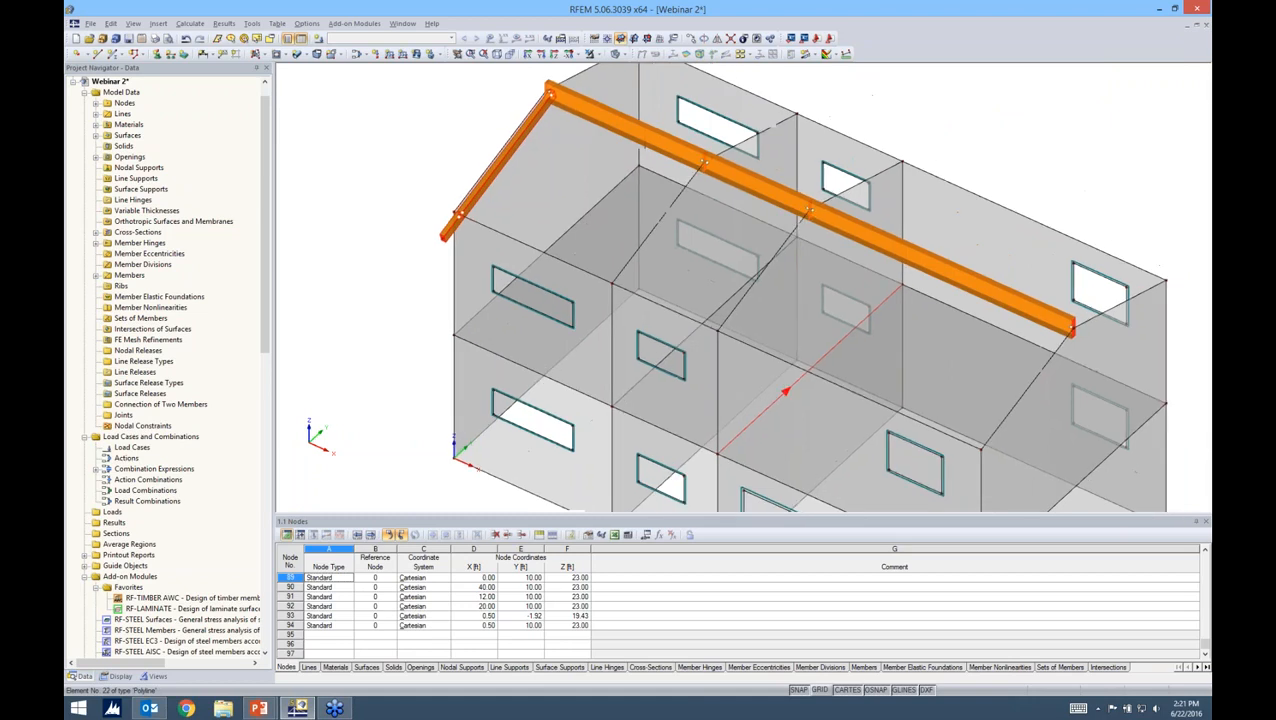
# Copy the rafter and its overhang 13 times along the ridge beam at 3 ft spacing in X.
pyautogui.click(690, 40)
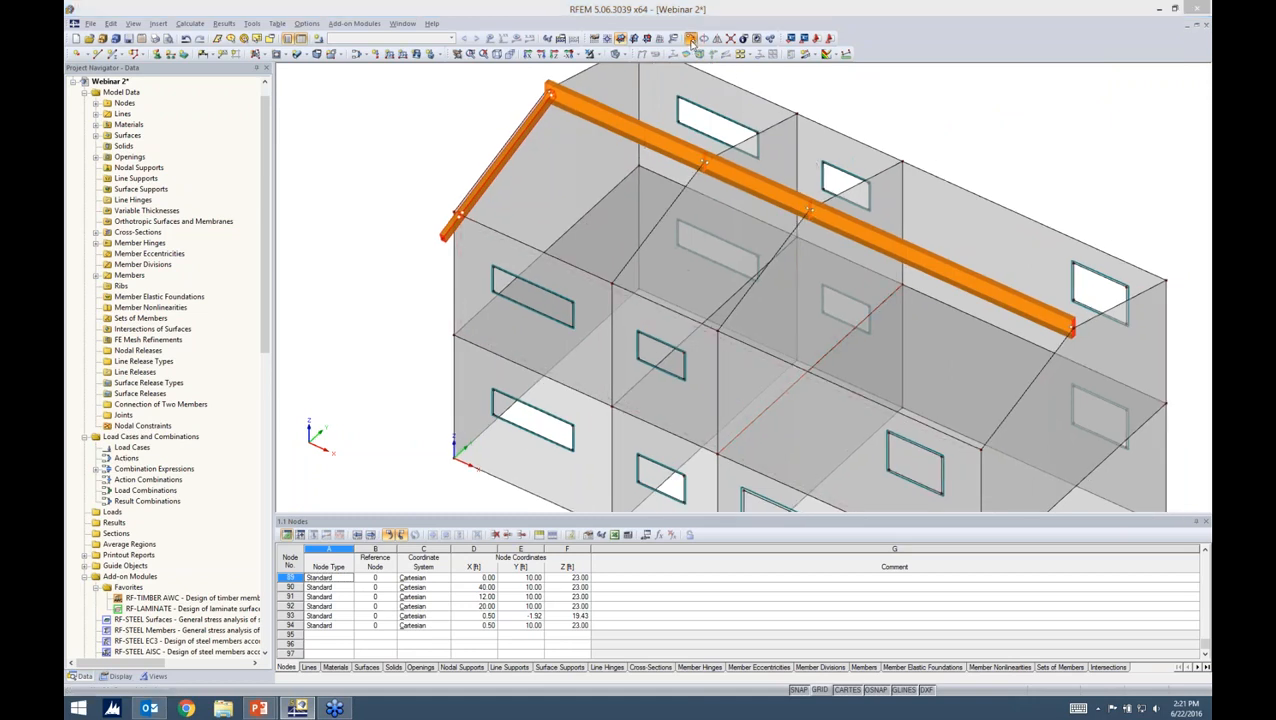
pyautogui.moveTo(632, 206); pyautogui.dragTo(797, 177)
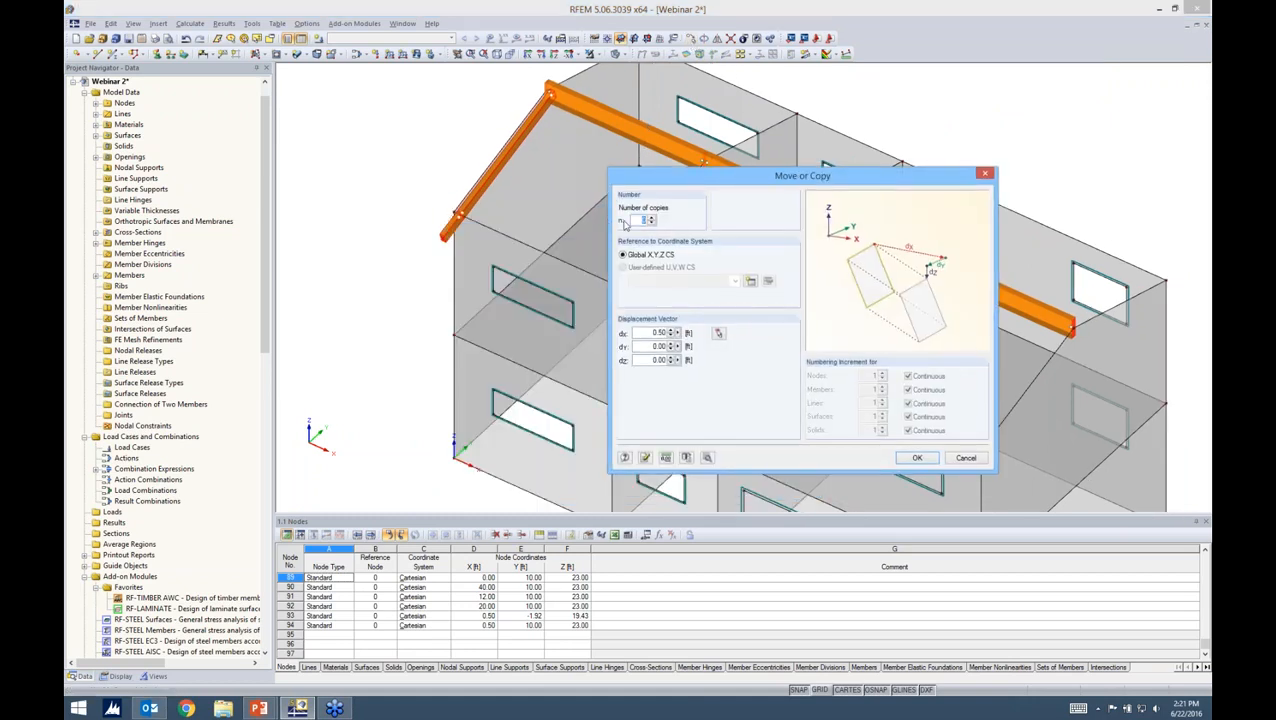
pyautogui.write('13')
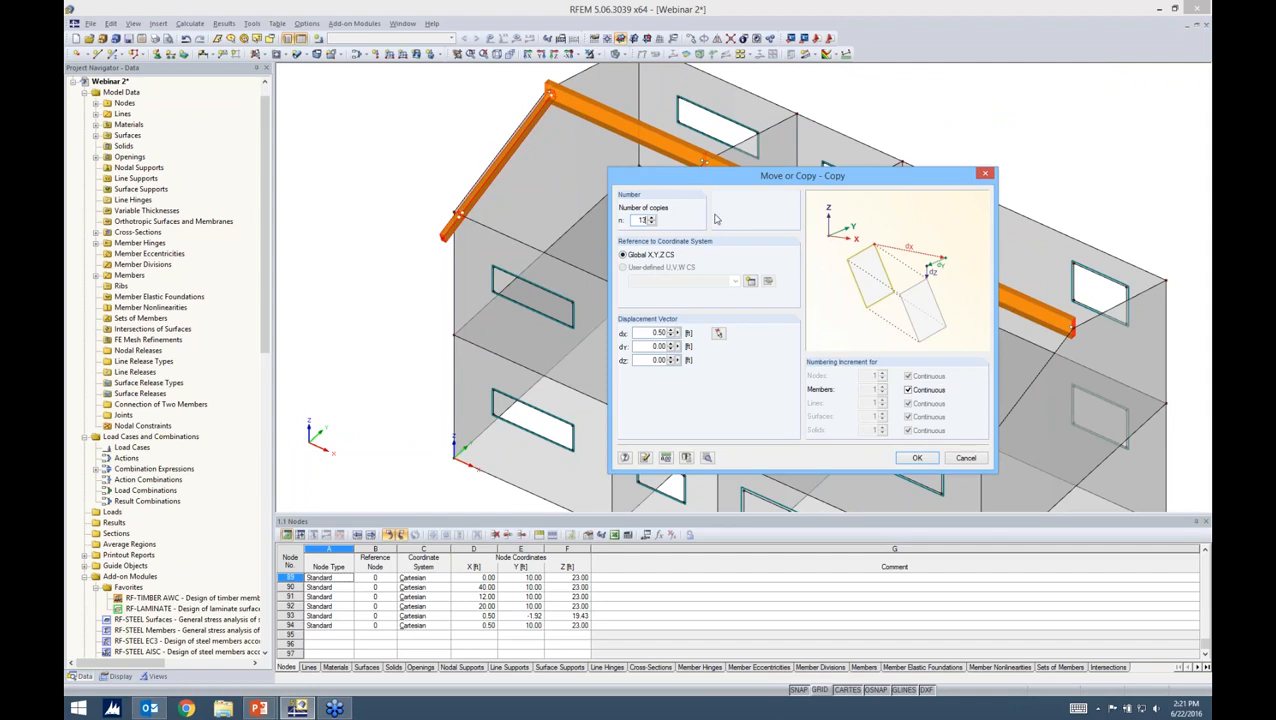
pyautogui.moveTo(650, 333); pyautogui.dragTo(723, 330)
pyautogui.write('3')
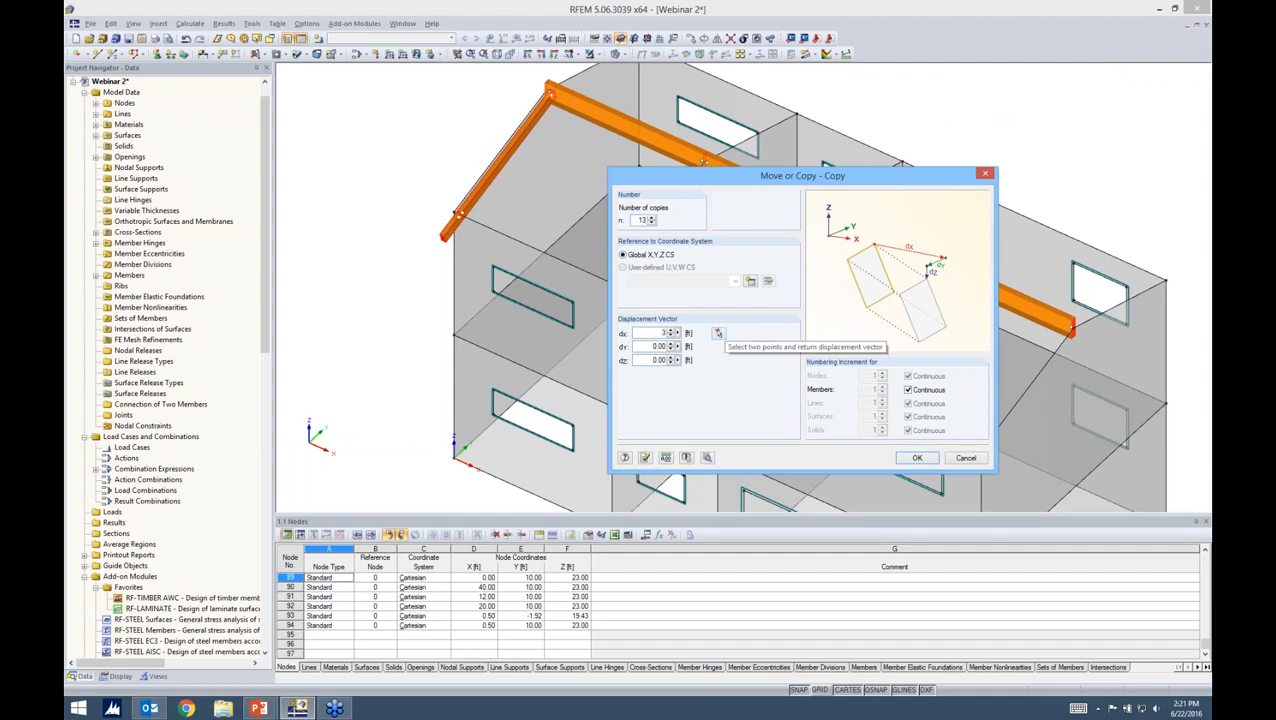
pyautogui.click(905, 459)
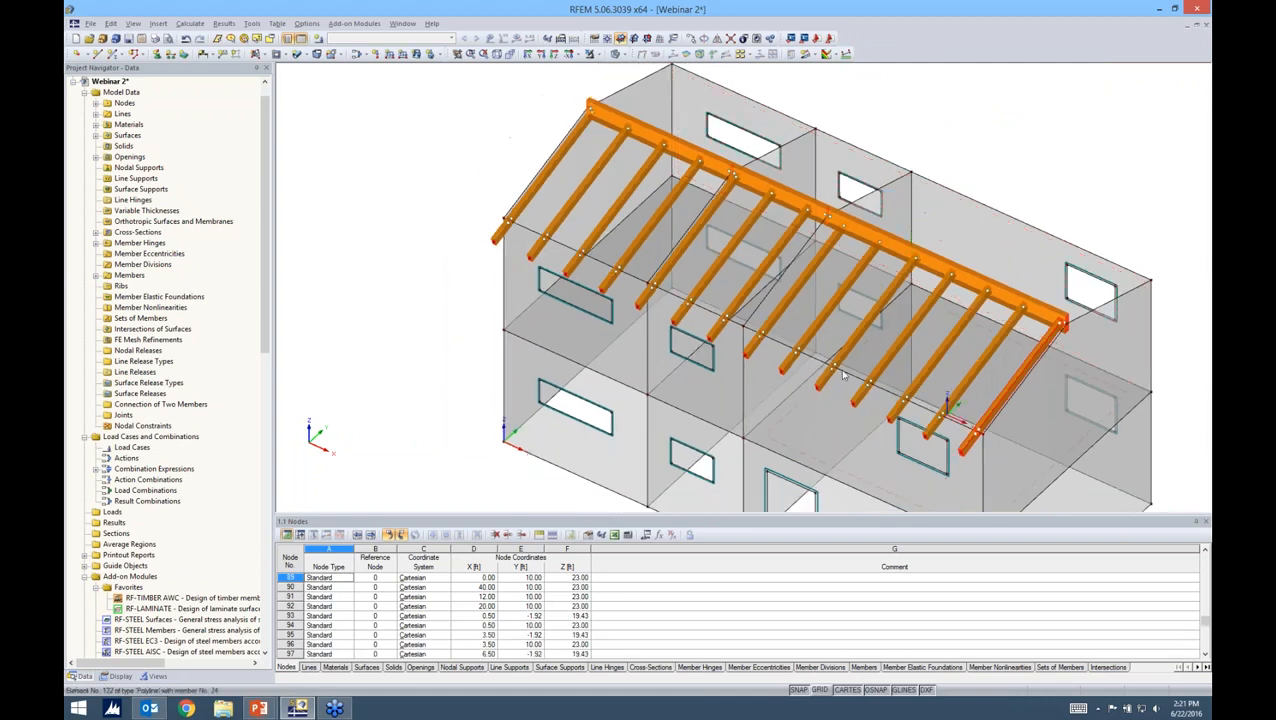
pyautogui.moveTo(1075, 400); pyautogui.dragTo(841, 384, button='middle')
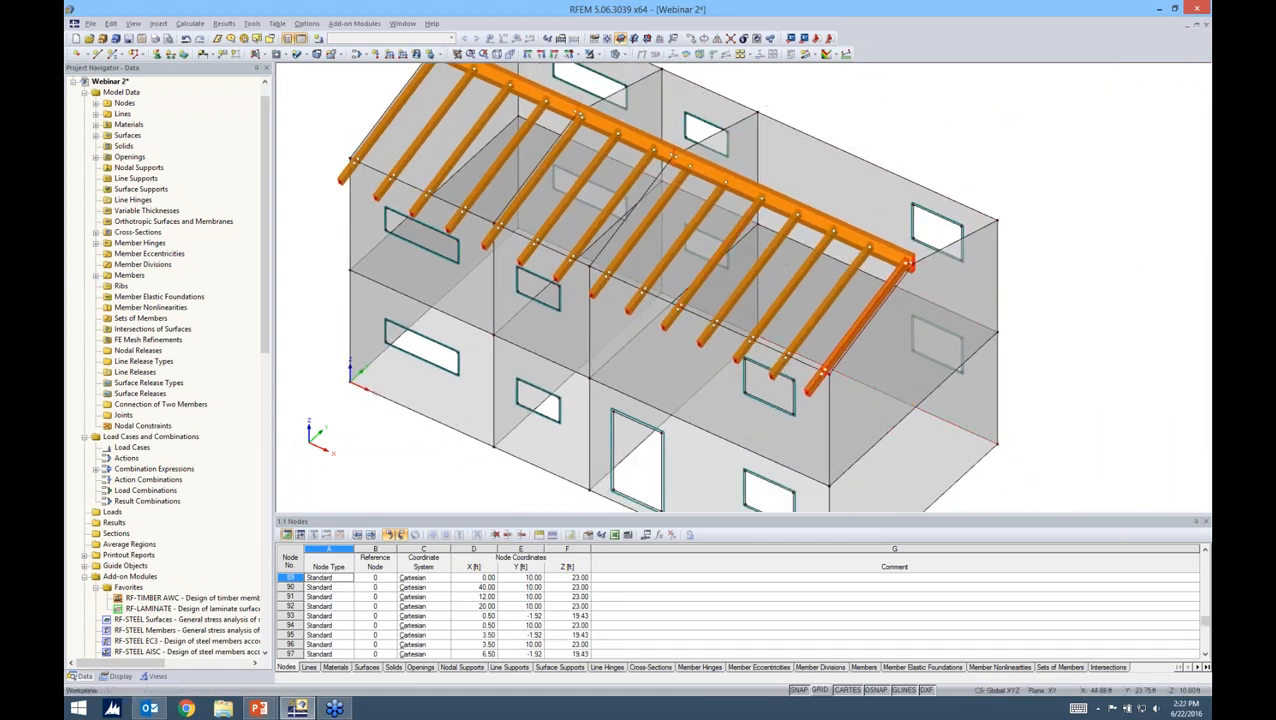
# Isolate the members with cross-section T-Rectangle 4/8 and select all of the rafters and their overhangs.
pyautogui.keyDown('ctrl'); pyautogui.moveTo(1085, 331); pyautogui.dragTo(947, 293, button='middle'); pyautogui.keyUp('ctrl')
pyautogui.scroll(-1, 944, 261)
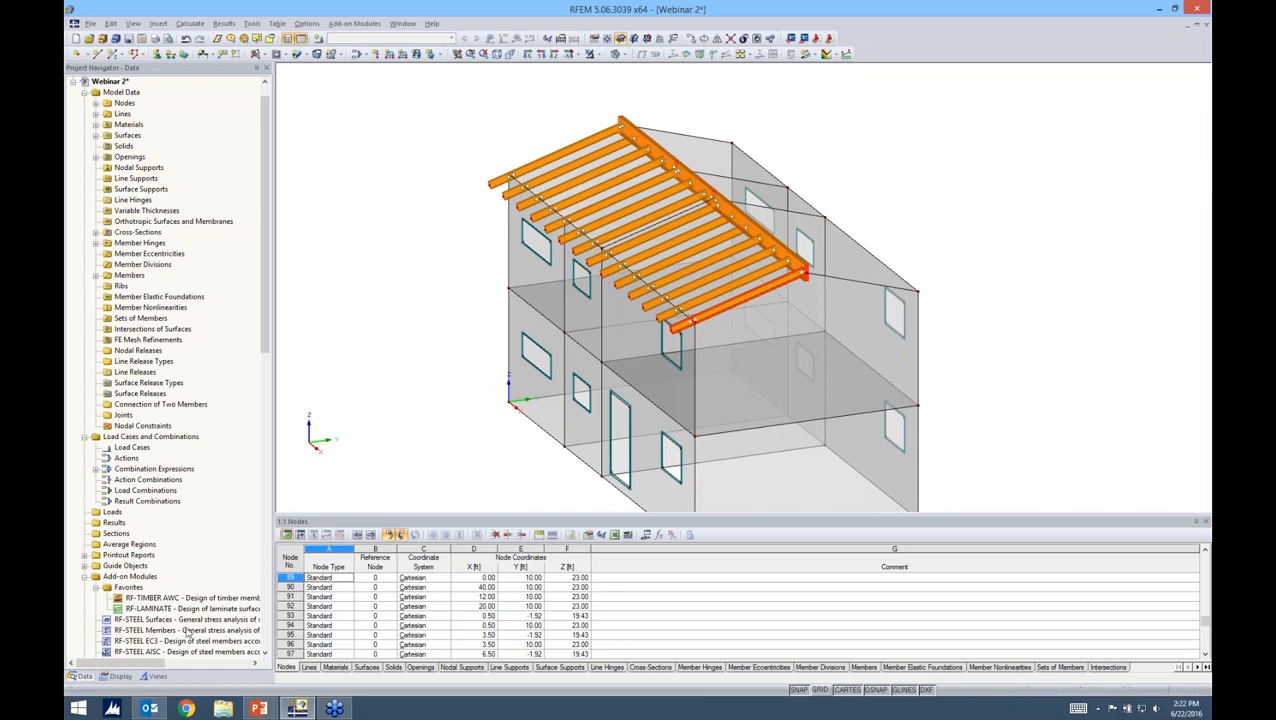
pyautogui.click(157, 676)
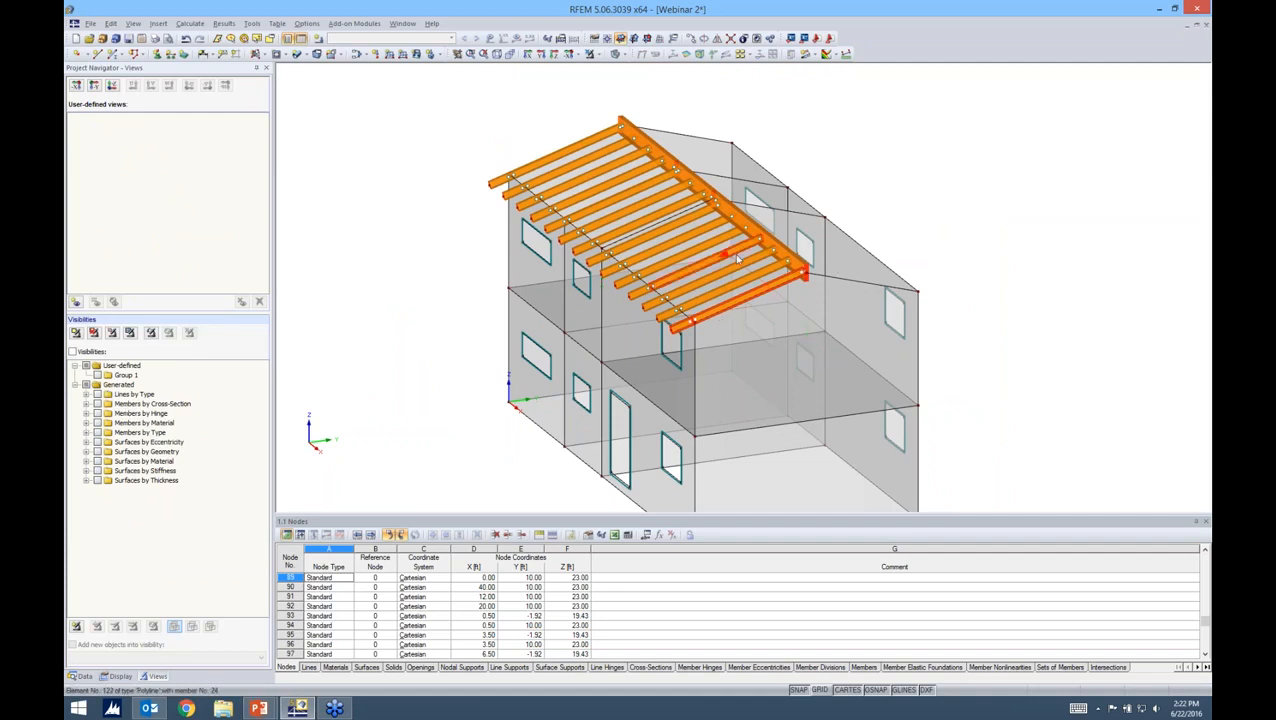
pyautogui.moveTo(737, 258)
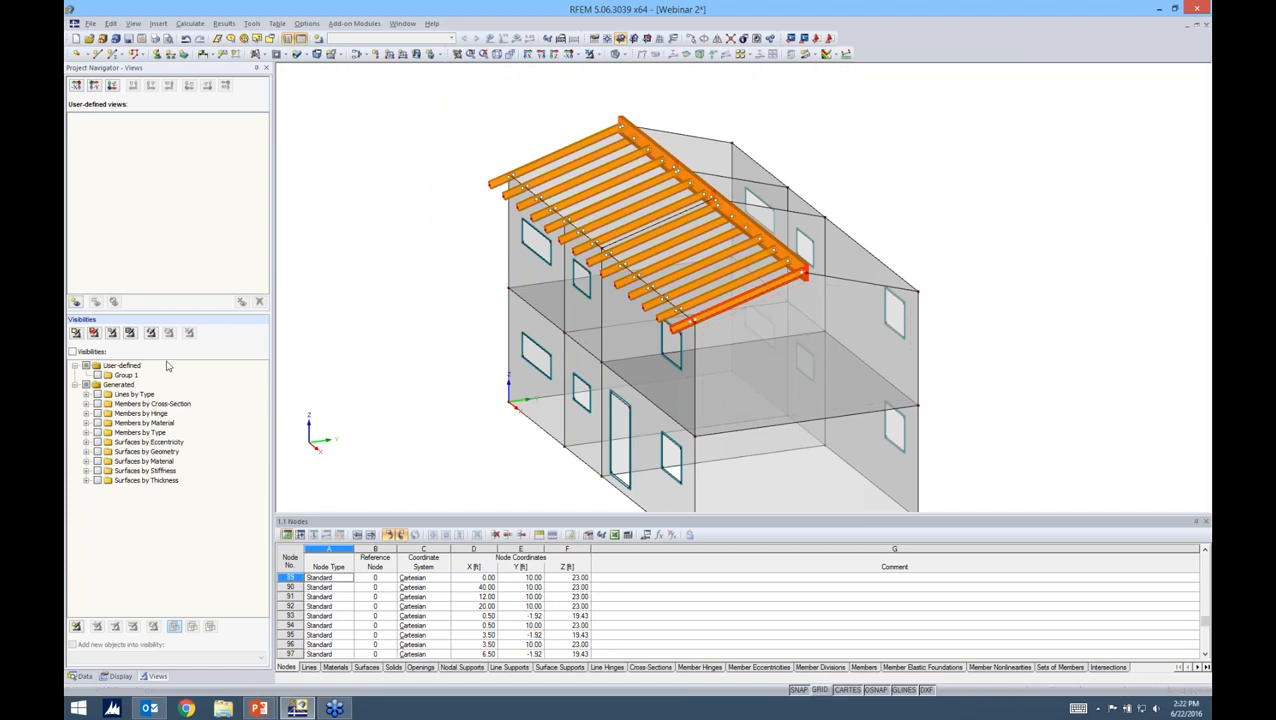
pyautogui.click(86, 405)
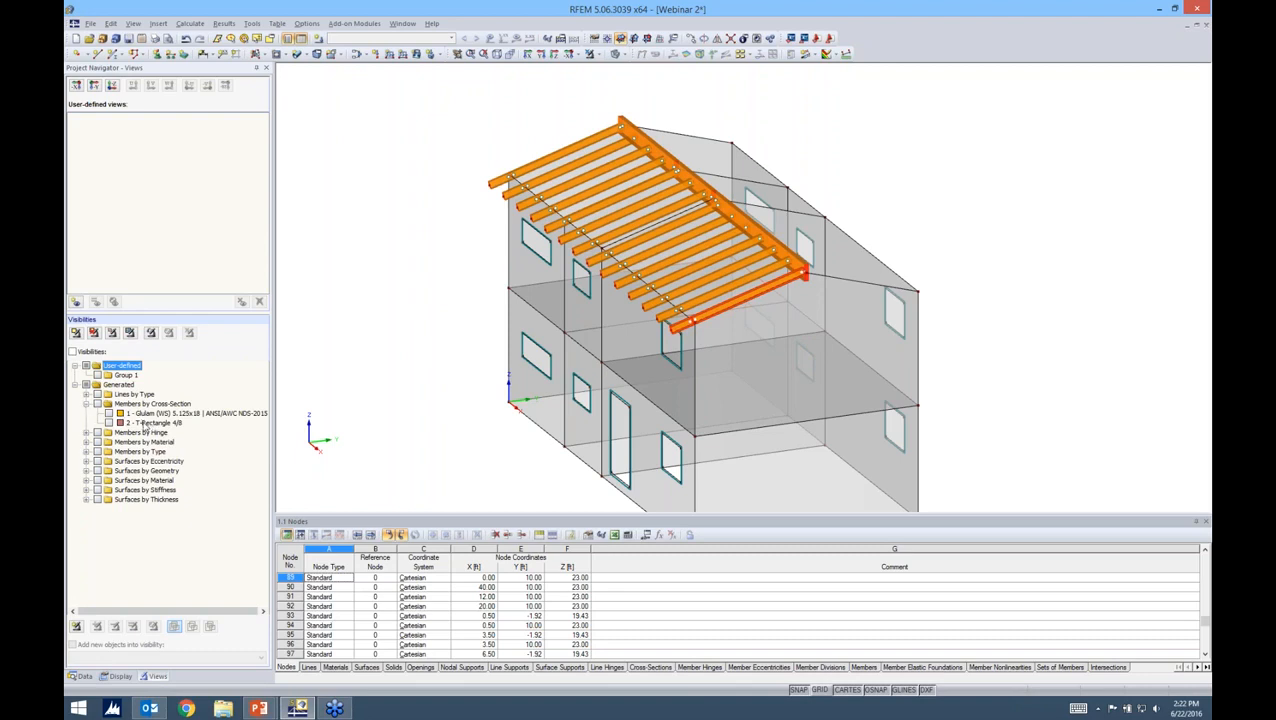
pyautogui.click(108, 423)
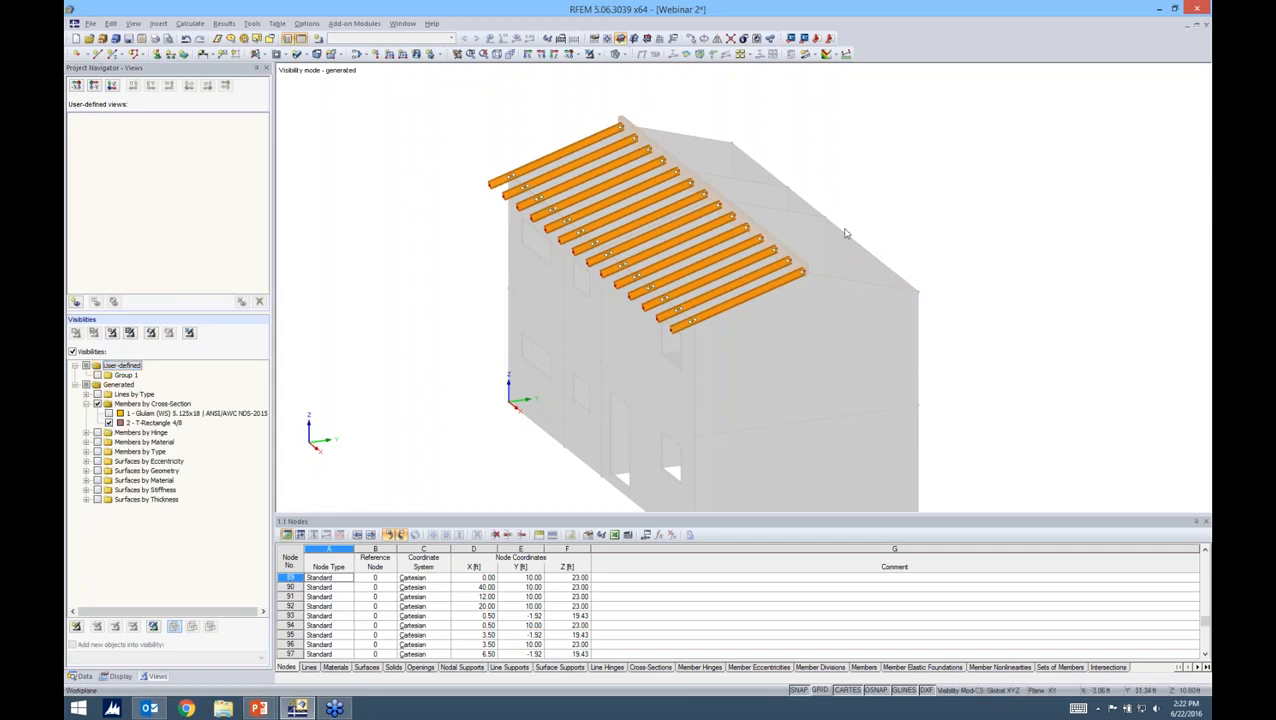
pyautogui.scroll(-2, 620, 400)
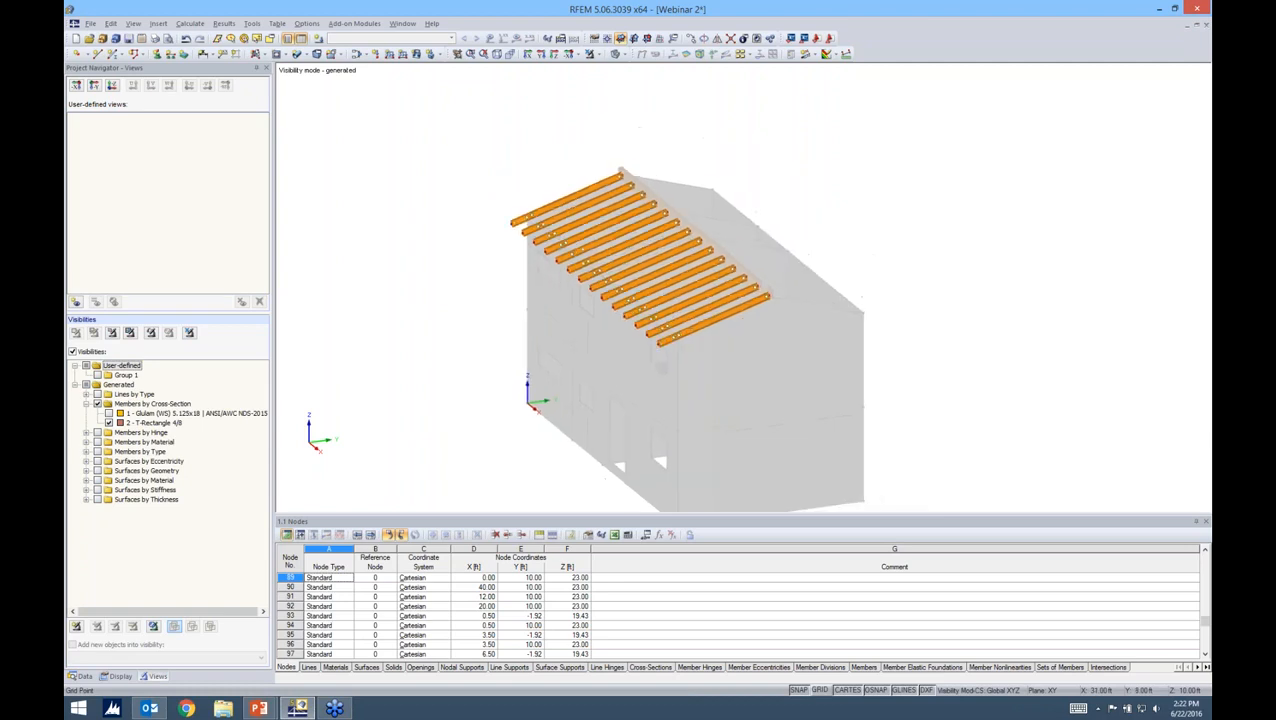
pyautogui.moveTo(471, 141); pyautogui.dragTo(864, 402)
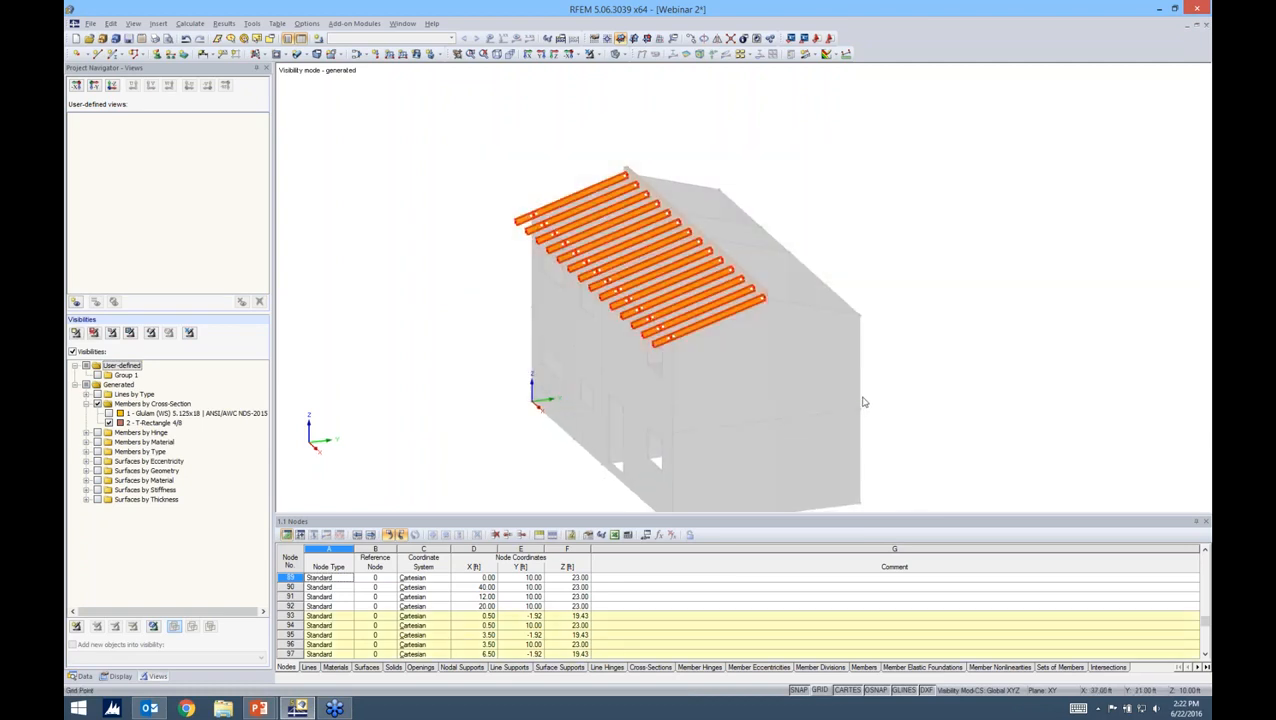
# Mirror a copy of the selected rafters about an X-Z plane through a point on the ridge line.
pyautogui.click(717, 39)
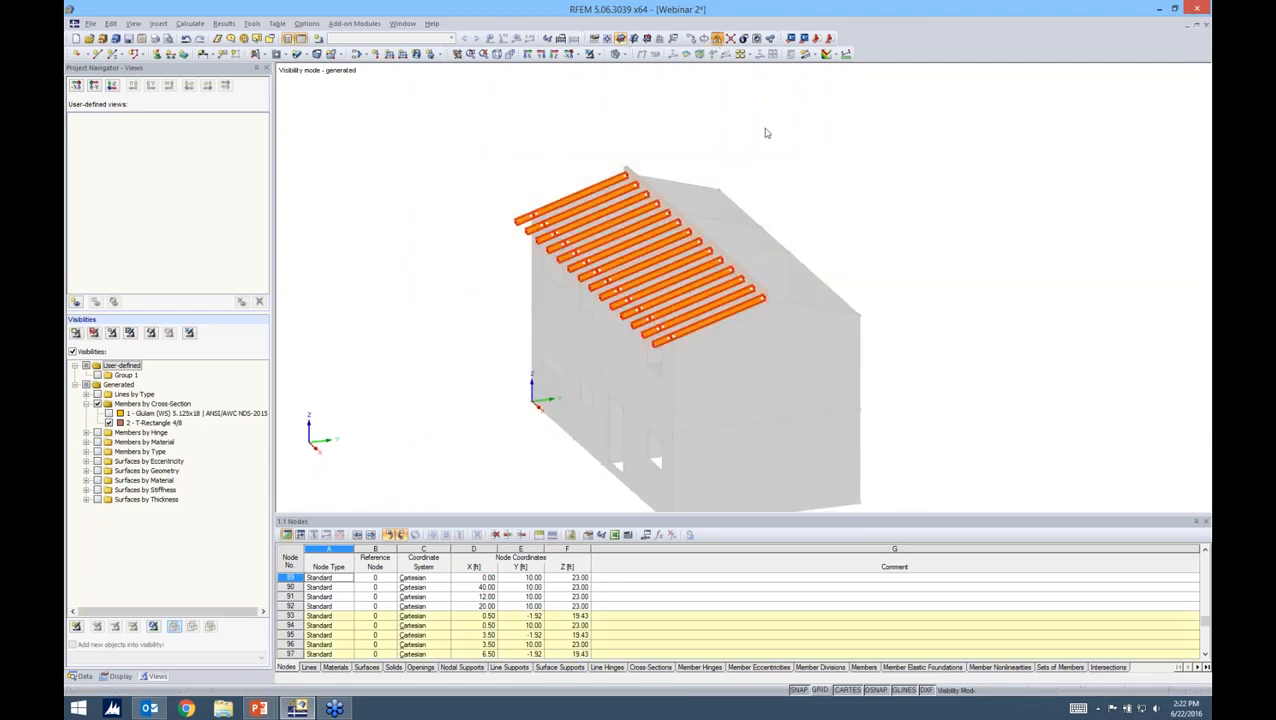
pyautogui.moveTo(738, 210); pyautogui.dragTo(970, 142)
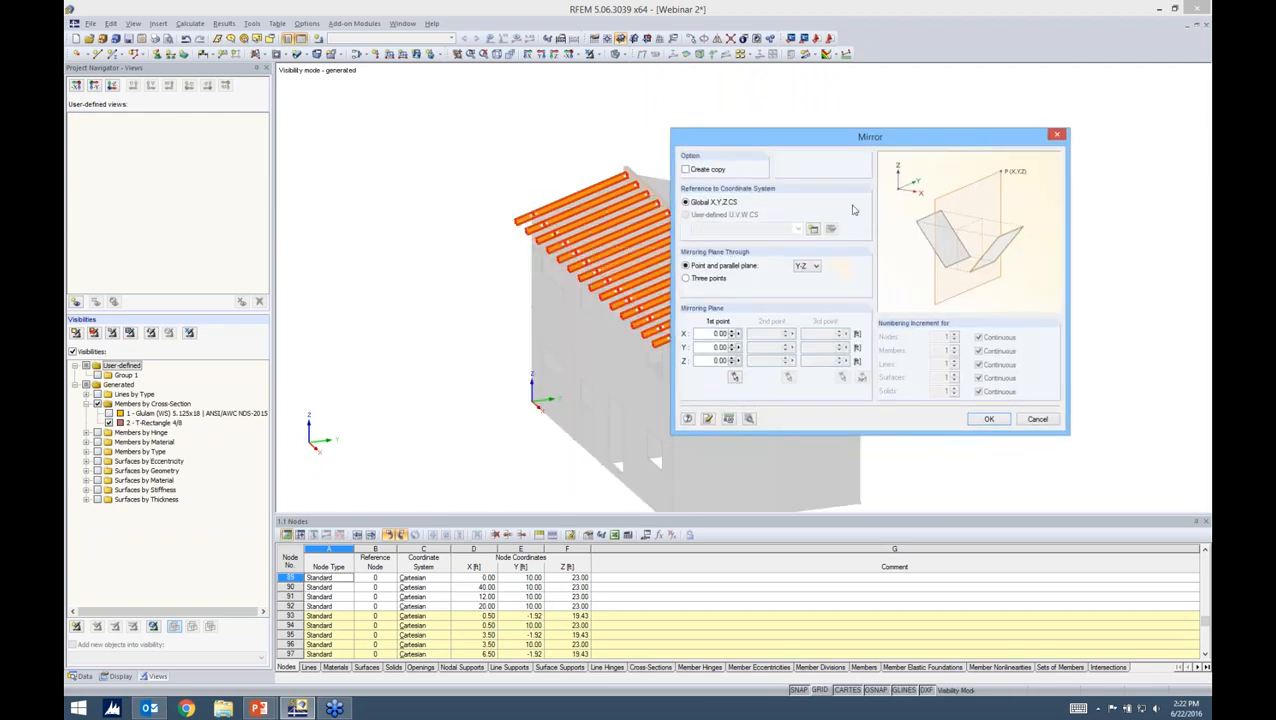
pyautogui.click(686, 169)
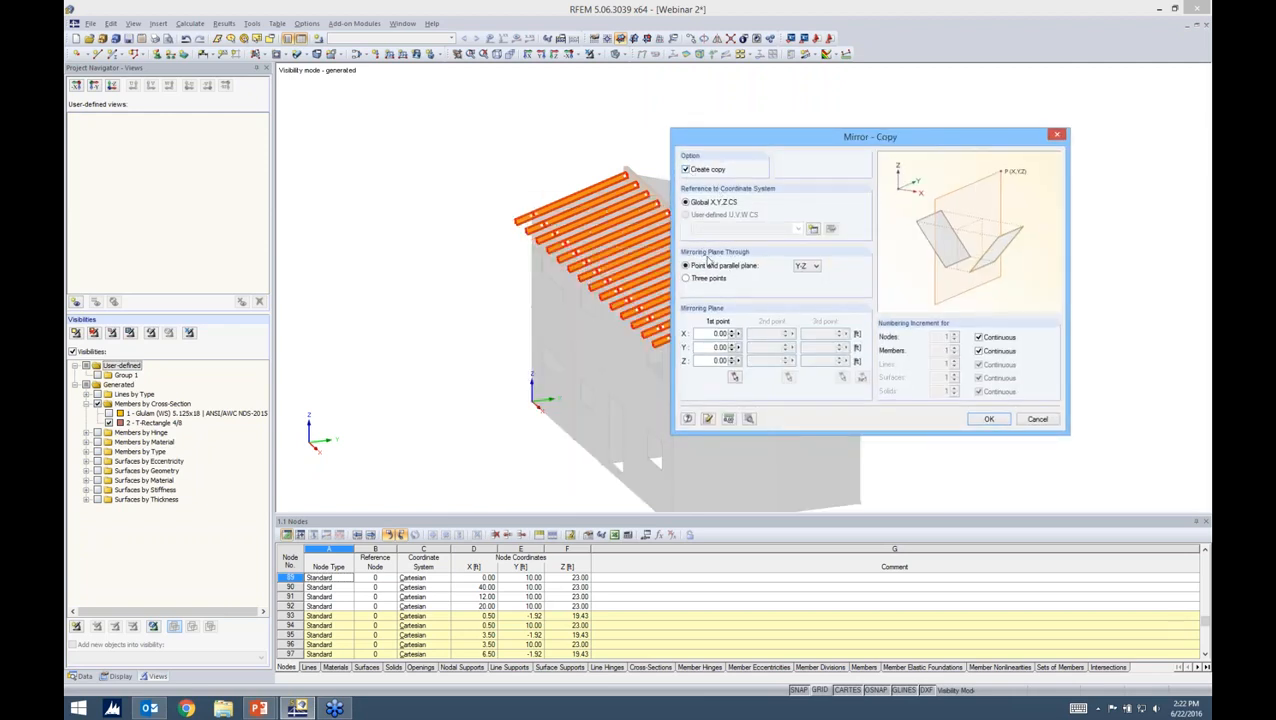
pyautogui.click(806, 266)
pyautogui.click(802, 292)
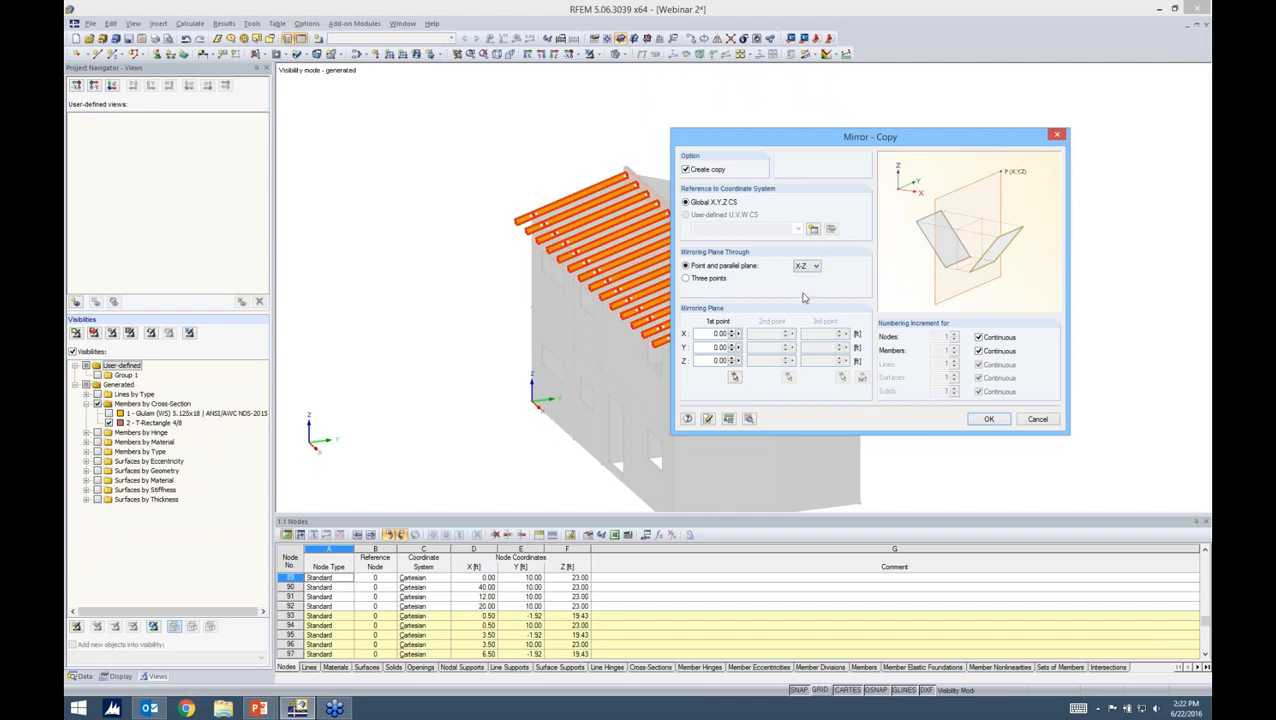
pyautogui.click(735, 377)
pyautogui.click(691, 228)
pyautogui.click(988, 418)
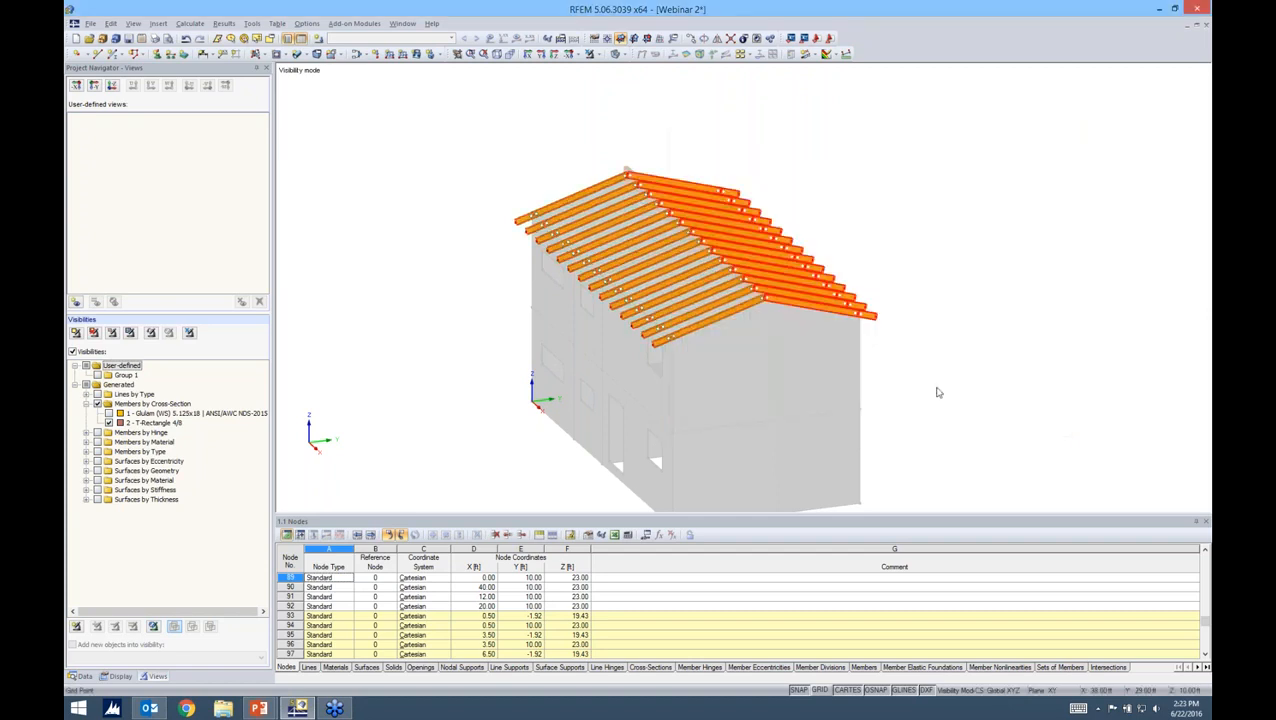
# Cancel the visibility mode to show the whole building and switch it to the wireframe display model.
pyautogui.keyDown('ctrl'); pyautogui.moveTo(940, 330); pyautogui.dragTo(746, 375, button='middle'); pyautogui.keyUp('ctrl')
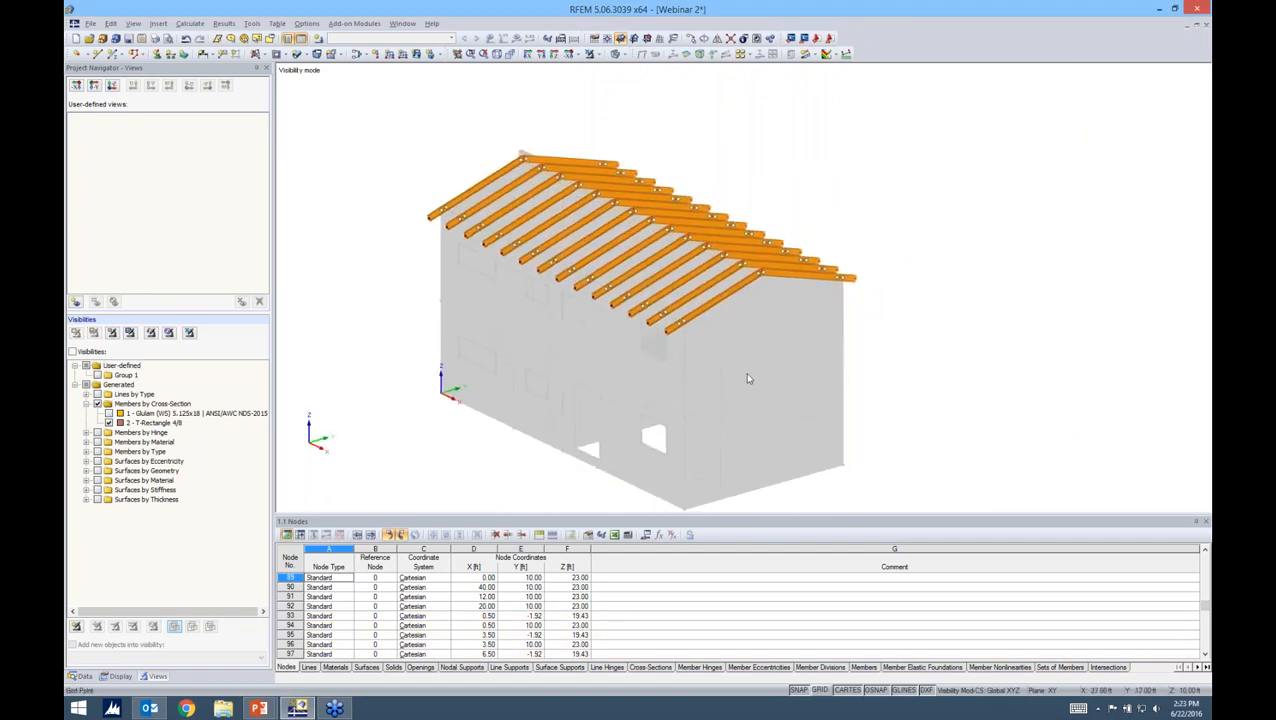
pyautogui.click(591, 54)
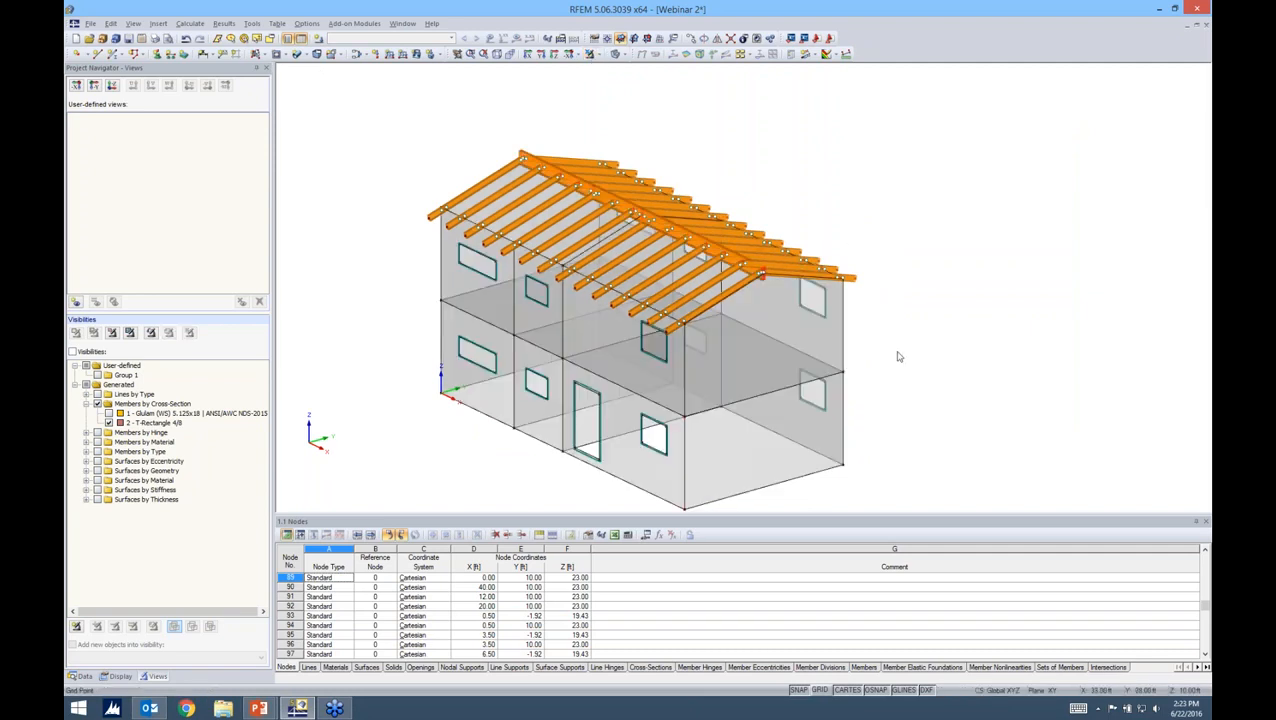
pyautogui.keyDown('ctrl'); pyautogui.moveTo(908, 332); pyautogui.dragTo(951, 338, button='middle'); pyautogui.keyUp('ctrl')
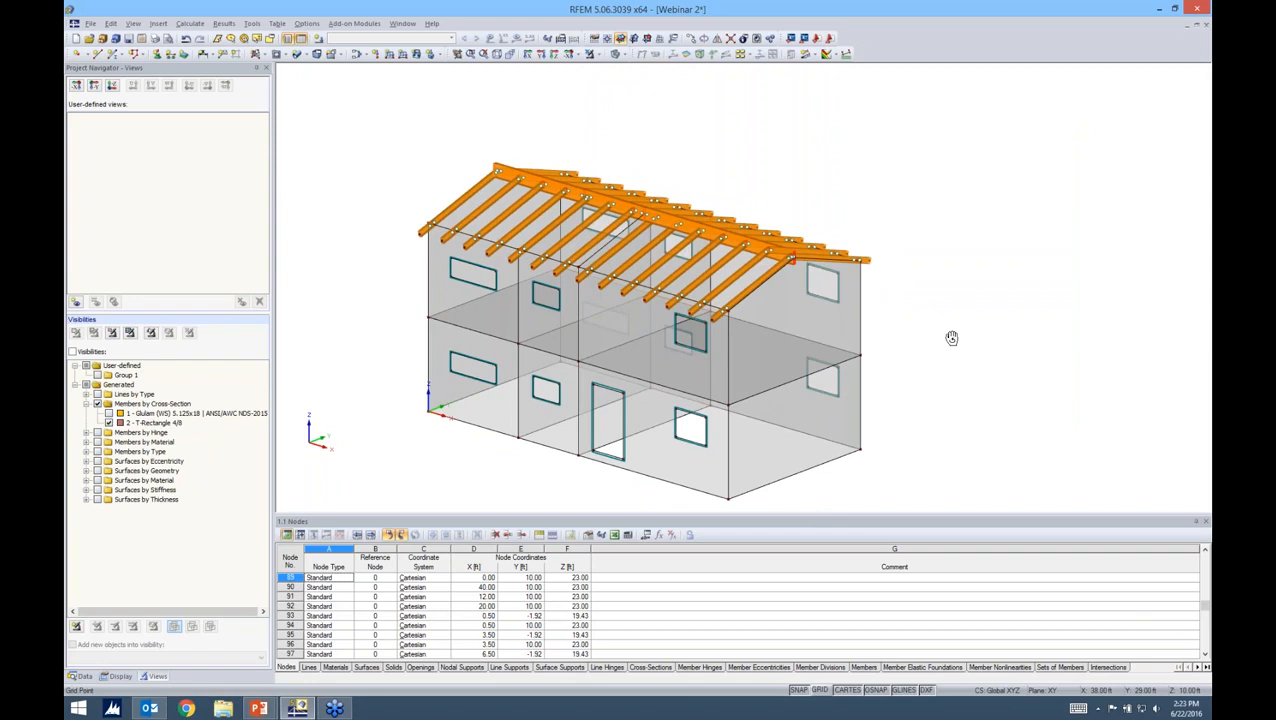
pyautogui.scroll(-1, 952, 336)
pyautogui.keyDown('ctrl'); pyautogui.moveTo(952, 336); pyautogui.dragTo(950, 316, button='middle'); pyautogui.keyUp('ctrl')
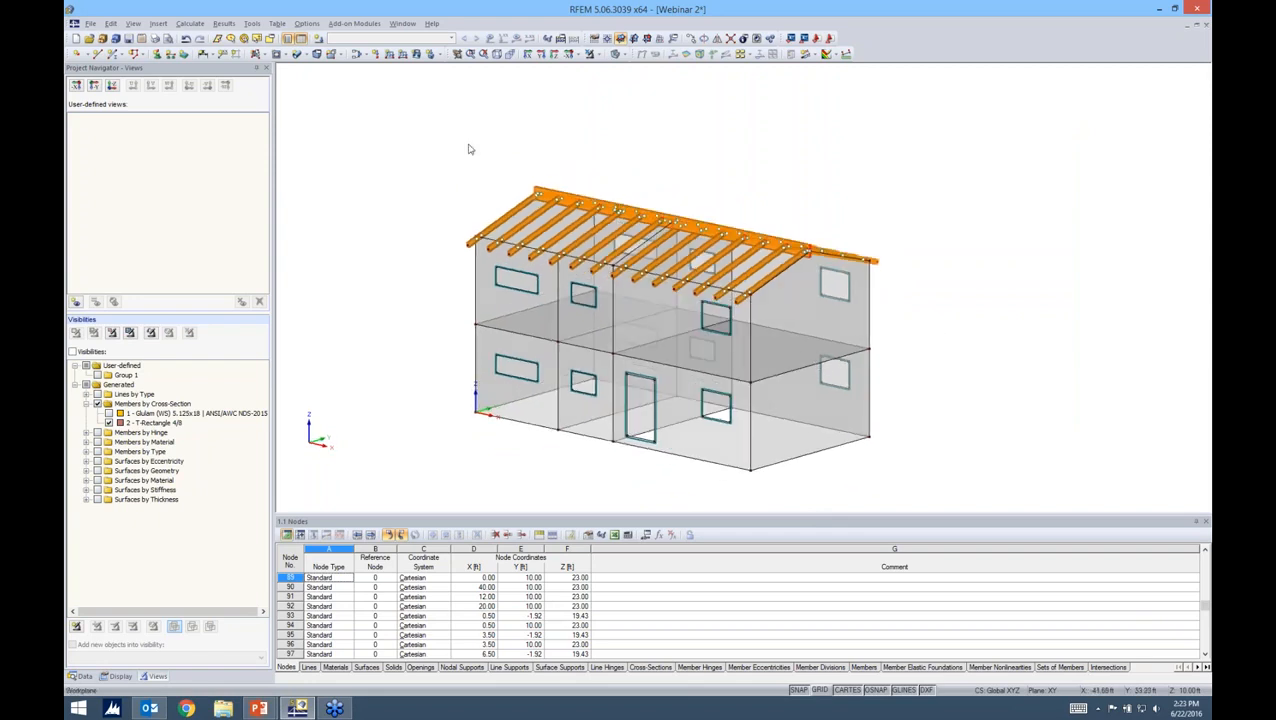
pyautogui.click(617, 54)
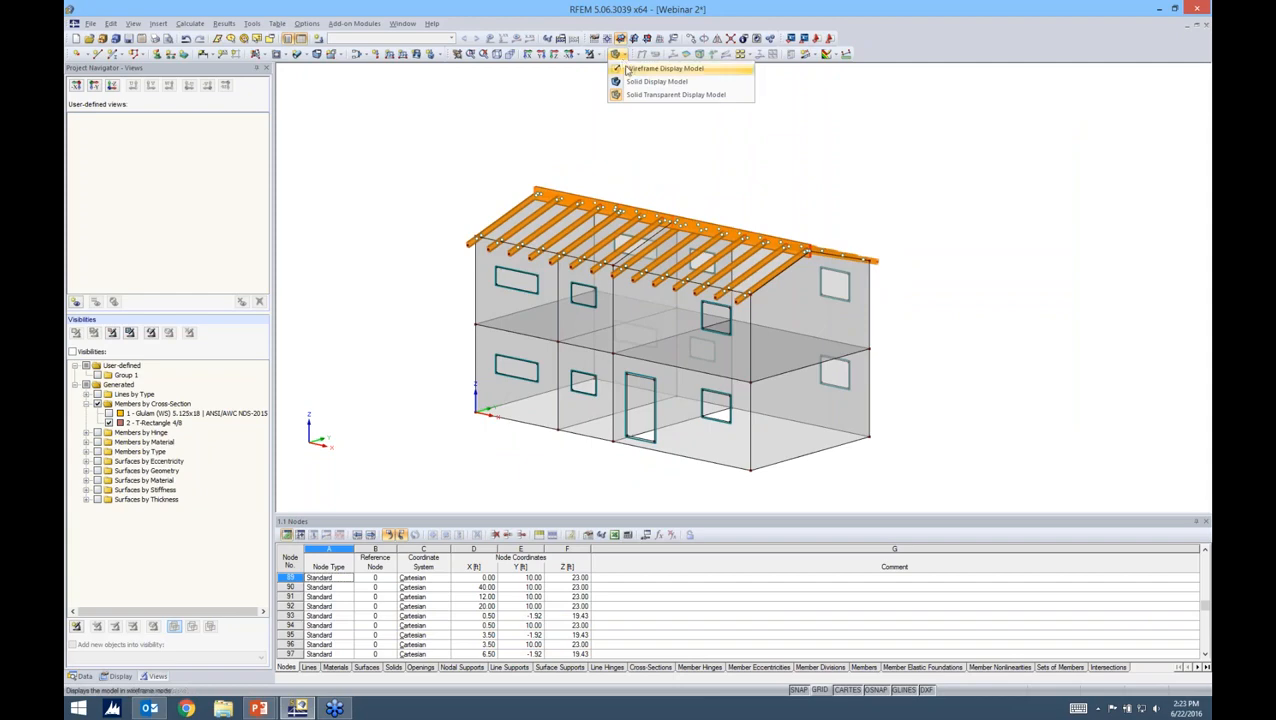
pyautogui.click(627, 69)
# Isolate the upper floor surface at the building's end, showing only that selected object.
pyautogui.keyDown('ctrl'); pyautogui.moveTo(712, 157); pyautogui.dragTo(824, 393, button='middle'); pyautogui.keyUp('ctrl')
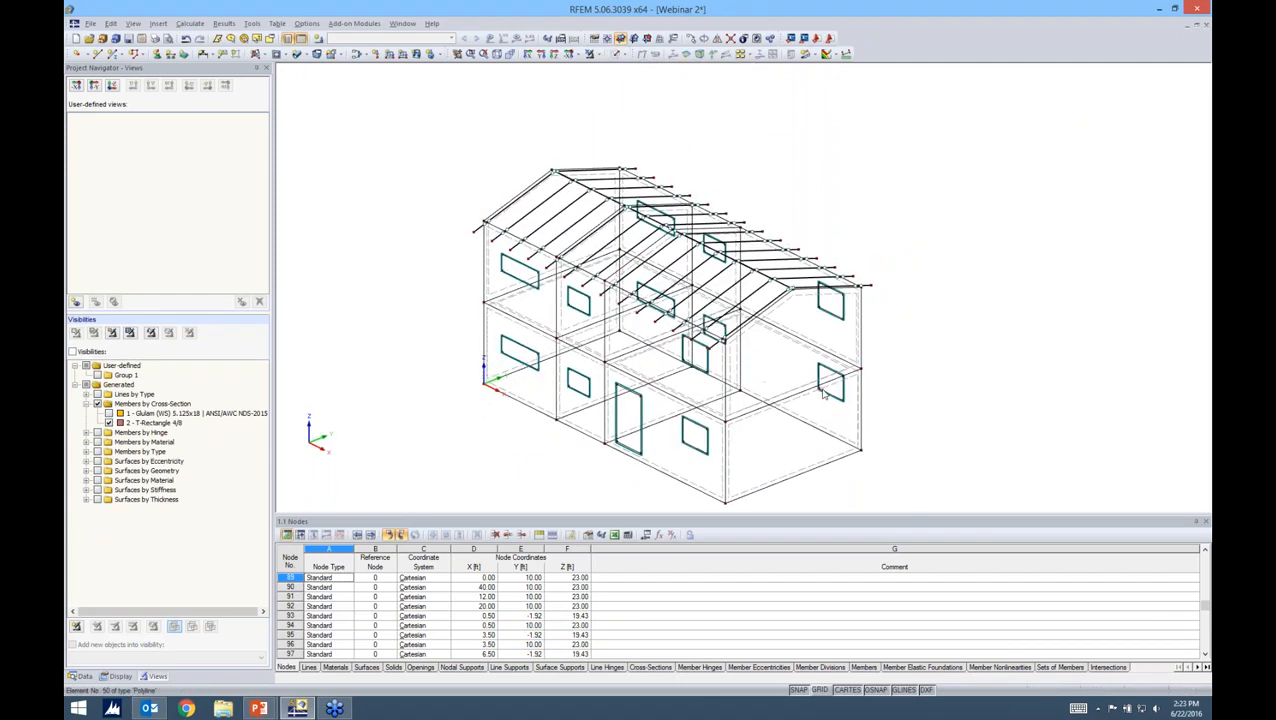
pyautogui.scroll(3, 824, 393)
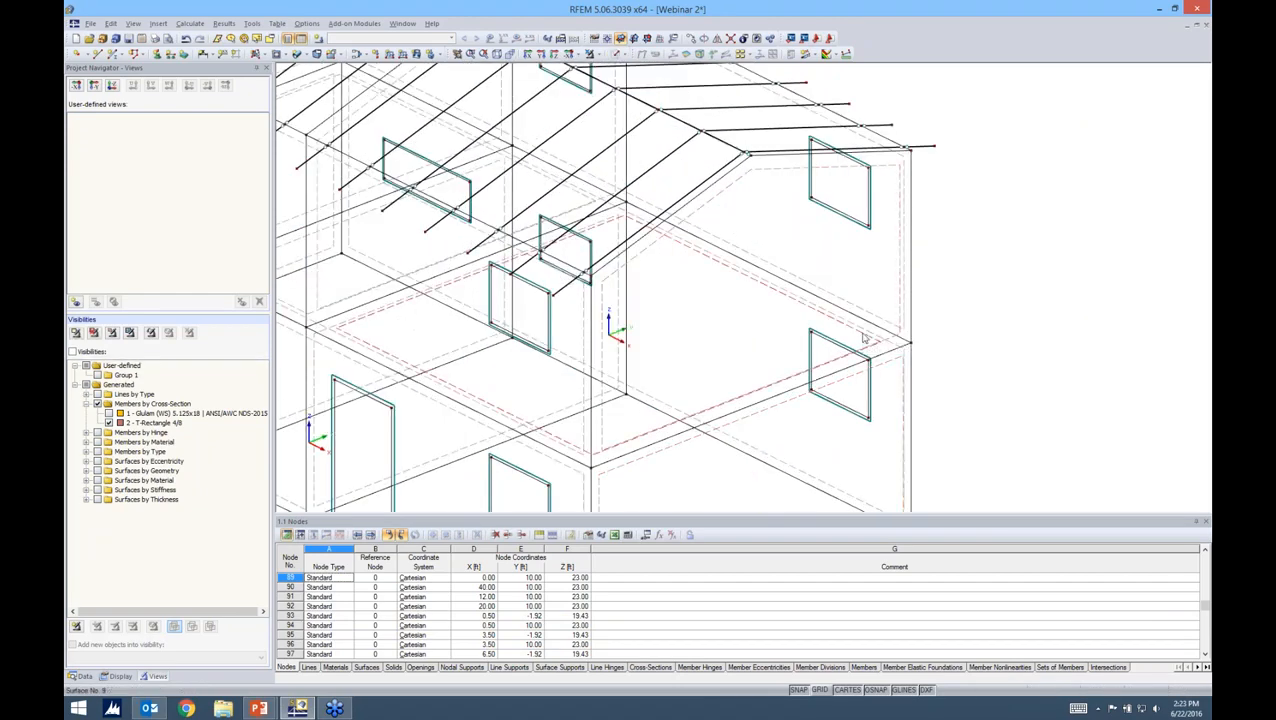
pyautogui.click(591, 54)
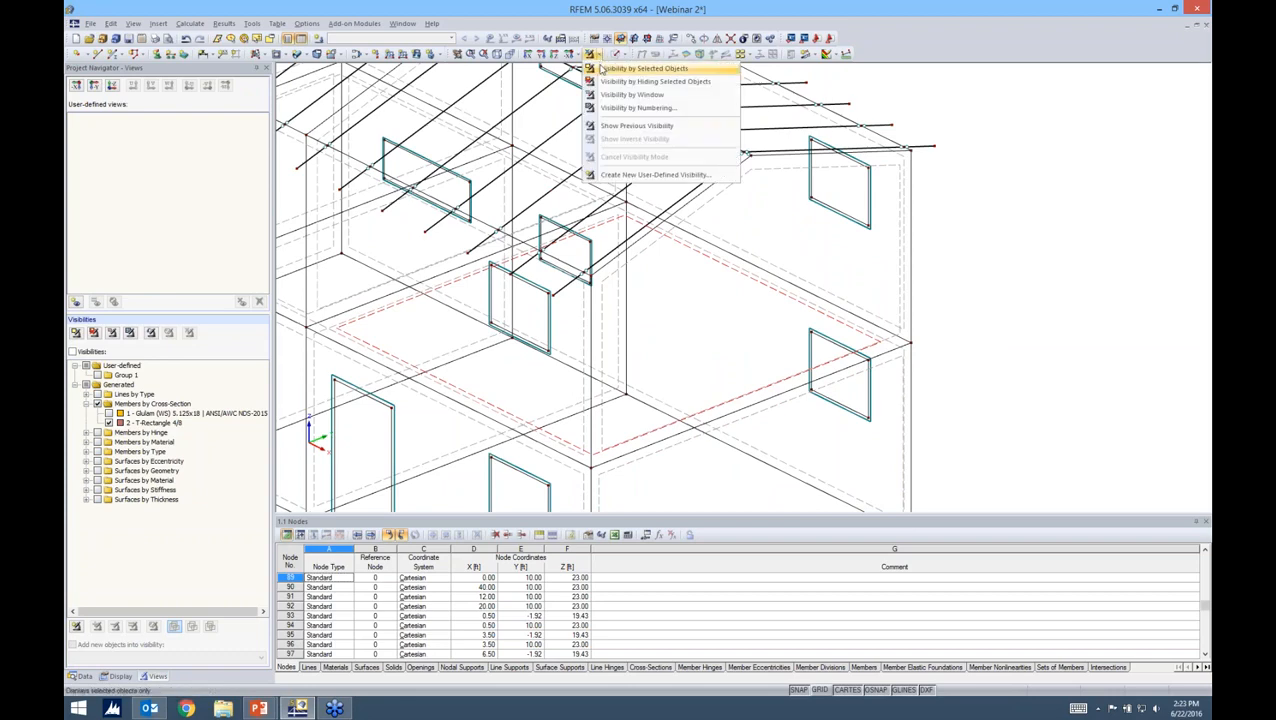
pyautogui.click(604, 69)
pyautogui.keyDown('ctrl'); pyautogui.moveTo(802, 365); pyautogui.dragTo(706, 419, button='middle'); pyautogui.keyUp('ctrl')
pyautogui.keyDown('ctrl'); pyautogui.moveTo(726, 330); pyautogui.dragTo(612, 358, button='middle'); pyautogui.keyUp('ctrl')
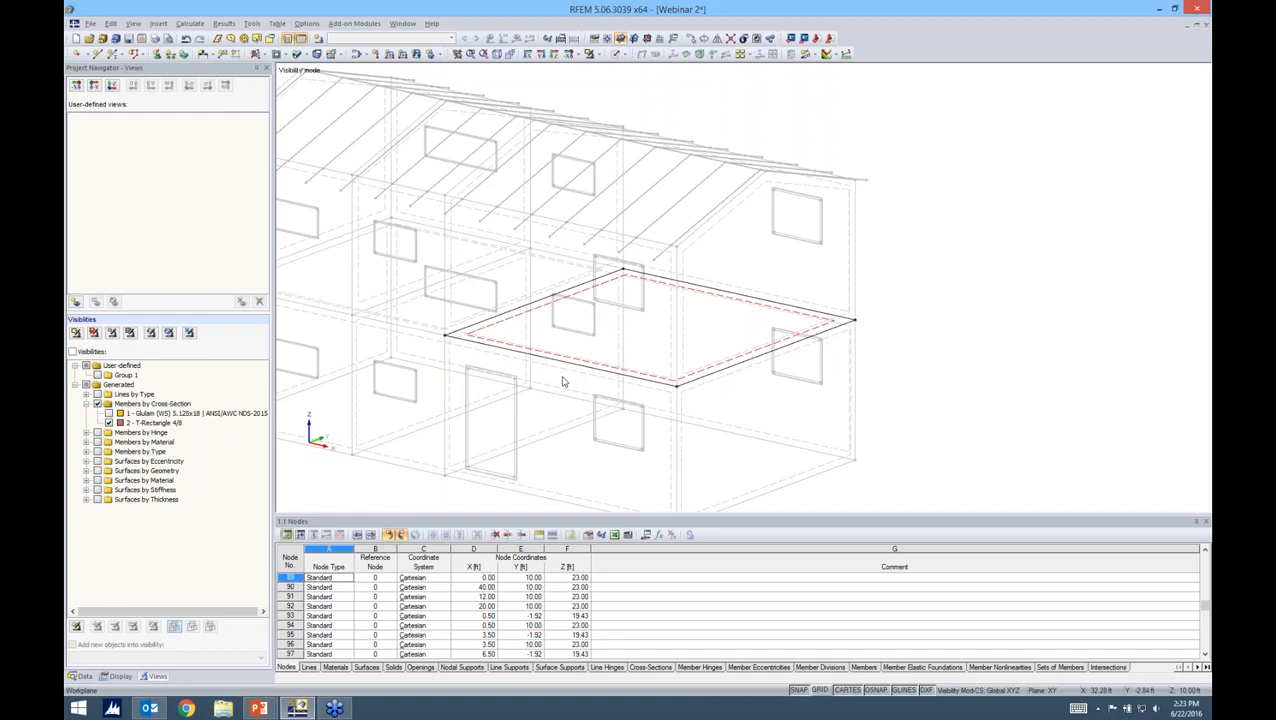
# Start a new beam member and give it the Glulam (WS) 5.5x19.5 cross-section from the standardized timber library.
pyautogui.click(113, 54)
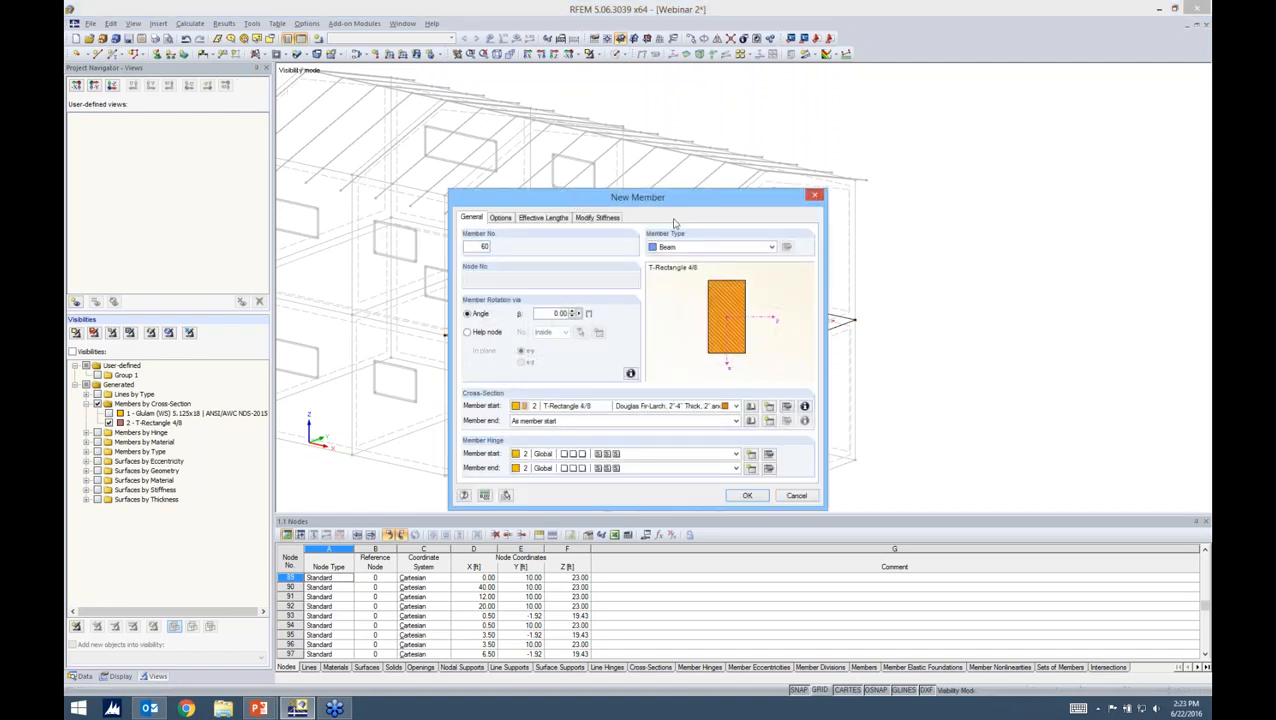
pyautogui.click(752, 405)
pyautogui.click(768, 416)
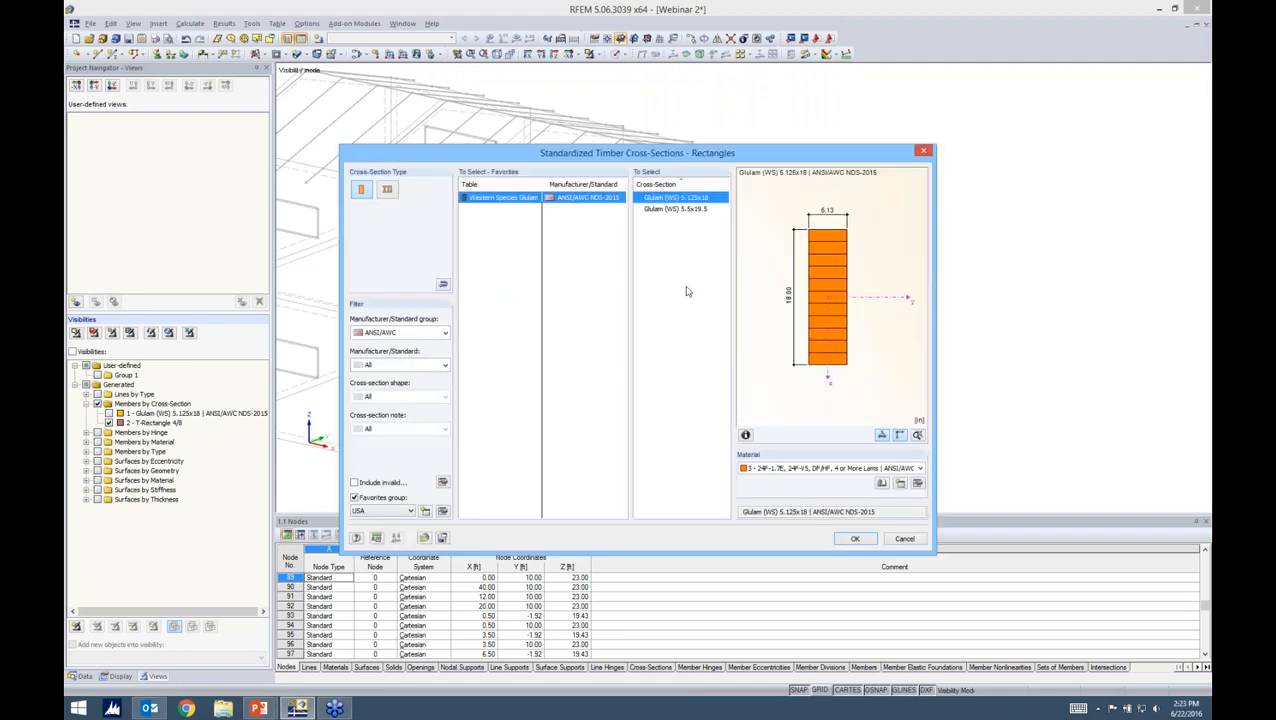
pyautogui.click(690, 209)
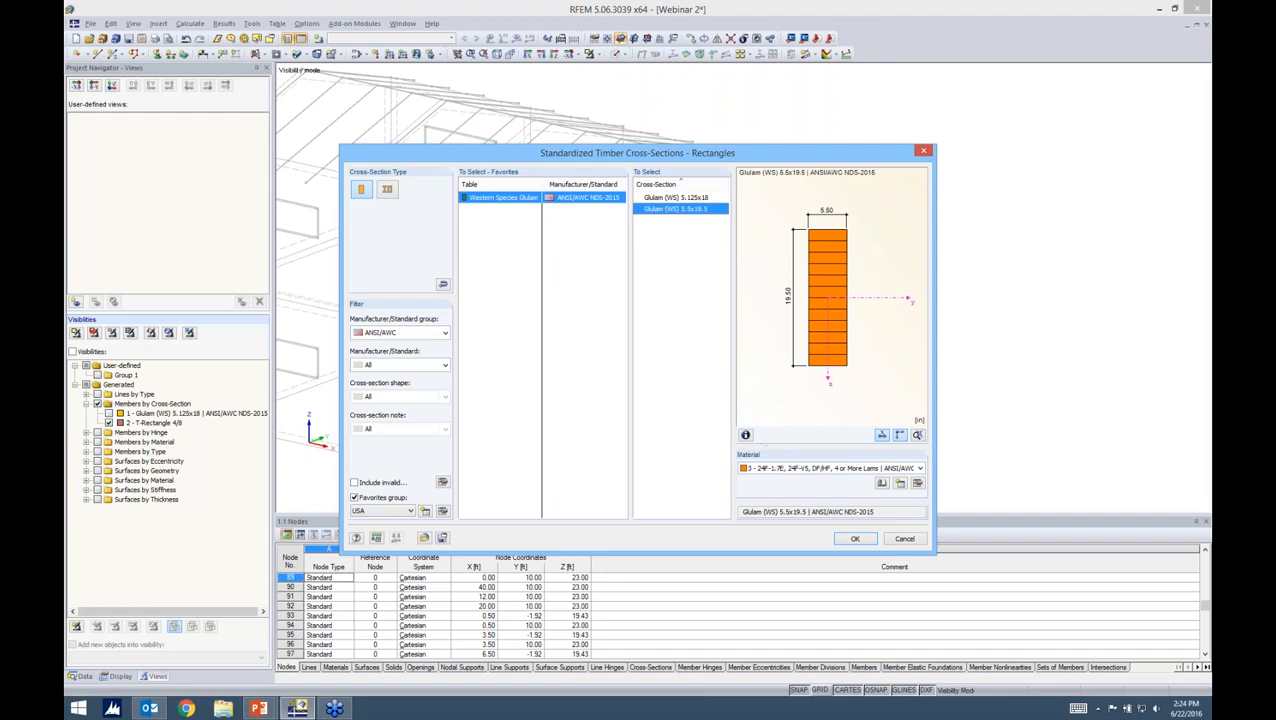
pyautogui.click(852, 540)
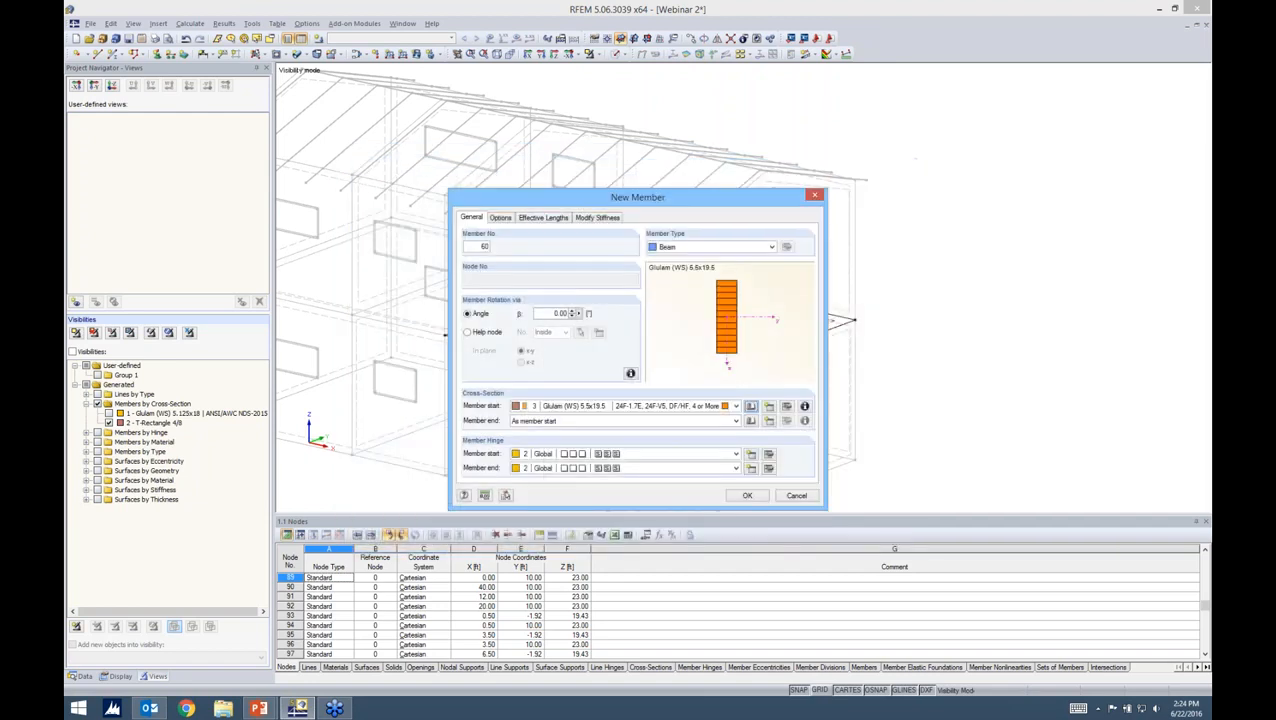
# Assign local member hinge 1 to both the start and the end of the new beam.
pyautogui.click(735, 454)
pyautogui.click(714, 477)
pyautogui.click(735, 468)
pyautogui.click(697, 490)
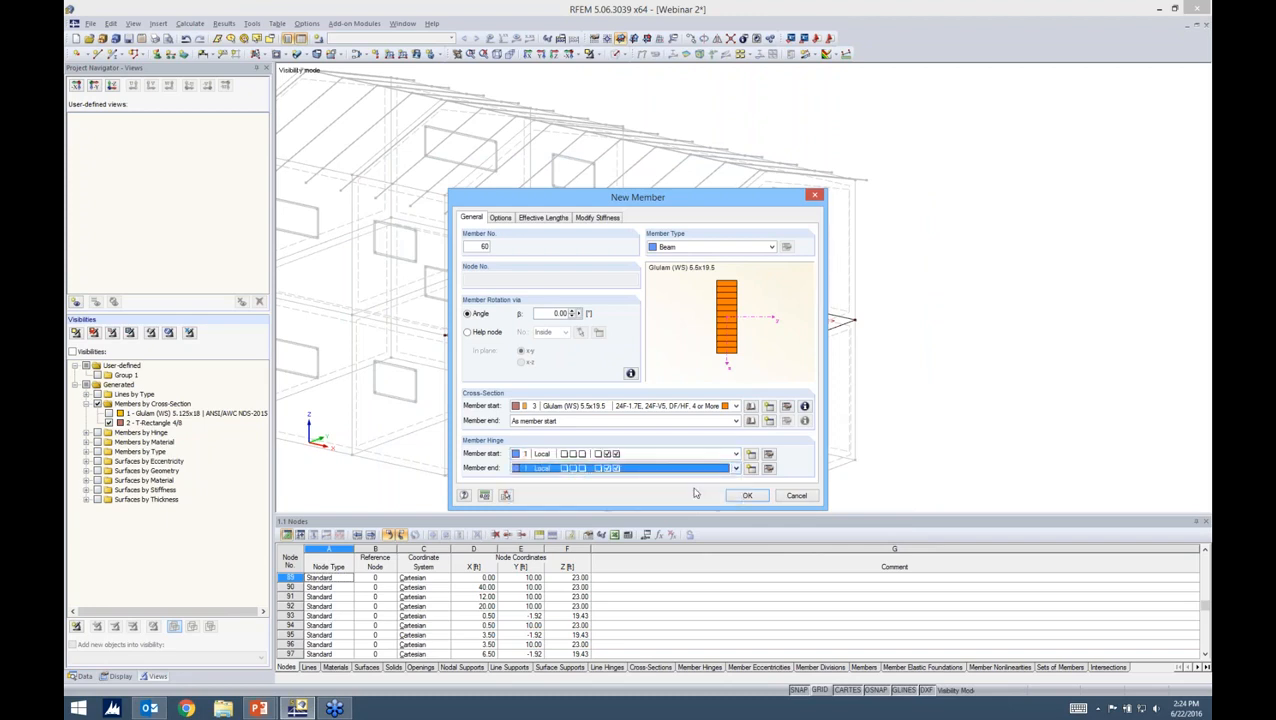
# Create a member eccentricity with bottom-centre cross-section alignment and a transverse offset from floor surface 9 with top-centre axis offset.
pyautogui.click(503, 219)
pyautogui.moveTo(555, 207); pyautogui.dragTo(813, 147)
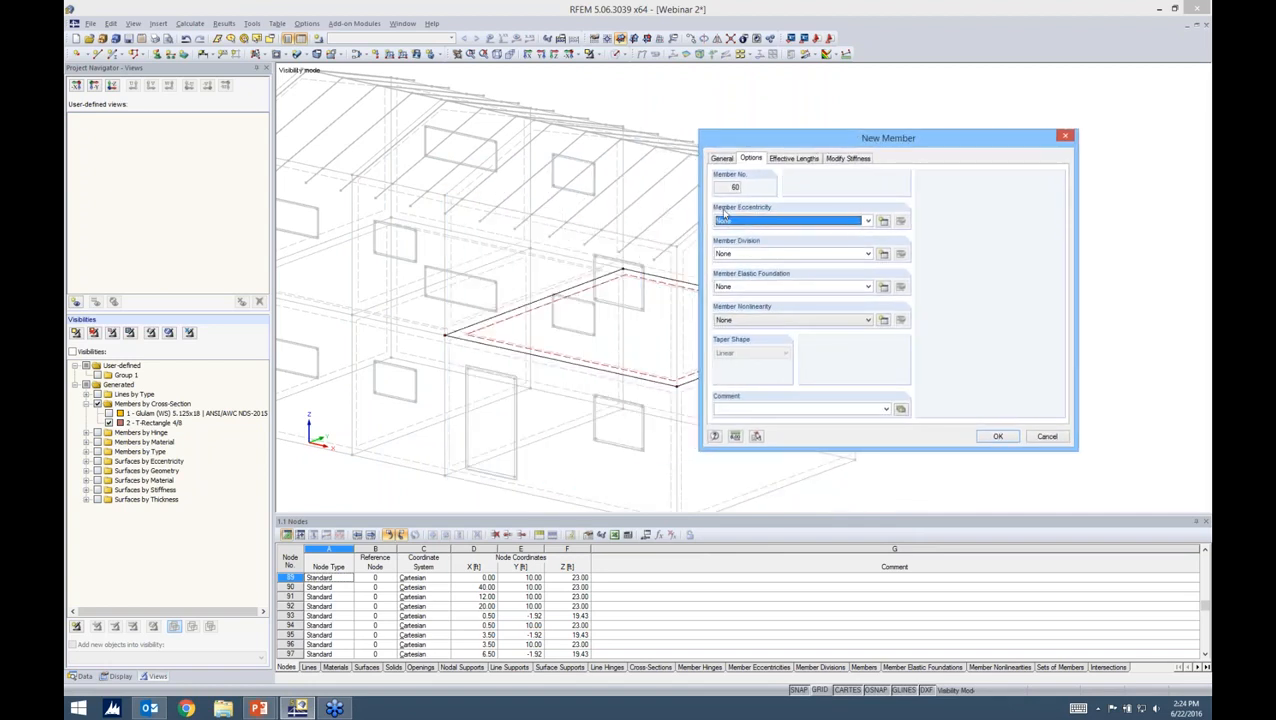
pyautogui.click(883, 220)
pyautogui.moveTo(791, 195); pyautogui.dragTo(1055, 162)
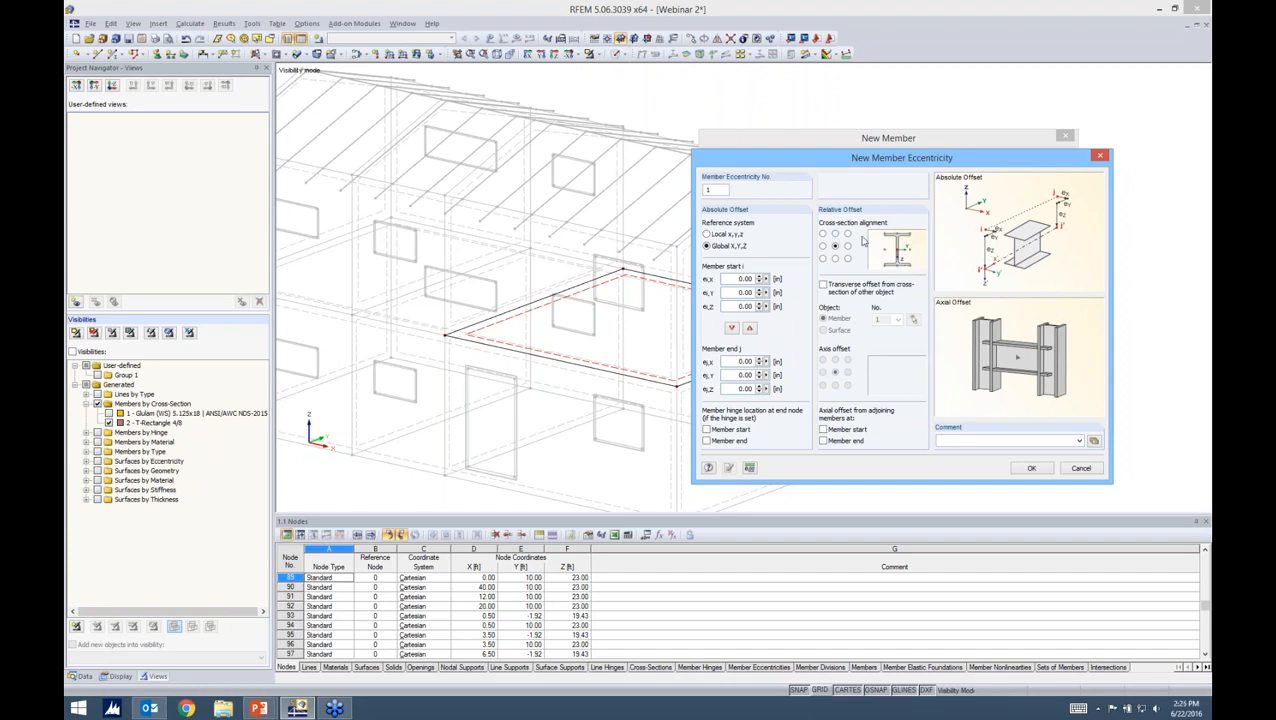
pyautogui.click(835, 259)
pyautogui.click(823, 285)
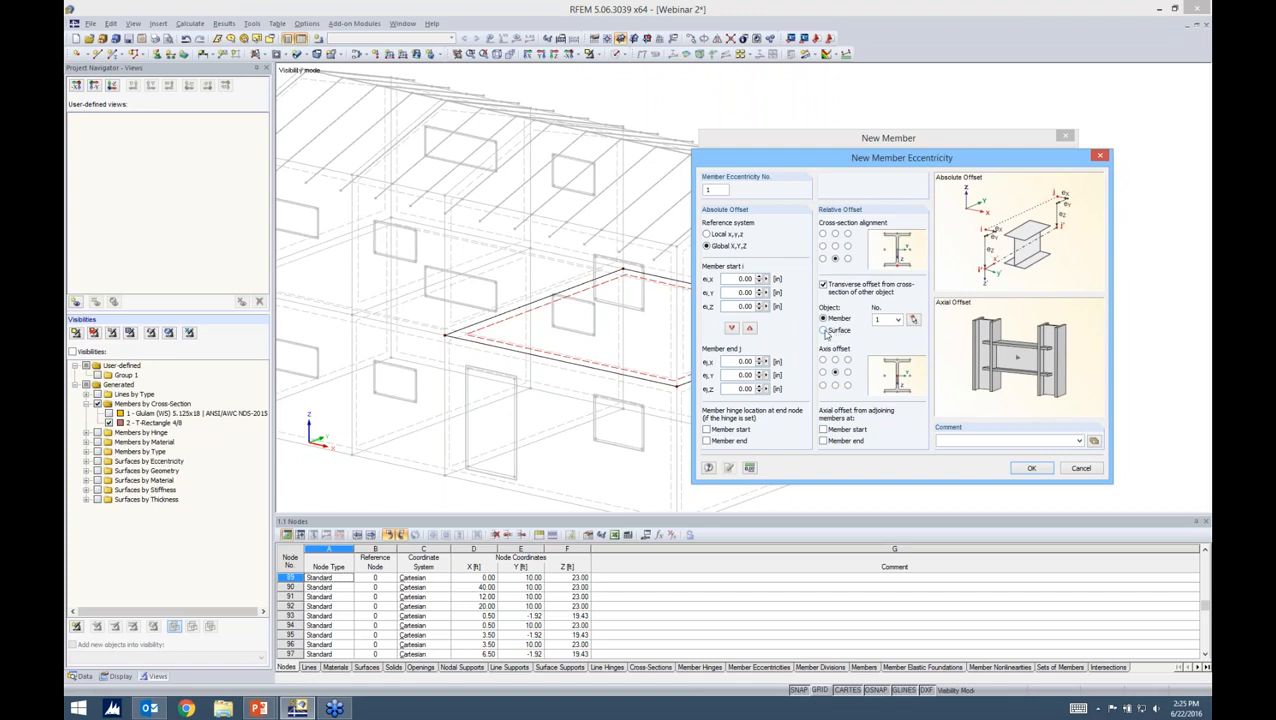
pyautogui.click(823, 331)
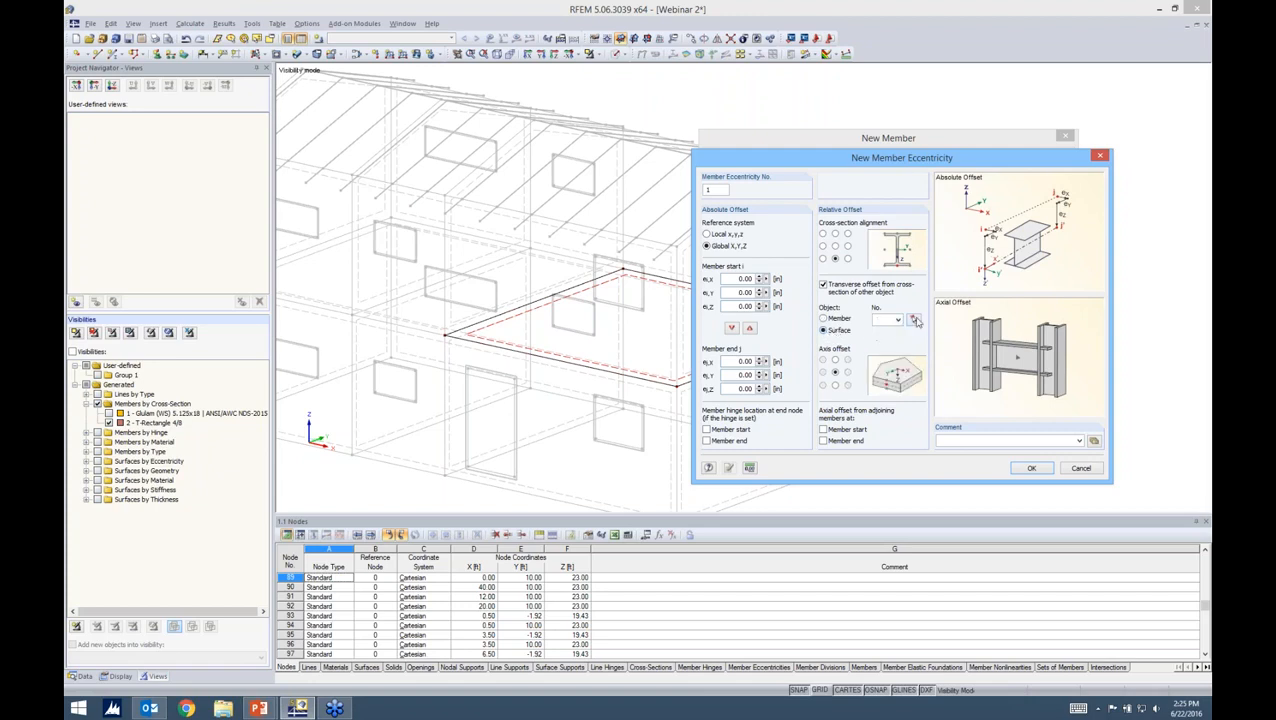
pyautogui.click(914, 320)
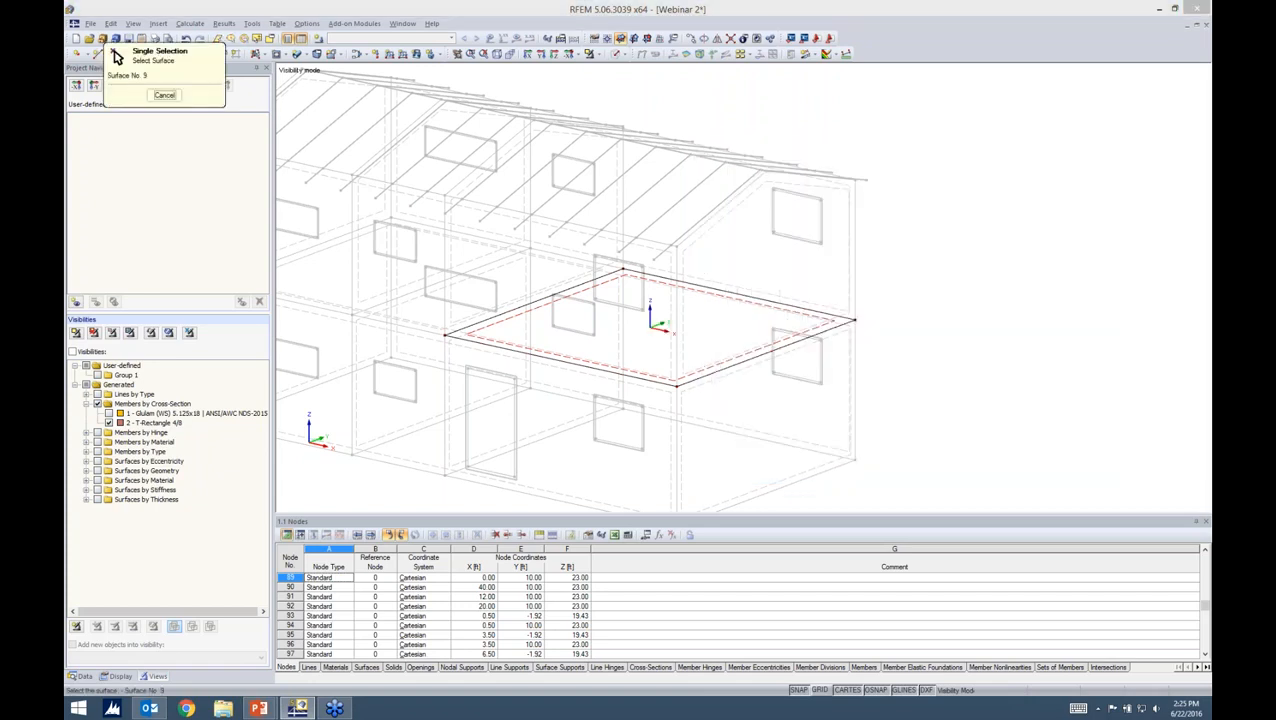
pyautogui.click(692, 377)
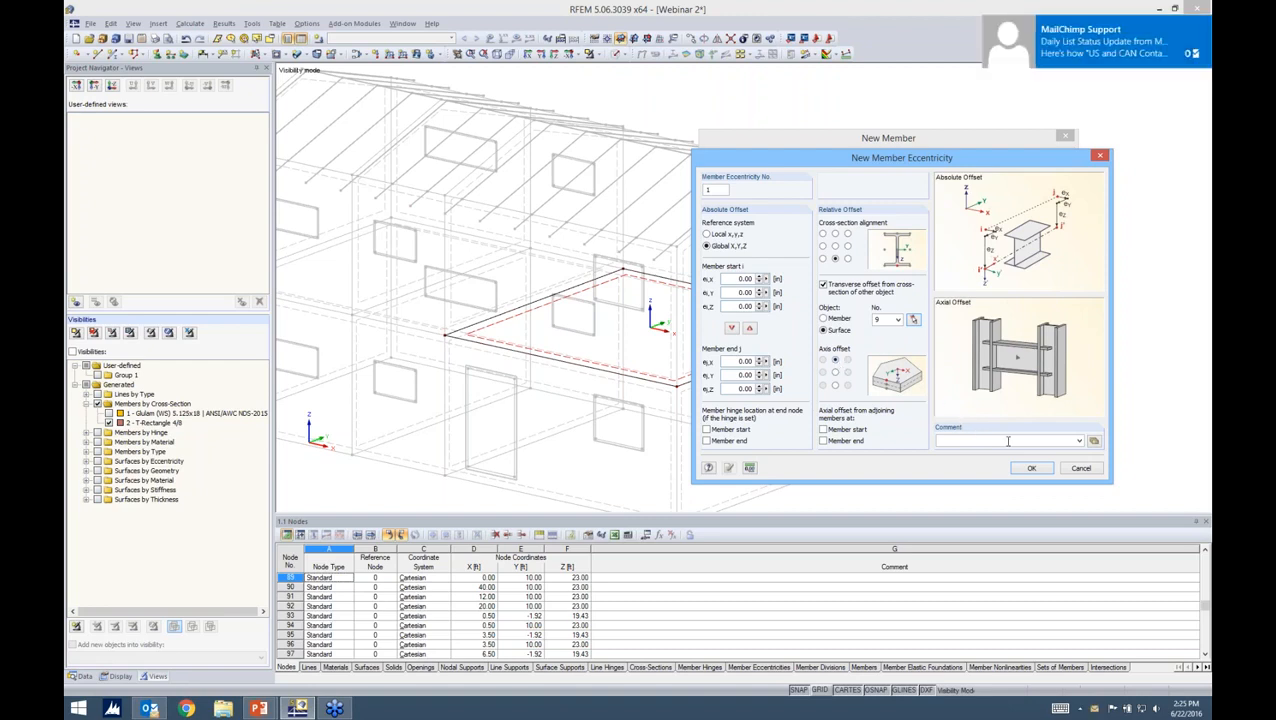
pyautogui.click(1024, 469)
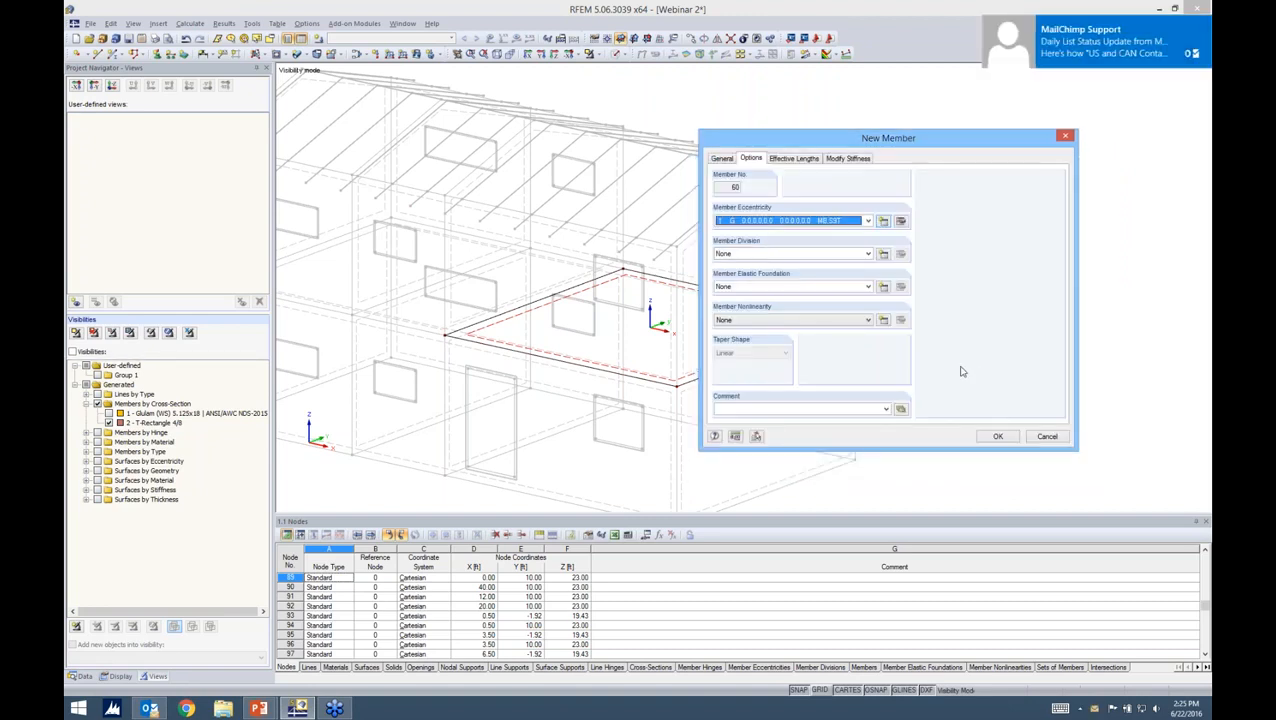
# Place the glulam beam across the isolated floor surface, from the edge midpoint at X 30, Y 0 to X 30, Y 20 ft.
pyautogui.click(997, 437)
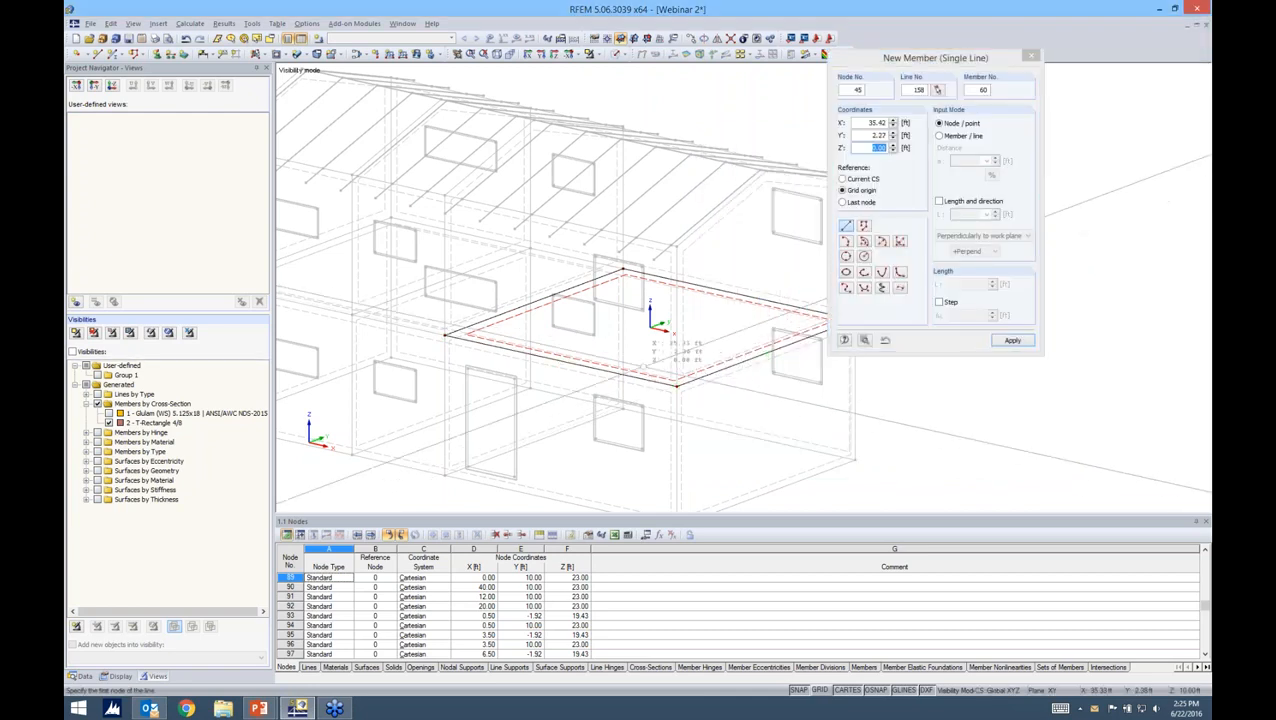
pyautogui.moveTo(641, 366); pyautogui.dragTo(621, 330, button='middle')
pyautogui.scroll(2, 597, 326)
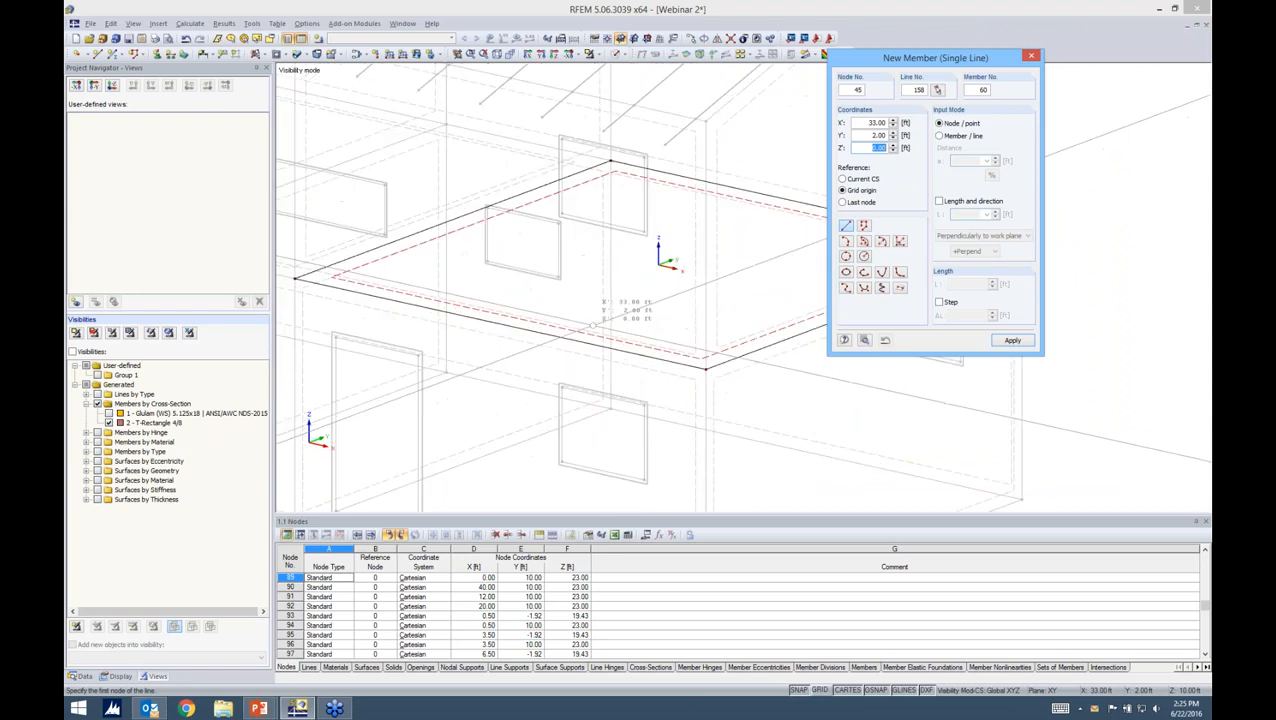
pyautogui.scroll(2, 590, 322)
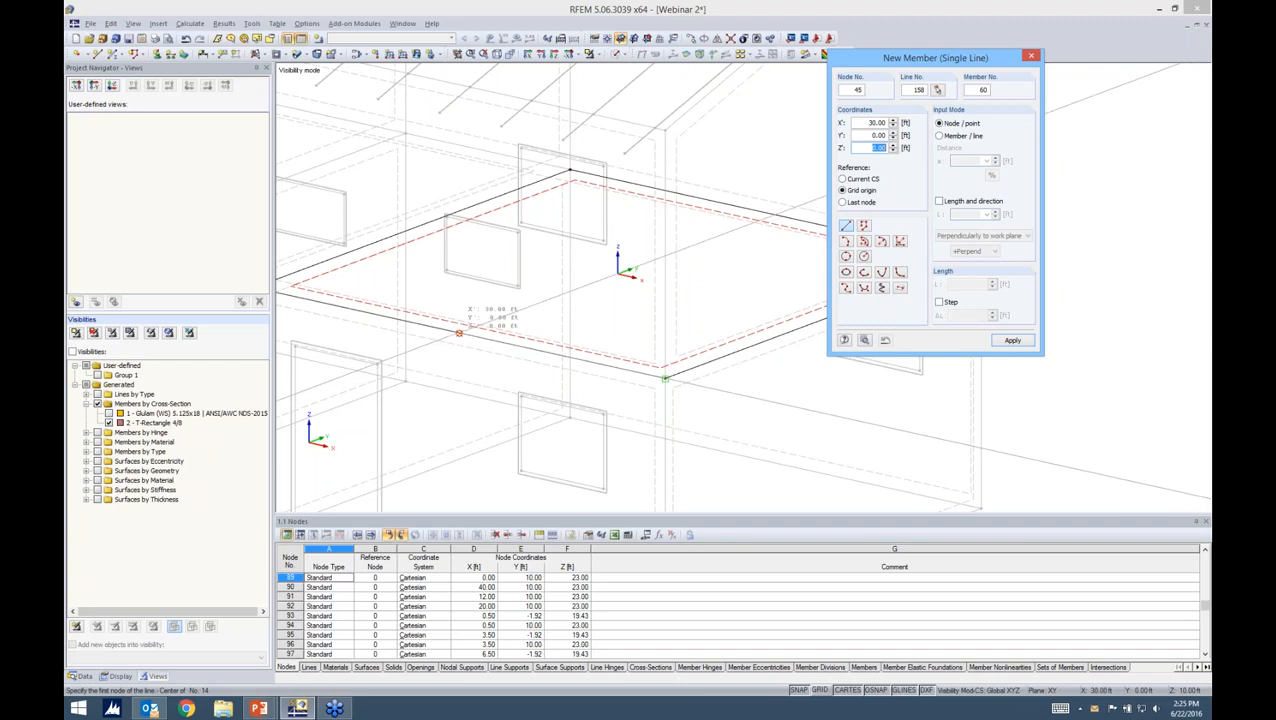
pyautogui.click(459, 333)
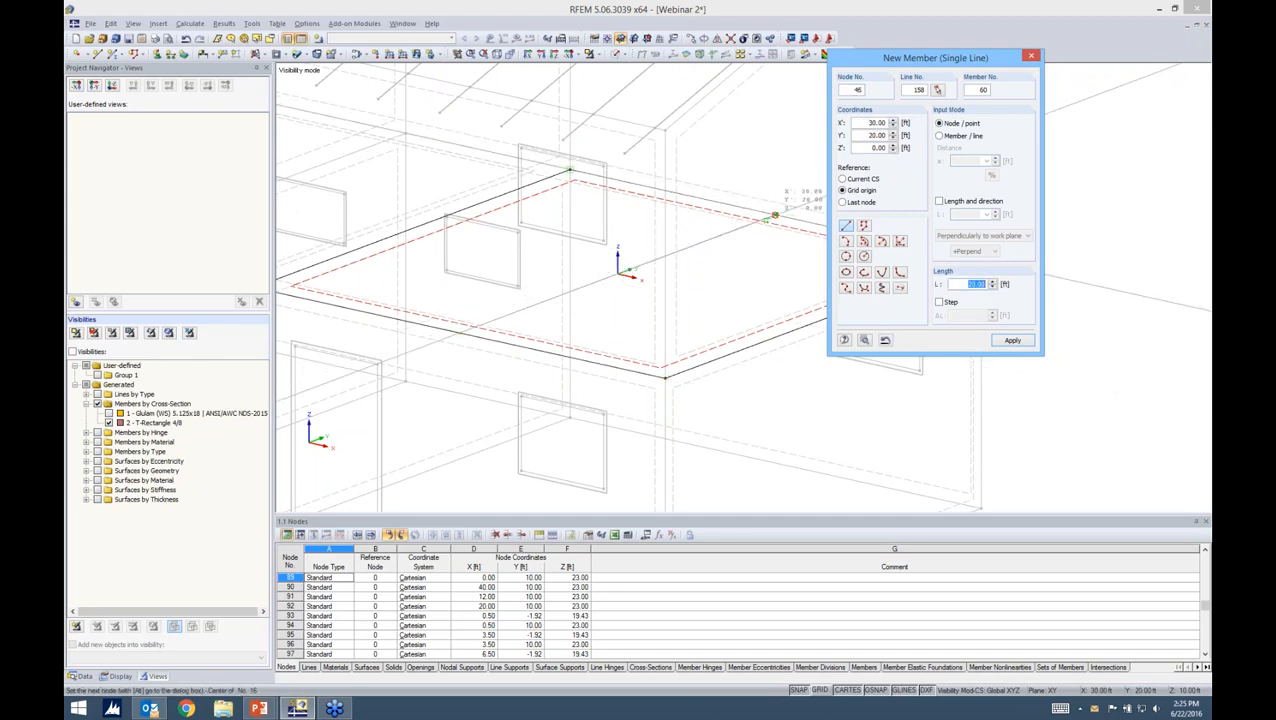
pyautogui.click(773, 215)
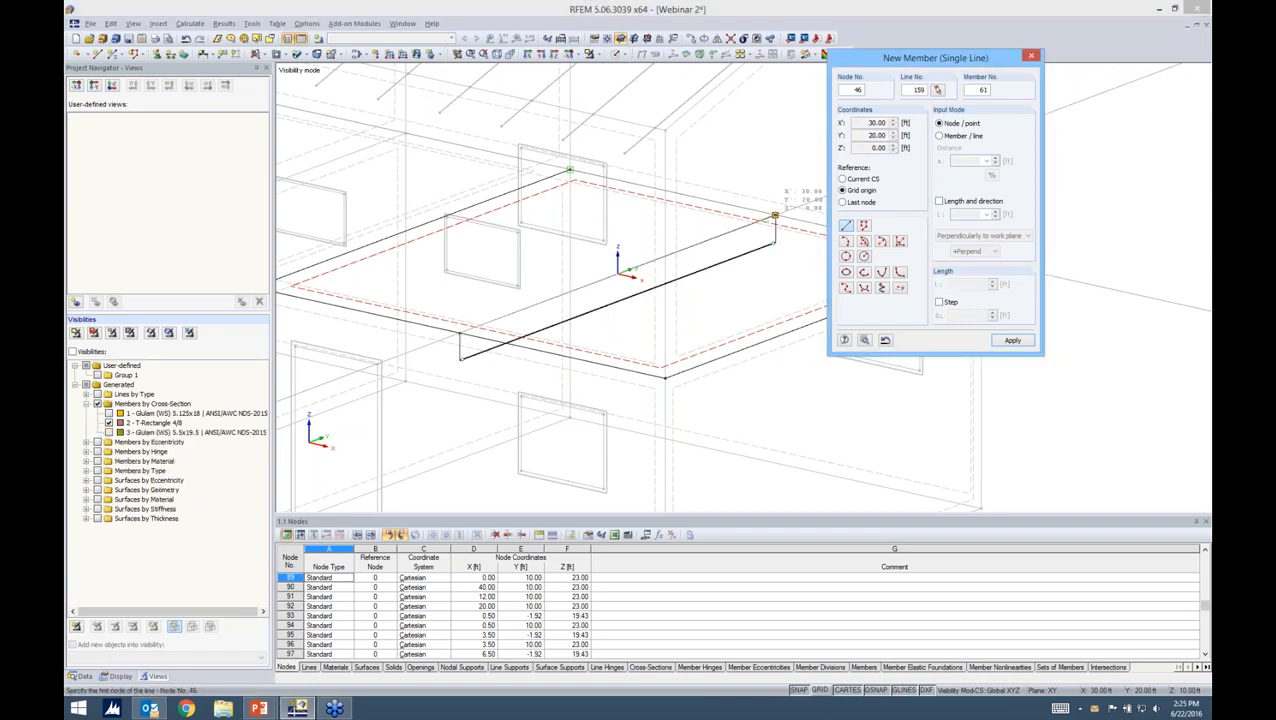
pyautogui.rightClick(929, 398)
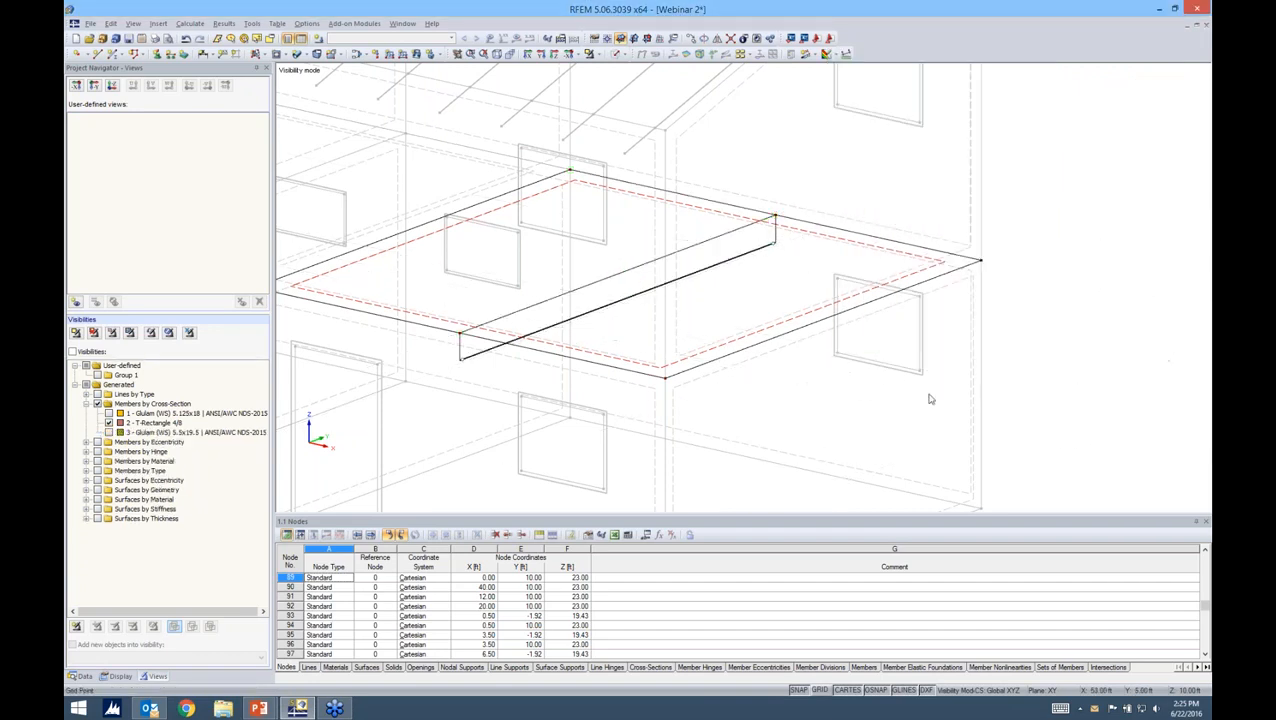
# Render the model as a transparent solid and inspect from the side how the glulam beam sits beneath the floor.
pyautogui.scroll(-1, 745, 355)
pyautogui.scroll(-1, 758, 351)
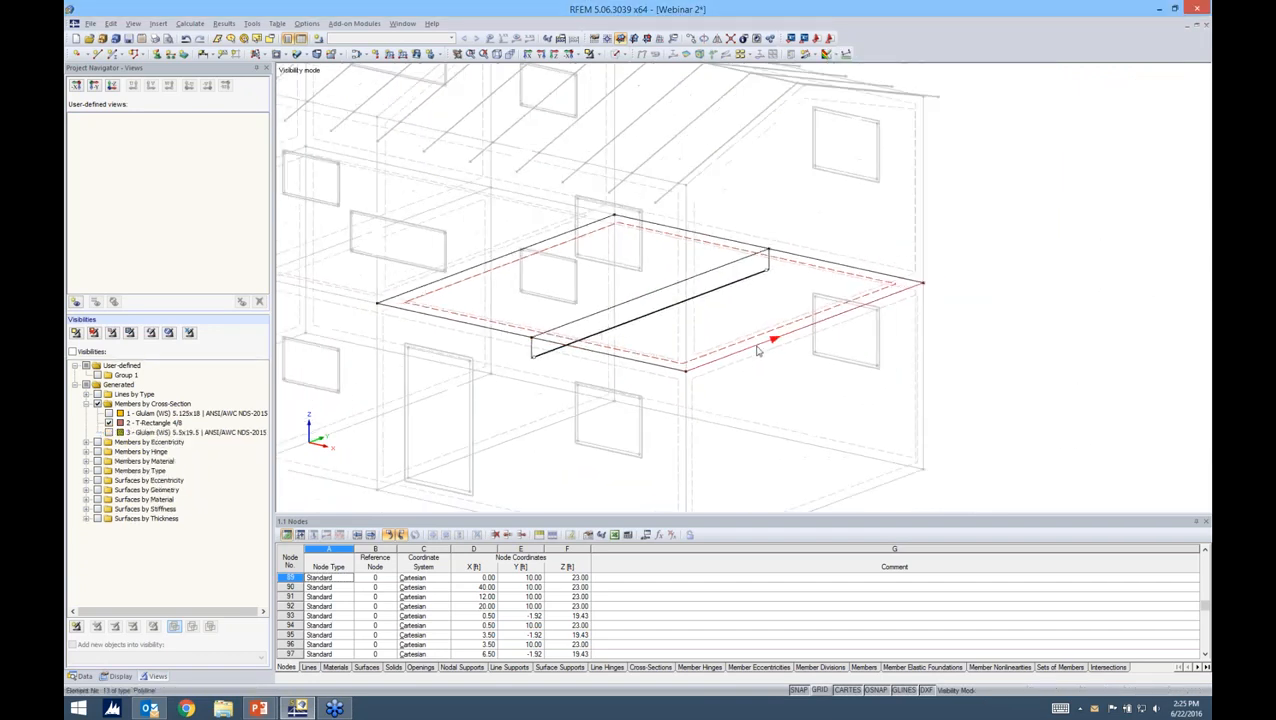
pyautogui.click(617, 55)
pyautogui.click(629, 95)
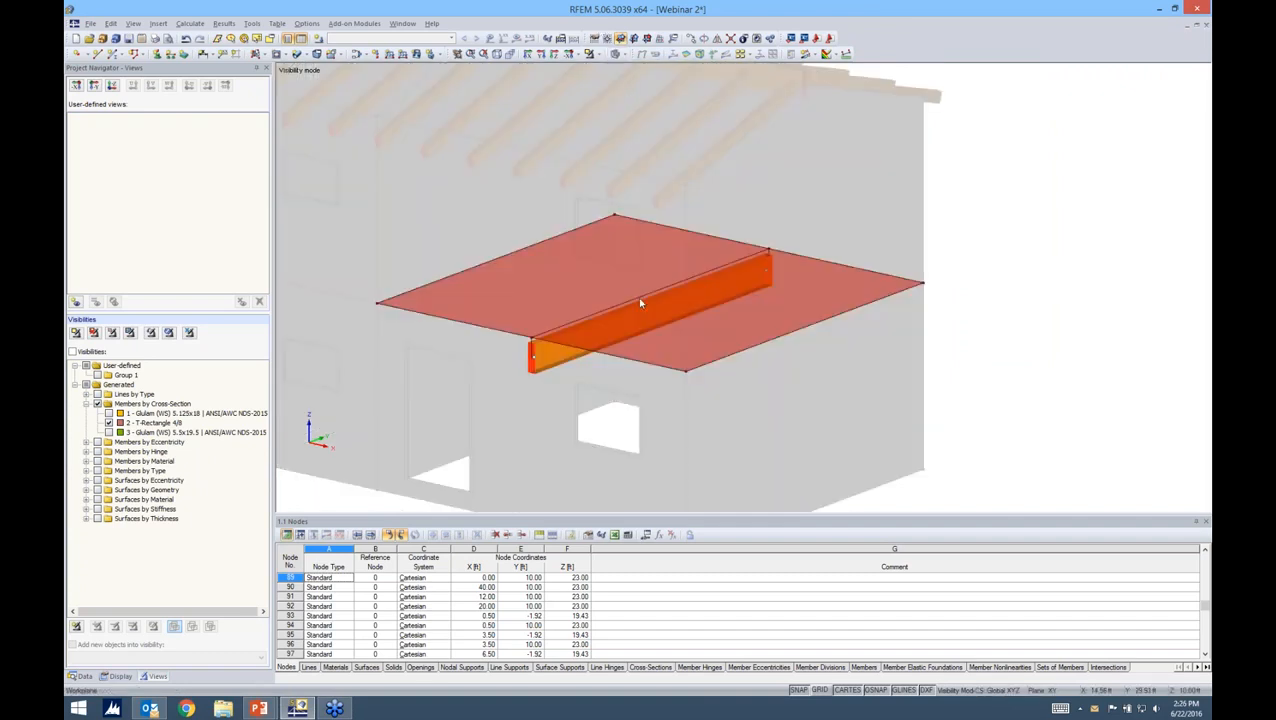
pyautogui.keyDown('ctrl'); pyautogui.moveTo(592, 425); pyautogui.dragTo(640, 340, button='middle'); pyautogui.keyUp('ctrl')
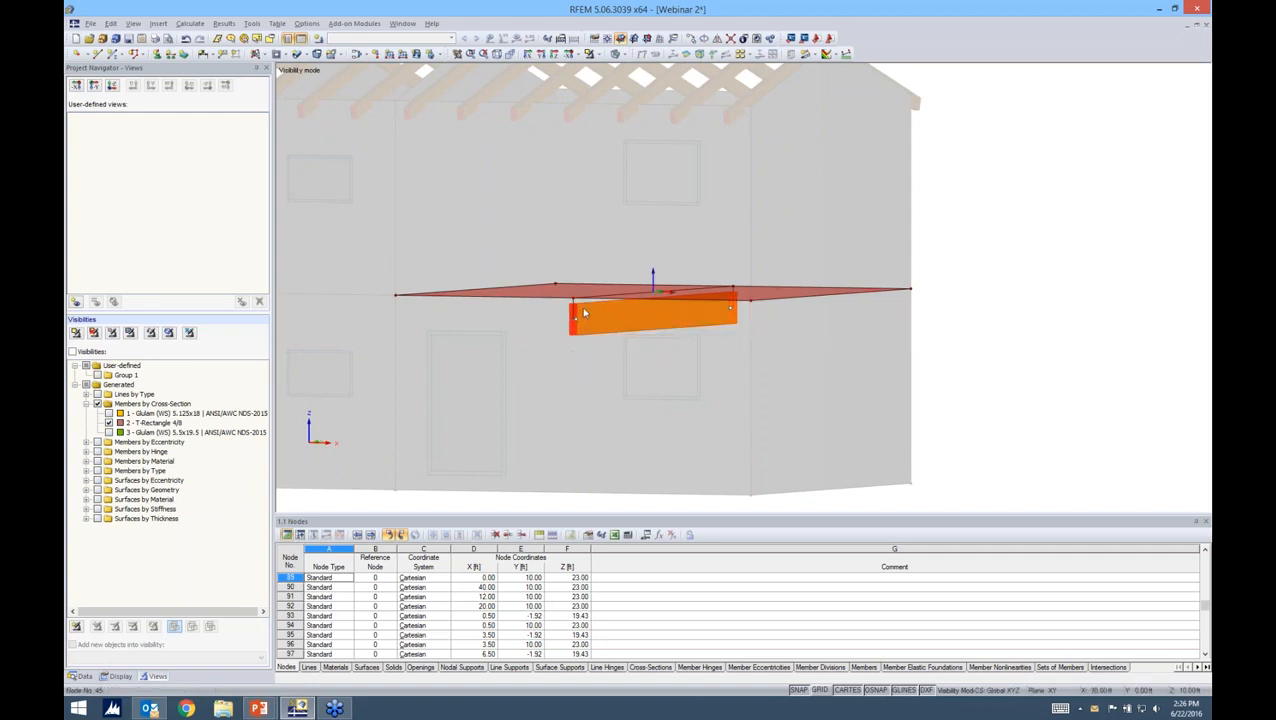
pyautogui.moveTo(604, 320)
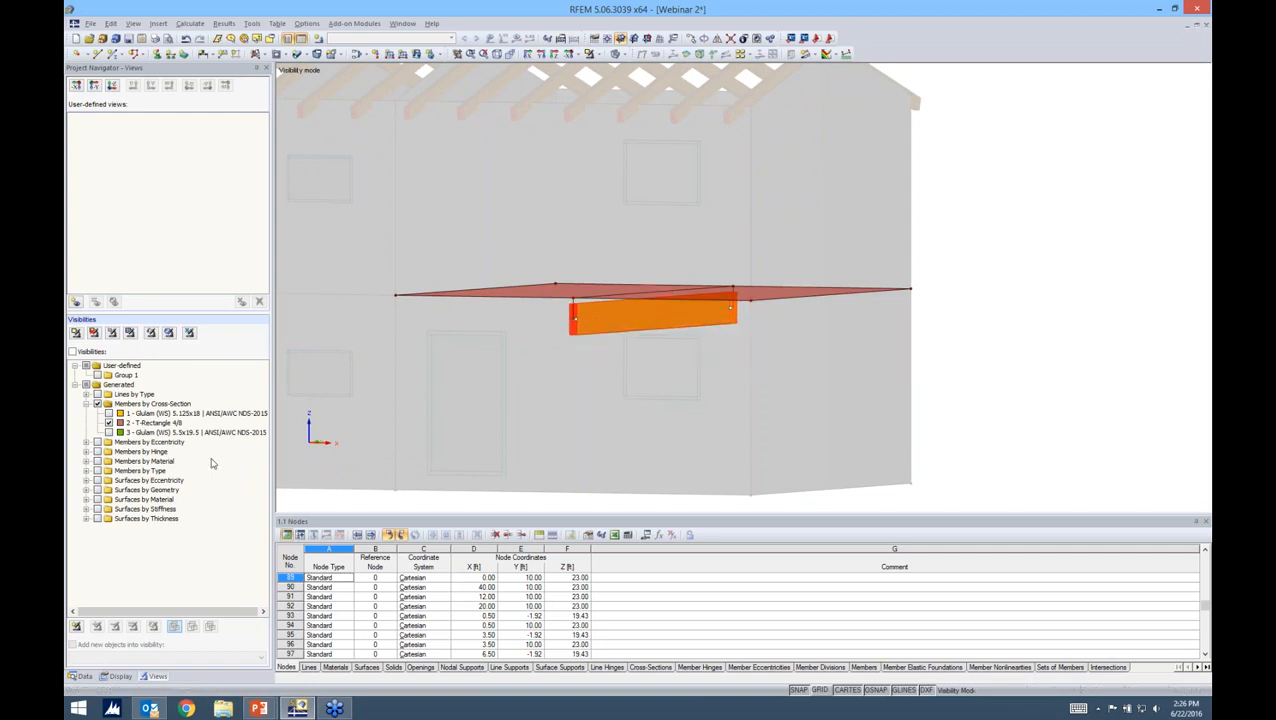
# Render the surfaces filled including thickness to inspect the floor above the beam, and return them to plain Filled.
pyautogui.click(117, 676)
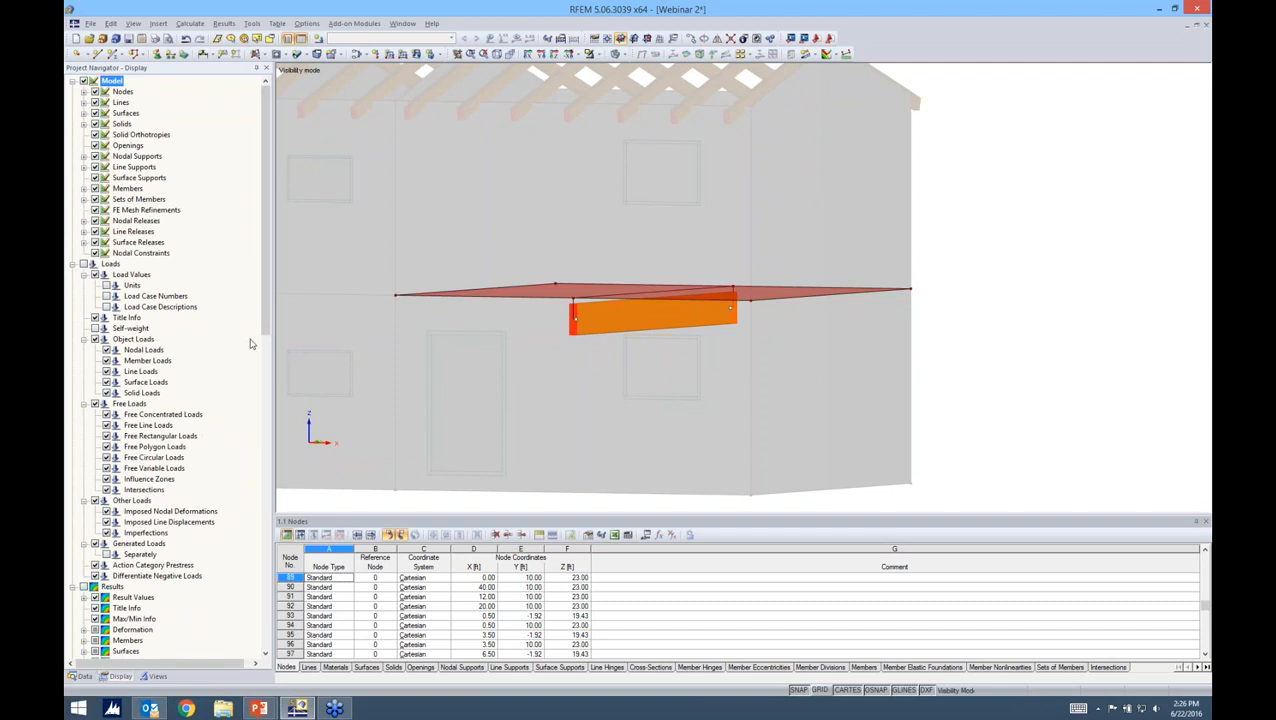
pyautogui.moveTo(254, 340); pyautogui.dragTo(252, 658)
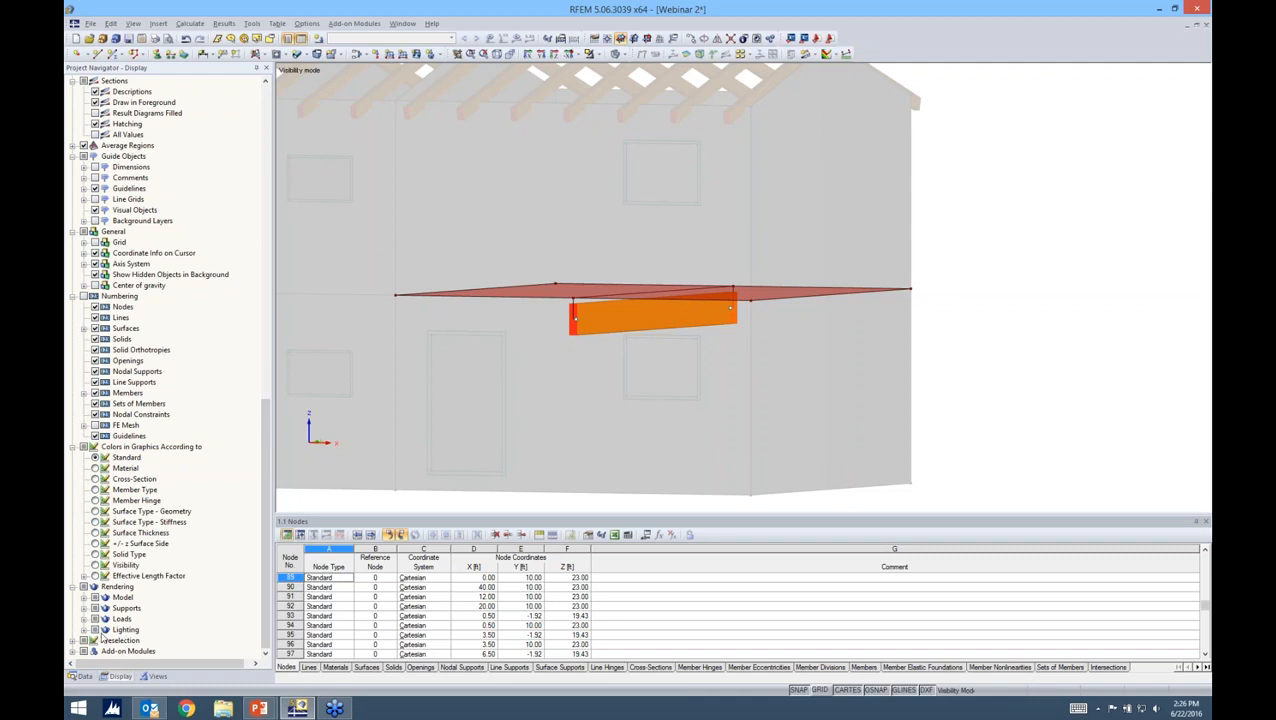
pyautogui.click(84, 597)
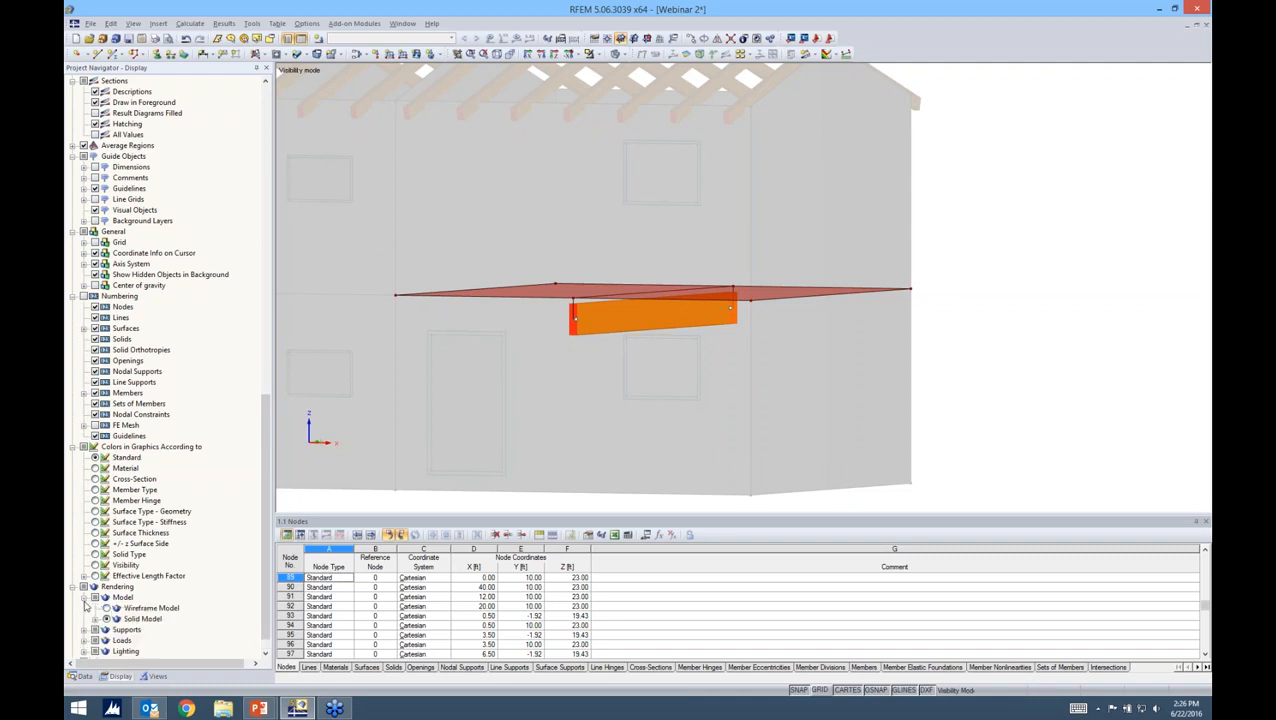
pyautogui.click(95, 619)
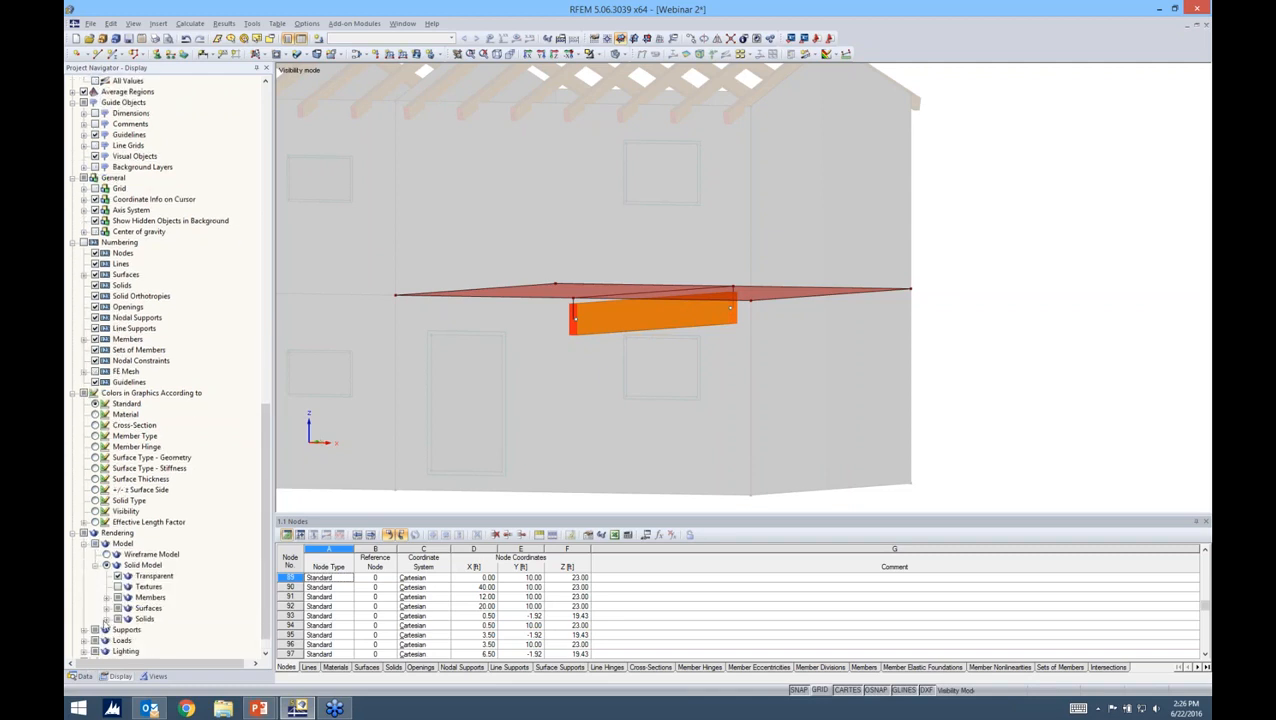
pyautogui.click(106, 608)
pyautogui.click(129, 640)
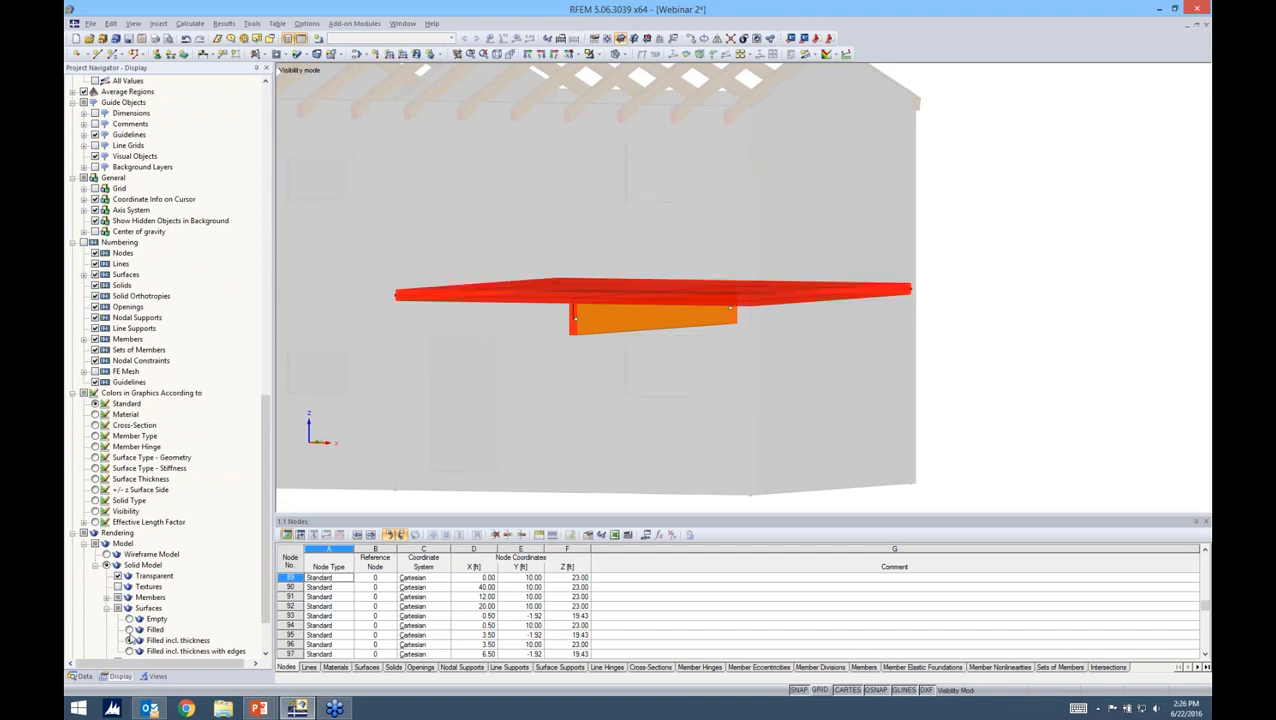
pyautogui.keyDown('ctrl'); pyautogui.moveTo(687, 365); pyautogui.dragTo(619, 378, button='middle'); pyautogui.keyUp('ctrl')
pyautogui.click(130, 629)
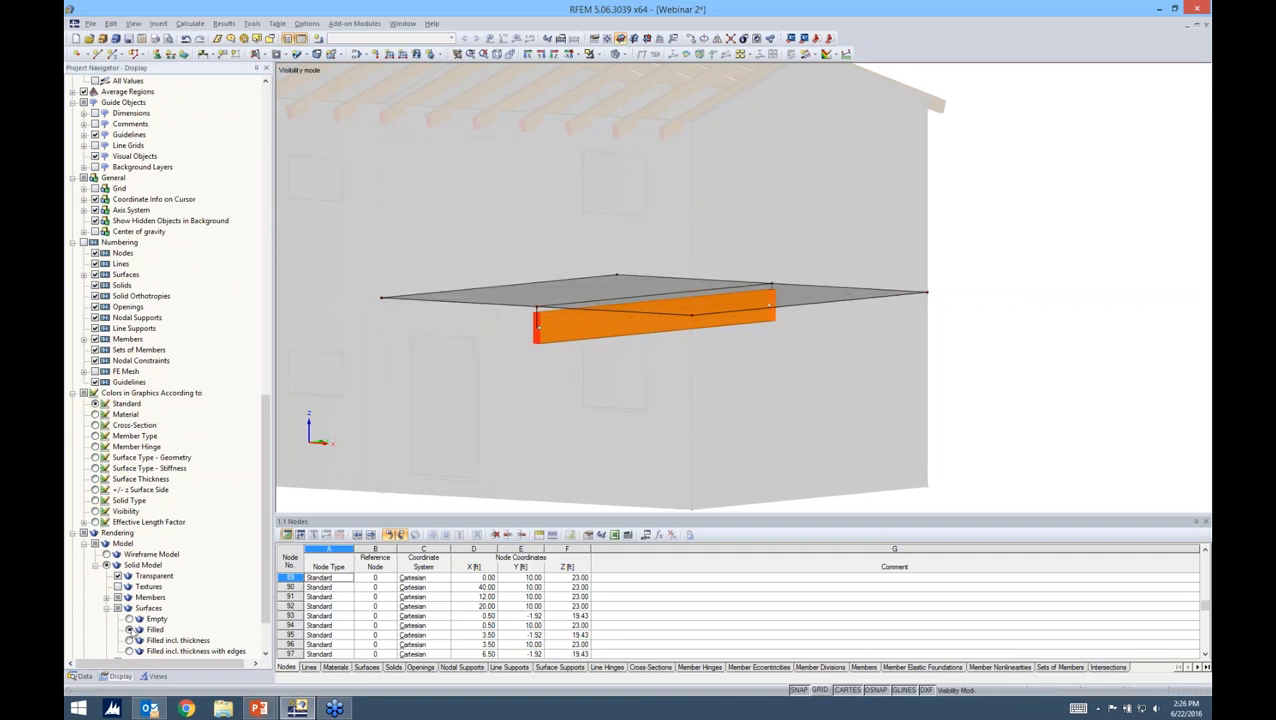
# Cancel the visibility mode and show the whole building in a straight front elevation.
pyautogui.click(597, 54)
pyautogui.click(604, 157)
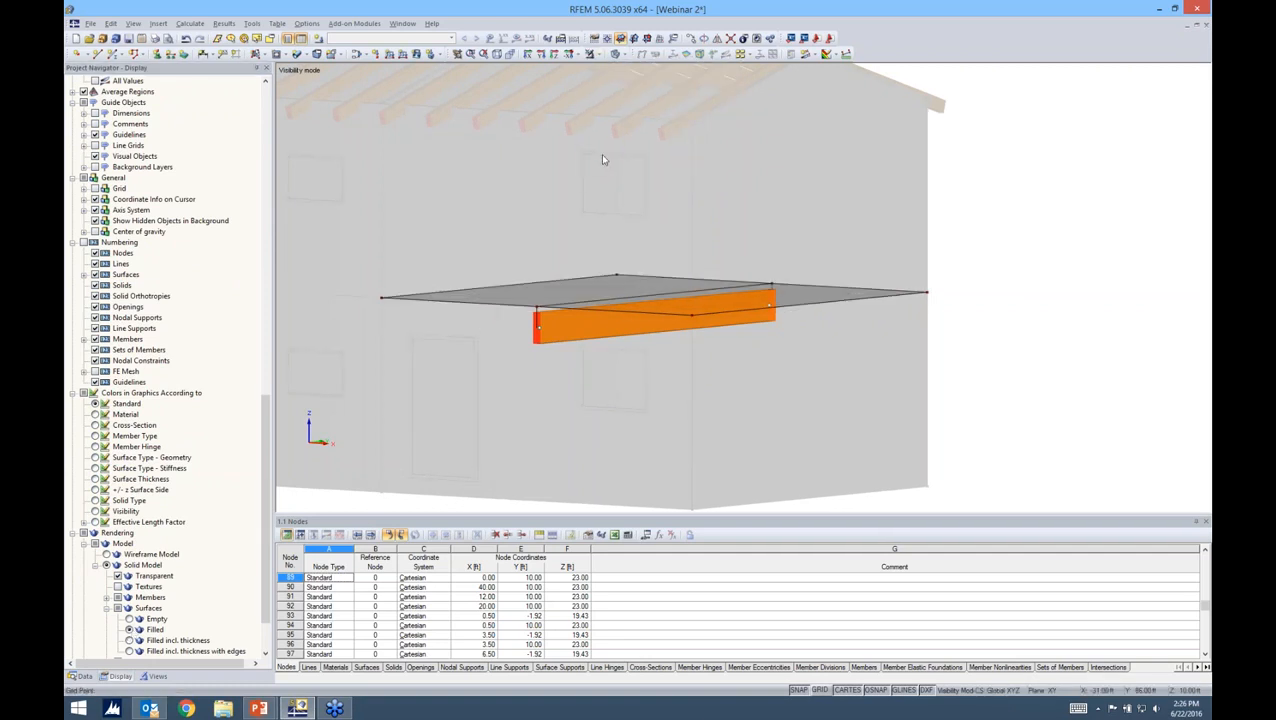
pyautogui.scroll(2, 923, 342)
pyautogui.keyDown('ctrl'); pyautogui.moveTo(923, 342); pyautogui.dragTo(1117, 313, button='middle'); pyautogui.keyUp('ctrl')
pyautogui.moveTo(1010, 307); pyautogui.dragTo(1105, 302, button='middle')
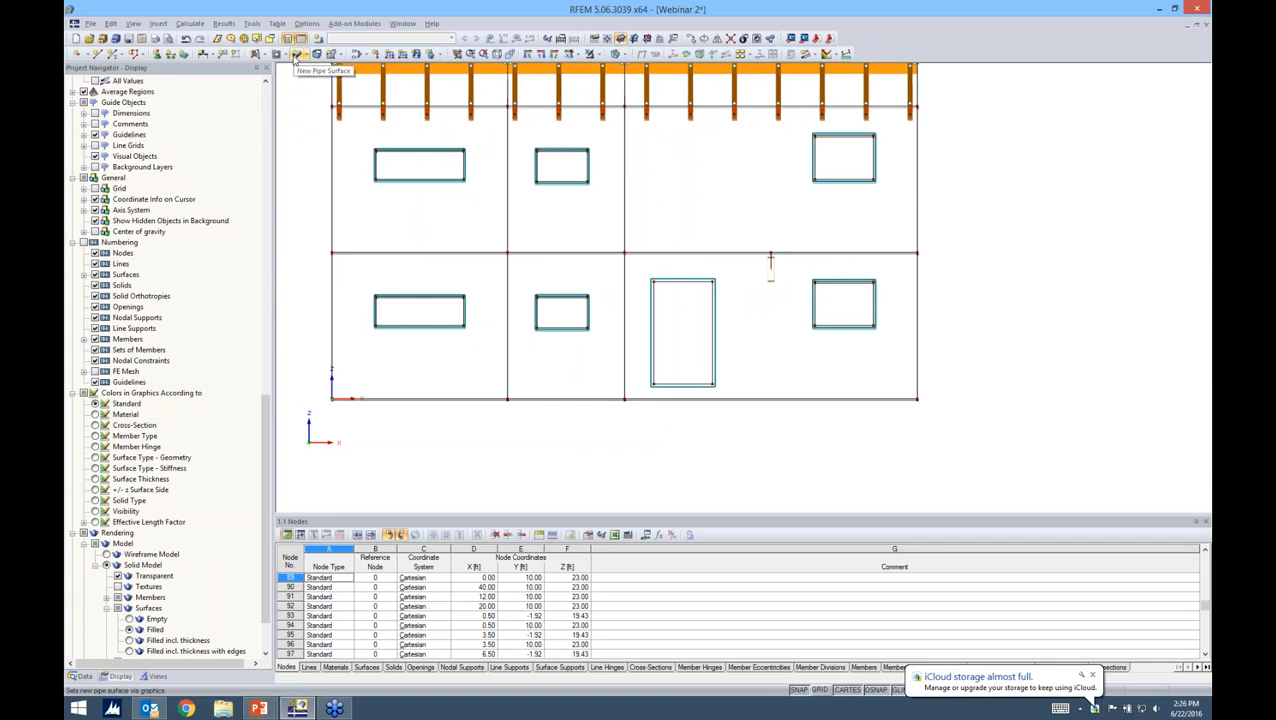
# Start a new line support using the Hinged support type.
pyautogui.click(170, 55)
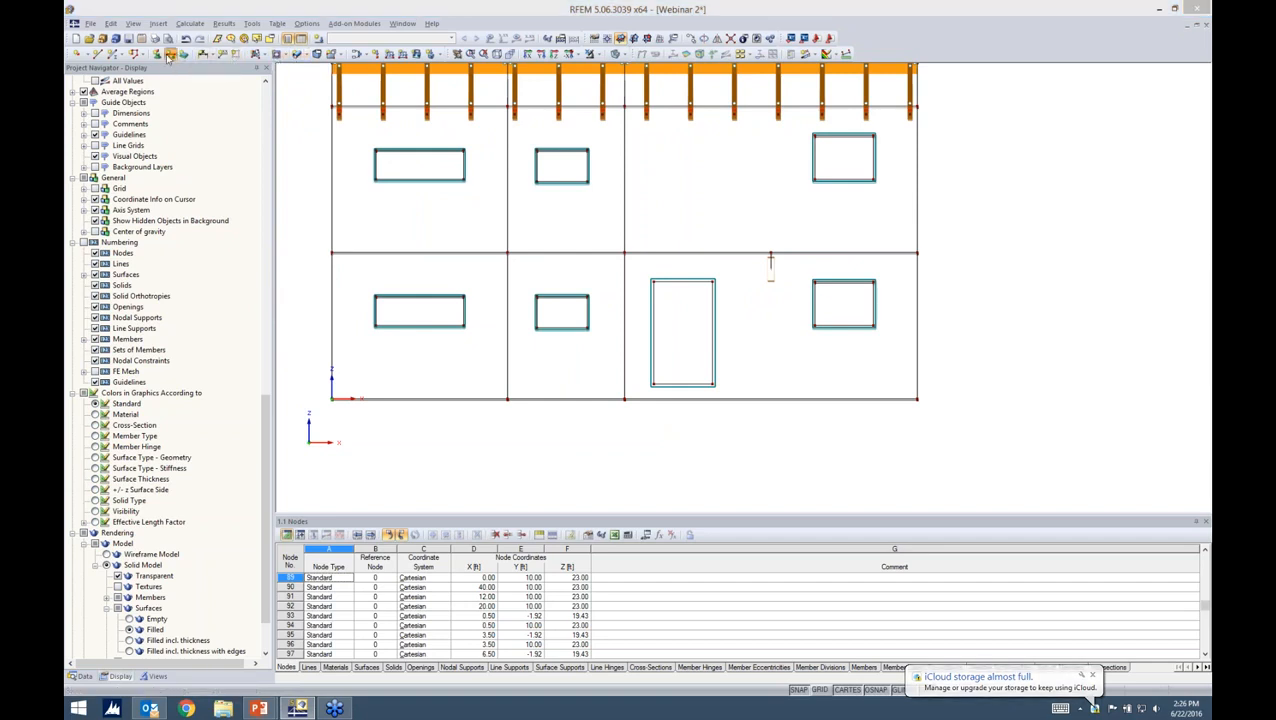
pyautogui.moveTo(640, 225); pyautogui.dragTo(797, 183)
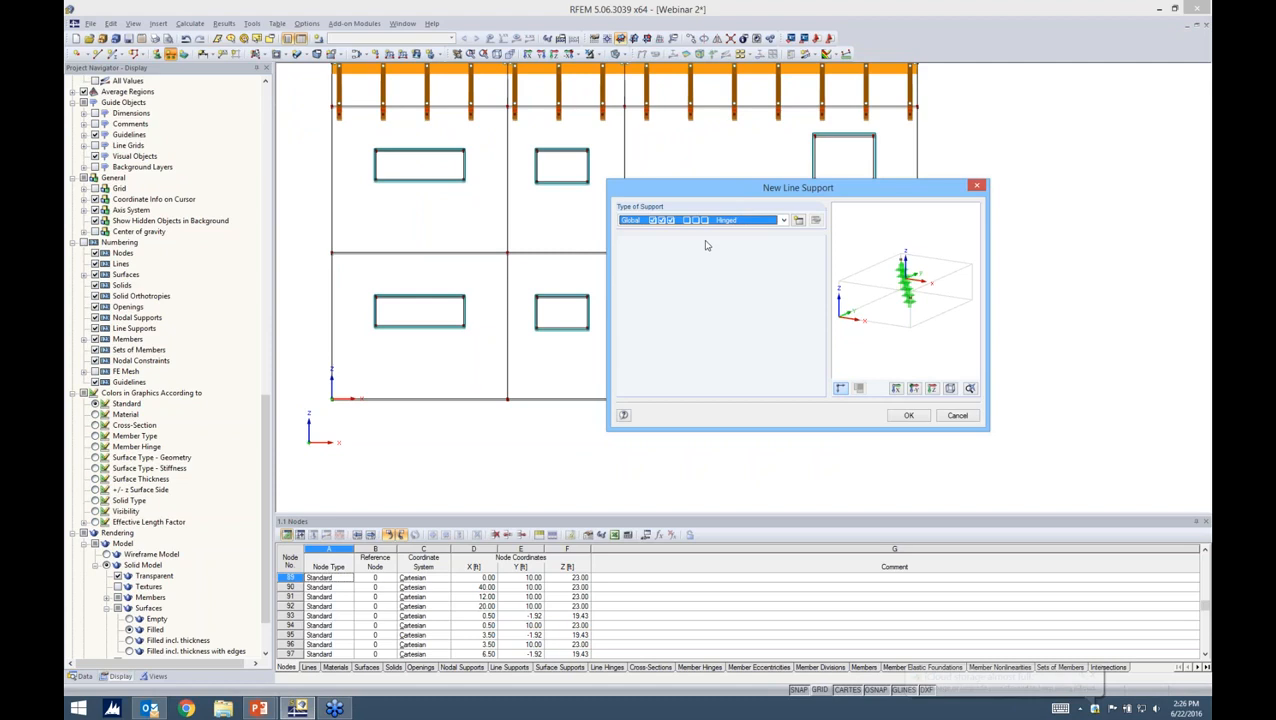
pyautogui.click(758, 221)
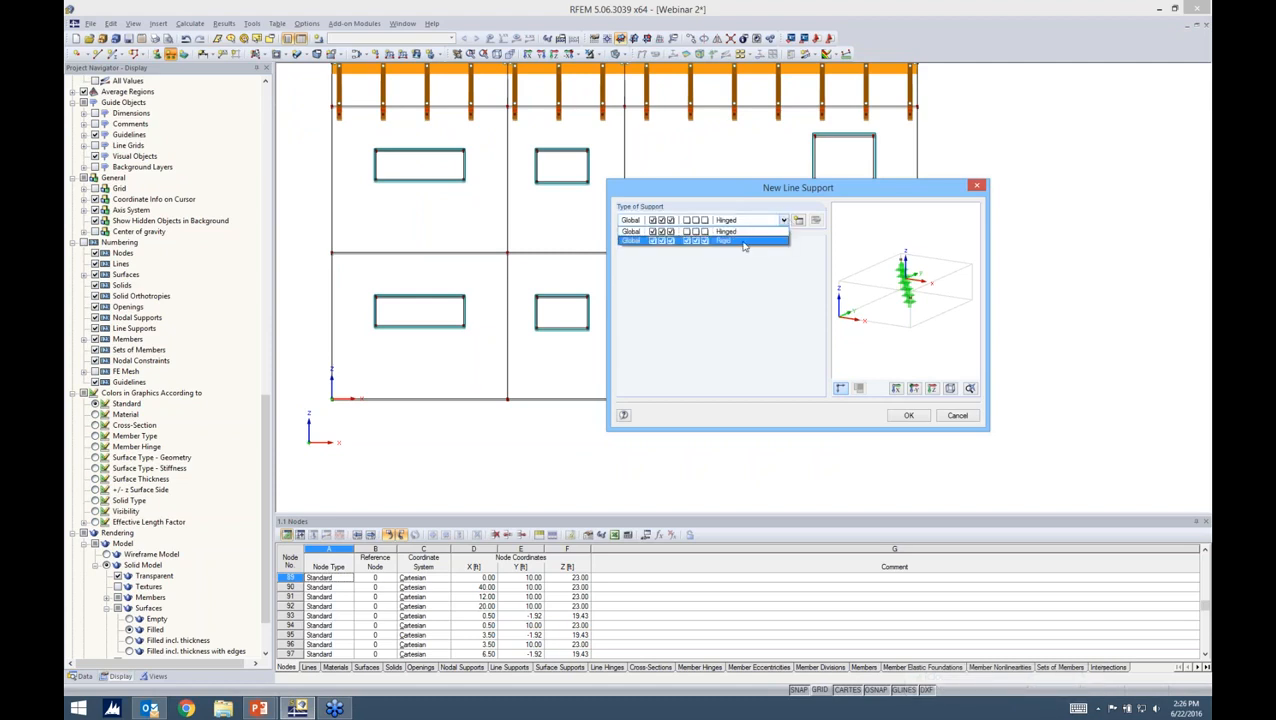
pyautogui.click(783, 220)
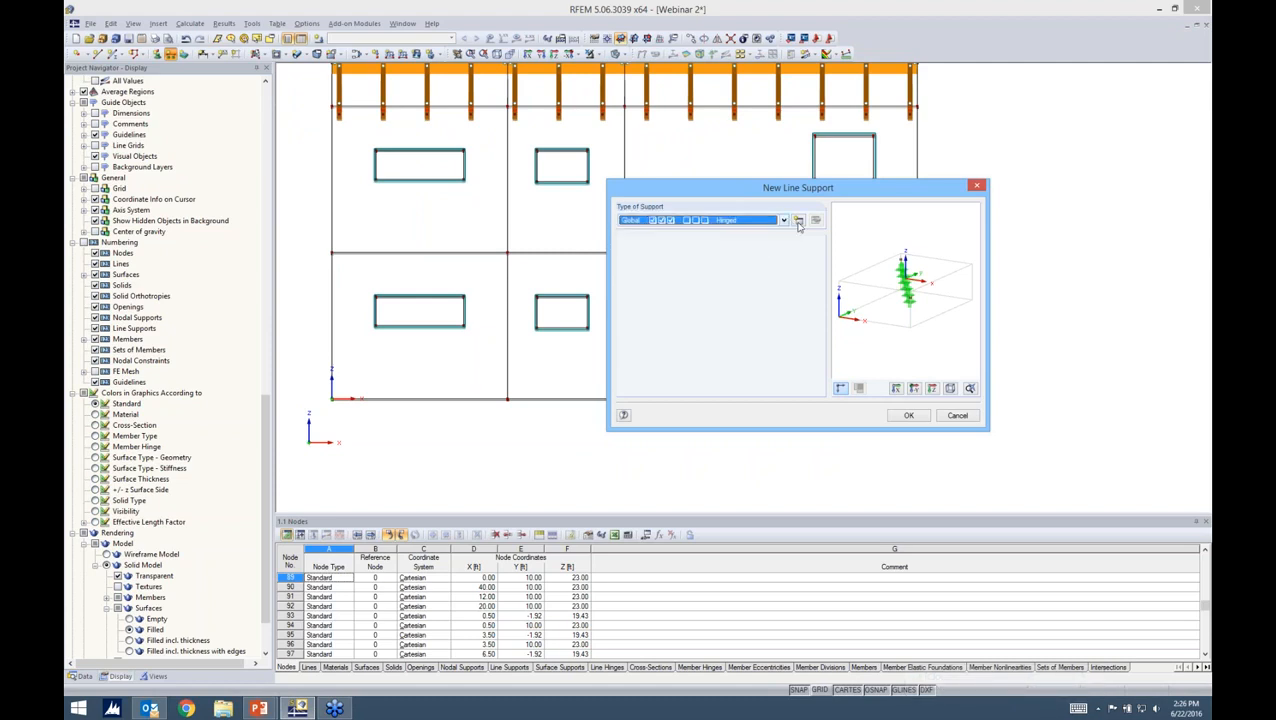
# Examine the spring, restraint and nonlinearity options of a custom line support, and discard the new definition.
pyautogui.click(798, 220)
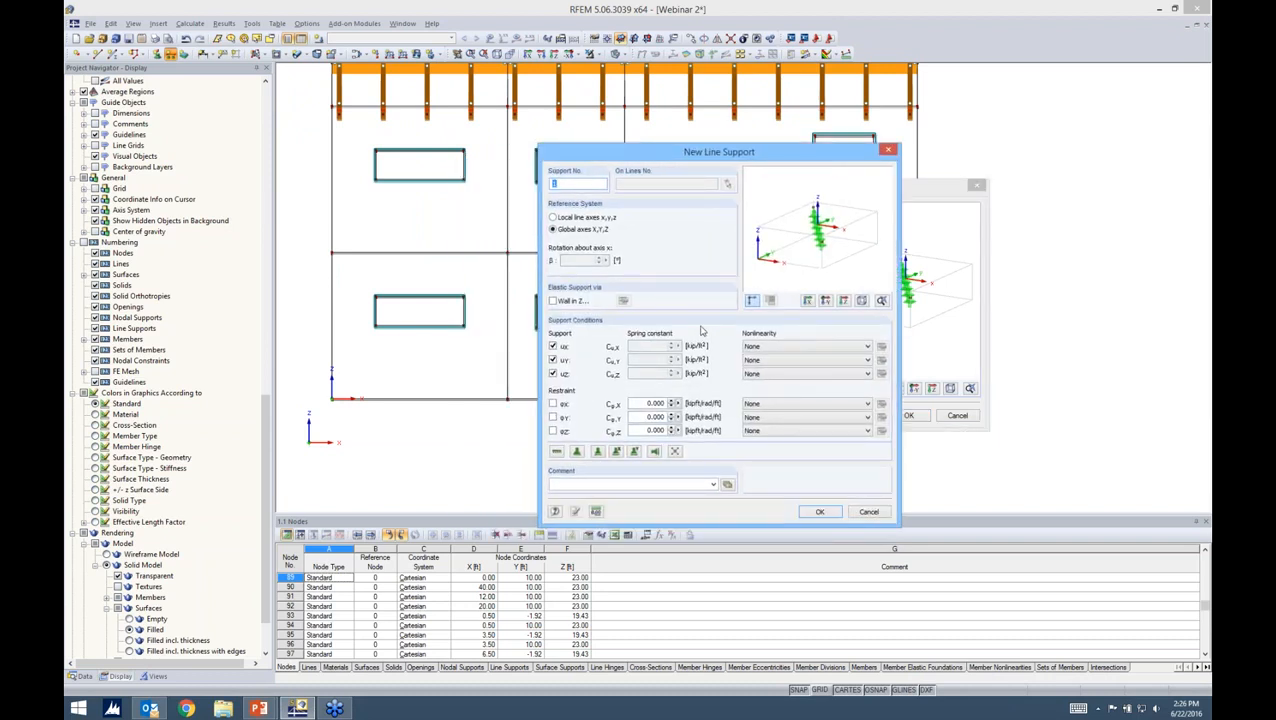
pyautogui.click(783, 347)
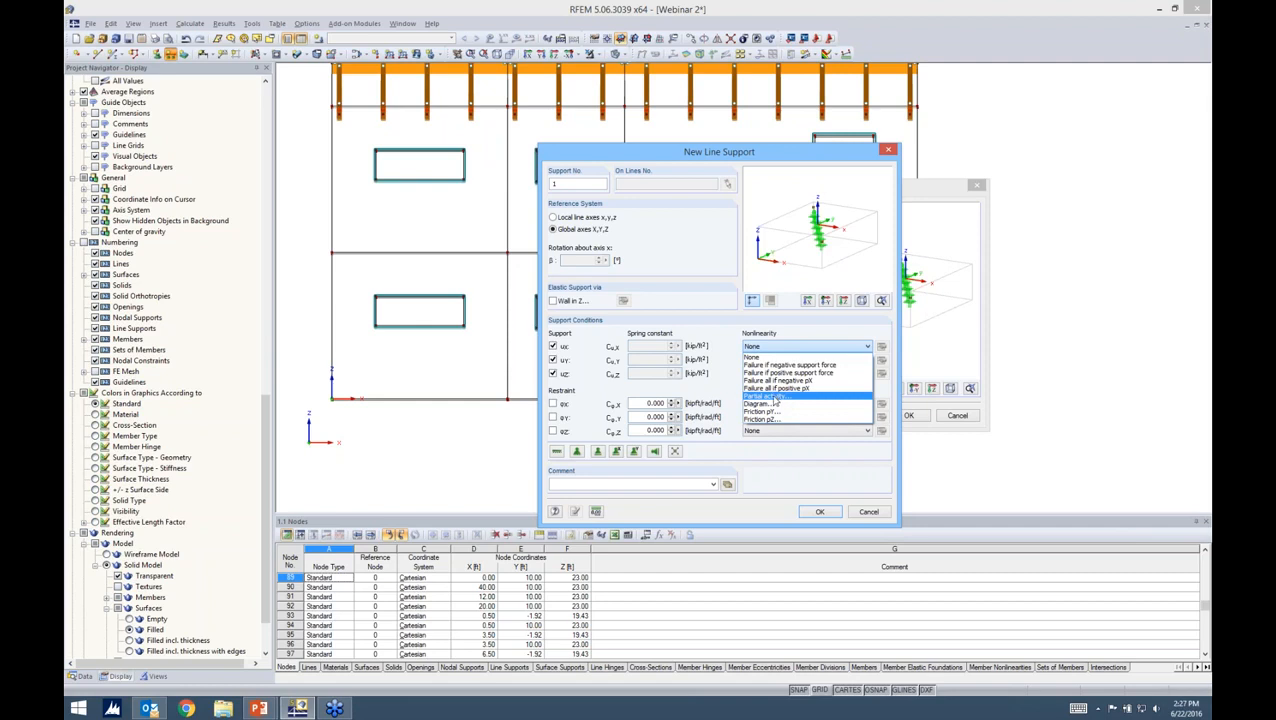
pyautogui.click(714, 397)
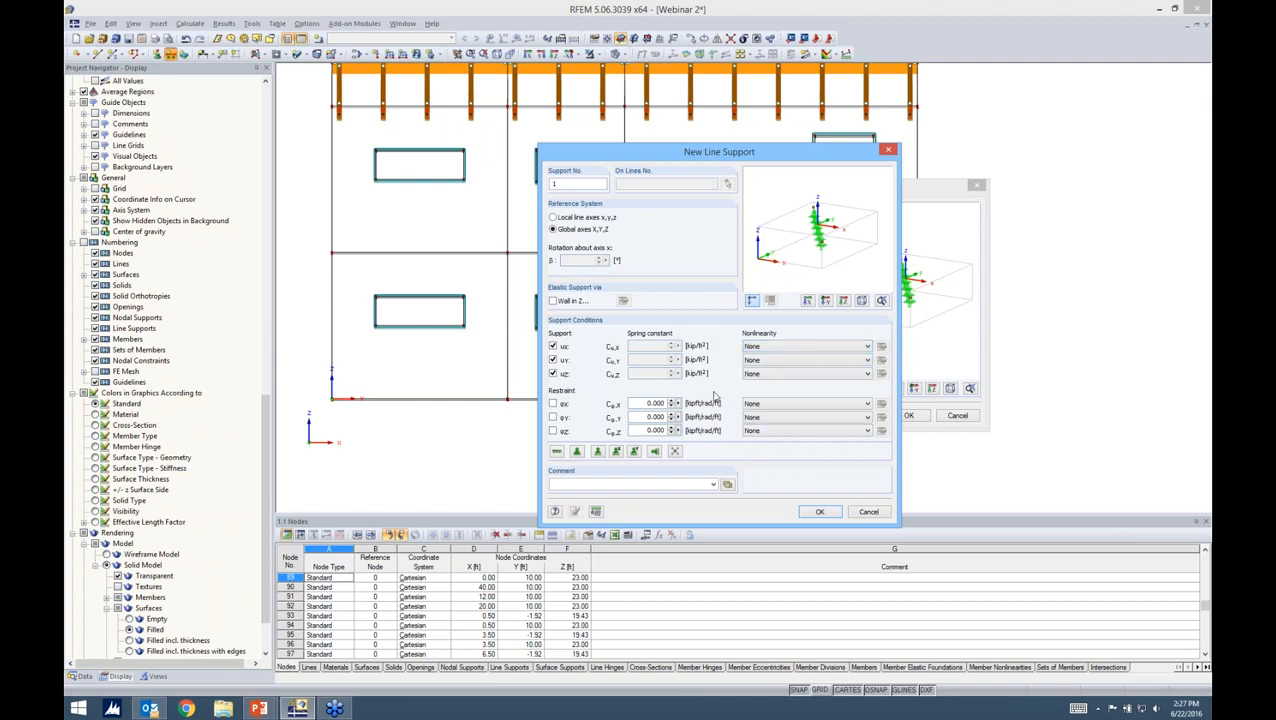
pyautogui.click(866, 512)
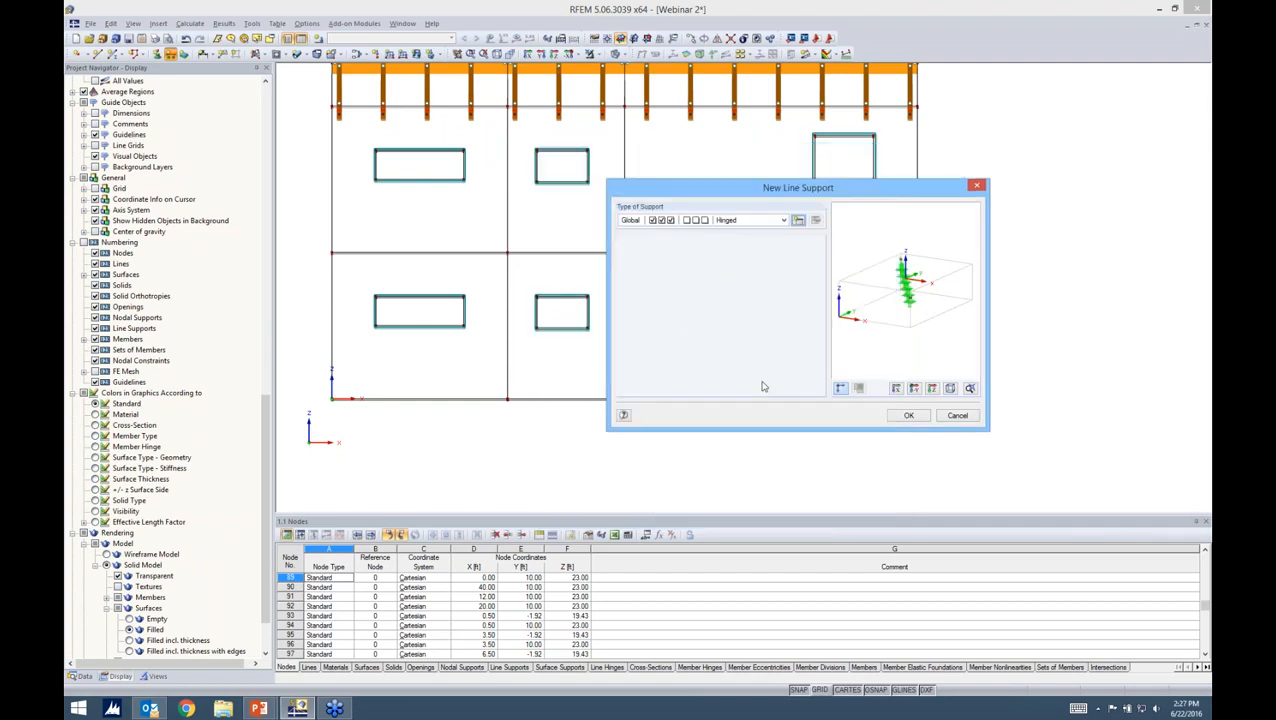
# Assign the hinged line support to all base lines of the ground-floor walls and inspect the supports around the building.
pyautogui.click(895, 417)
pyautogui.moveTo(313, 389); pyautogui.dragTo(963, 431)
pyautogui.press('F7')
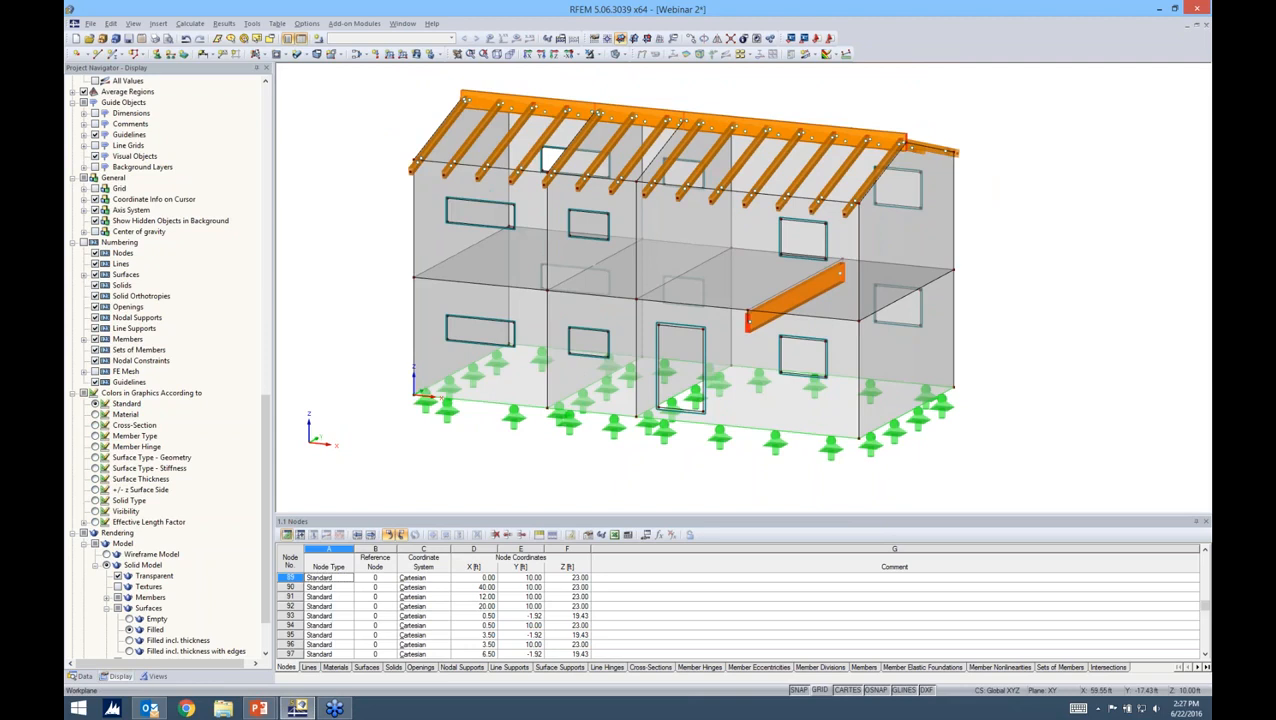
pyautogui.scroll(-2, 855, 443)
pyautogui.moveTo(775, 311); pyautogui.dragTo(719, 305, button='middle')
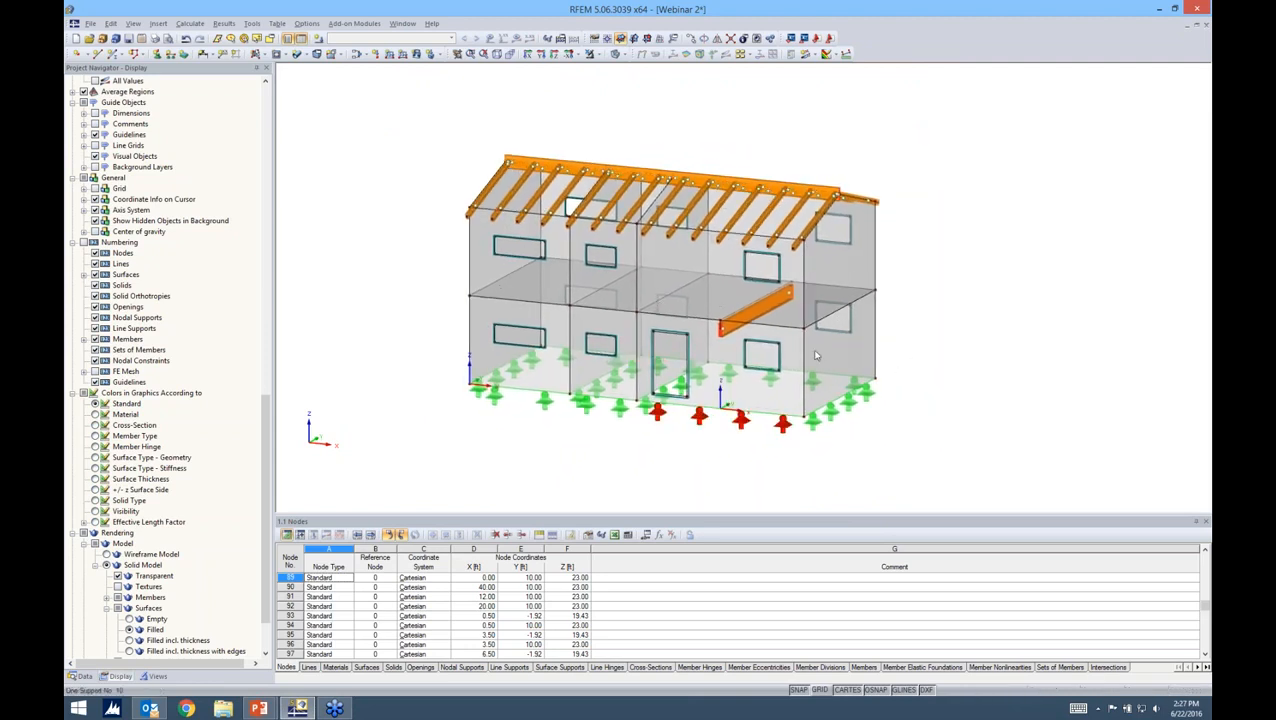
pyautogui.keyDown('ctrl'); pyautogui.moveTo(788, 460); pyautogui.dragTo(800, 462, button='middle'); pyautogui.keyUp('ctrl')
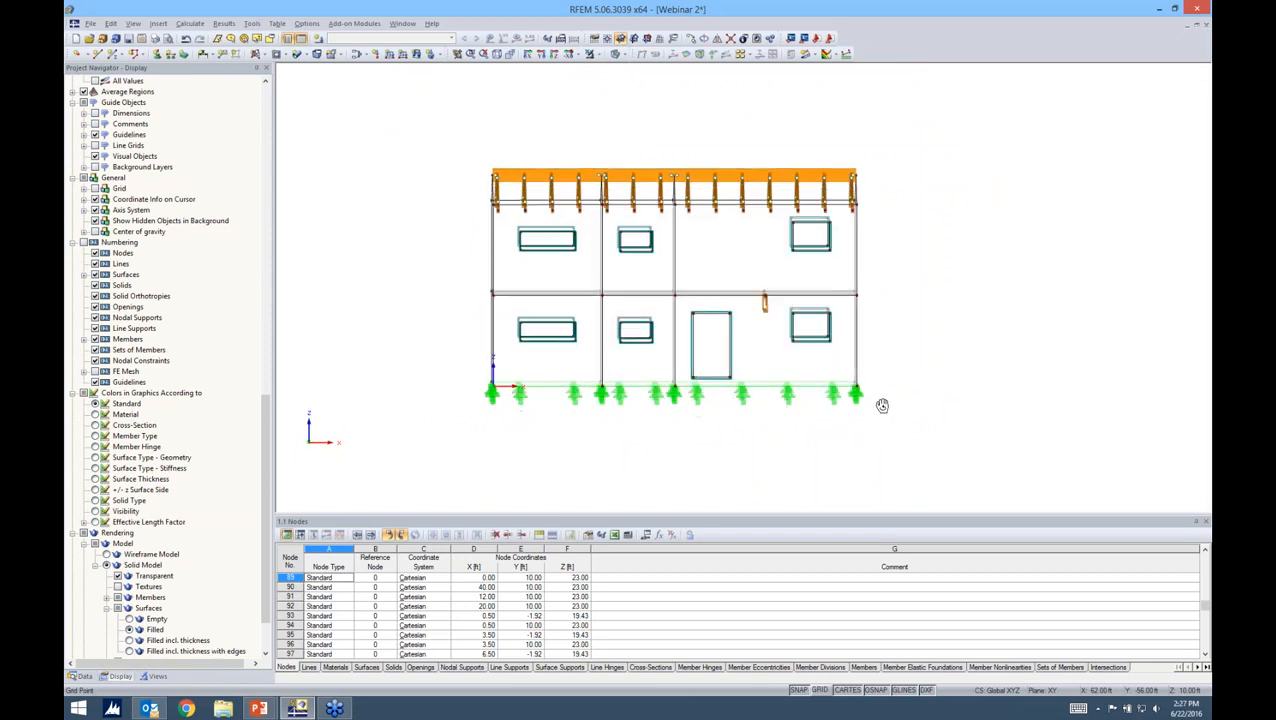
pyautogui.keyDown('ctrl'); pyautogui.moveTo(1014, 339); pyautogui.dragTo(953, 378, button='middle'); pyautogui.keyUp('ctrl')
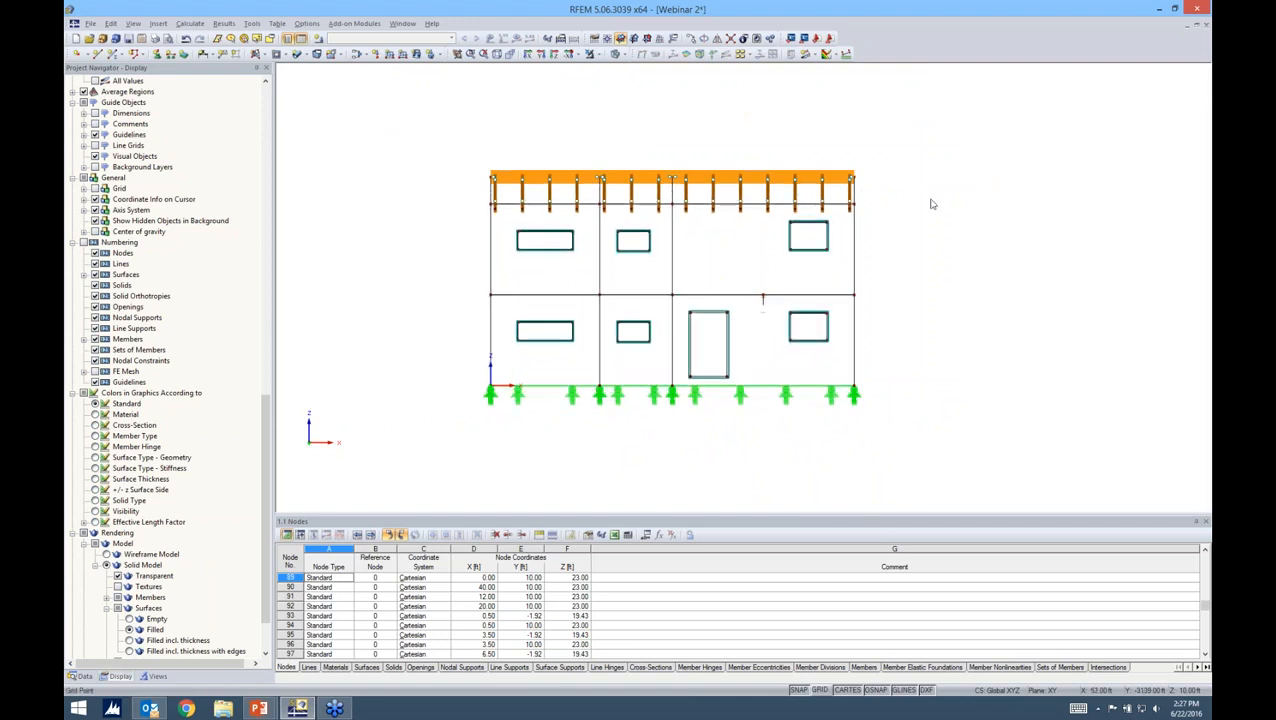
# Describe load case 1 as Dead, and add load case 2 named Live with the Live action category.
pyautogui.click(322, 40)
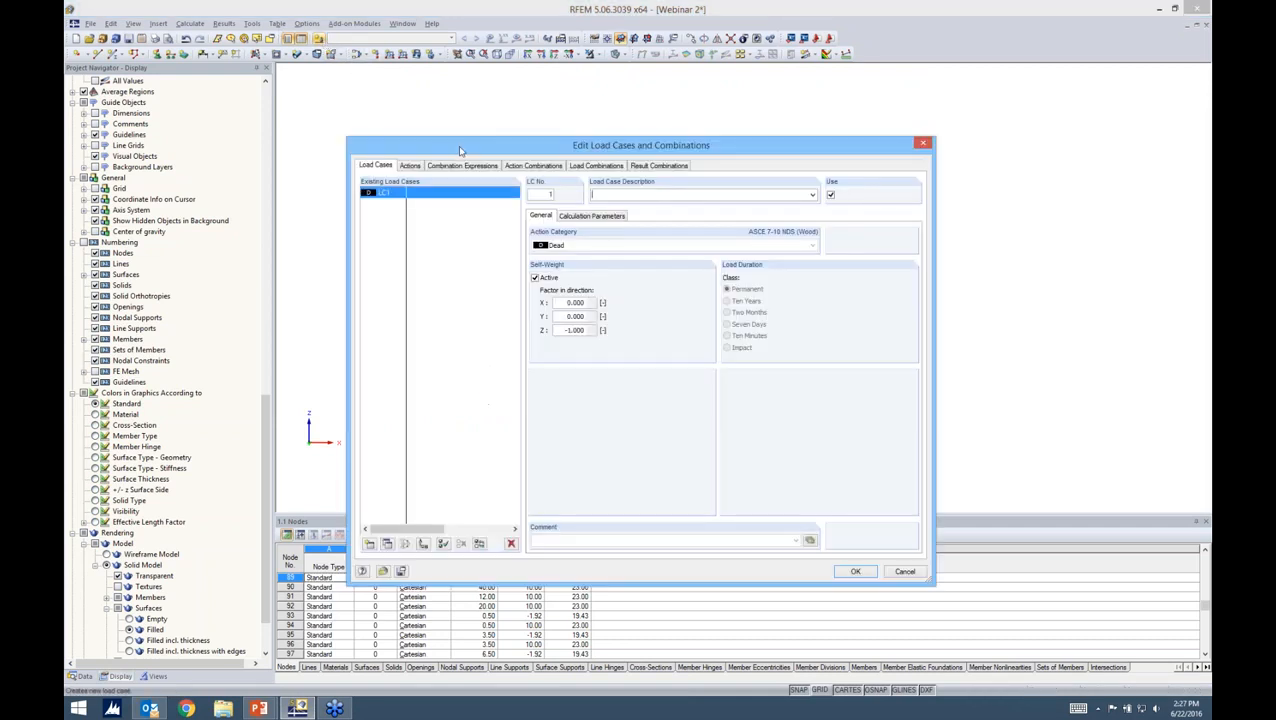
pyautogui.moveTo(597, 156); pyautogui.dragTo(615, 115)
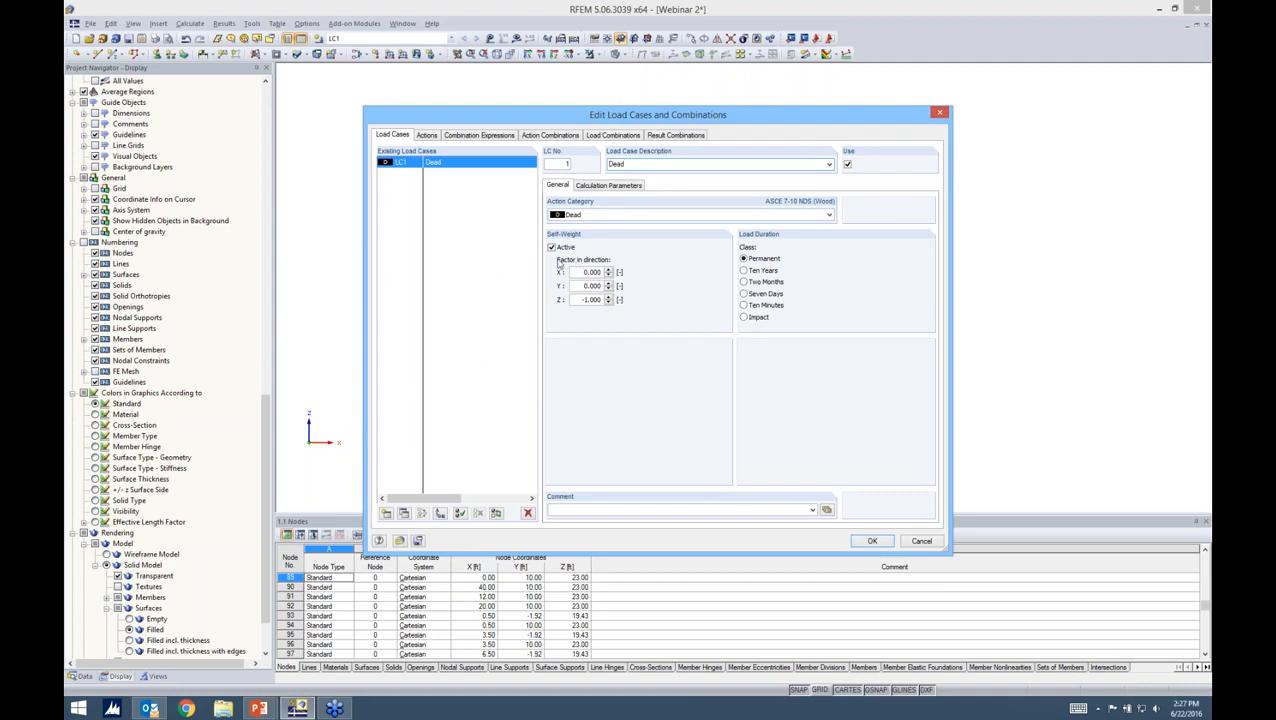
pyautogui.click(386, 513)
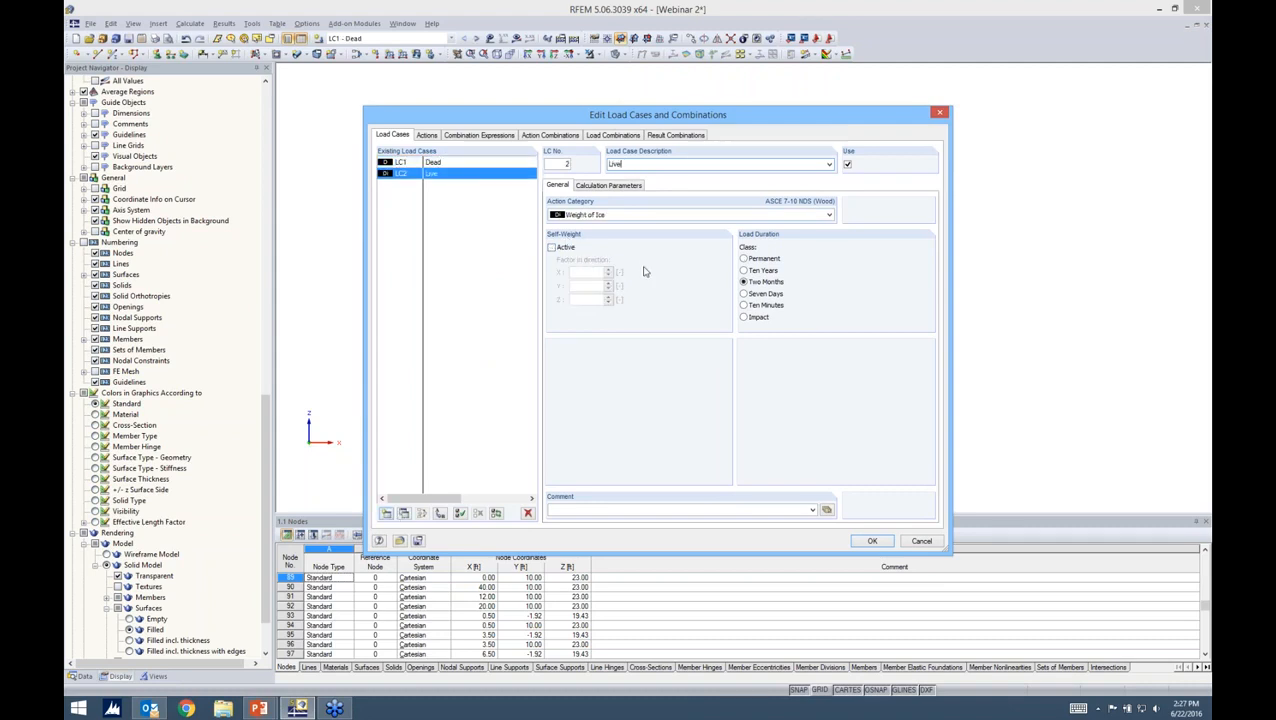
pyautogui.click(642, 215)
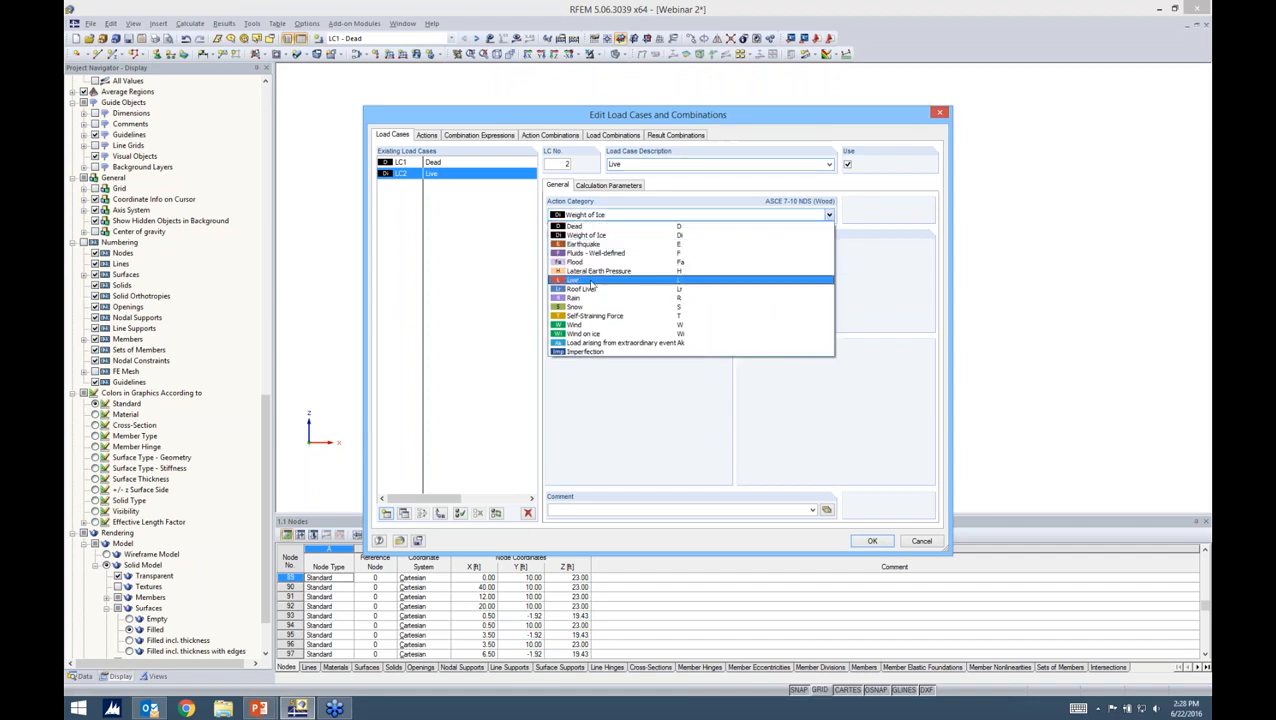
pyautogui.click(591, 283)
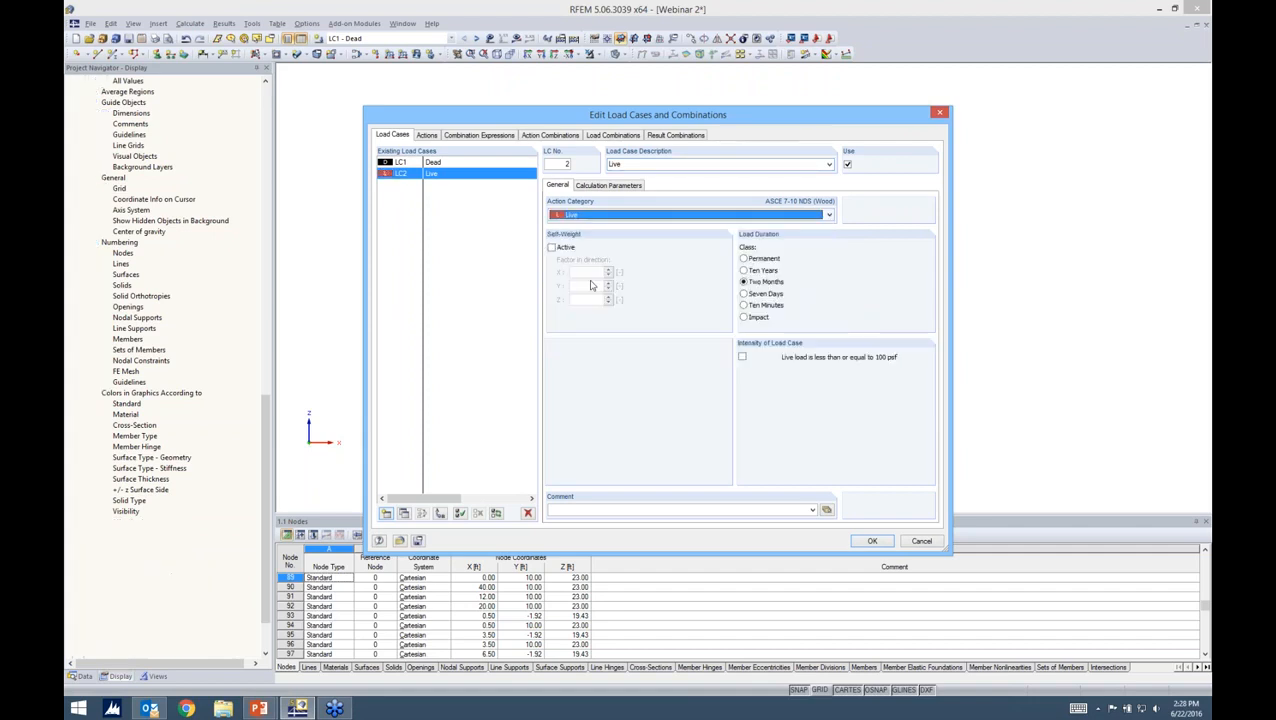
# Add load case 3 described as Wind and assign it the Wind action category.
pyautogui.click(386, 513)
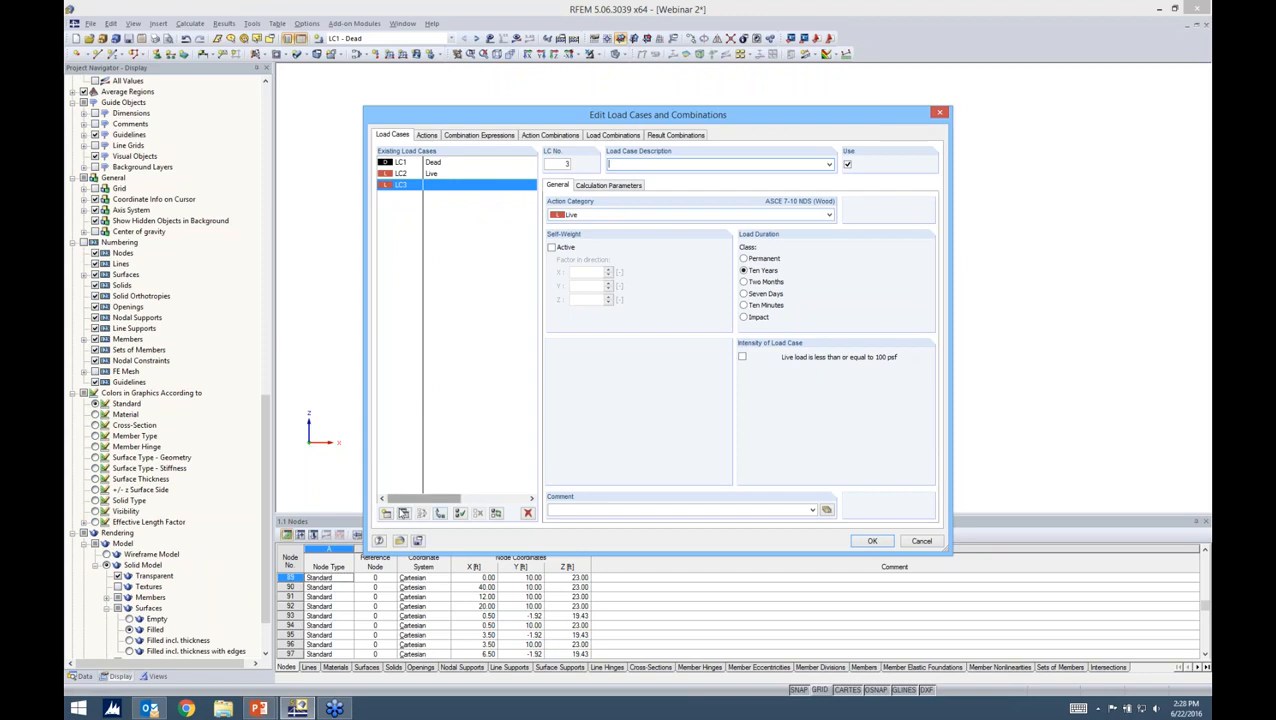
pyautogui.write('Wind')
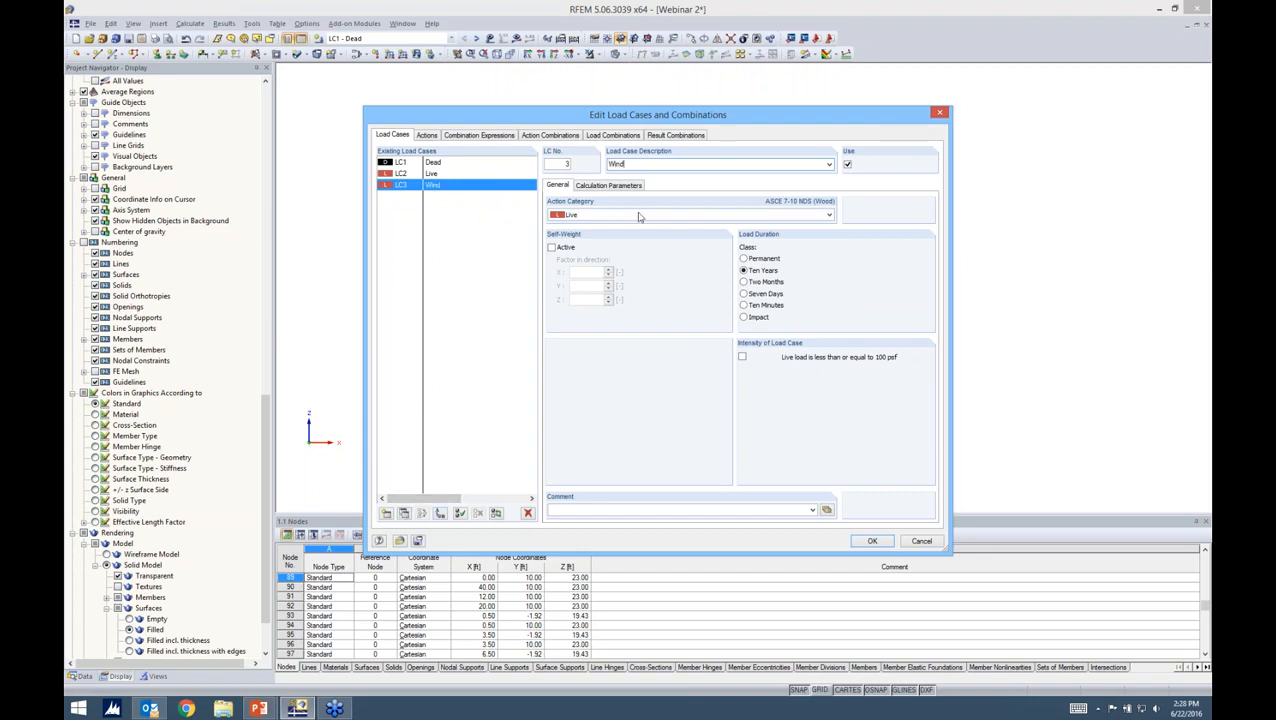
pyautogui.click(639, 216)
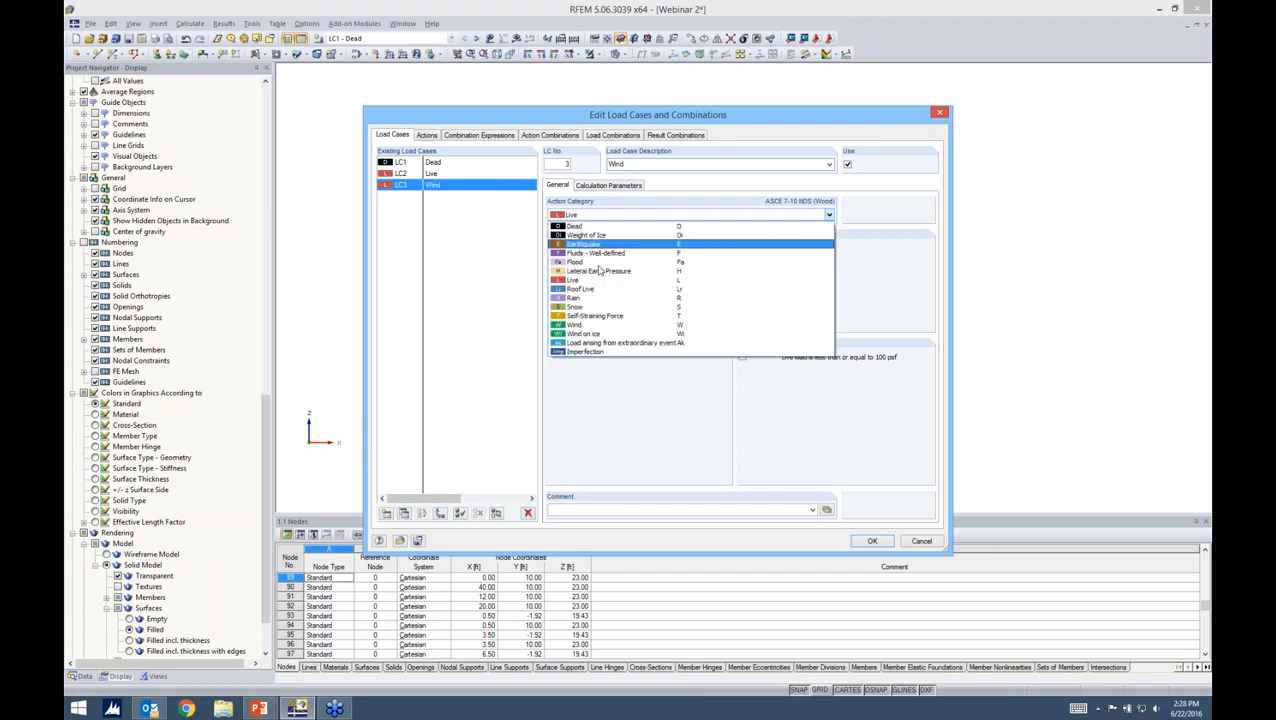
pyautogui.click(583, 326)
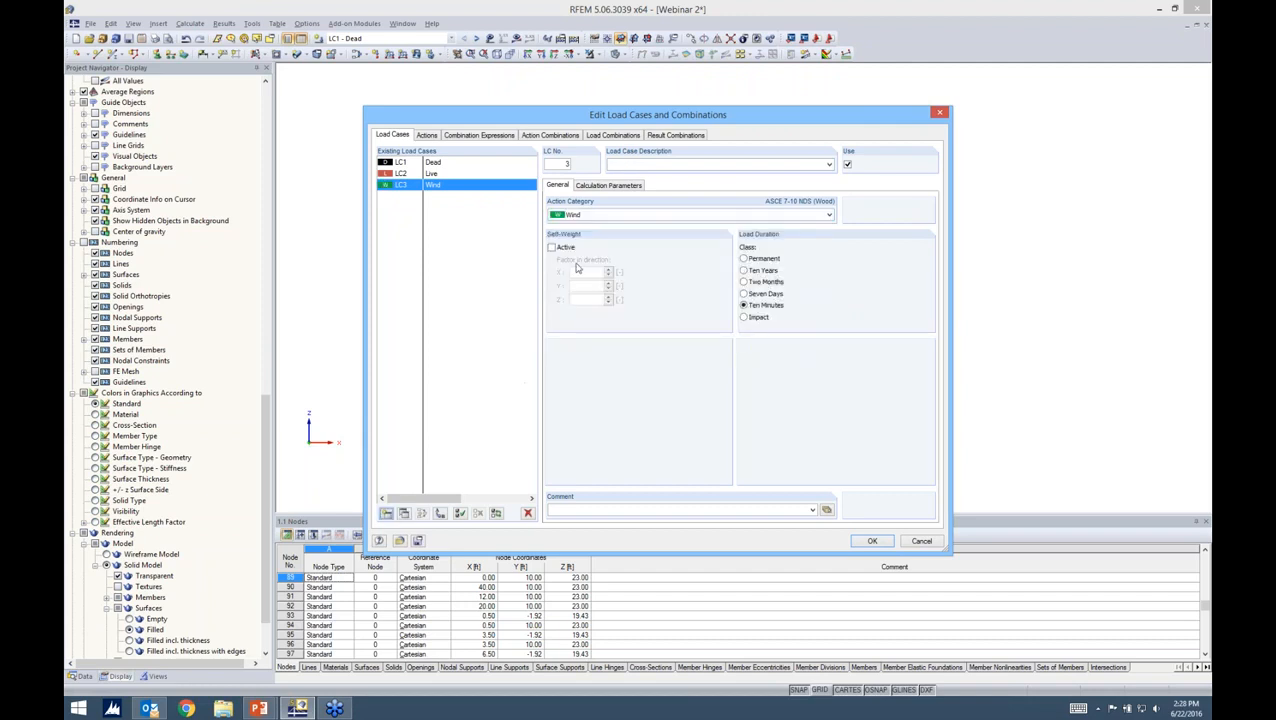
# Add load case 4 described as Snow with the Snow action category, and accept the load case definitions.
pyautogui.click(387, 513)
pyautogui.write('Snow')
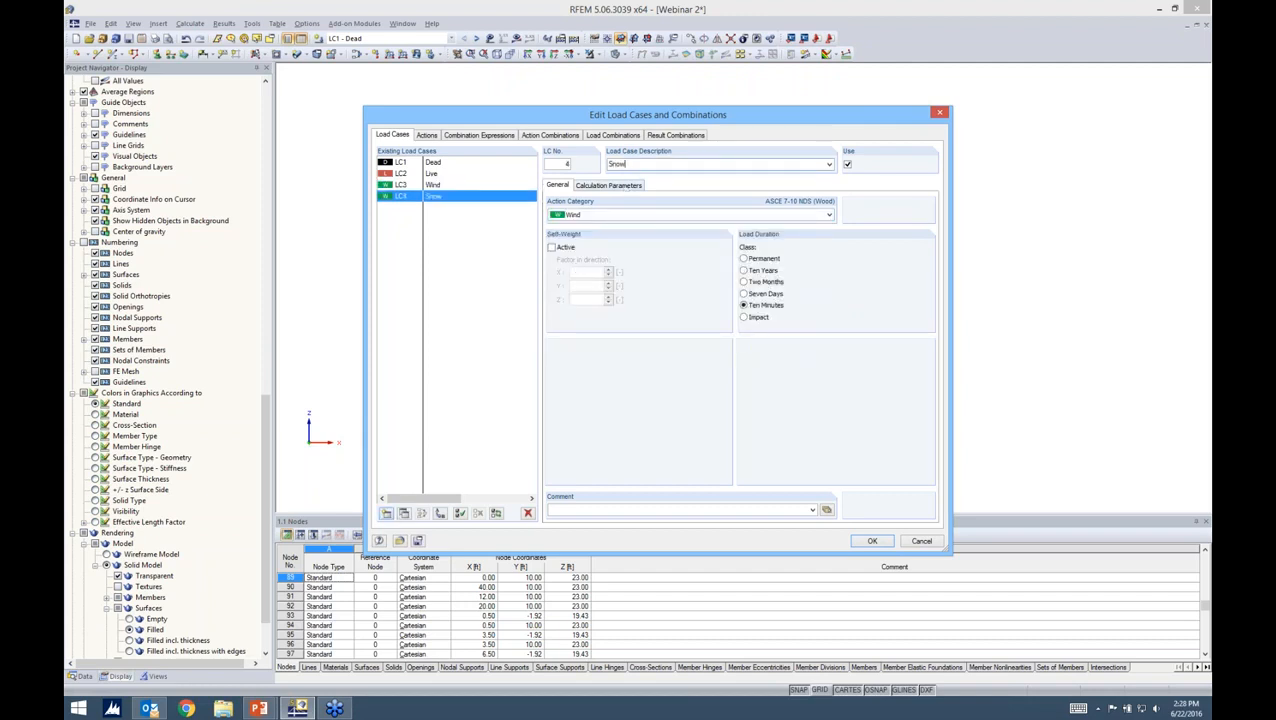
pyautogui.click(635, 216)
pyautogui.scroll(2, 600, 290)
pyautogui.click(583, 315)
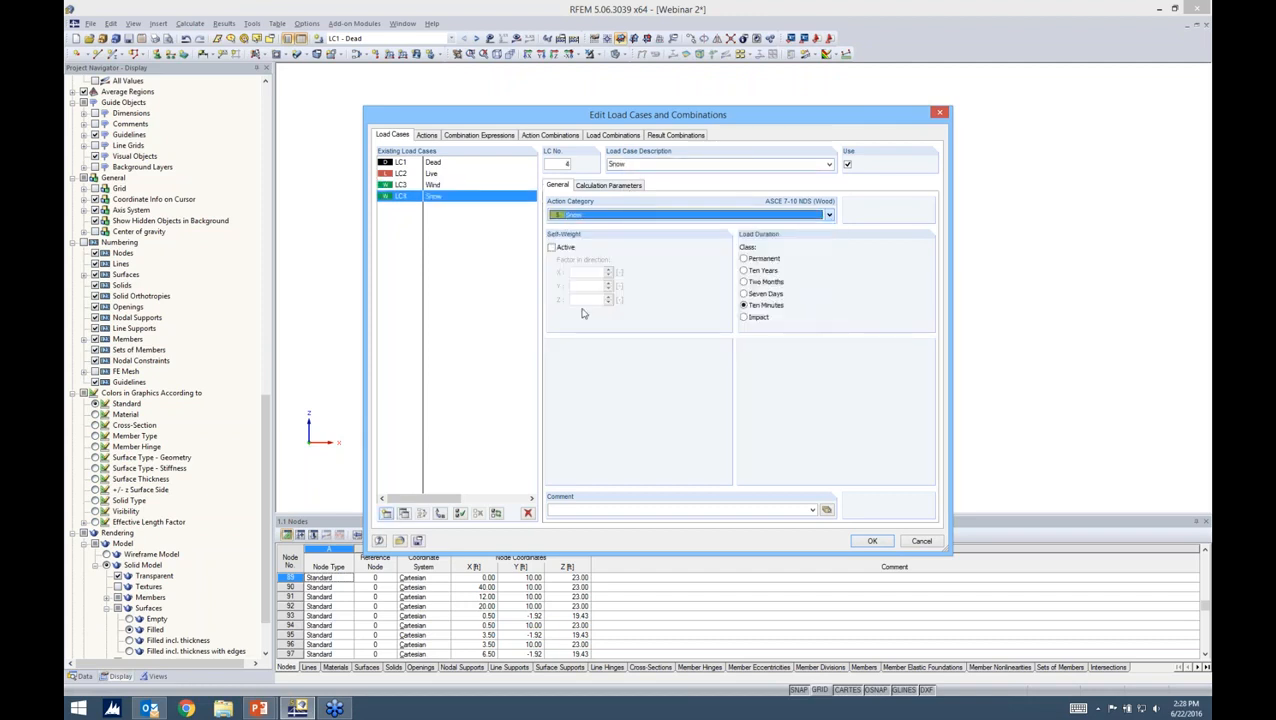
pyautogui.click(868, 541)
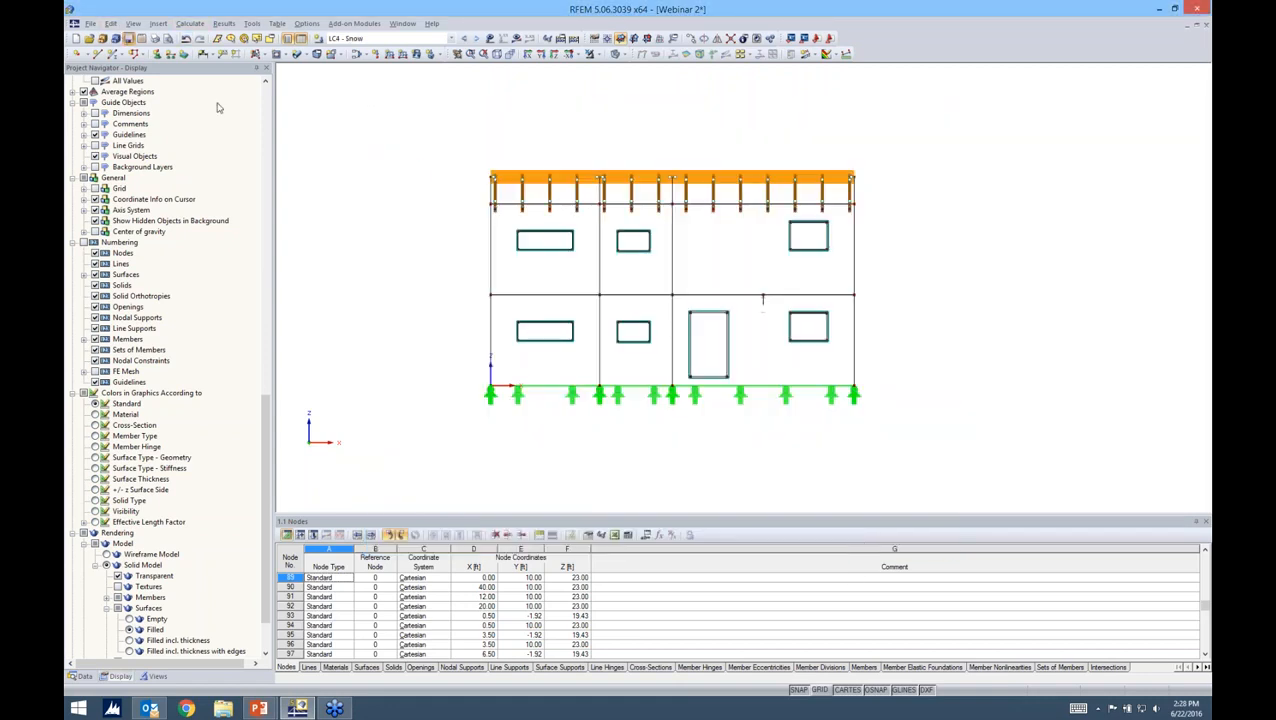
# Generate and review the load combinations, and make LC1 - Dead the current load case.
pyautogui.moveTo(664, 128); pyautogui.dragTo(569, 186, button='middle')
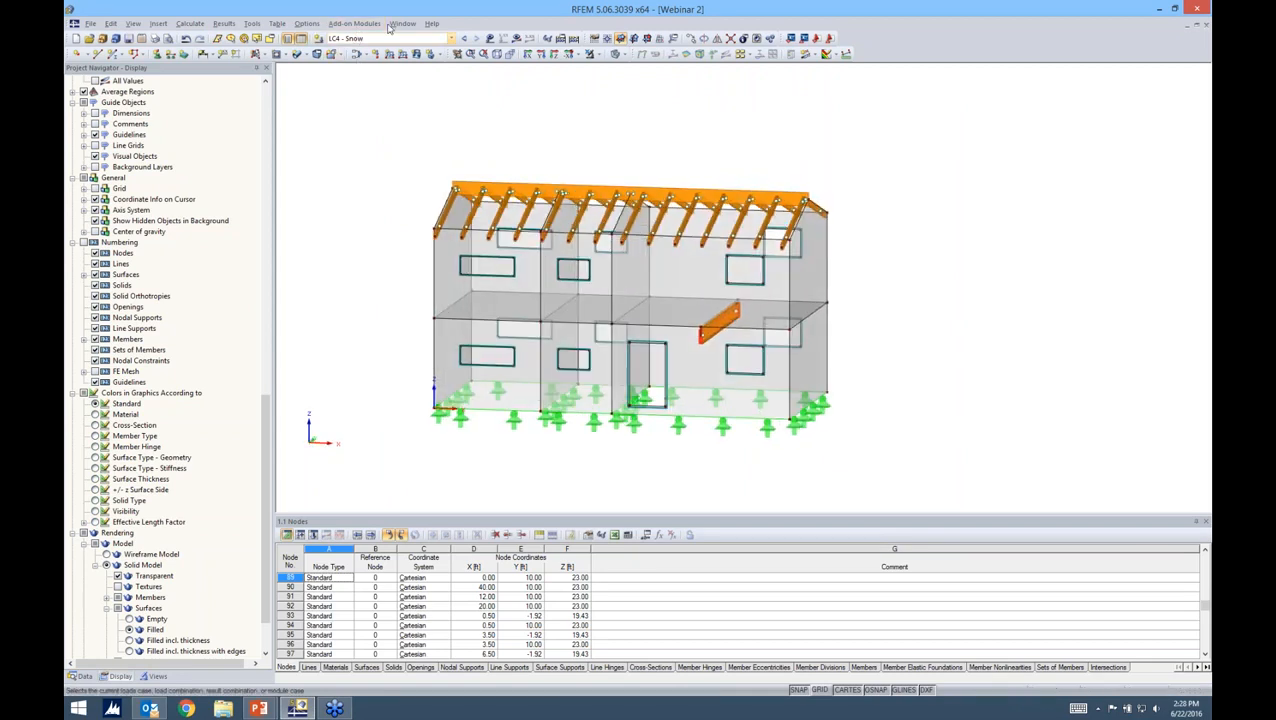
pyautogui.click(451, 40)
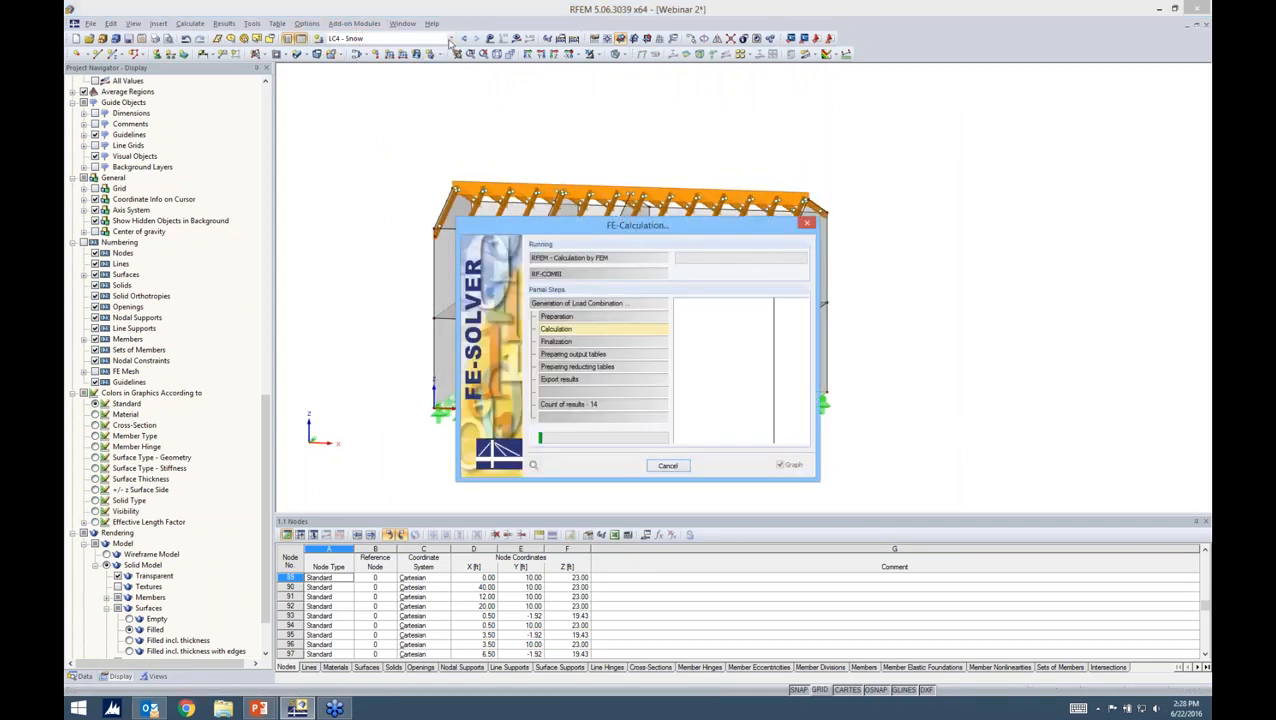
pyautogui.click(451, 40)
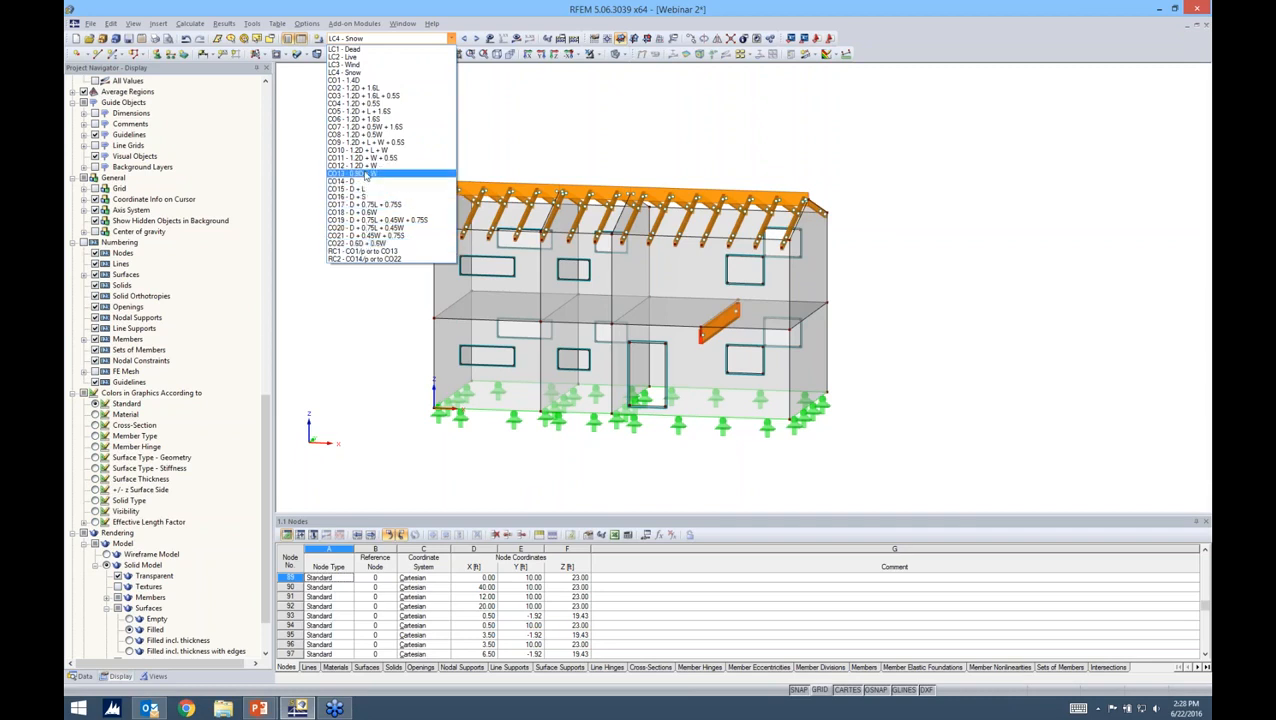
pyautogui.click(366, 50)
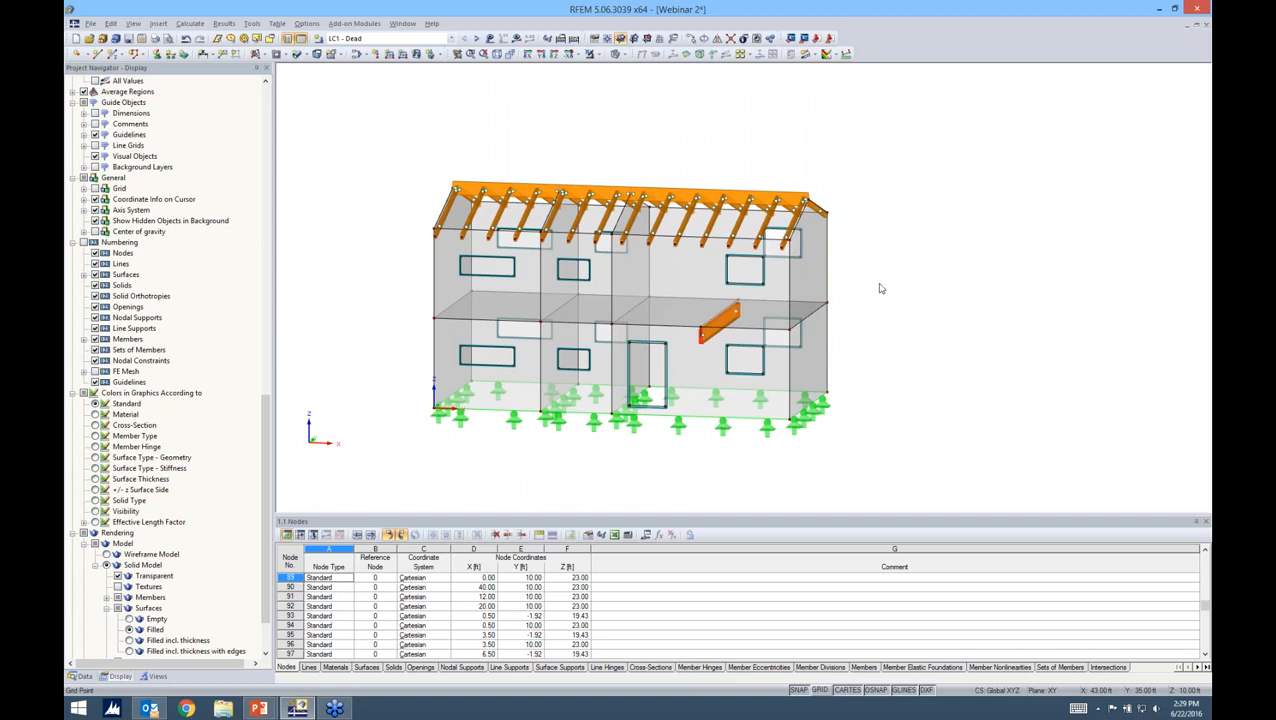
# Isolate the roof members and the upper floor surfaces in visibility mode.
pyautogui.keyDown('ctrl'); pyautogui.moveTo(880, 280); pyautogui.dragTo(925, 249, button='middle'); pyautogui.keyUp('ctrl')
pyautogui.moveTo(413, 148); pyautogui.dragTo(832, 236)
pyautogui.moveTo(438, 297); pyautogui.dragTo(846, 328)
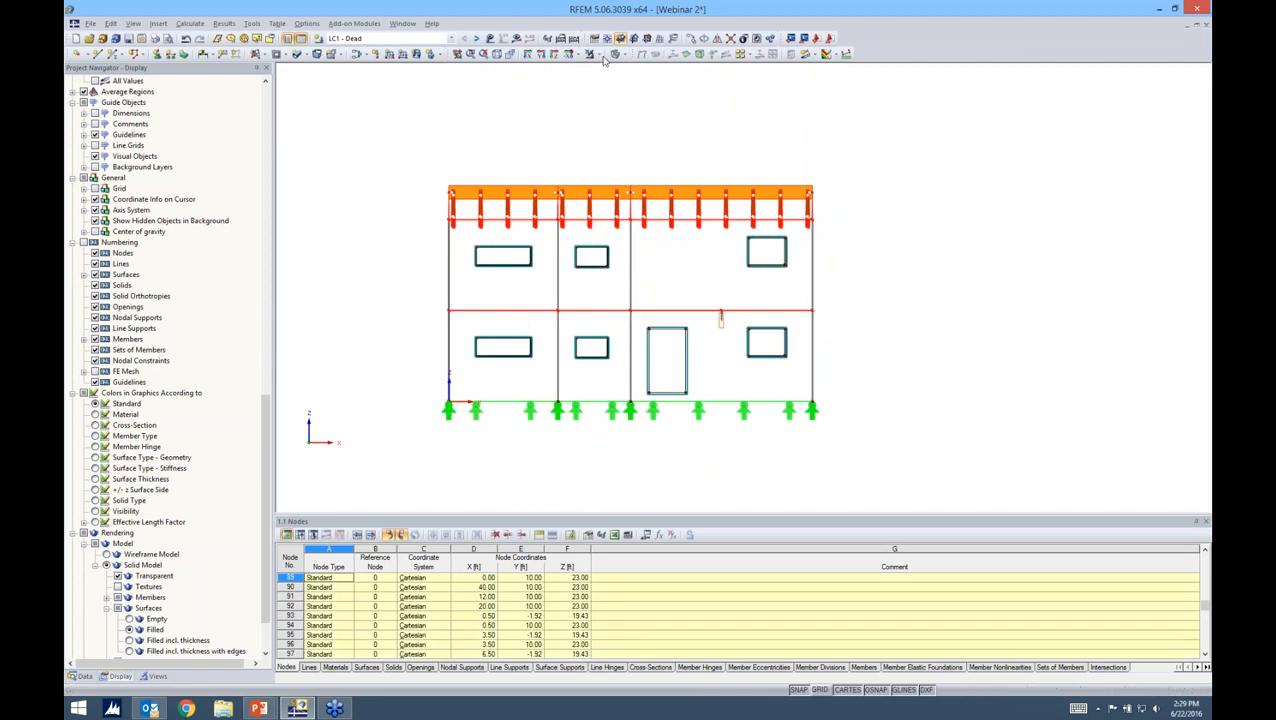
pyautogui.click(603, 54)
pyautogui.click(605, 80)
pyautogui.click(871, 260)
pyautogui.keyDown('ctrl'); pyautogui.moveTo(848, 280); pyautogui.dragTo(709, 300, button='middle'); pyautogui.keyUp('ctrl')
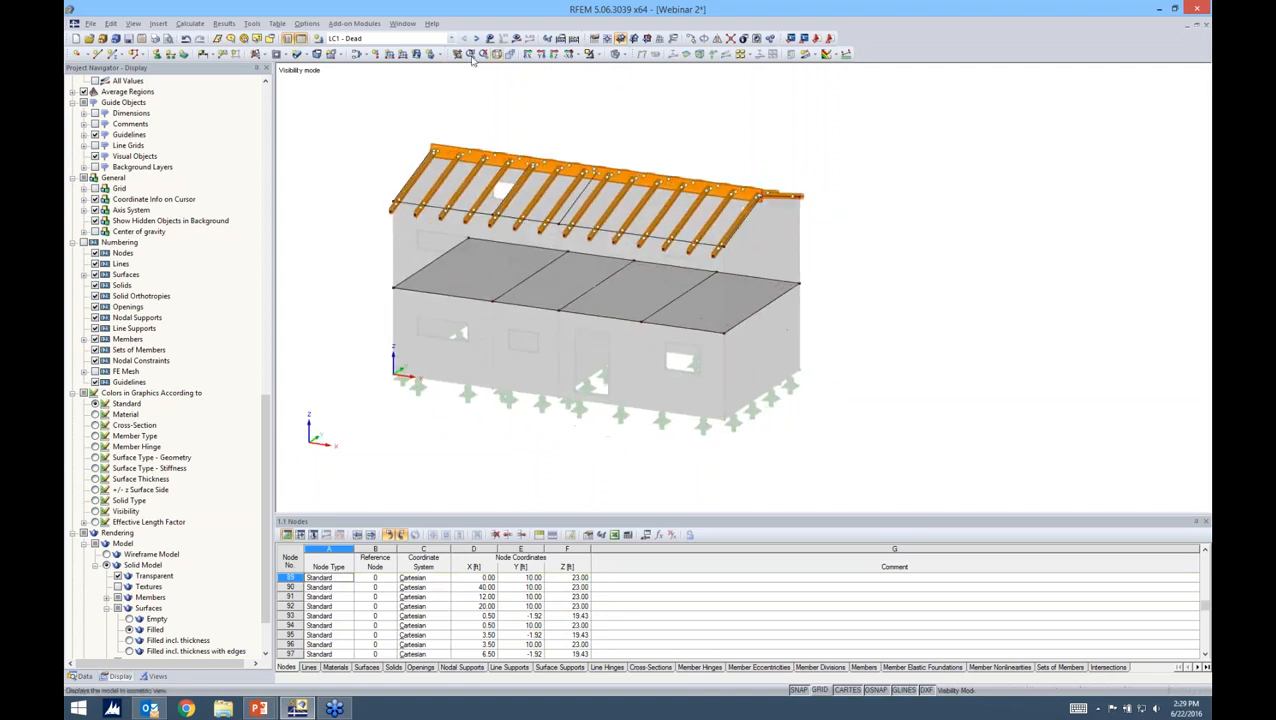
# Start a new surface load and compare its local, global true-area and global projected-area load directions.
pyautogui.click(416, 55)
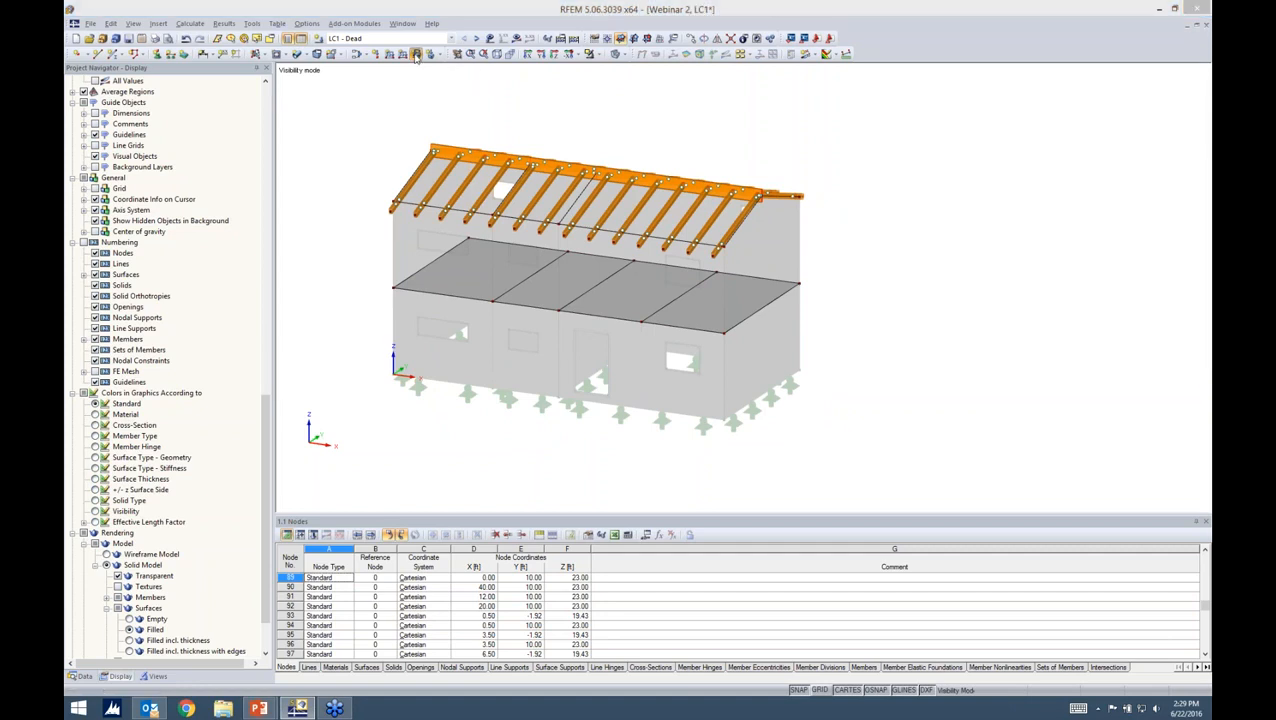
pyautogui.moveTo(595, 167); pyautogui.dragTo(603, 84)
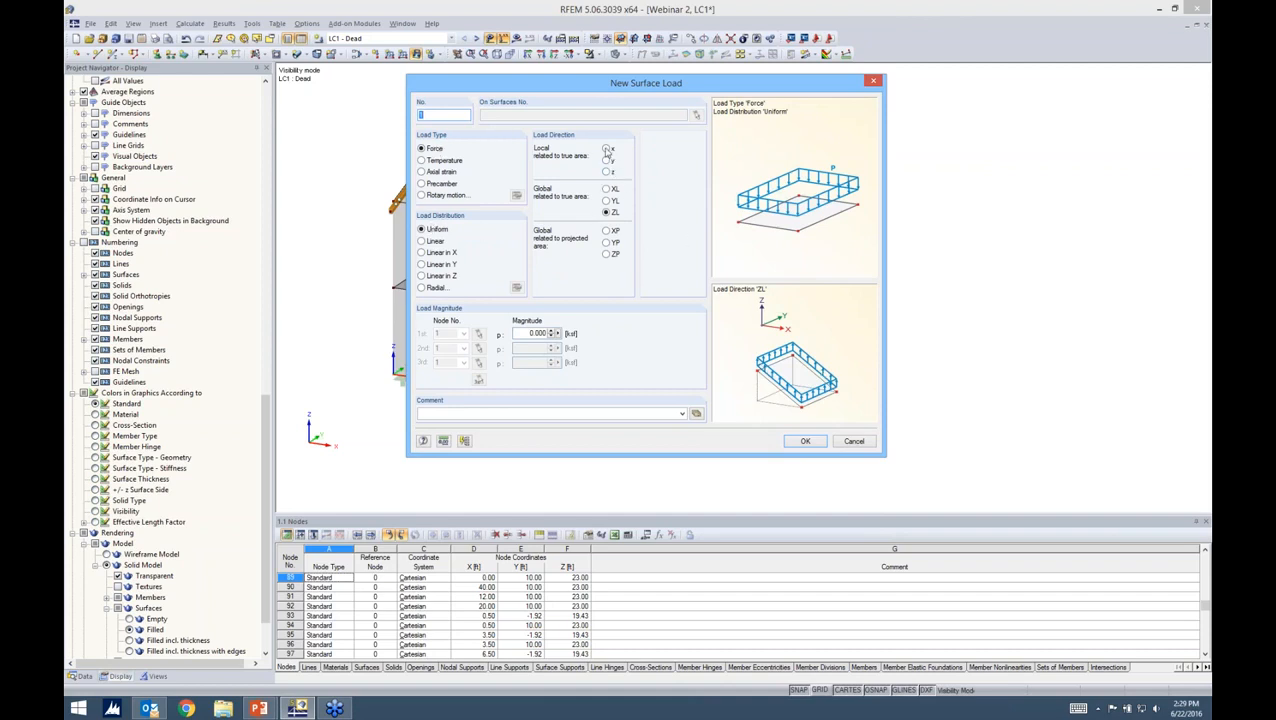
pyautogui.click(607, 172)
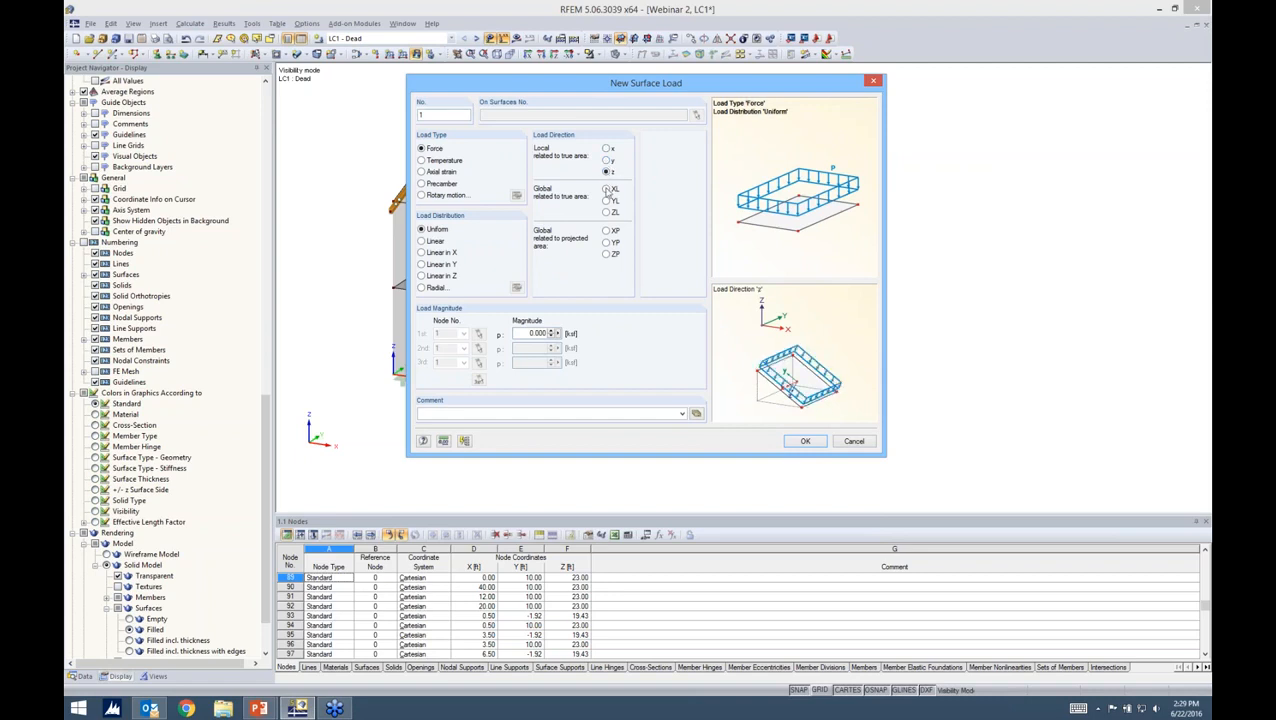
pyautogui.click(606, 189)
pyautogui.click(606, 201)
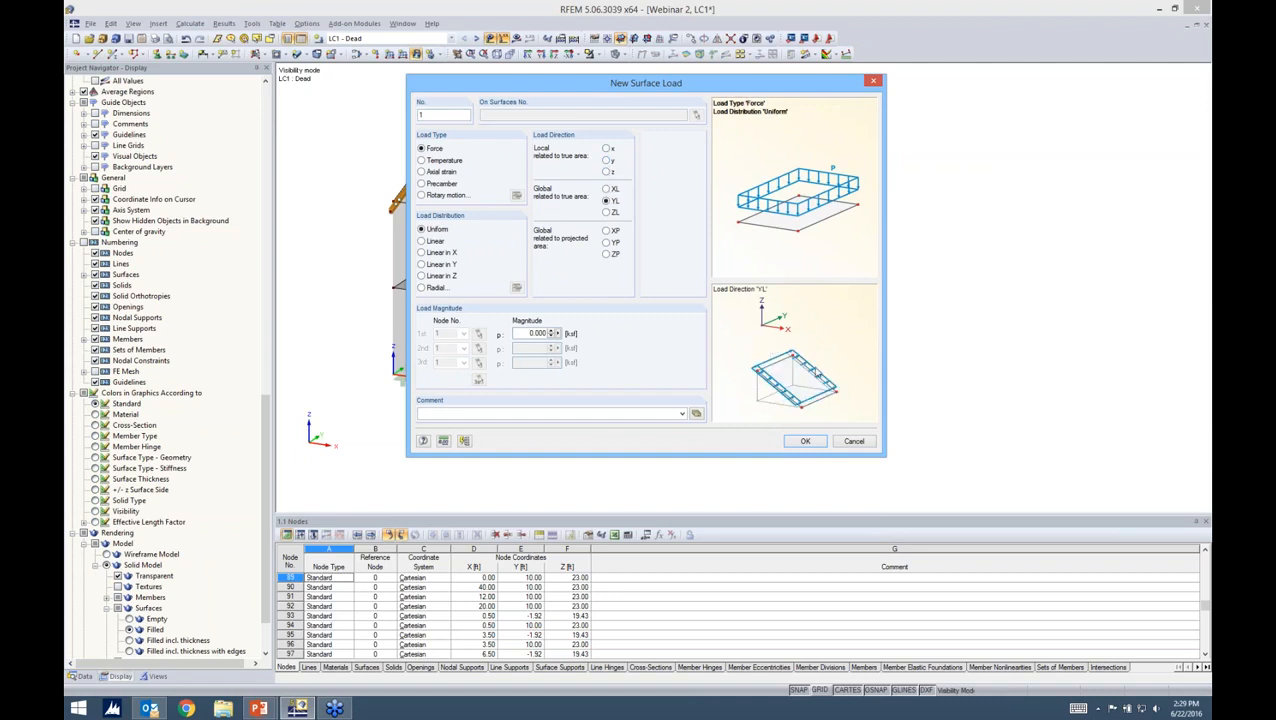
pyautogui.click(606, 213)
pyautogui.click(606, 231)
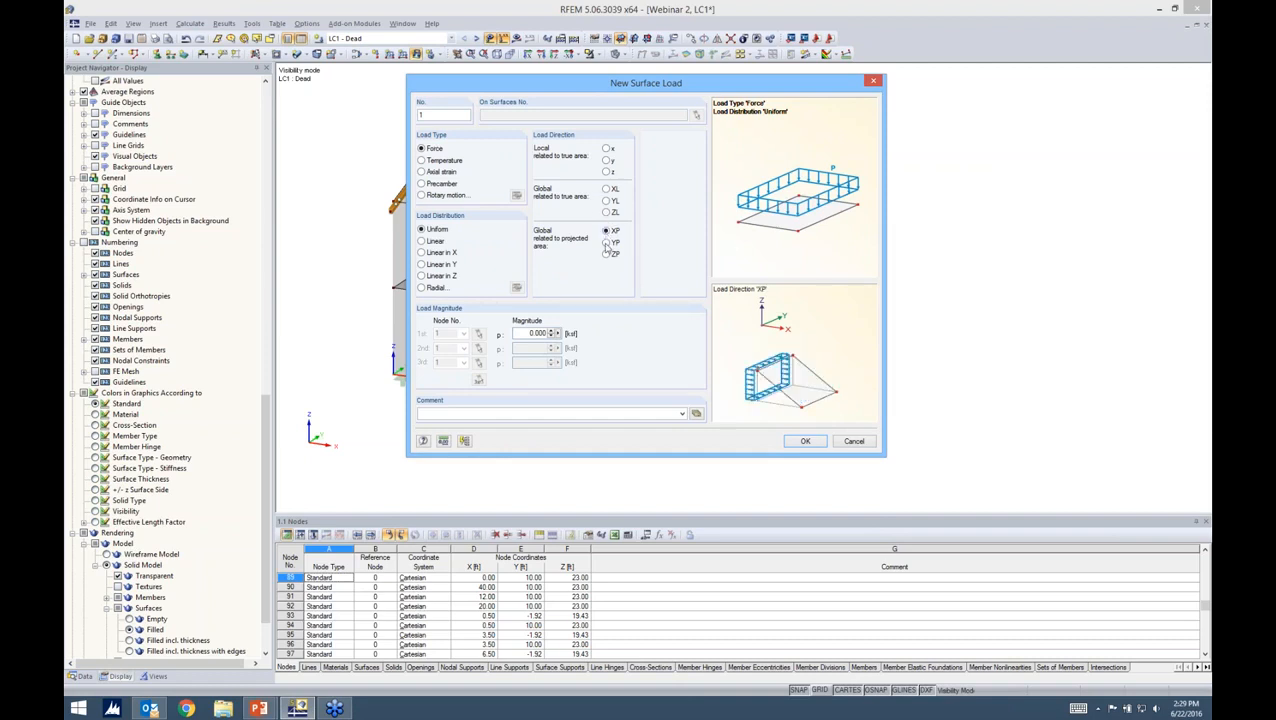
pyautogui.click(606, 243)
pyautogui.click(606, 255)
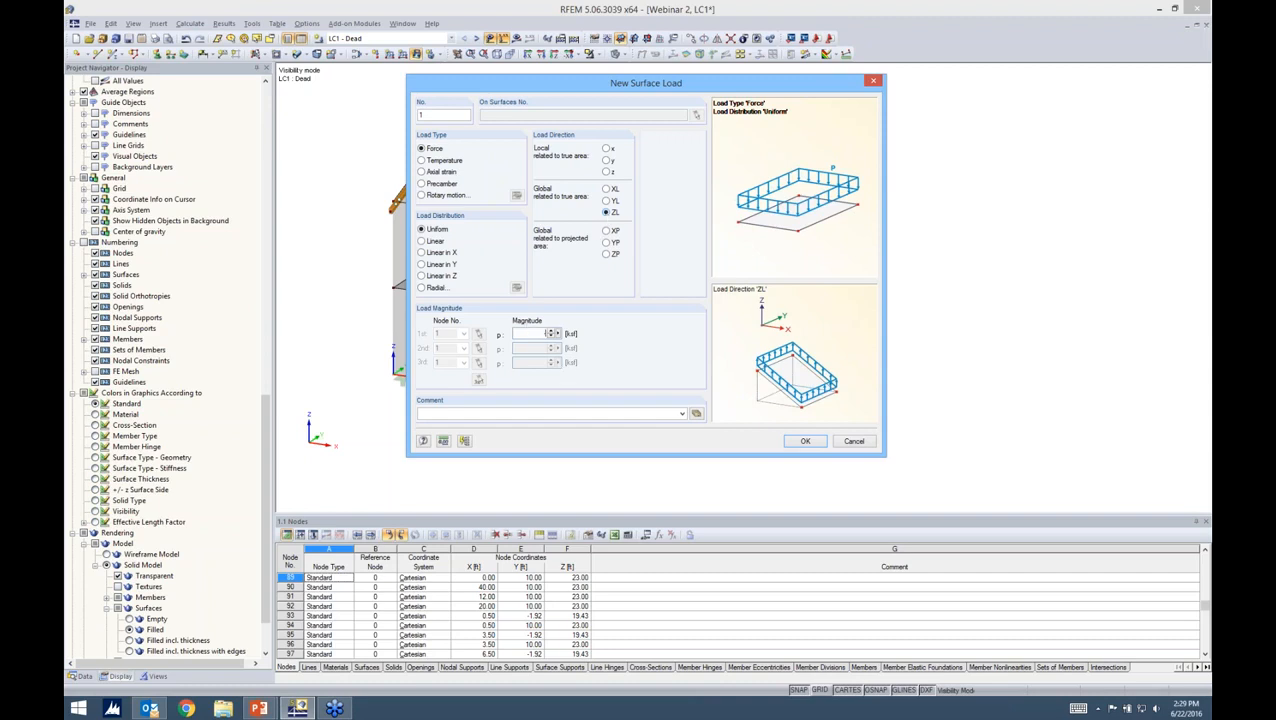
# Apply a uniform surface force in global direction ZL to the two upper floor surfaces in the Dead load case.
pyautogui.click(808, 442)
pyautogui.click(530, 268)
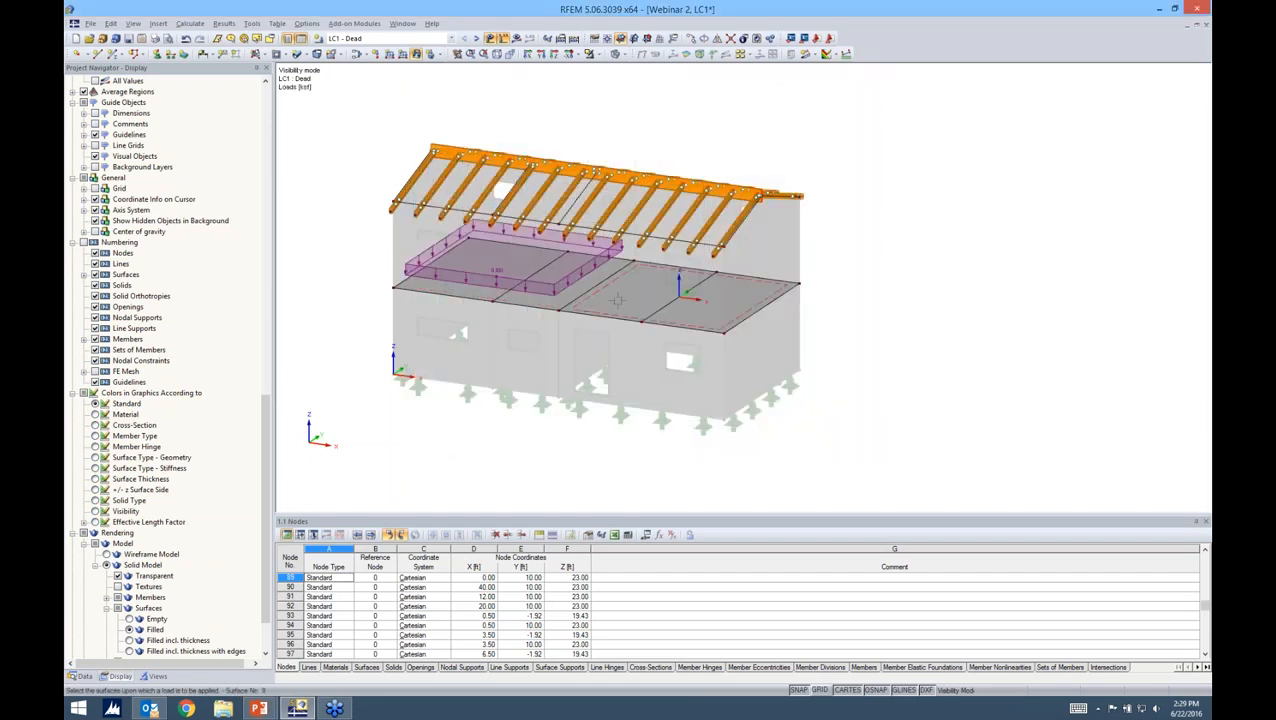
pyautogui.click(617, 299)
pyautogui.keyDown('ctrl'); pyautogui.moveTo(852, 270); pyautogui.dragTo(829, 321, button='middle'); pyautogui.keyUp('ctrl')
pyautogui.press('Escape')
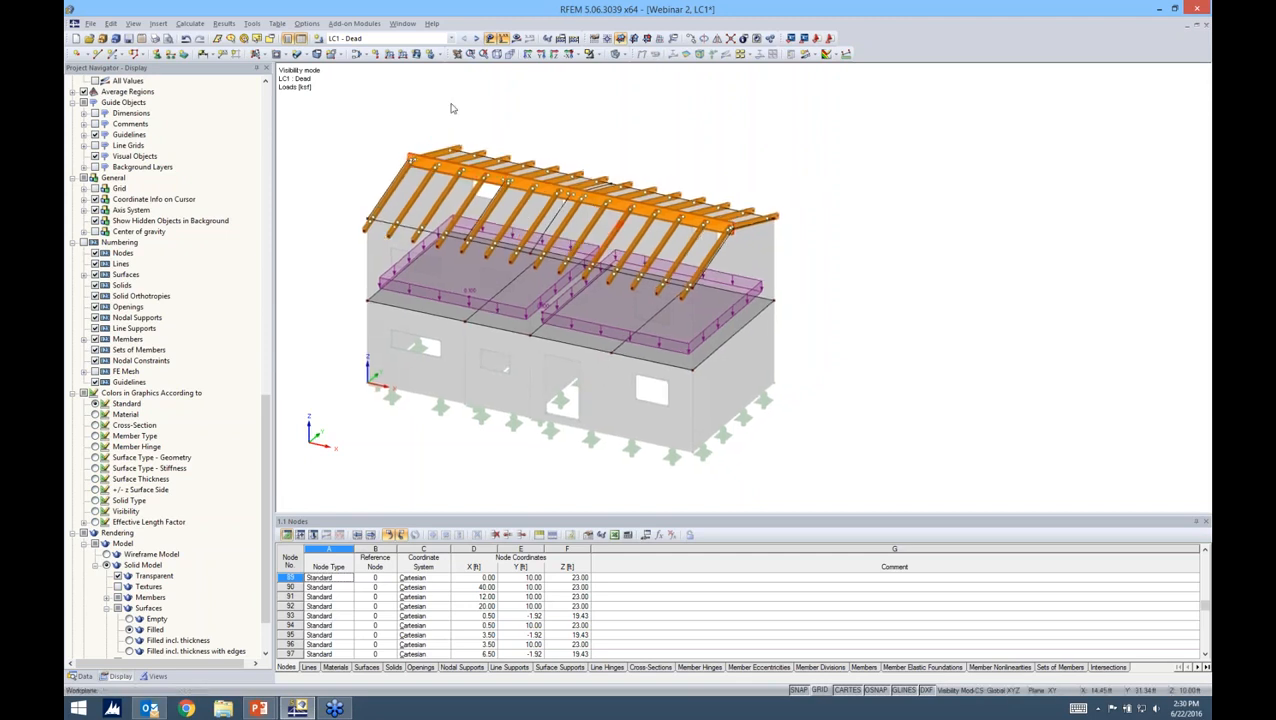
# Start generating member loads from area loads via plane, with direction ZL, uniform distribution and a magnitude of -0.050 ksf.
pyautogui.click(252, 23)
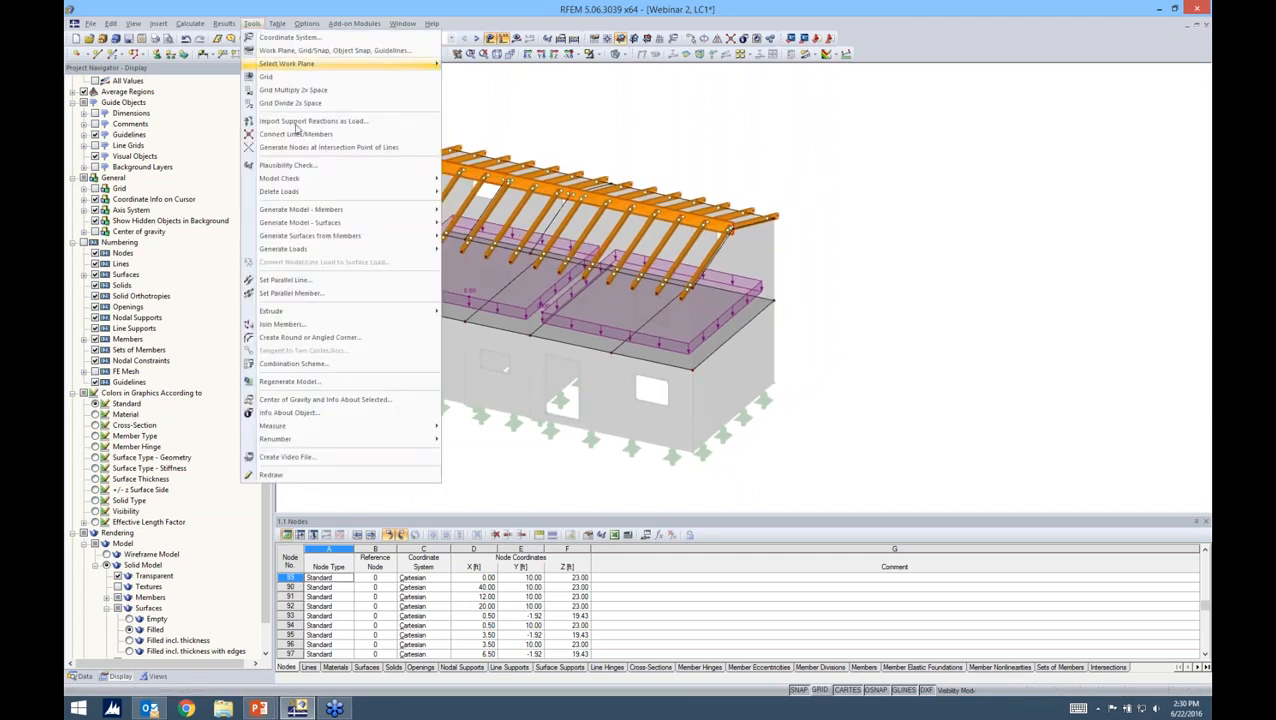
pyautogui.moveTo(305, 249)
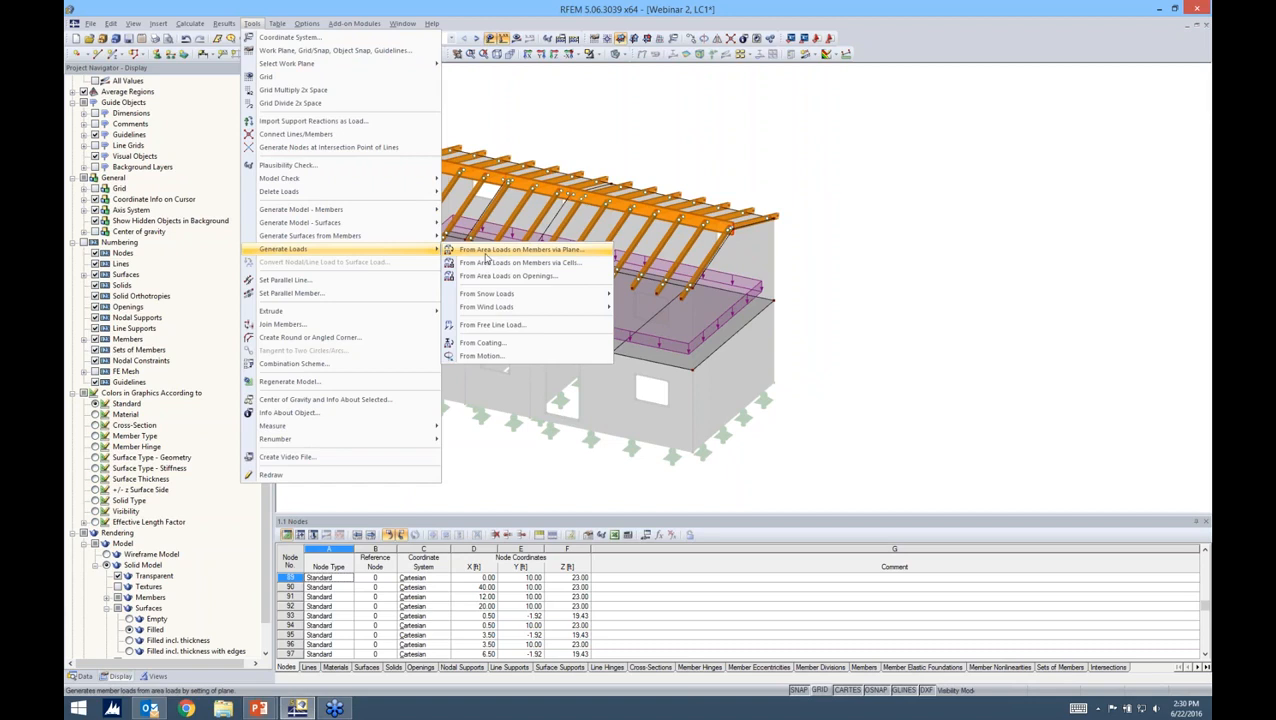
pyautogui.click(486, 251)
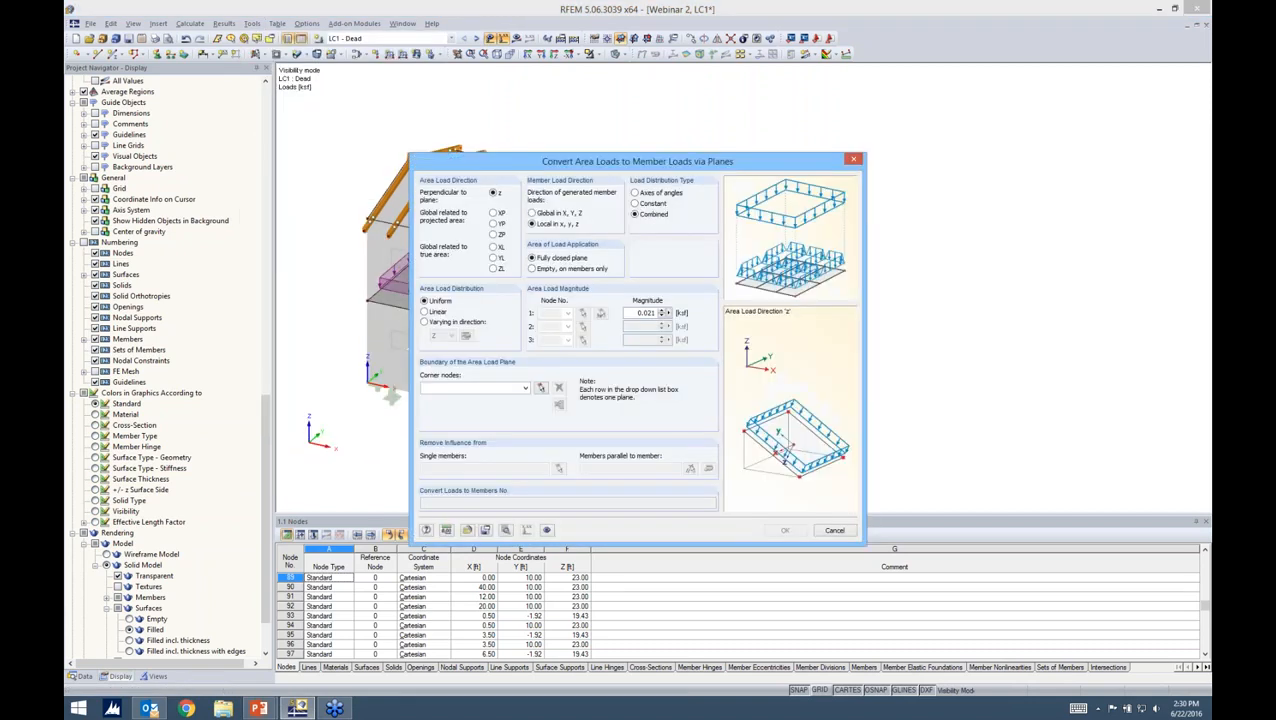
pyautogui.click(493, 213)
pyautogui.click(493, 223)
pyautogui.click(493, 234)
pyautogui.click(493, 268)
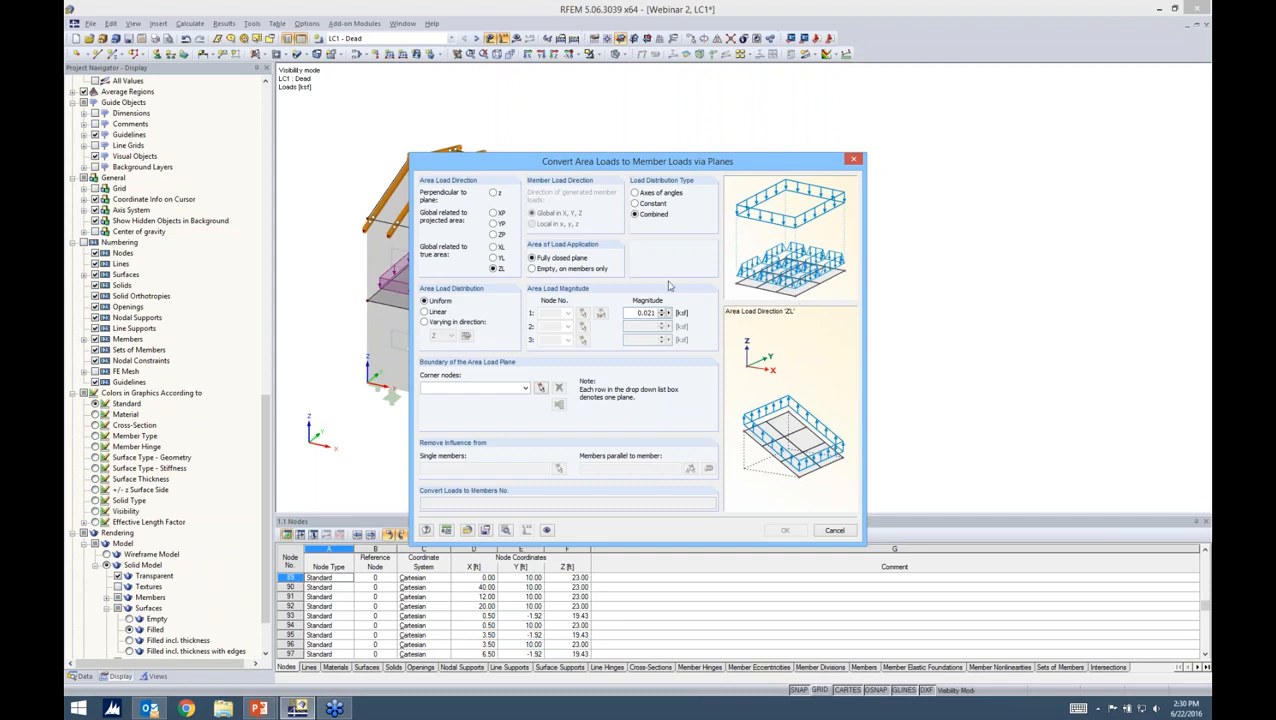
pyautogui.doubleClick(631, 312)
pyautogui.press('BackSpace')
# Switch to wireframe display and define area load planes over both roof slopes by their corner nodes.
pyautogui.click(540, 388)
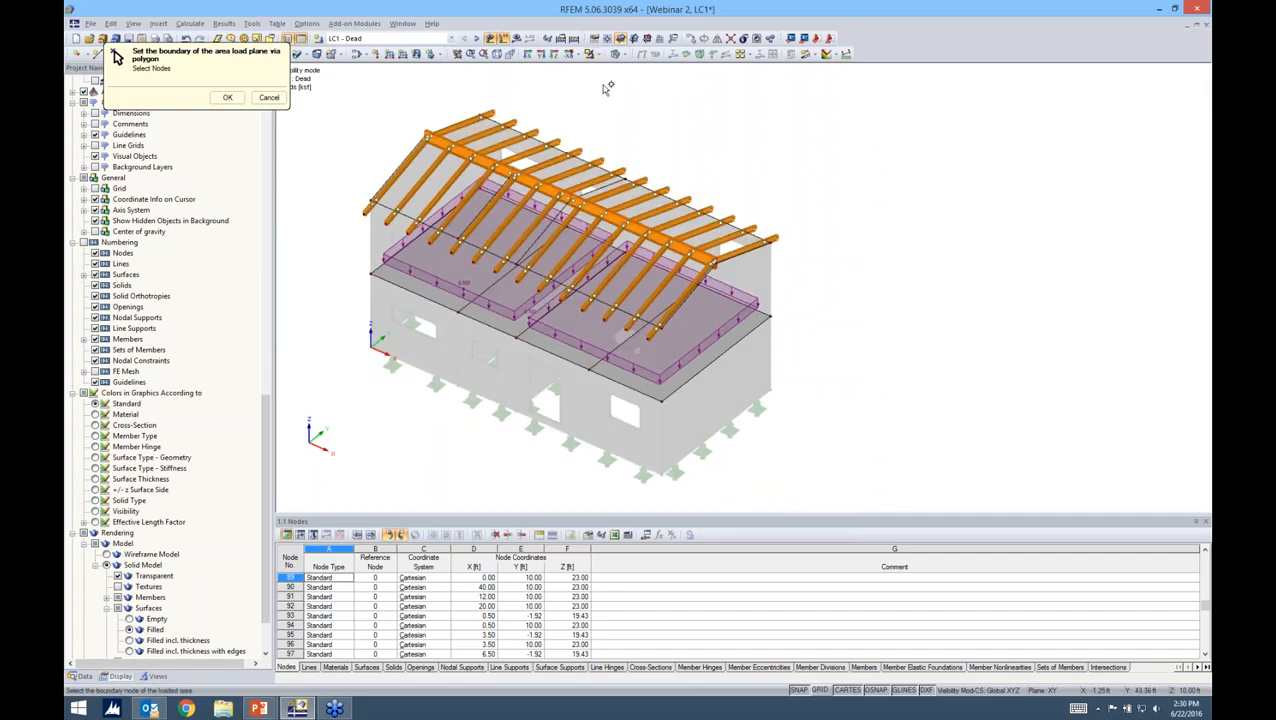
pyautogui.click(623, 55)
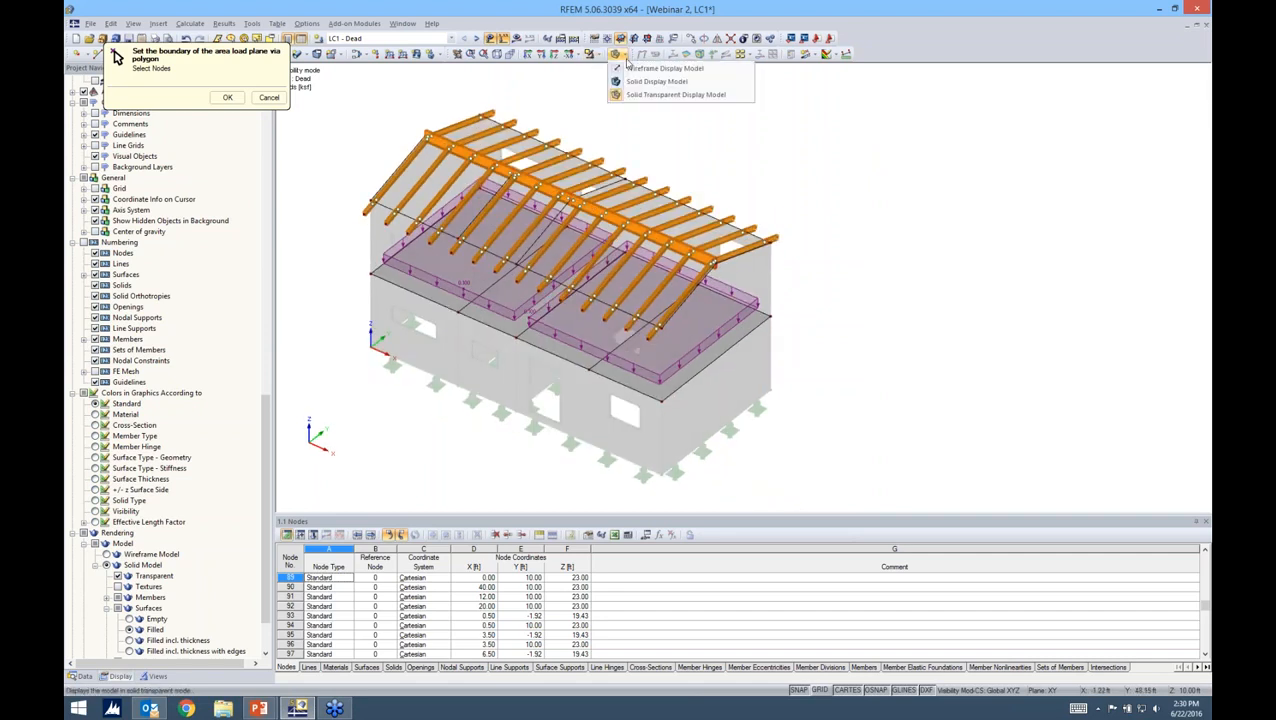
pyautogui.click(650, 71)
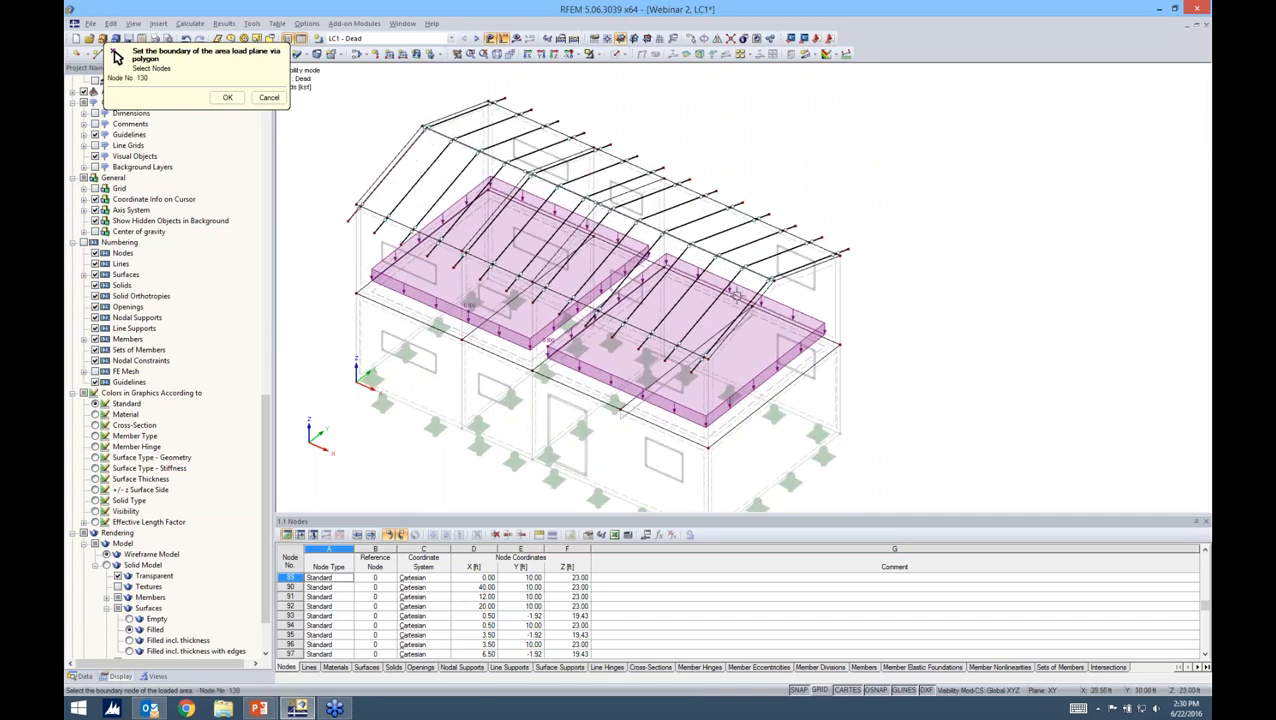
pyautogui.click(766, 278)
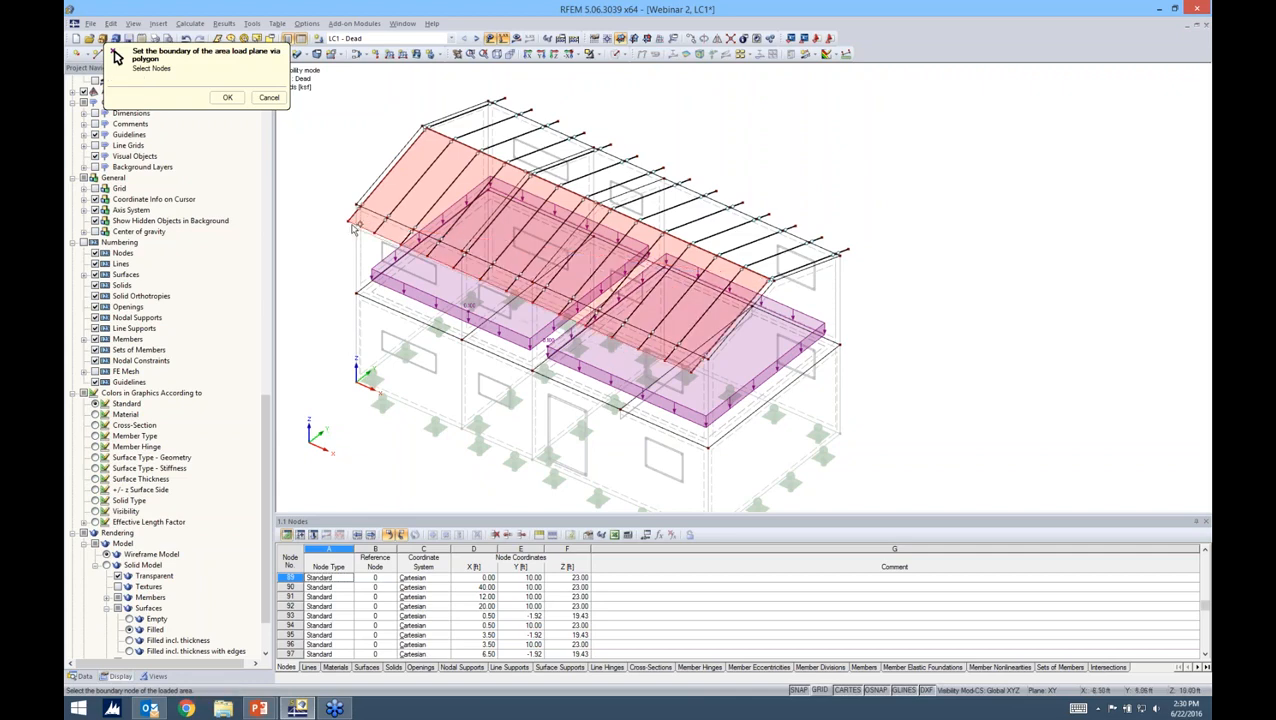
pyautogui.keyDown('ctrl'); pyautogui.moveTo(957, 251); pyautogui.dragTo(755, 104, button='middle'); pyautogui.keyUp('ctrl')
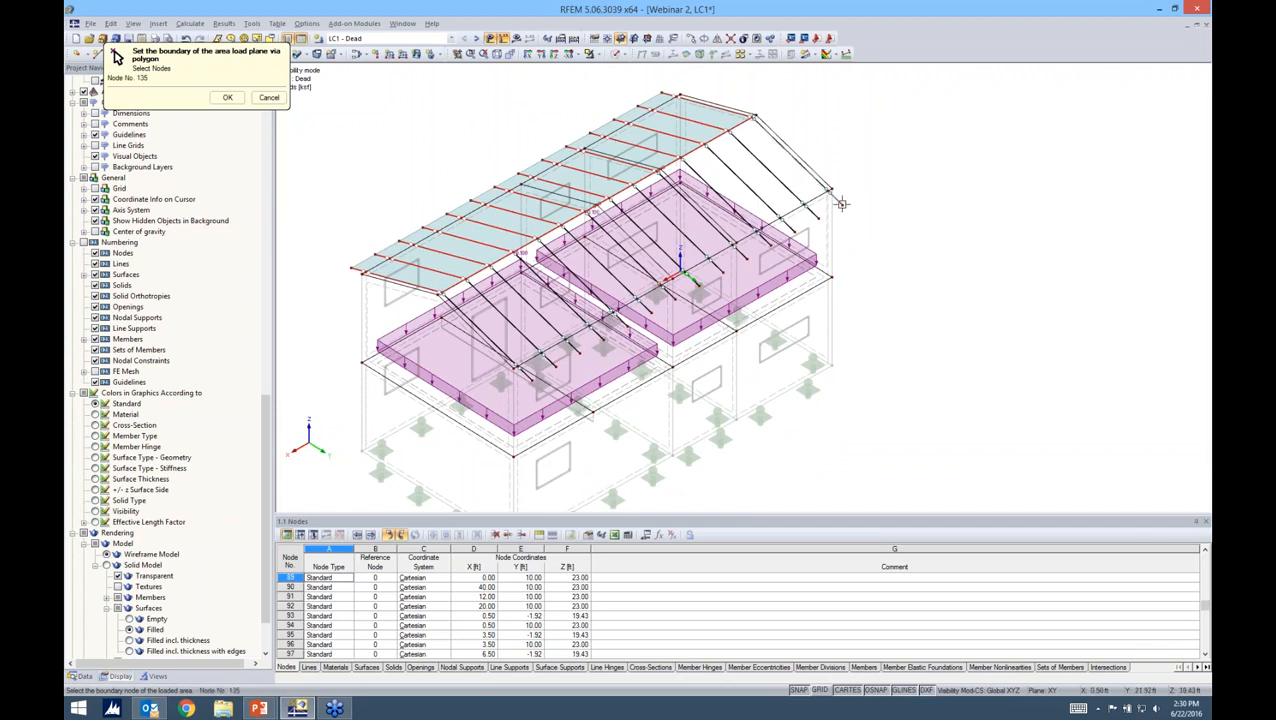
pyautogui.click(540, 377)
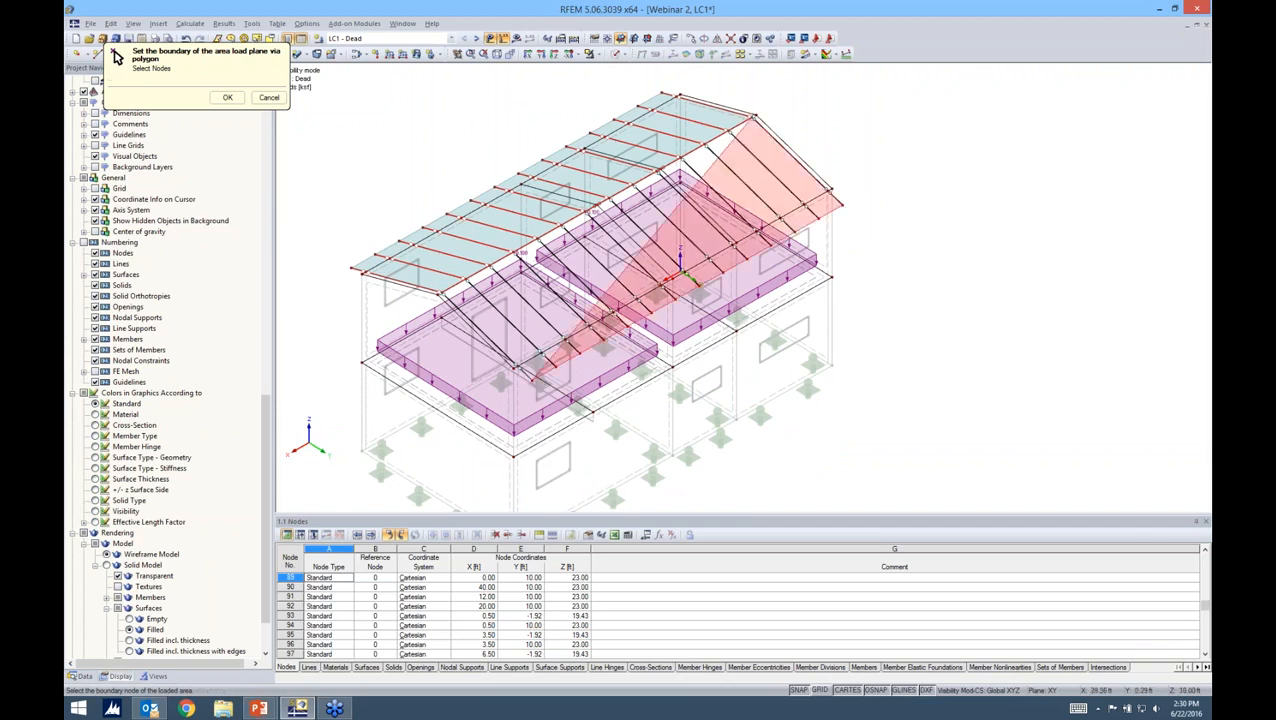
pyautogui.click(440, 292)
pyautogui.click(756, 119)
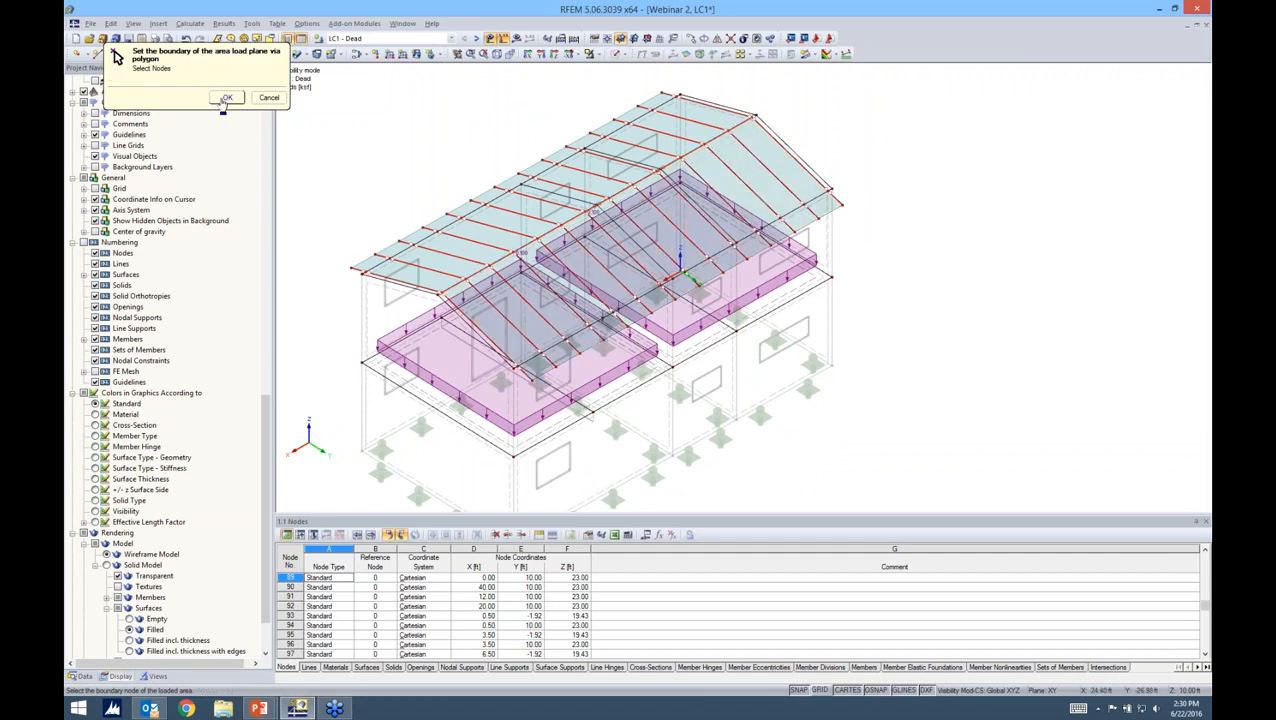
pyautogui.click(227, 97)
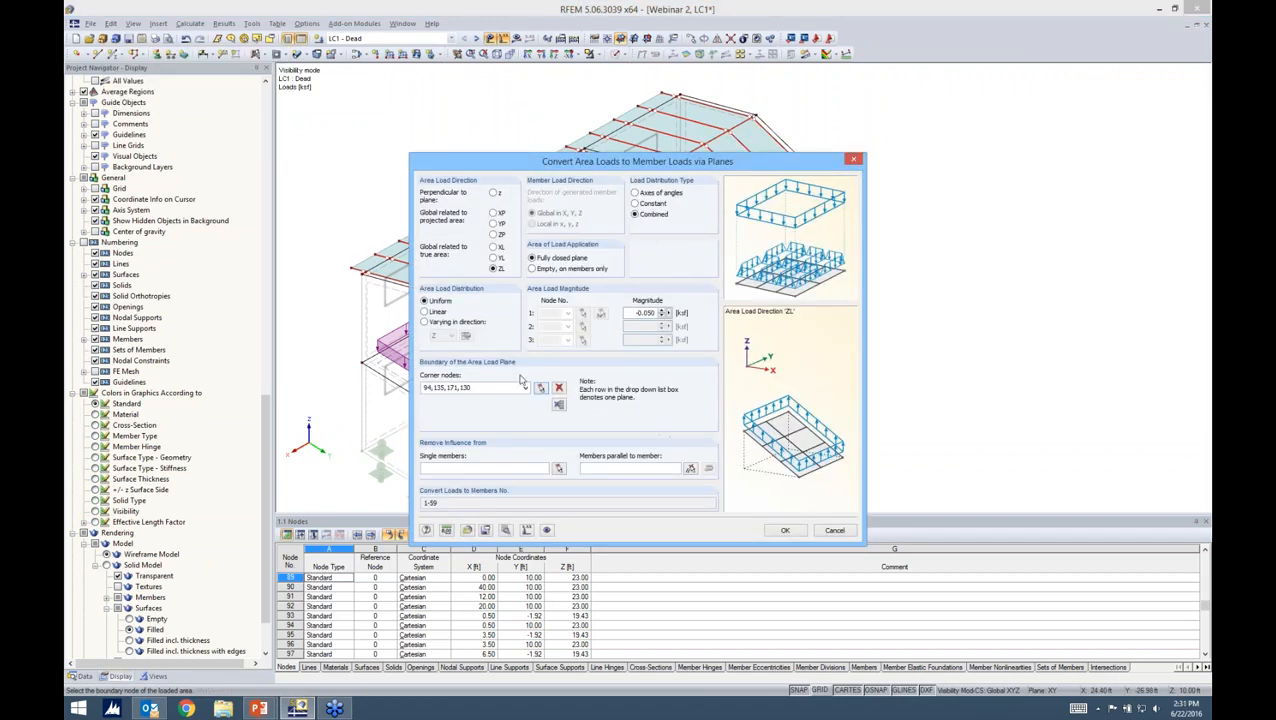
# Remove the influence of members parallel to the ridge beam from the roof area load and generate the member loads.
pyautogui.moveTo(635, 166); pyautogui.dragTo(923, 106)
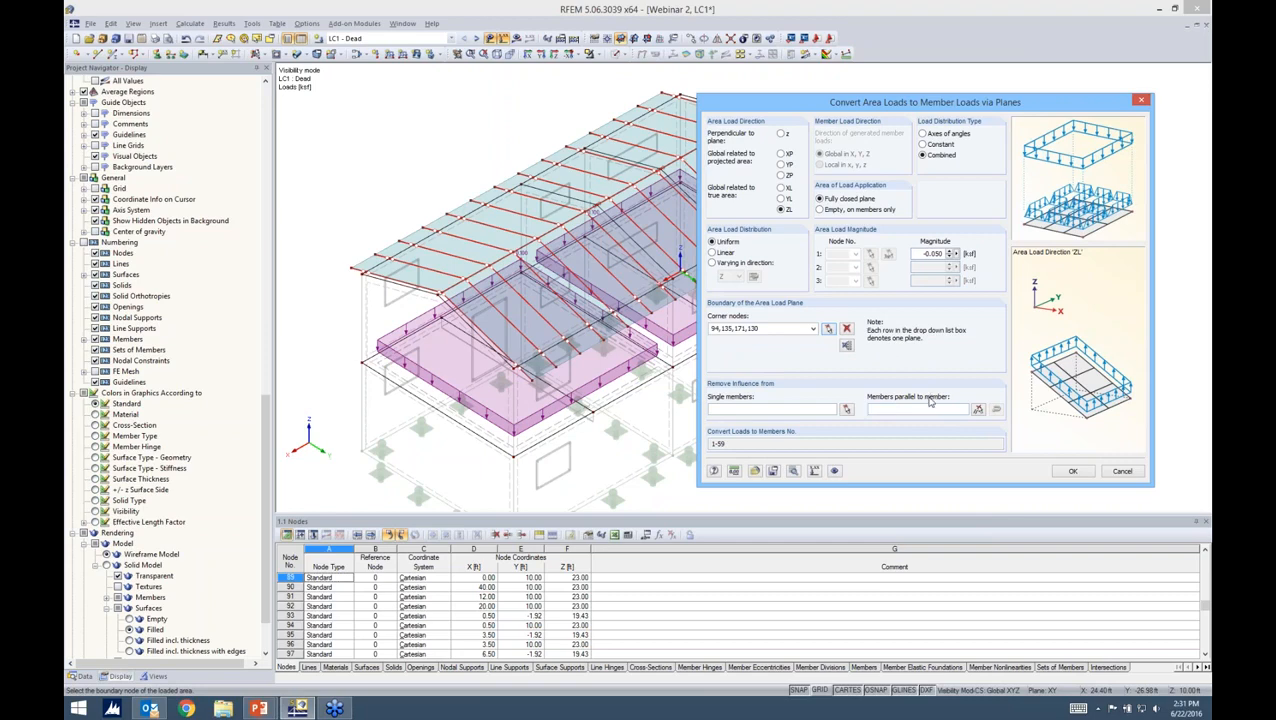
pyautogui.click(978, 411)
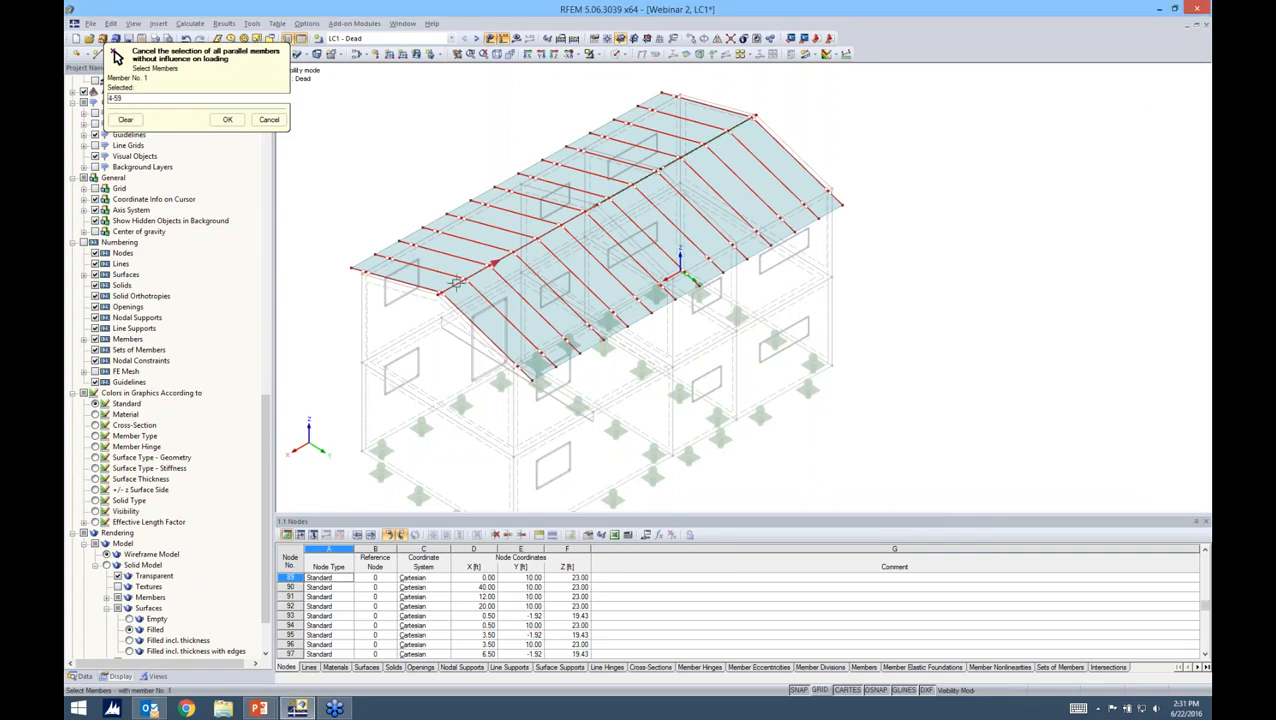
pyautogui.click(227, 119)
pyautogui.click(1068, 471)
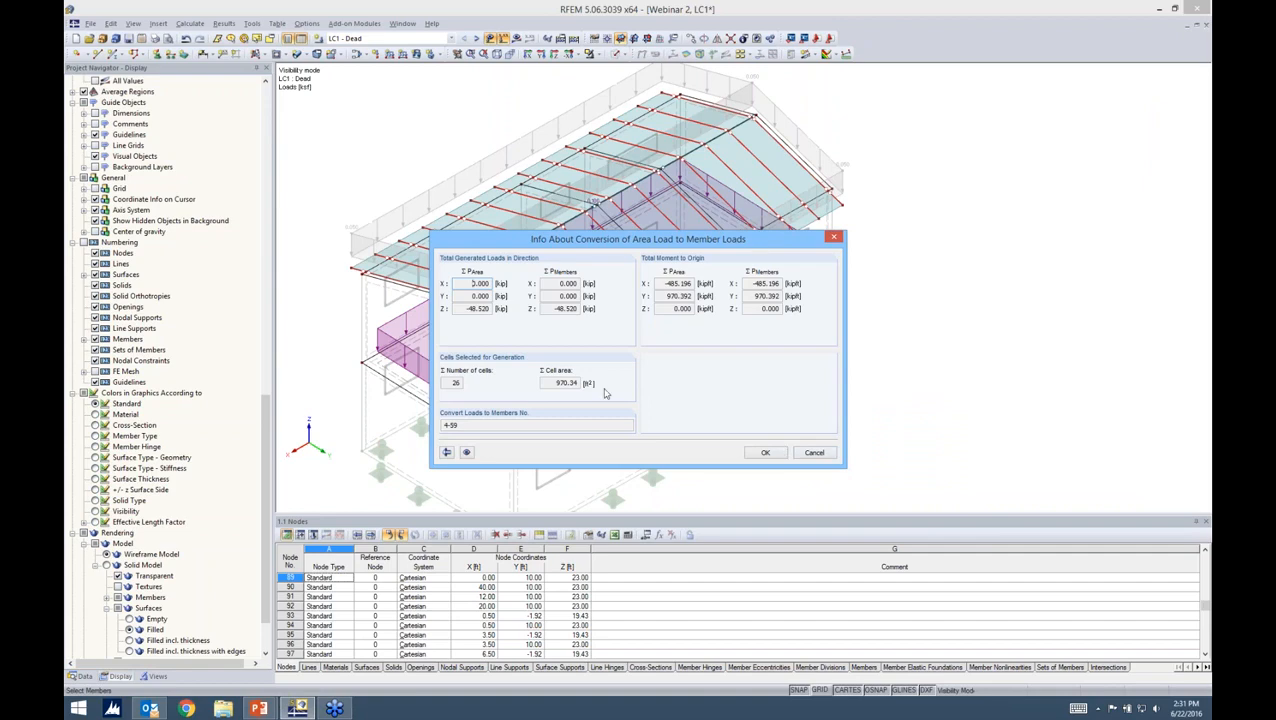
pyautogui.click(765, 453)
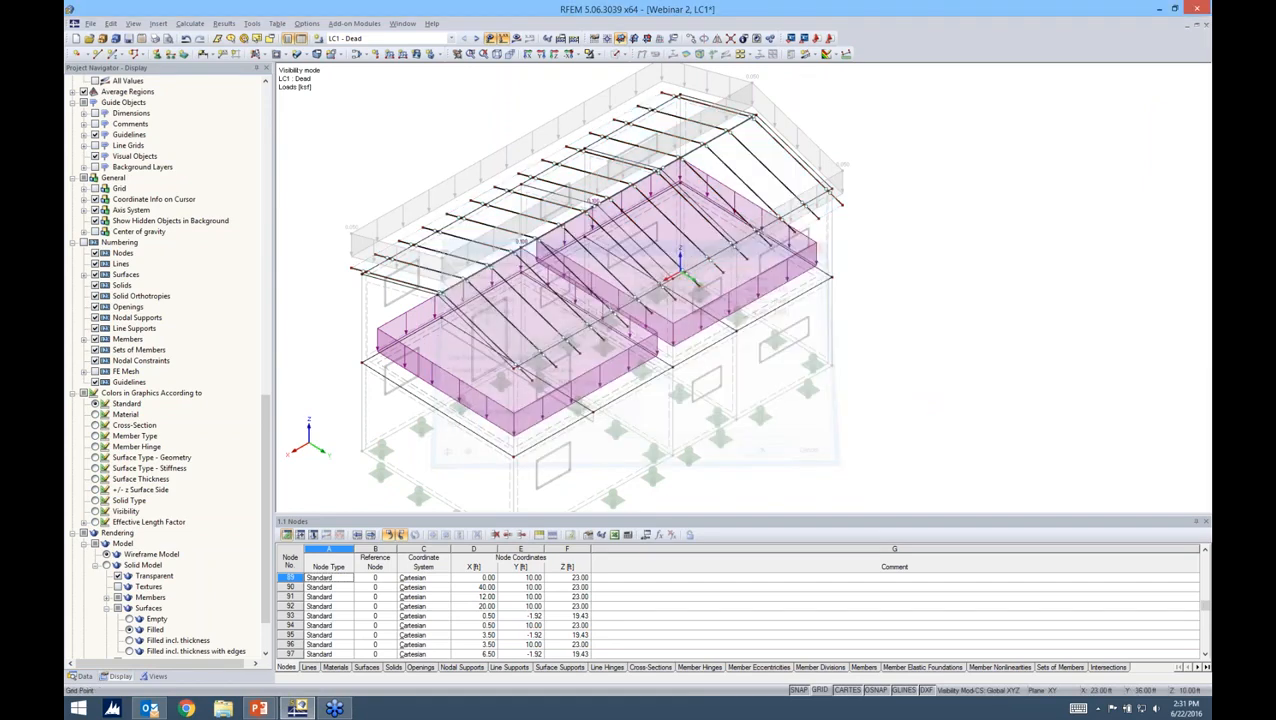
# Display the generated roof load separately as individual member loads to examine their distribution, and return to the combined area load display.
pyautogui.keyDown('ctrl'); pyautogui.moveTo(1100, 460); pyautogui.dragTo(1168, 308, button='middle'); pyautogui.keyUp('ctrl')
pyautogui.rightClick(756, 192)
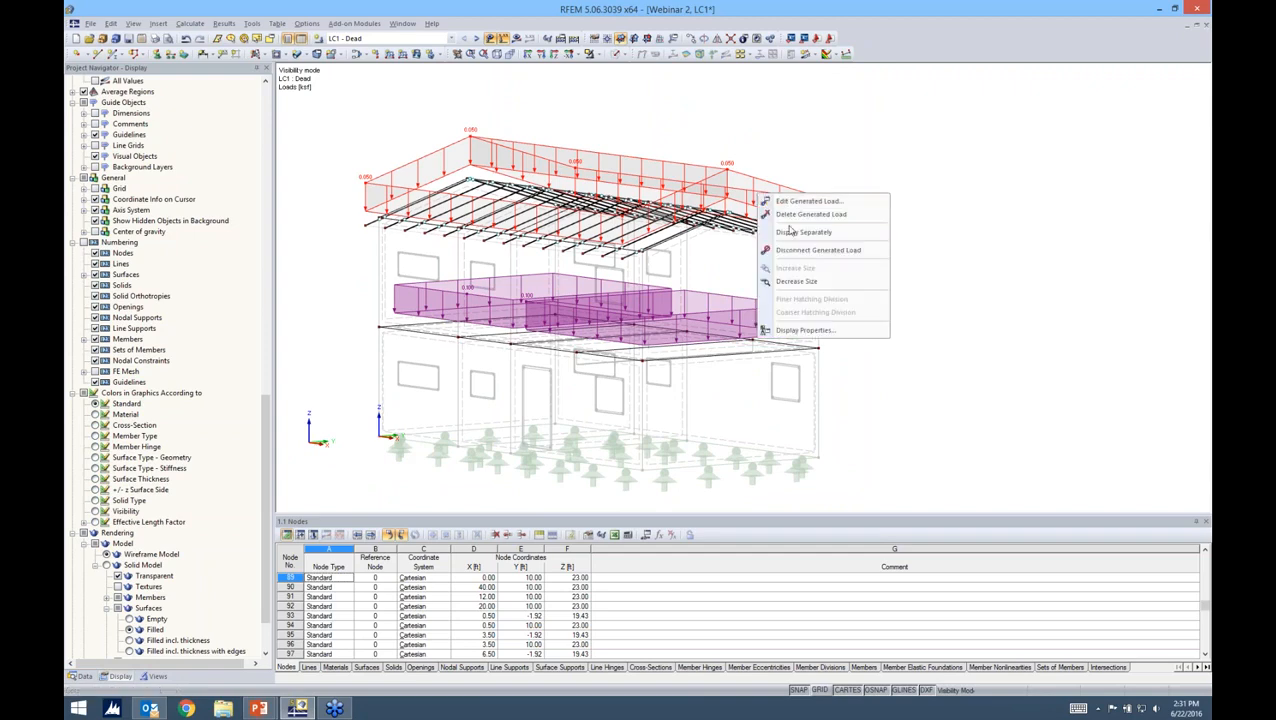
pyautogui.click(790, 231)
pyautogui.keyDown('ctrl'); pyautogui.moveTo(870, 237); pyautogui.dragTo(836, 296, button='middle'); pyautogui.keyUp('ctrl')
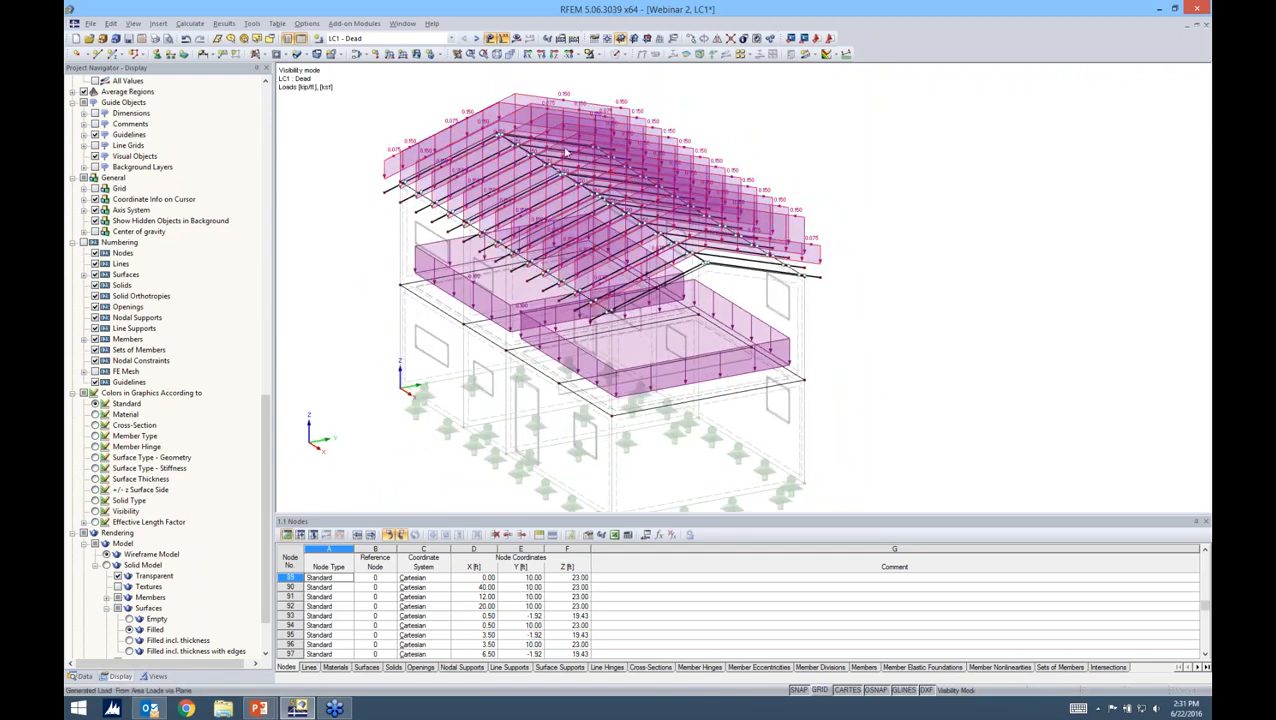
pyautogui.rightClick(770, 226)
pyautogui.click(800, 258)
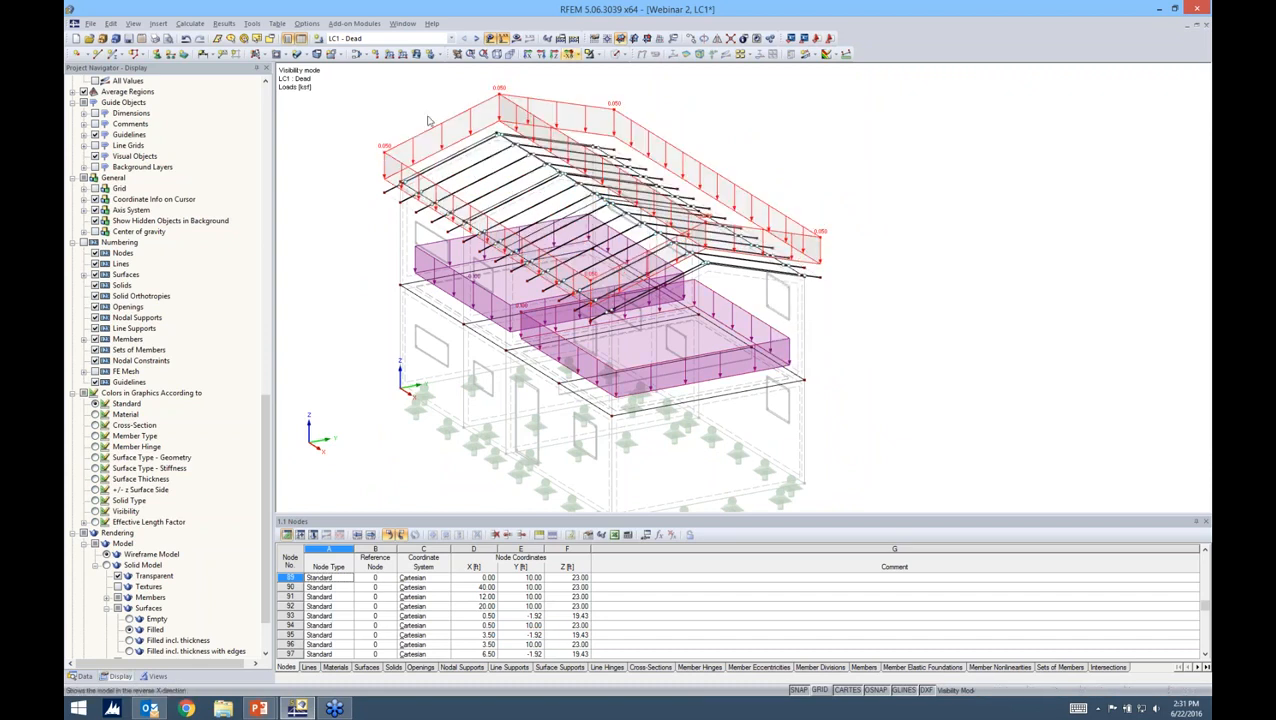
pyautogui.click(1017, 373)
pyautogui.keyDown('ctrl'); pyautogui.moveTo(925, 355); pyautogui.dragTo(946, 290, button='middle'); pyautogui.keyUp('ctrl')
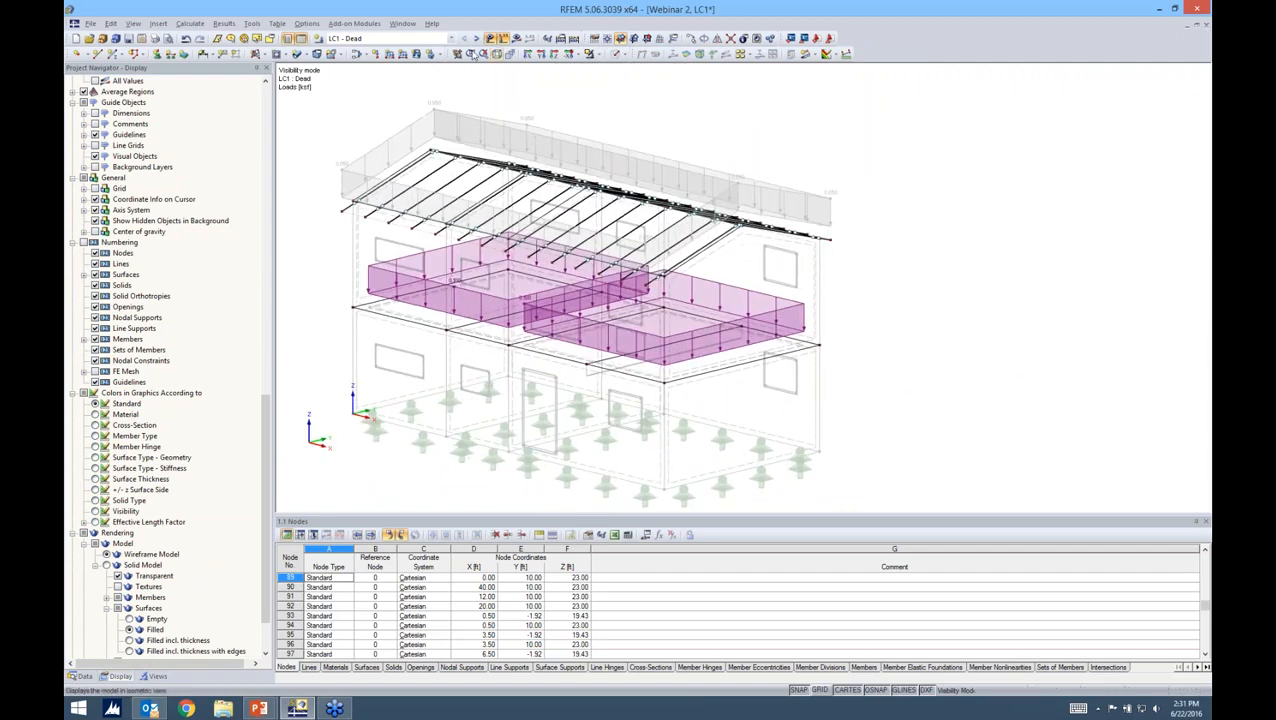
# Switch to the Live load case and apply a uniform surface force in global direction ZL to the two upper floor surfaces.
pyautogui.click(445, 38)
pyautogui.click(416, 57)
pyautogui.click(416, 55)
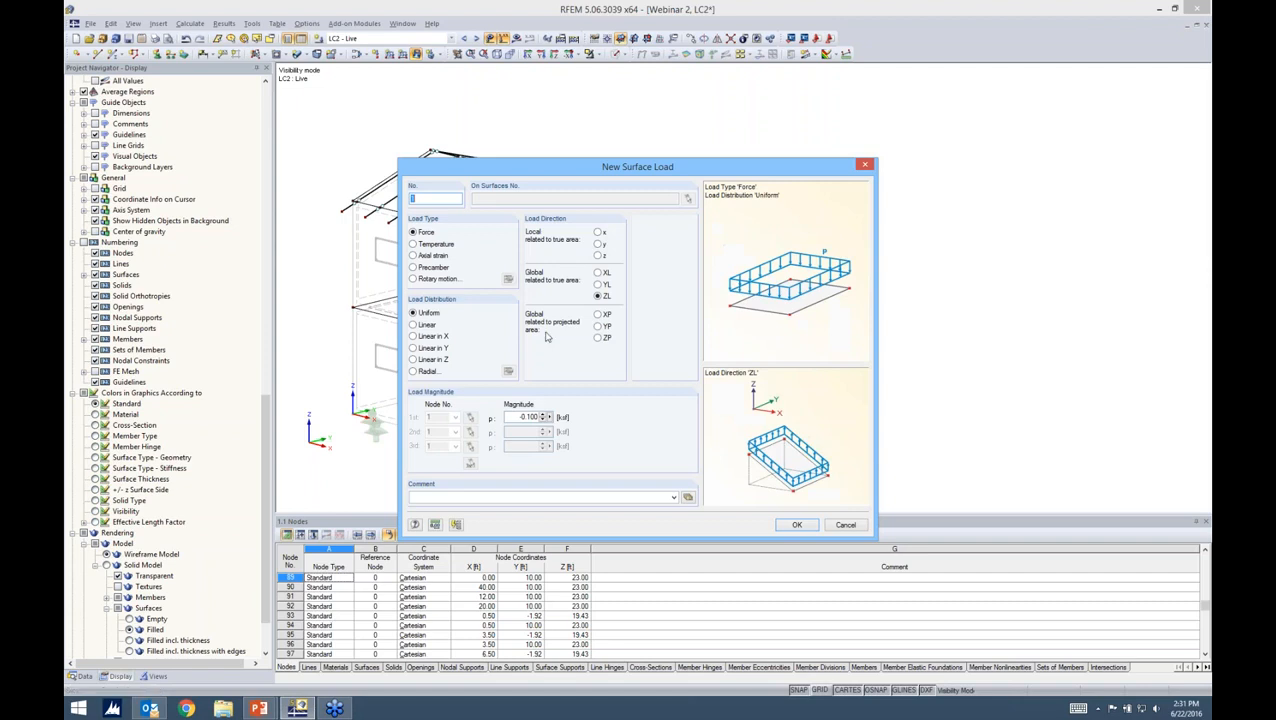
pyautogui.doubleClick(508, 416)
pyautogui.press('BackSpace')
pyautogui.press('Return')
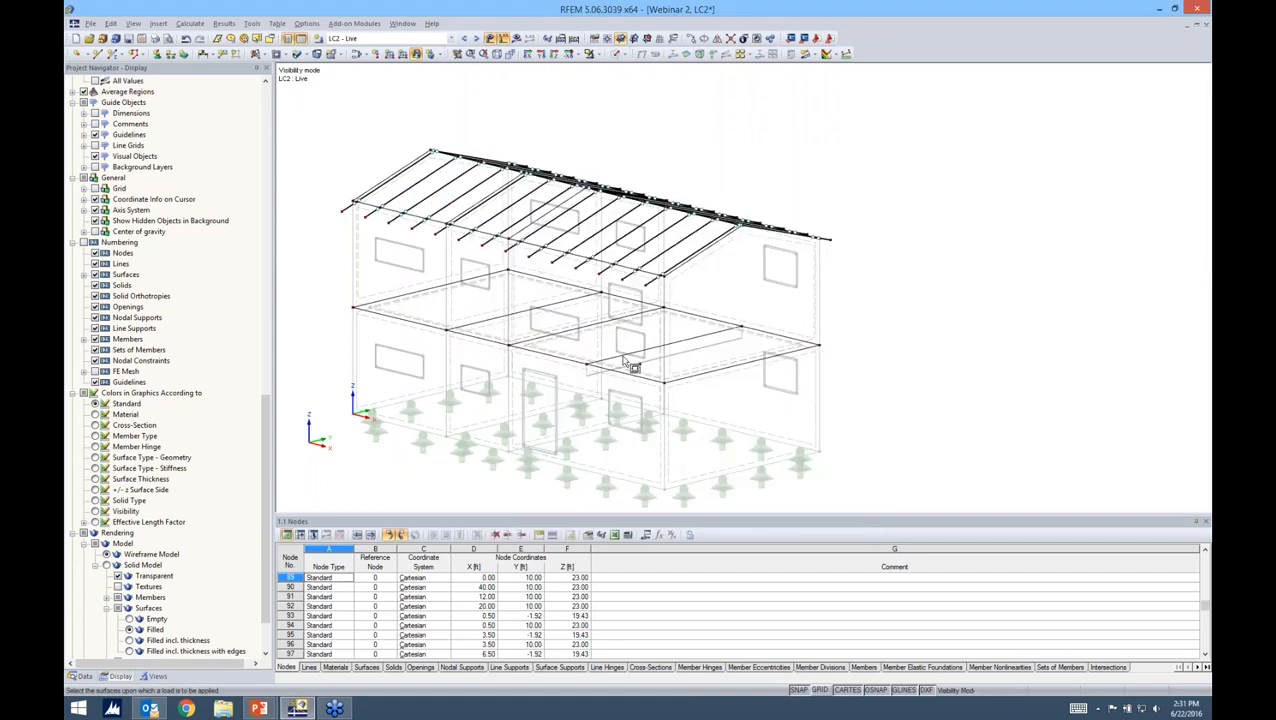
pyautogui.keyDown('ctrl'); pyautogui.moveTo(511, 362); pyautogui.dragTo(432, 316, button='middle'); pyautogui.keyUp('ctrl')
pyautogui.click(524, 348)
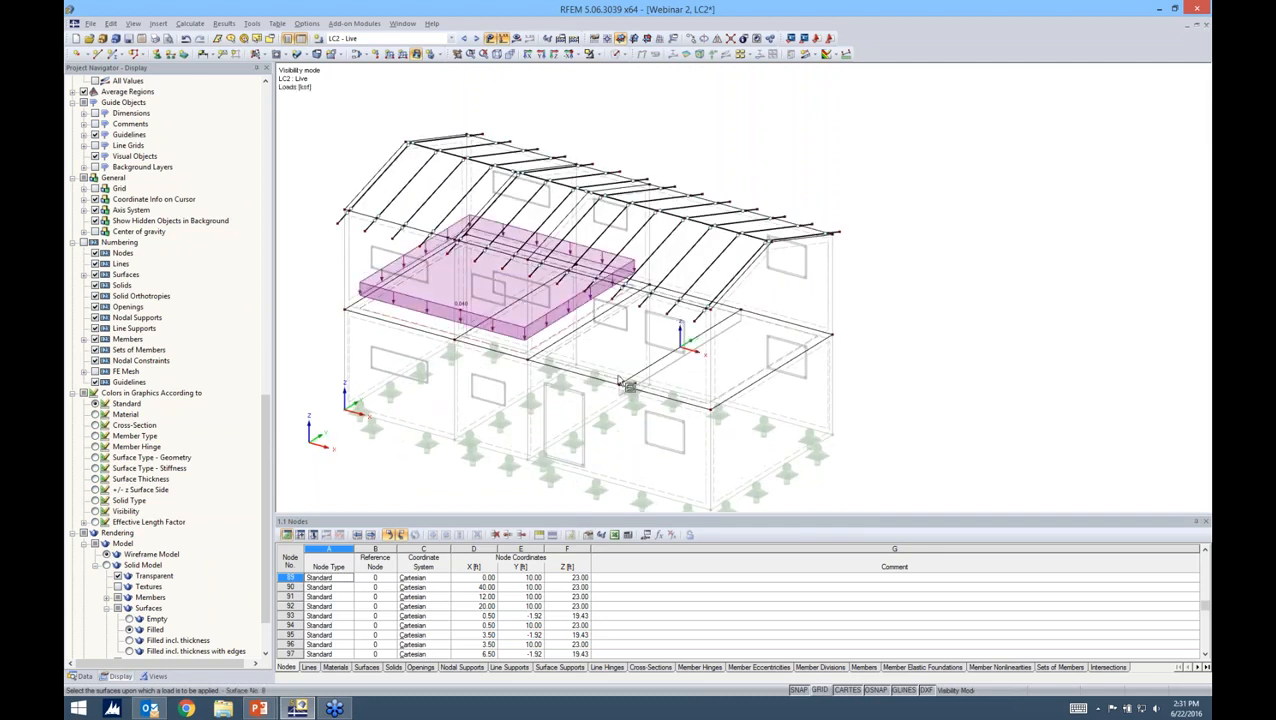
pyautogui.click(682, 342)
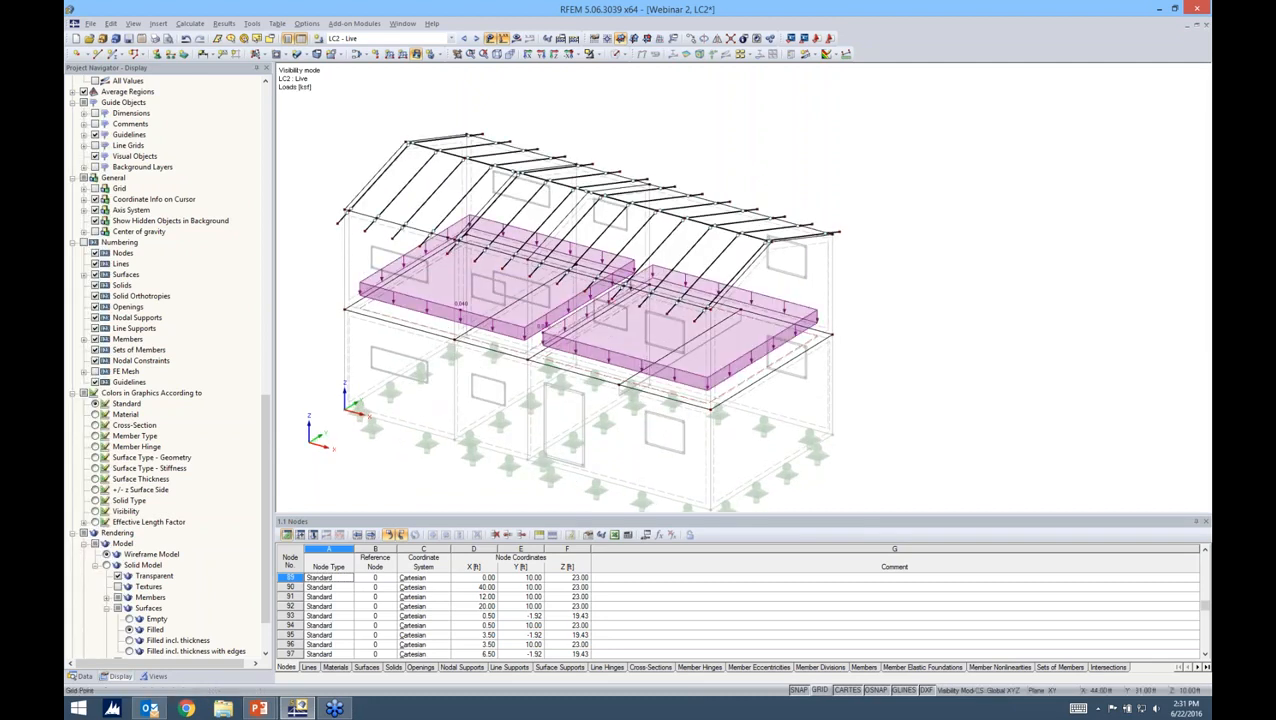
# Switch the model to solid transparent rendering and cancel the visibility mode to show all objects.
pyautogui.click(617, 54)
pyautogui.click(655, 81)
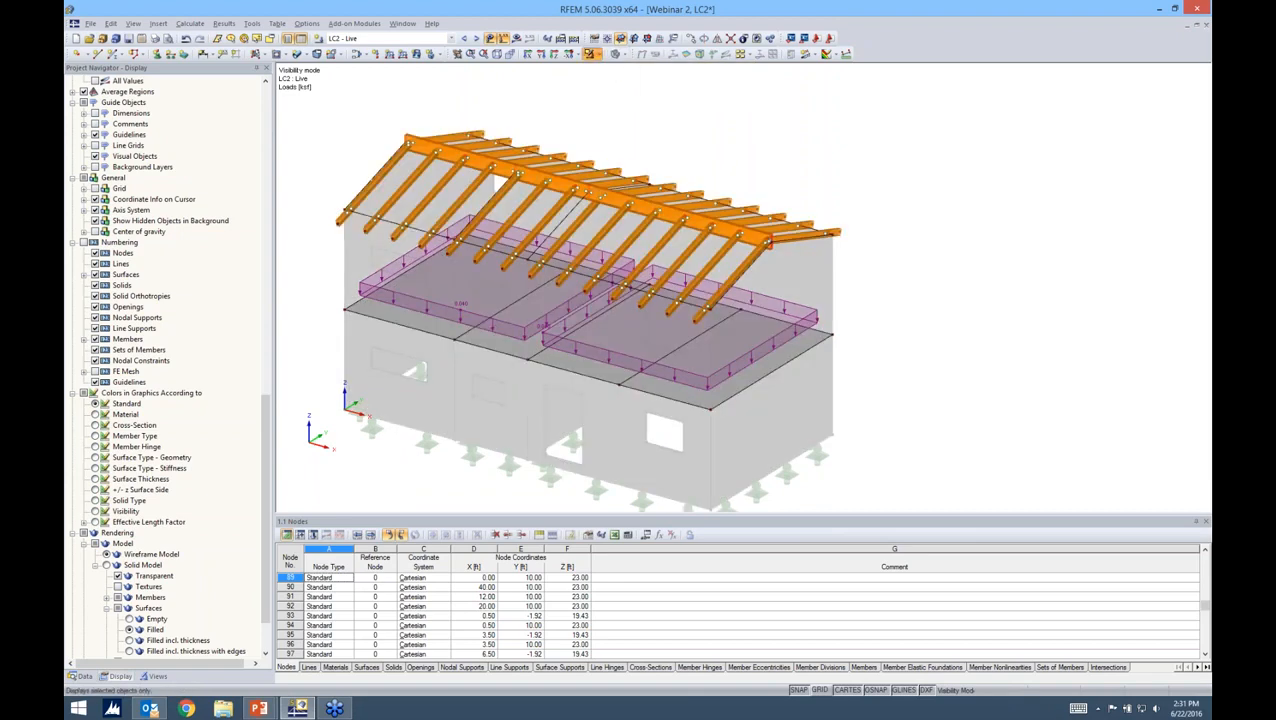
pyautogui.click(596, 54)
pyautogui.click(634, 156)
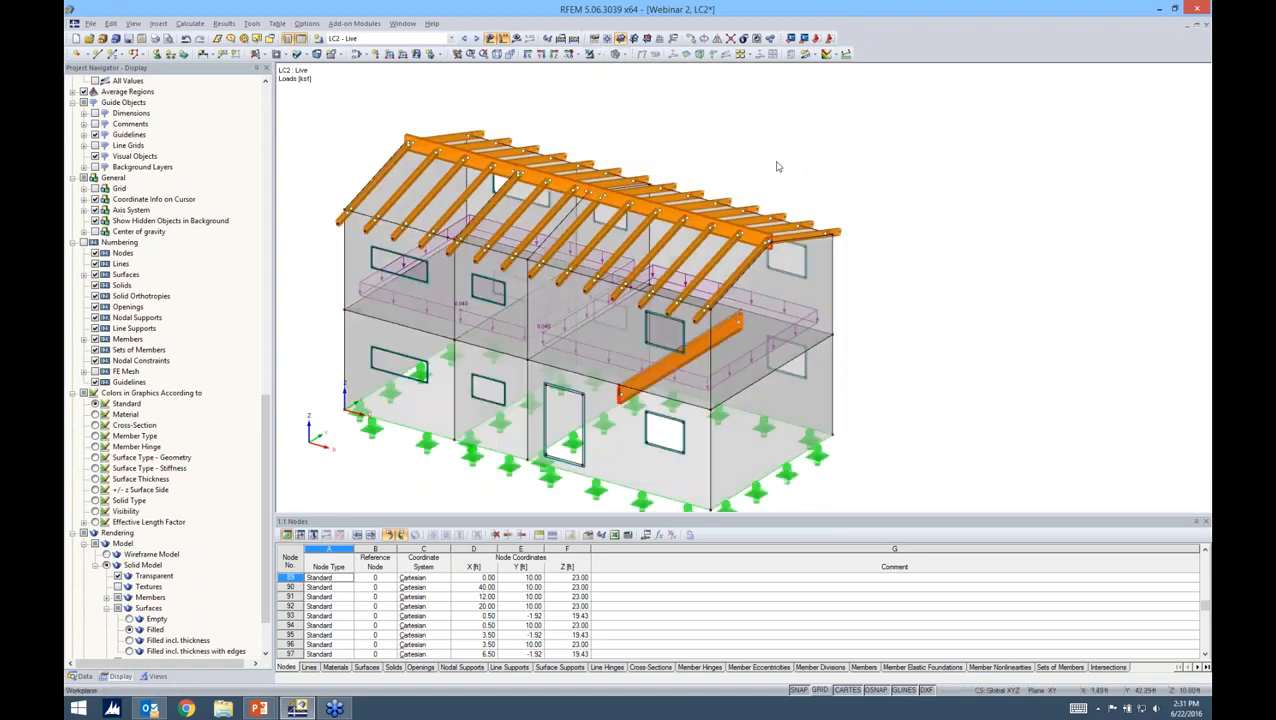
# In load case LC3 - Wind, apply a uniform 0.030 ksf surface load in global YL direction to the upper and lower front walls.
pyautogui.click(447, 39)
pyautogui.click(420, 66)
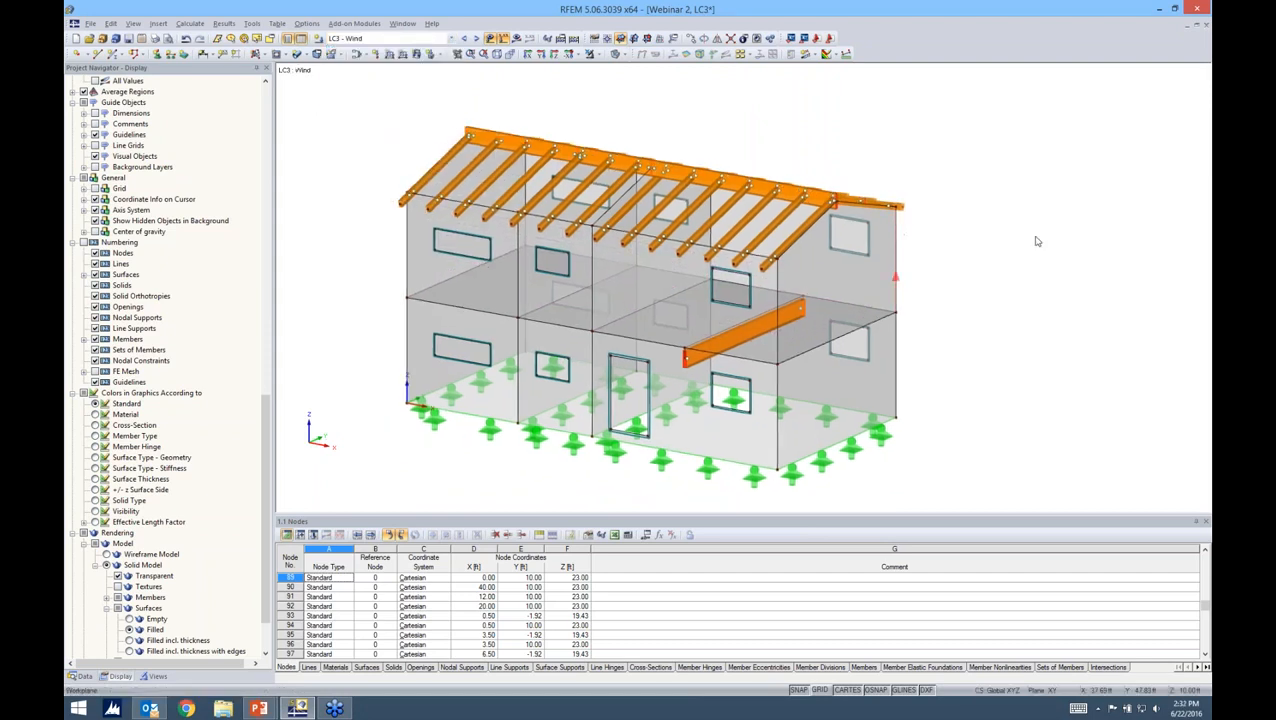
pyautogui.keyDown('ctrl'); pyautogui.moveTo(961, 284); pyautogui.dragTo(951, 291, button='middle'); pyautogui.keyUp('ctrl')
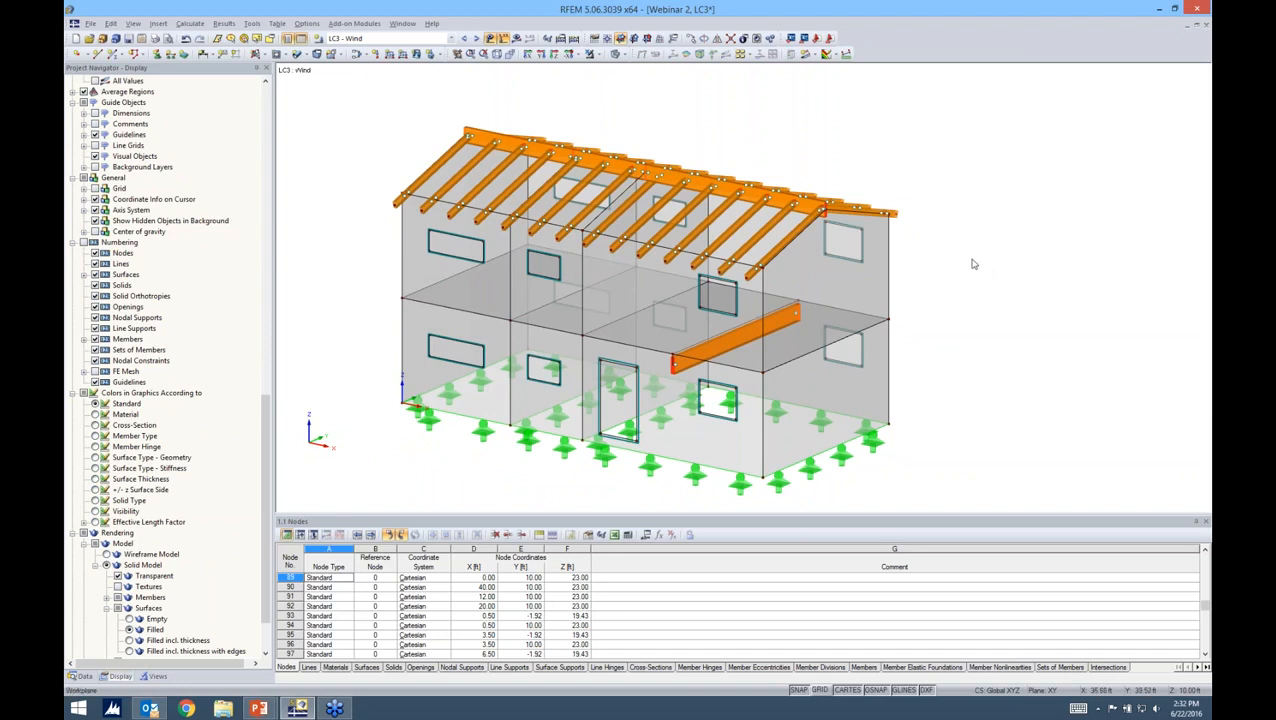
pyautogui.keyDown('ctrl'); pyautogui.moveTo(947, 297); pyautogui.dragTo(850, 300, button='middle'); pyautogui.keyUp('ctrl')
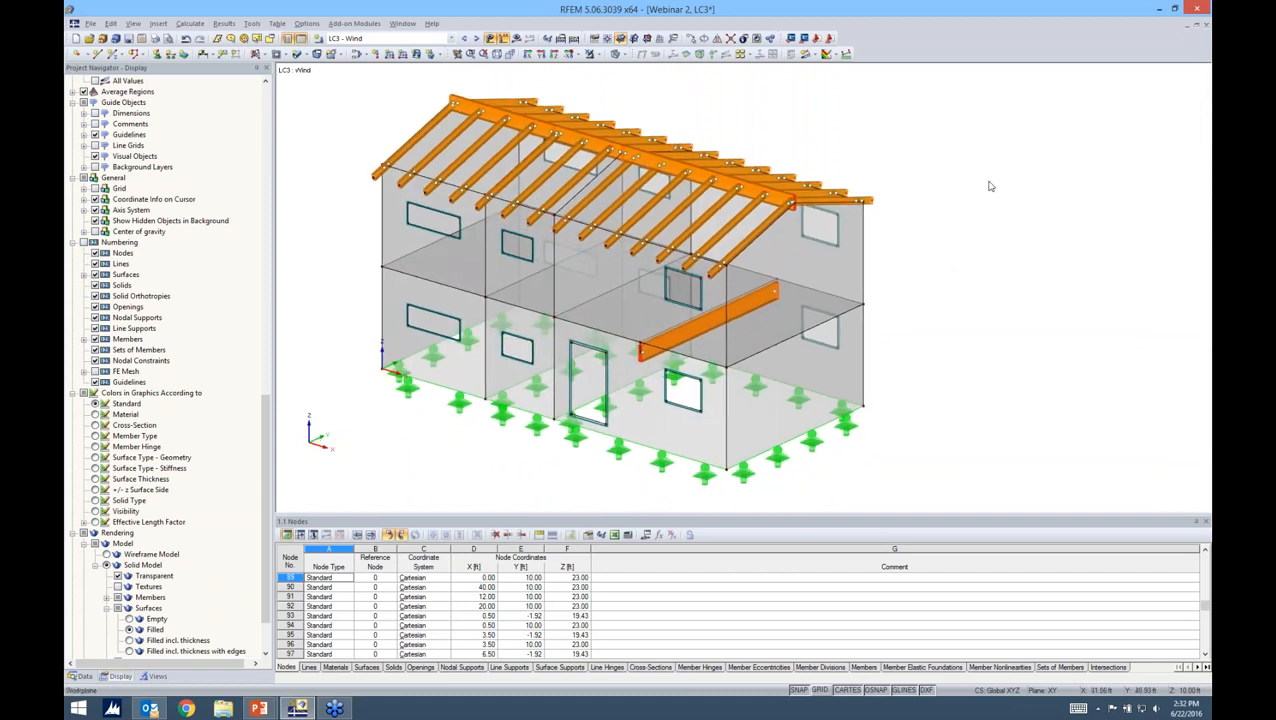
pyautogui.click(417, 55)
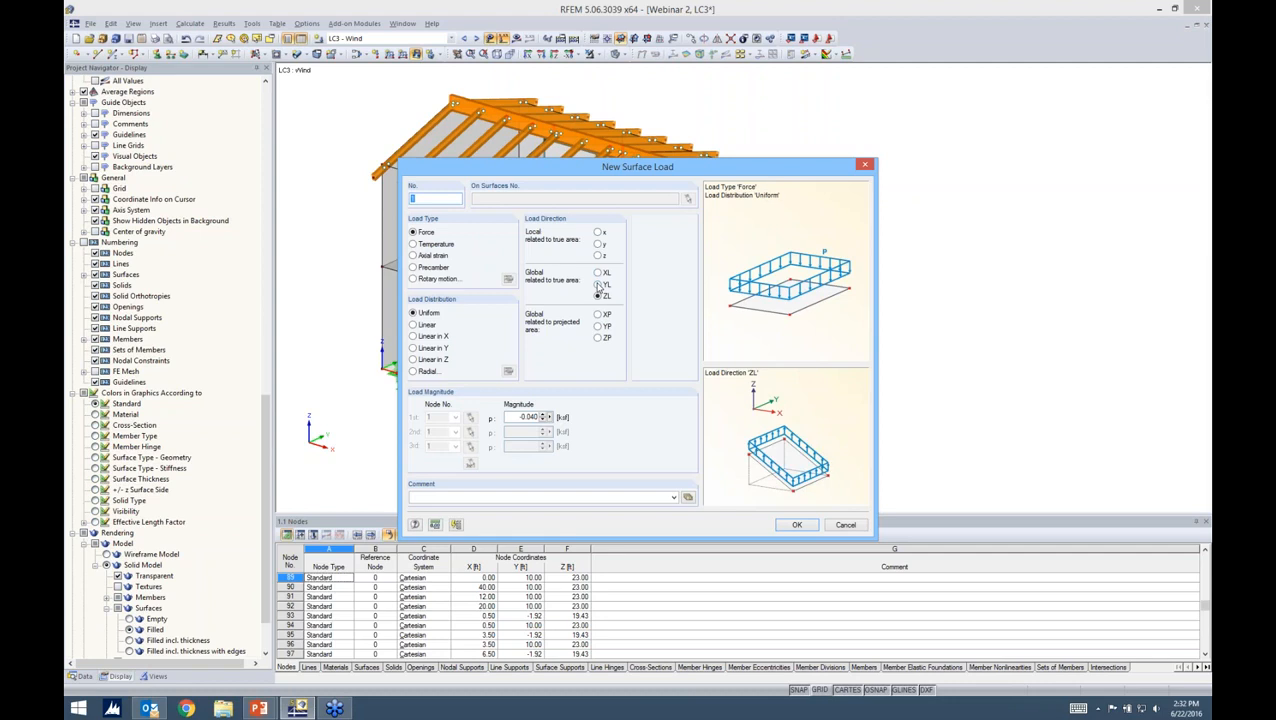
pyautogui.click(598, 284)
pyautogui.doubleClick(536, 417)
pyautogui.write('0')
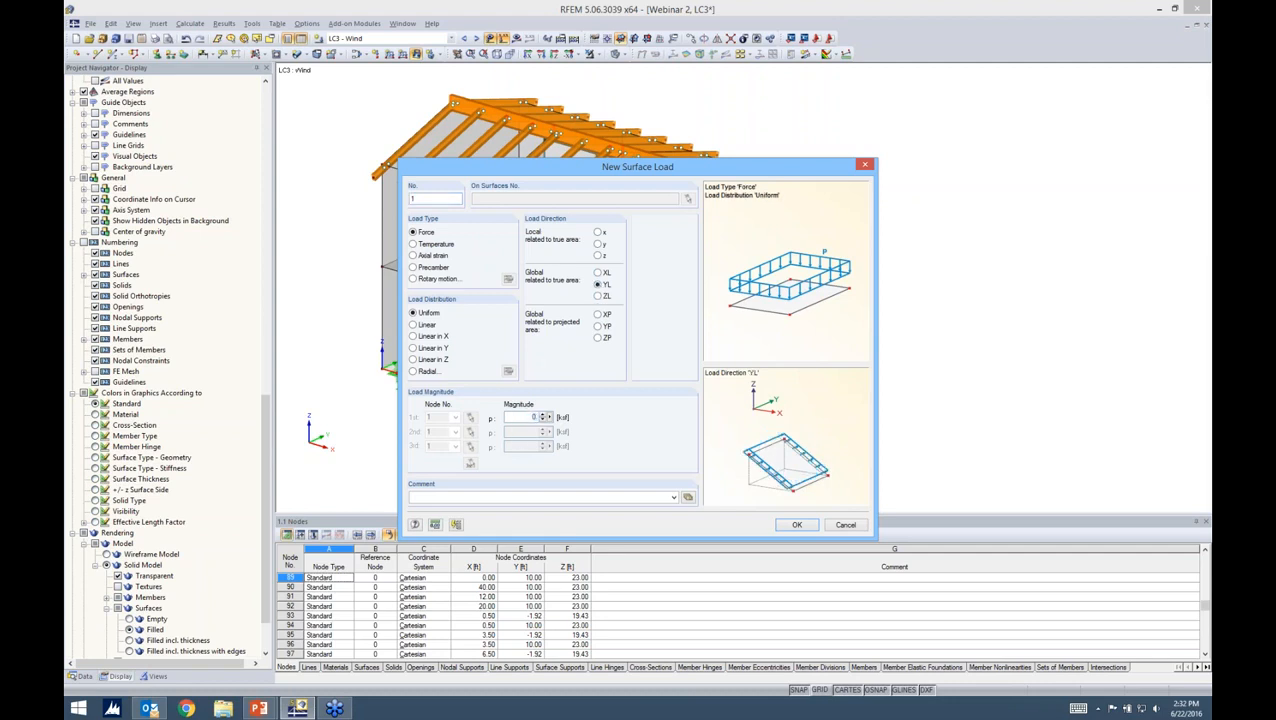
pyautogui.press('Return')
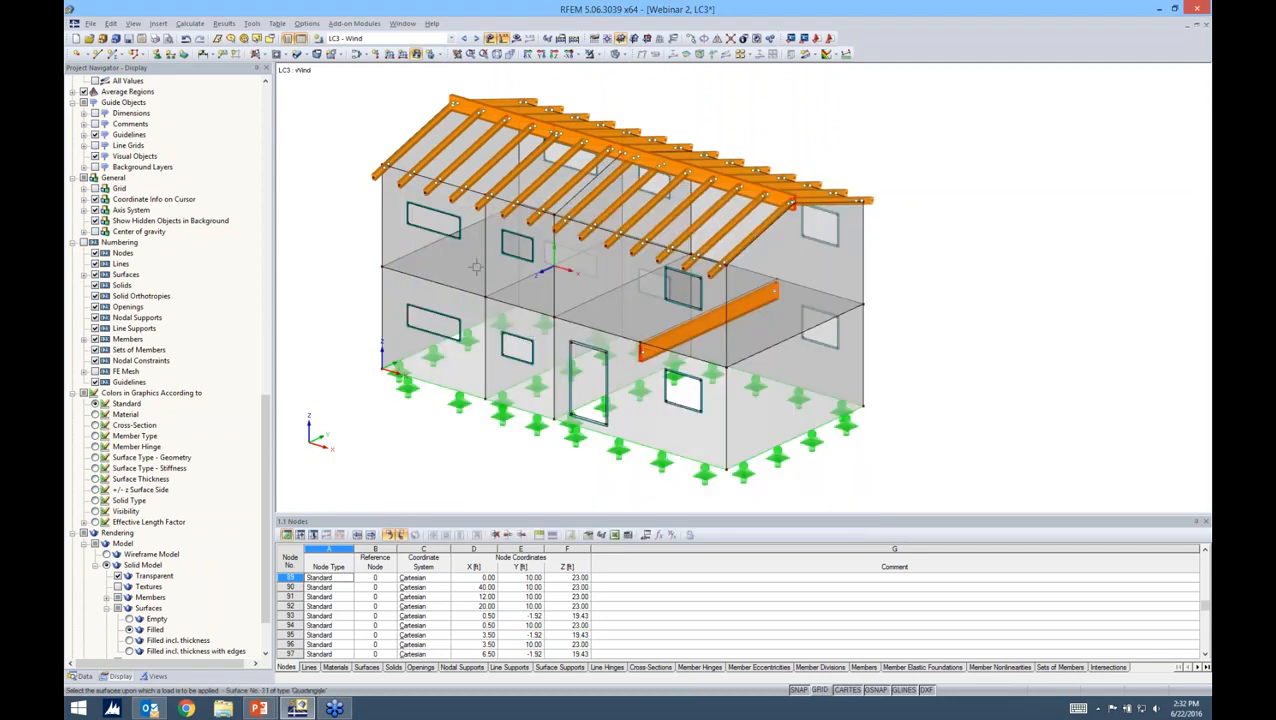
pyautogui.click(570, 295)
pyautogui.click(543, 376)
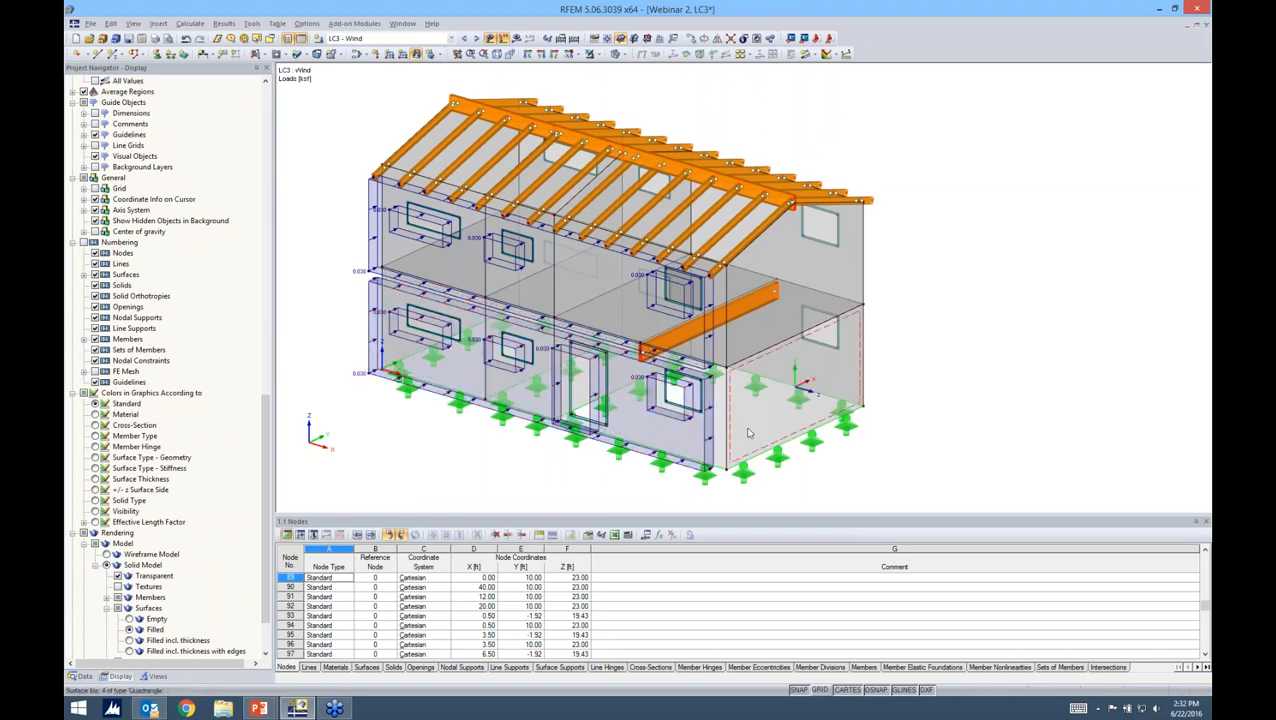
# Delete the ground-floor window opening beside the door in the loaded front wall, and undo the deletion.
pyautogui.scroll(7, 691, 430)
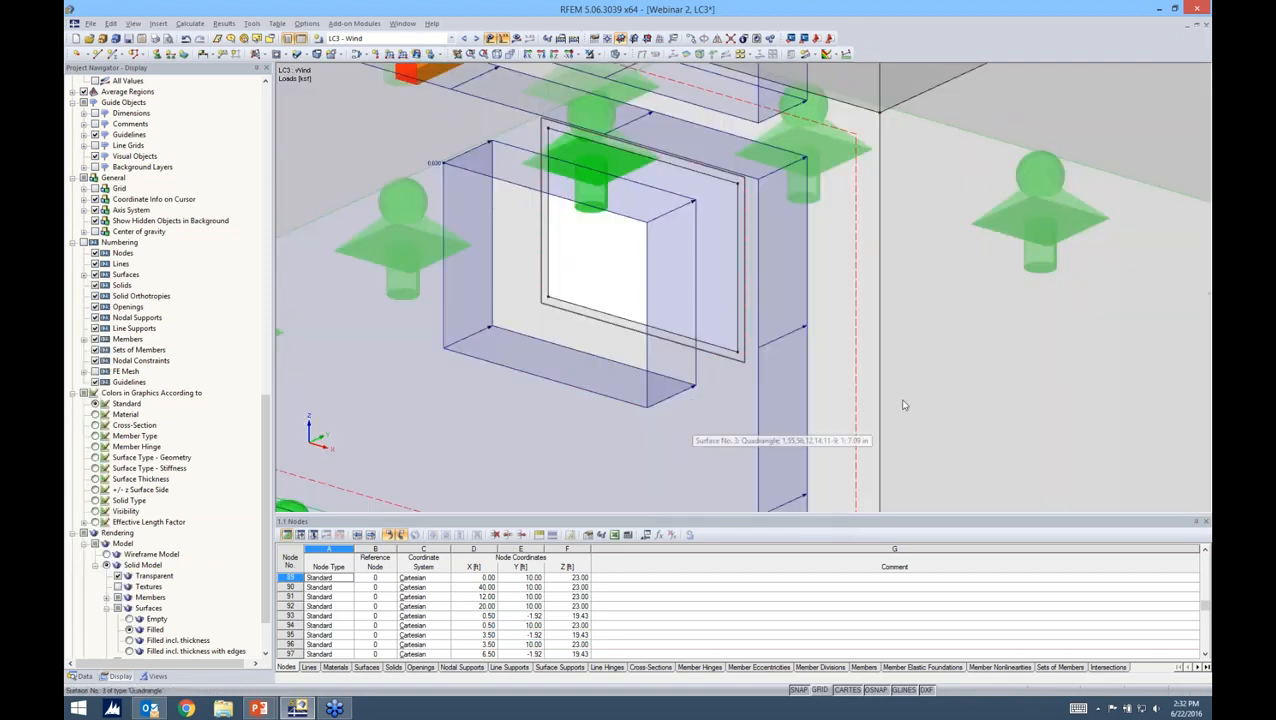
pyautogui.scroll(-5, 811, 378)
pyautogui.scroll(2, 795, 376)
pyautogui.click(791, 376)
pyautogui.press('Delete')
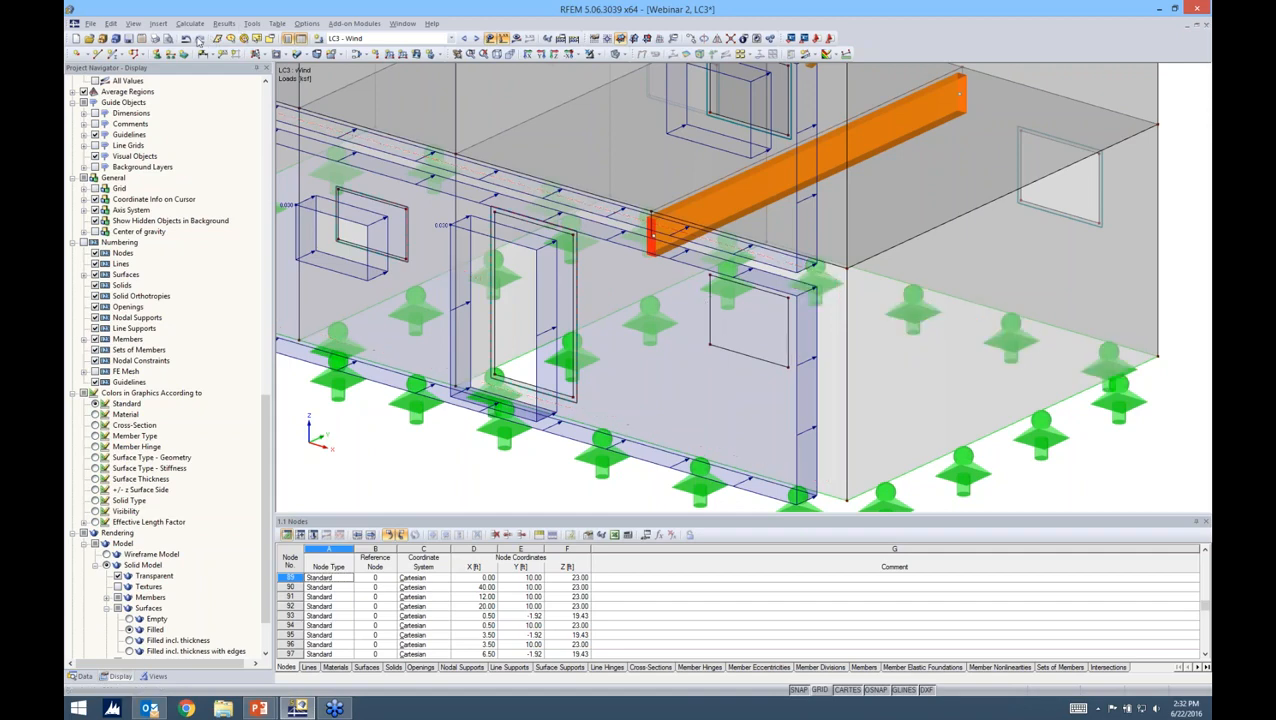
pyautogui.click(186, 38)
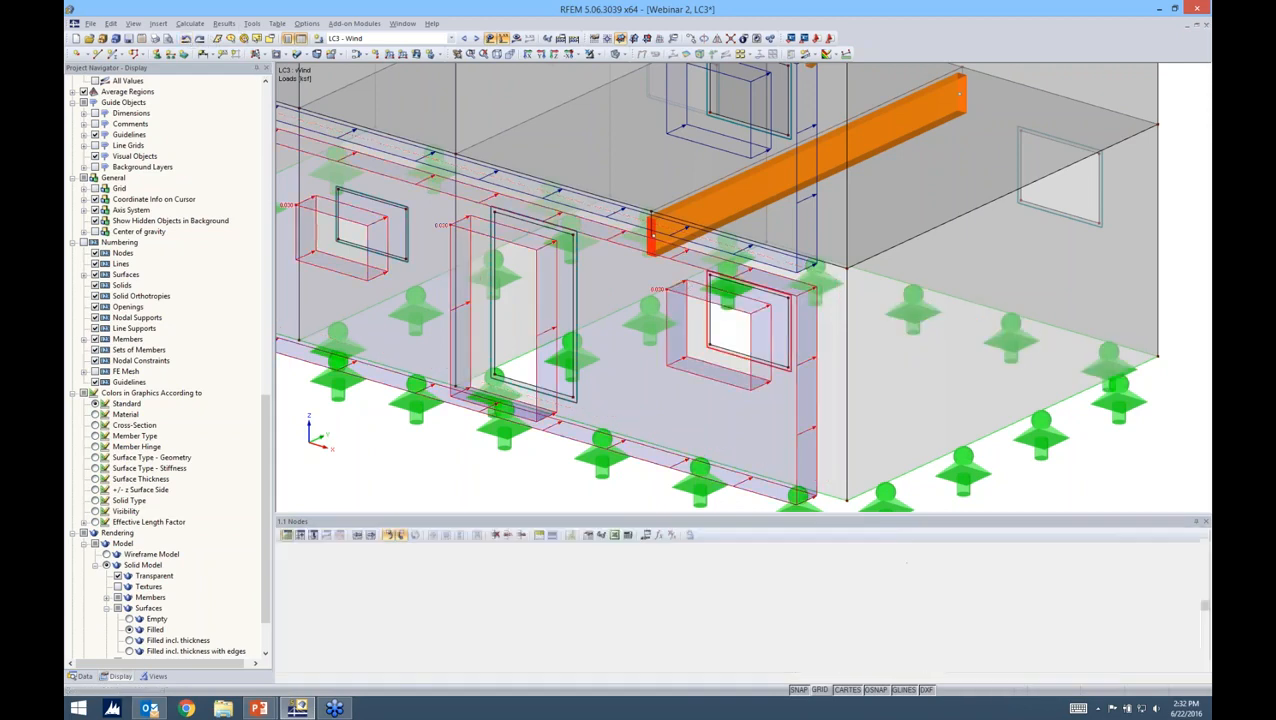
# Activate load case LC4 - Snow and open the ASCE/SEI 7-10 snow load generator for a duopitch roof.
pyautogui.scroll(-3, 630, 330)
pyautogui.keyDown('ctrl'); pyautogui.moveTo(645, 423); pyautogui.dragTo(631, 454, button='middle'); pyautogui.keyUp('ctrl')
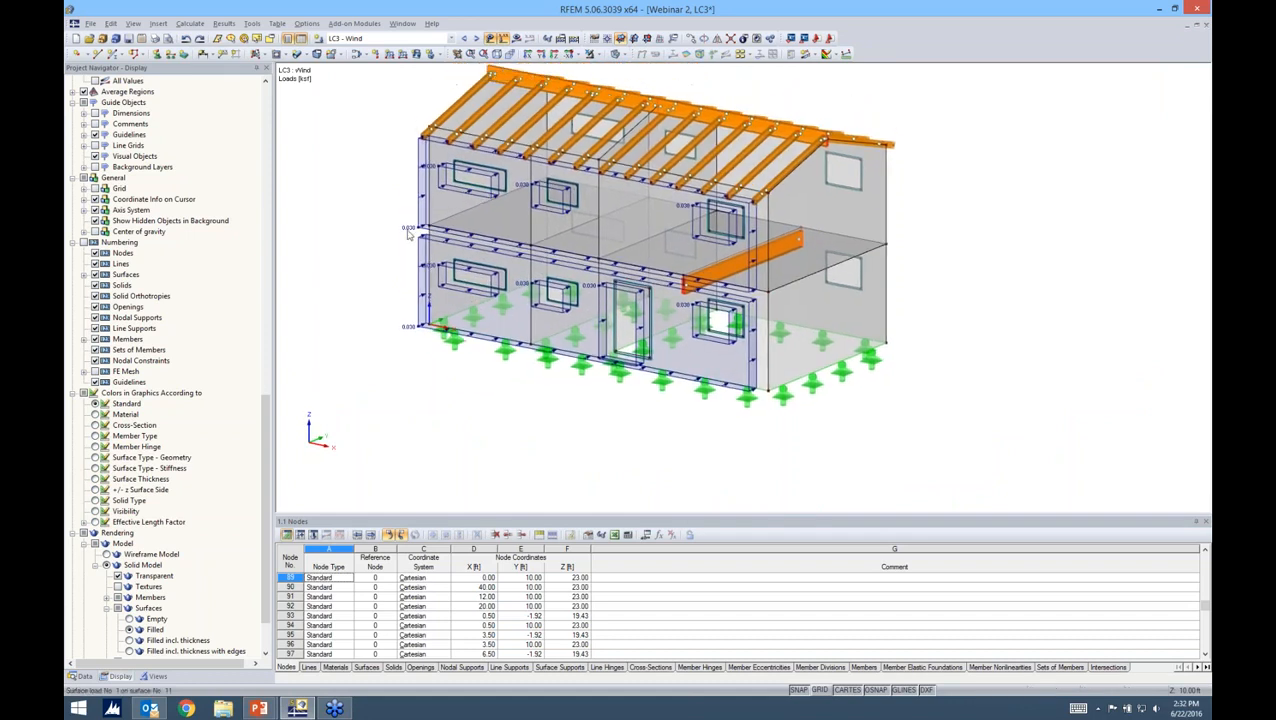
pyautogui.click(350, 38)
pyautogui.click(350, 73)
pyautogui.click(252, 23)
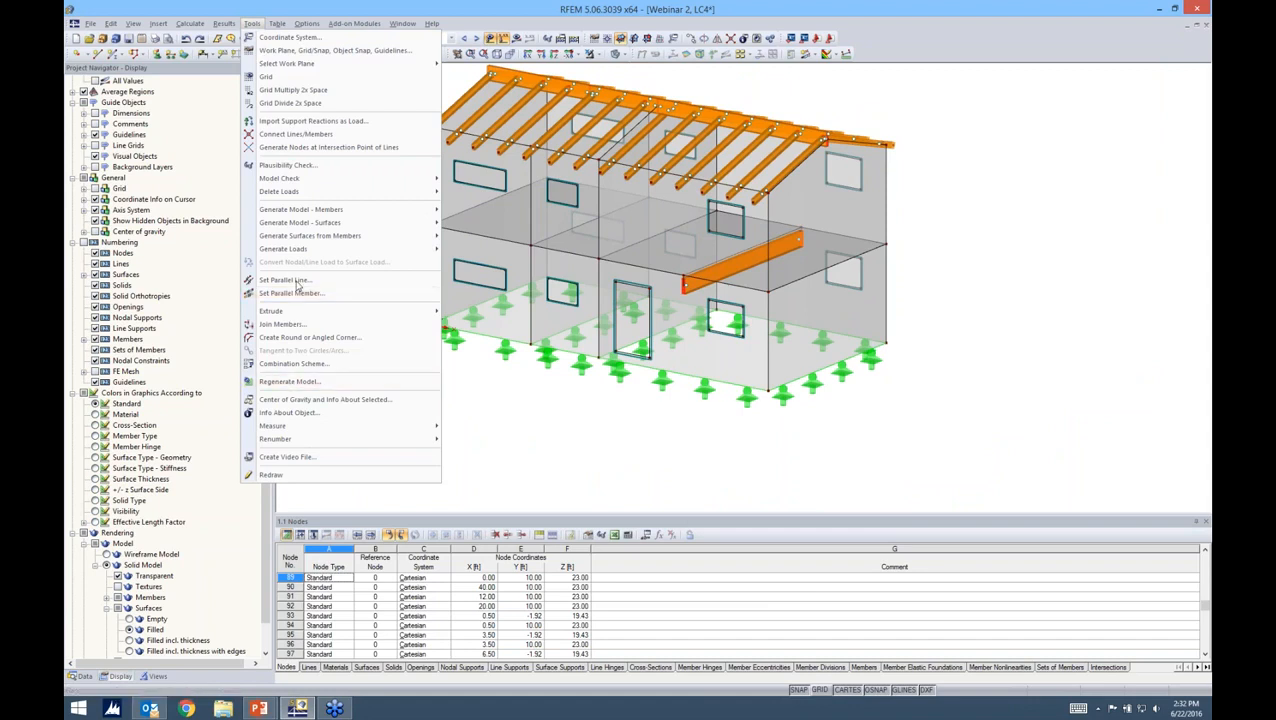
pyautogui.moveTo(298, 249)
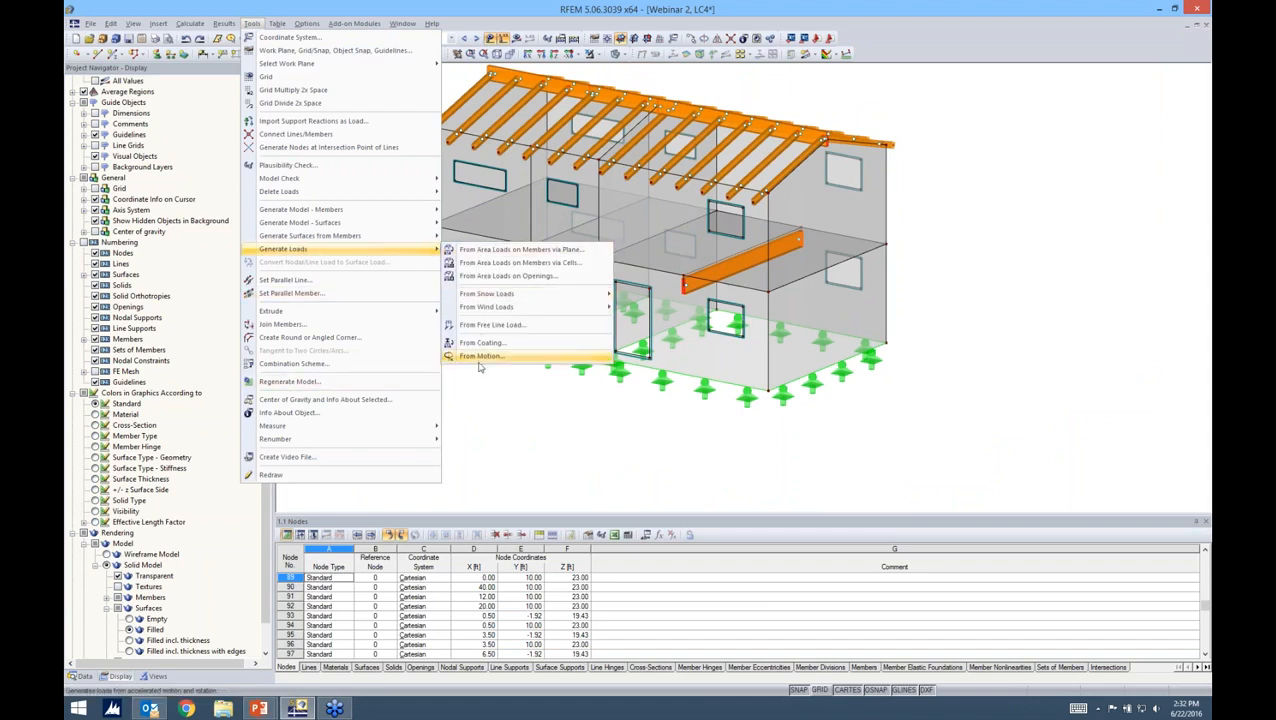
pyautogui.moveTo(485, 298)
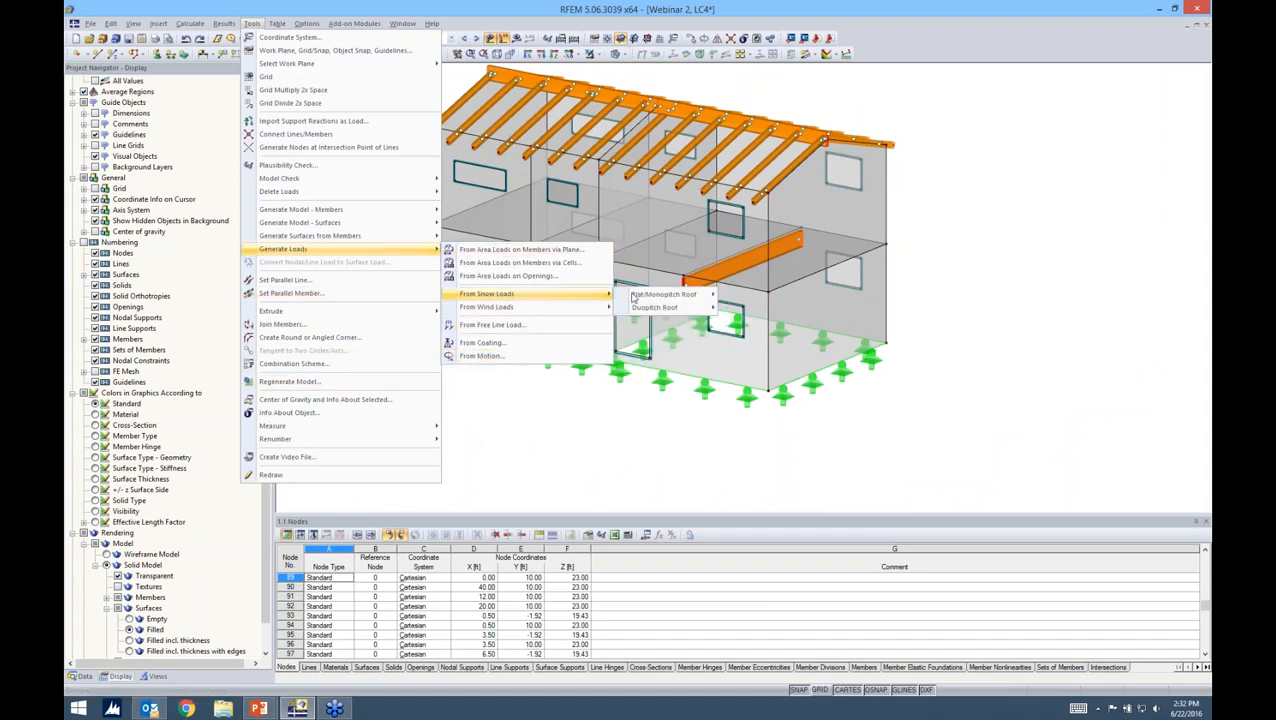
pyautogui.moveTo(658, 307)
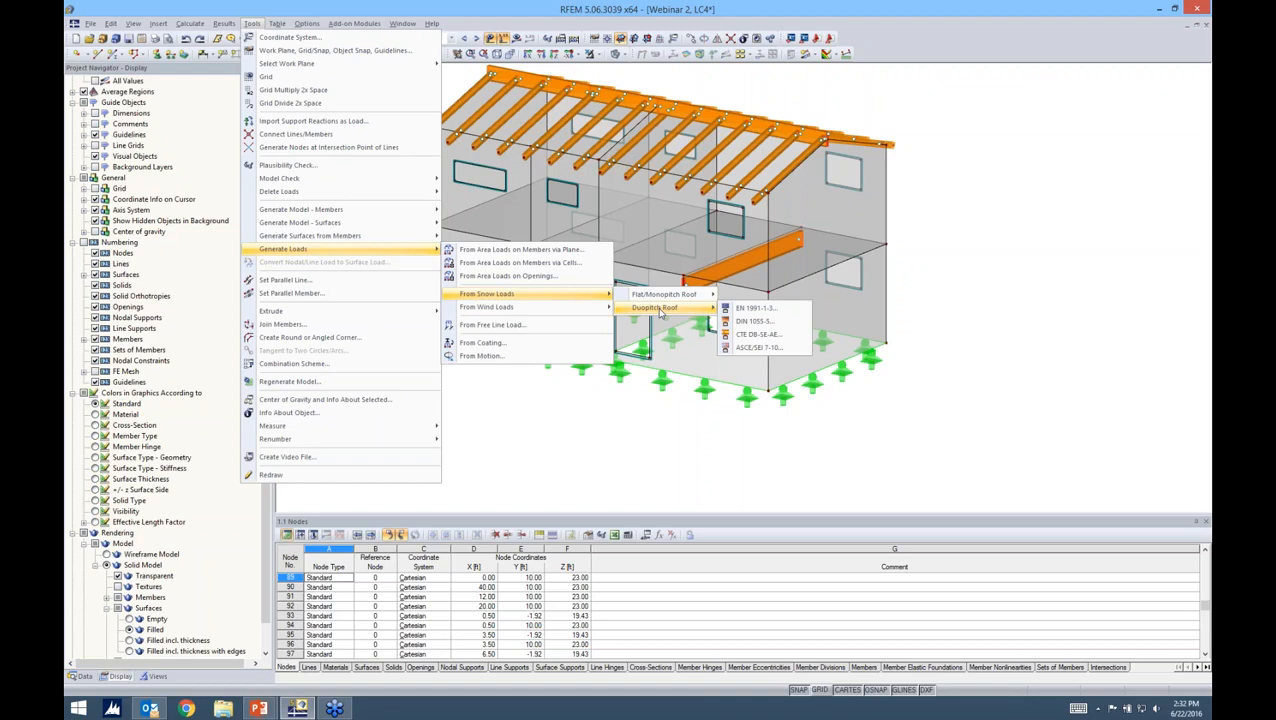
pyautogui.click(747, 351)
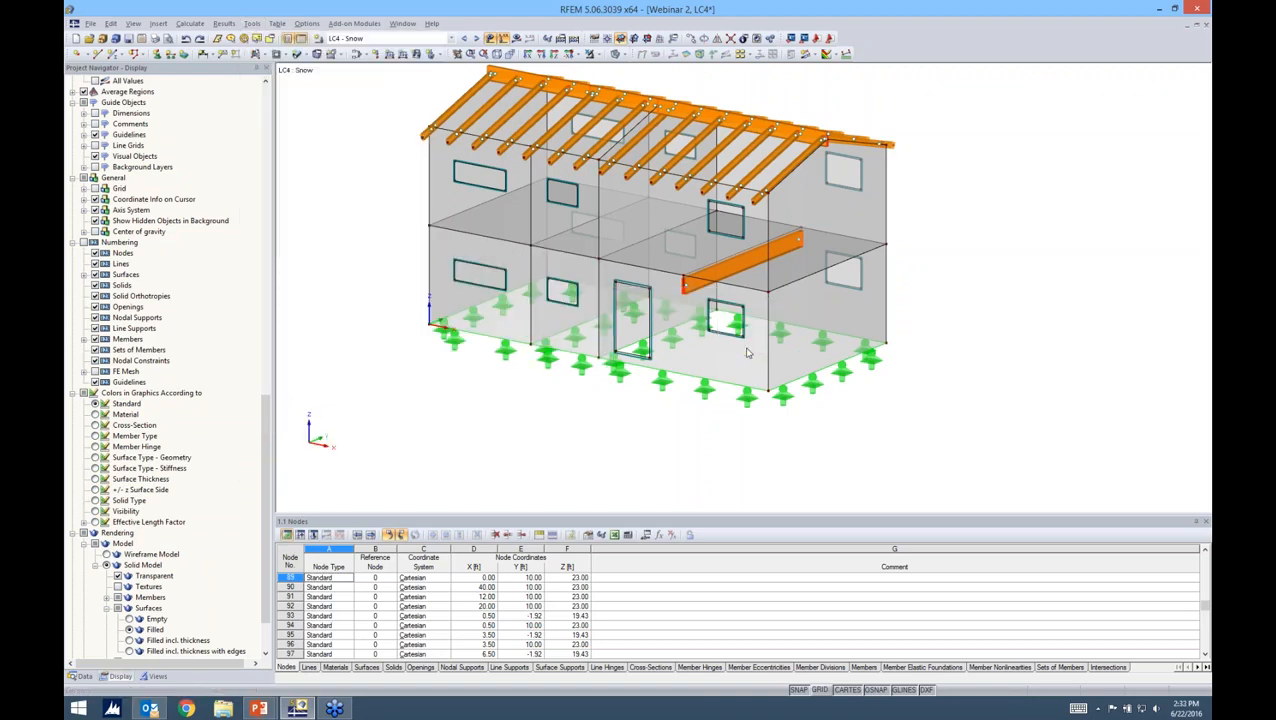
pyautogui.moveTo(730, 189); pyautogui.dragTo(892, 158)
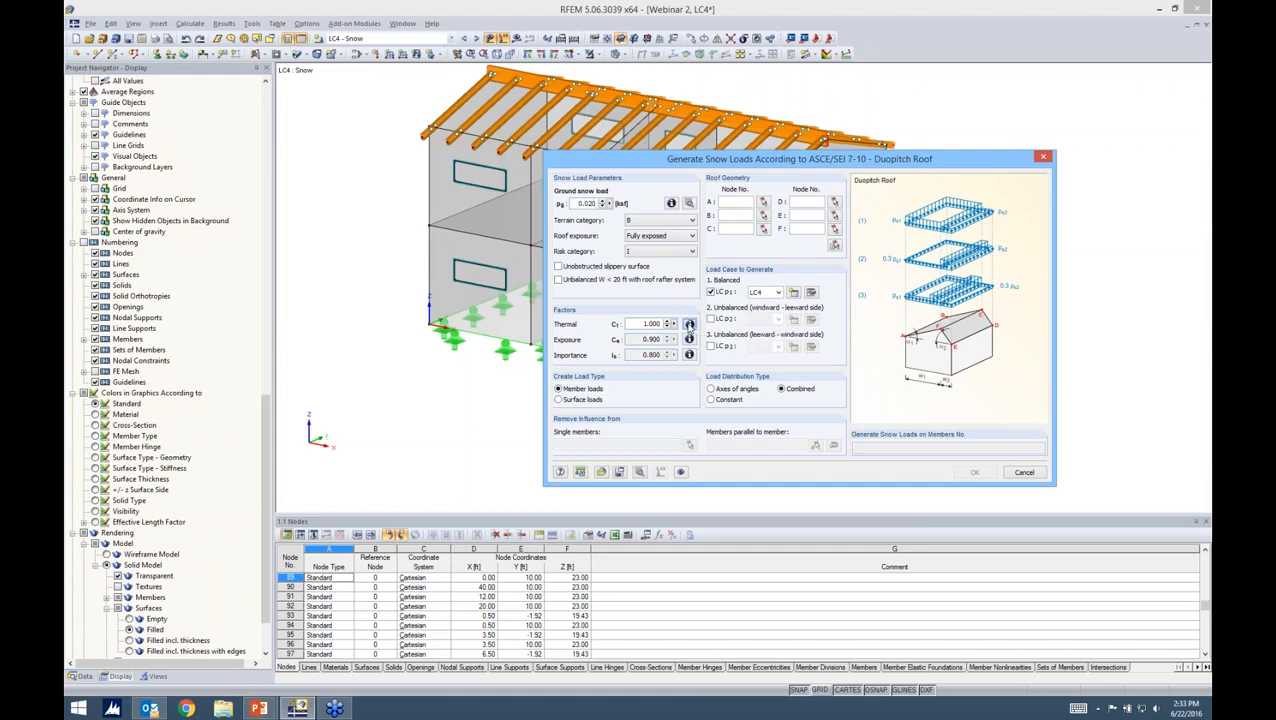
# Review the reference tables for the thermal, exposure and importance factors of the snow load.
pyautogui.click(689, 325)
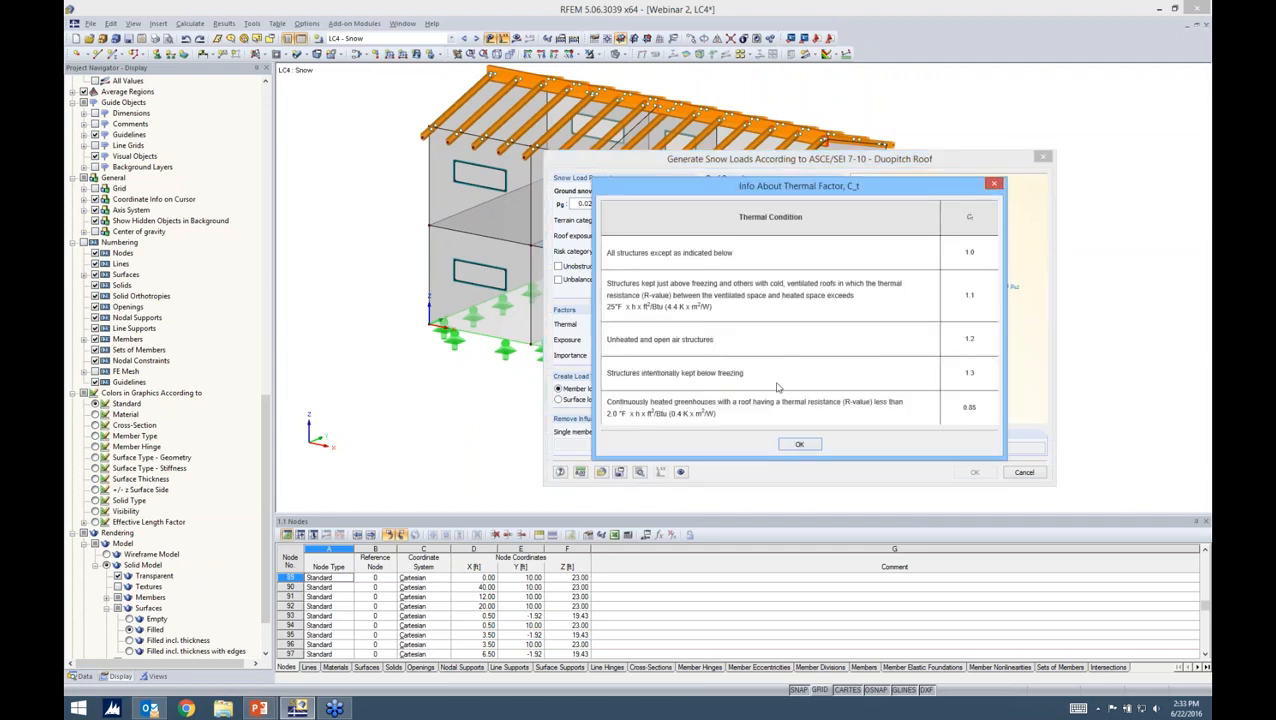
pyautogui.click(799, 444)
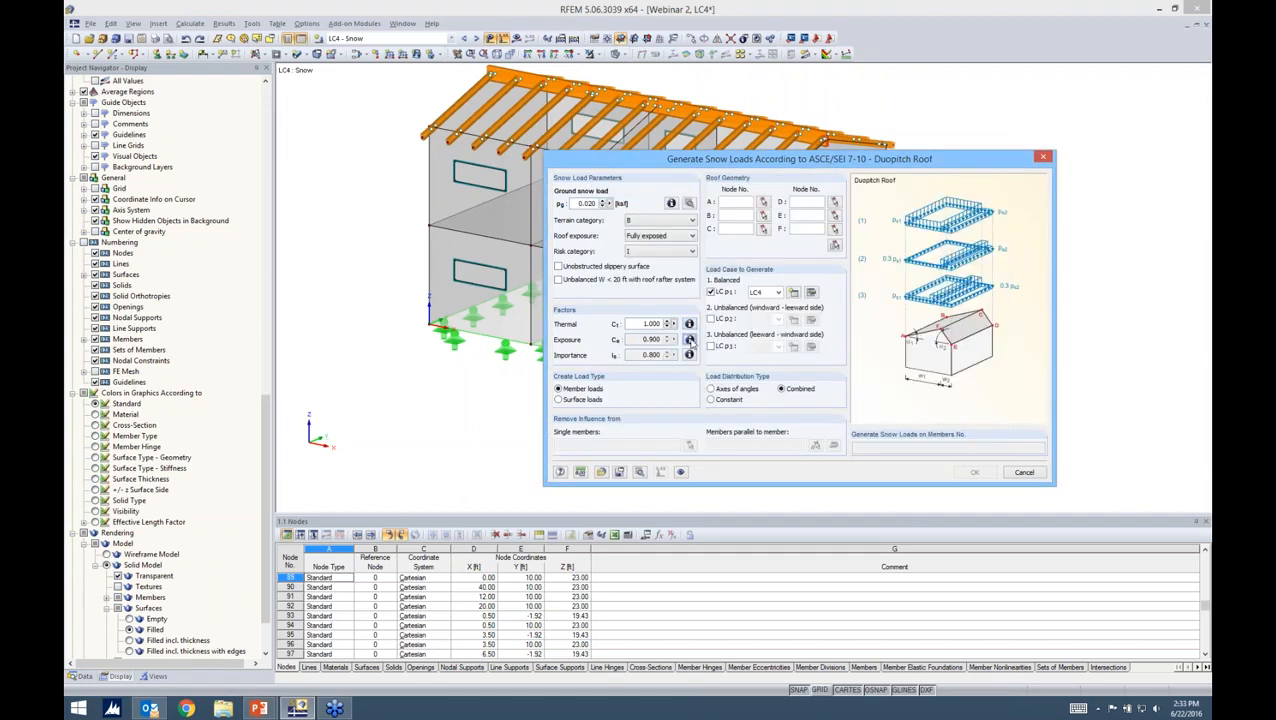
pyautogui.click(689, 340)
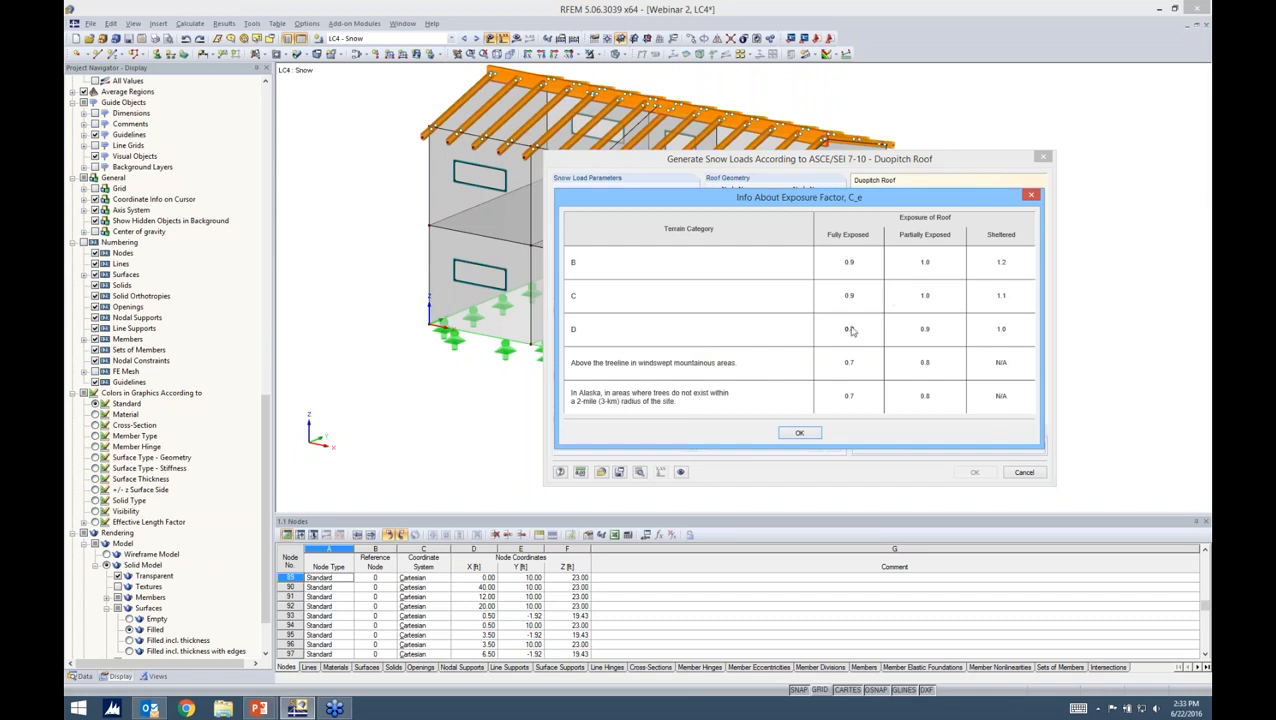
pyautogui.click(803, 434)
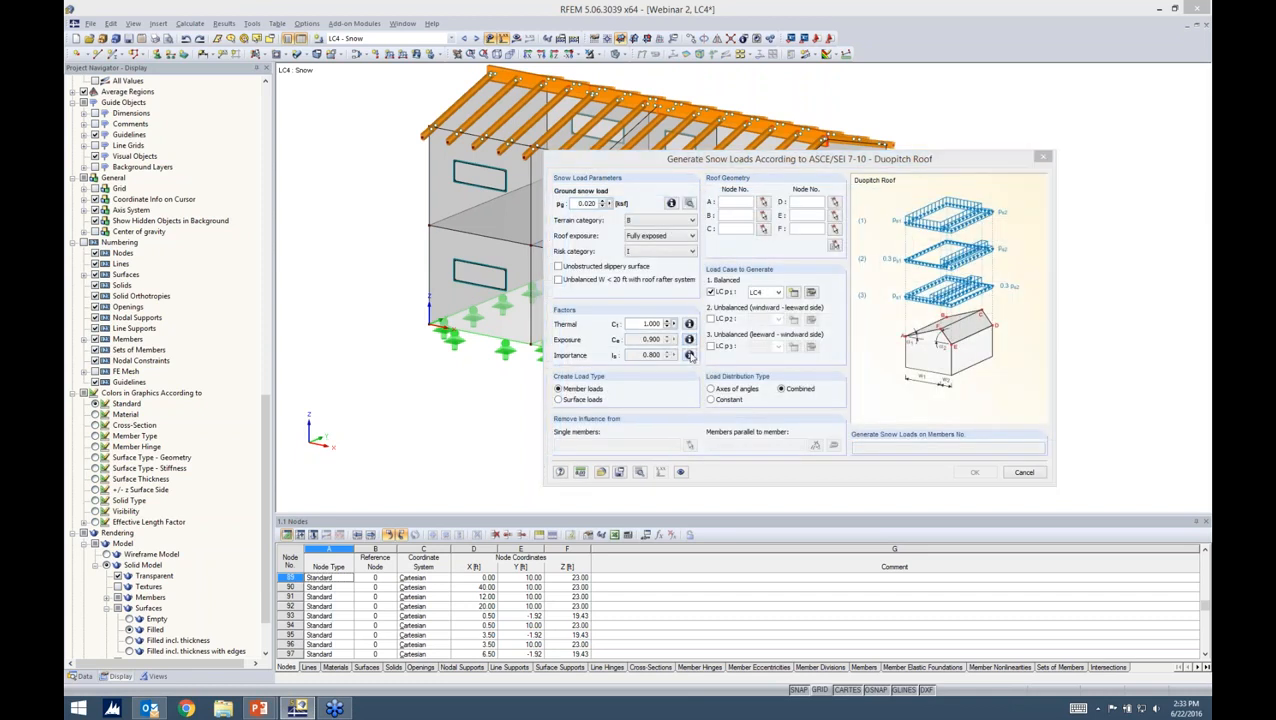
pyautogui.click(689, 356)
pyautogui.click(936, 209)
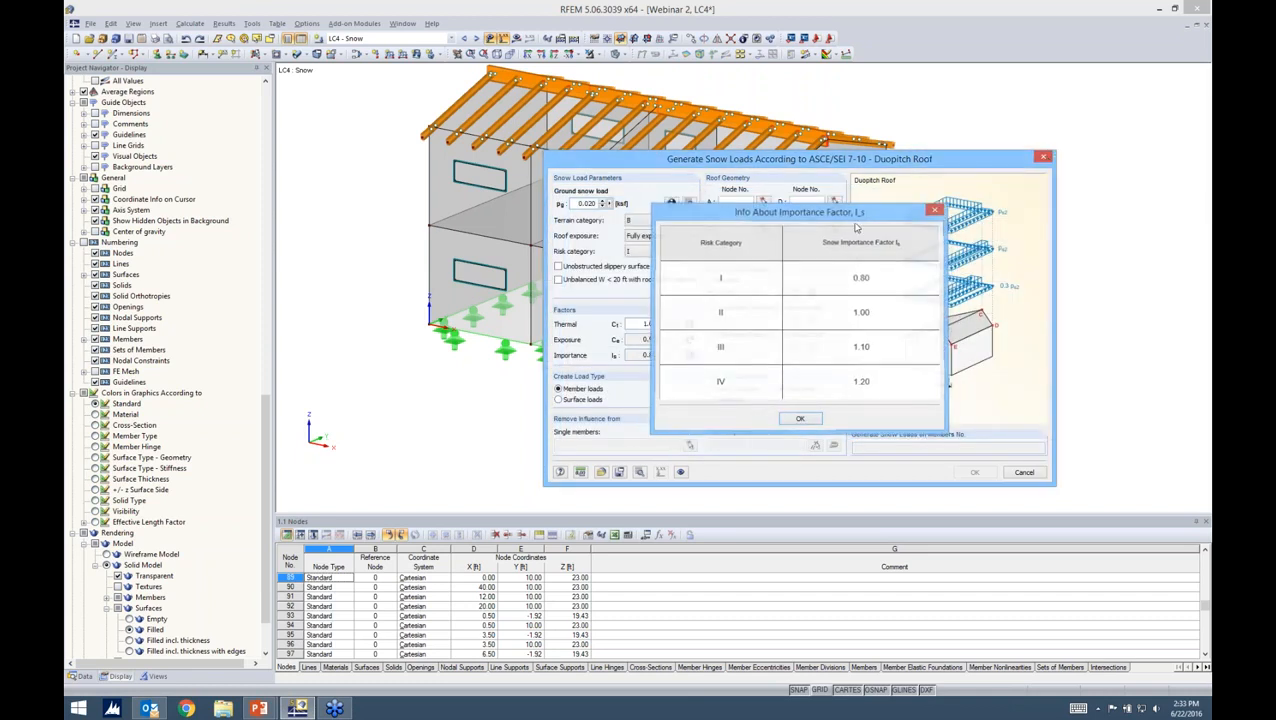
# Set the ground snow load to 0.040 ksf by picking the zone in South Dakota on the snow zone map.
pyautogui.click(671, 203)
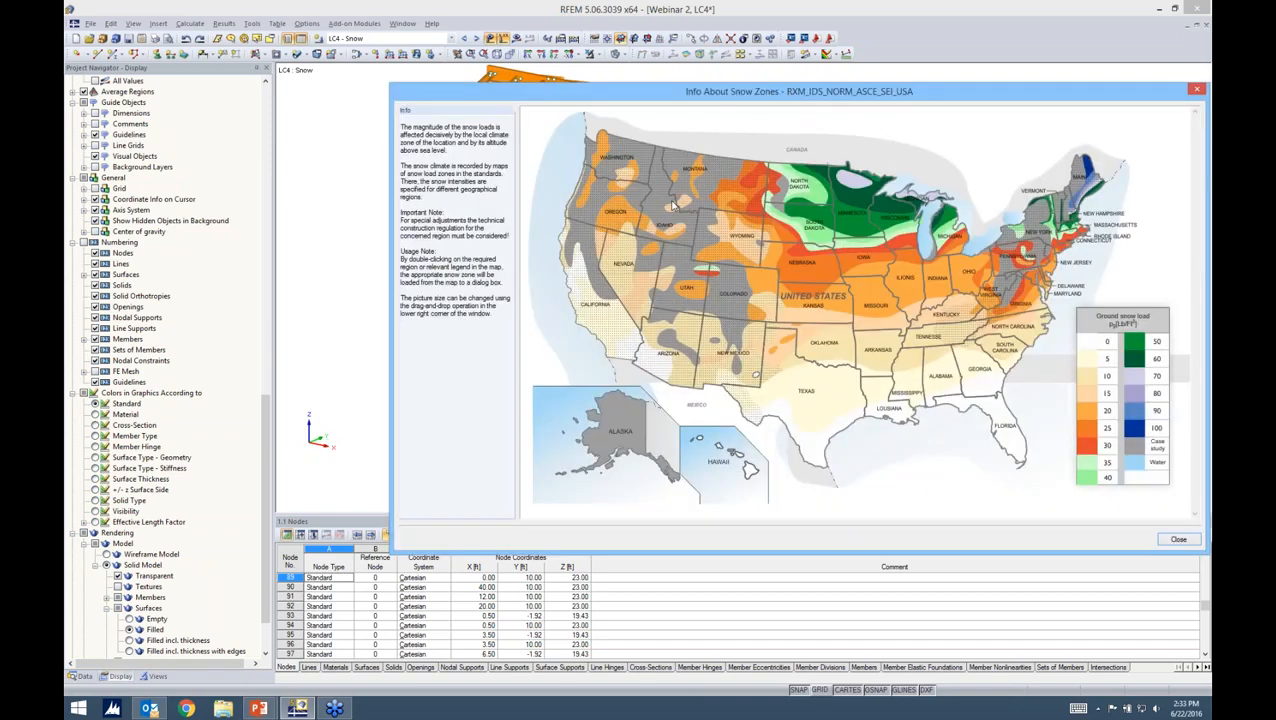
pyautogui.moveTo(793, 97); pyautogui.dragTo(710, 93)
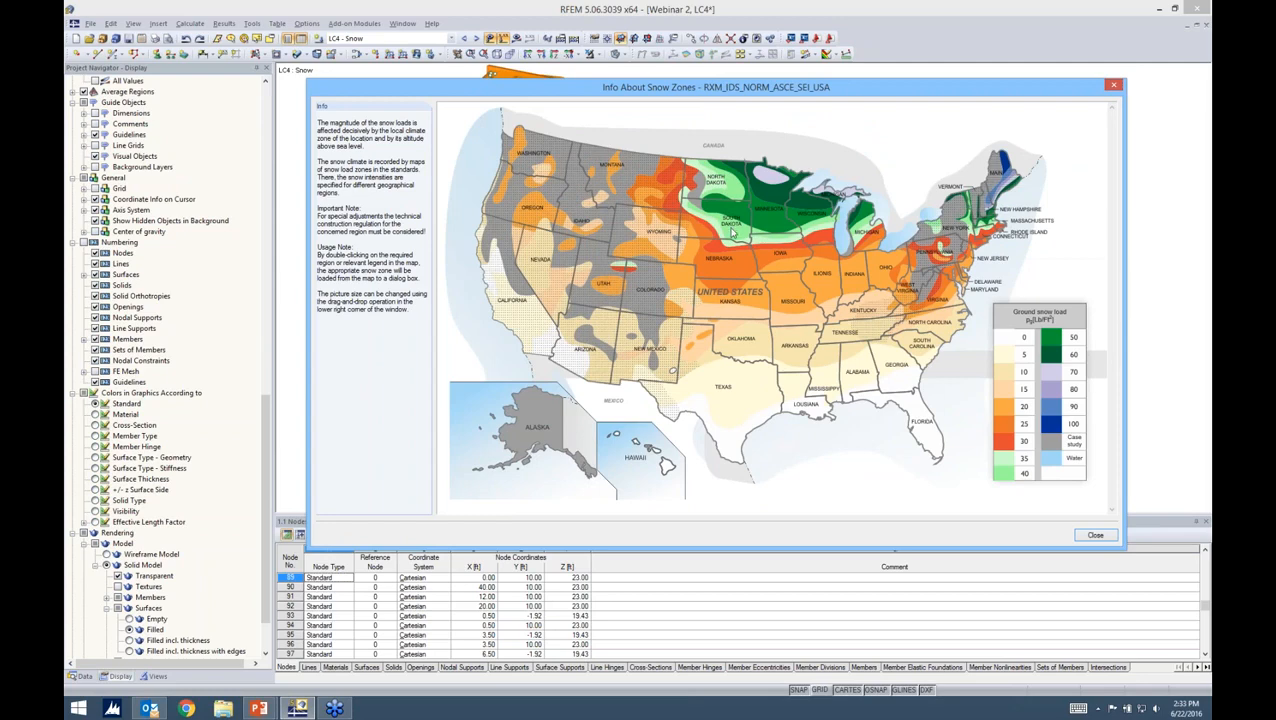
pyautogui.doubleClick(731, 232)
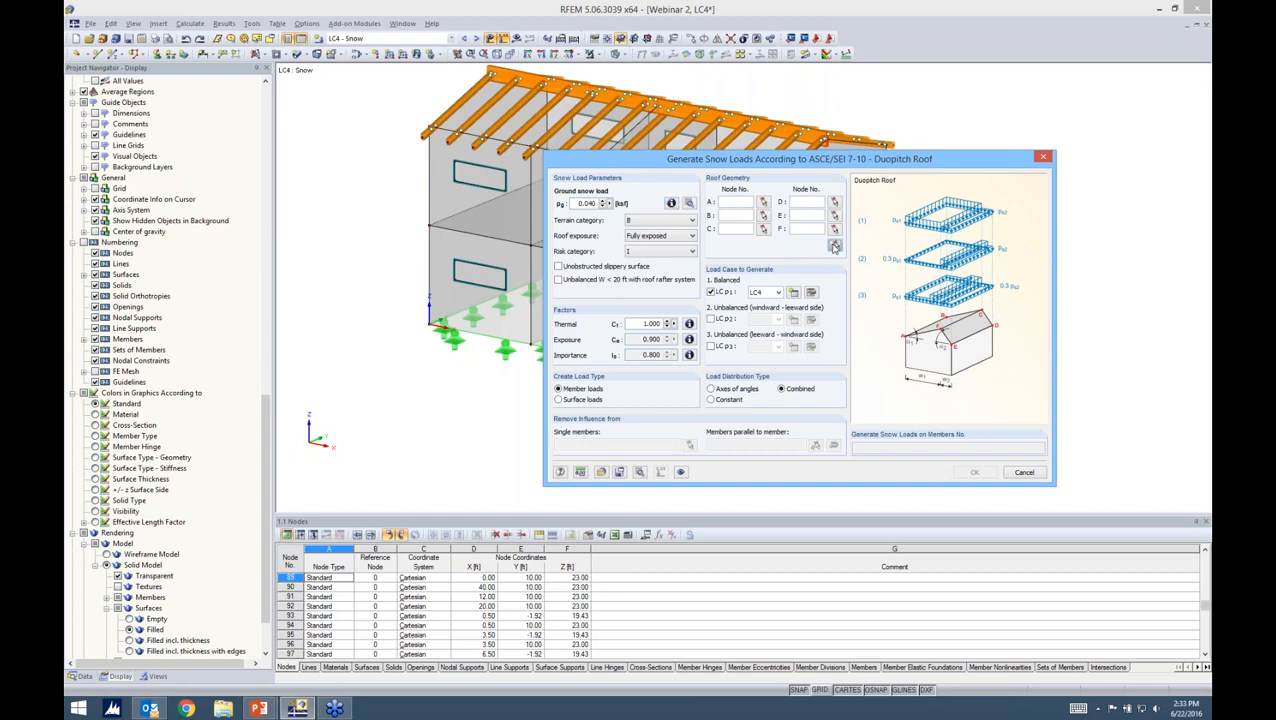
# Try to define the duopitch roof boundary with nodes 93, 94, 135, 171, 90 and 76.
pyautogui.click(834, 245)
pyautogui.keyDown('ctrl'); pyautogui.moveTo(570, 288); pyautogui.dragTo(420, 250, button='middle'); pyautogui.keyUp('ctrl')
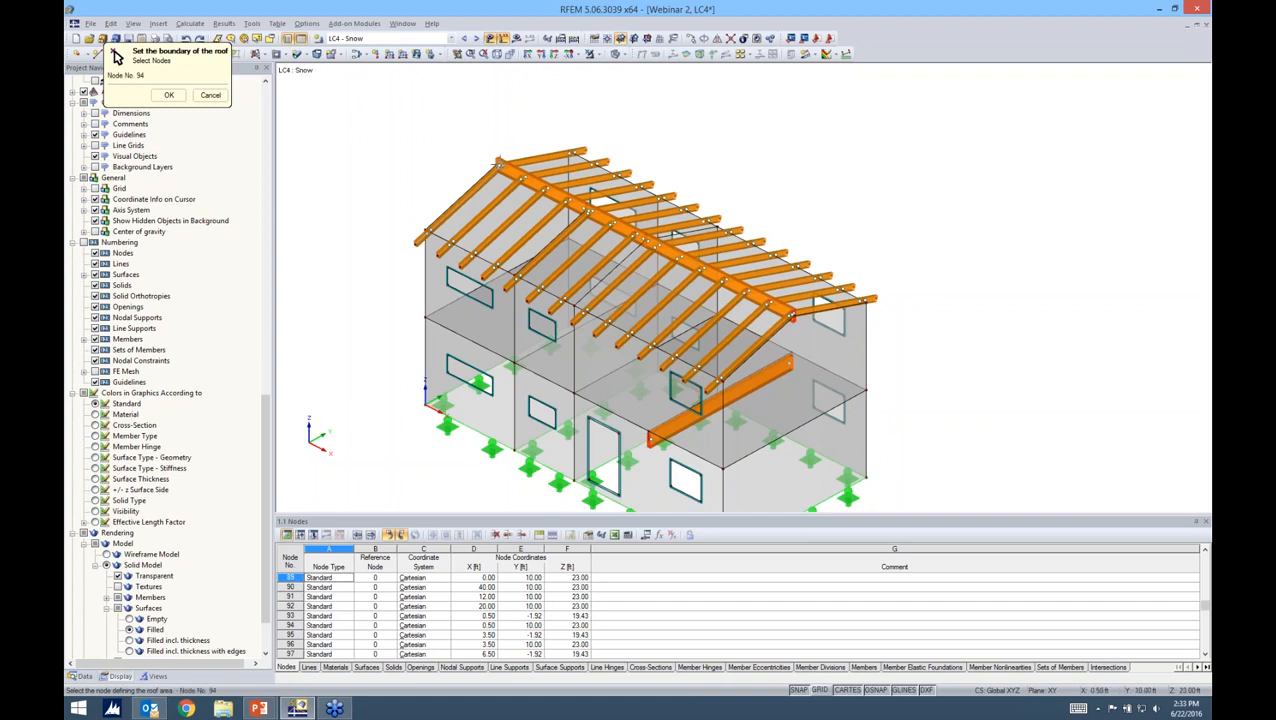
pyautogui.click(858, 292)
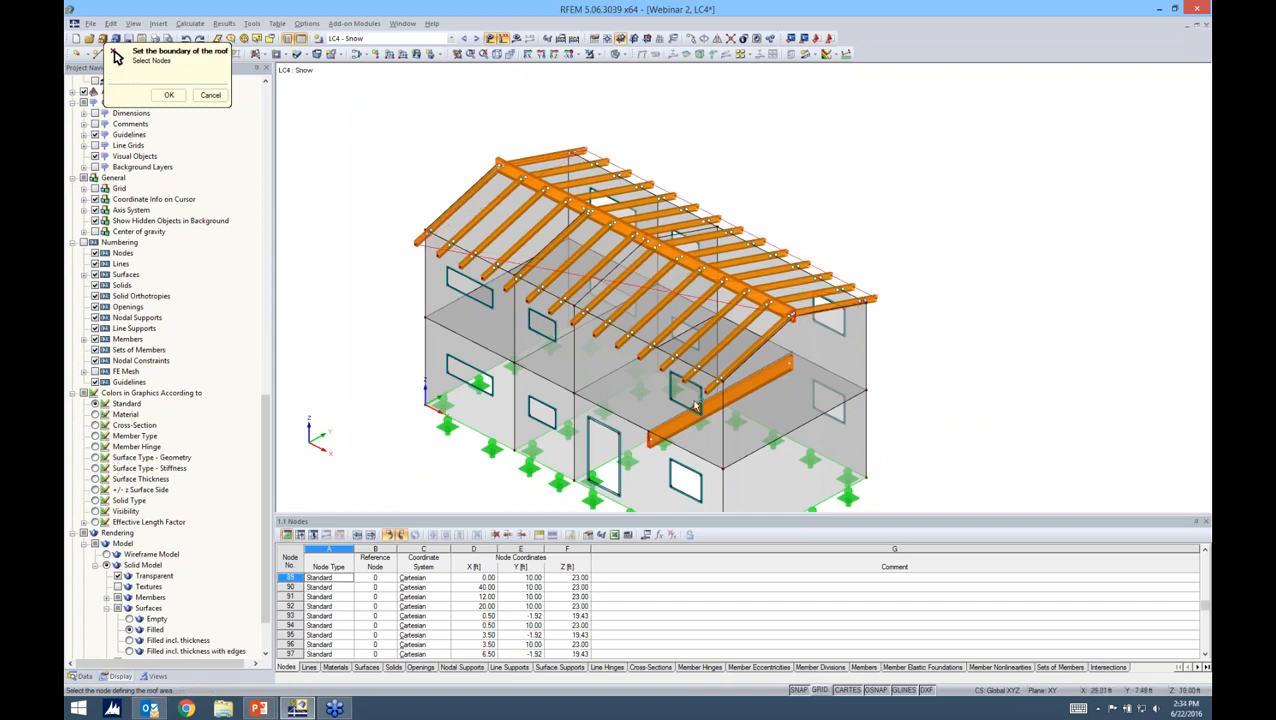
pyautogui.click(790, 315)
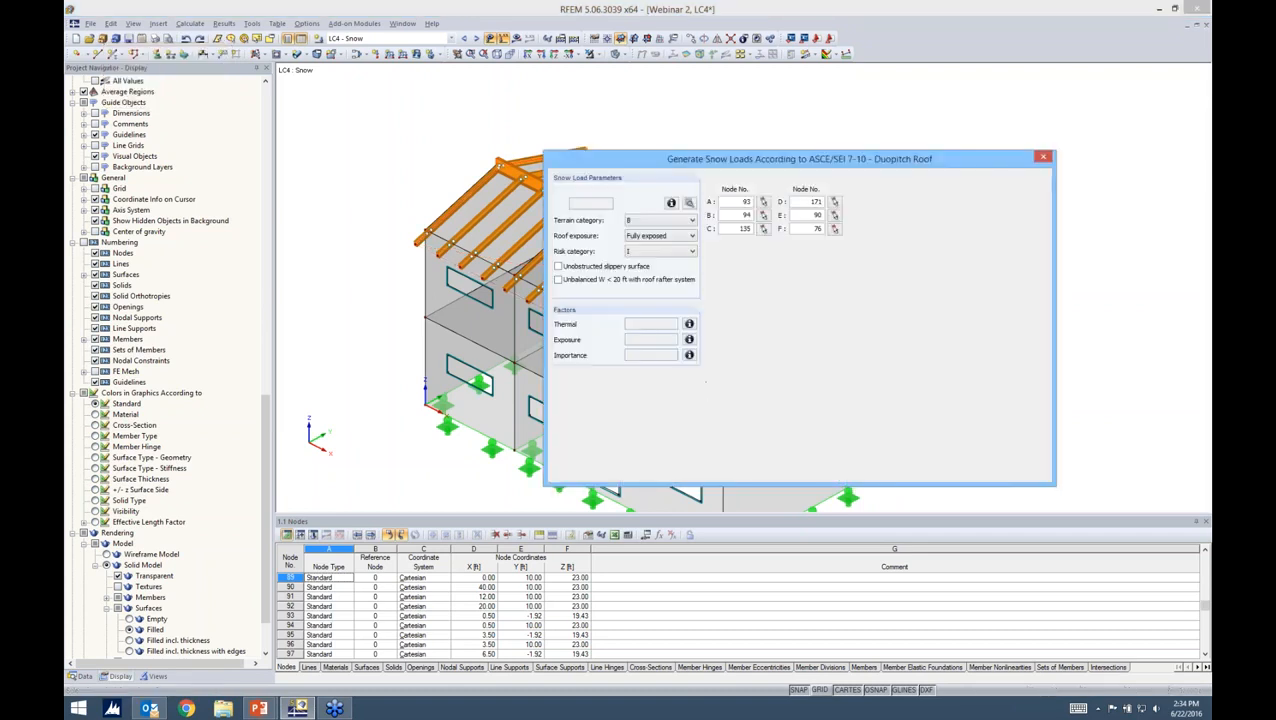
pyautogui.moveTo(825, 167); pyautogui.dragTo(802, 137)
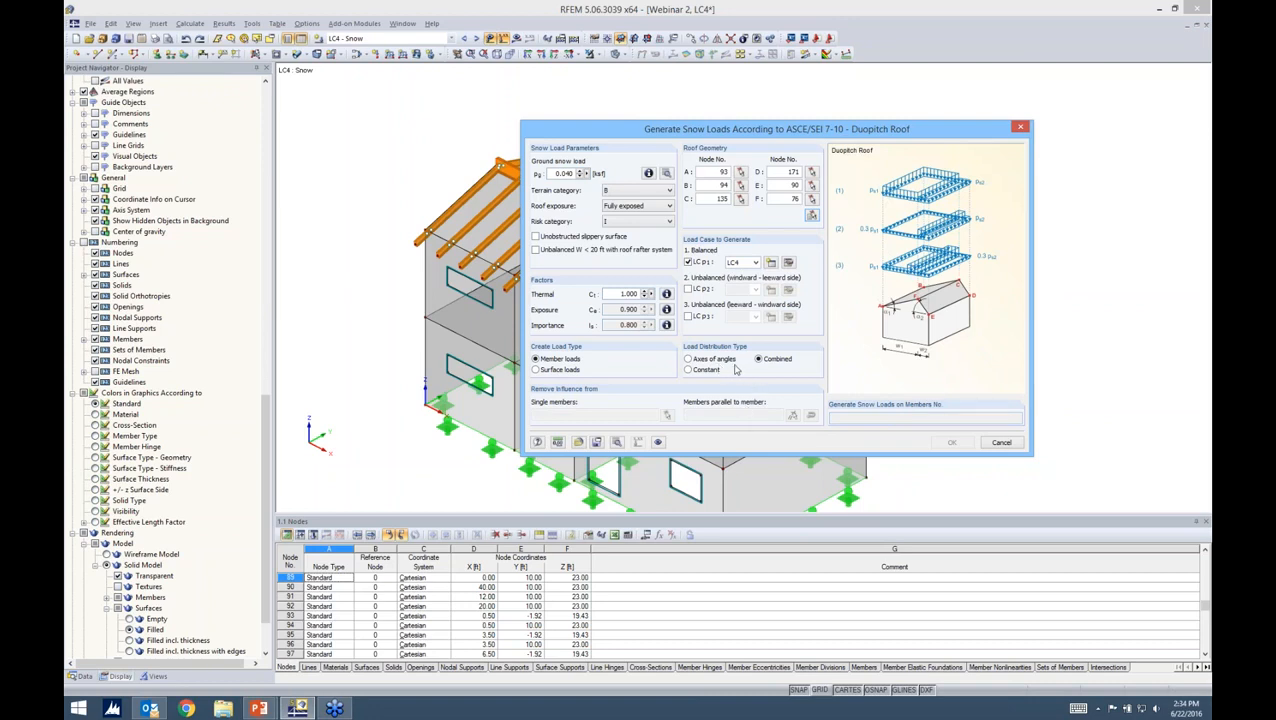
pyautogui.moveTo(719, 131); pyautogui.dragTo(694, 119)
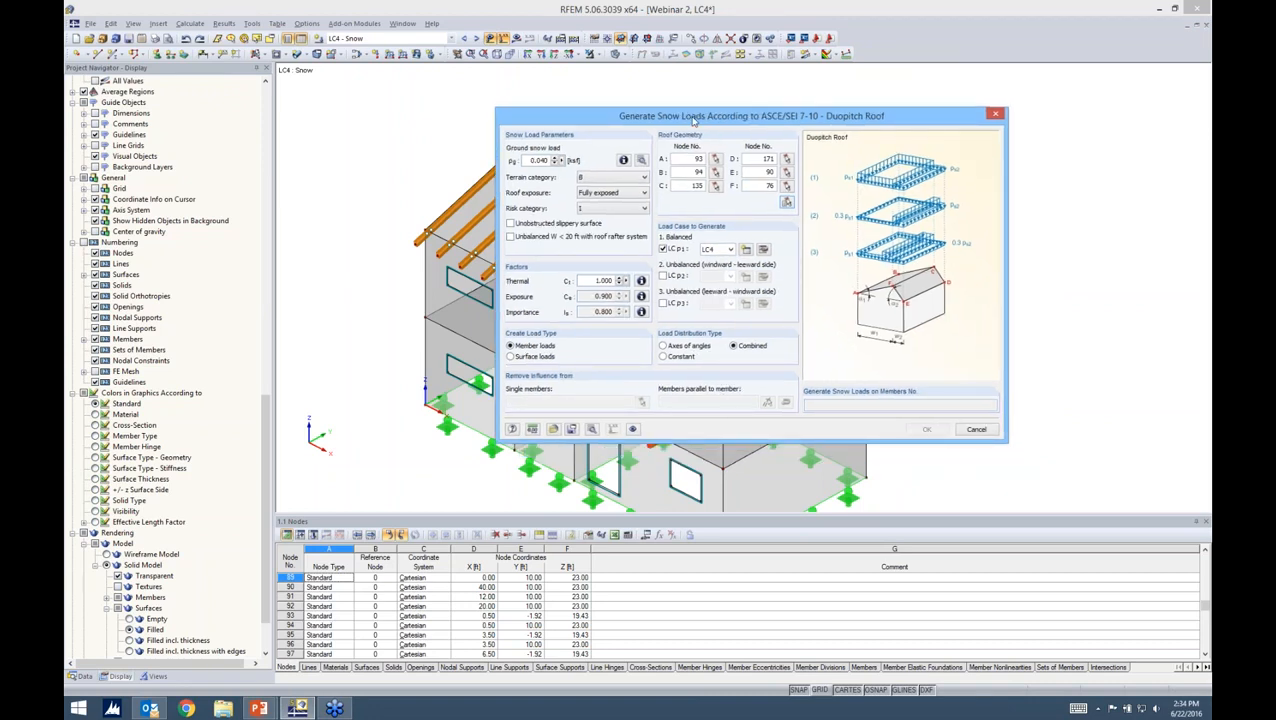
# Define the duopitch roof boundary again with nodes 93, 94, 135, 171, 130 and 76.
pyautogui.click(786, 202)
pyautogui.moveTo(384, 304); pyautogui.dragTo(404, 258, button='middle')
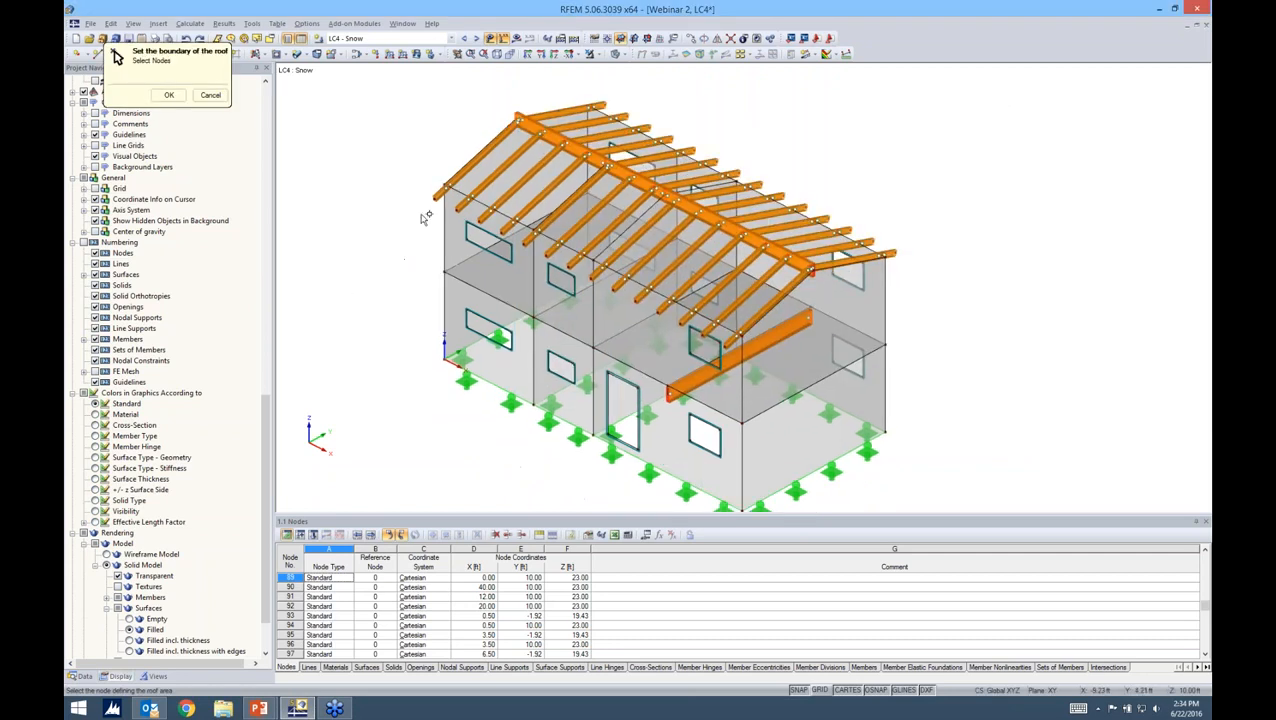
pyautogui.click(434, 199)
pyautogui.click(519, 118)
pyautogui.click(603, 105)
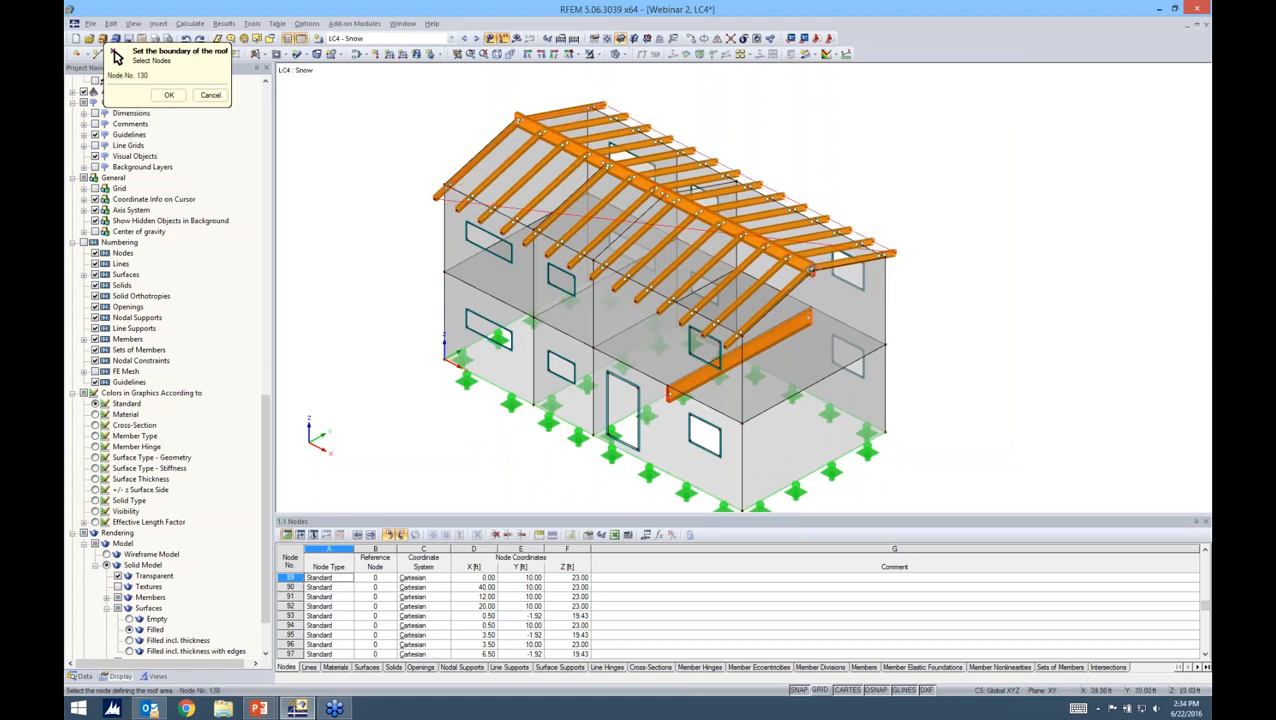
pyautogui.click(730, 342)
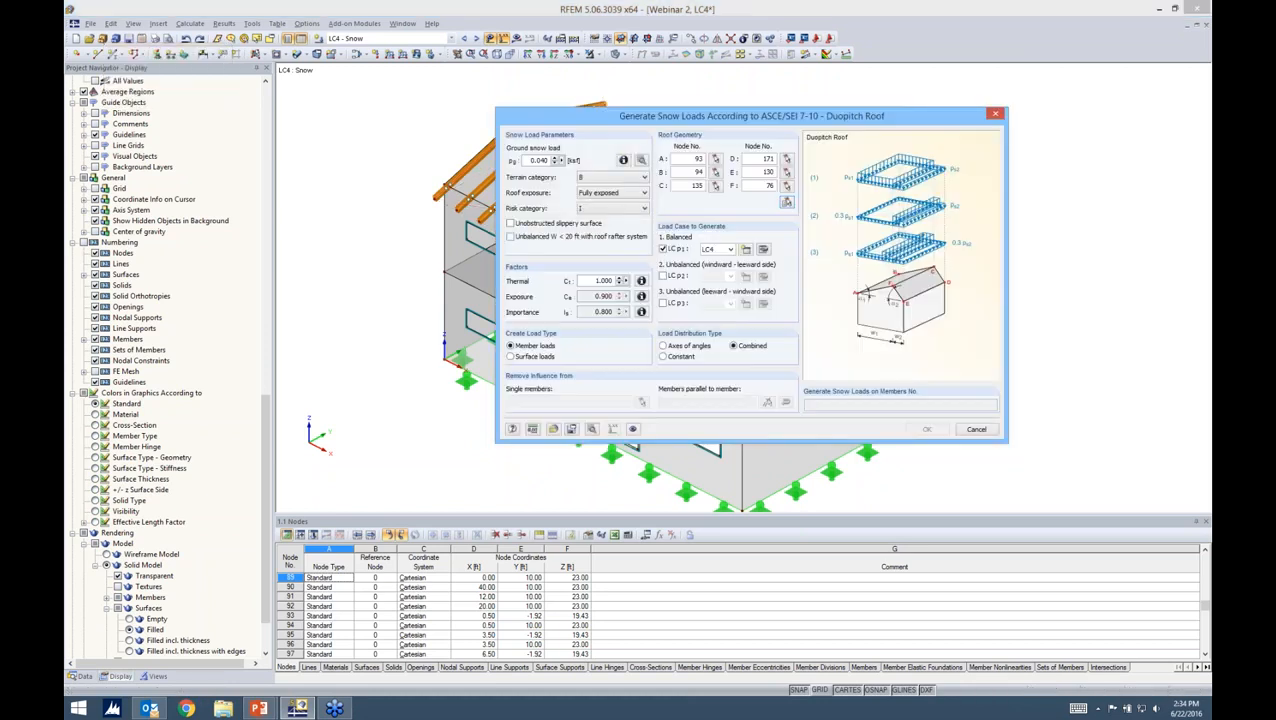
# Discard the current snow load entries and restart the duopitch roof generation with a 0.040 ksf ground snow load picked in South Dakota.
pyautogui.click(995, 115)
pyautogui.keyDown('ctrl'); pyautogui.moveTo(921, 257); pyautogui.dragTo(830, 240, button='middle'); pyautogui.keyUp('ctrl')
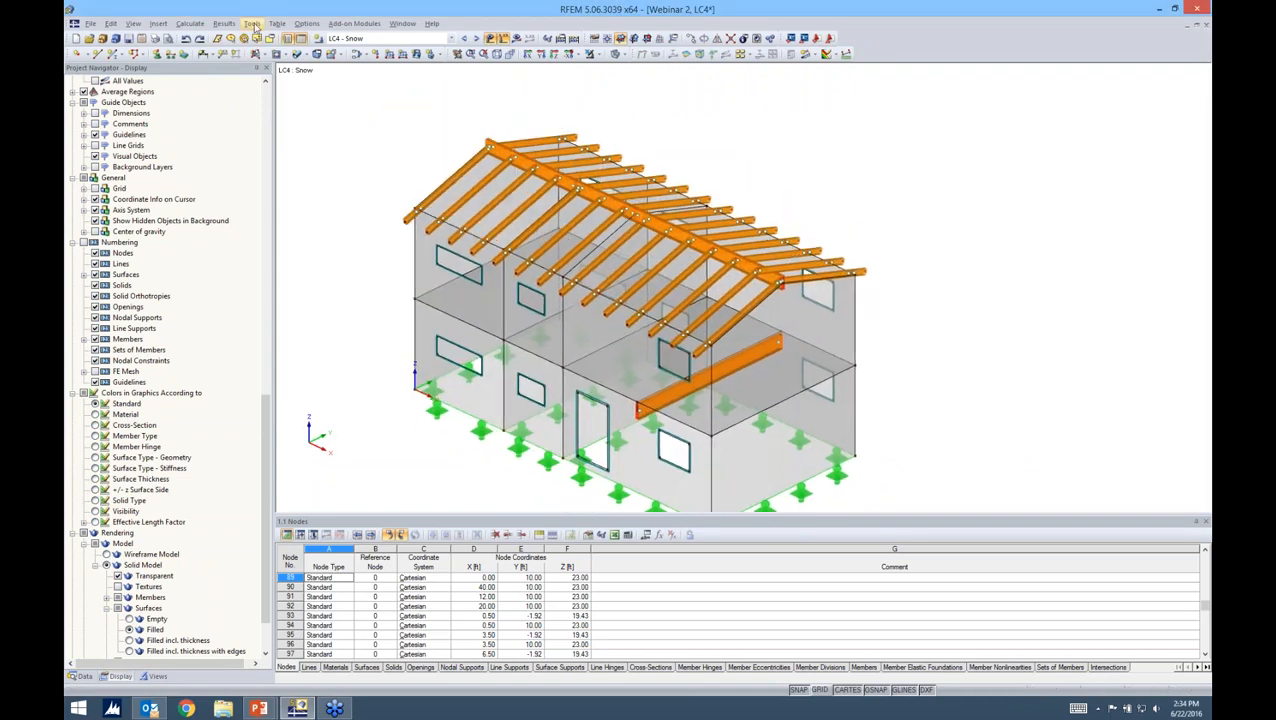
pyautogui.click(252, 23)
pyautogui.moveTo(380, 249)
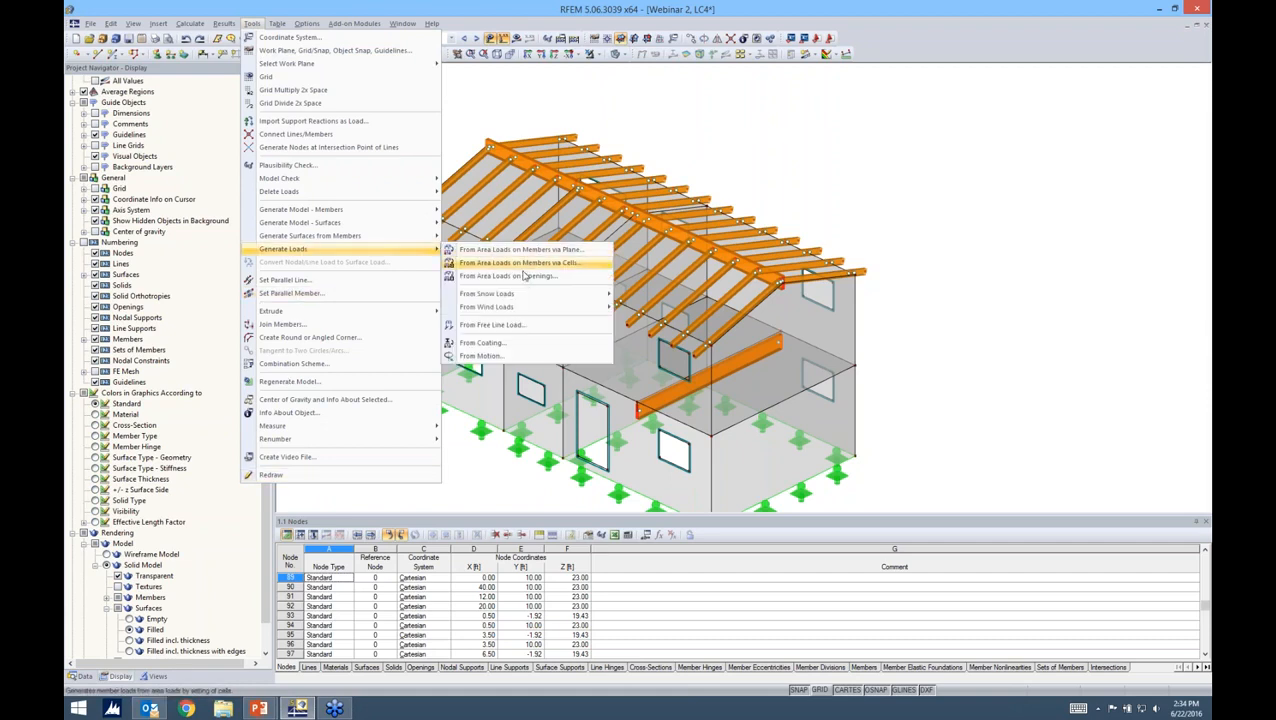
pyautogui.moveTo(559, 294)
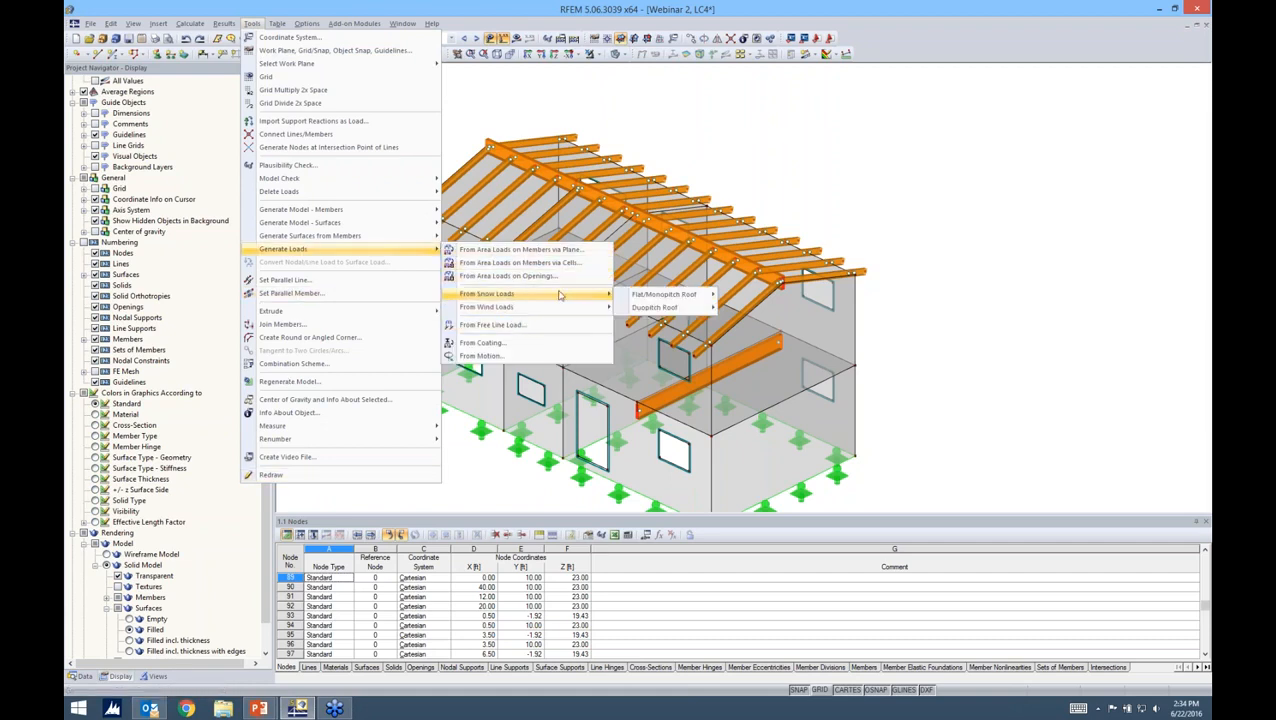
pyautogui.moveTo(652, 308)
pyautogui.click(760, 348)
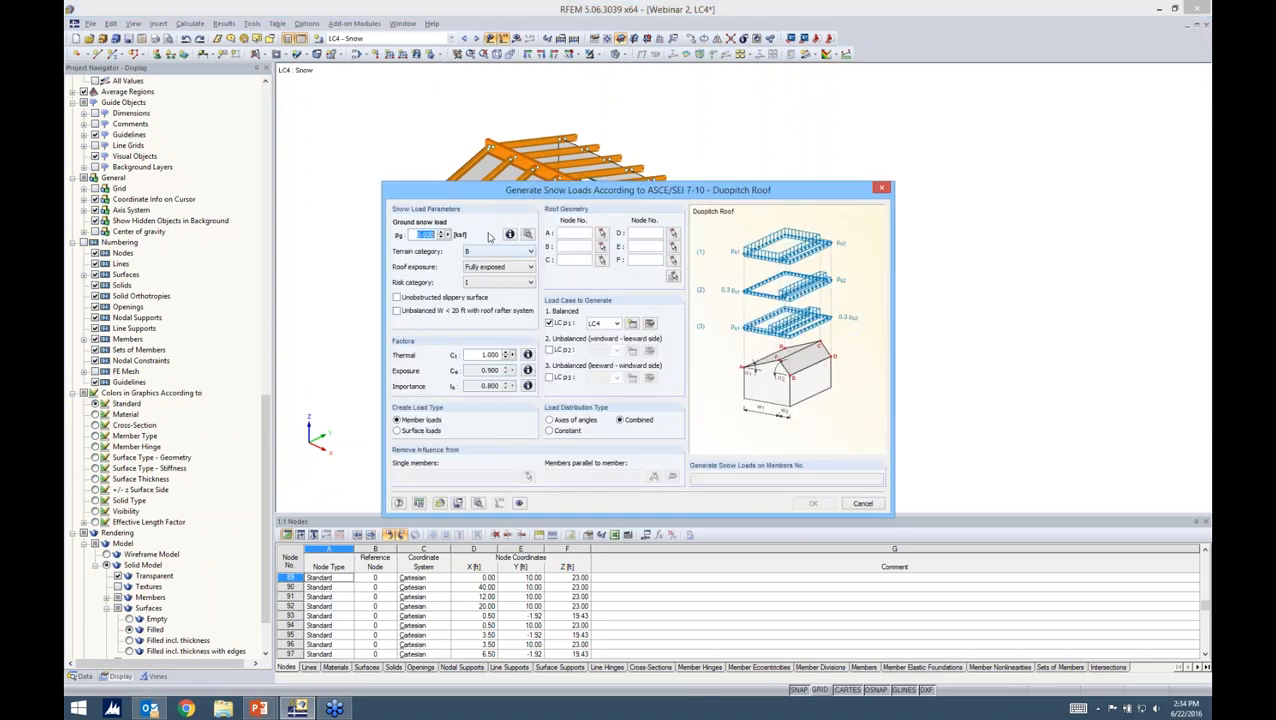
pyautogui.click(509, 234)
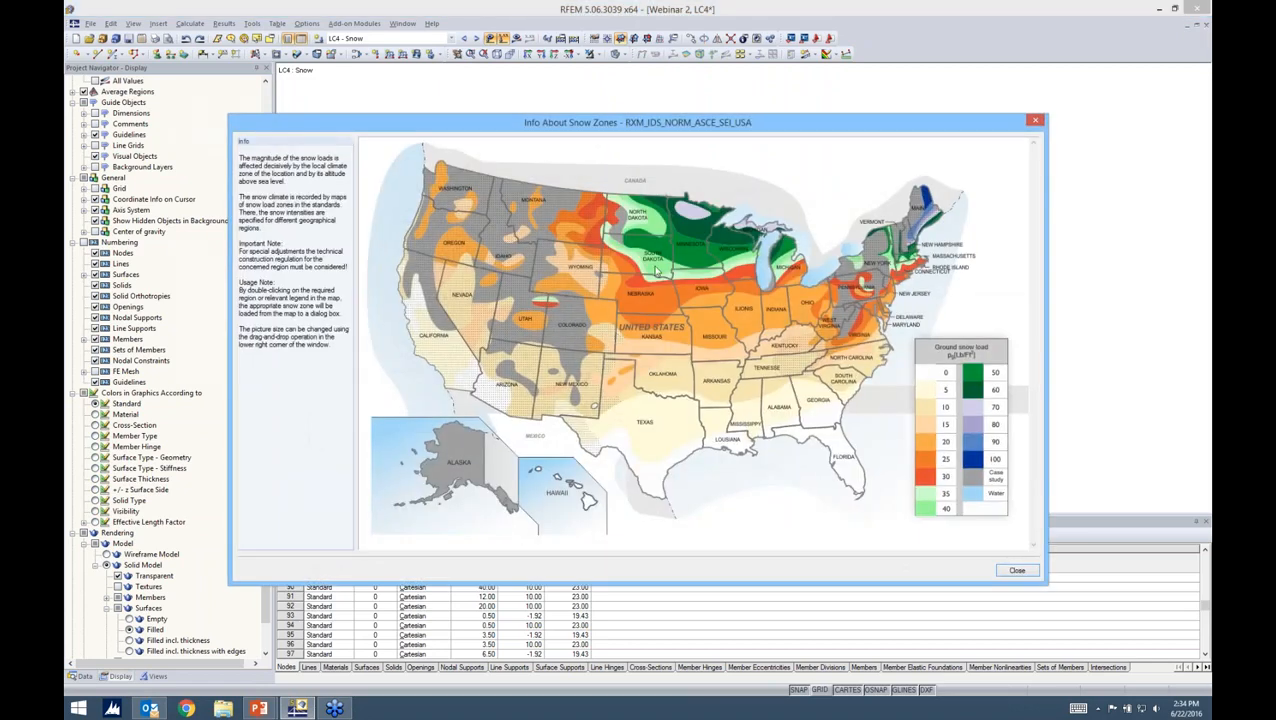
pyautogui.doubleClick(658, 271)
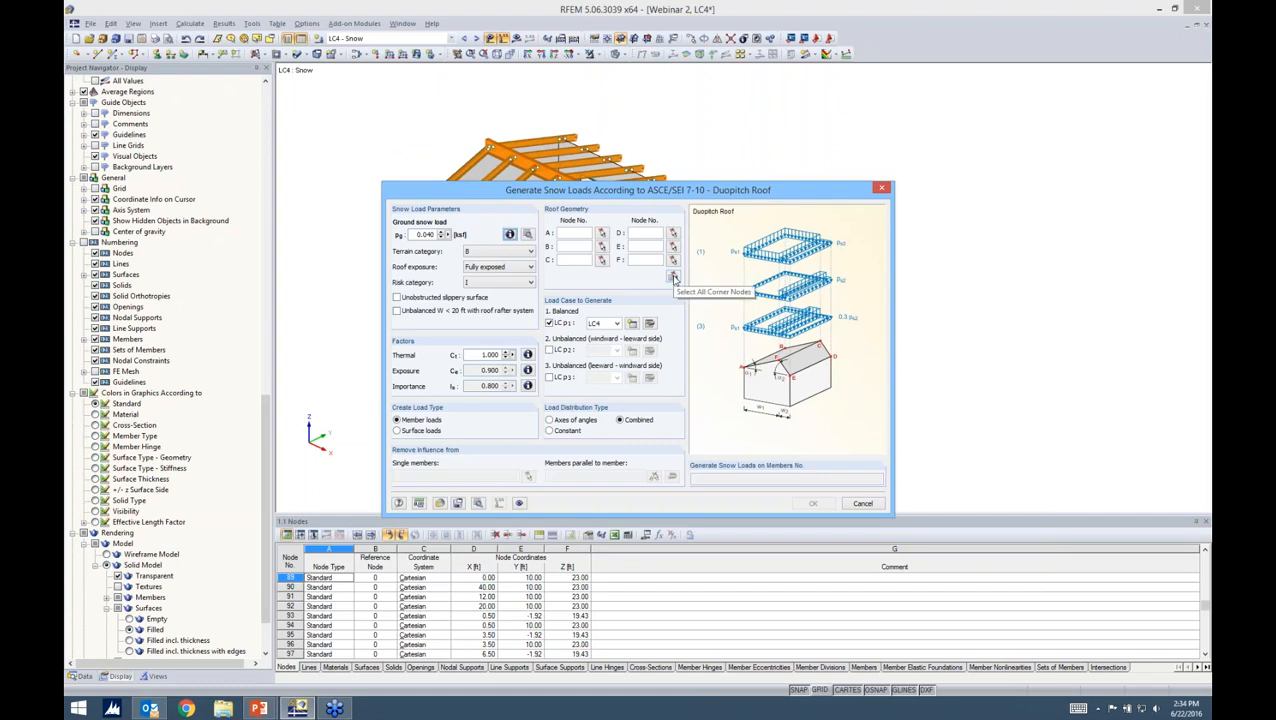
# Define the duopitch roof boundary with corner nodes 93, 94, 135, 171, 130 and 129, showing the model as a wireframe.
pyautogui.click(674, 279)
pyautogui.click(621, 56)
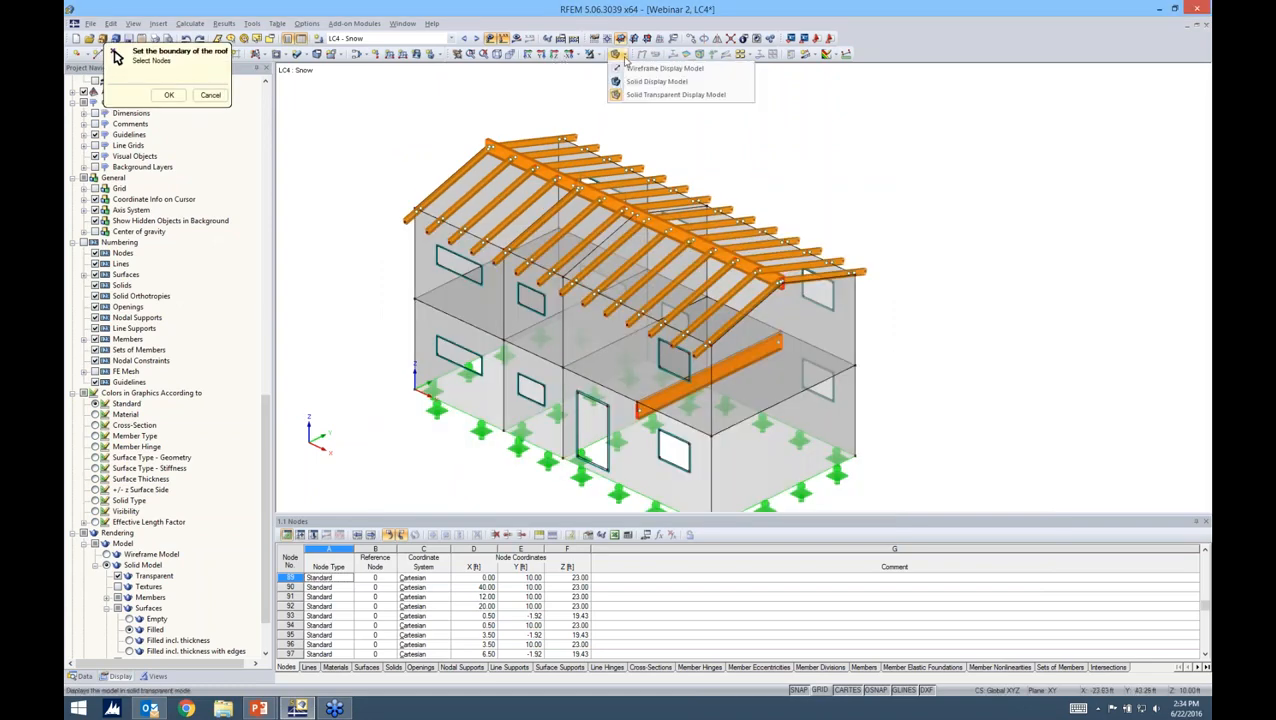
pyautogui.click(650, 68)
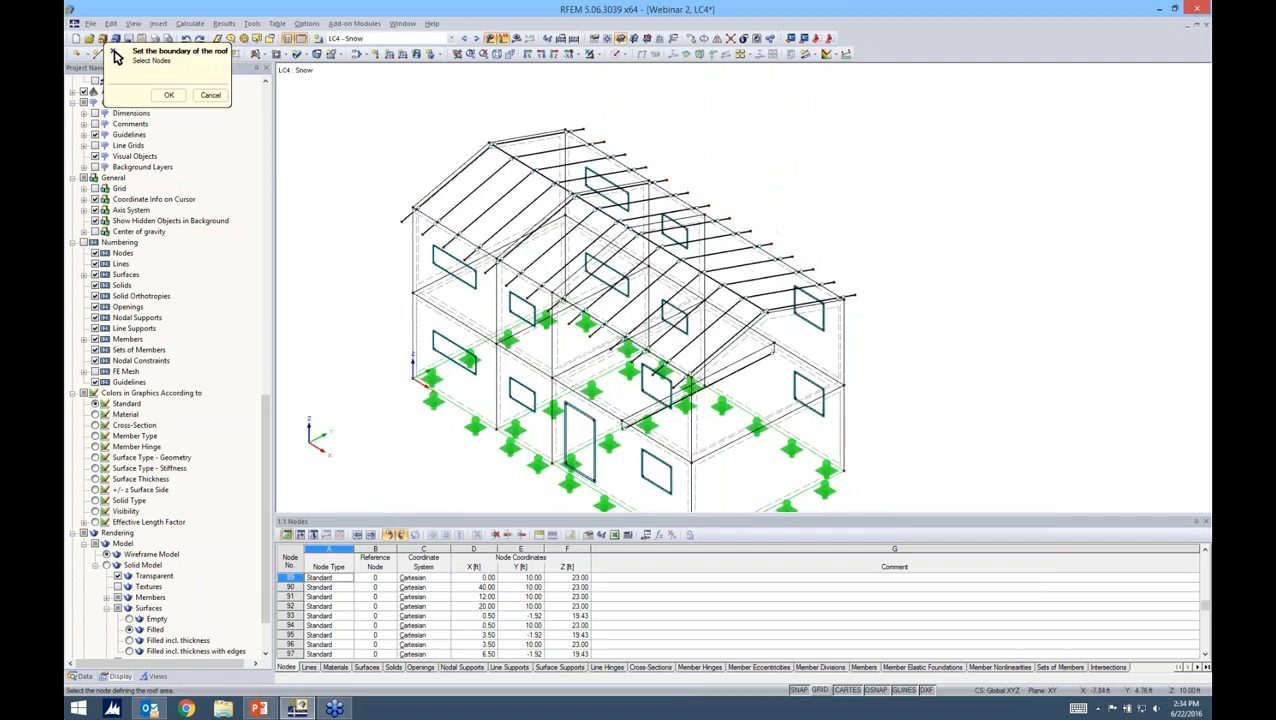
pyautogui.scroll(2, 520, 165)
pyautogui.scroll(4, 520, 165)
pyautogui.click(474, 126)
pyautogui.click(689, 90)
pyautogui.scroll(-2, 962, 281)
pyautogui.moveTo(962, 281)
pyautogui.mouseDown(button='middle')
pyautogui.moveTo(798, 171)
pyautogui.moveTo(761, 122)
pyautogui.mouseUp(button='middle')
pyautogui.click(1065, 289)
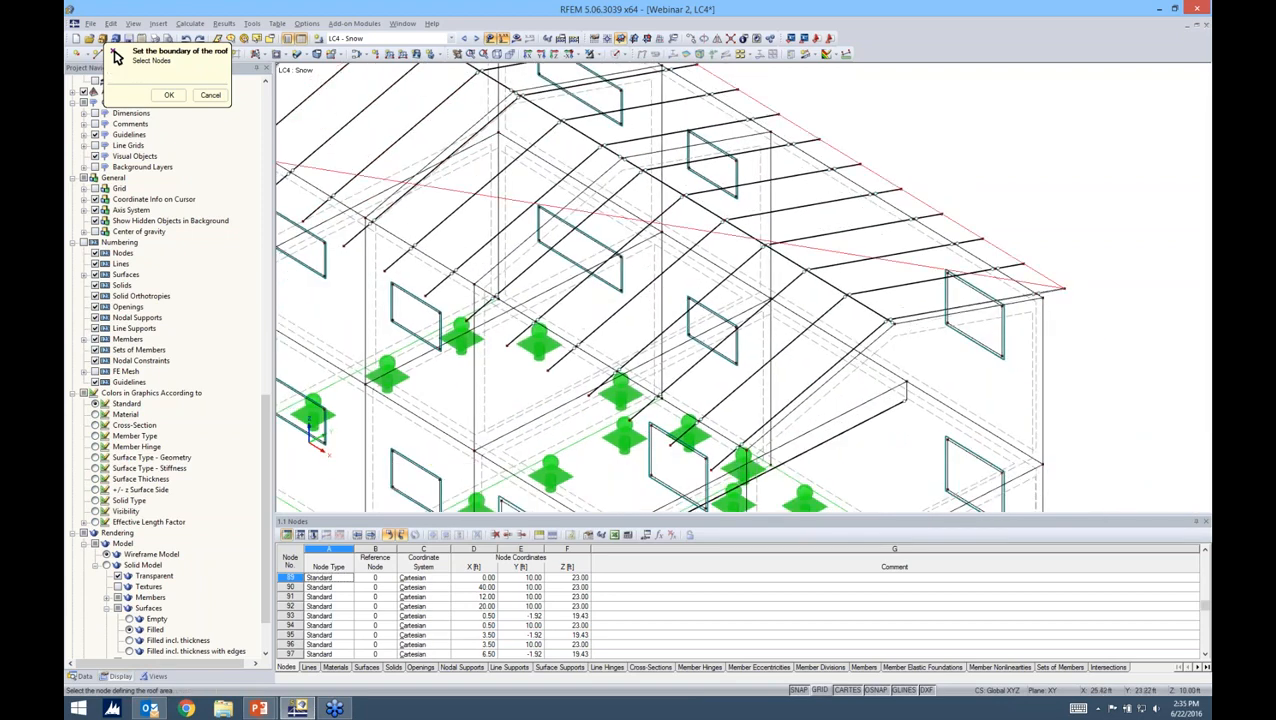
pyautogui.click(892, 321)
pyautogui.moveTo(714, 469); pyautogui.dragTo(819, 271, button='middle')
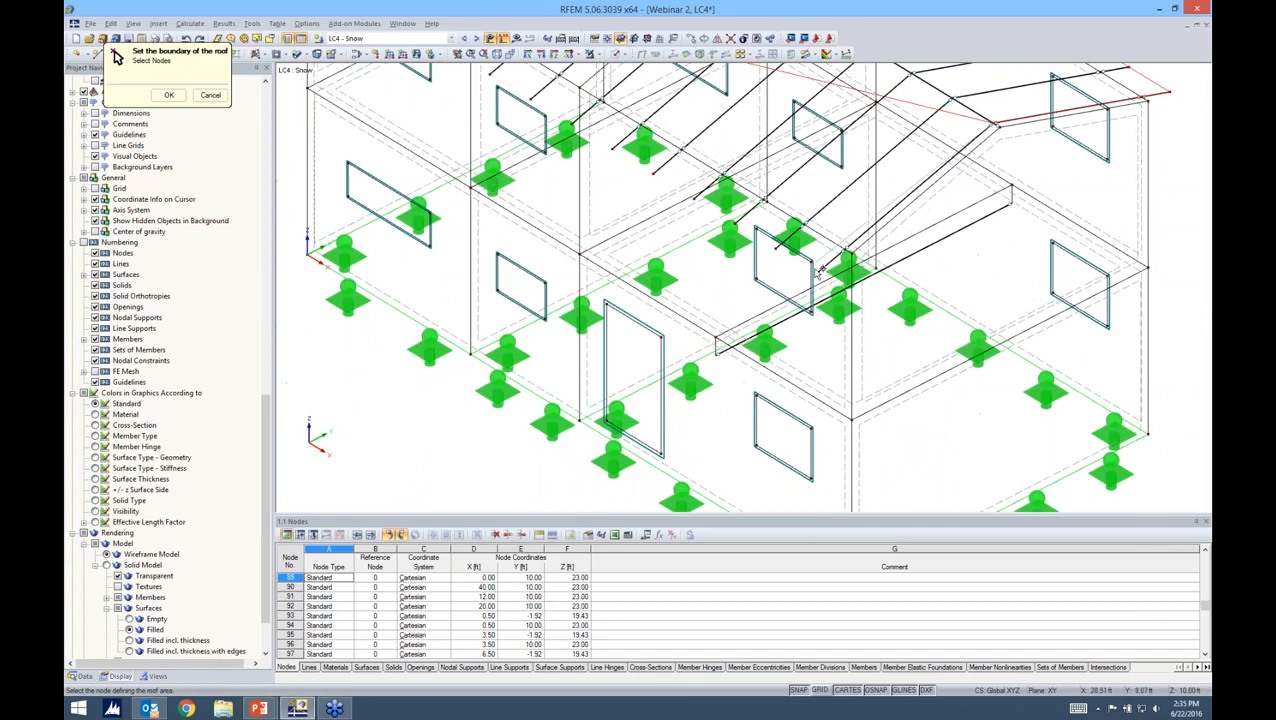
pyautogui.click(820, 270)
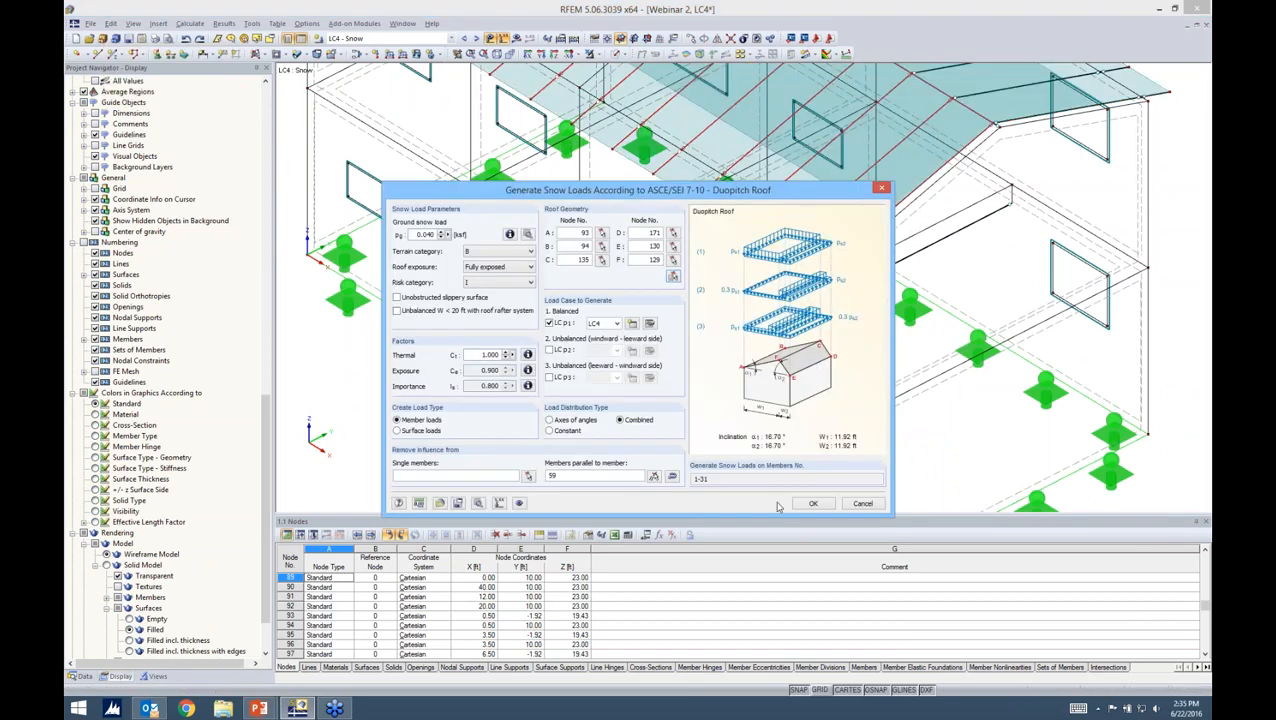
# Change the member whose parallel members are left out, and generate the balanced snow load as member loads in LC4.
pyautogui.moveTo(685, 190); pyautogui.dragTo(806, 111)
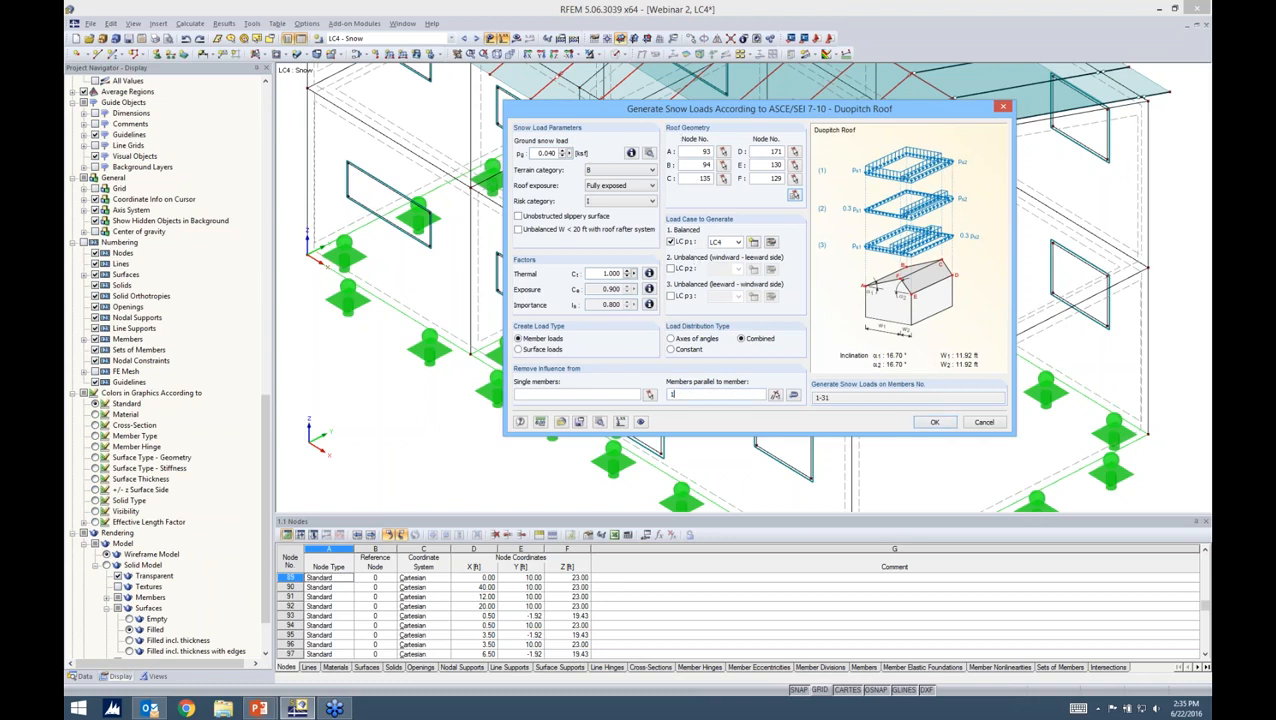
pyautogui.click(932, 422)
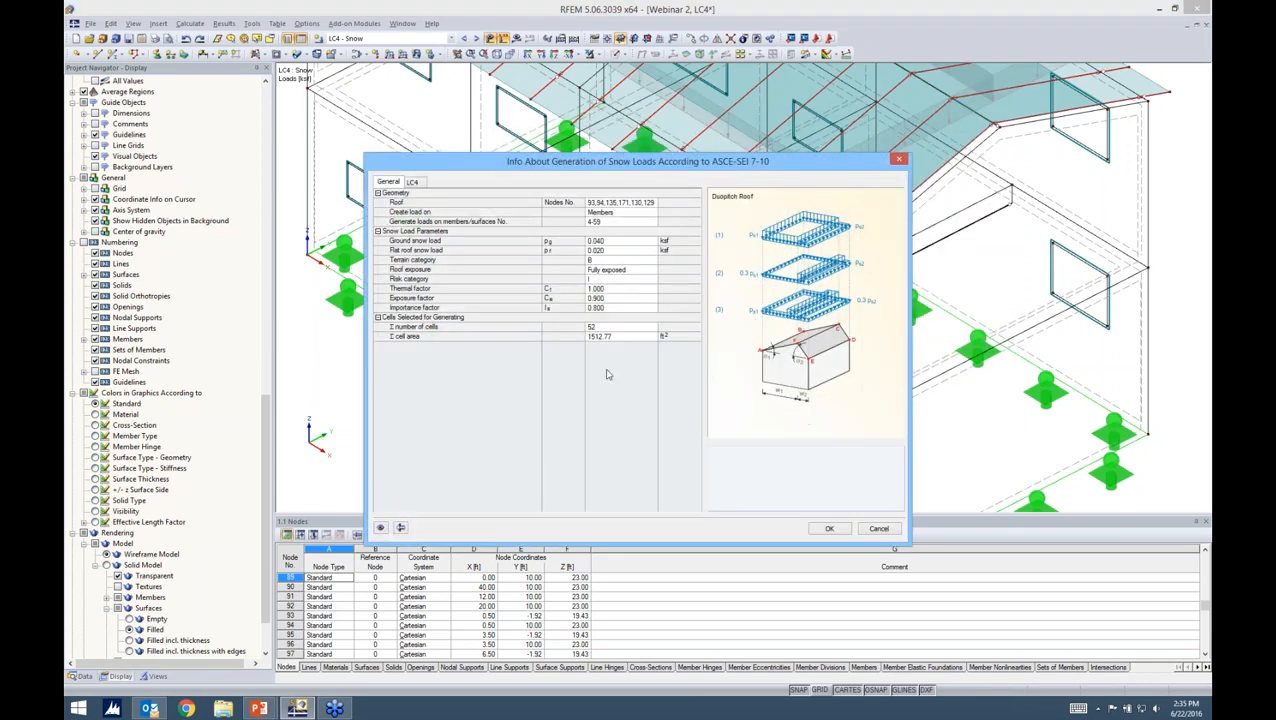
pyautogui.click(832, 528)
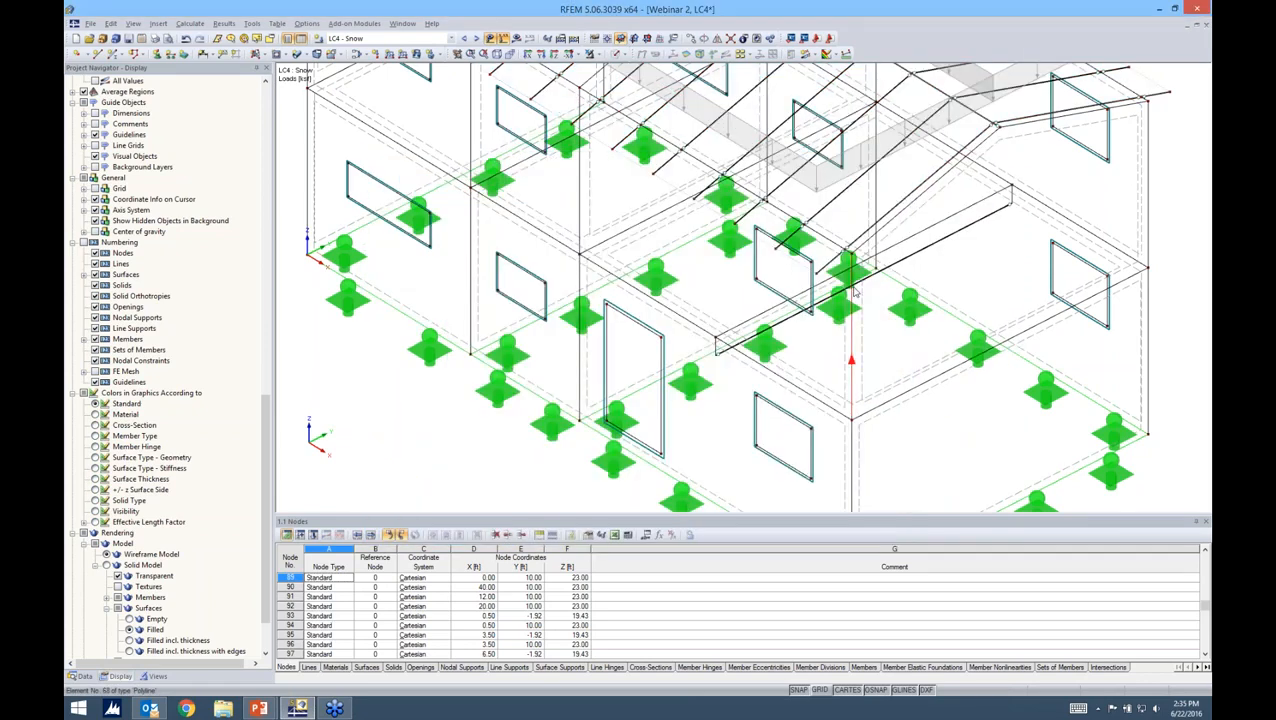
# Split the generated snow load on the roof into individual member loads on the rafters.
pyautogui.scroll(-5, 848, 293)
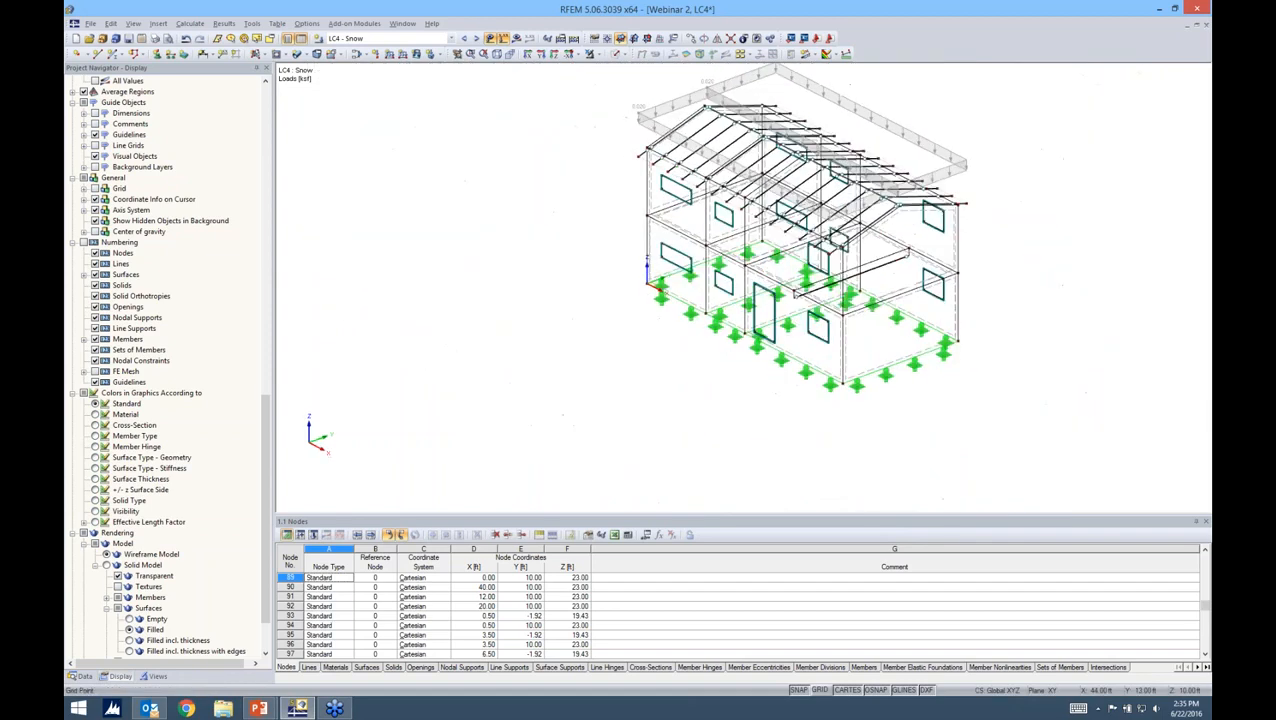
pyautogui.rightClick(930, 166)
pyautogui.click(965, 205)
pyautogui.keyDown('ctrl'); pyautogui.moveTo(1000, 214); pyautogui.dragTo(876, 294, button='middle'); pyautogui.keyUp('ctrl')
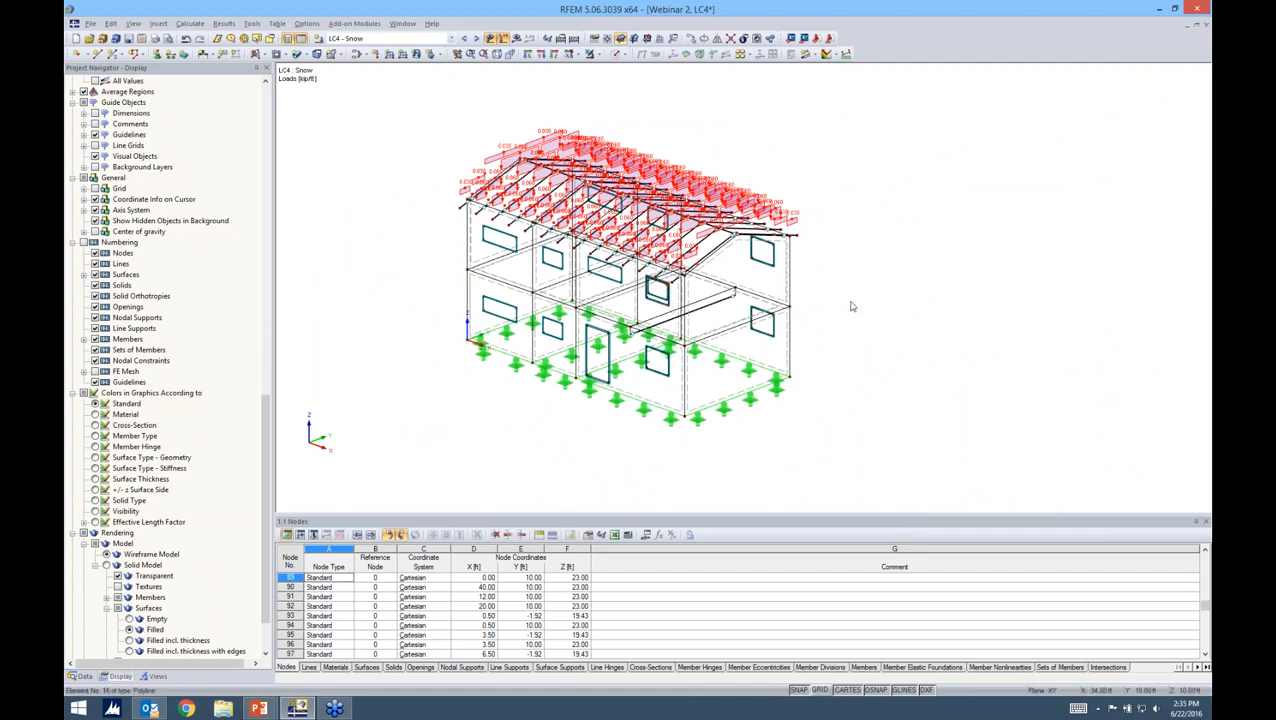
# Locate RF-LAMINATE among the project's add-on modules and switch to the PowerPoint slide about designing CLT with RF-Laminate.
pyautogui.click(81, 676)
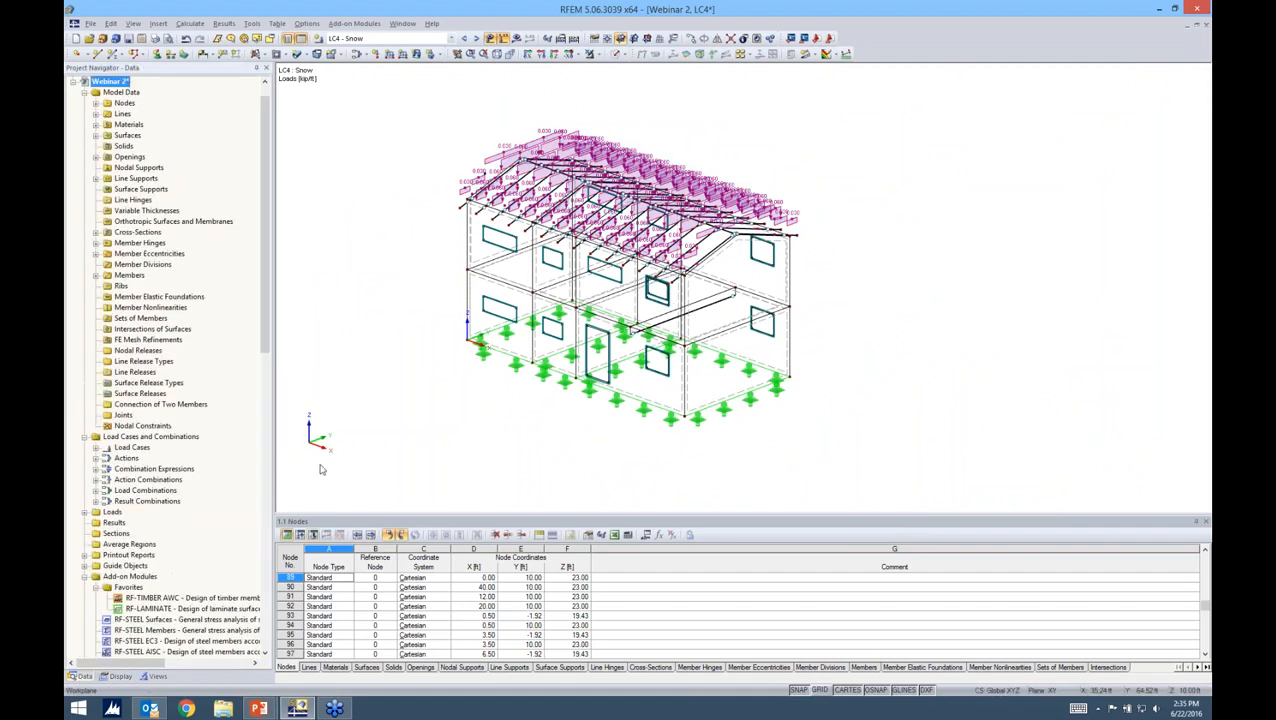
pyautogui.scroll(-5, 170, 432)
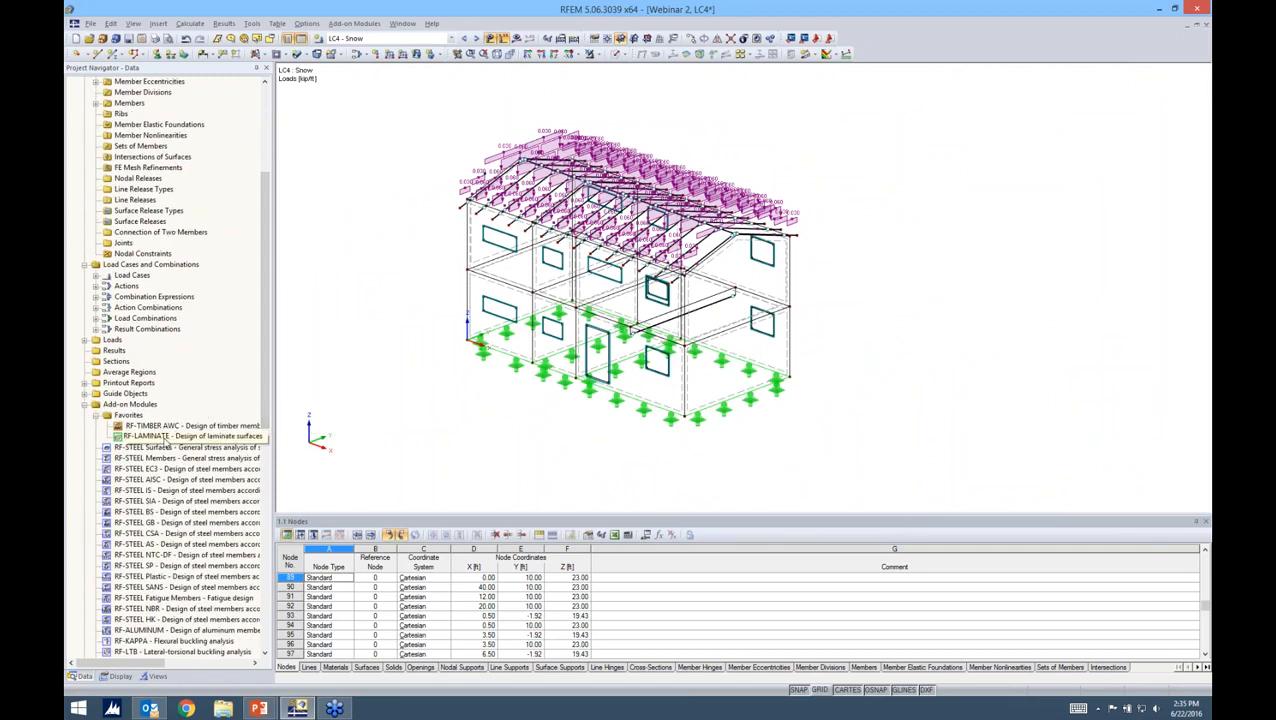
pyautogui.click(256, 709)
pyautogui.click(325, 640)
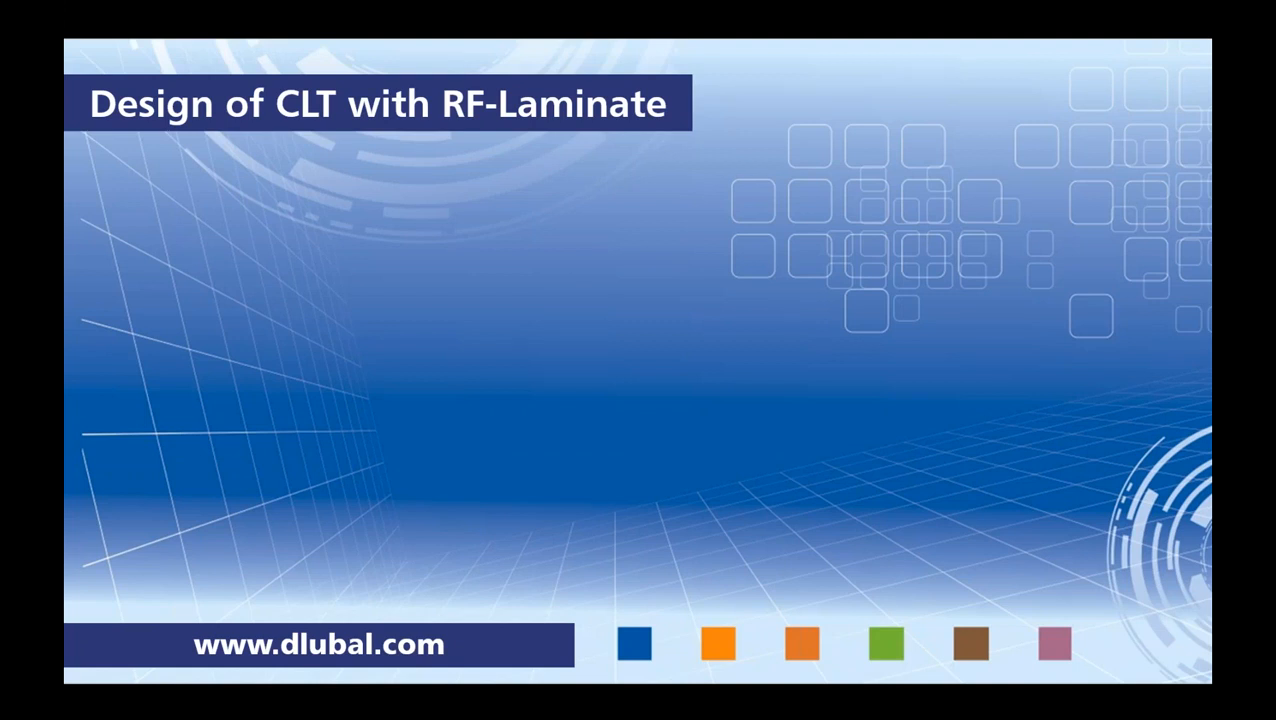
pyautogui.press('Right')
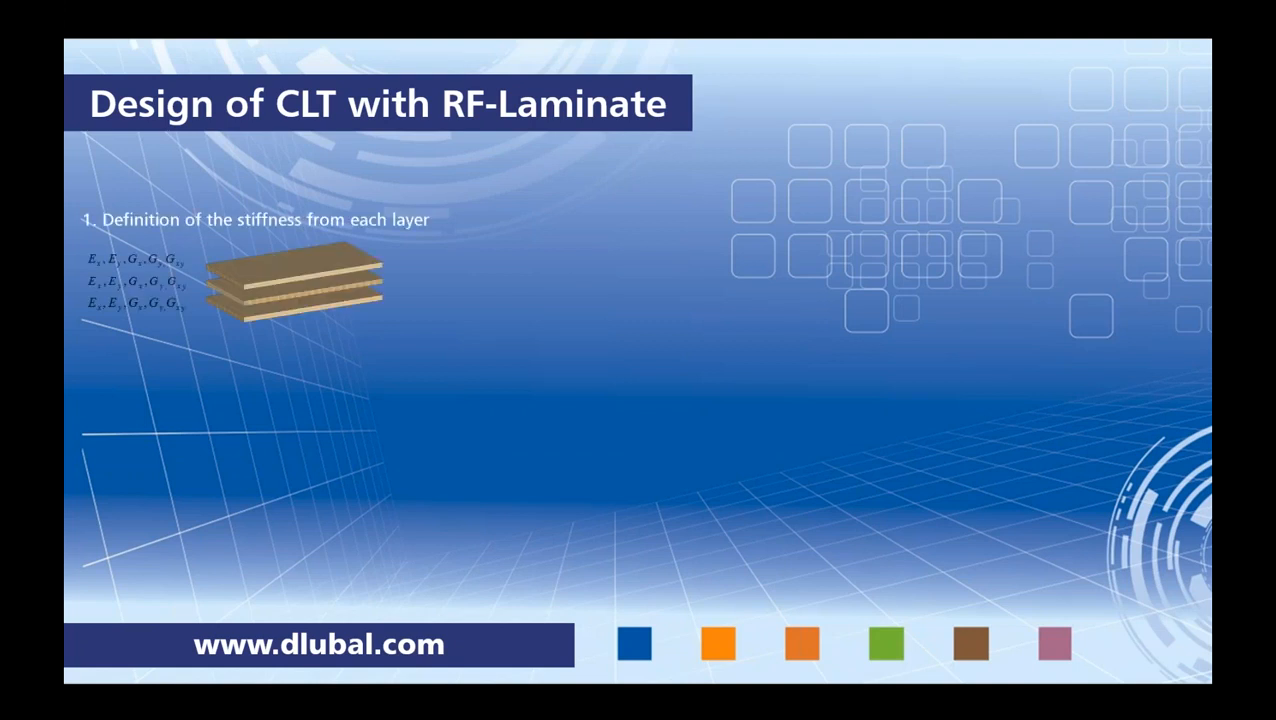
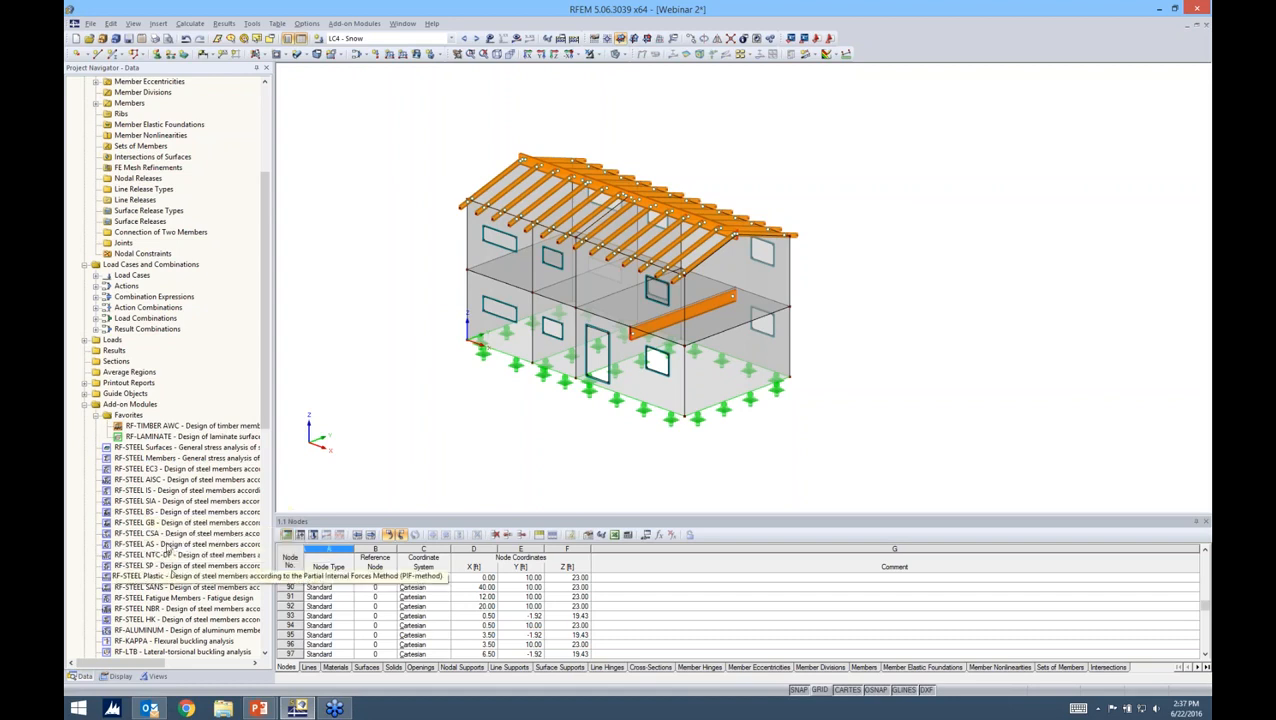
# Start the RF-LAMINATE add-on module and include all surfaces in the design.
pyautogui.rightClick(166, 437)
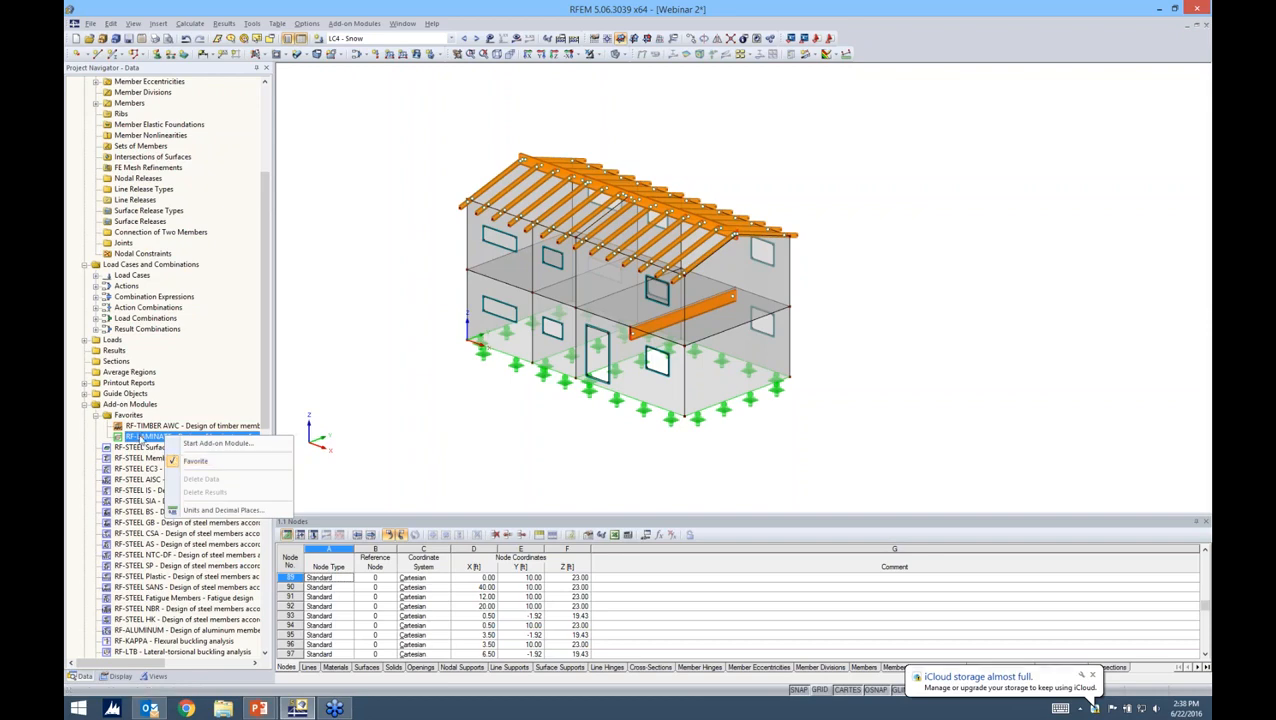
pyautogui.click(215, 443)
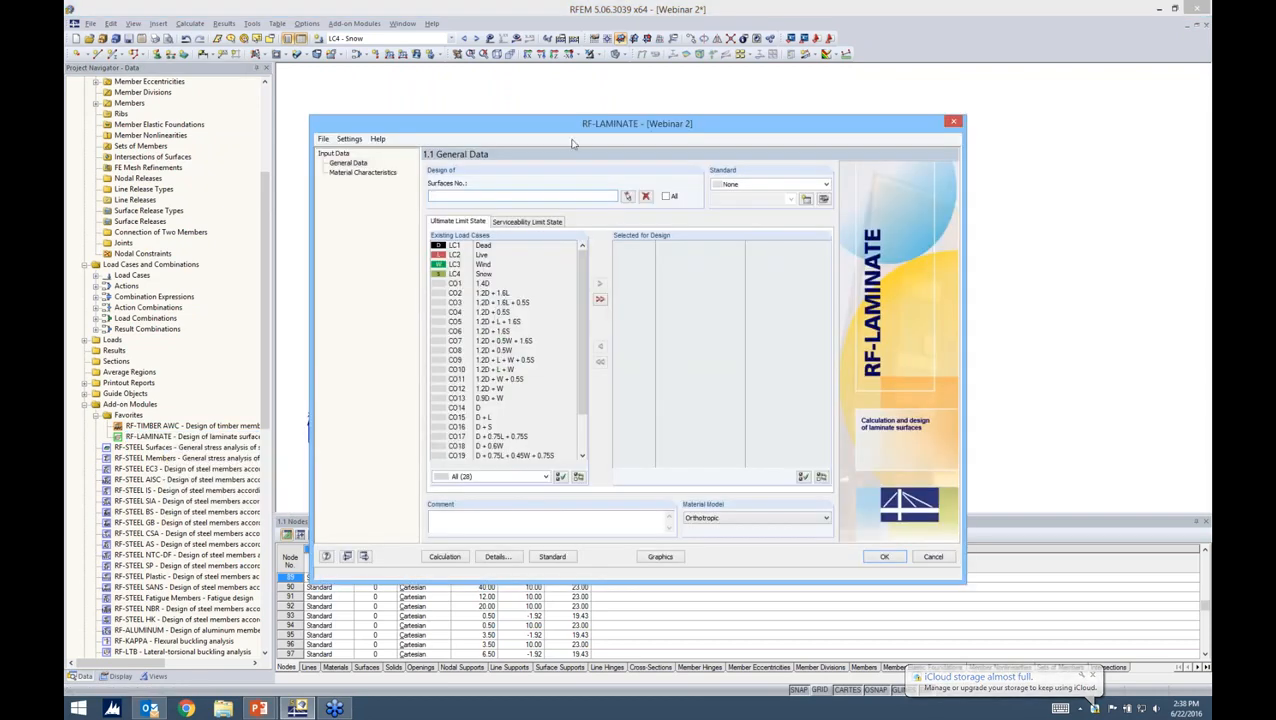
pyautogui.moveTo(576, 137); pyautogui.dragTo(590, 129)
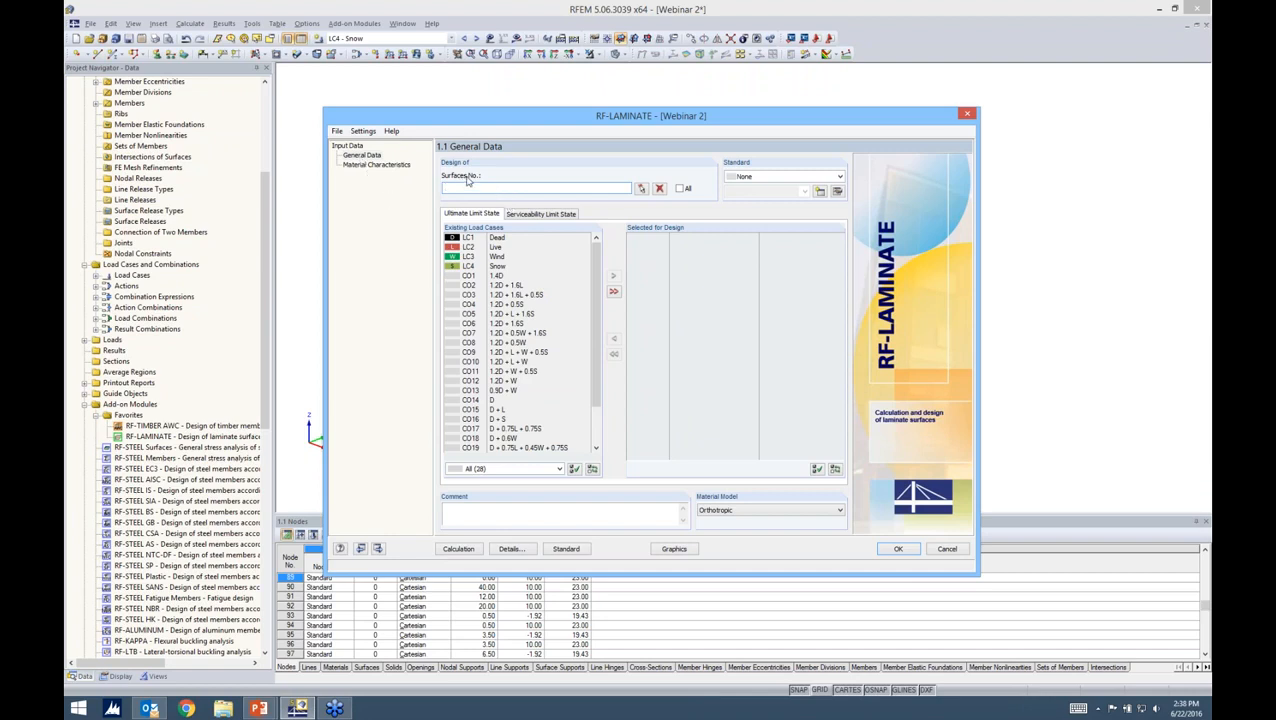
pyautogui.click(680, 189)
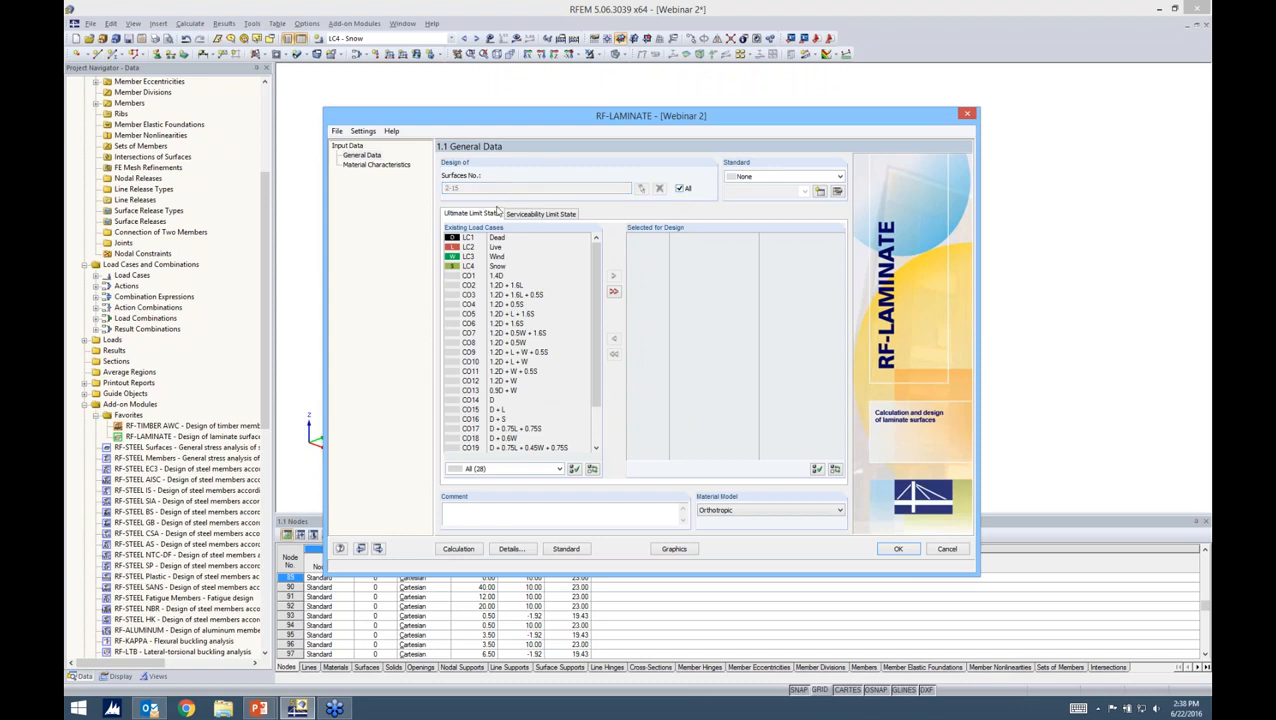
# Set the design standard to ANSI/AWC NDS-2015 with the ASD (Allowable Stress Design) method.
pyautogui.click(753, 178)
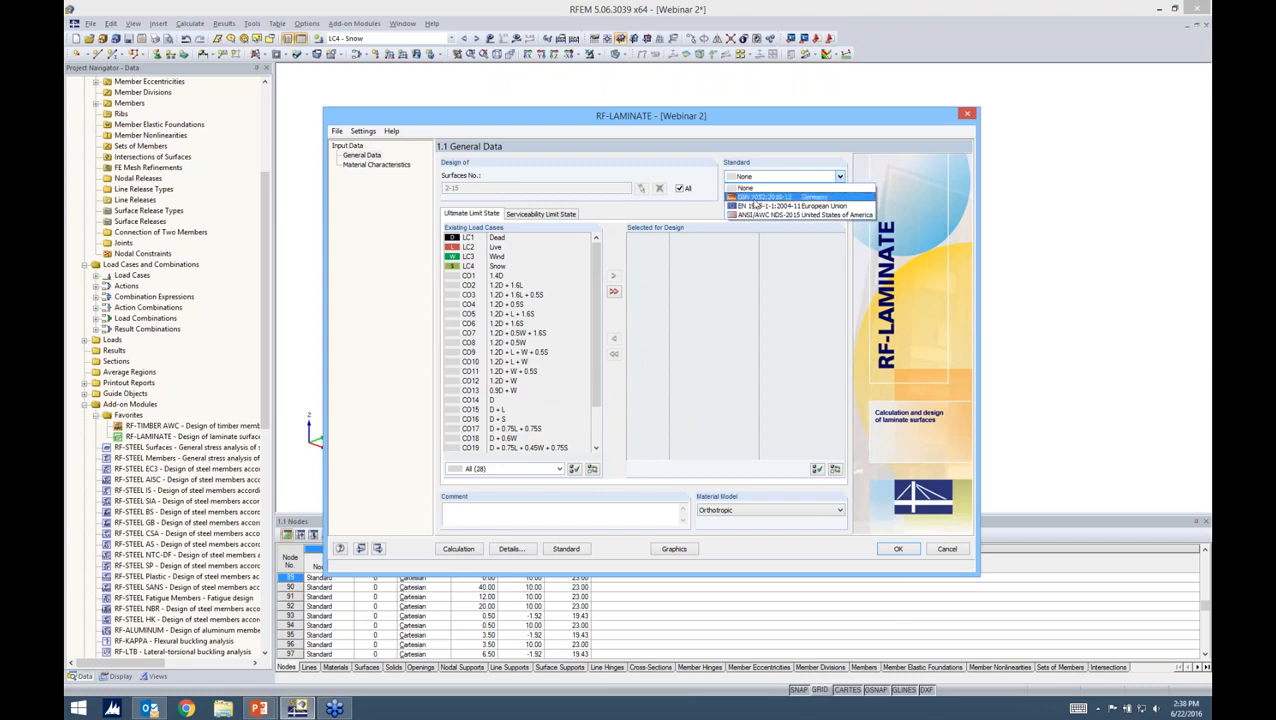
pyautogui.click(757, 215)
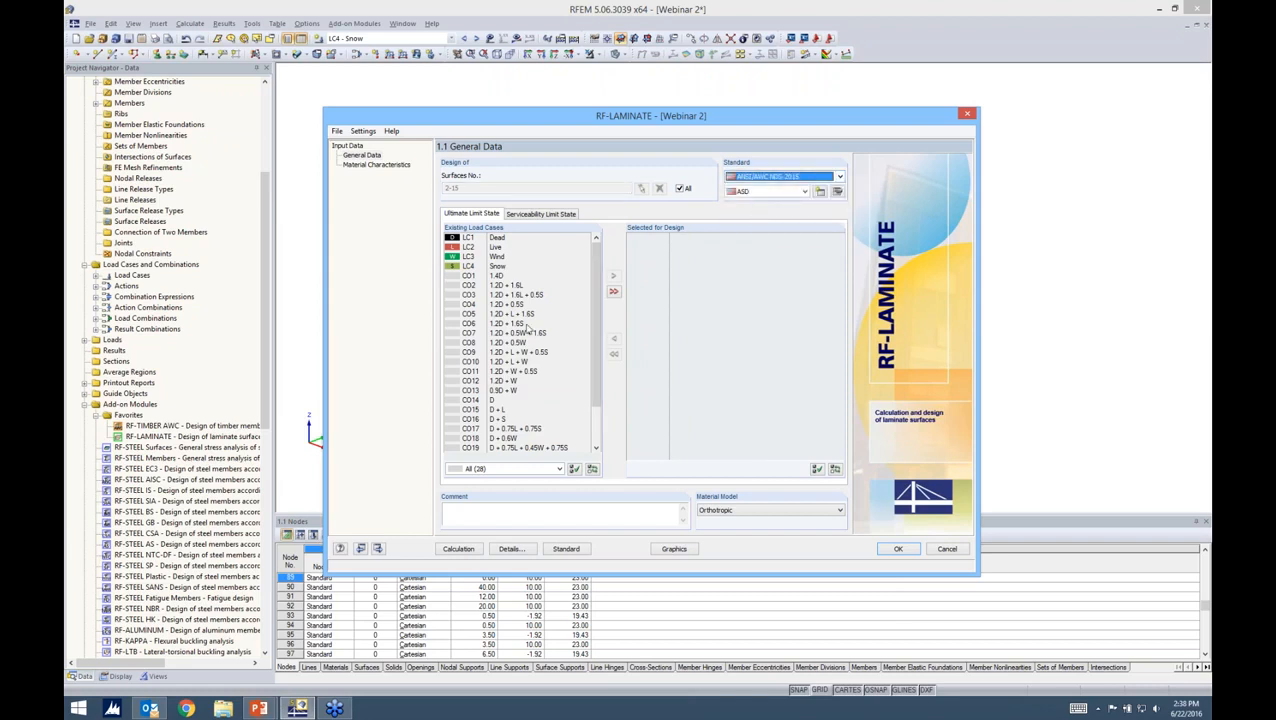
pyautogui.scroll(-2, 527, 328)
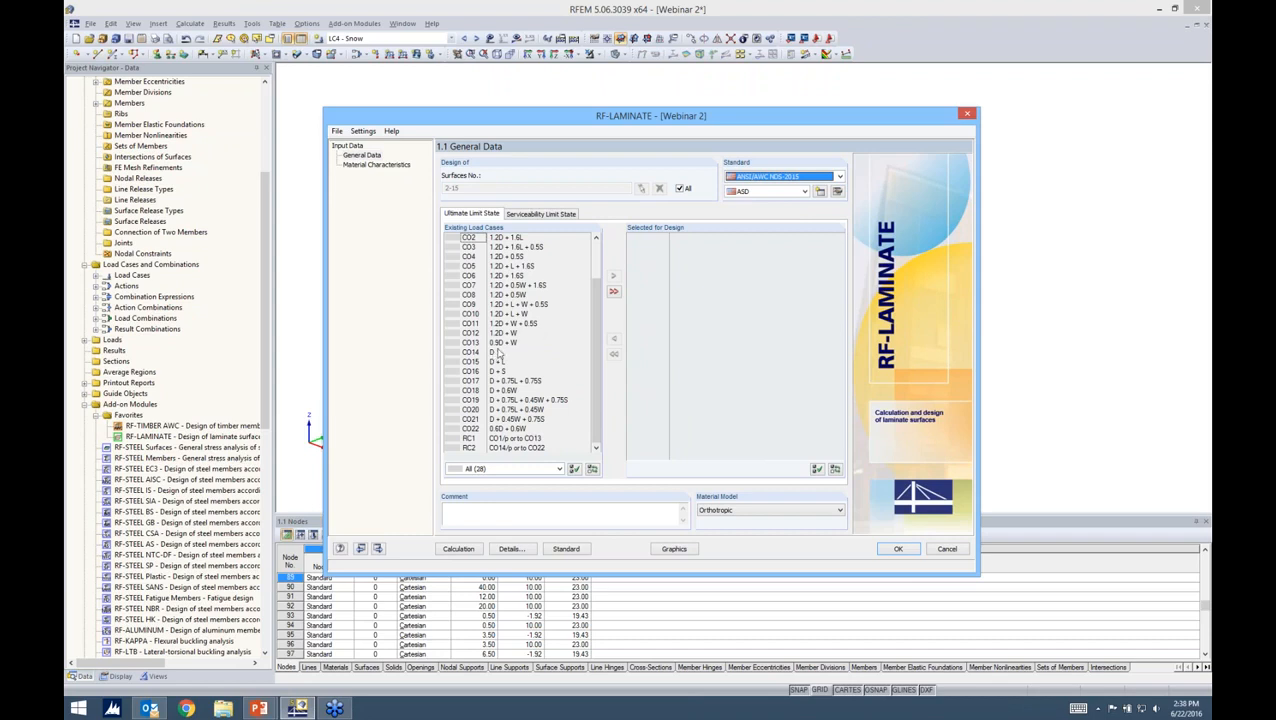
pyautogui.click(792, 191)
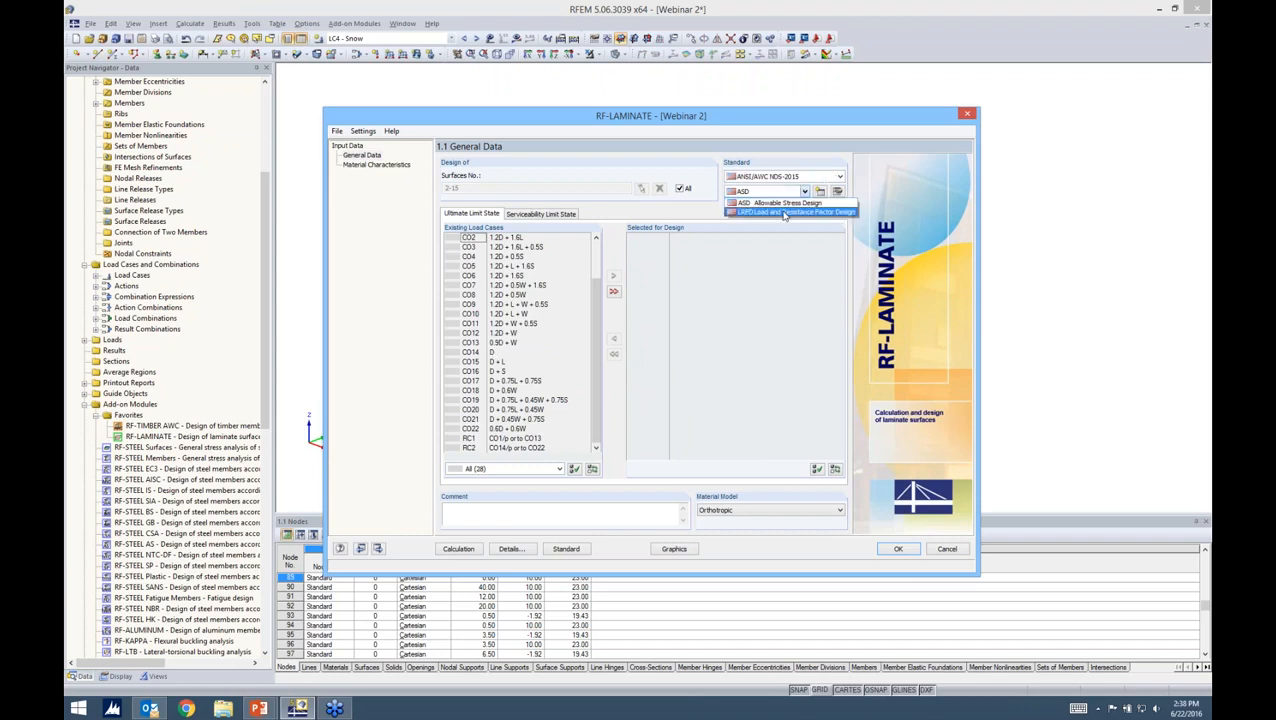
pyautogui.click(781, 203)
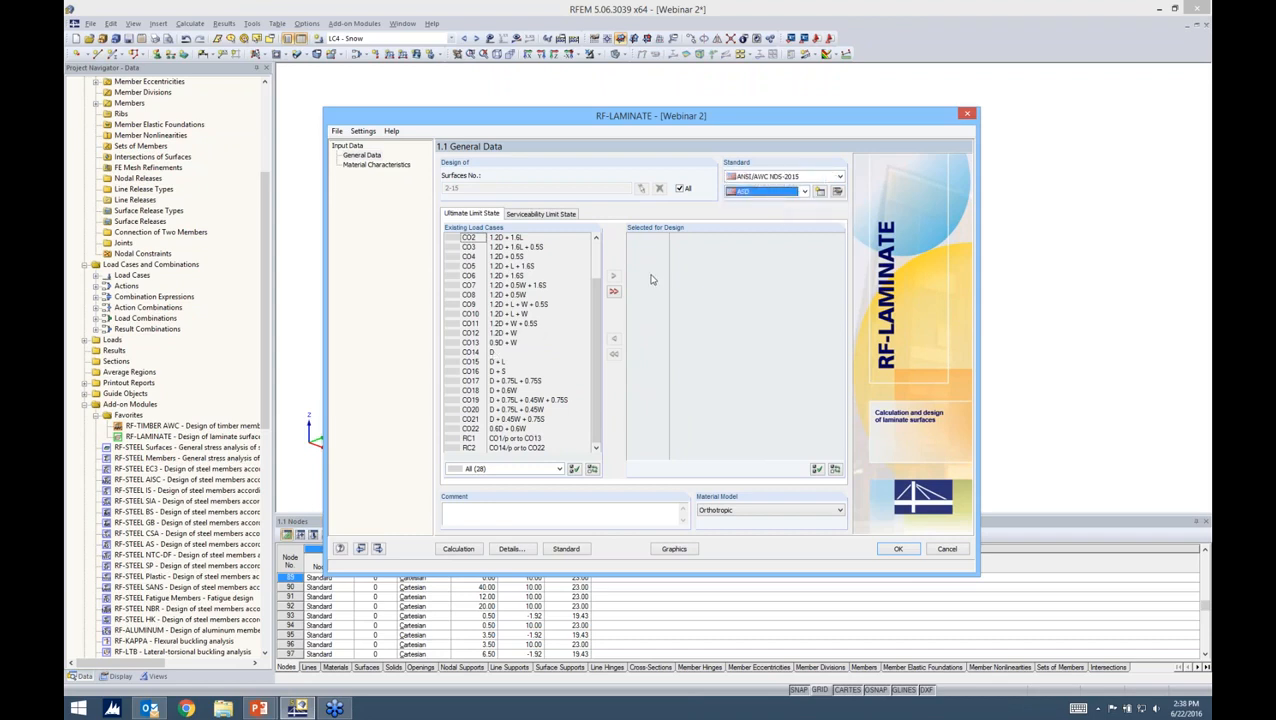
# Add load combinations CO14 to CO22 to the ultimate limit state design.
pyautogui.click(491, 354)
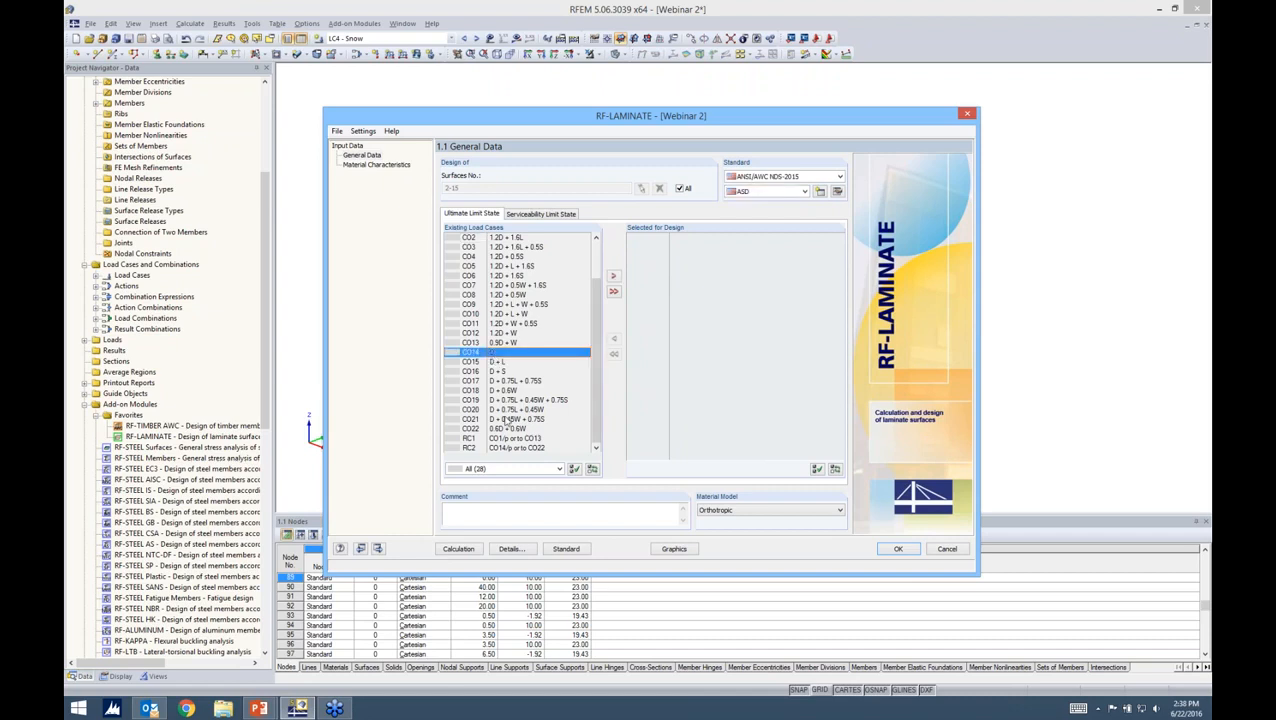
pyautogui.keyDown('shift'); pyautogui.click(505, 430); pyautogui.keyUp('shift')
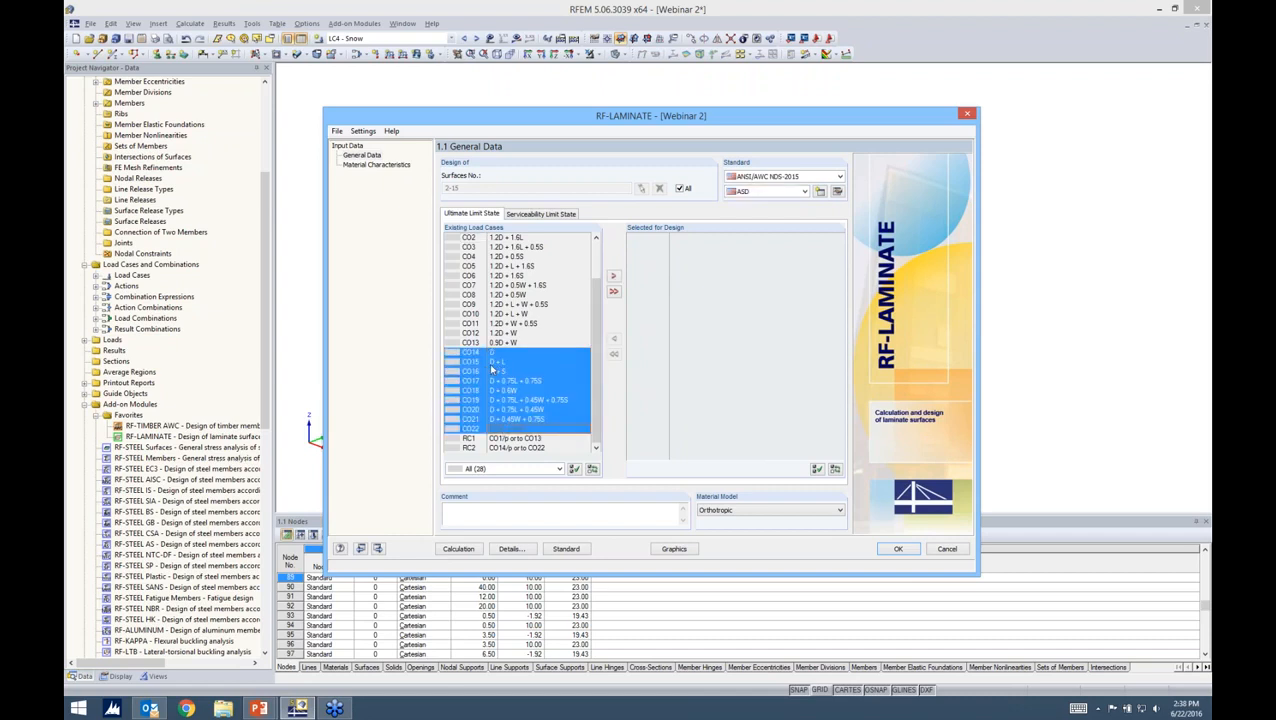
pyautogui.click(613, 276)
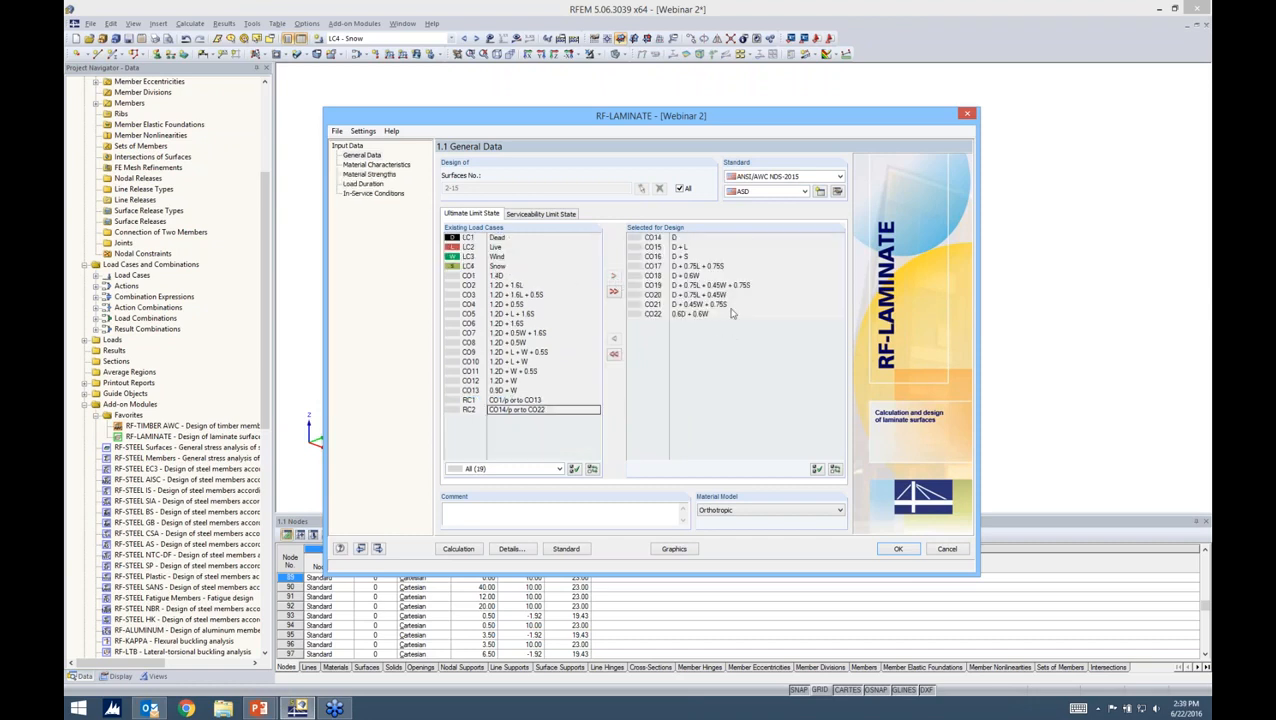
# Review the serviceability load case selection and the standard's limiting deflection settings, then return to the ultimate limit state selection.
pyautogui.click(550, 214)
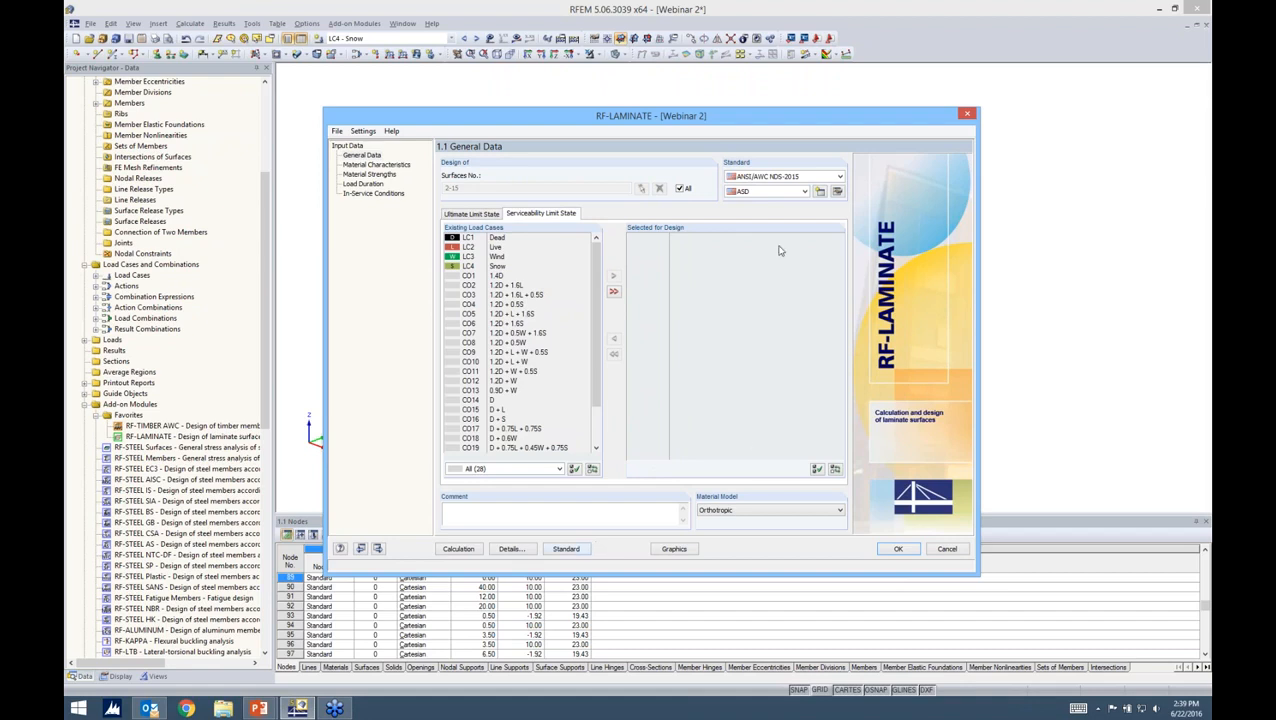
pyautogui.click(573, 553)
pyautogui.click(490, 162)
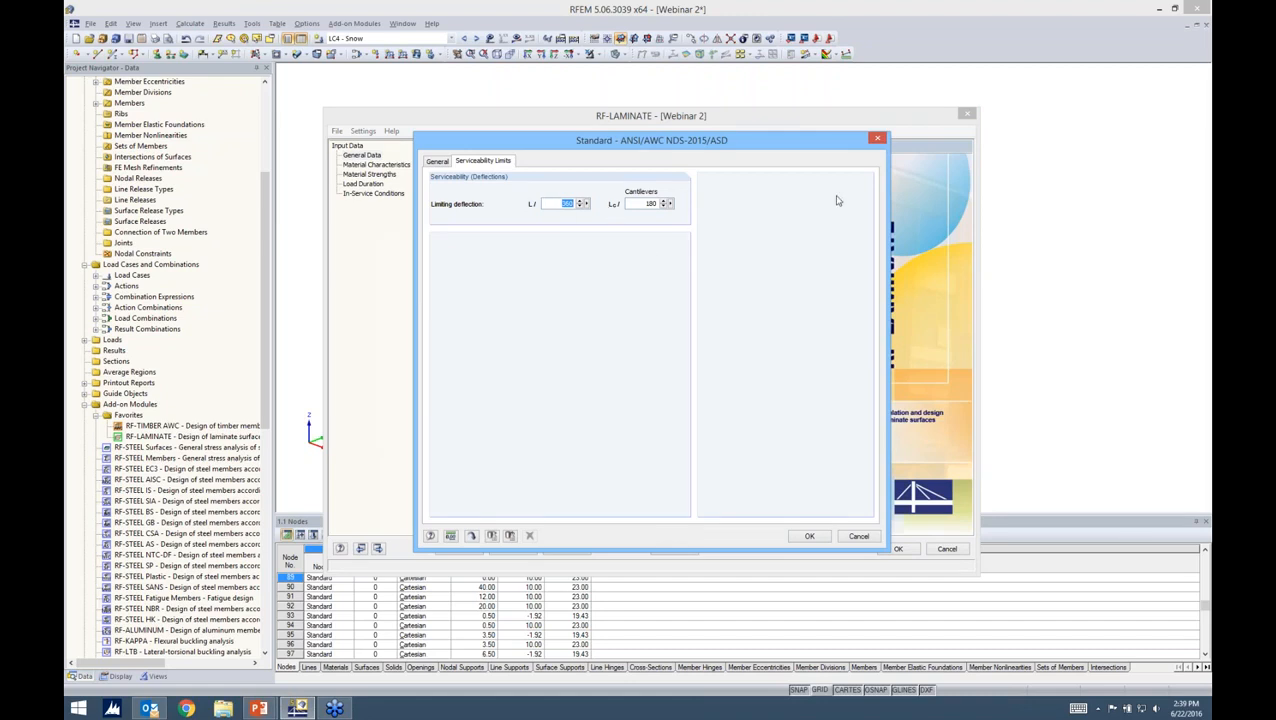
pyautogui.click(876, 140)
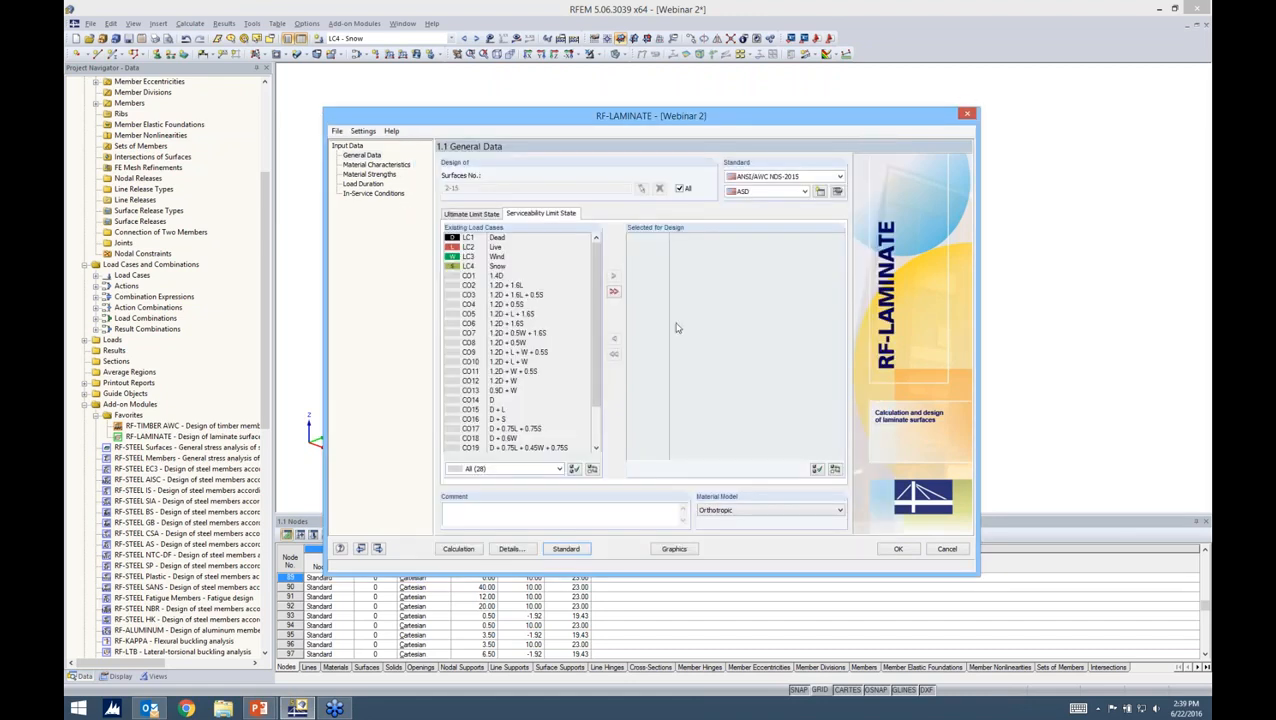
pyautogui.click(468, 214)
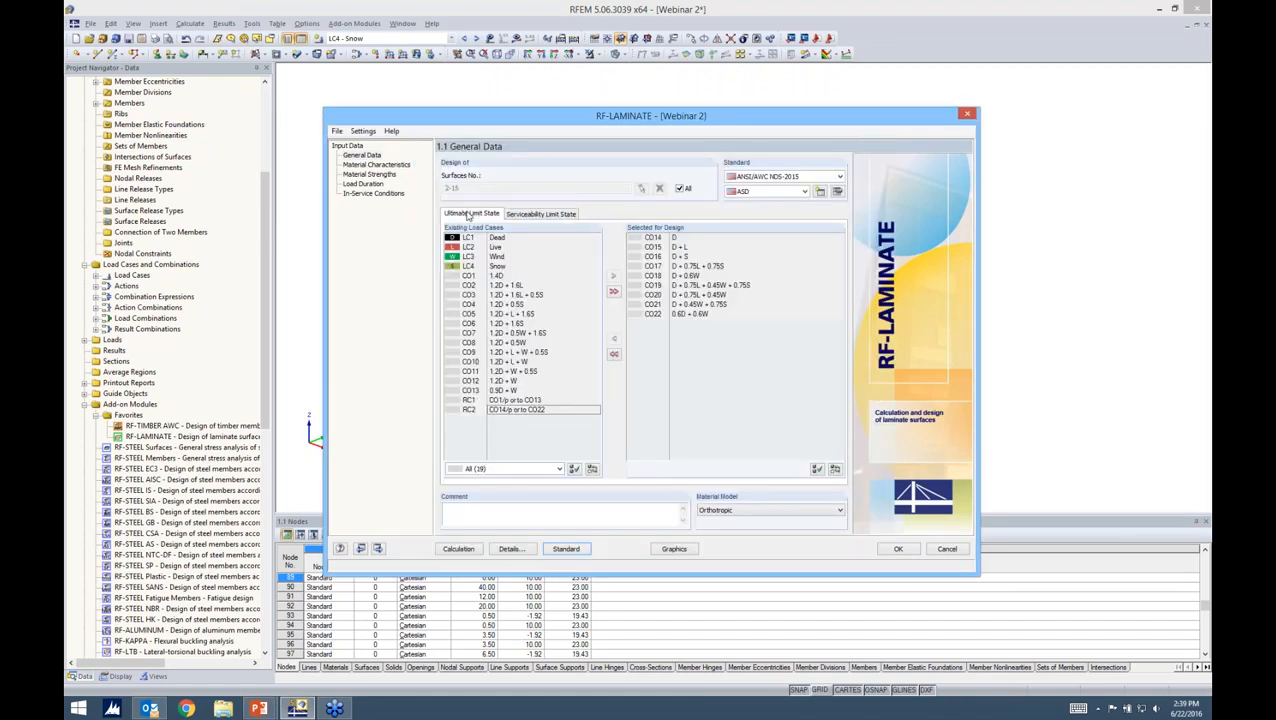
# Name the first composition in the material characteristics "Walls".
pyautogui.click(382, 165)
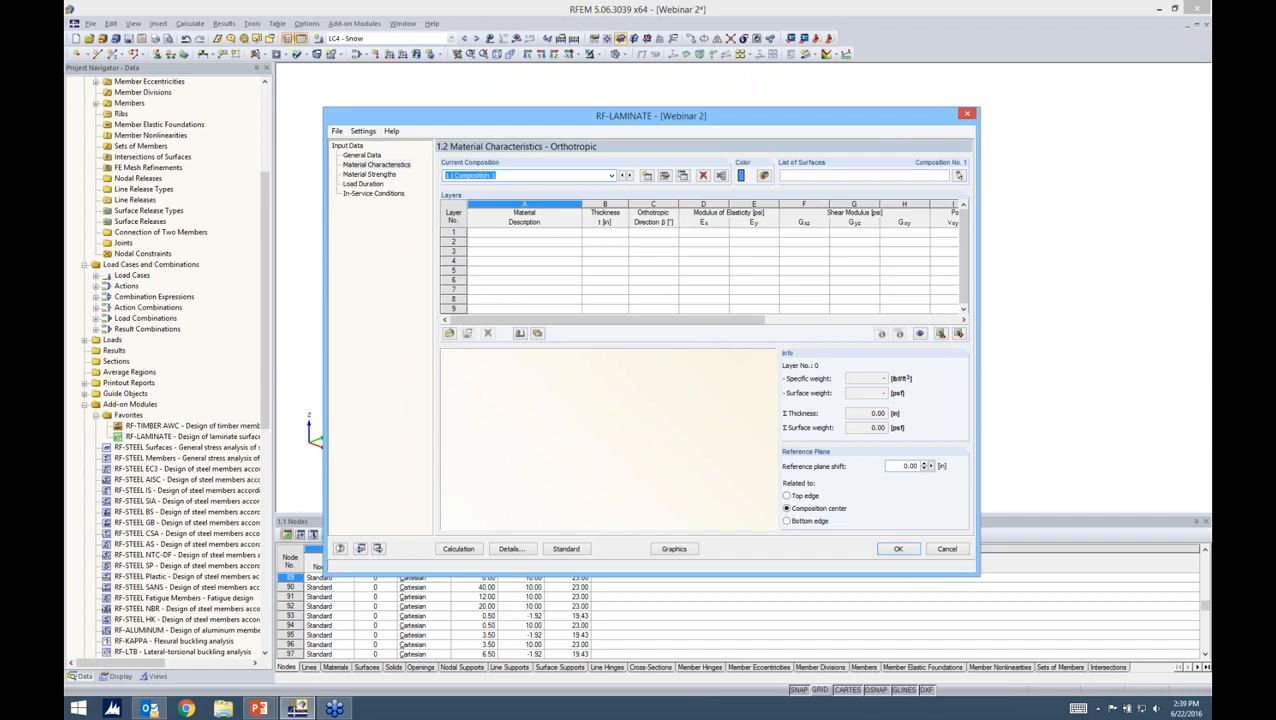
pyautogui.write('Walls')
pyautogui.press('Tab')
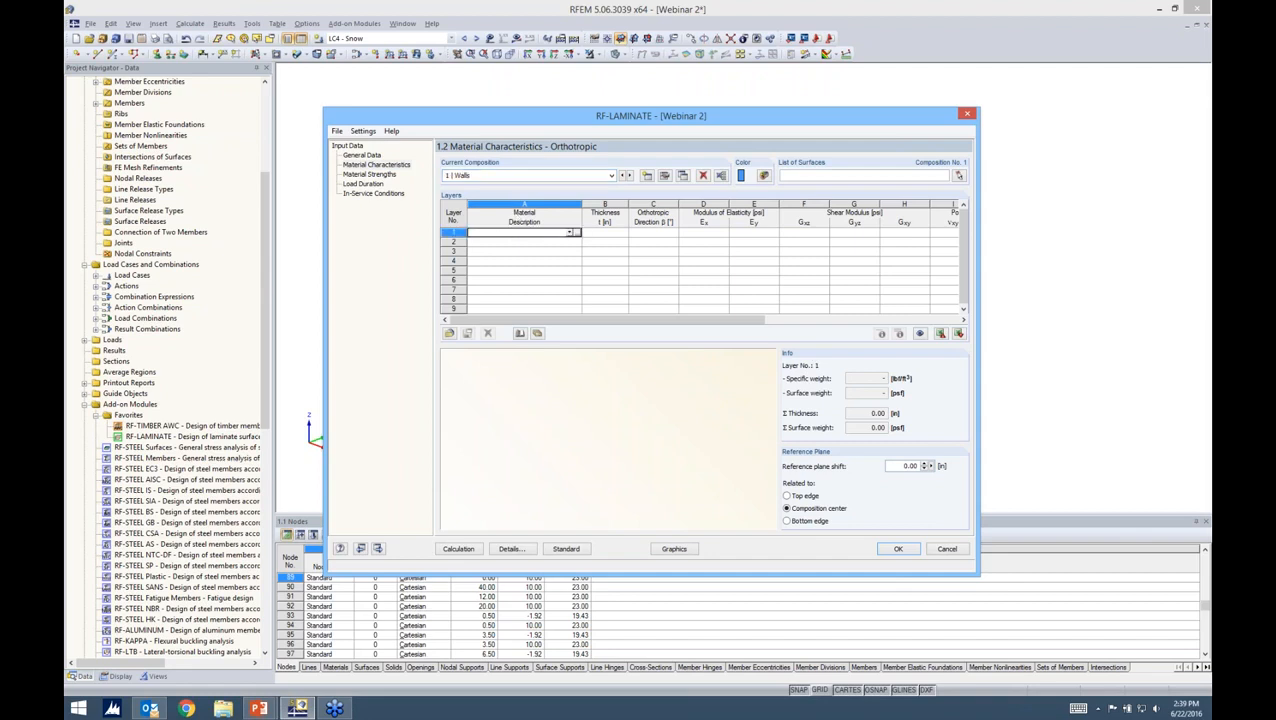
# Filter the material library for layer 1 of the Walls composition by the Timber category group and review the materials.
pyautogui.click(576, 236)
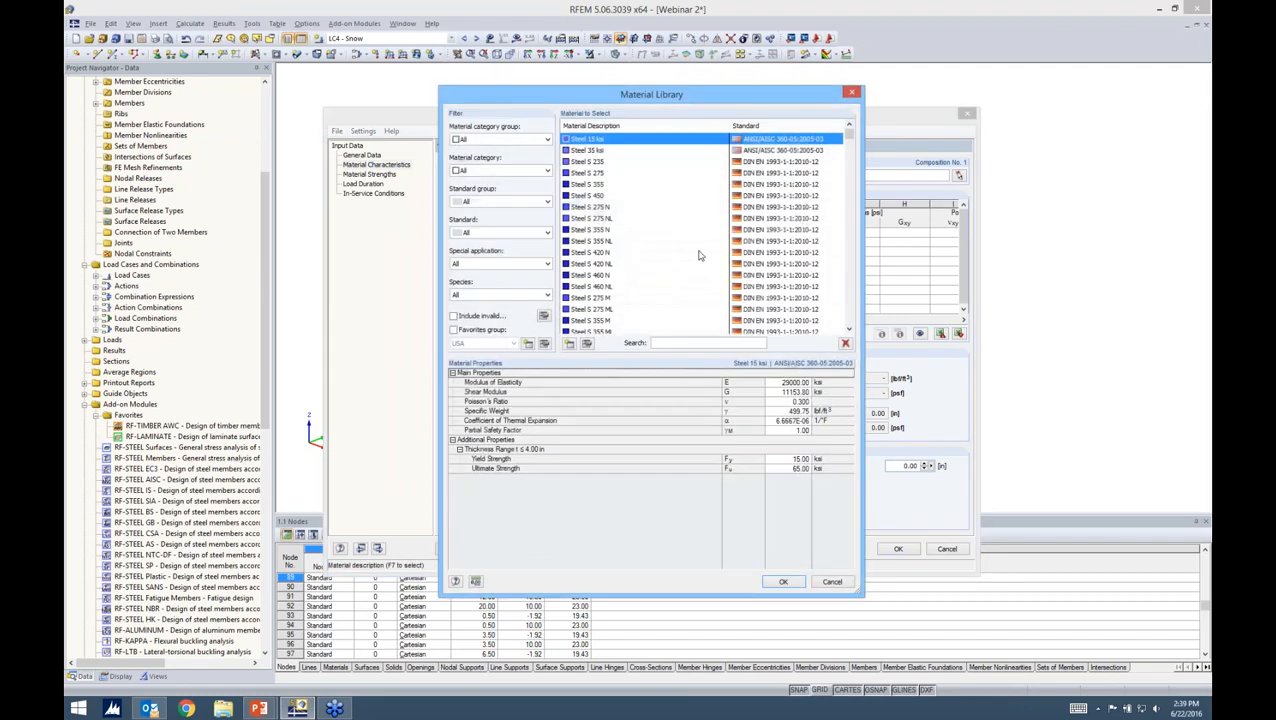
pyautogui.click(491, 137)
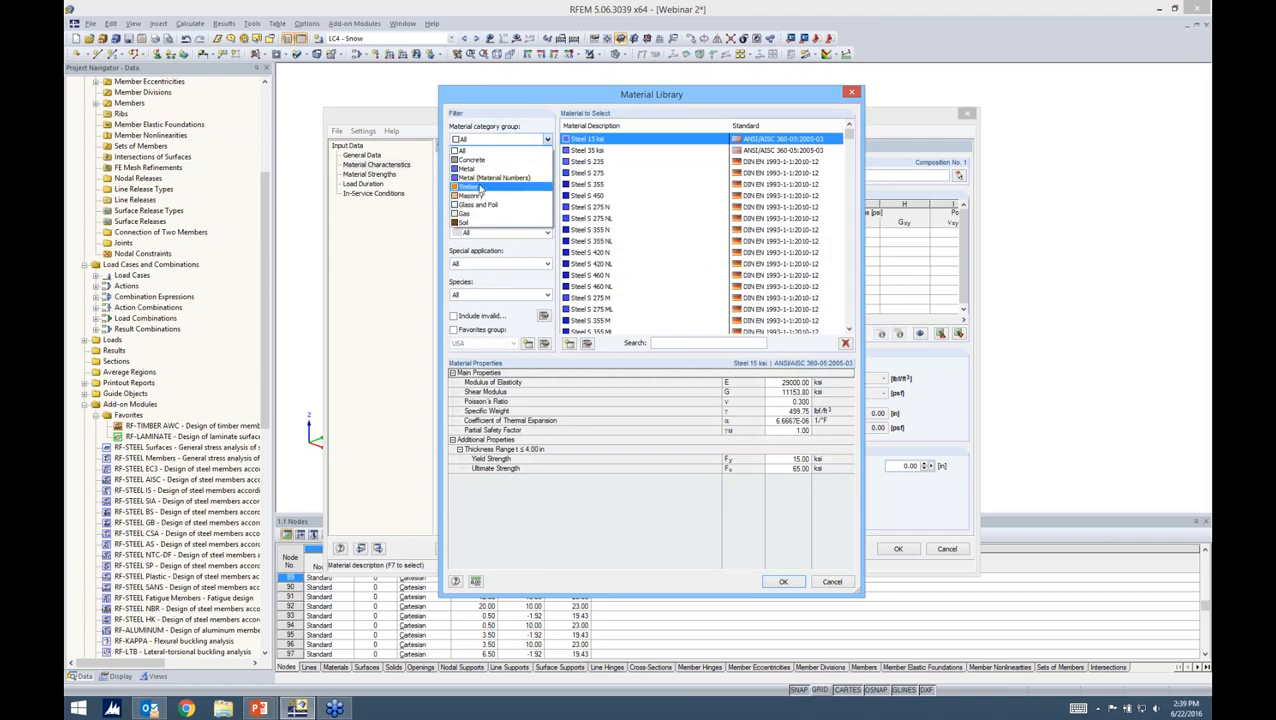
pyautogui.click(479, 187)
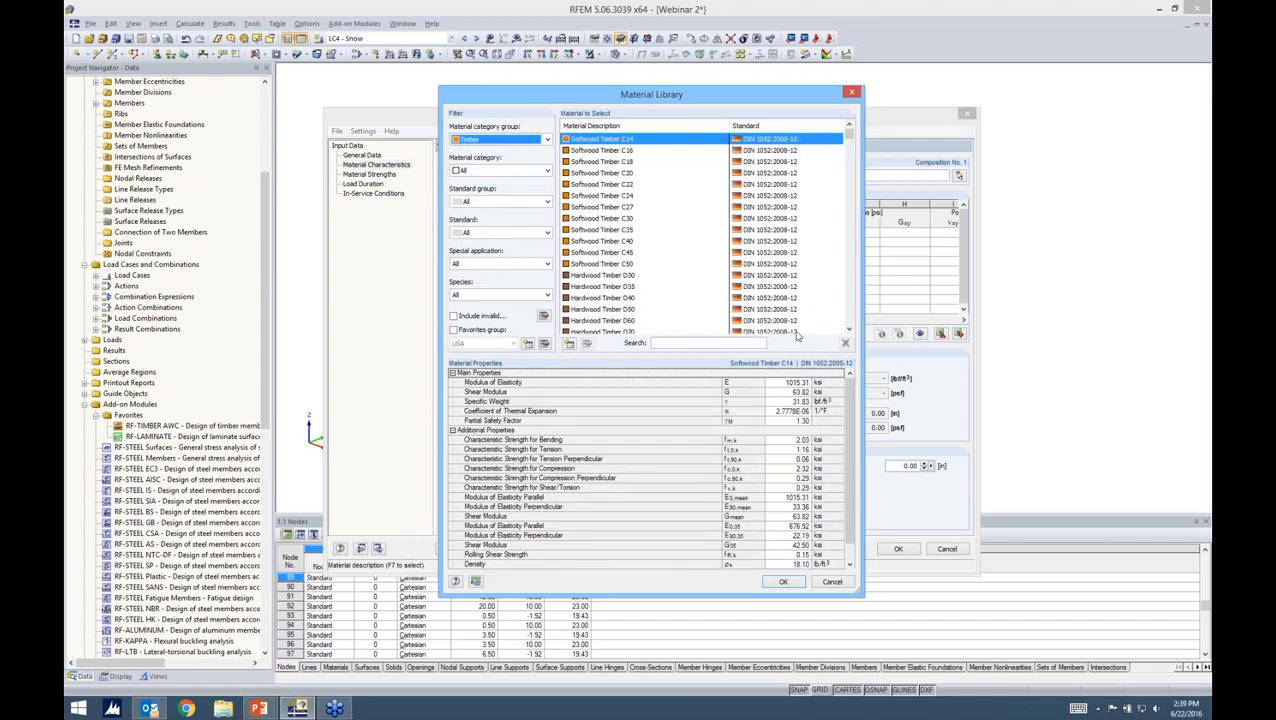
pyautogui.click(833, 583)
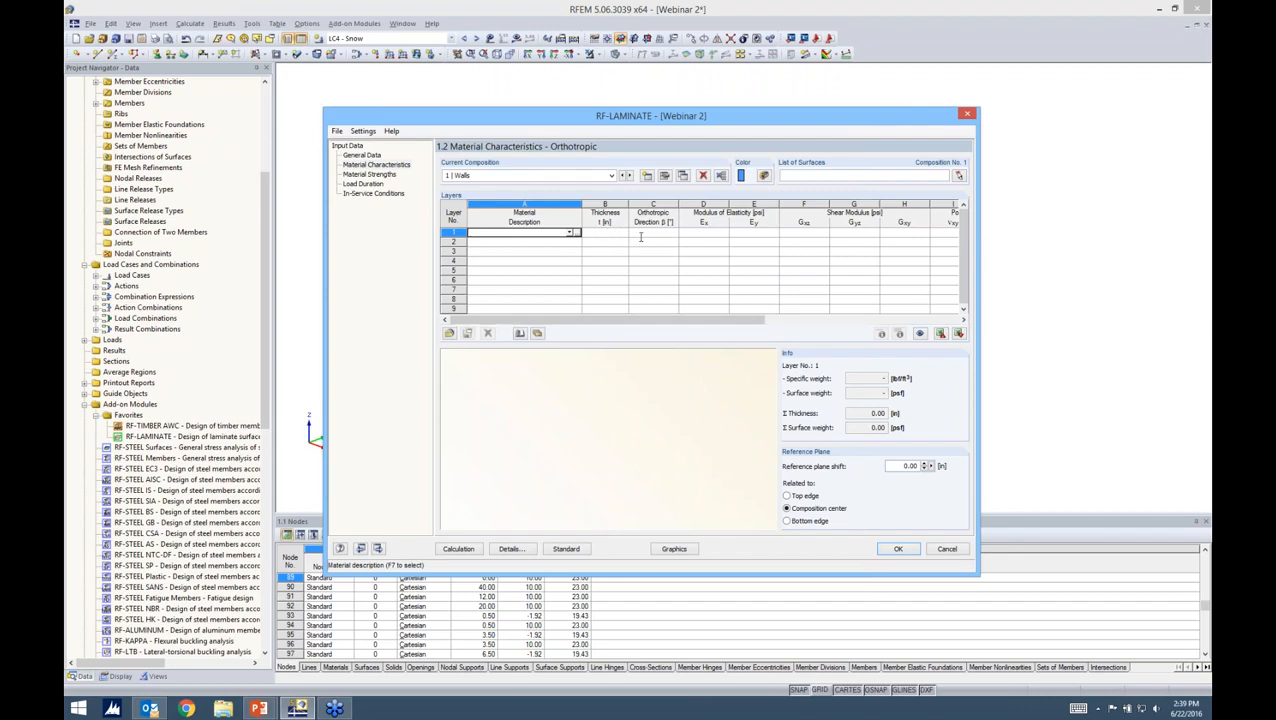
# Import the Walls layers from the library as ANSI/APA PRG 320 CLT, CLT Grade E4, with a thickness of 4 1/8 in.
pyautogui.click(537, 335)
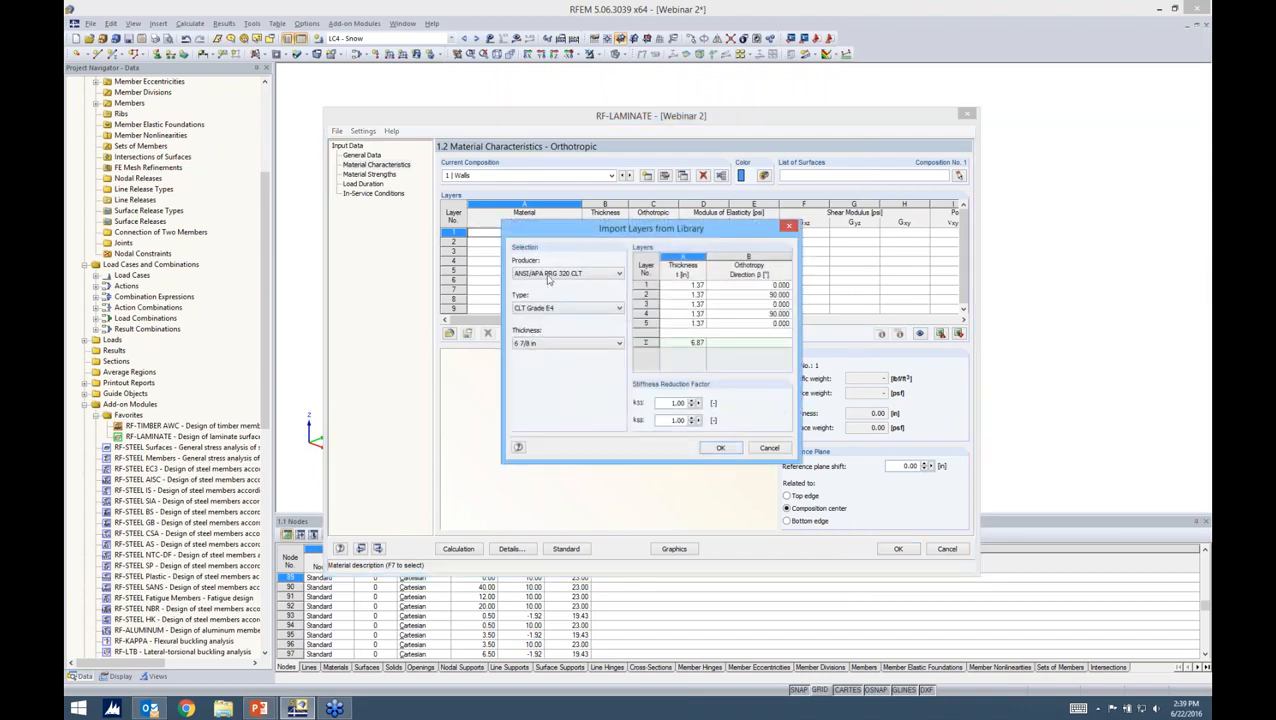
pyautogui.click(548, 274)
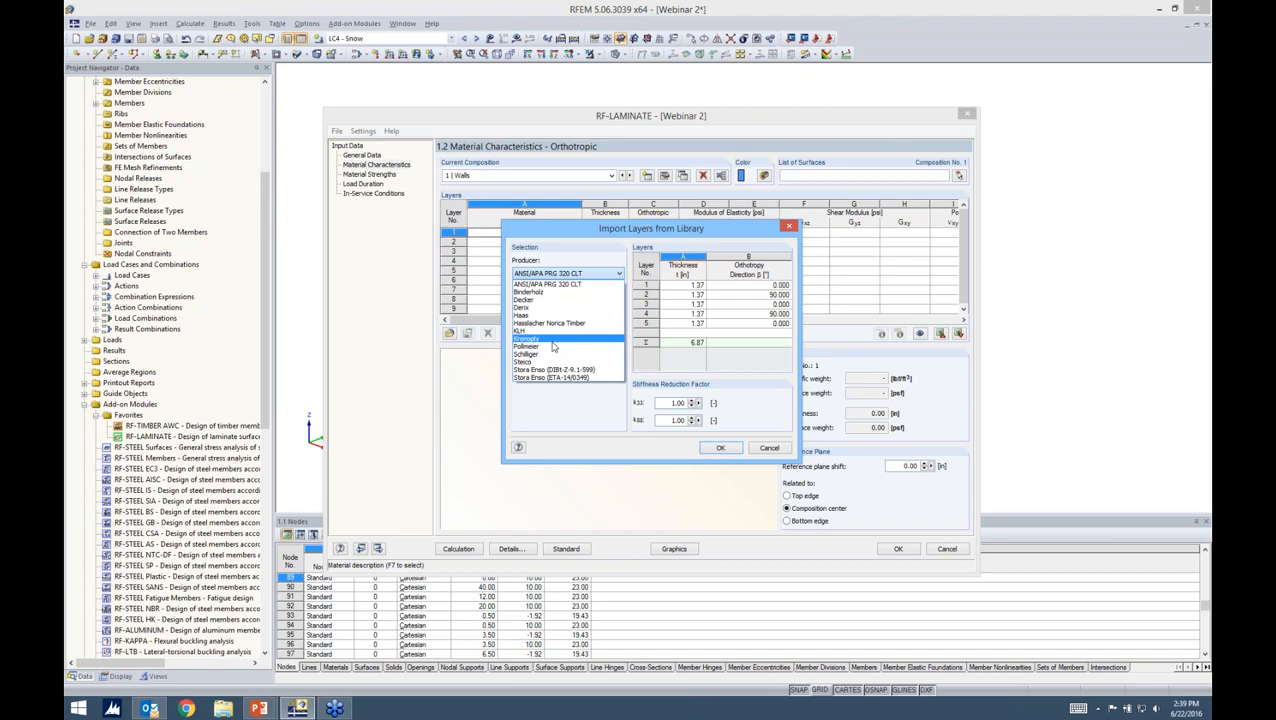
pyautogui.click(577, 287)
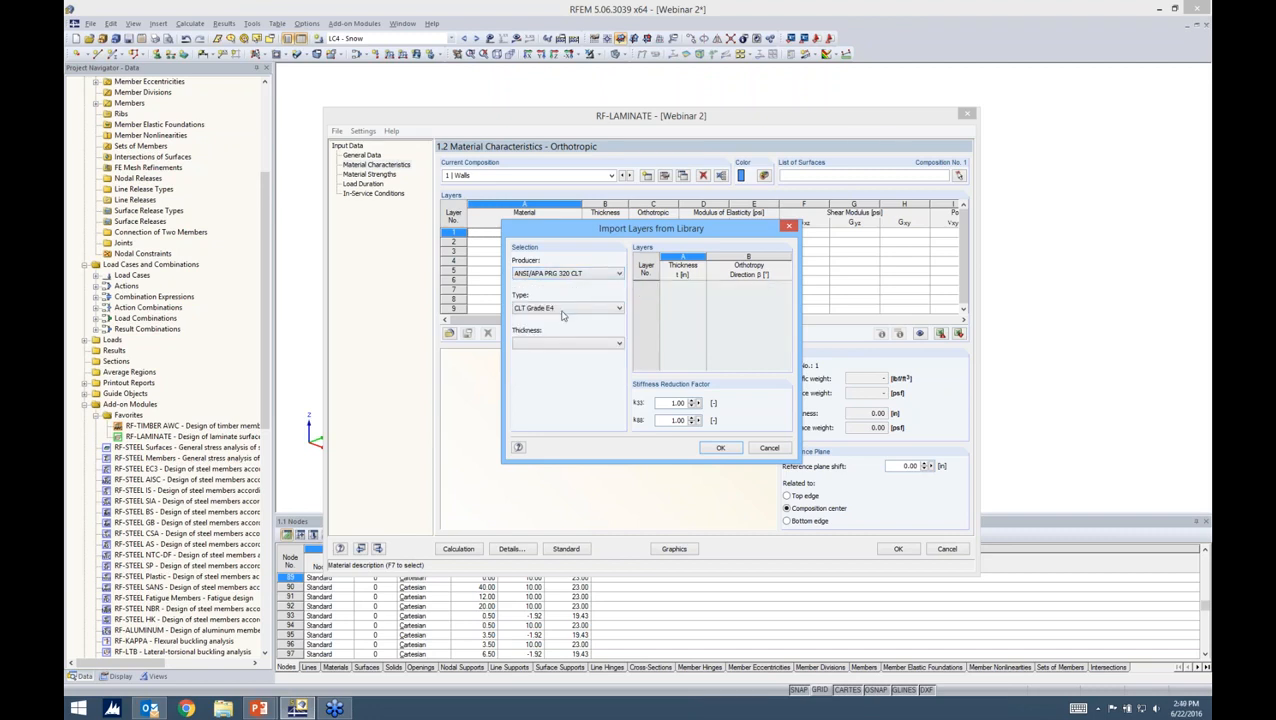
pyautogui.click(564, 310)
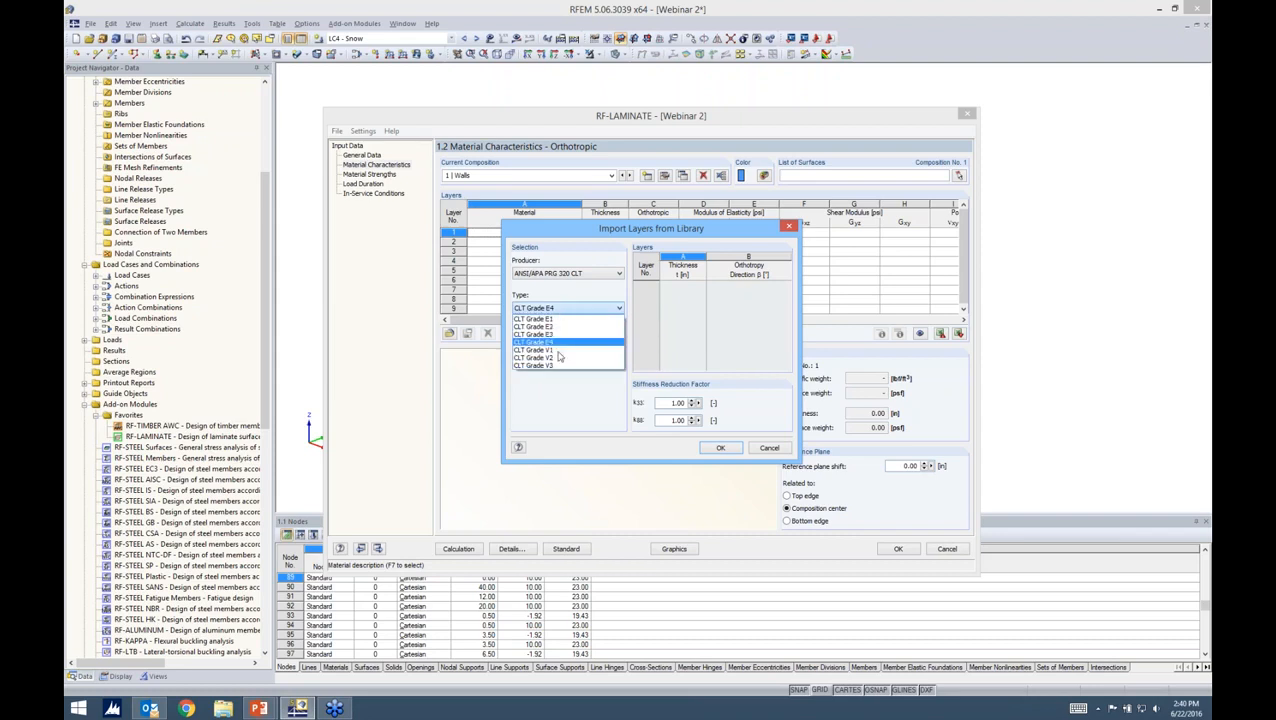
pyautogui.click(550, 342)
pyautogui.click(560, 343)
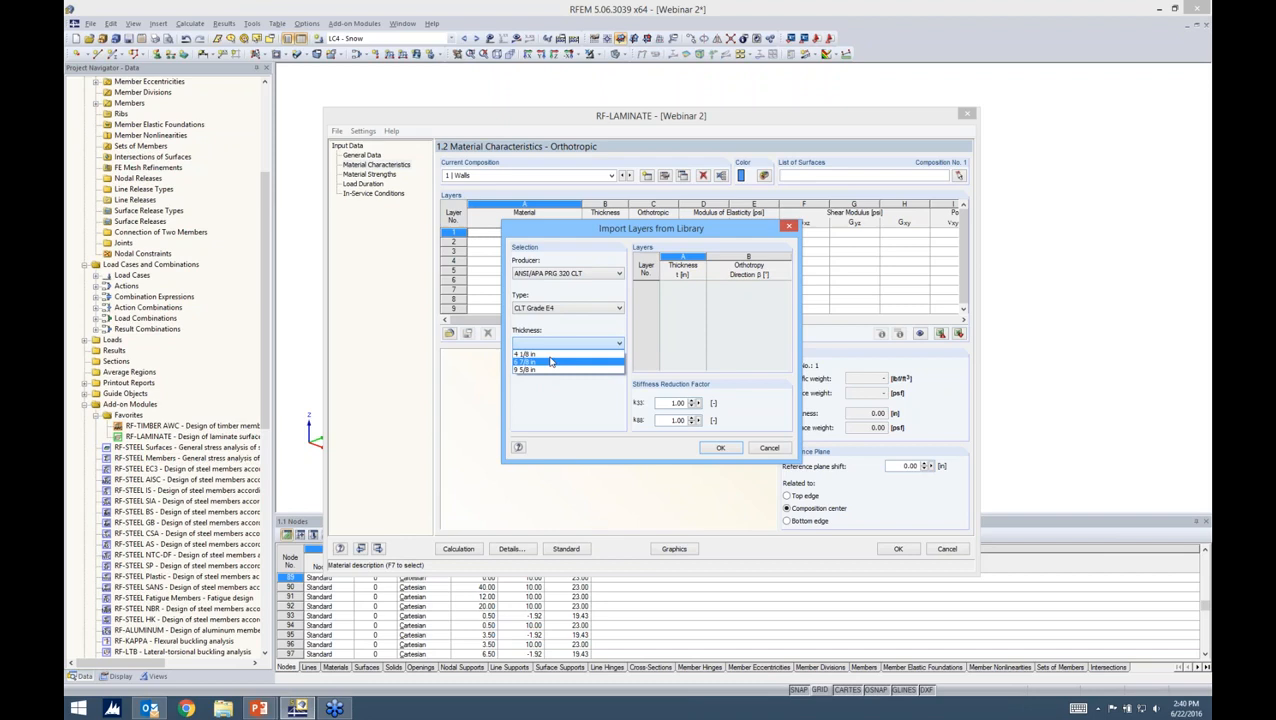
pyautogui.click(549, 355)
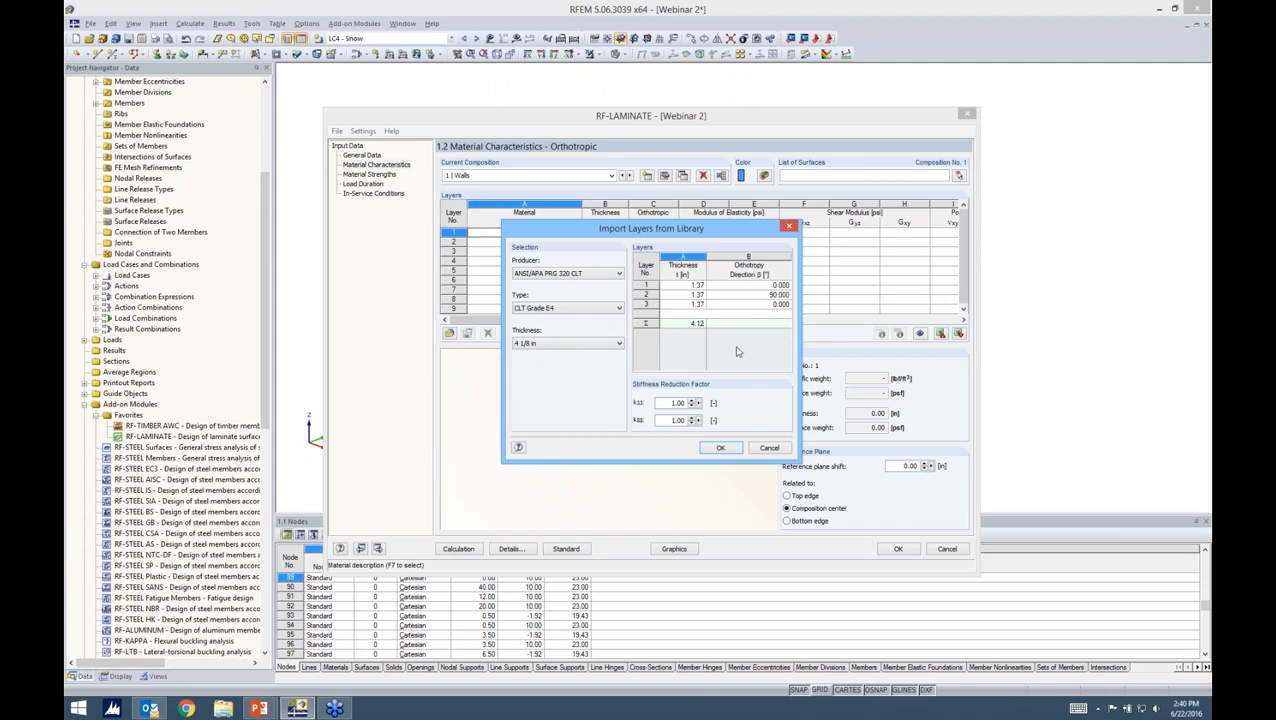
pyautogui.click(722, 449)
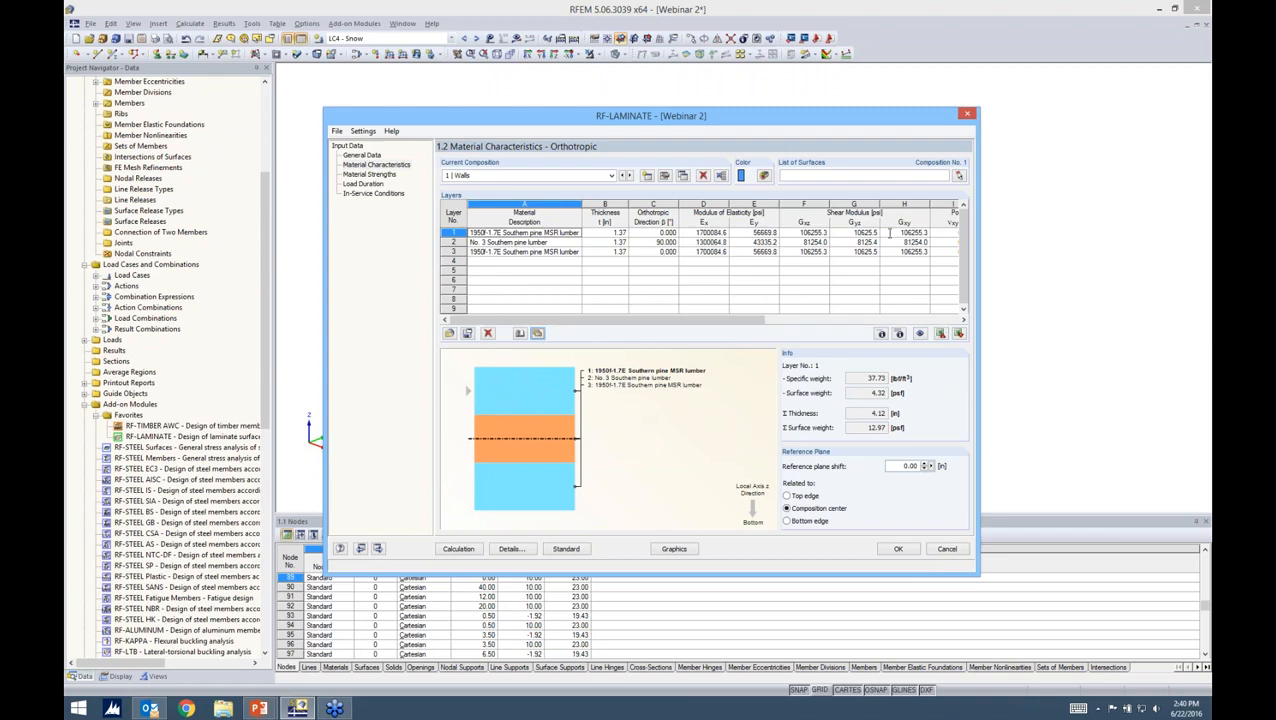
# Assign the building's wall surfaces 2-7 and 10-15 to the Walls composition by selecting them in the model.
pyautogui.click(960, 176)
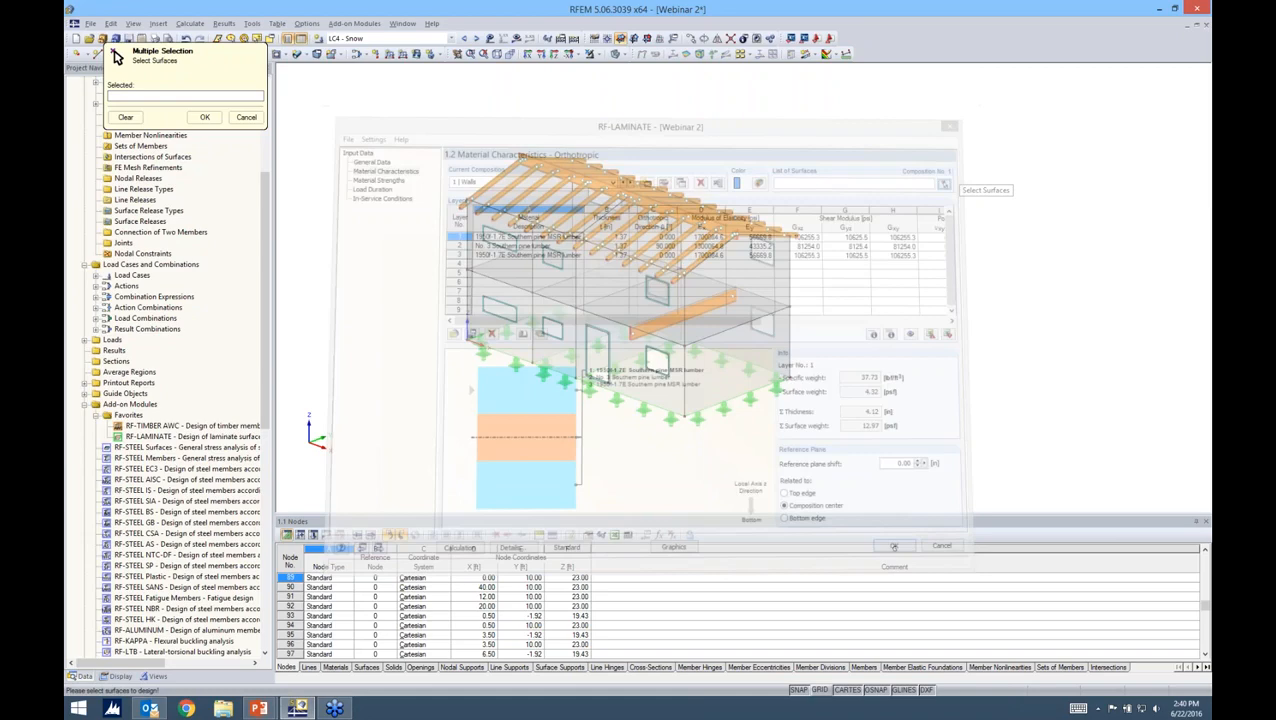
pyautogui.keyDown('ctrl'); pyautogui.moveTo(960, 252); pyautogui.dragTo(1014, 248, button='middle'); pyautogui.keyUp('ctrl')
pyautogui.moveTo(843, 261); pyautogui.dragTo(421, 224)
pyautogui.moveTo(830, 328); pyautogui.dragTo(446, 289)
pyautogui.click(205, 118)
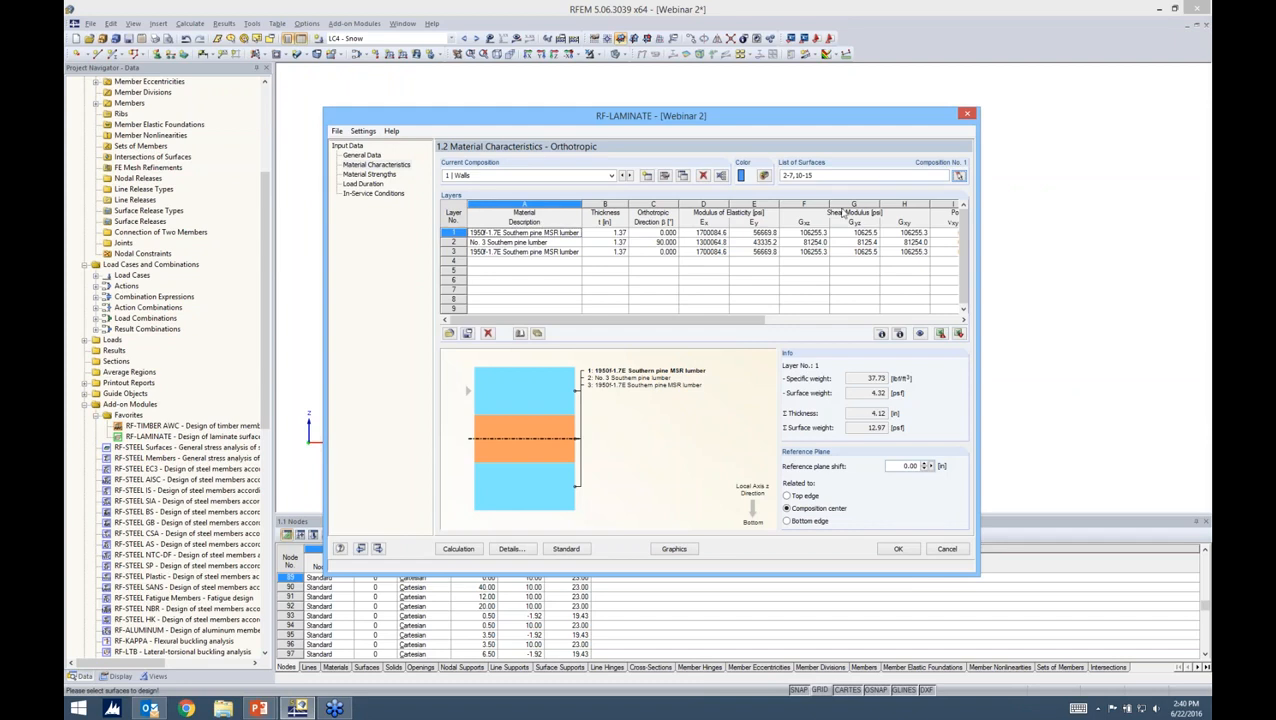
# Create a second composition named "Floor" and import its CLT Grade E4 layers with a thickness of 6 7/8 in.
pyautogui.click(647, 176)
pyautogui.click(478, 175)
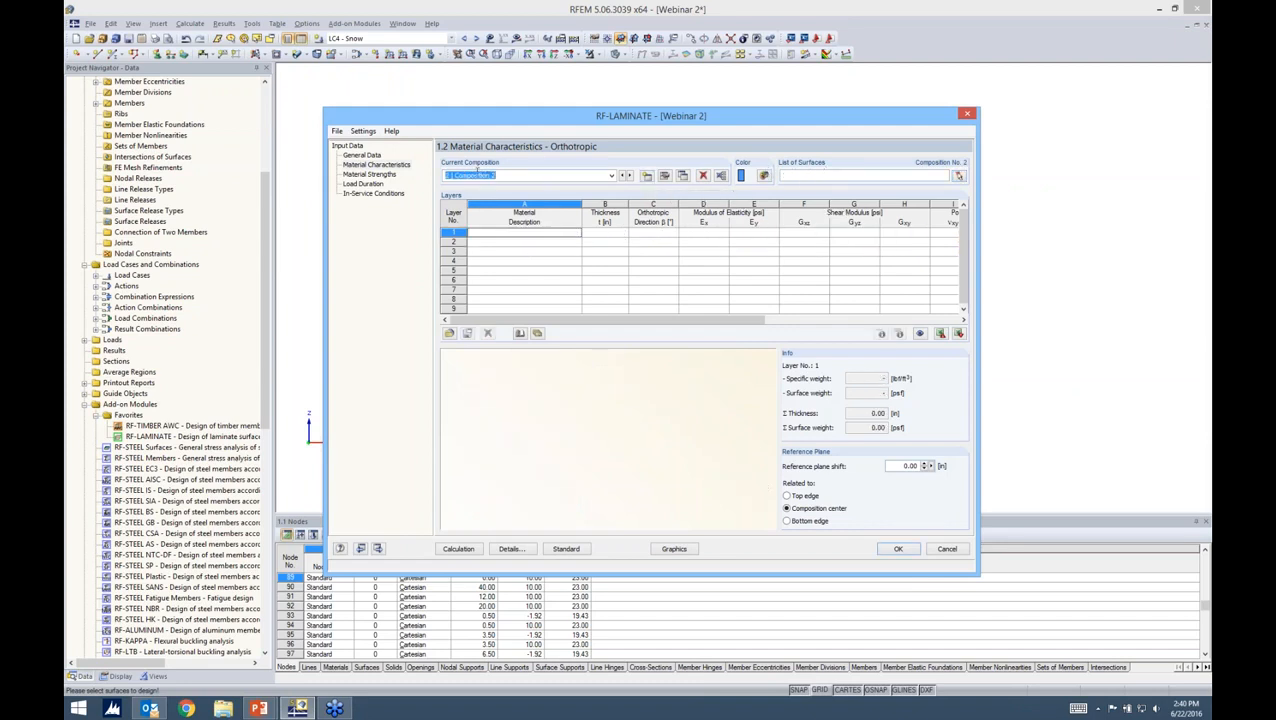
pyautogui.press('BackSpace')
pyautogui.click(537, 333)
pyautogui.click(553, 344)
pyautogui.click(550, 365)
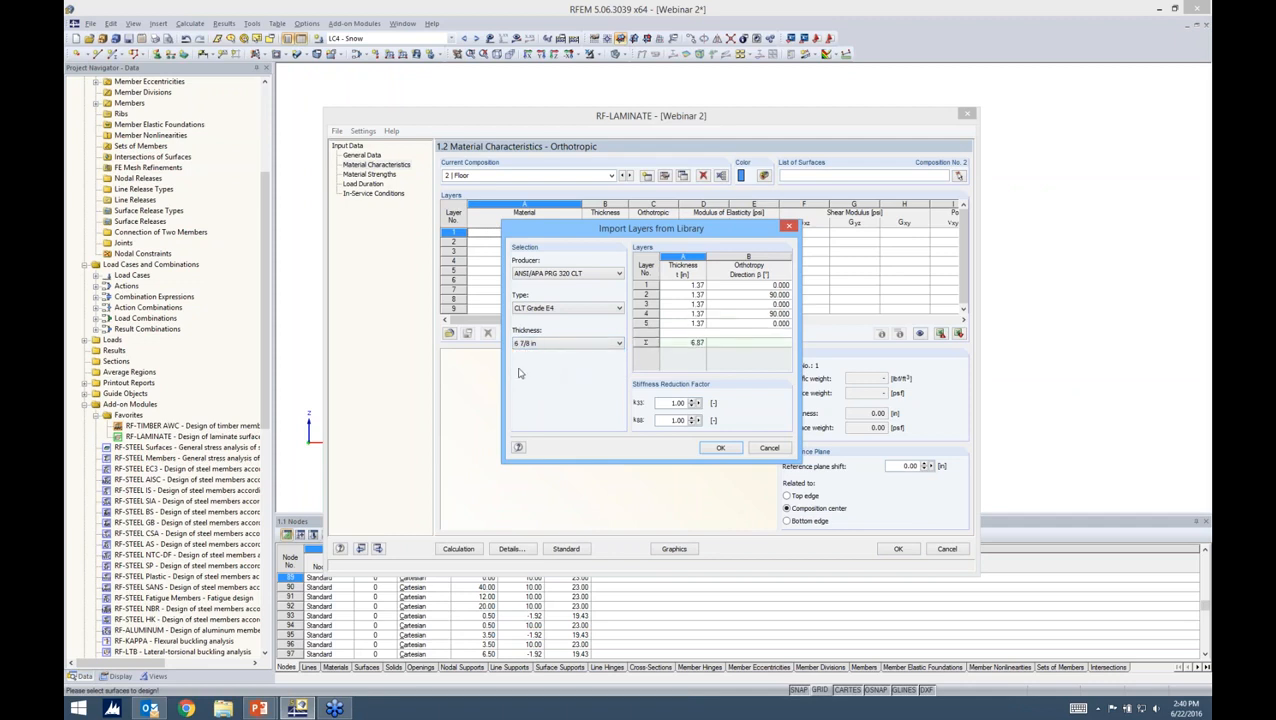
pyautogui.click(720, 449)
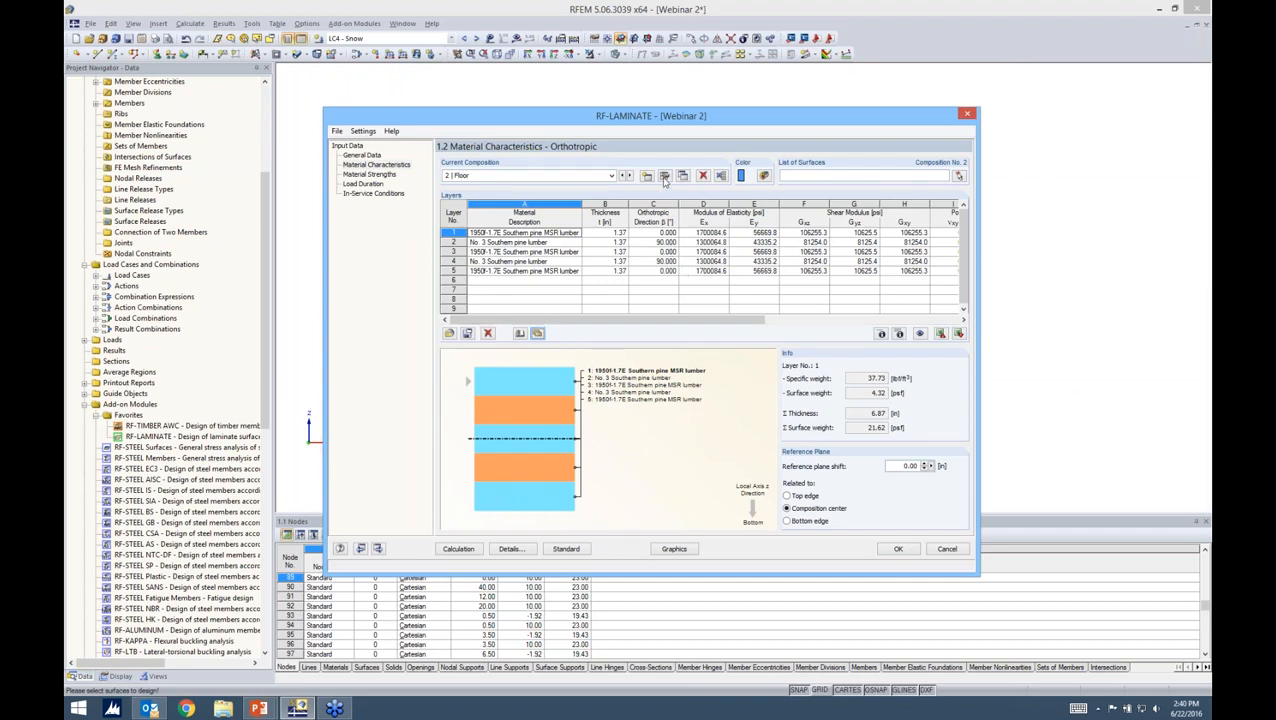
# Open the calculation details of the Walls composition and switch to the PowerPoint slide show.
pyautogui.click(611, 176)
pyautogui.click(604, 185)
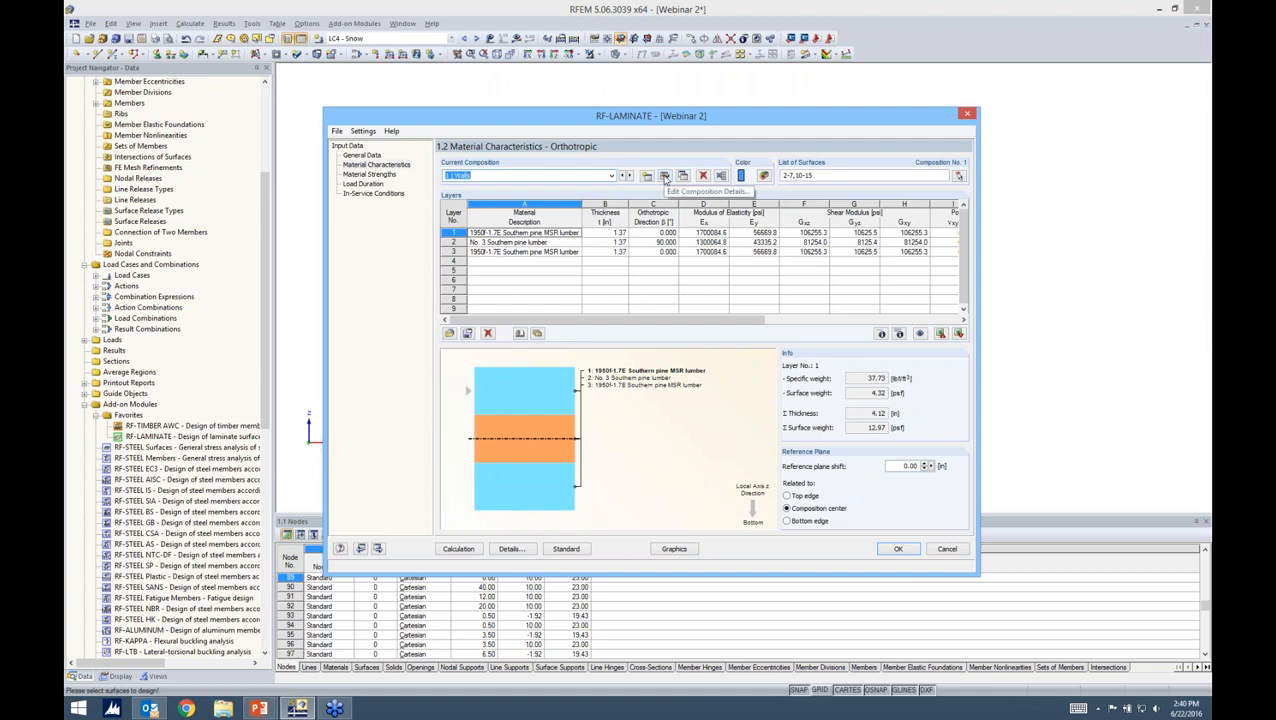
pyautogui.click(664, 176)
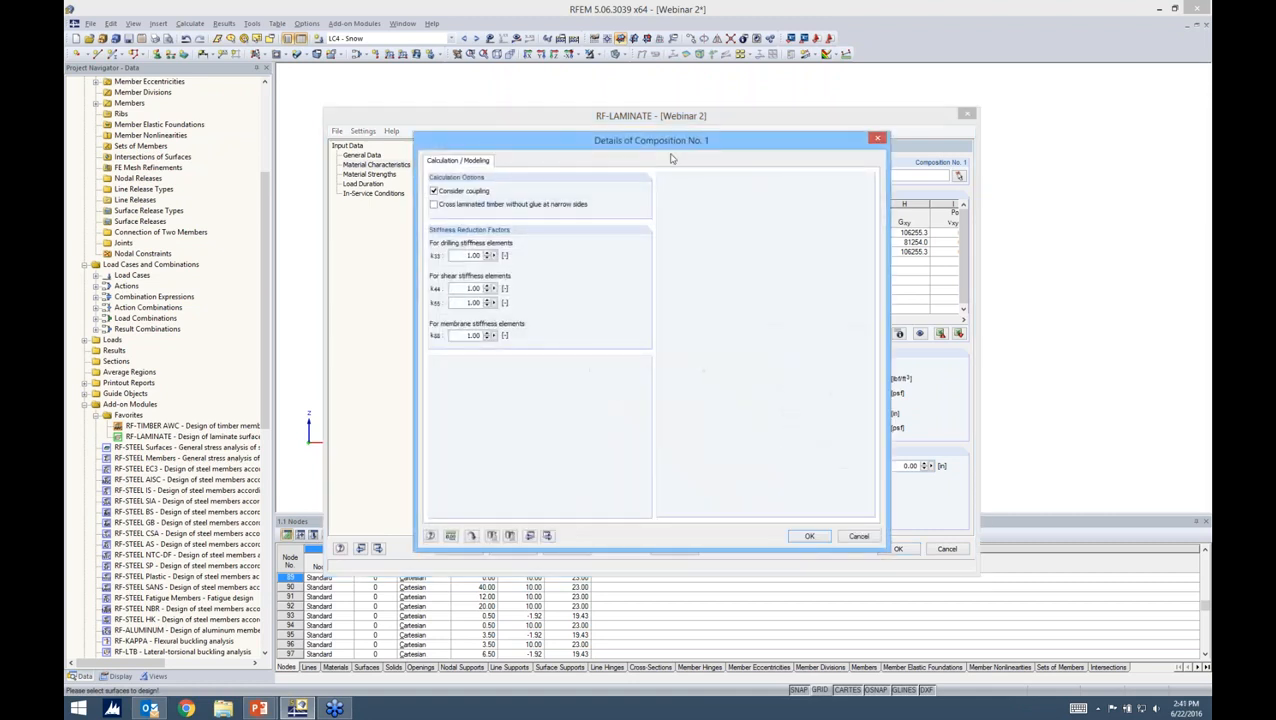
pyautogui.moveTo(674, 146); pyautogui.dragTo(681, 136)
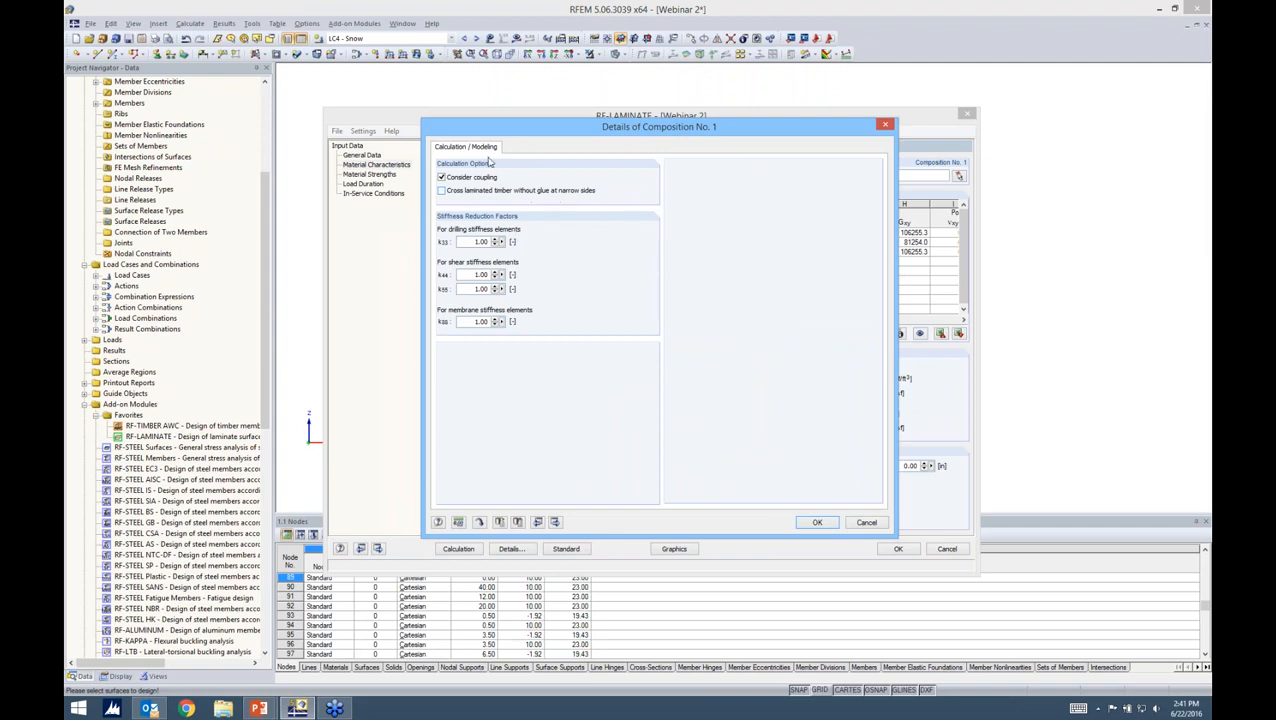
pyautogui.hotkey('alt', 'Tab')
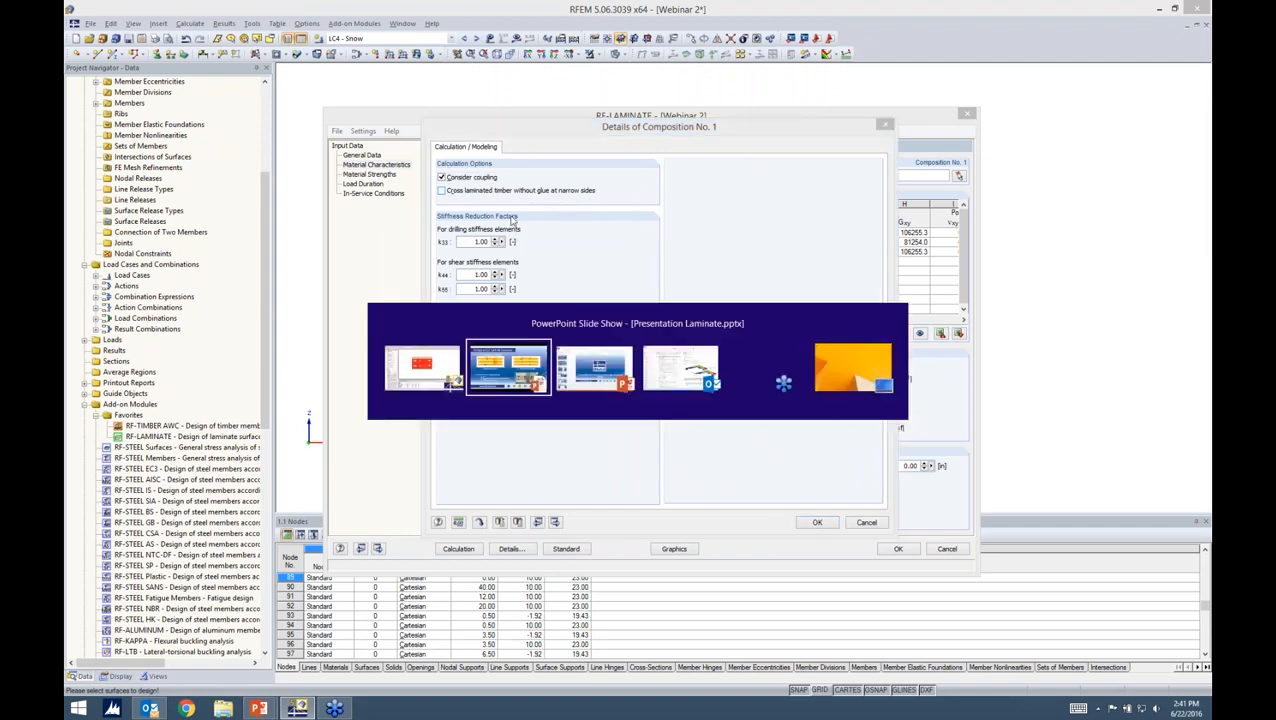
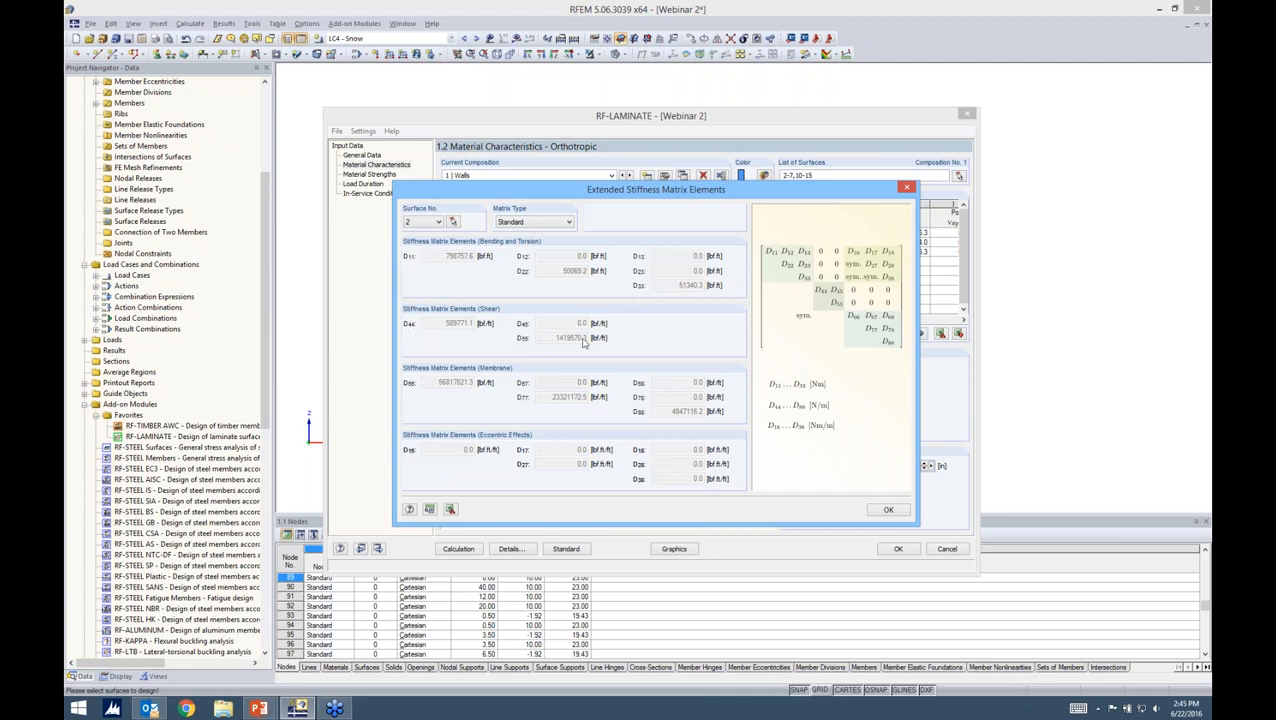
# Close the extended stiffness matrix and review the Walls composition's calculation options and stiffness reduction factors.
pyautogui.click(886, 509)
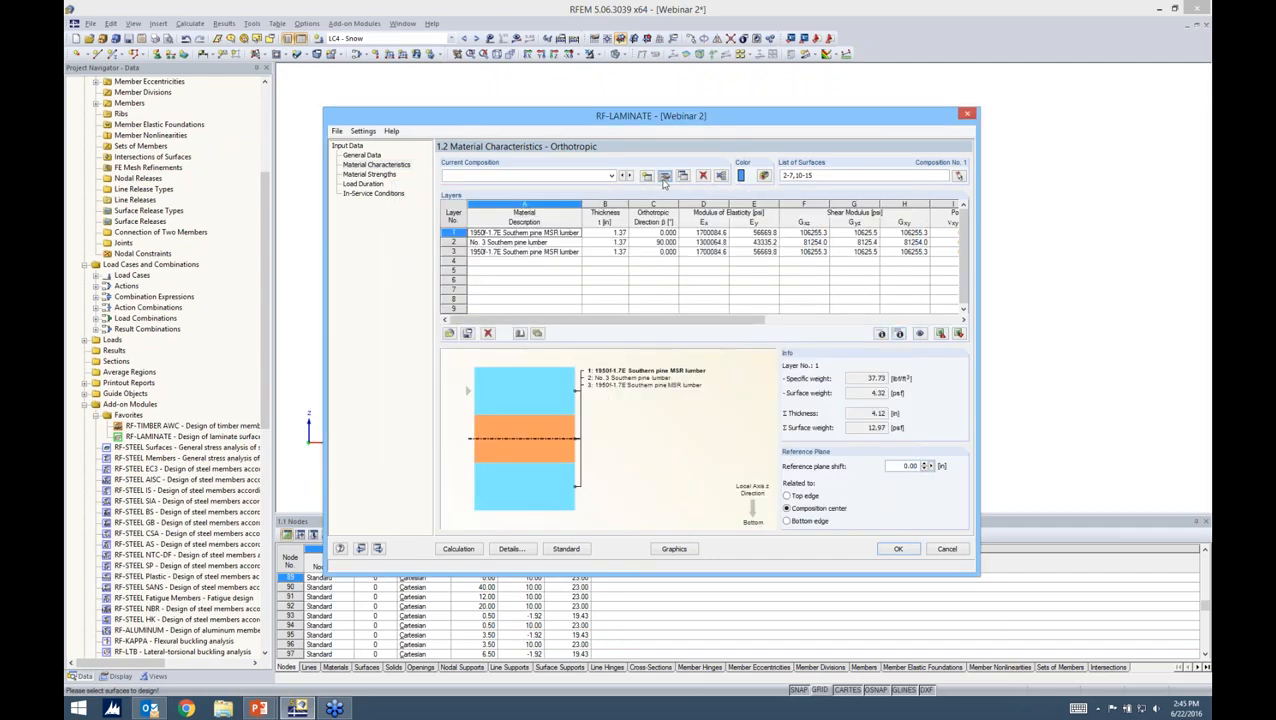
pyautogui.click(664, 177)
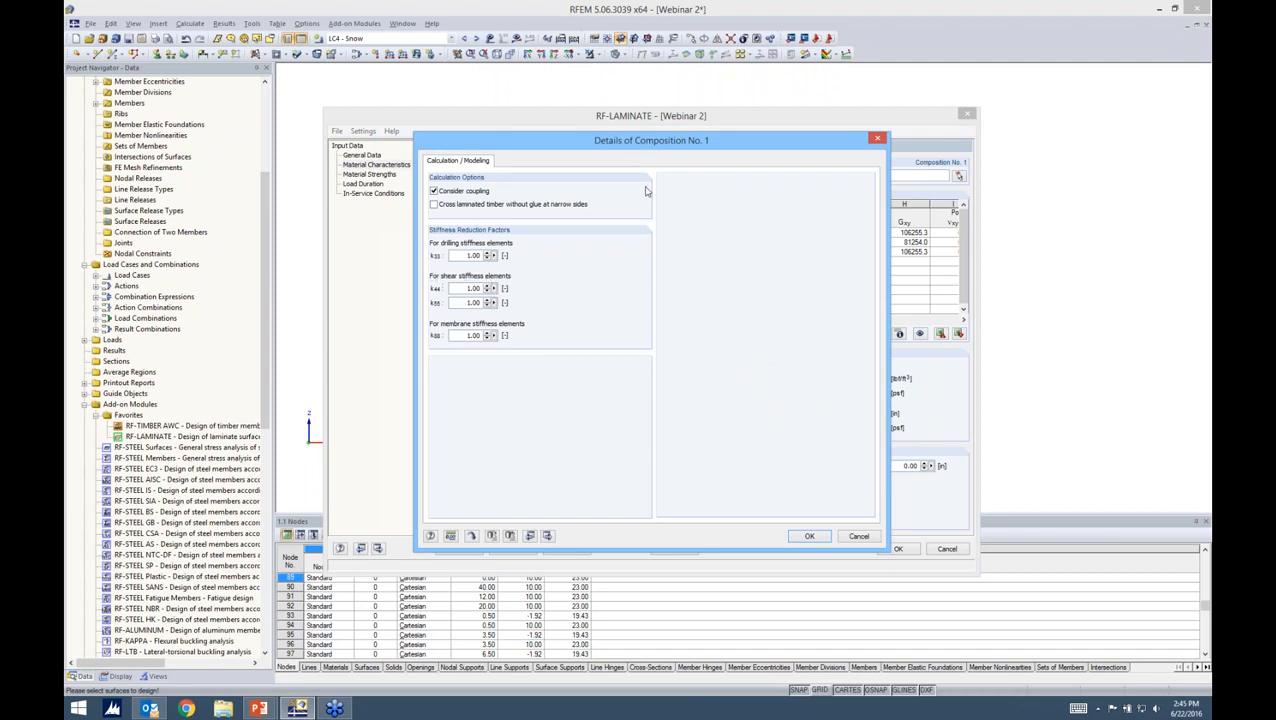
pyautogui.click(810, 537)
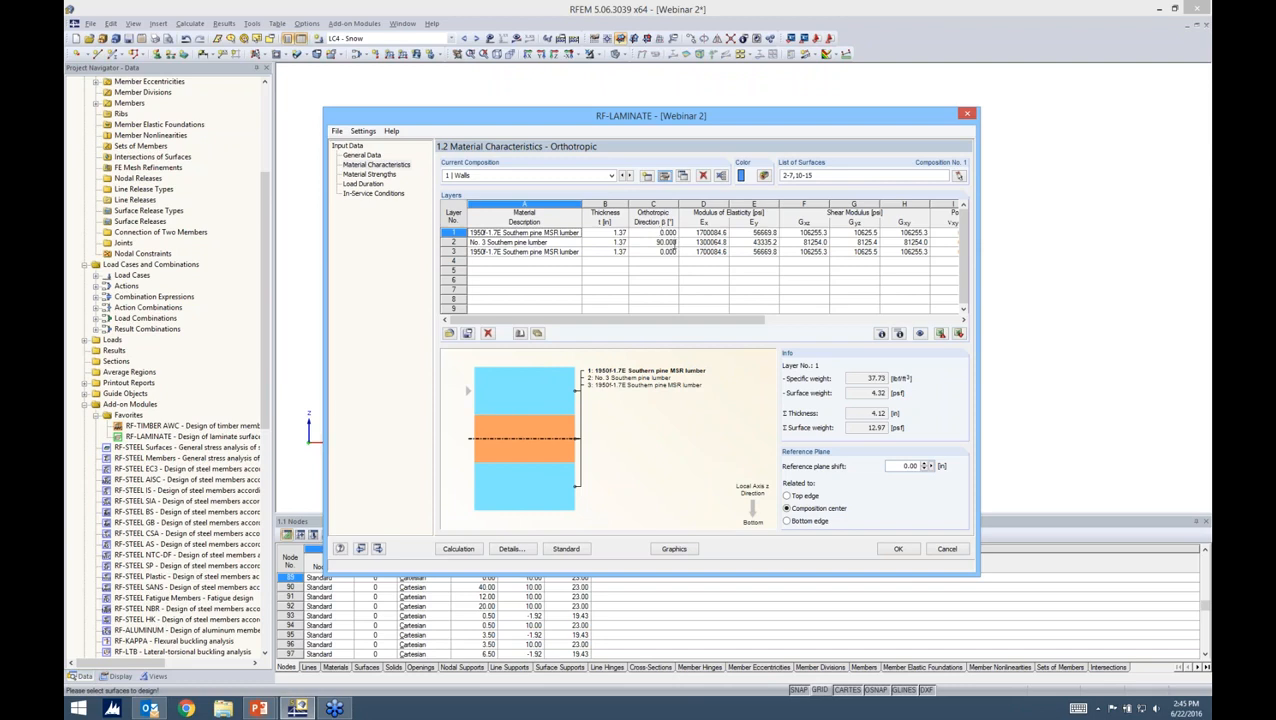
# Assign floor surfaces 8 and 9 to the Floor composition and accept the RF-LAMINATE input.
pyautogui.click(890, 548)
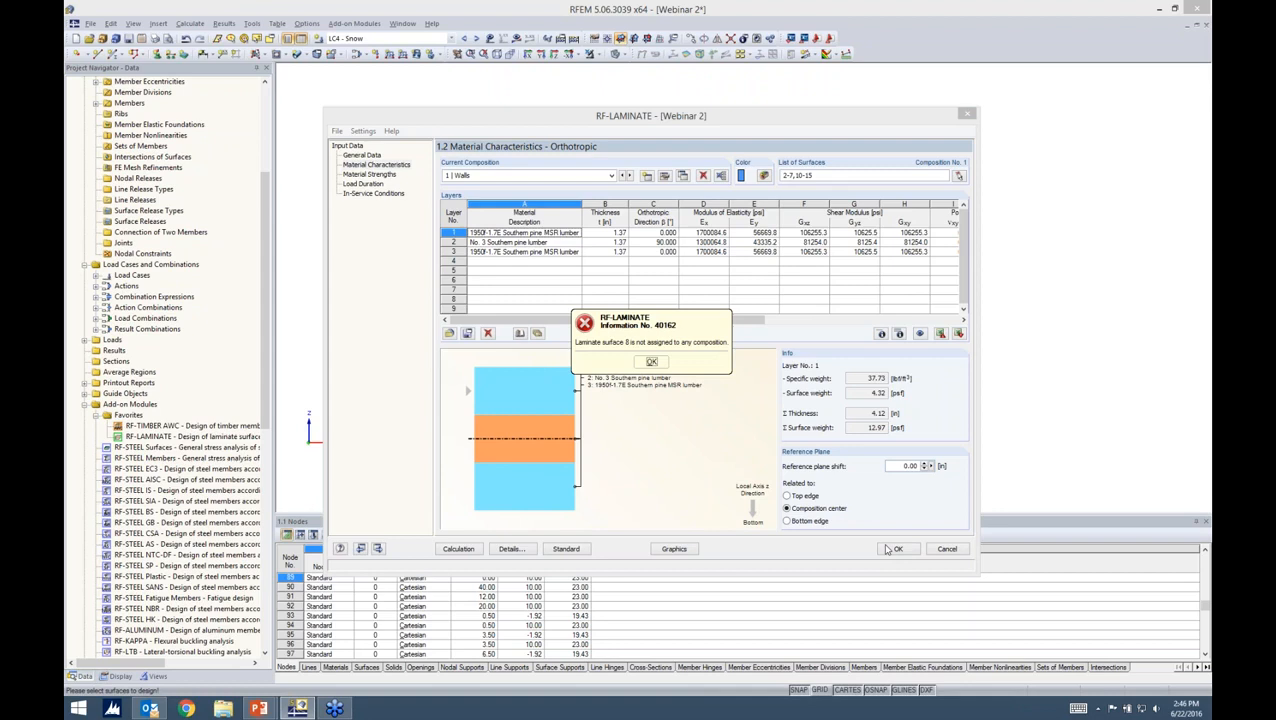
pyautogui.click(651, 361)
pyautogui.click(611, 175)
pyautogui.click(520, 195)
pyautogui.click(958, 175)
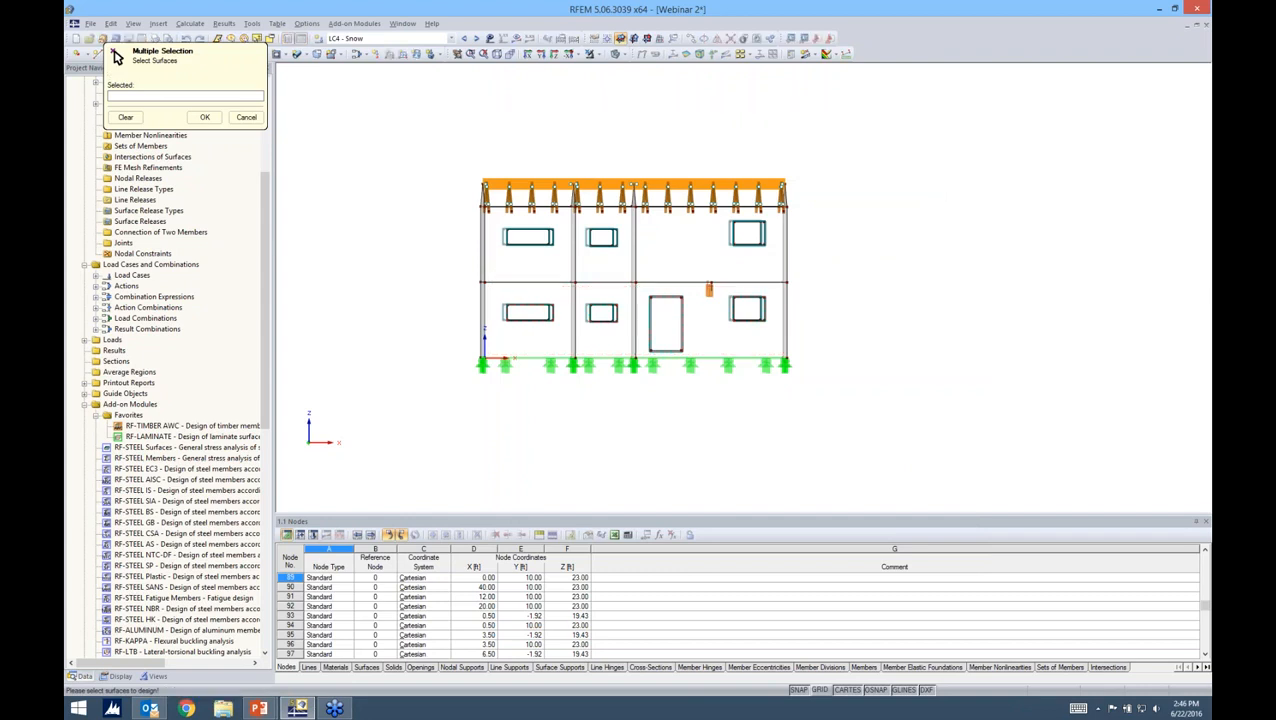
pyautogui.click(806, 288)
pyautogui.press('Return')
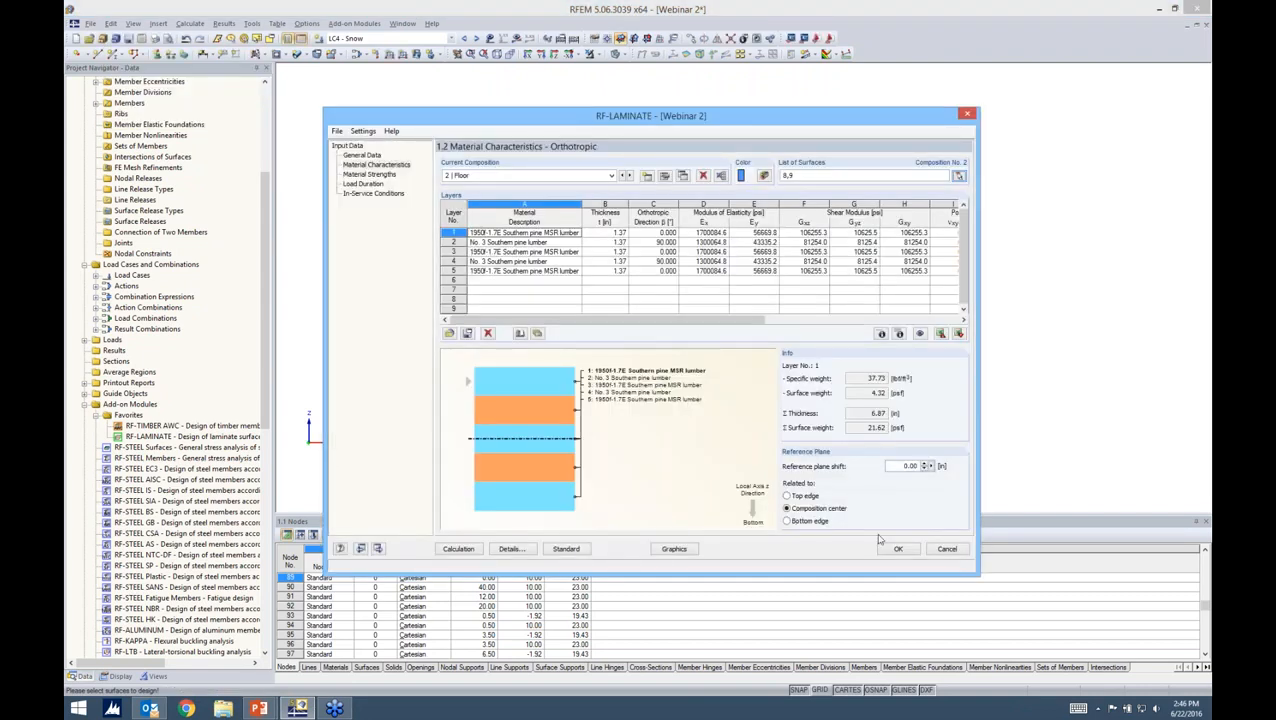
pyautogui.click(895, 549)
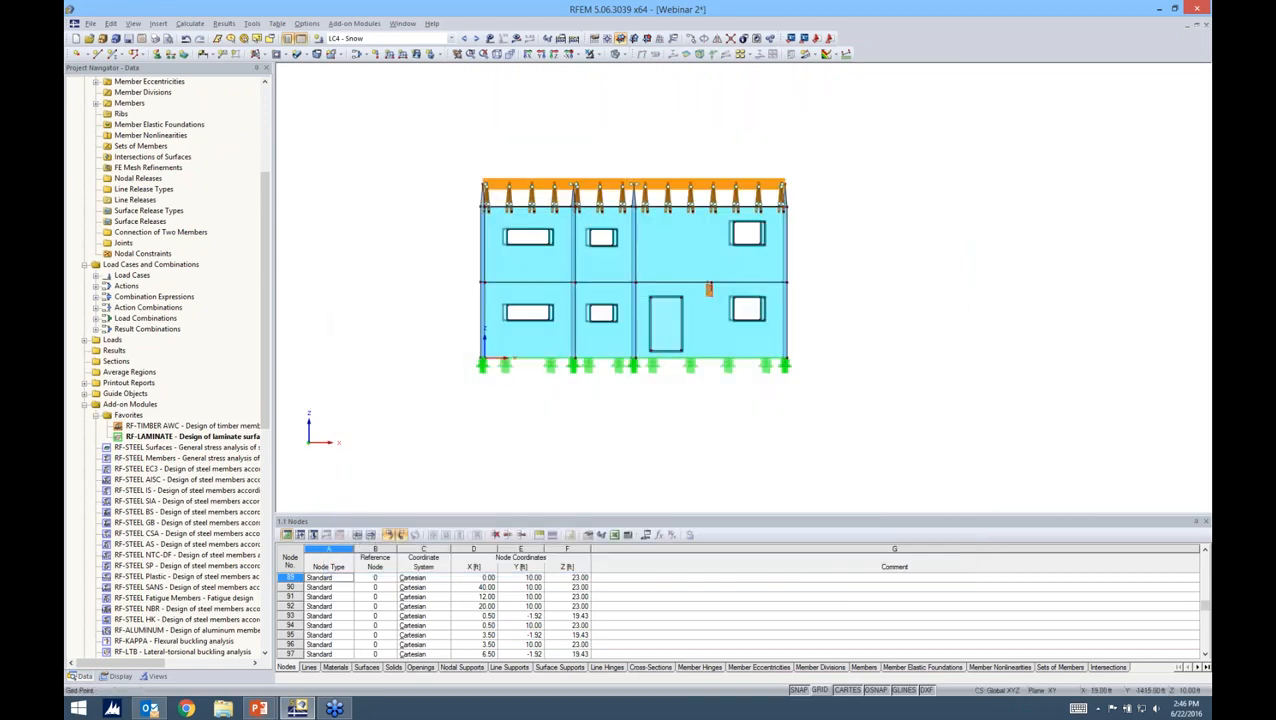
pyautogui.scroll(2, 817, 357)
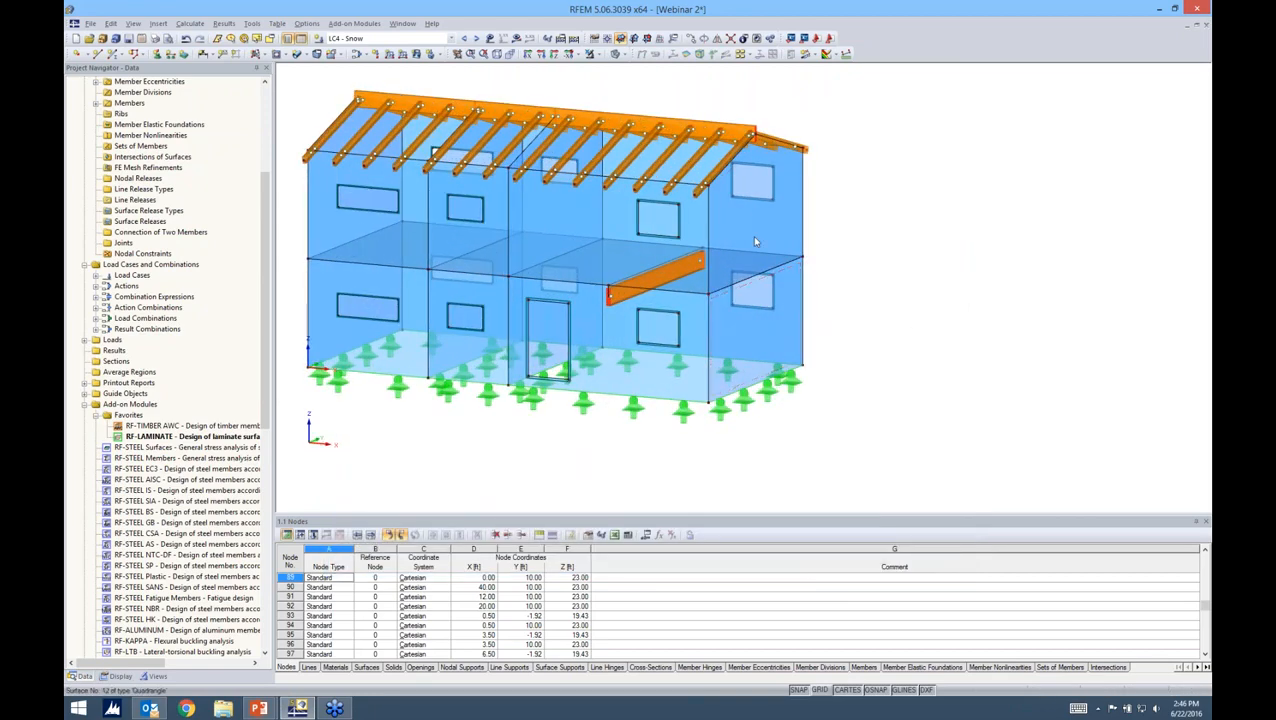
# Check the upper gable-end wall's laminate surface properties and display the local axis systems of the surfaces.
pyautogui.doubleClick(724, 241)
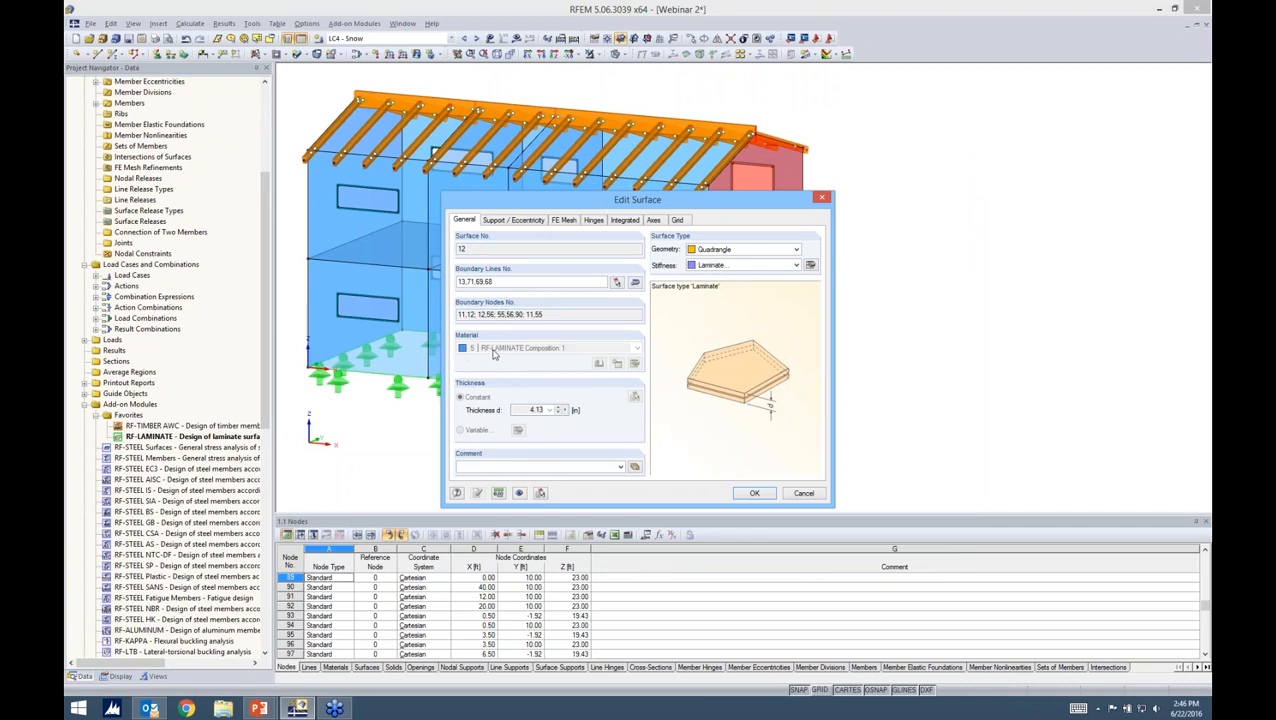
pyautogui.click(755, 493)
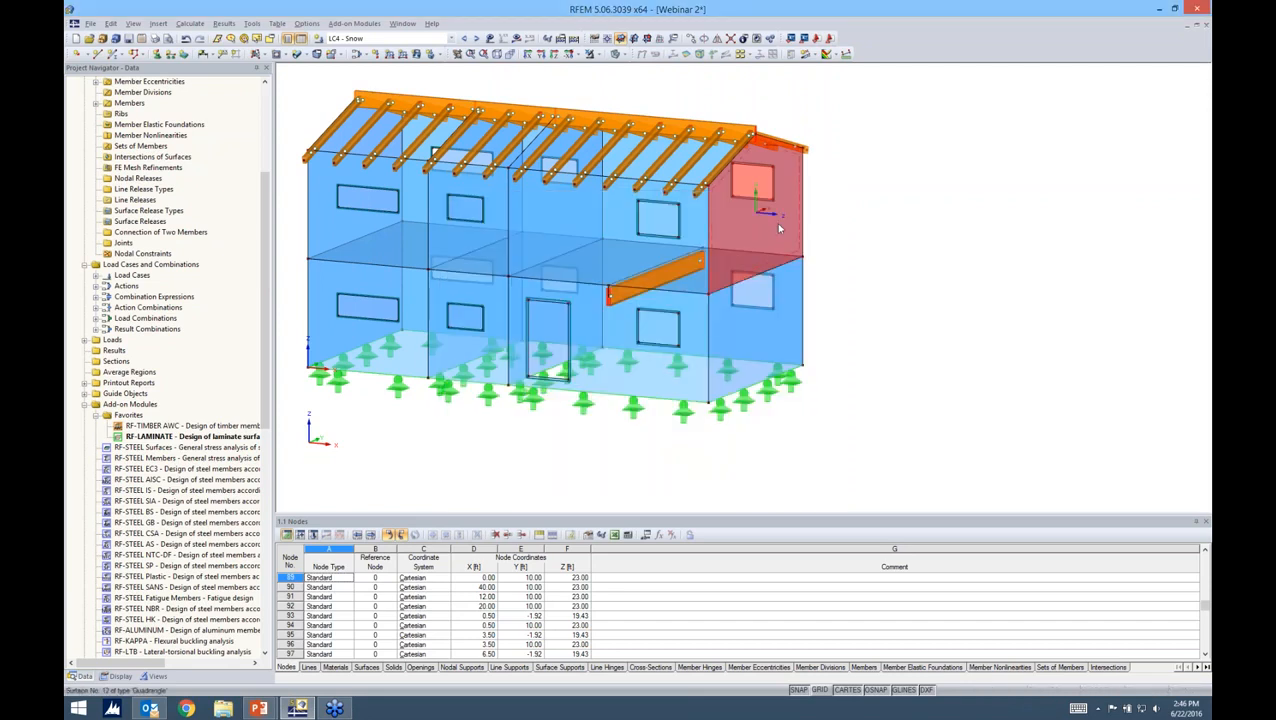
pyautogui.rightClick(781, 226)
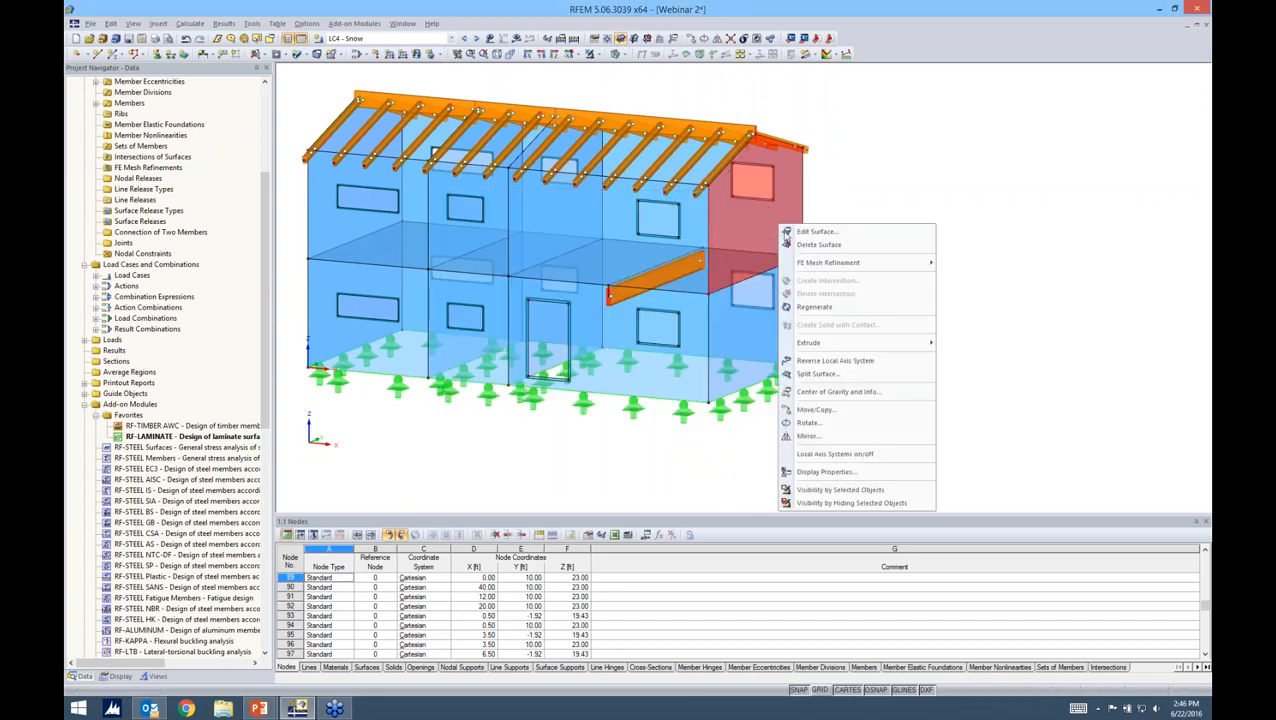
pyautogui.click(804, 458)
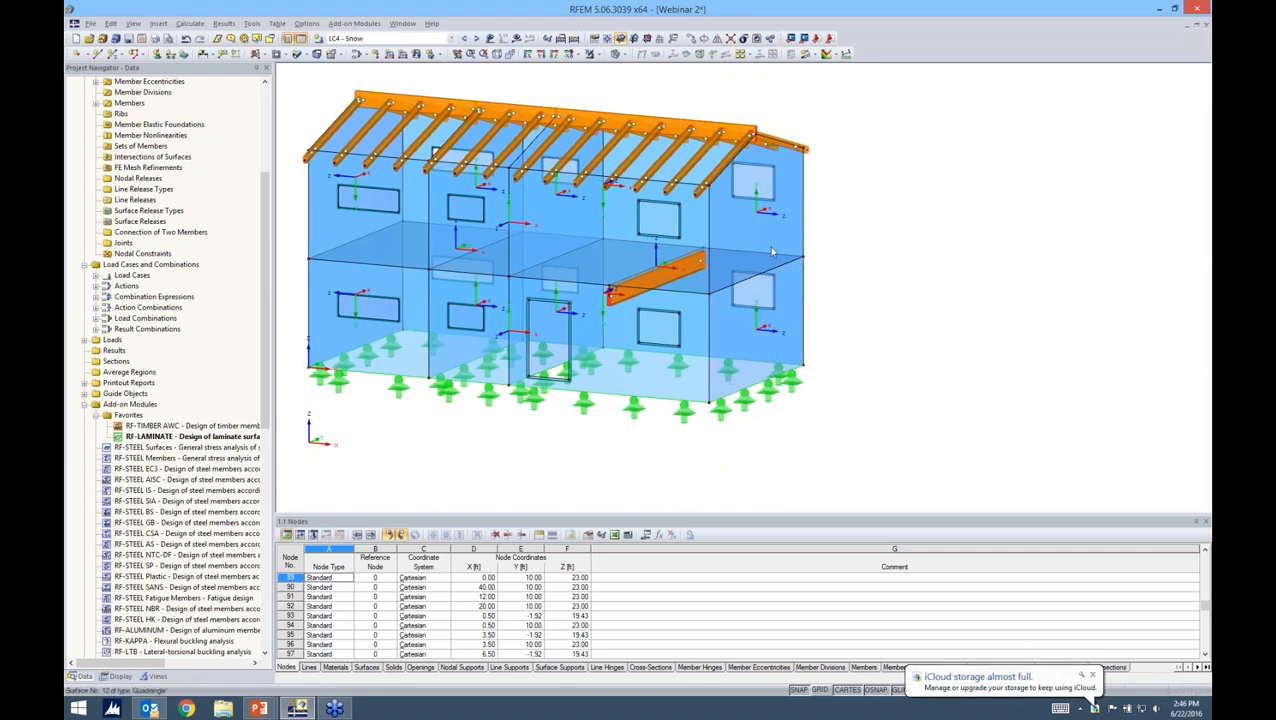
pyautogui.moveTo(754, 246)
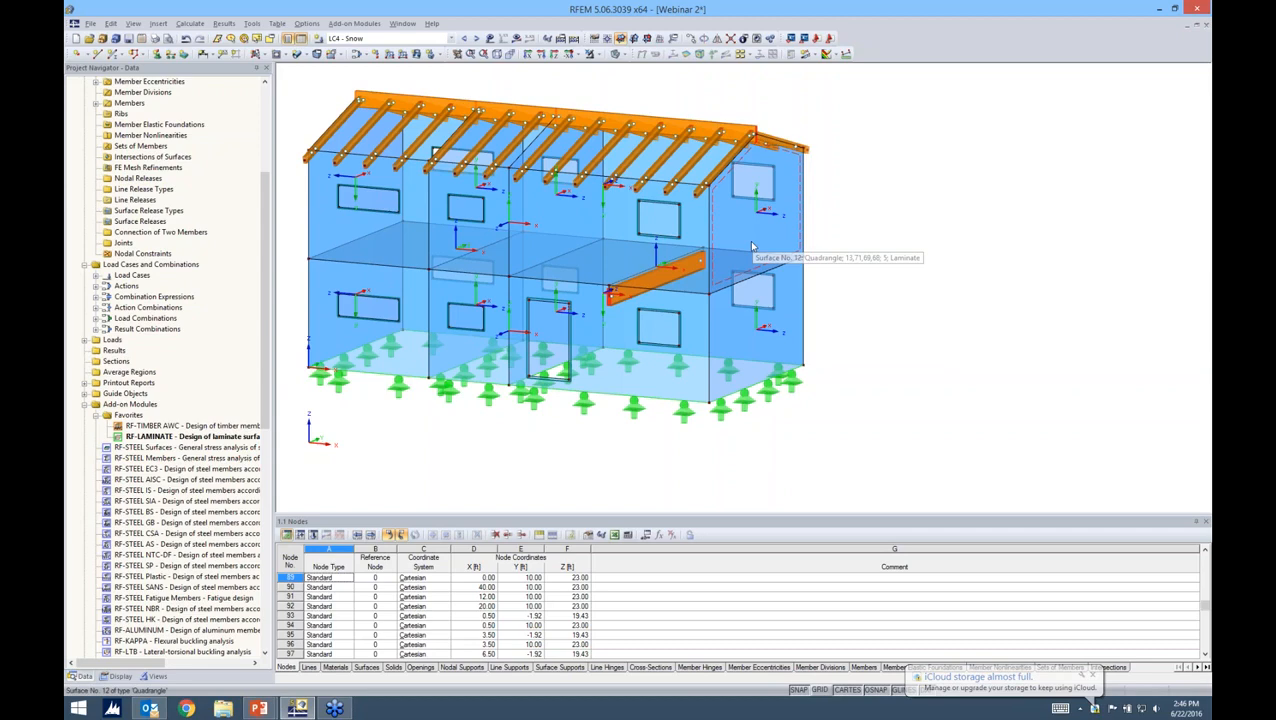
# Set the input x-axis of all wall surfaces (2-7, 10-15) parallel to vertical line 76 and save the model.
pyautogui.keyDown('ctrl'); pyautogui.moveTo(838, 296); pyautogui.dragTo(950, 245, button='middle'); pyautogui.keyUp('ctrl')
pyautogui.moveTo(856, 228); pyautogui.dragTo(297, 205)
pyautogui.moveTo(797, 340); pyautogui.dragTo(322, 304)
pyautogui.keyDown('ctrl'); pyautogui.moveTo(322, 304); pyautogui.dragTo(817, 285, button='middle'); pyautogui.keyUp('ctrl')
pyautogui.rightClick(760, 242)
pyautogui.moveTo(785, 250)
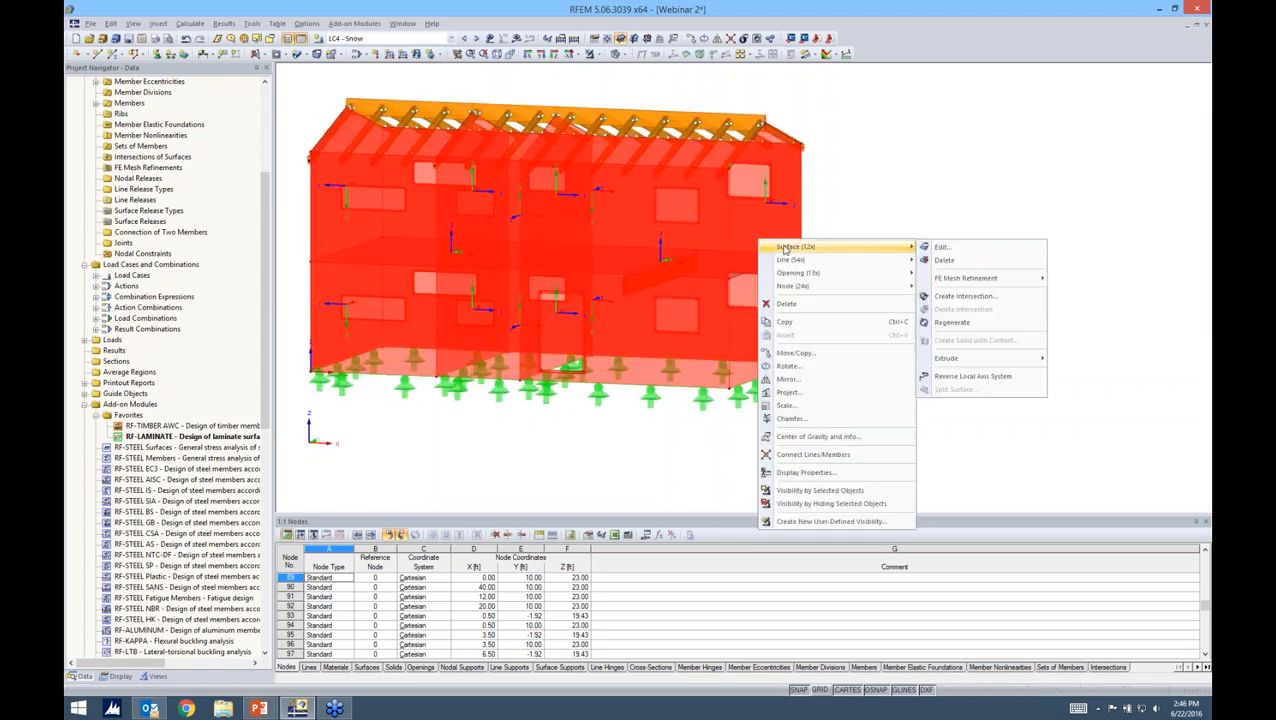
pyautogui.click(940, 247)
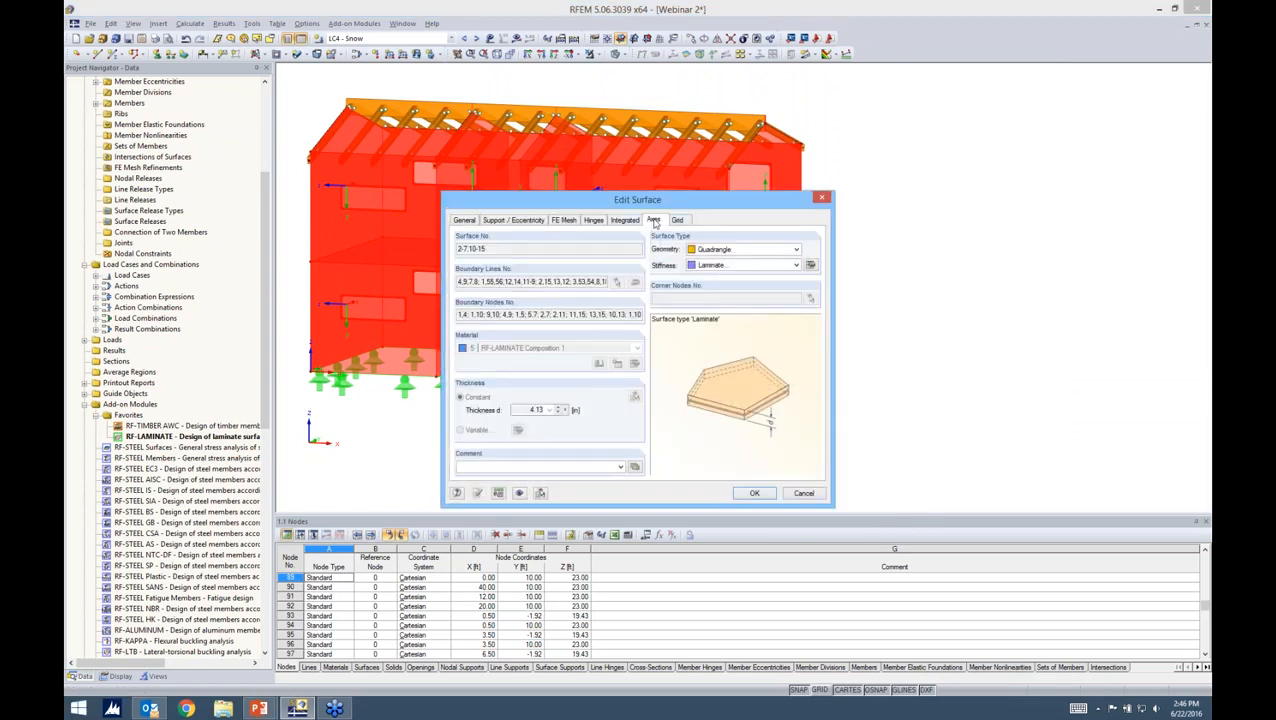
pyautogui.click(654, 220)
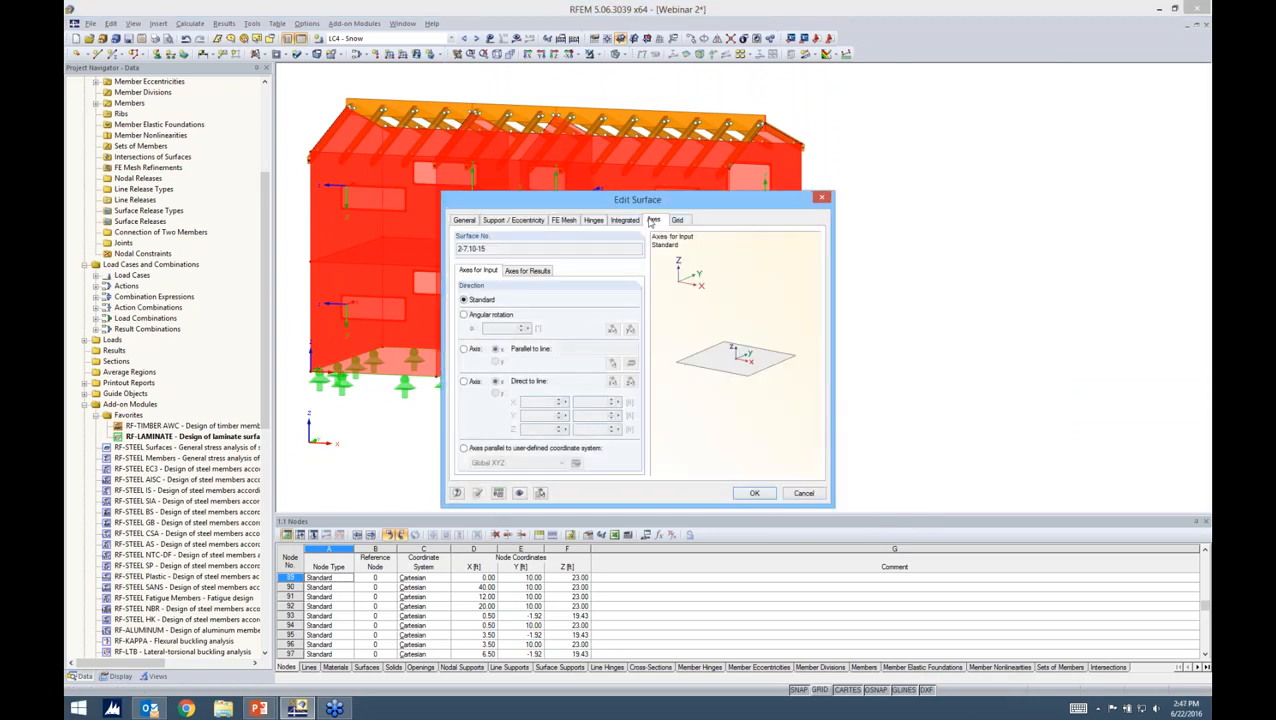
pyautogui.click(463, 349)
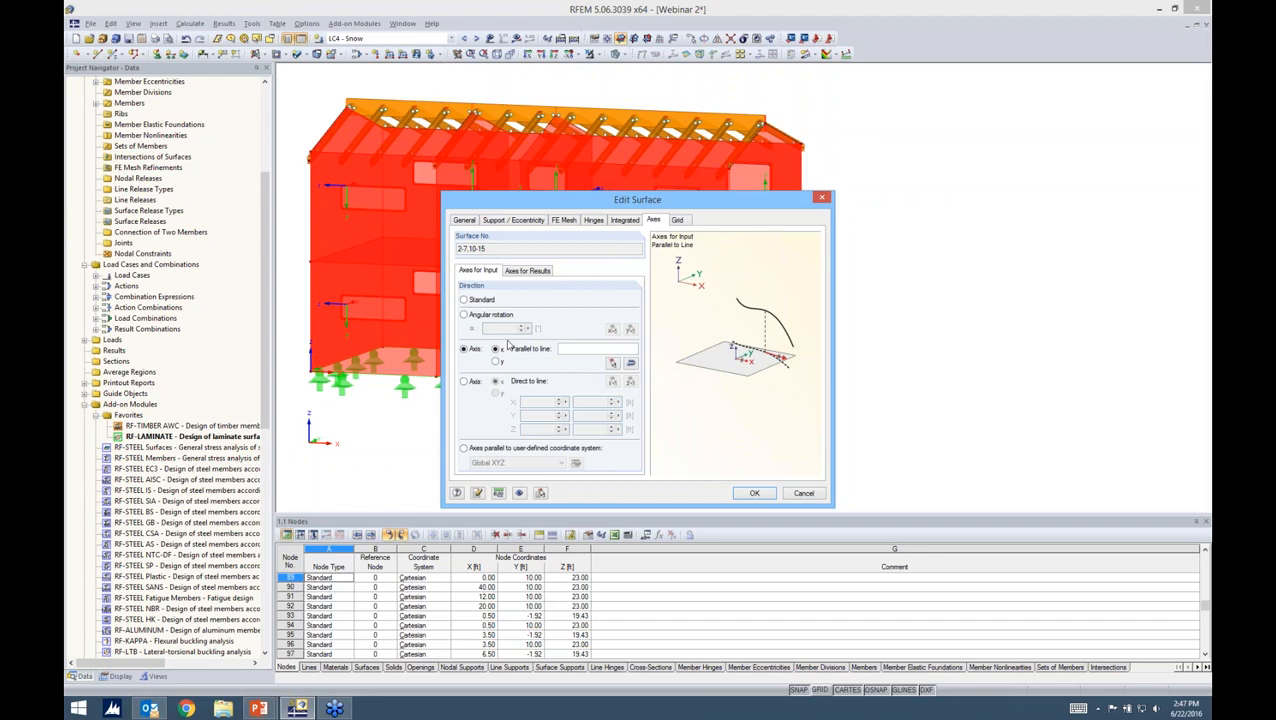
pyautogui.click(613, 363)
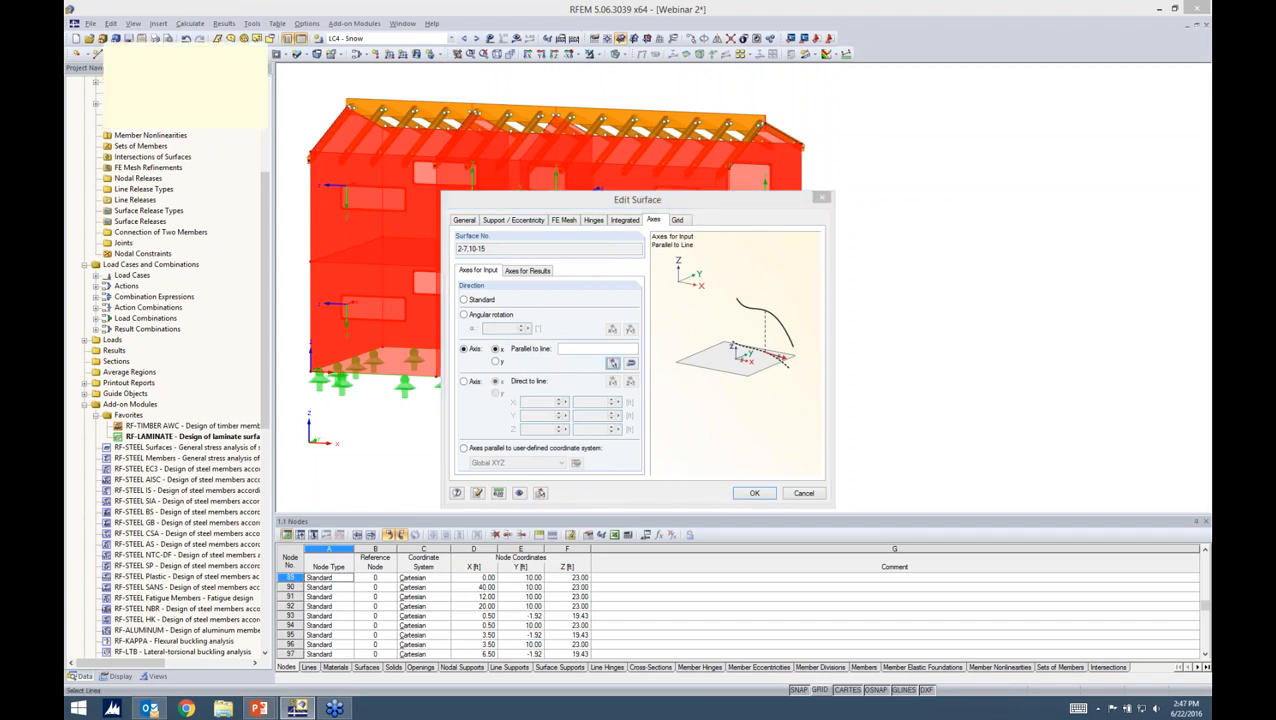
pyautogui.click(436, 222)
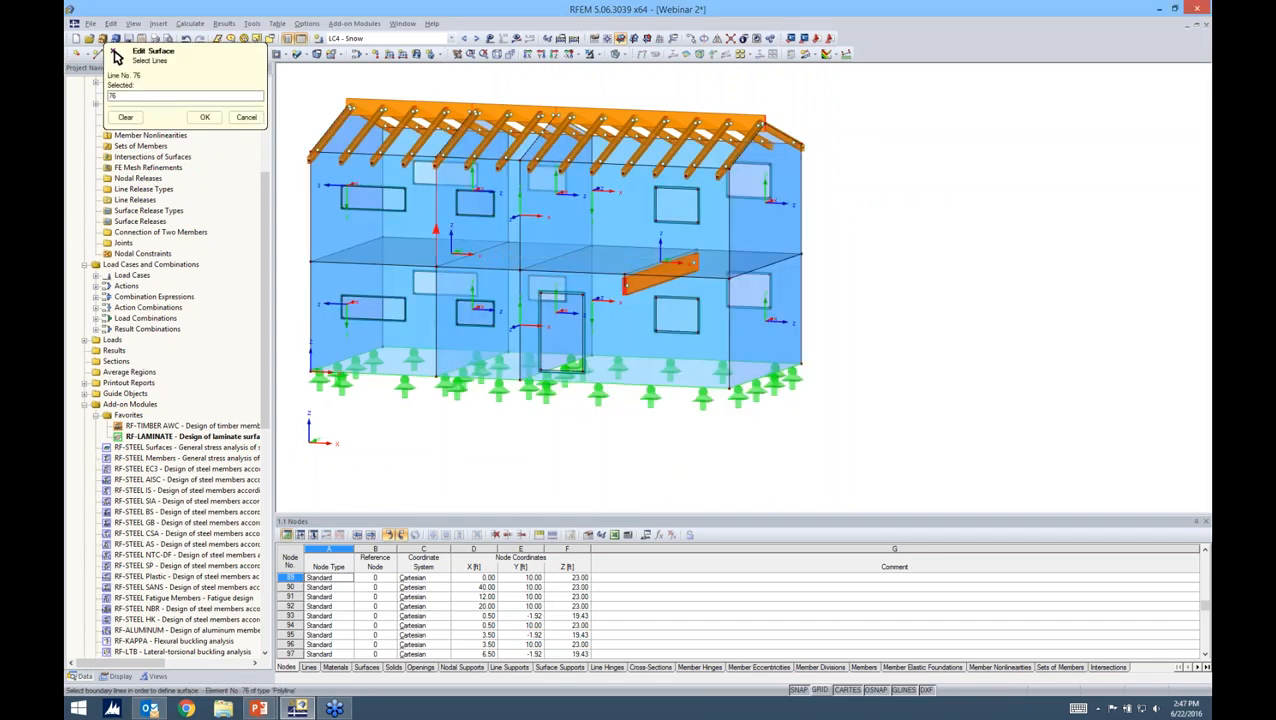
pyautogui.click(204, 117)
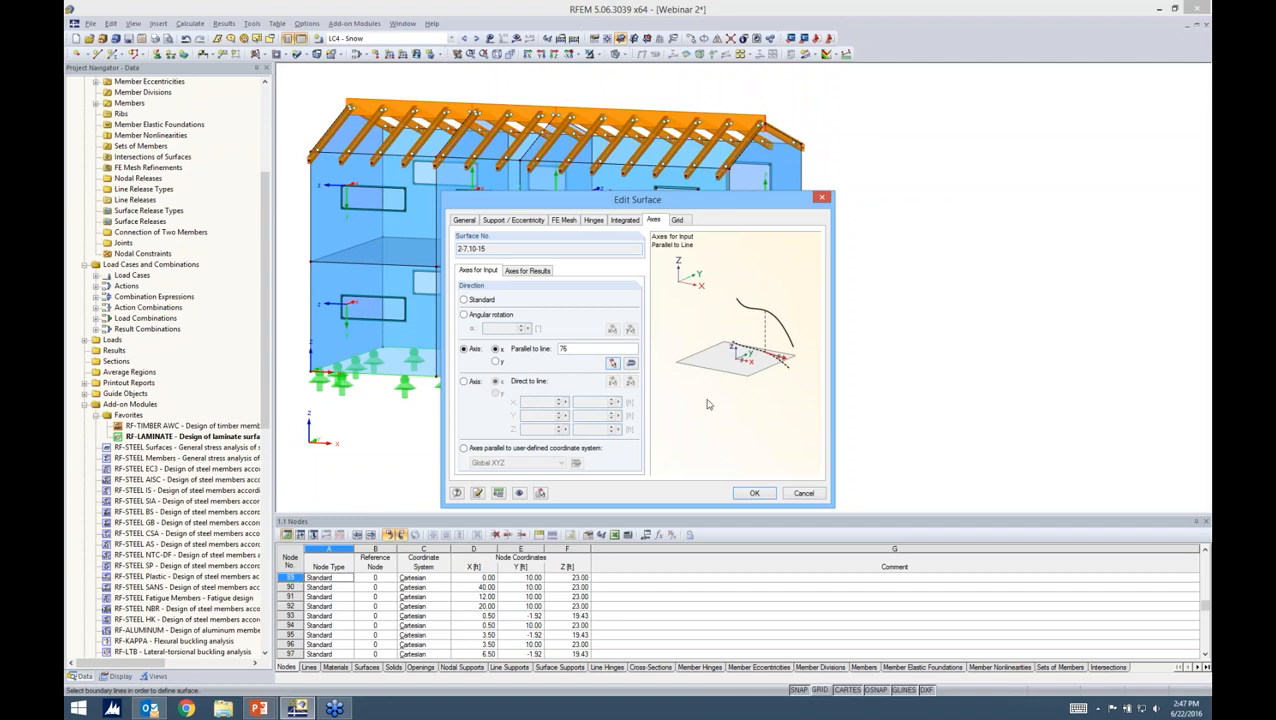
pyautogui.click(752, 494)
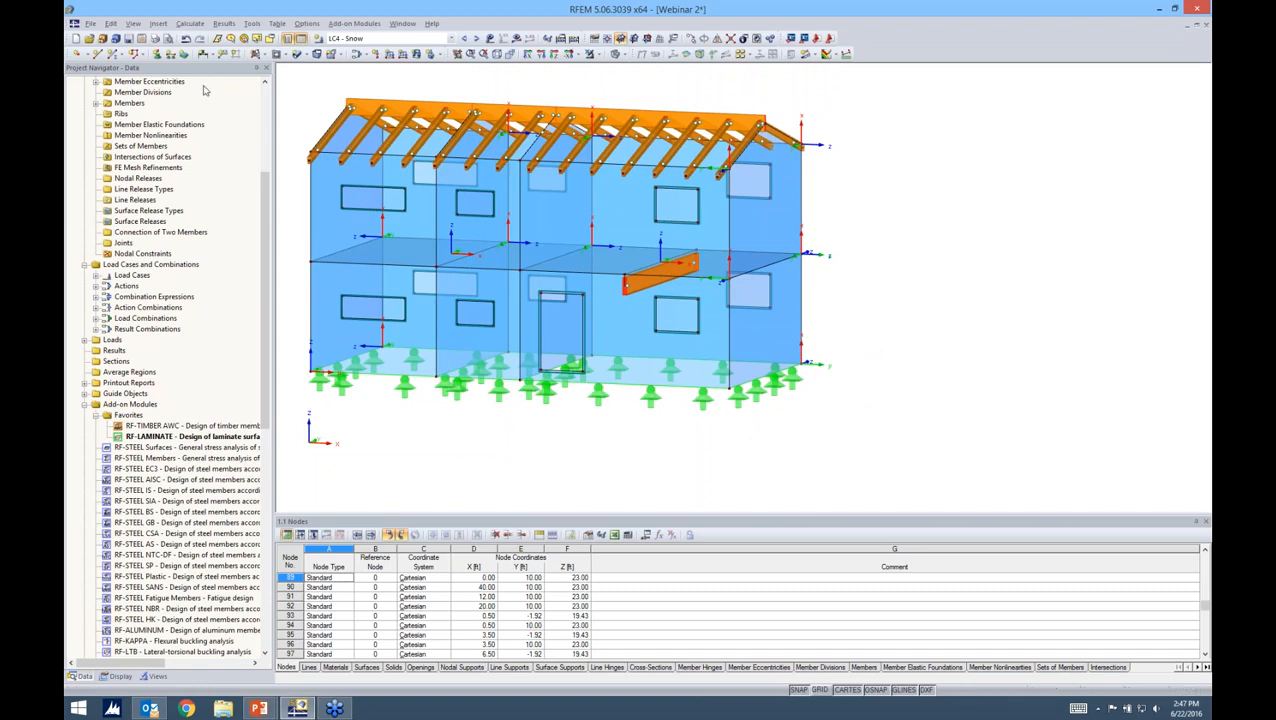
pyautogui.hotkey('ctrl', 's')
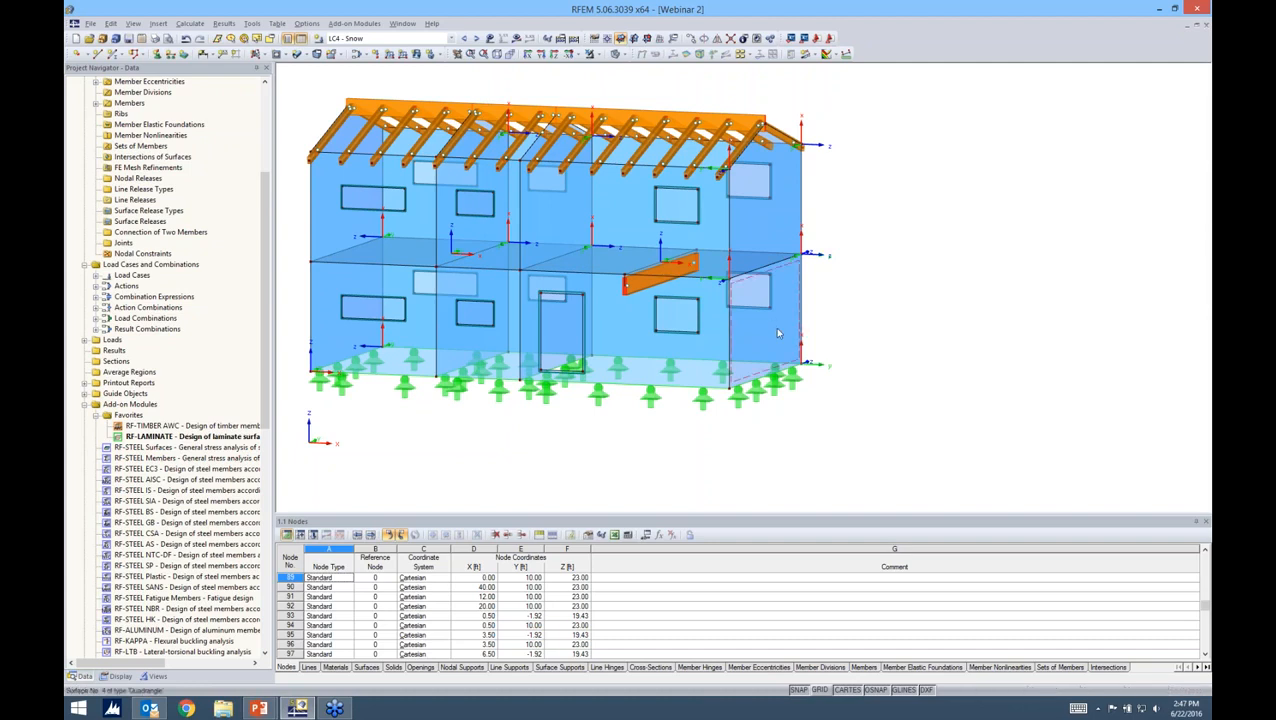
# Review the Floor composition's layer material strengths in RF-LAMINATE and close the module with its input accepted.
pyautogui.doubleClick(160, 437)
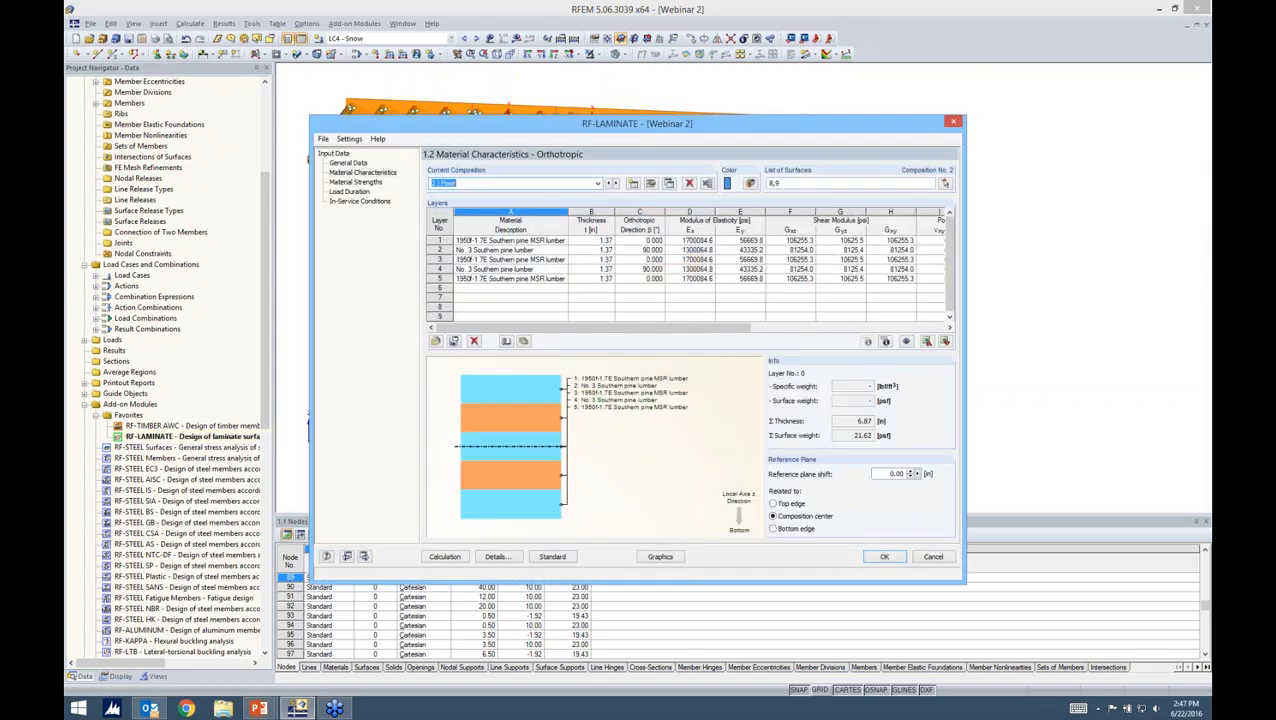
pyautogui.click(357, 184)
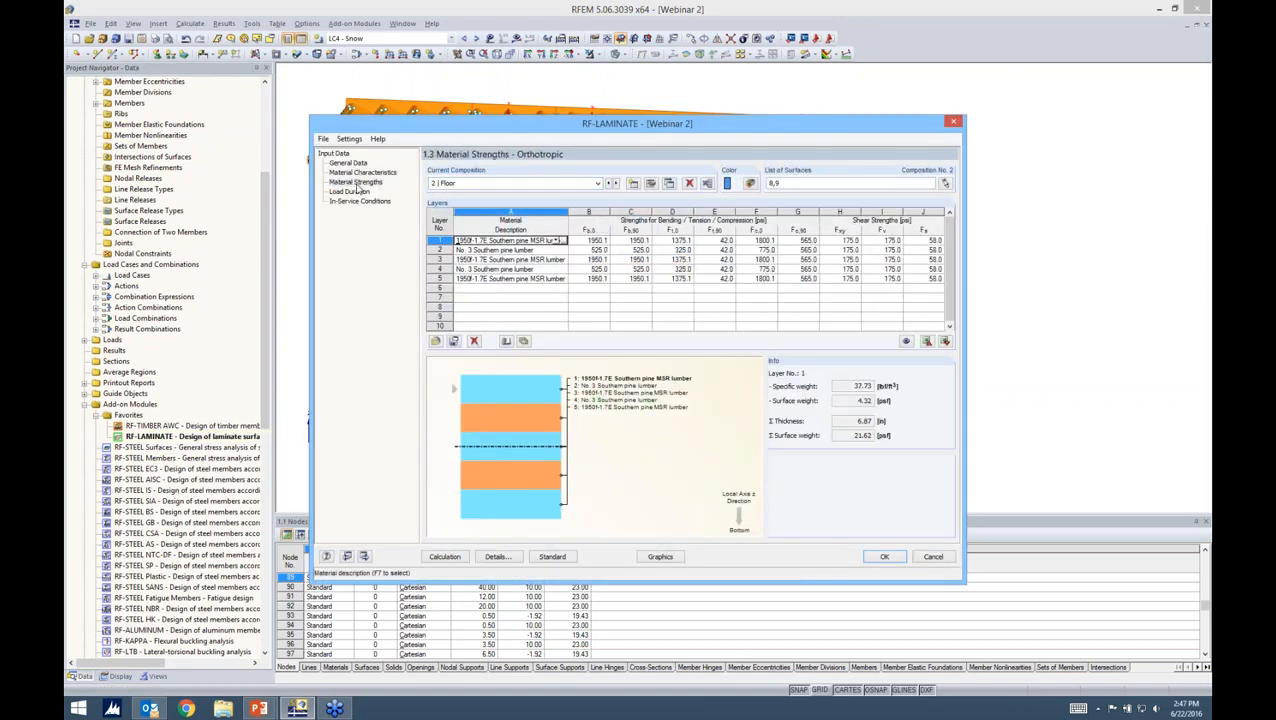
pyautogui.click(884, 556)
# Hide the local axis systems of the surfaces and clear the surface selection.
pyautogui.keyDown('ctrl'); pyautogui.moveTo(848, 200); pyautogui.dragTo(828, 209, button='middle'); pyautogui.keyUp('ctrl')
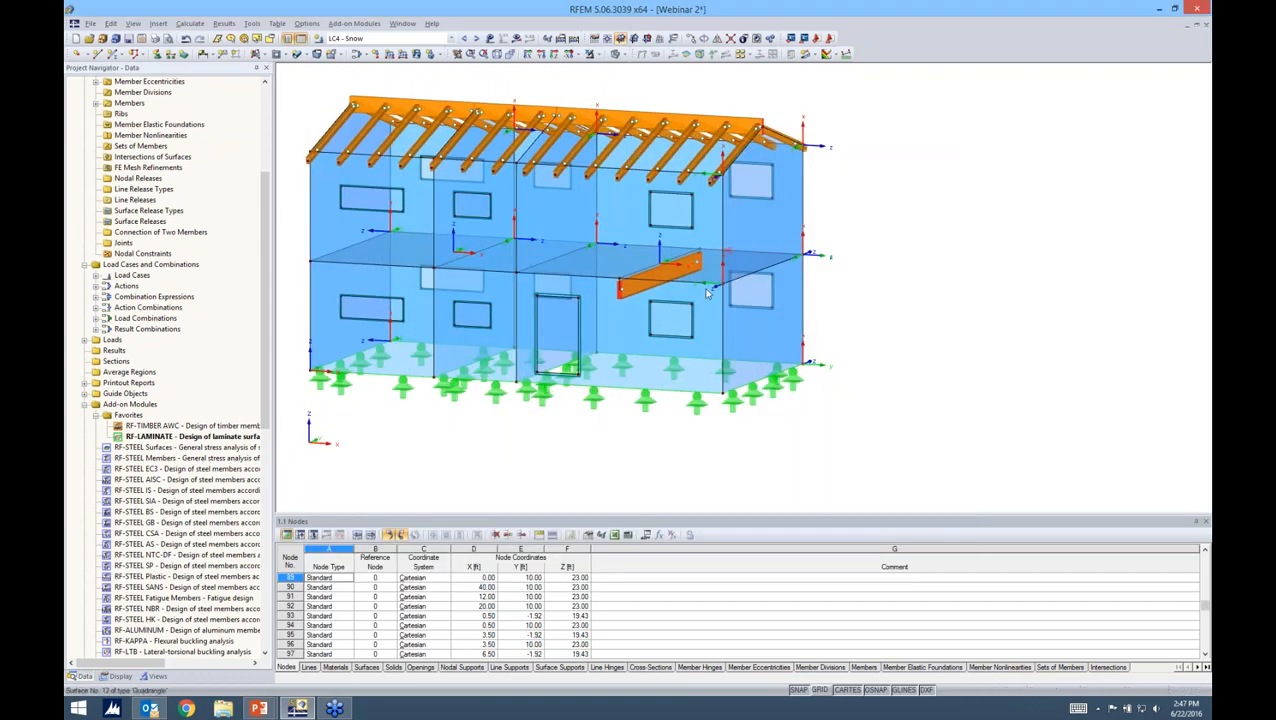
pyautogui.rightClick(786, 228)
pyautogui.click(826, 457)
pyautogui.moveTo(848, 313); pyautogui.dragTo(887, 333, button='middle')
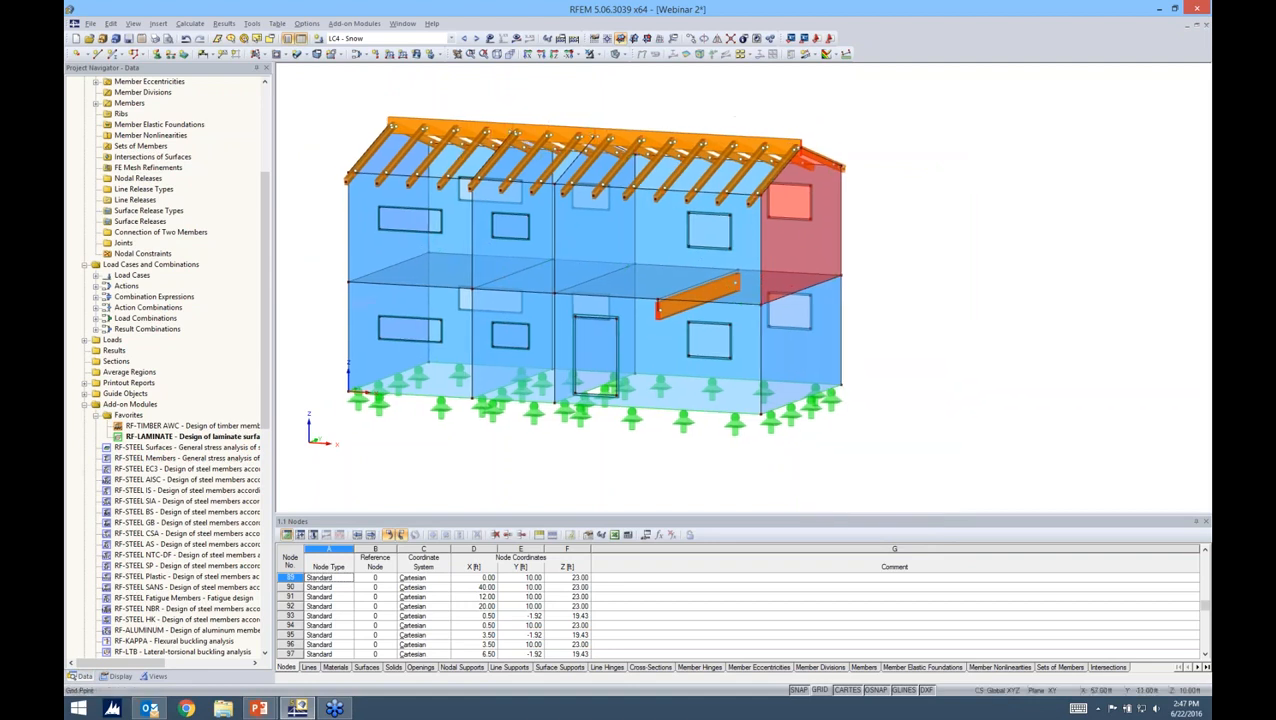
pyautogui.press('Escape')
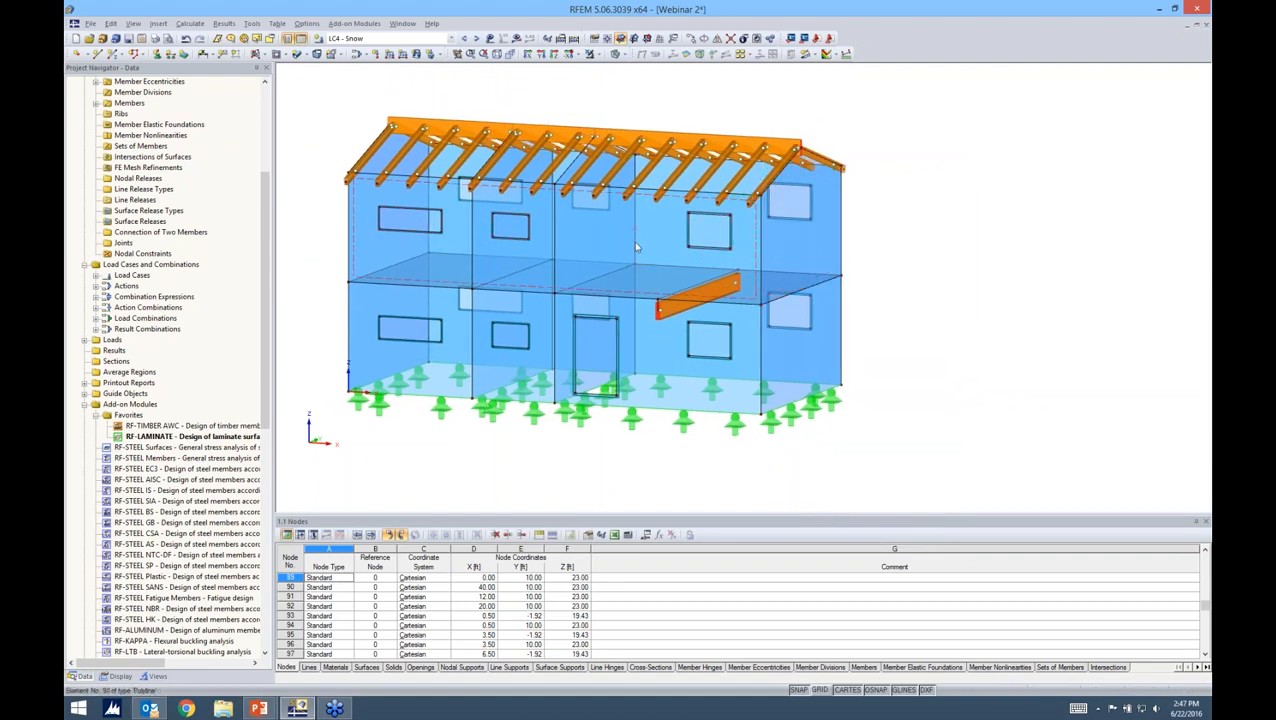
# Define a line hinge for graphical assignment with a ux release spring constant of 40 kip/ft² and a φx rotational release of 0.
pyautogui.scroll(2, 783, 257)
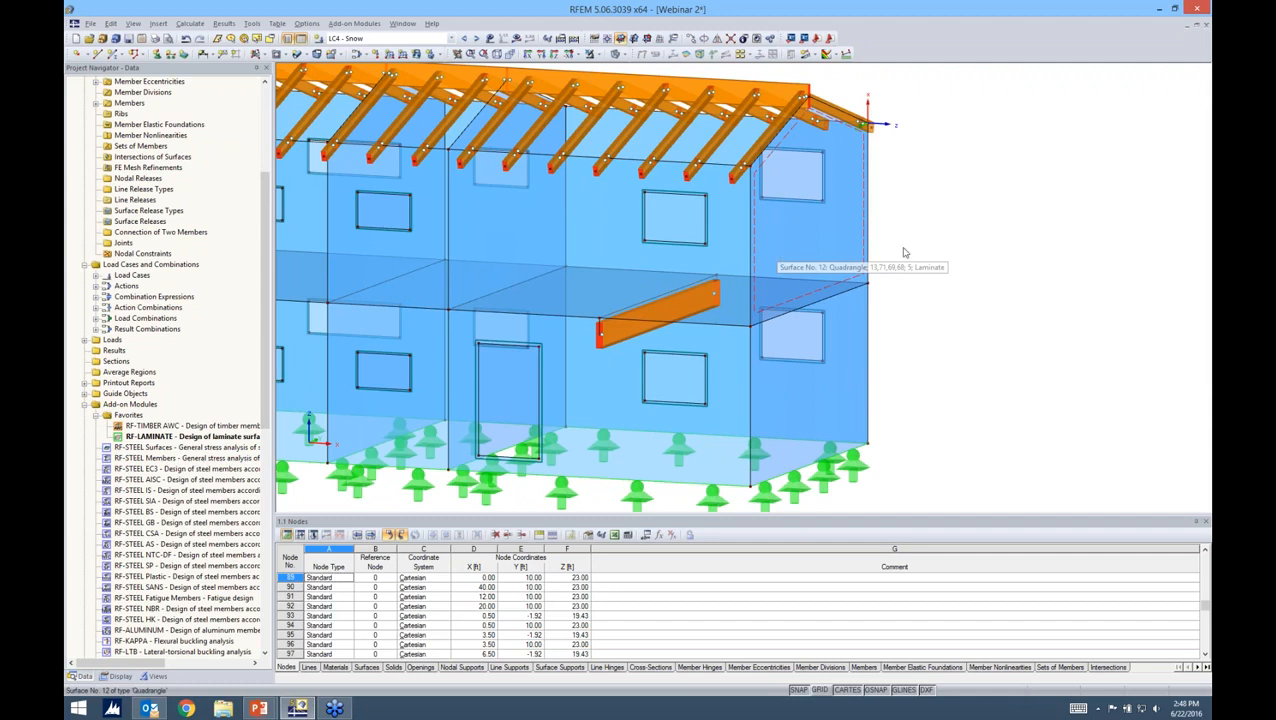
pyautogui.moveTo(906, 250); pyautogui.dragTo(962, 256, button='middle')
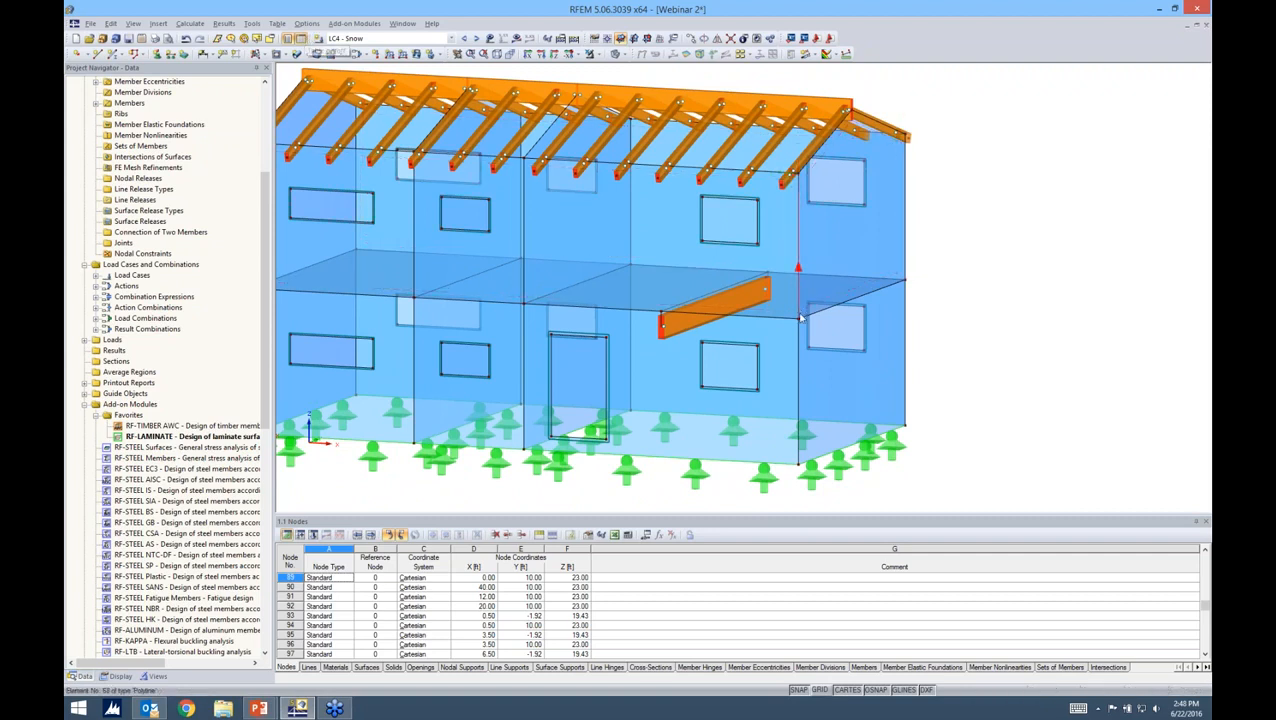
pyautogui.click(158, 23)
pyautogui.moveTo(166, 43)
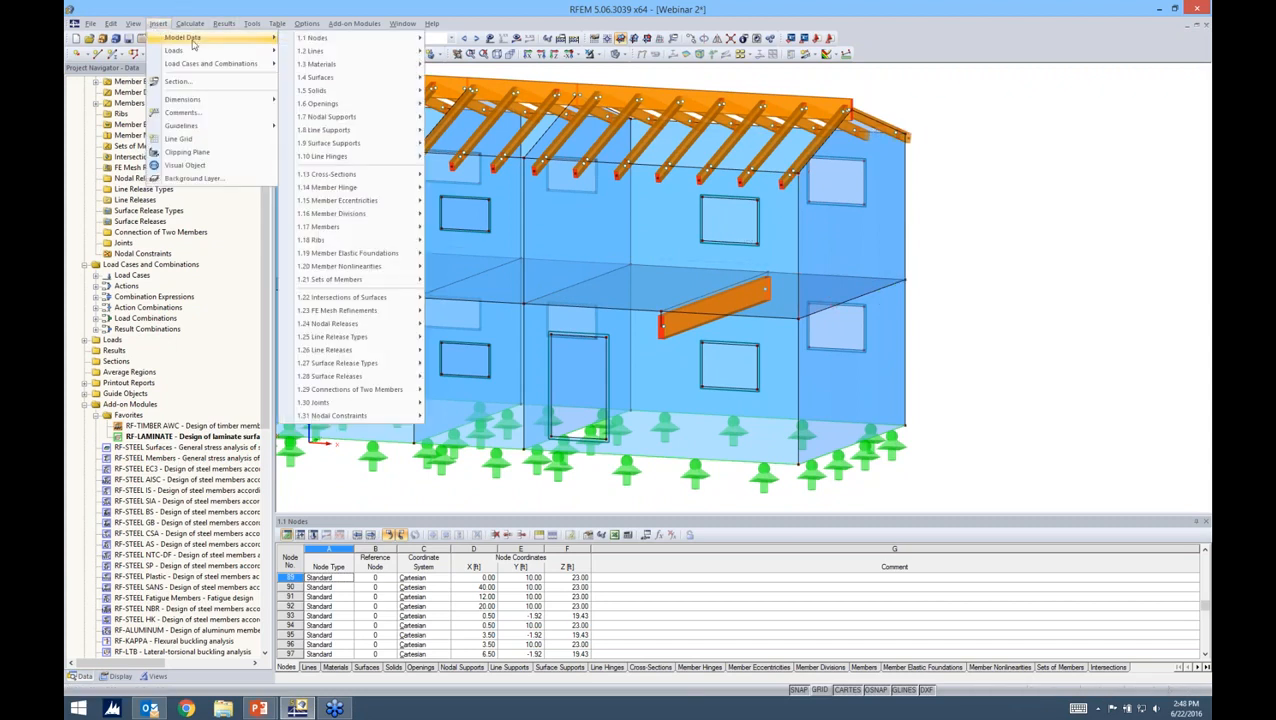
pyautogui.moveTo(341, 159)
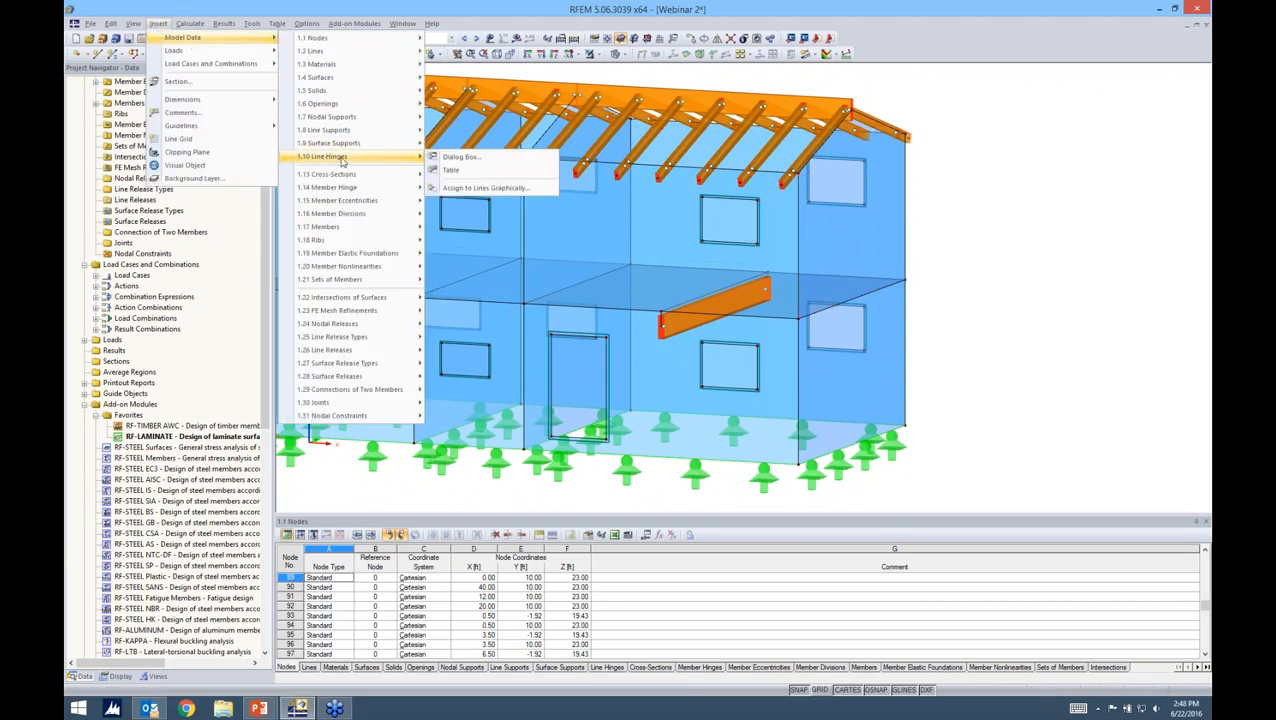
pyautogui.click(465, 188)
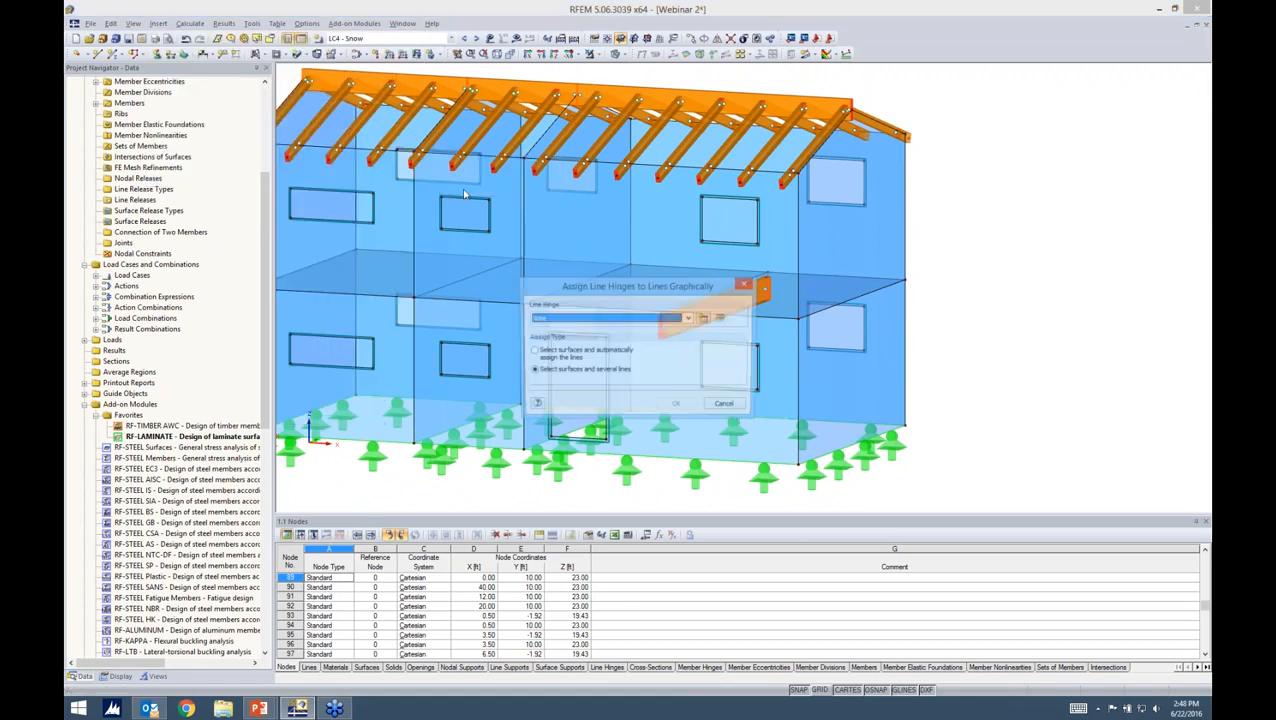
pyautogui.moveTo(669, 295); pyautogui.dragTo(751, 225)
pyautogui.click(745, 308)
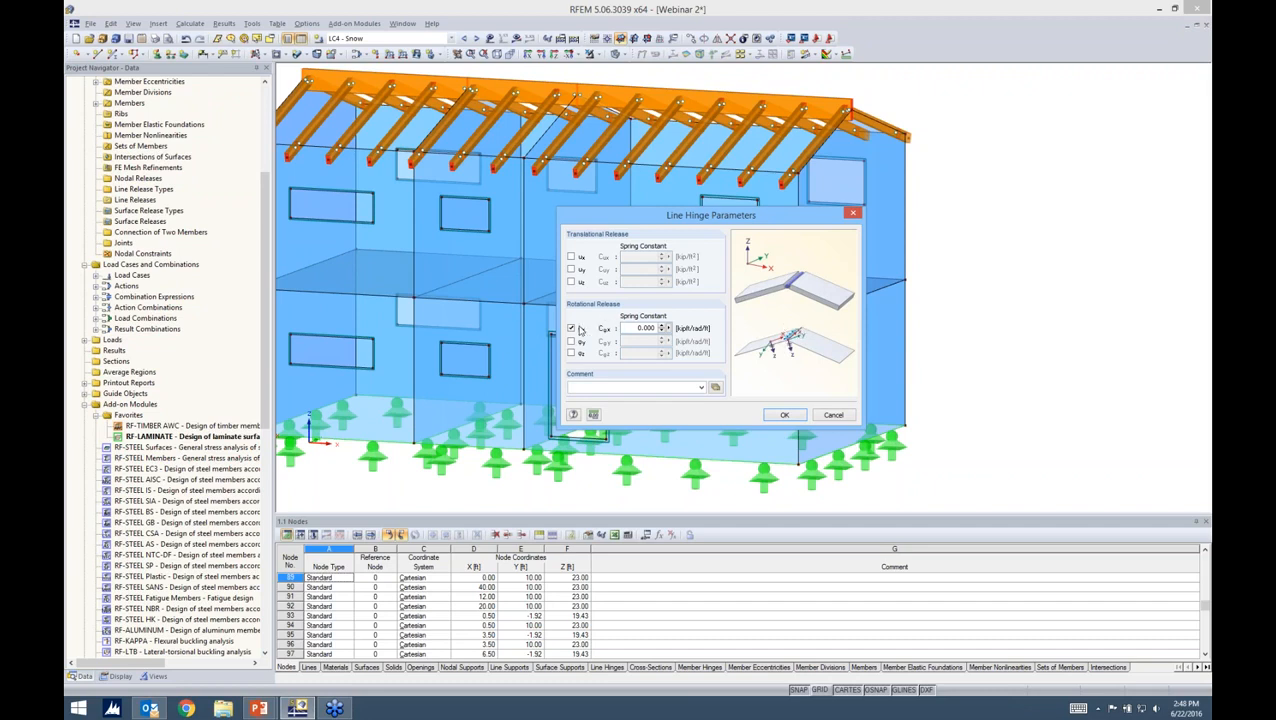
pyautogui.click(571, 257)
pyautogui.doubleClick(648, 257)
pyautogui.write('3')
pyautogui.click(783, 414)
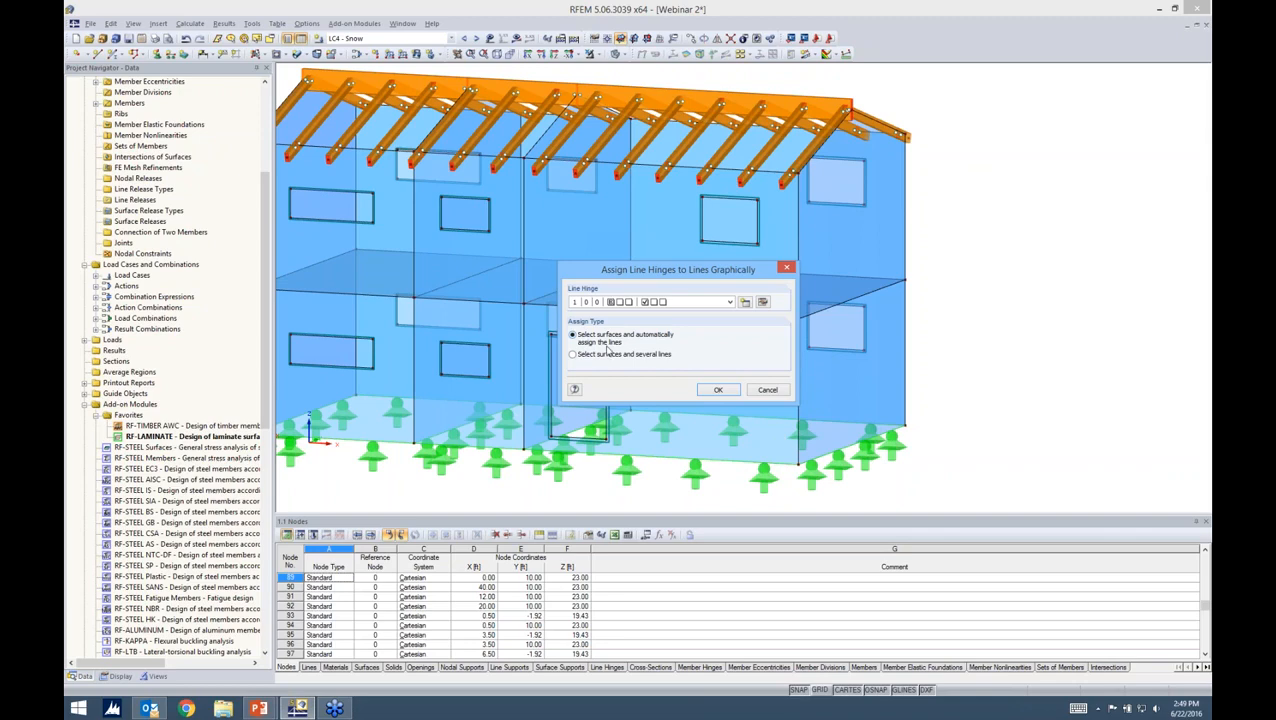
# Assign the line hinge to the wall surfaces of both storeys using automatic line assignment and finish the command.
pyautogui.click(717, 389)
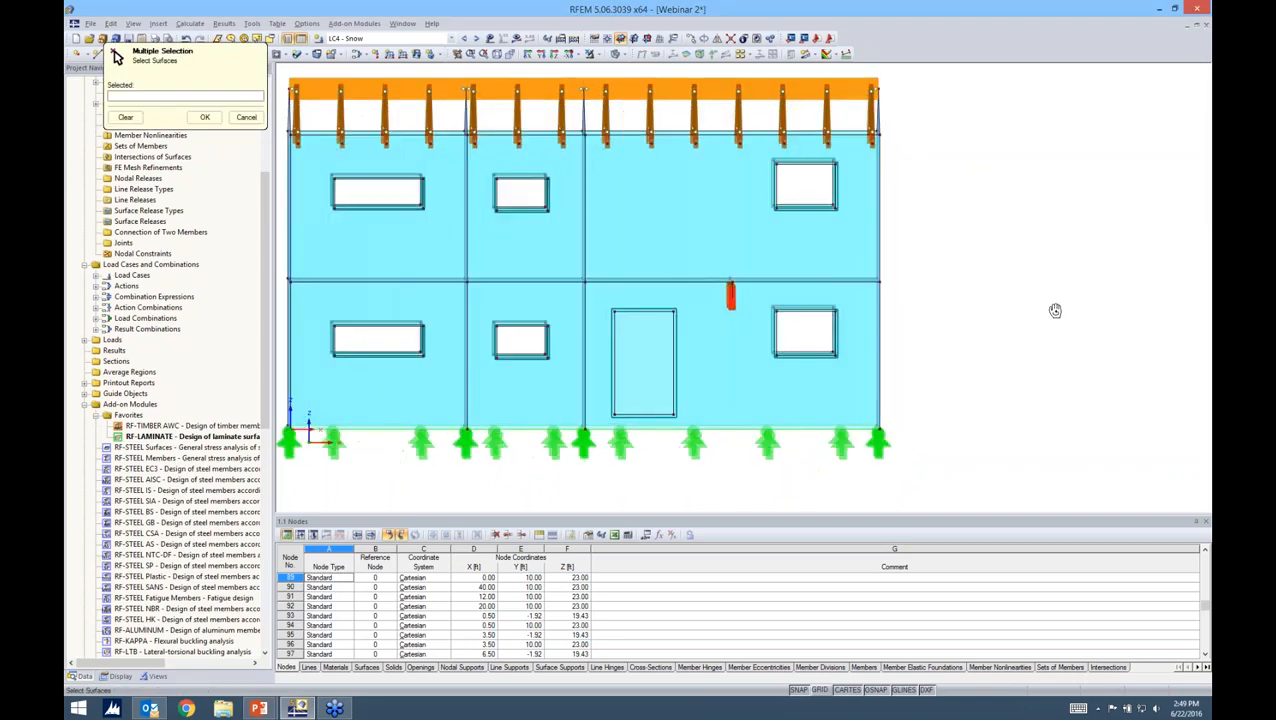
pyautogui.moveTo(1006, 268); pyautogui.dragTo(338, 265)
pyautogui.moveTo(1051, 416); pyautogui.dragTo(372, 388)
pyautogui.click(204, 117)
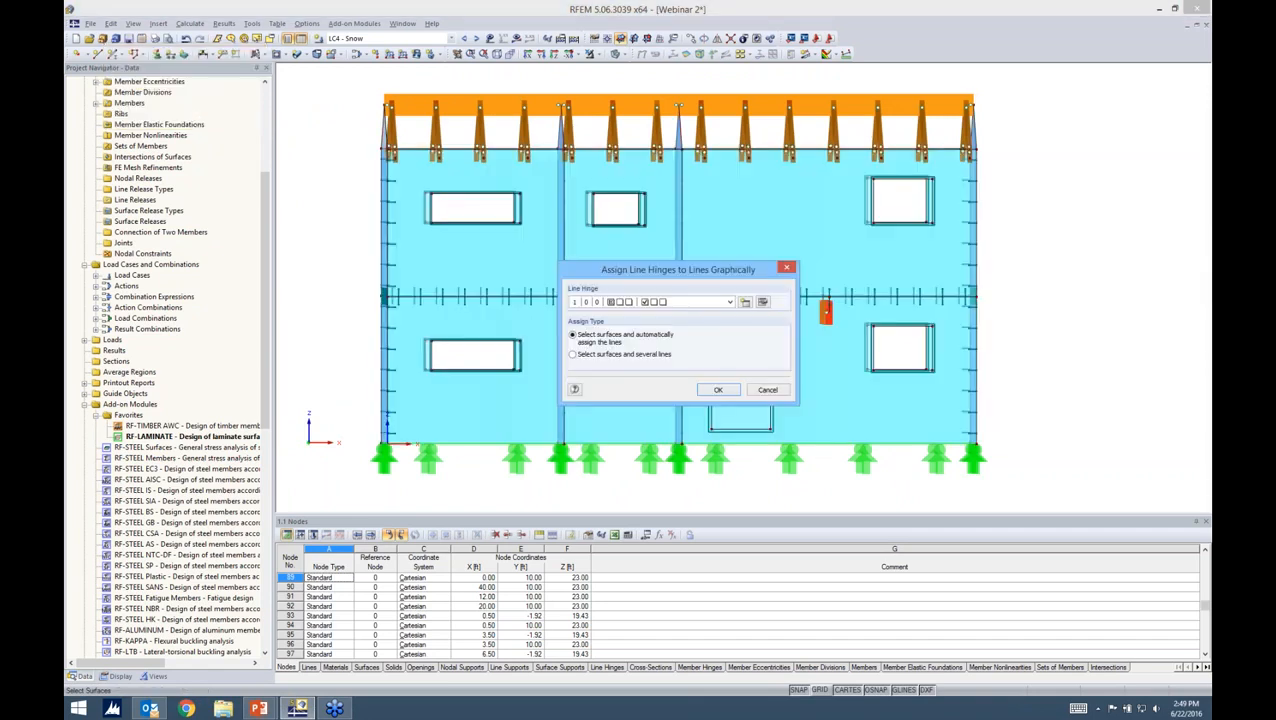
pyautogui.click(772, 390)
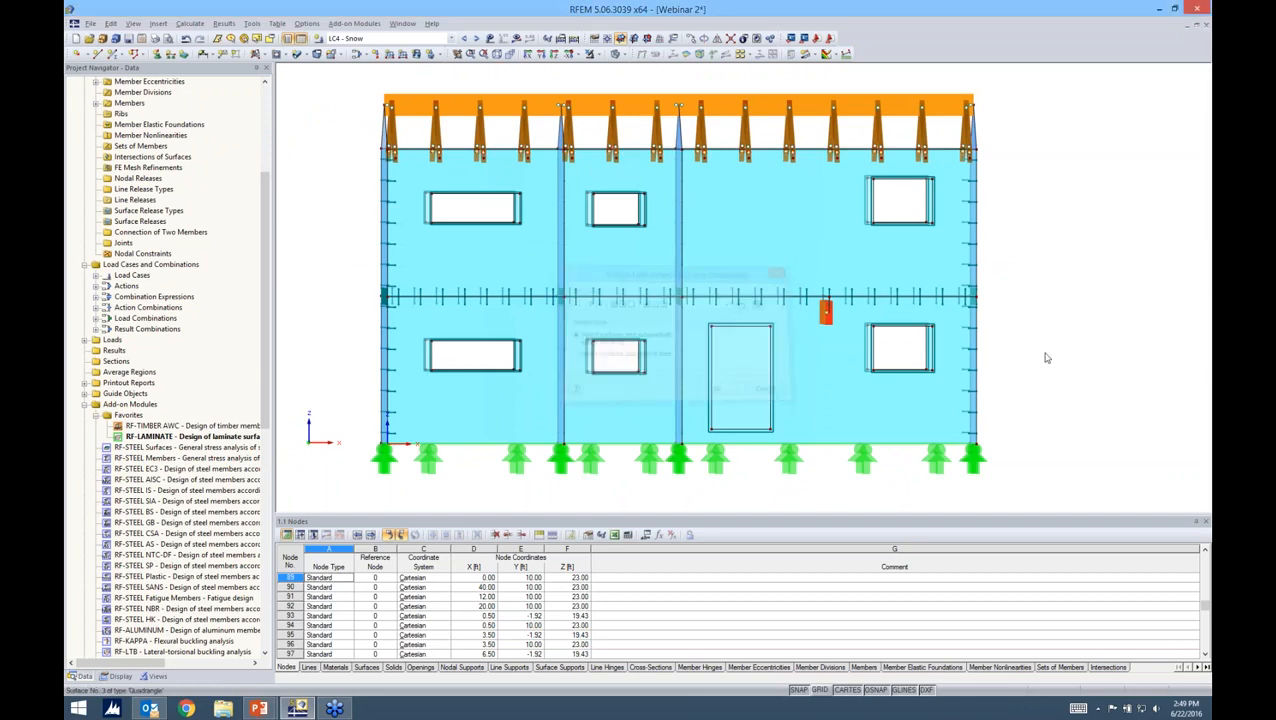
# Inspect the hinge parameters on the upper storey's vertical corner line and the hinges around the floor beam.
pyautogui.keyDown('ctrl'); pyautogui.moveTo(918, 300); pyautogui.dragTo(864, 323, button='middle'); pyautogui.keyUp('ctrl')
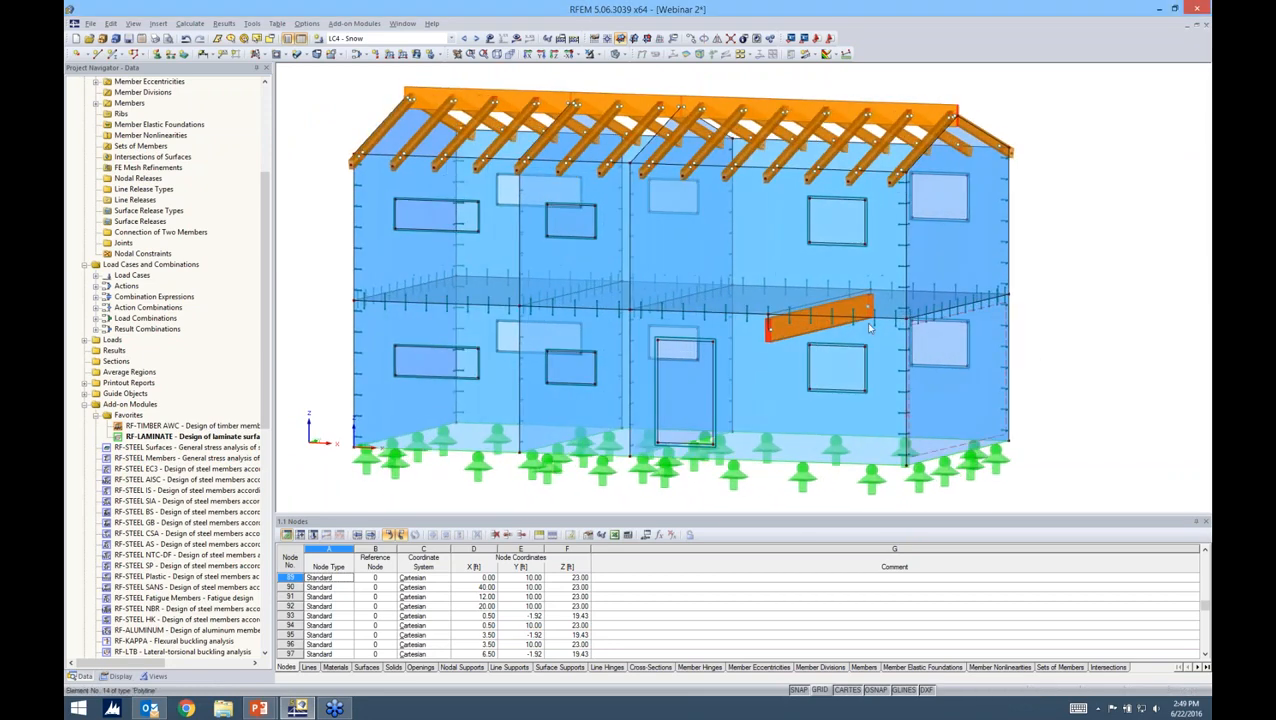
pyautogui.moveTo(1048, 330); pyautogui.dragTo(957, 308, button='middle')
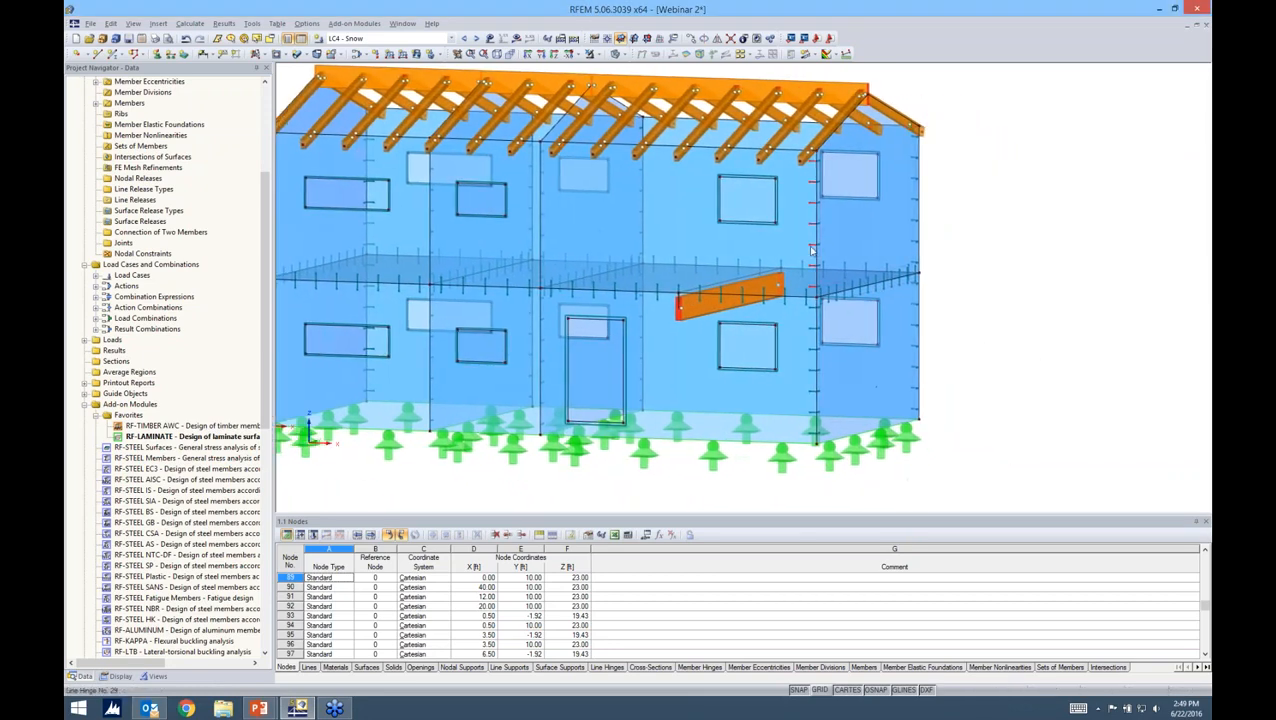
pyautogui.doubleClick(812, 249)
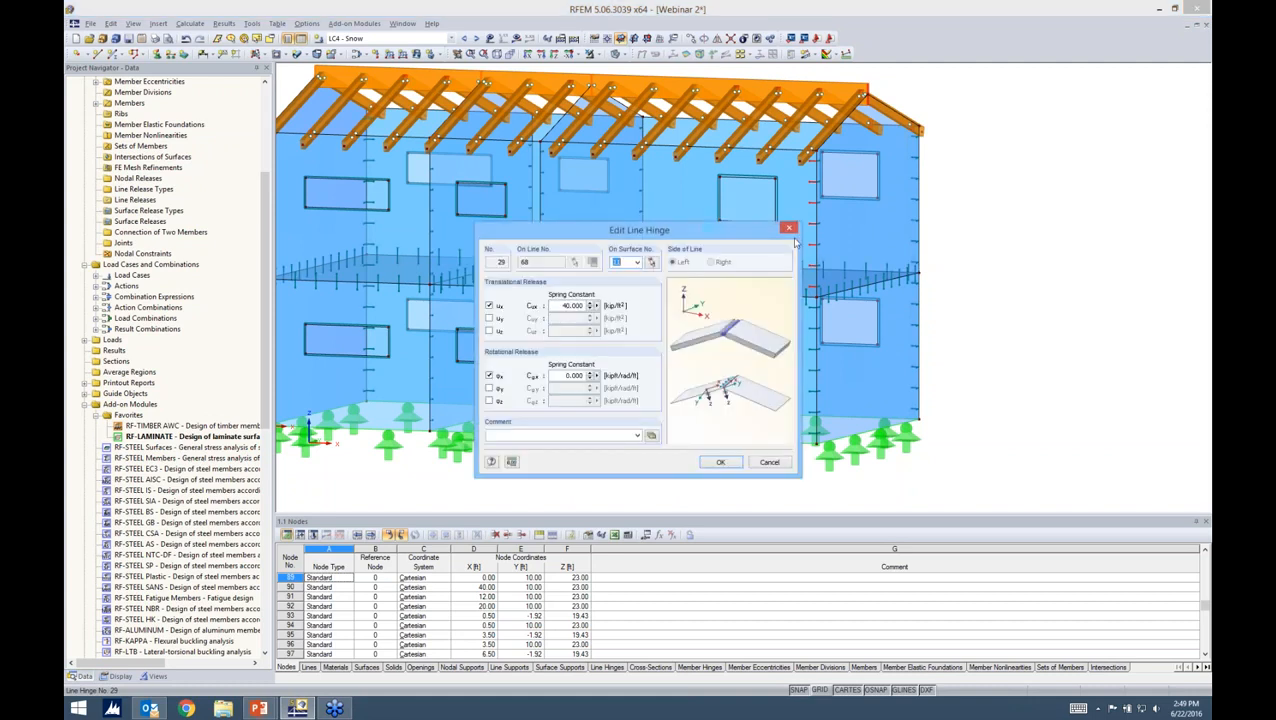
pyautogui.click(767, 464)
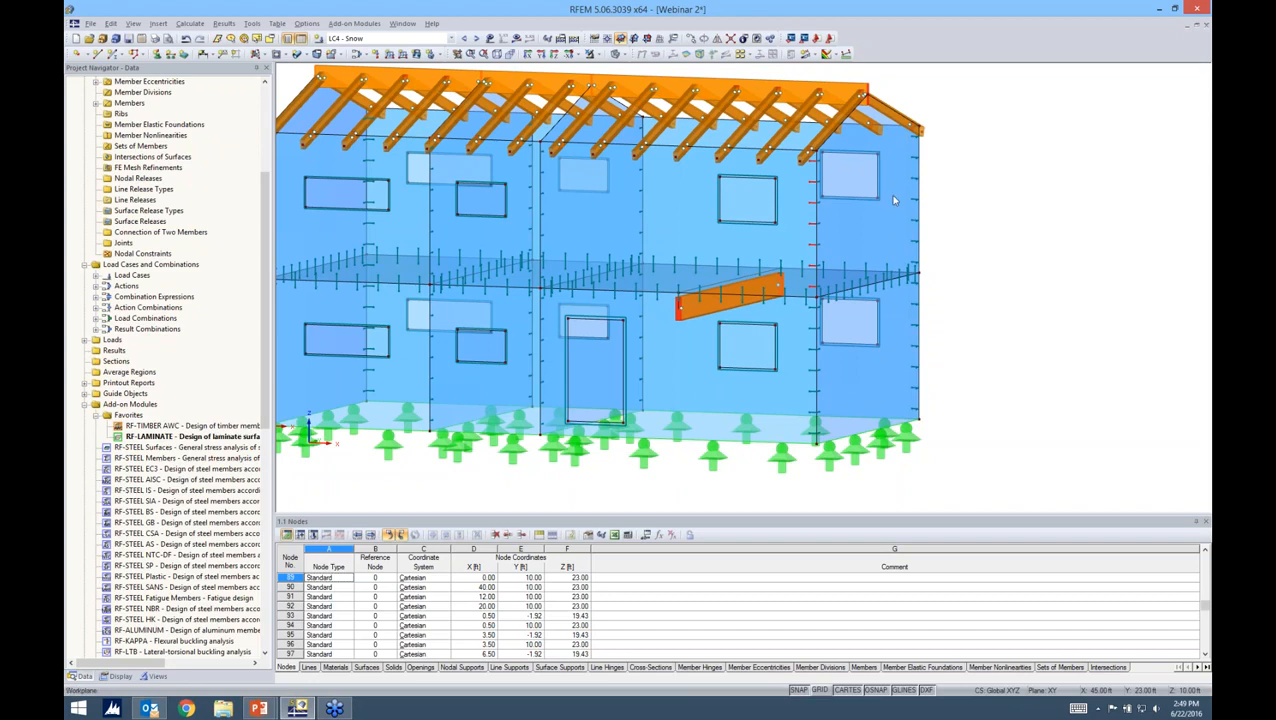
pyautogui.keyDown('ctrl'); pyautogui.moveTo(987, 323); pyautogui.dragTo(924, 317, button='middle'); pyautogui.keyUp('ctrl')
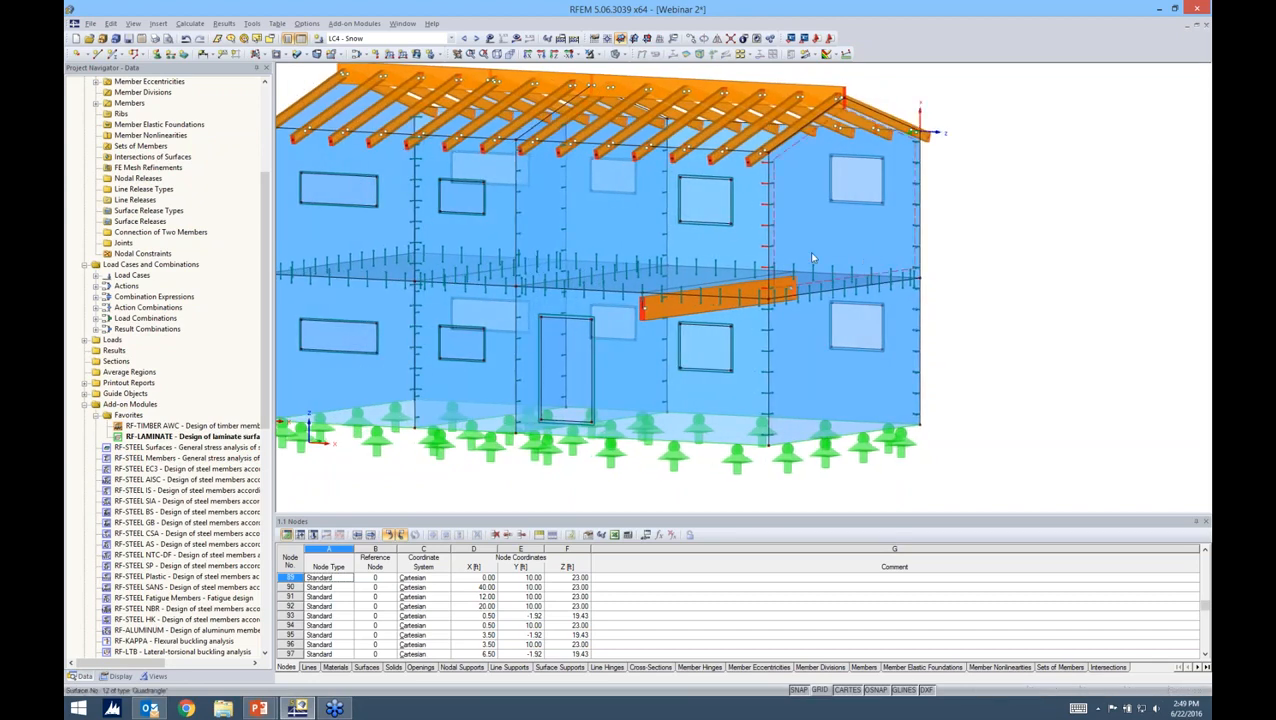
pyautogui.scroll(2, 802, 256)
pyautogui.scroll(2, 802, 256)
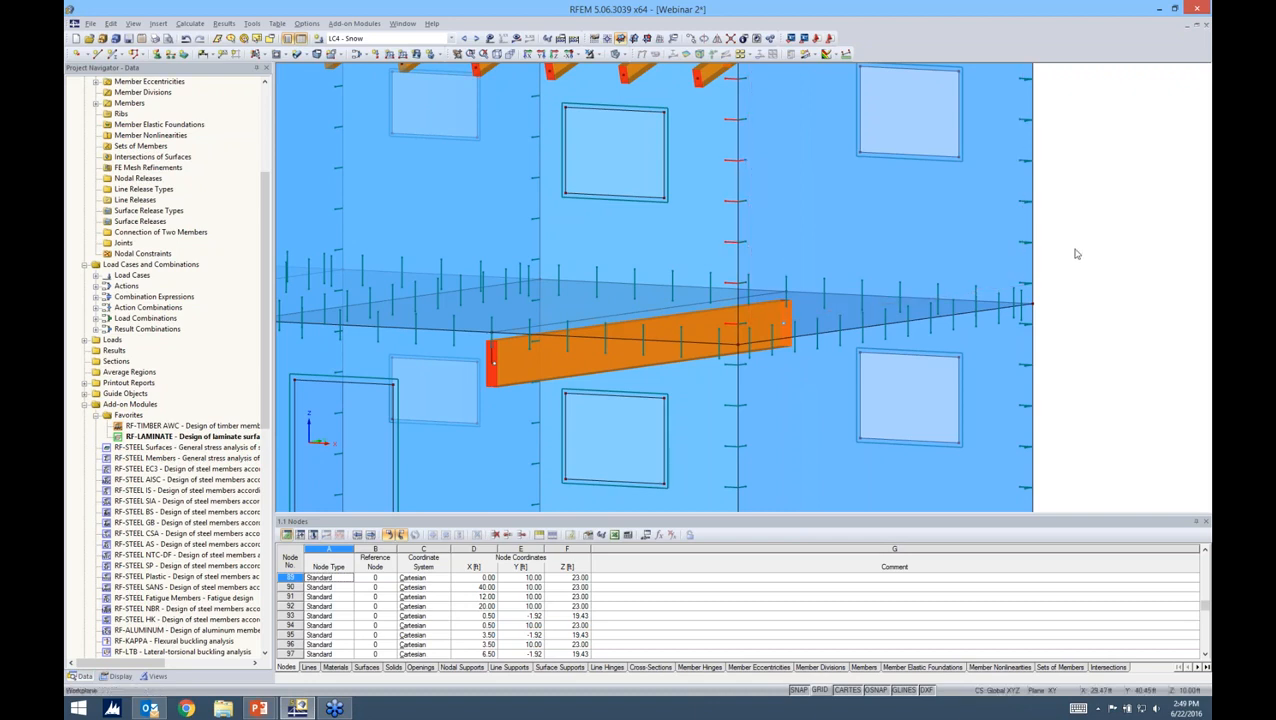
# Examine the line hinges along the wall corners and around the intermediate floor from both ends of the building.
pyautogui.scroll(-1, 1077, 253)
pyautogui.moveTo(1050, 253); pyautogui.dragTo(932, 237, button='middle')
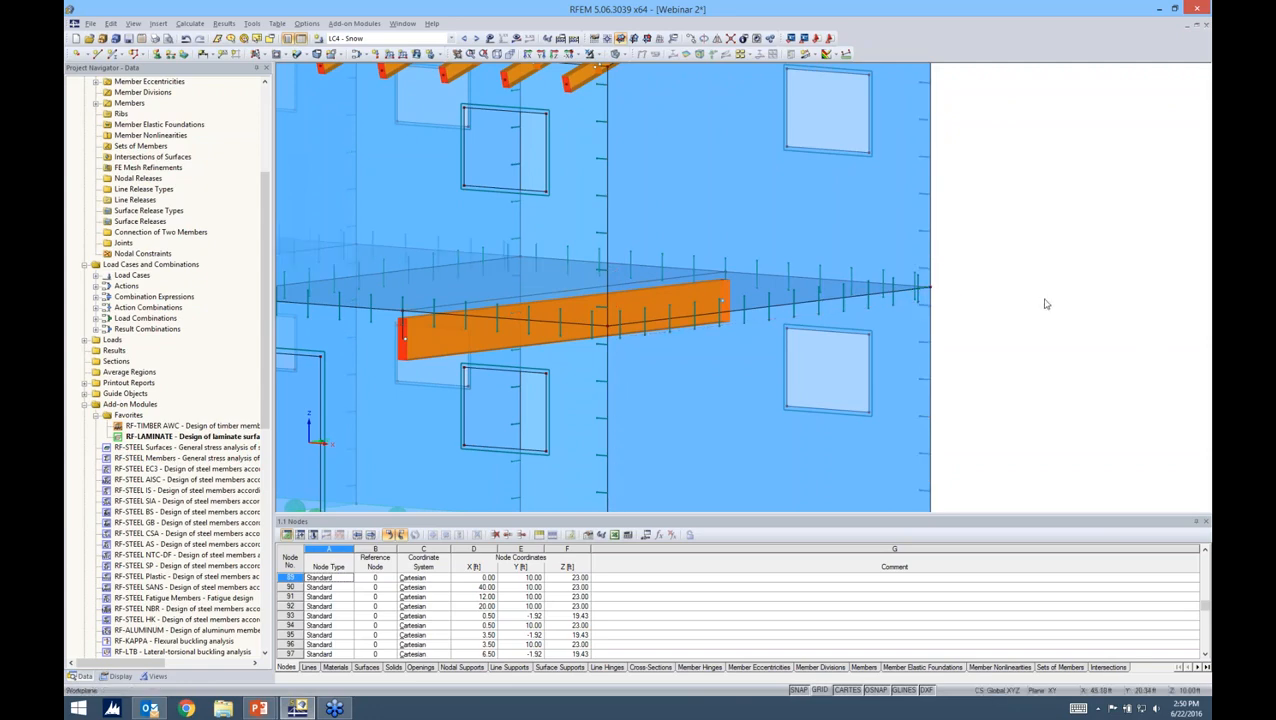
pyautogui.scroll(-4, 1042, 302)
pyautogui.scroll(3, 938, 345)
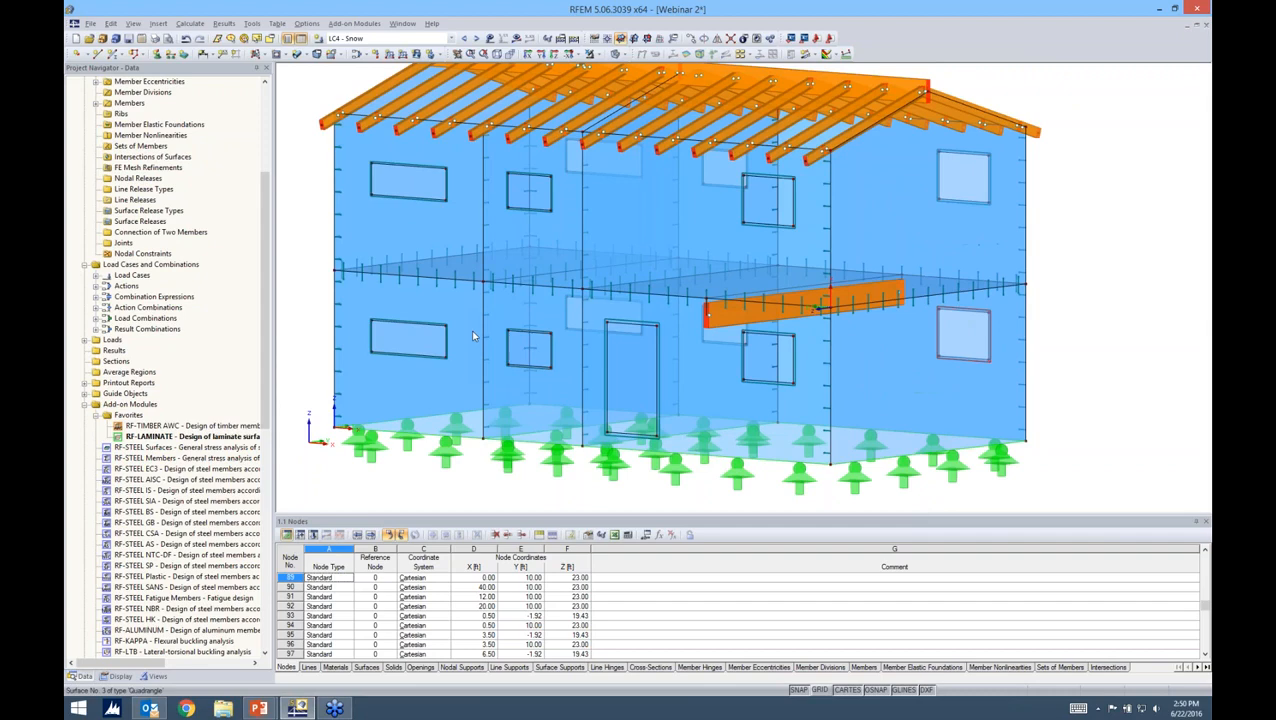
pyautogui.keyDown('ctrl'); pyautogui.moveTo(938, 345); pyautogui.dragTo(520, 230, button='middle'); pyautogui.keyUp('ctrl')
pyautogui.scroll(2, 484, 193)
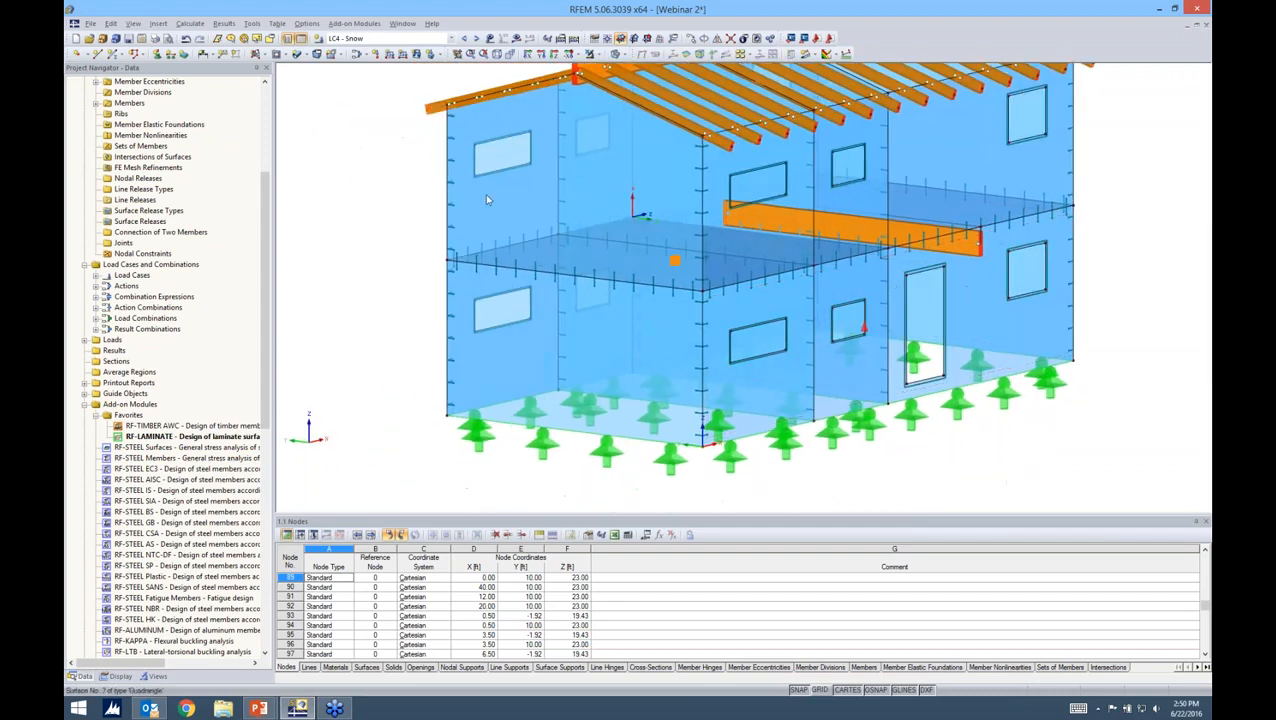
pyautogui.scroll(2, 479, 224)
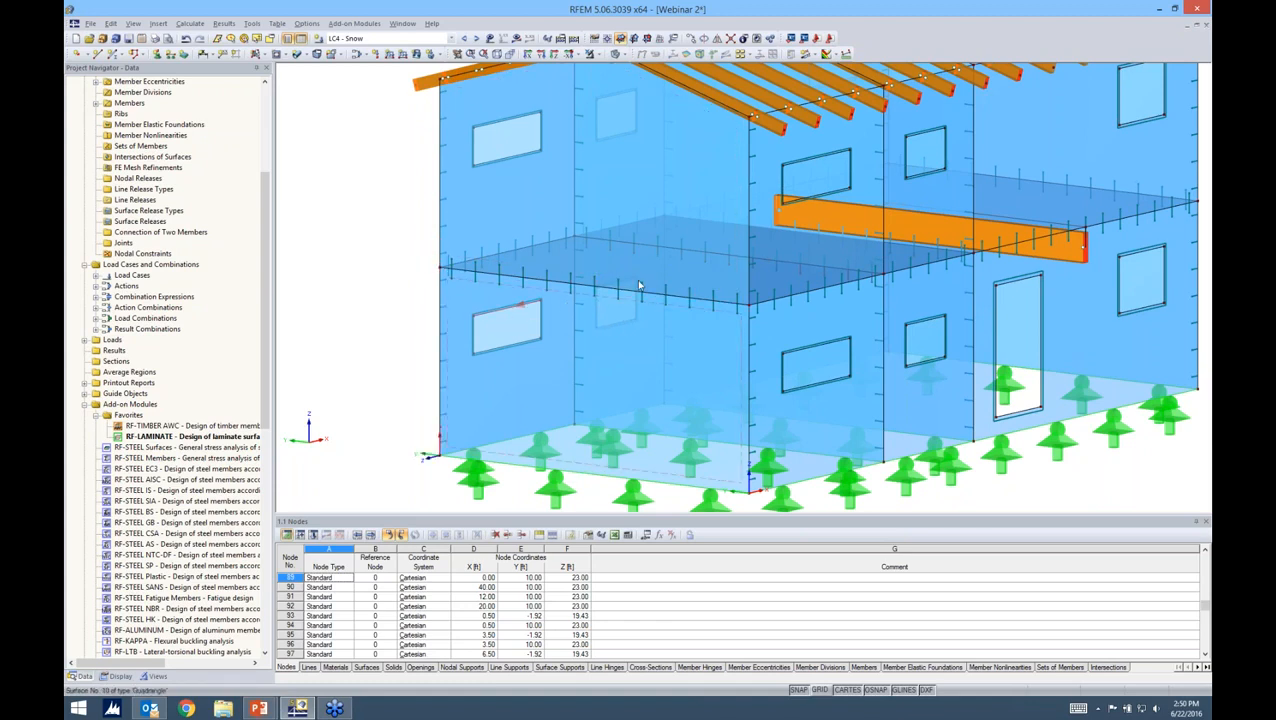
pyautogui.scroll(-5, 560, 282)
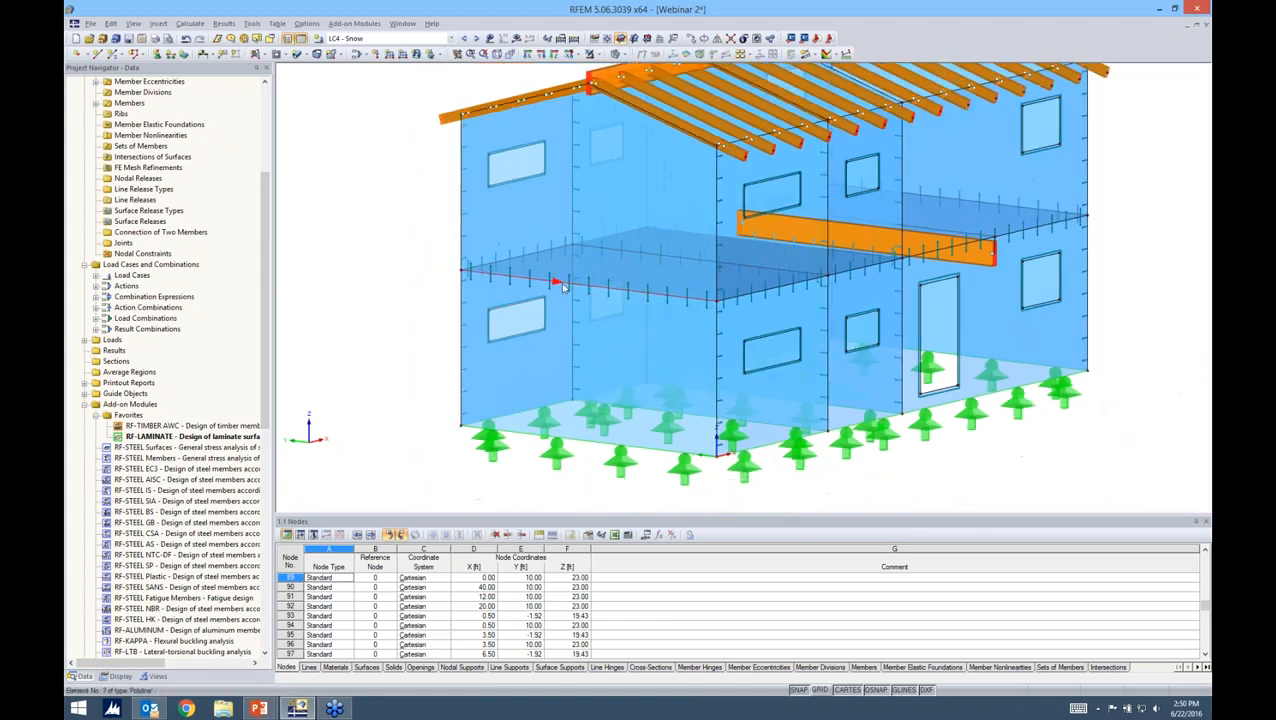
# Select the intermediate floor with its surfaces and display only the selected objects in visibility mode.
pyautogui.keyDown('ctrl'); pyautogui.moveTo(738, 434); pyautogui.dragTo(638, 344, button='middle'); pyautogui.keyUp('ctrl')
pyautogui.moveTo(551, 273); pyautogui.dragTo(974, 262)
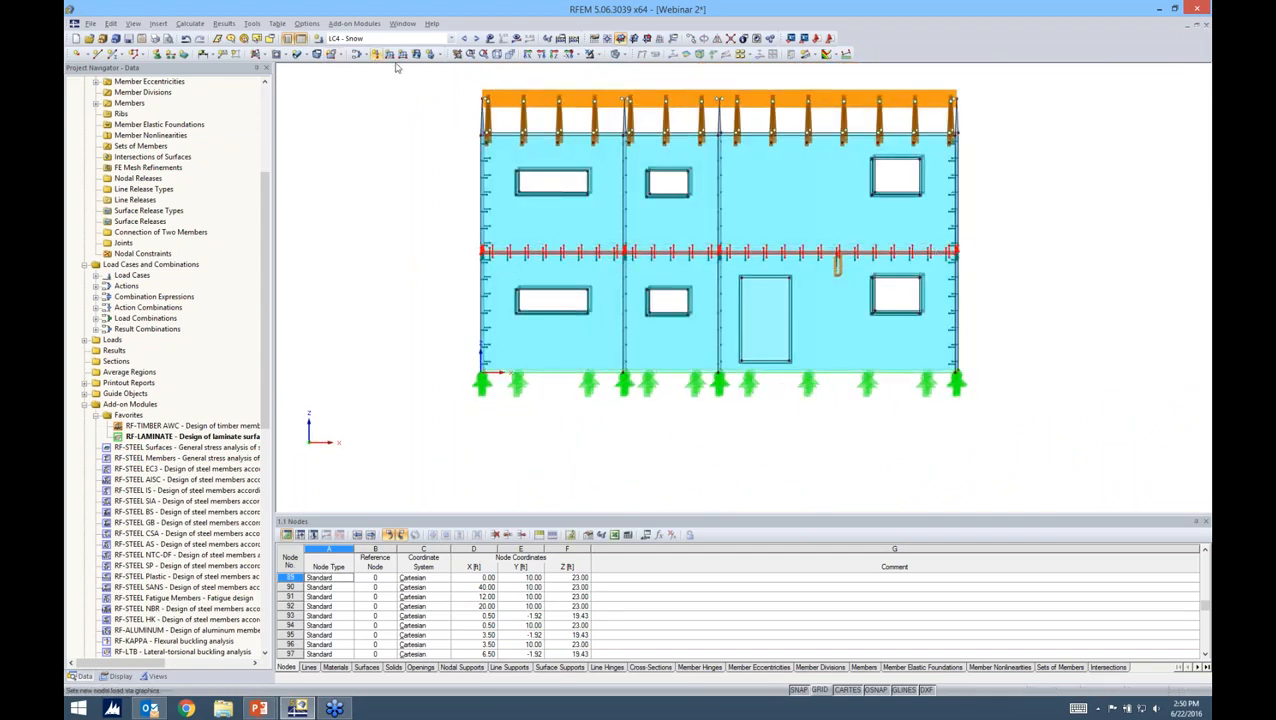
pyautogui.click(597, 55)
pyautogui.click(640, 74)
pyautogui.keyDown('ctrl'); pyautogui.moveTo(1071, 288); pyautogui.dragTo(1033, 303, button='middle'); pyautogui.keyUp('ctrl')
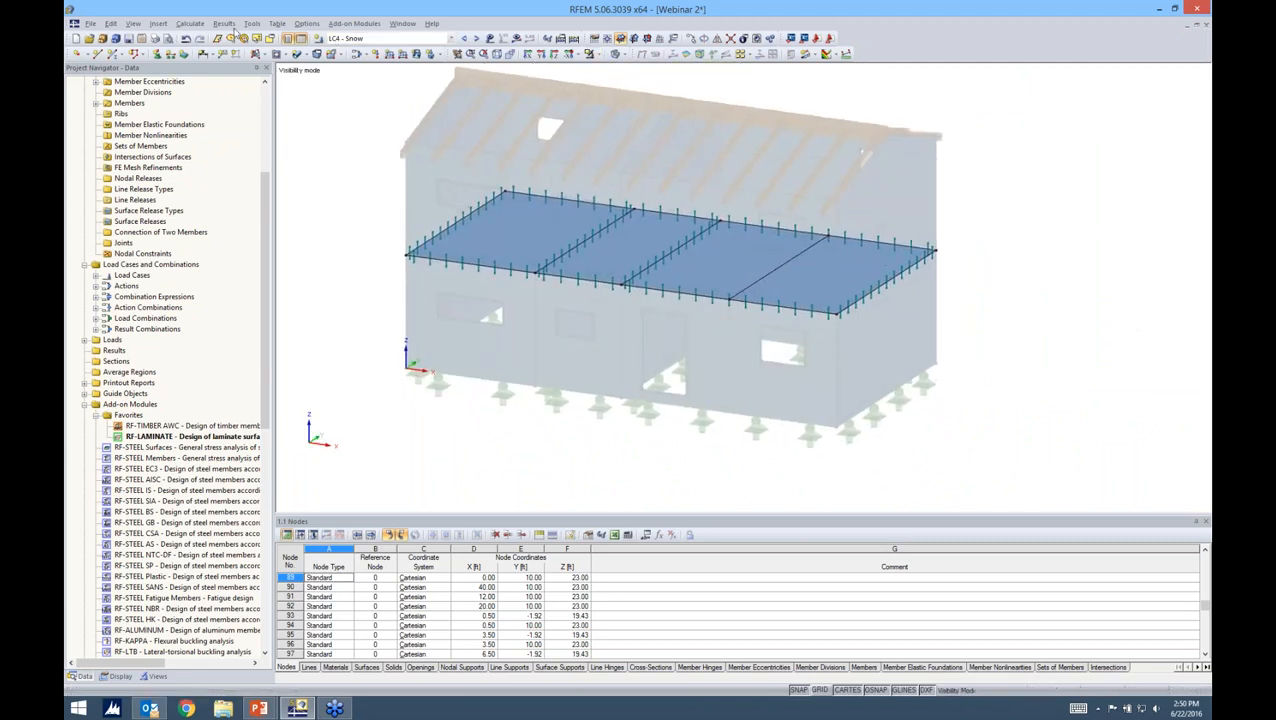
# Graphically assign line hinge 2 to line 22 between the two floor surfaces using surface and several-line selection, and finish the command.
pyautogui.click(158, 23)
pyautogui.moveTo(164, 38)
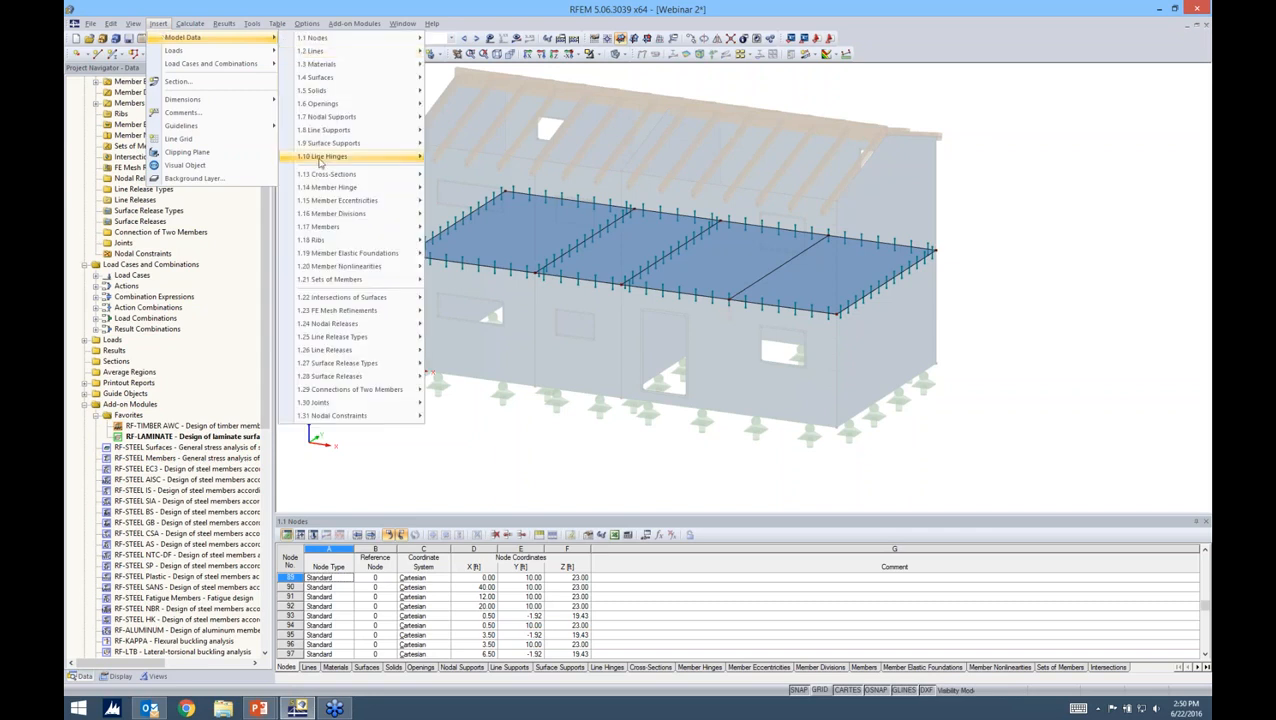
pyautogui.moveTo(317, 159)
pyautogui.click(495, 189)
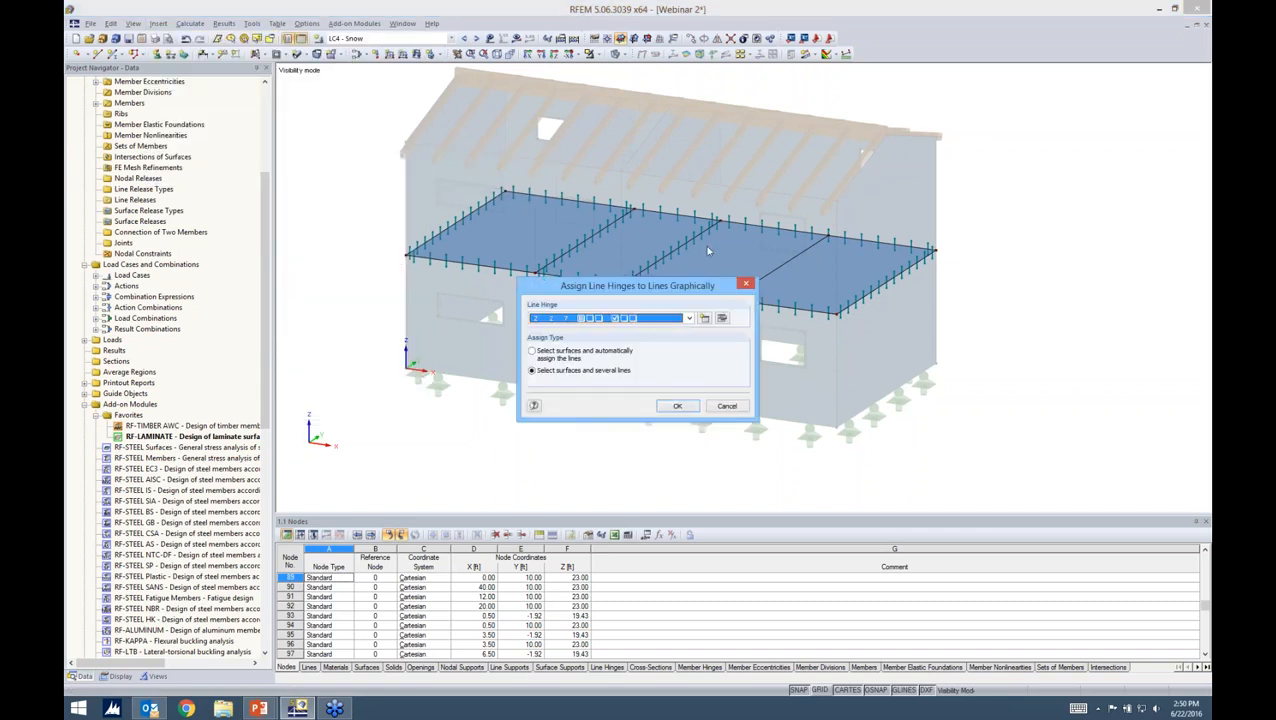
pyautogui.moveTo(686, 290); pyautogui.dragTo(982, 199)
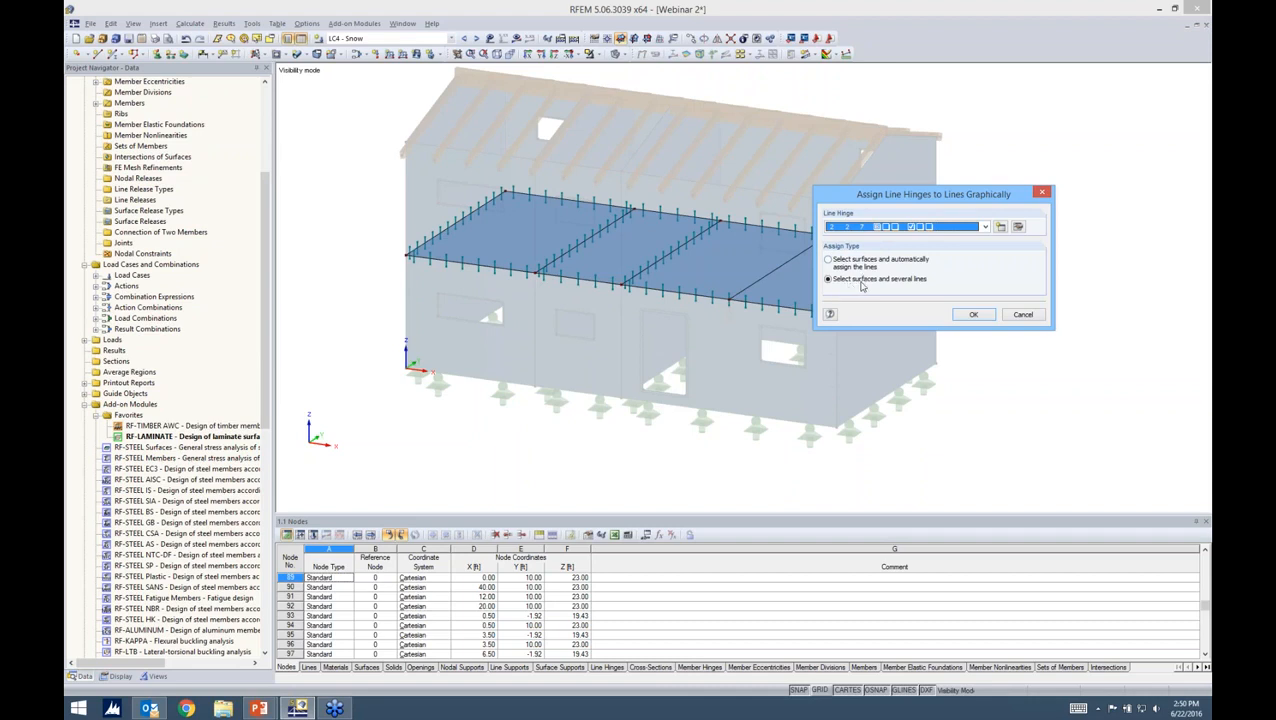
pyautogui.click(968, 315)
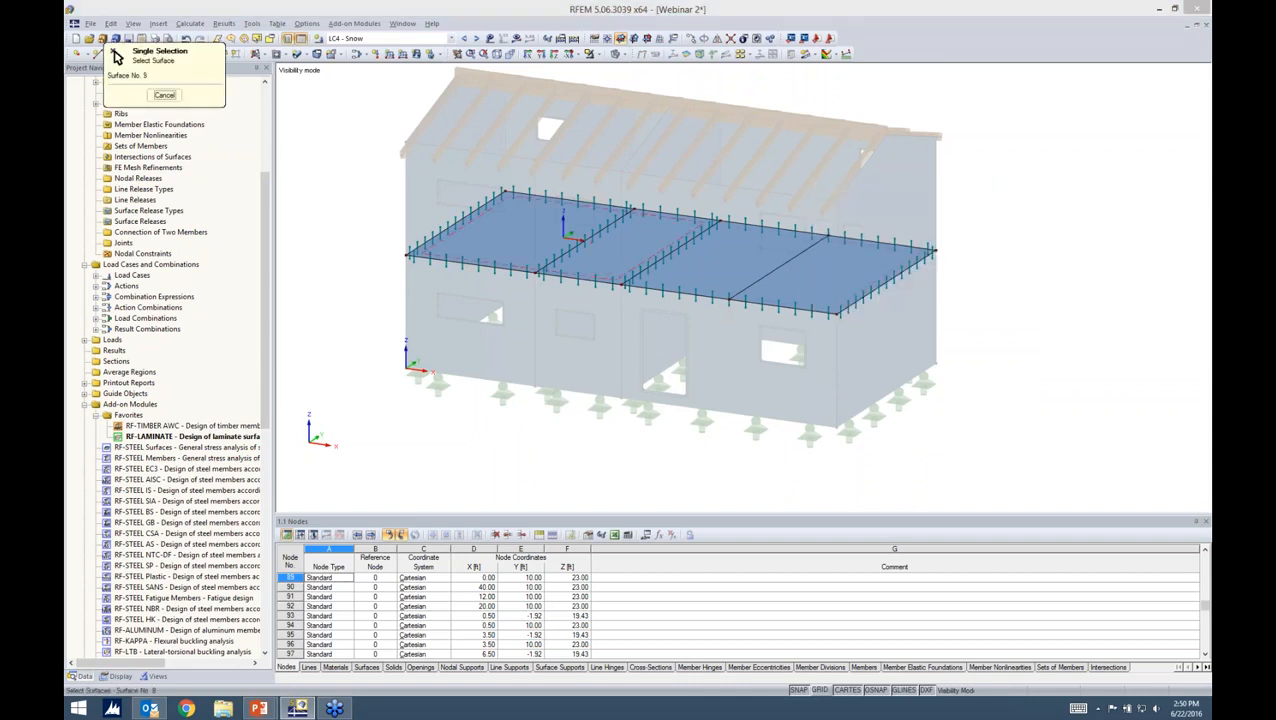
pyautogui.click(672, 252)
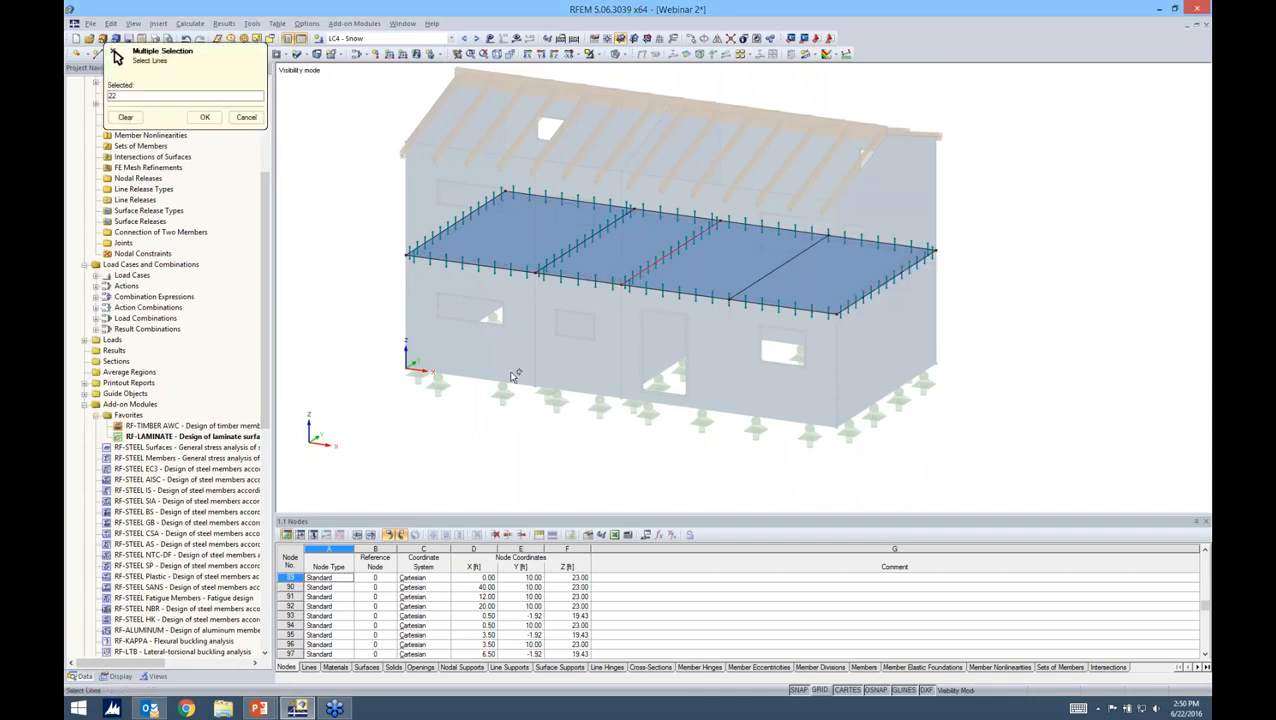
pyautogui.click(204, 117)
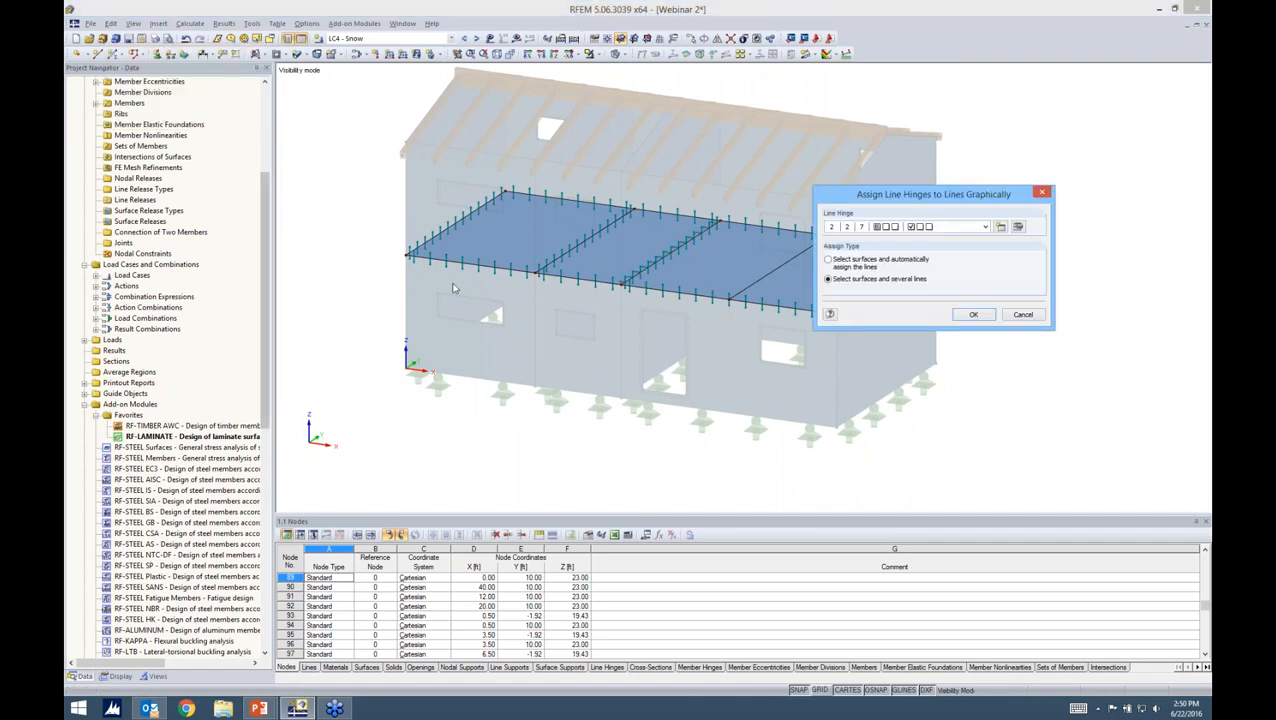
pyautogui.click(1020, 314)
# Inspect the hinge between the two floor surfaces, and cancel visibility mode to display the whole building.
pyautogui.scroll(5, 635, 287)
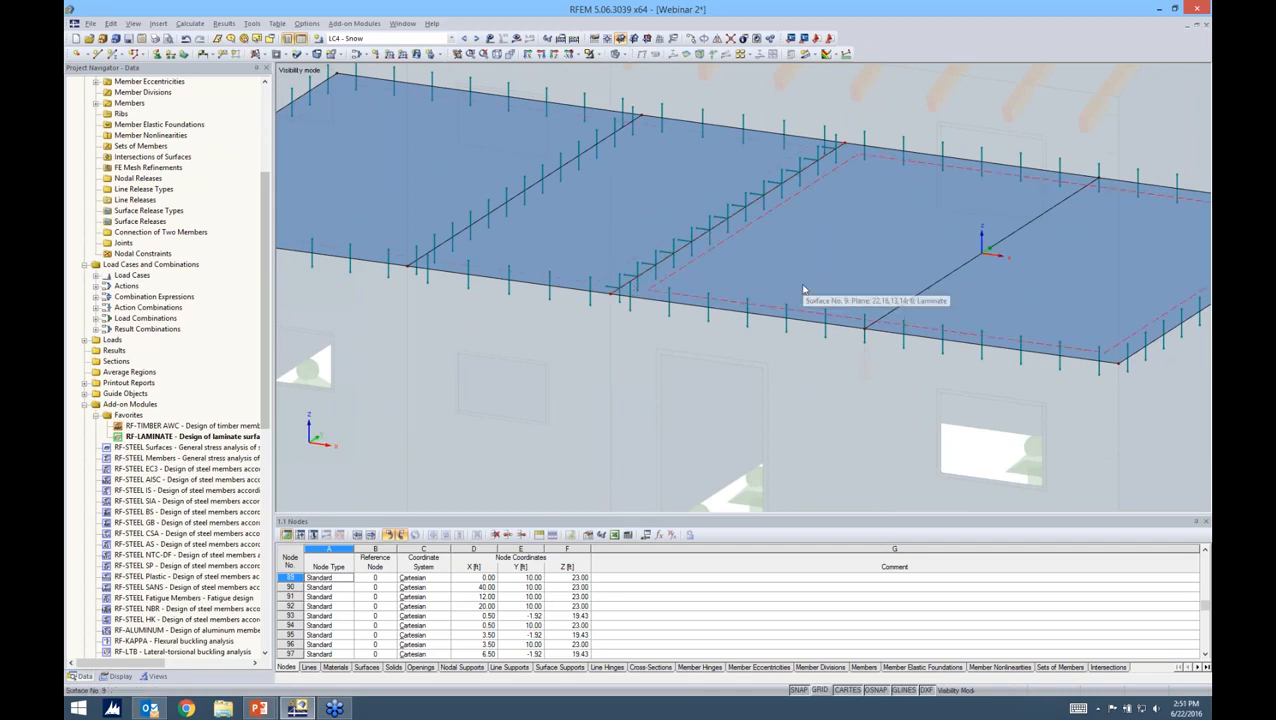
pyautogui.scroll(-5, 803, 289)
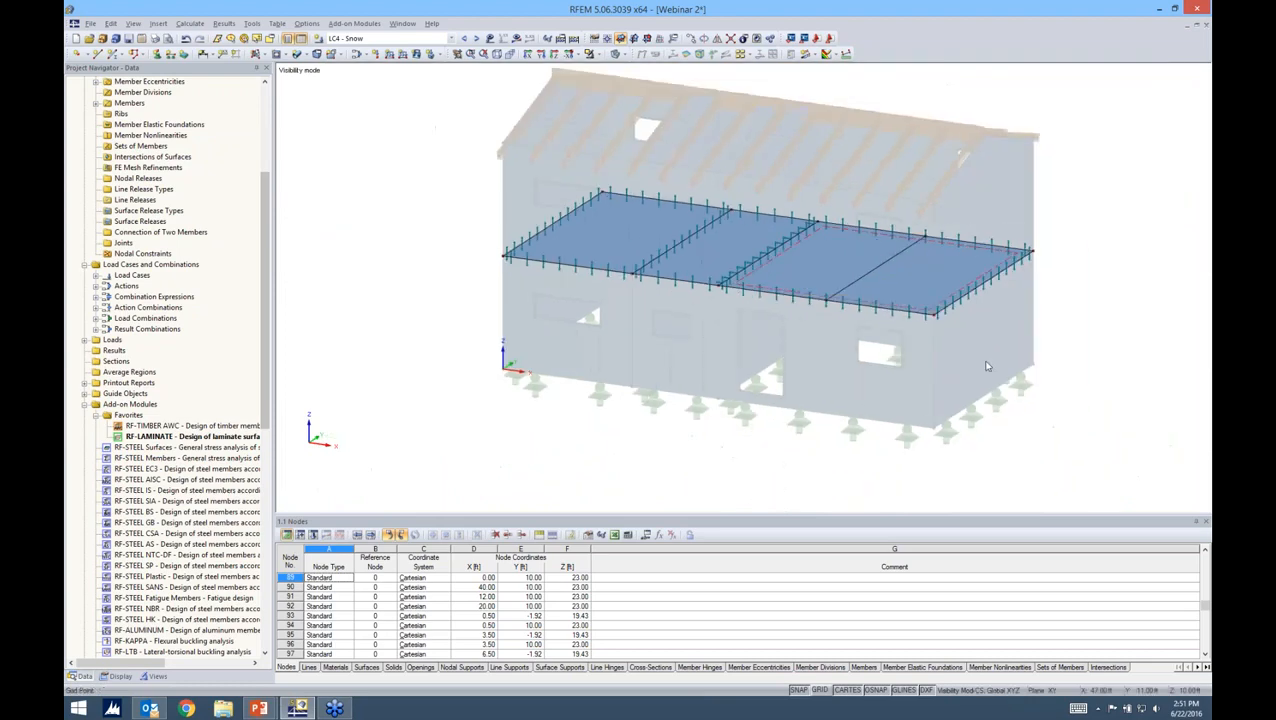
pyautogui.scroll(2, 1062, 330)
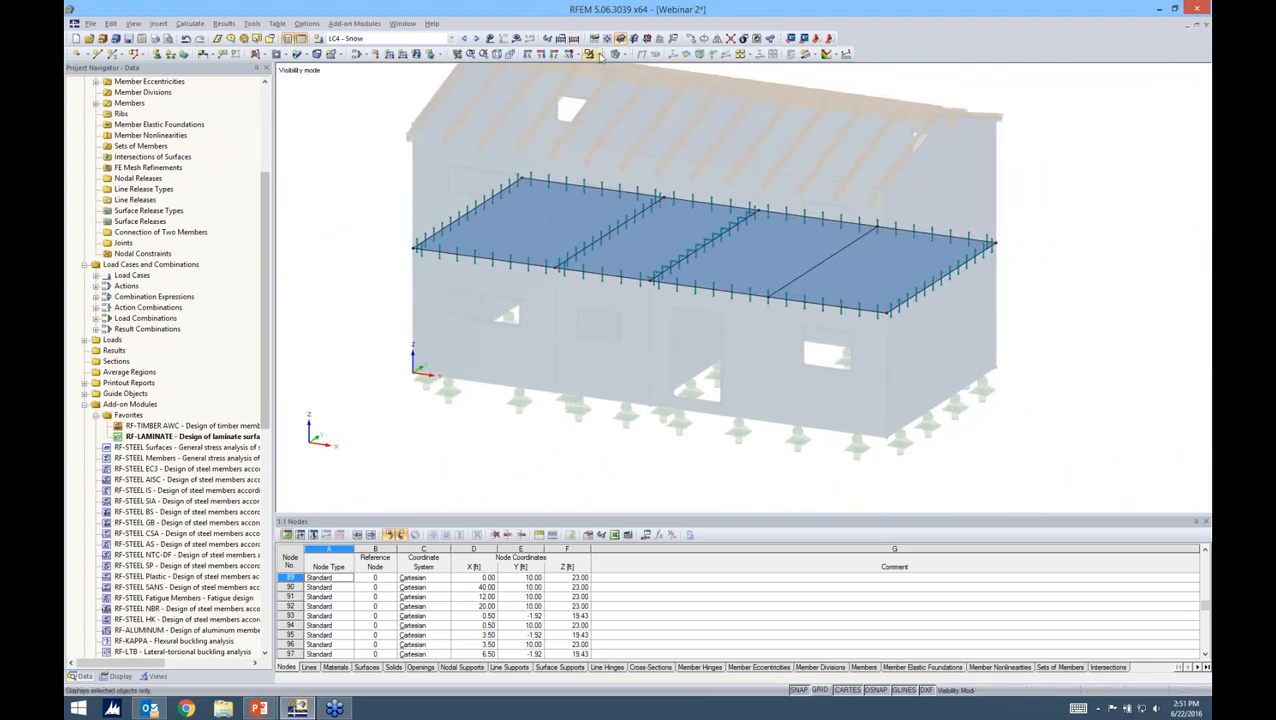
pyautogui.click(596, 54)
pyautogui.click(620, 157)
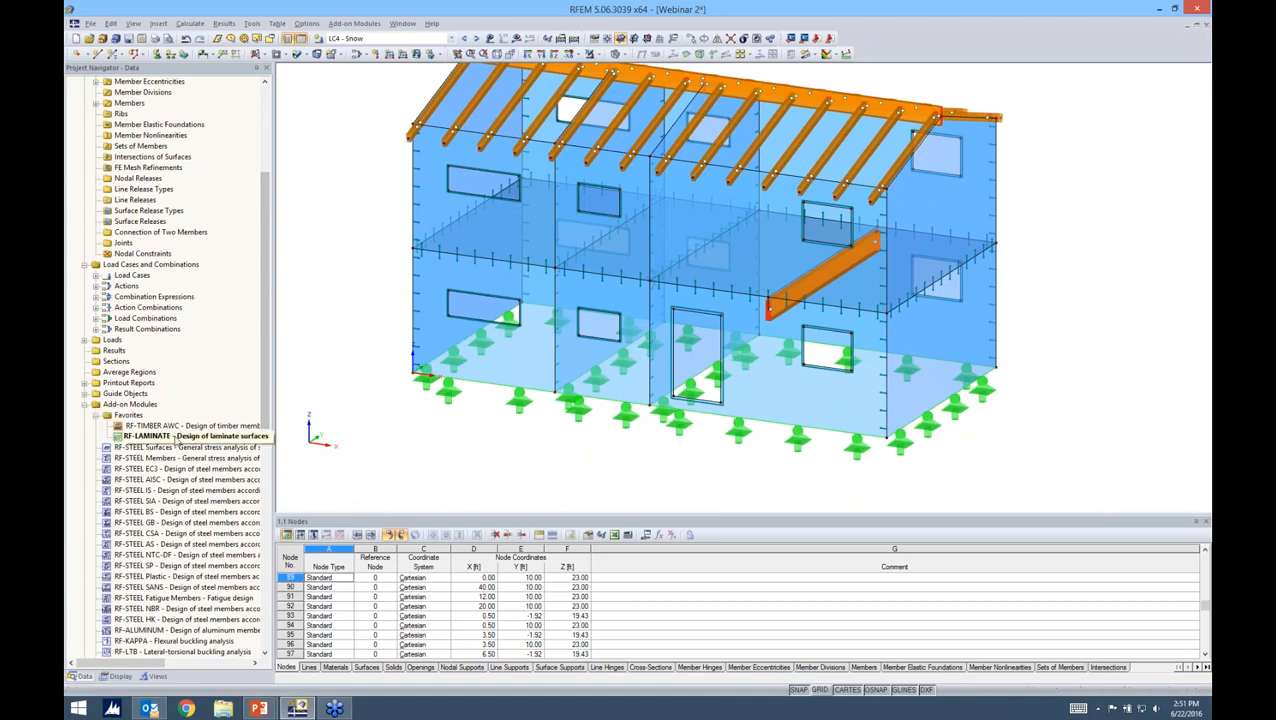
# Open RF-LAMINATE, review the material strengths, and set the load duration of the LC3 Wind load case to Ten minutes.
pyautogui.doubleClick(175, 438)
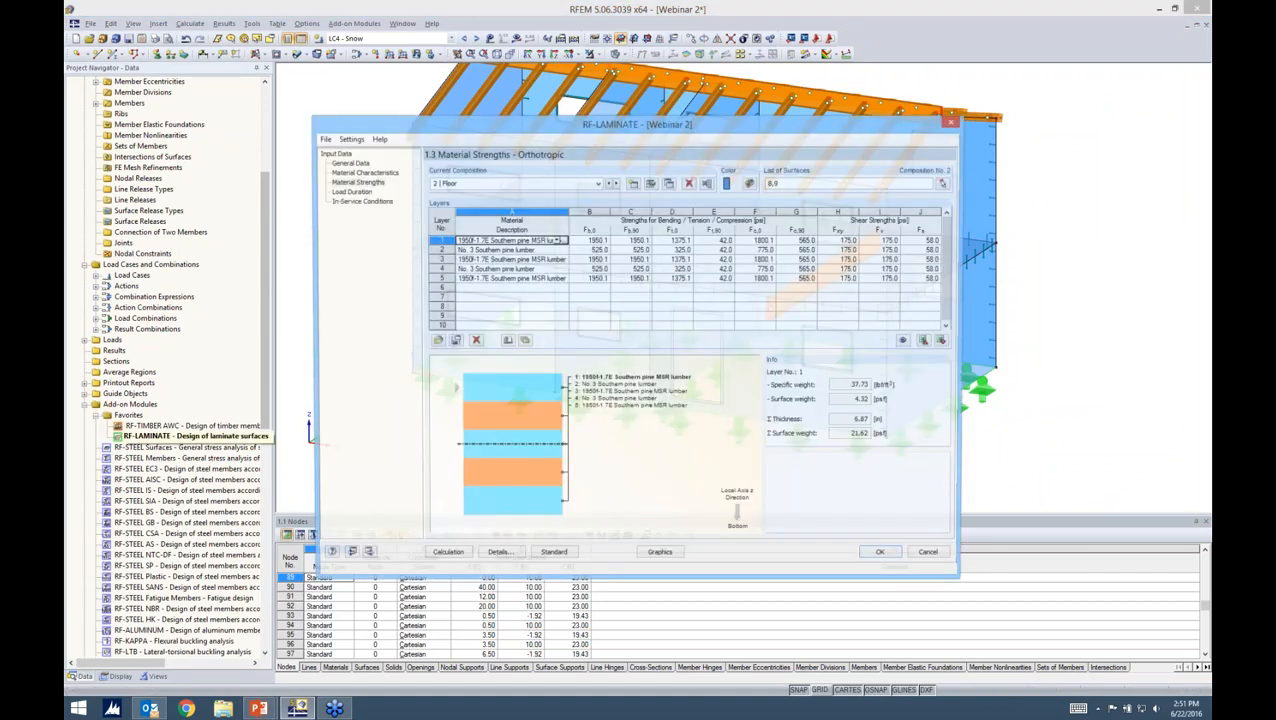
pyautogui.click(362, 183)
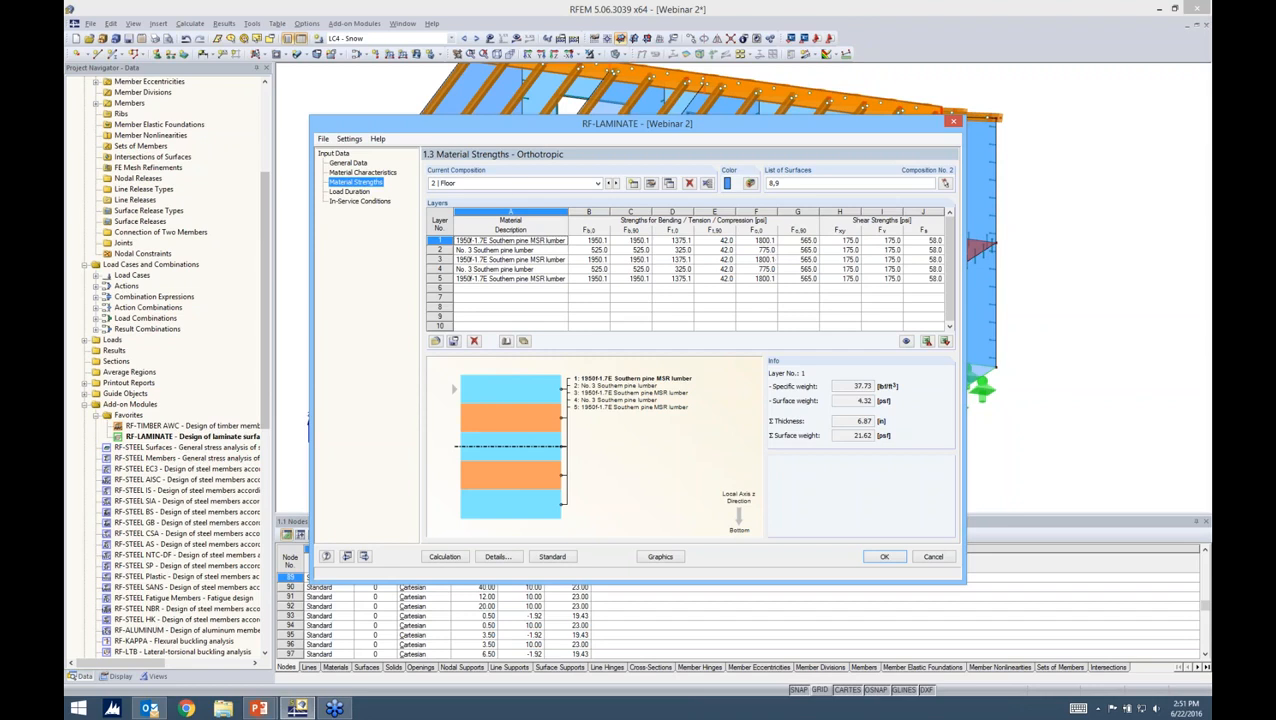
pyautogui.click(360, 191)
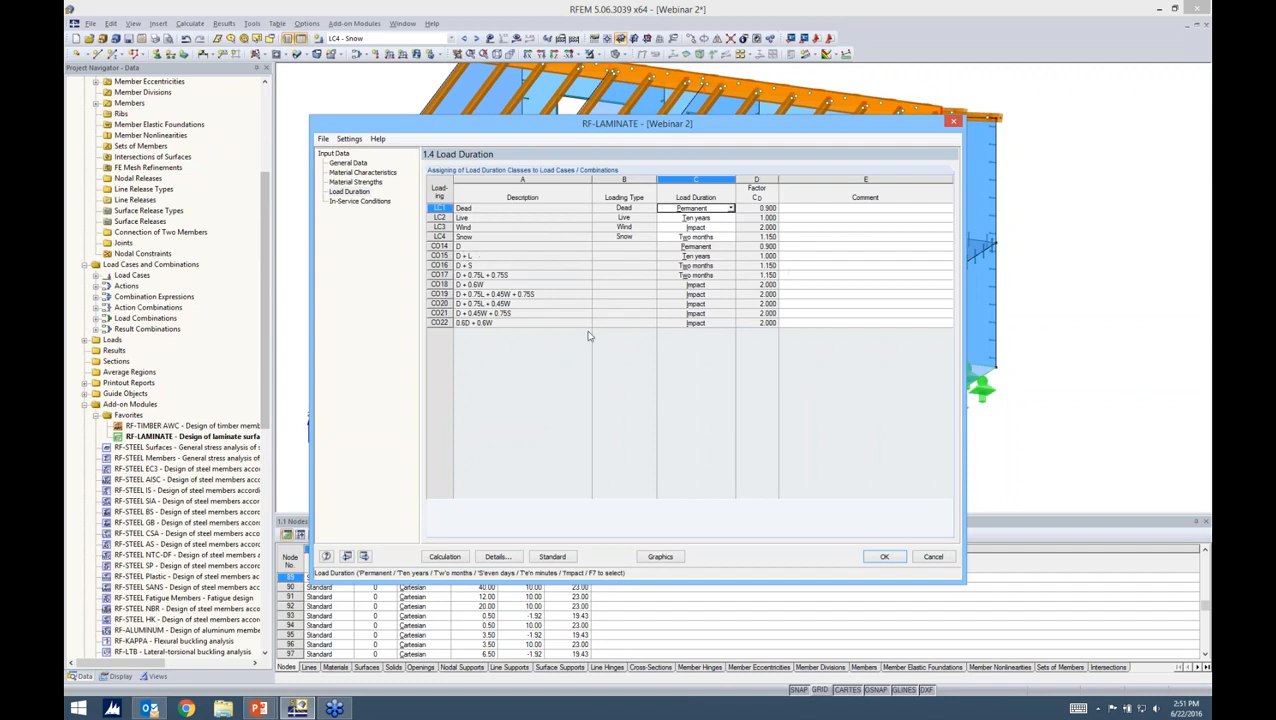
pyautogui.click(704, 227)
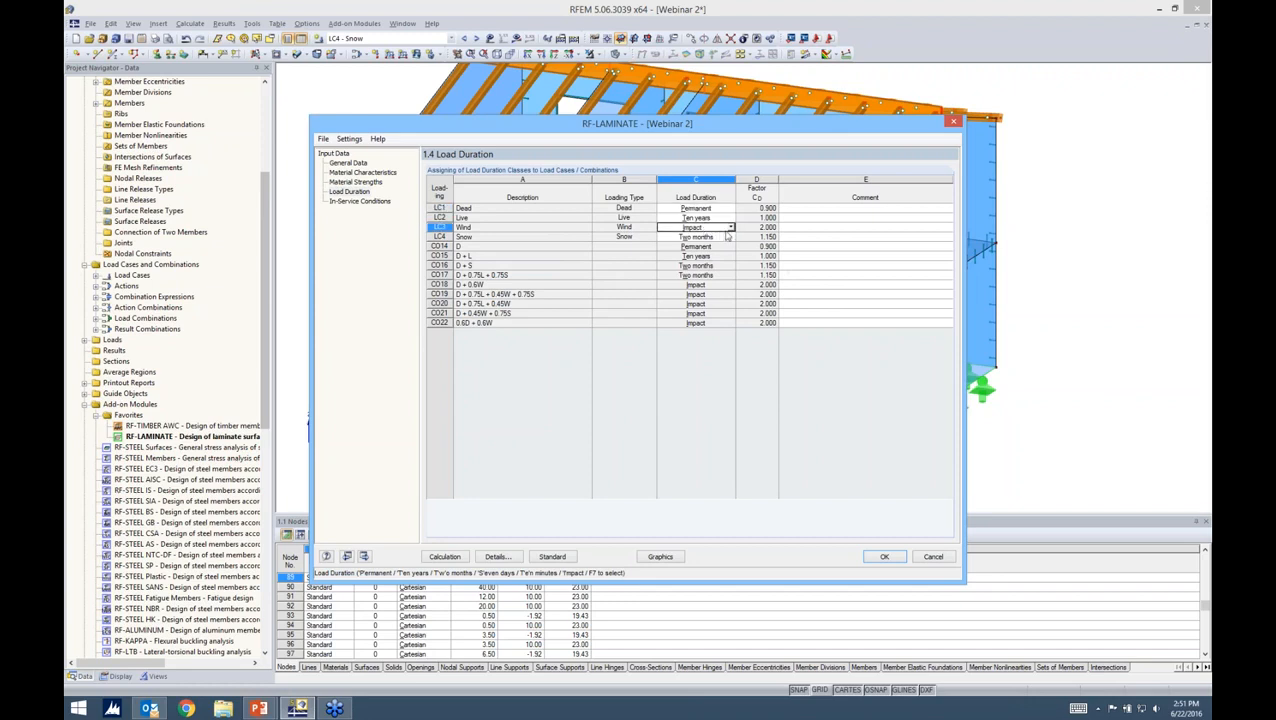
pyautogui.click(731, 228)
pyautogui.click(690, 279)
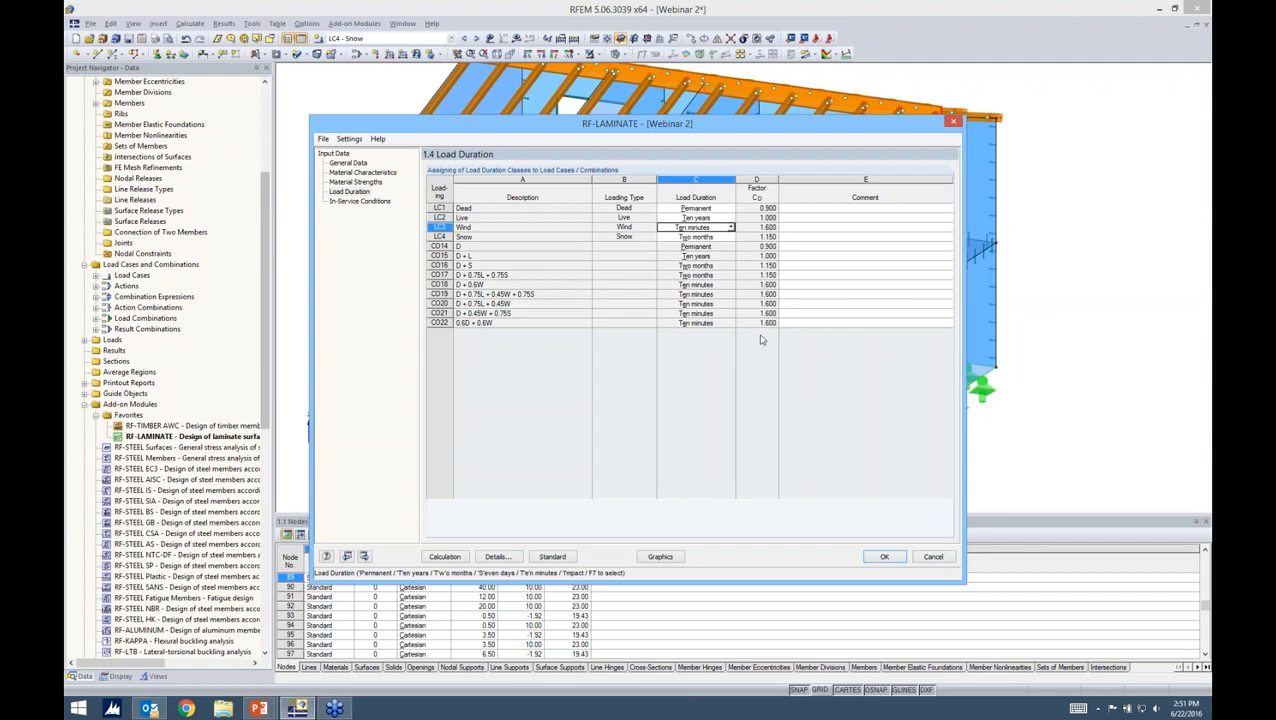
# Review the in-service conditions and check the moisture service options available for surface 2.
pyautogui.click(378, 203)
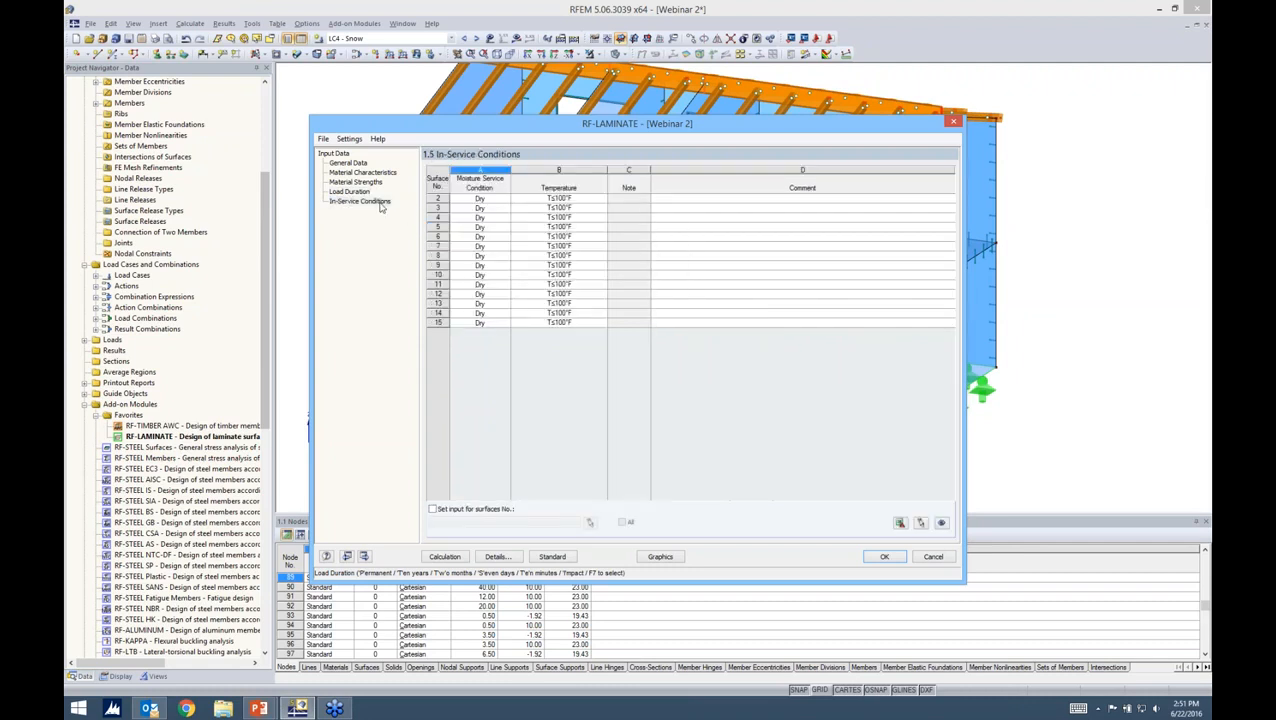
pyautogui.click(481, 201)
pyautogui.click(506, 200)
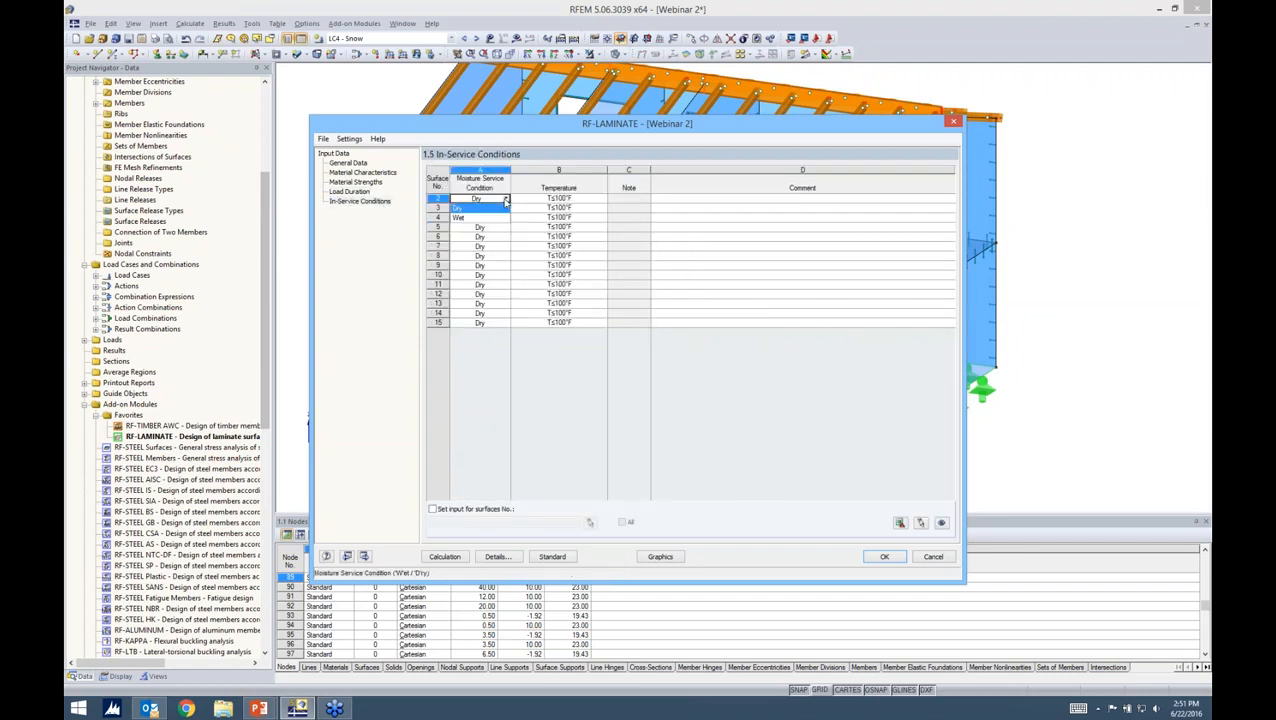
pyautogui.click(506, 203)
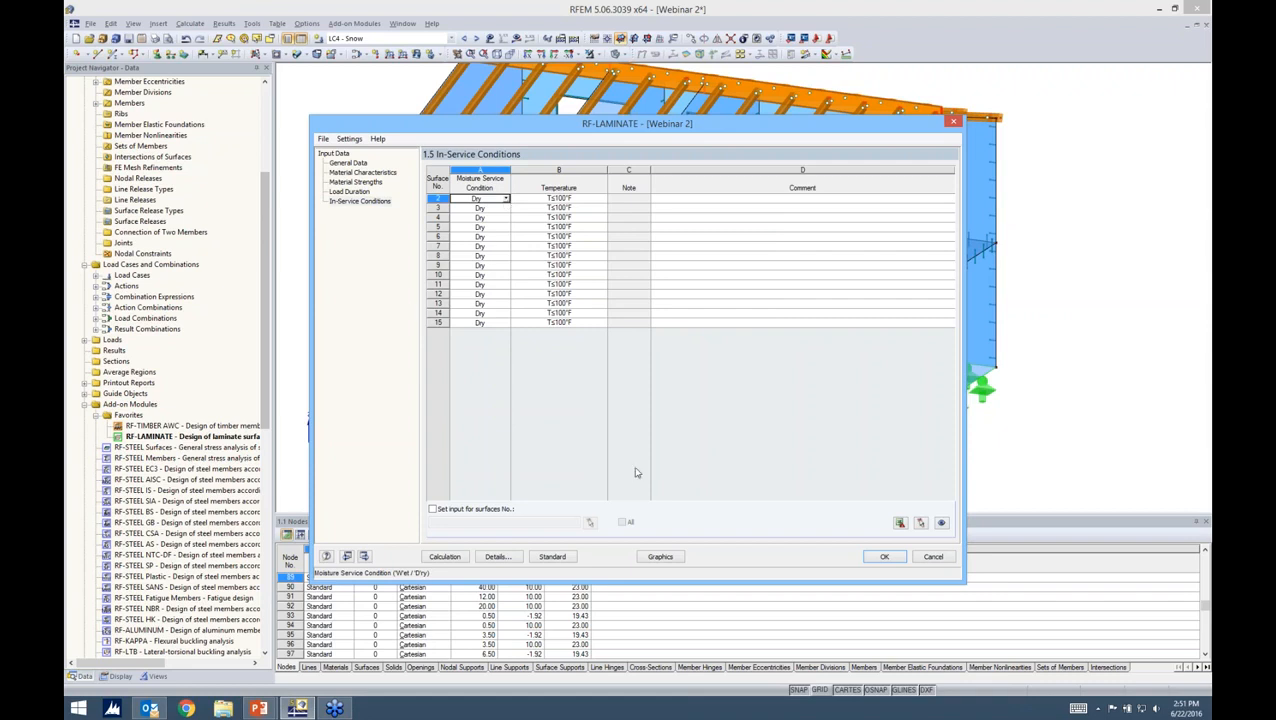
# Review the load duration, temperature and wet service factors of the ANSI/AWC NDS-2015/ASD standard, and accept the RF-LAMINATE input.
pyautogui.click(553, 557)
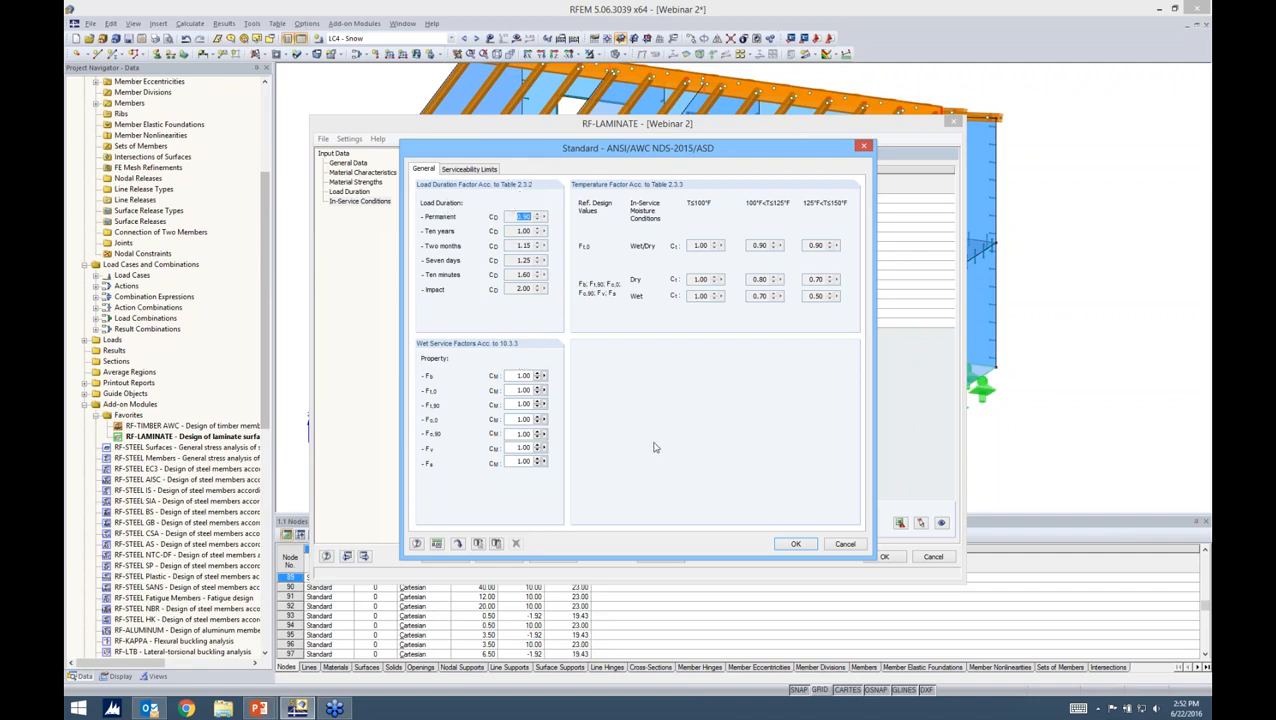
pyautogui.click(776, 550)
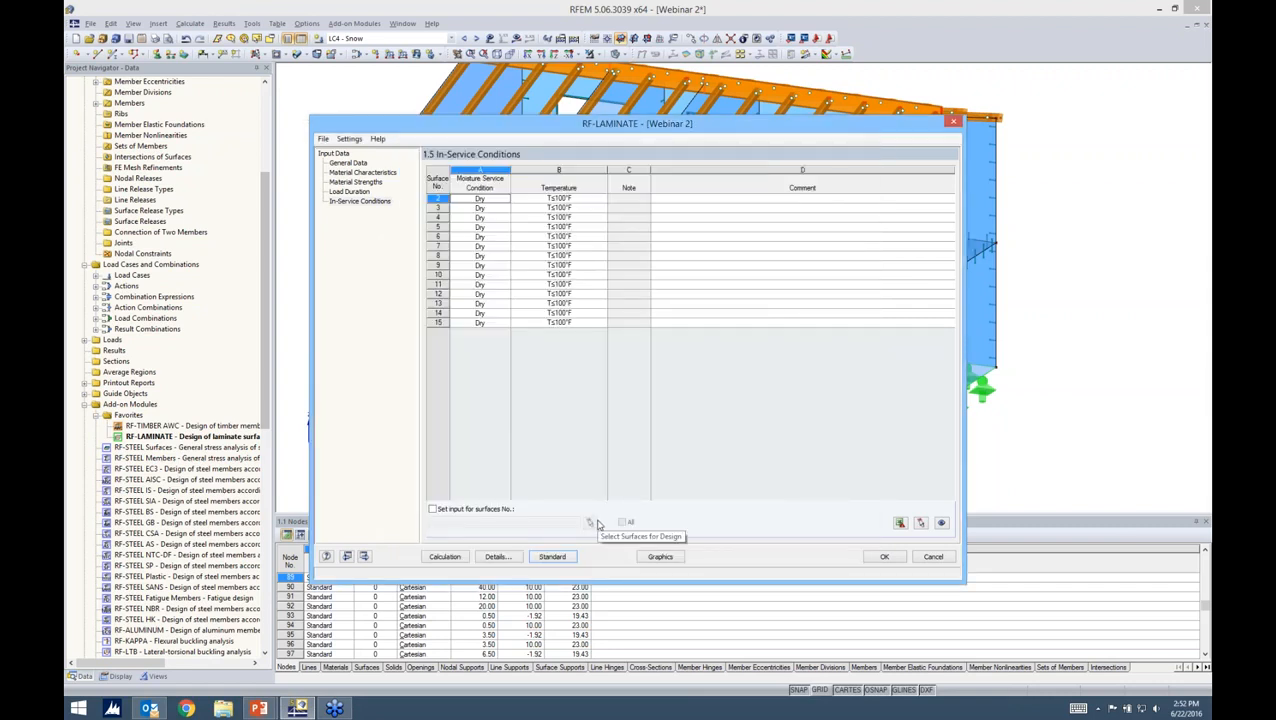
pyautogui.click(873, 559)
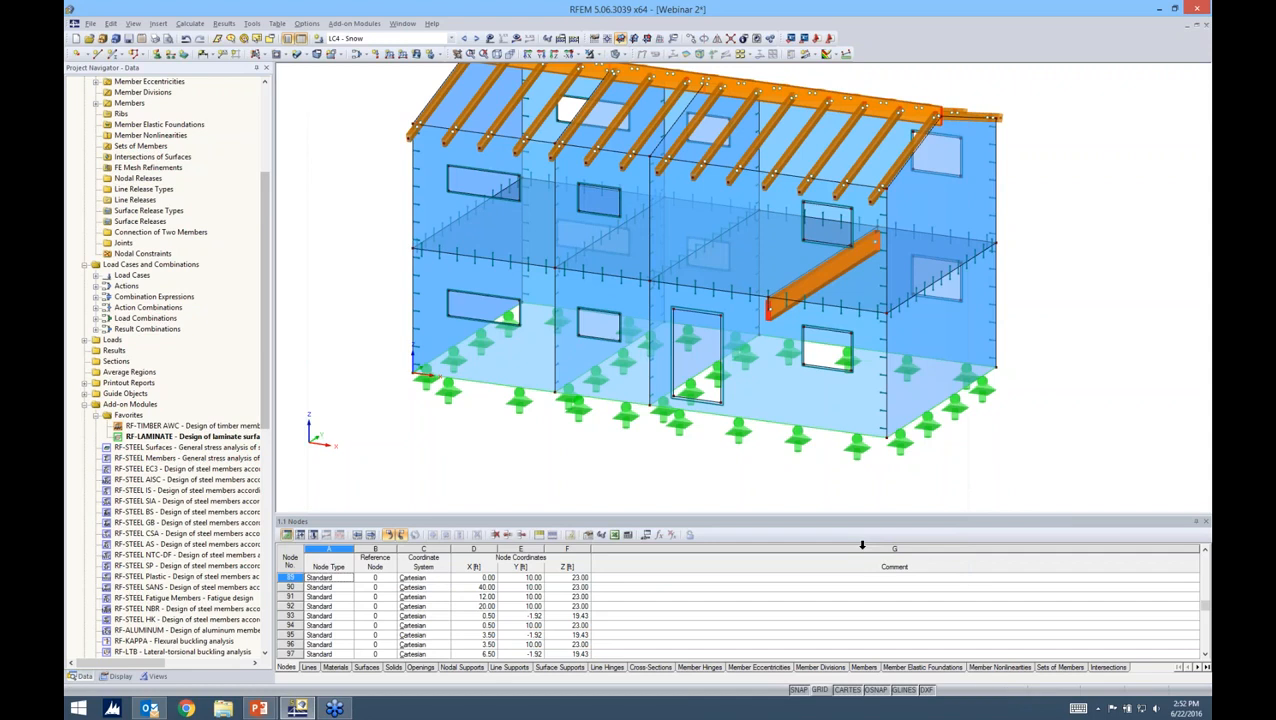
# Switch to the Webinar 1 model and view its RF-LAMINATE stress results.
pyautogui.scroll(1, 273, 208)
pyautogui.scroll(5, 273, 208)
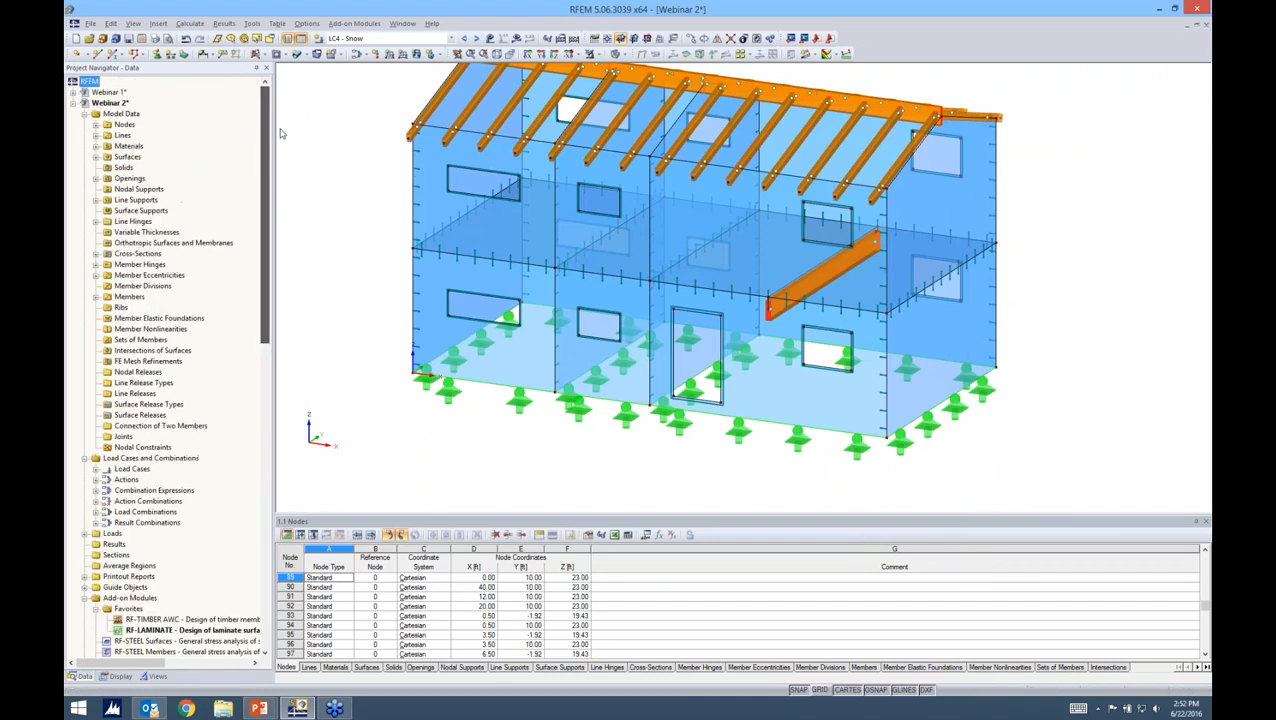
pyautogui.click(73, 104)
pyautogui.doubleClick(106, 93)
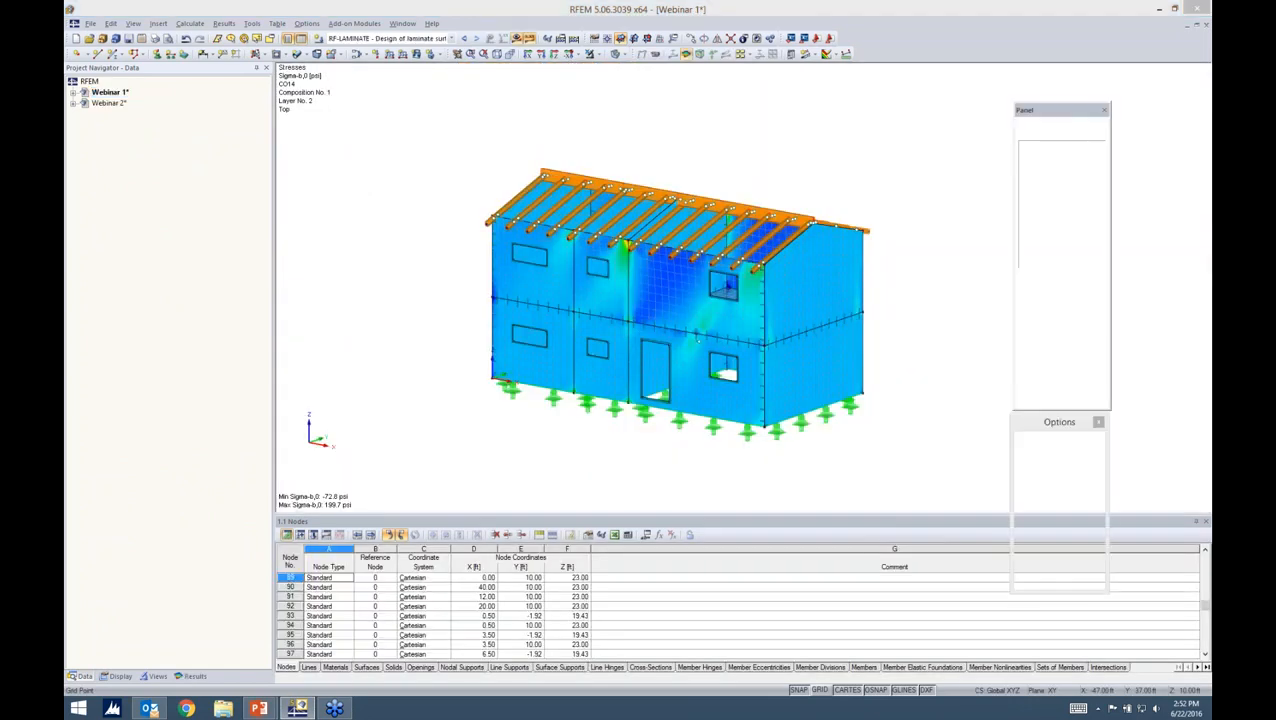
pyautogui.keyDown('ctrl'); pyautogui.moveTo(889, 371); pyautogui.dragTo(914, 348, button='middle'); pyautogui.keyUp('ctrl')
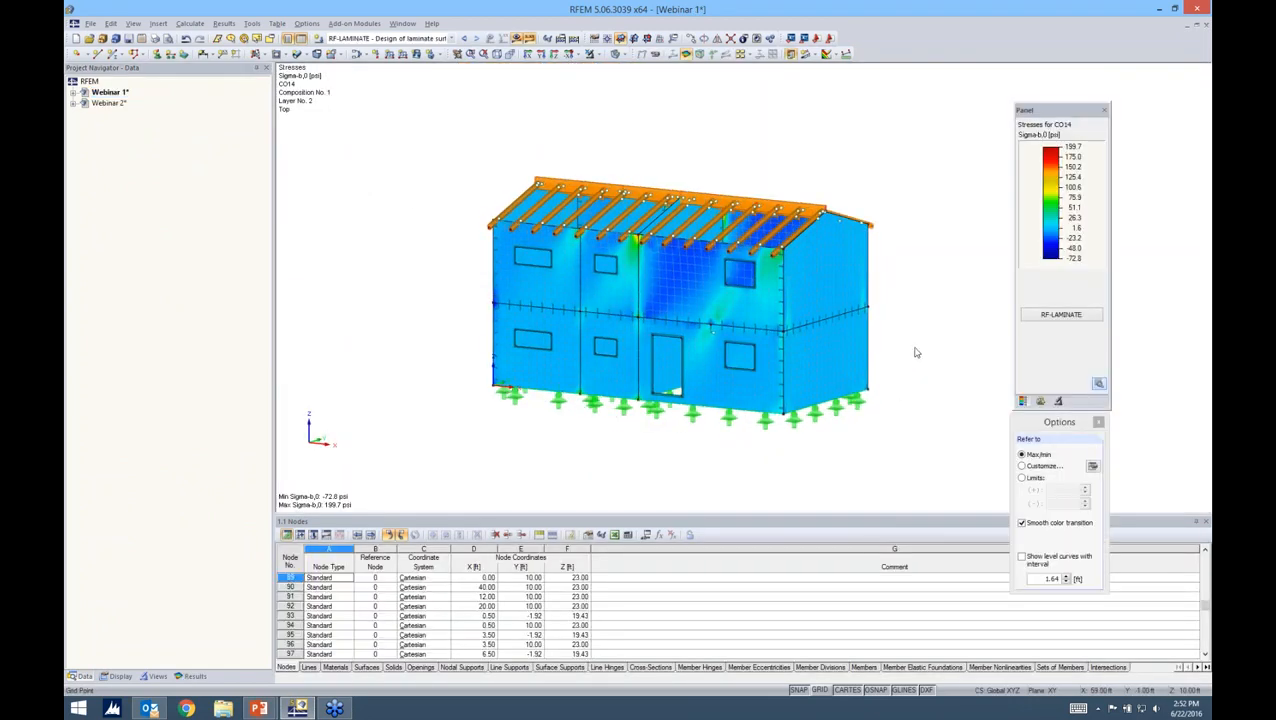
# Delete the RF-TIMBER AWC add-on module data from the Webinar 1 model.
pyautogui.click(73, 92)
pyautogui.rightClick(187, 597)
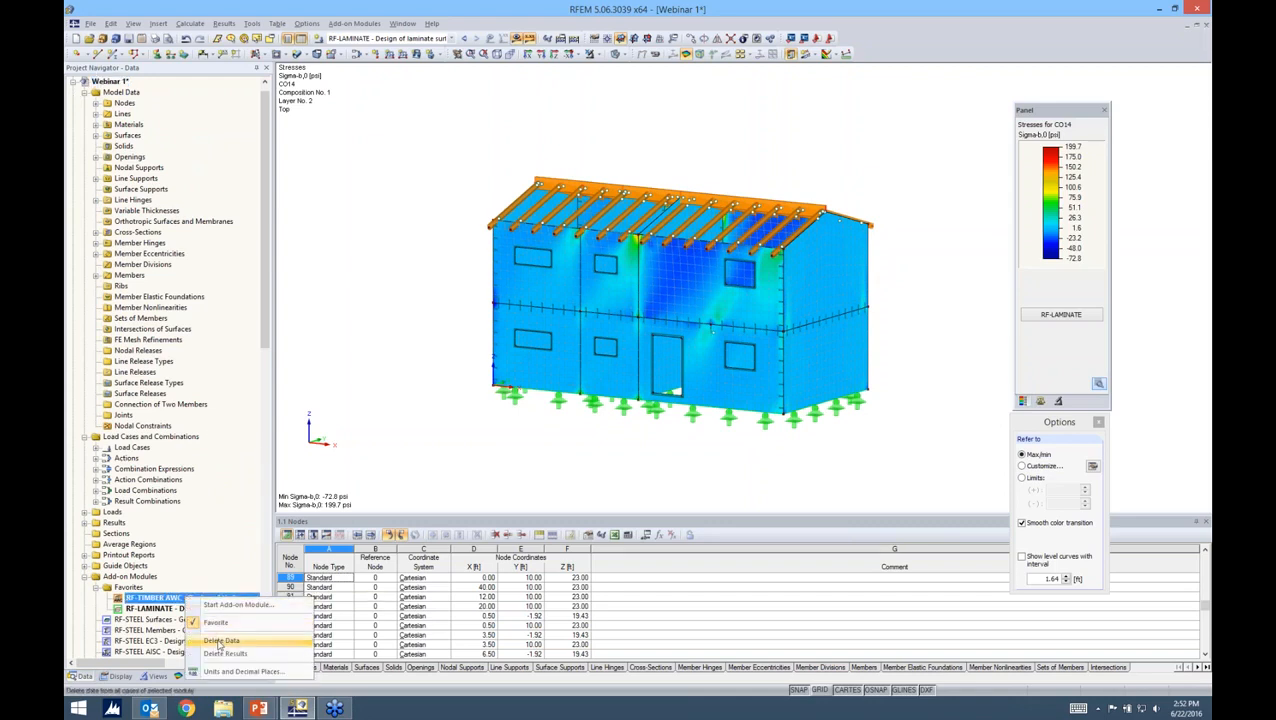
pyautogui.click(222, 641)
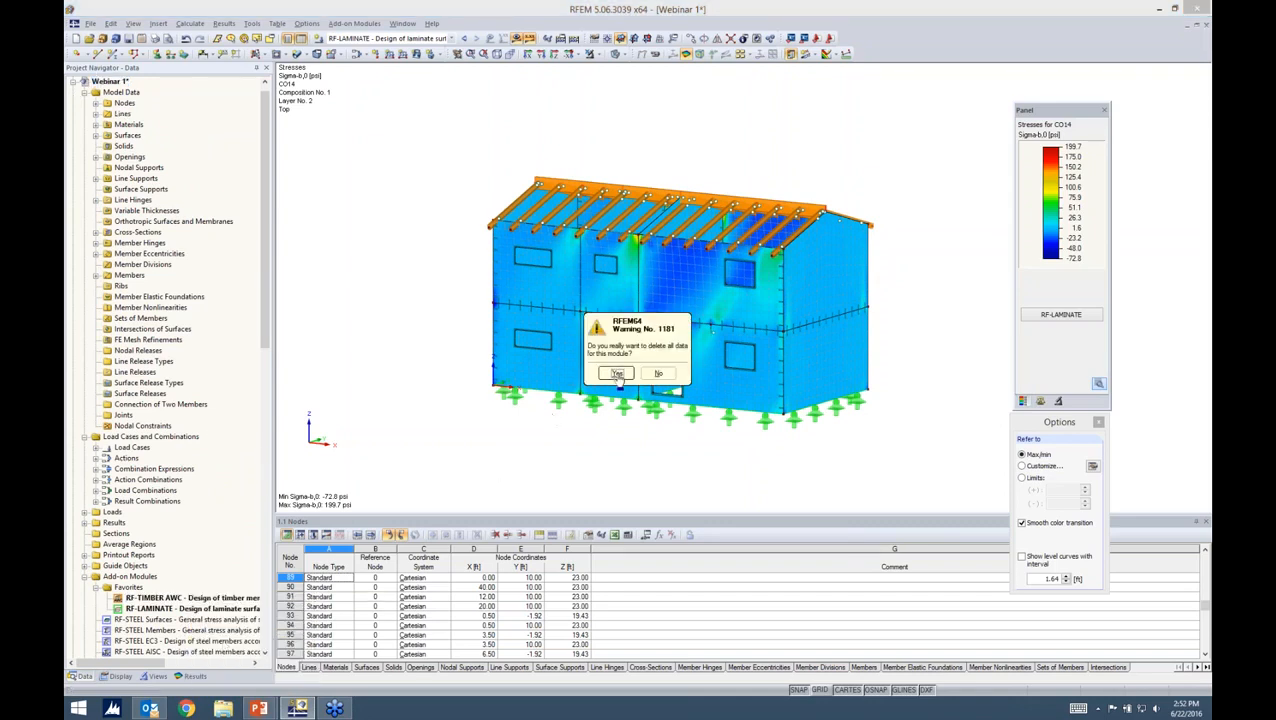
pyautogui.click(608, 392)
# Open the RF-LAMINATE results by loading and examine the stress diagram for surface 13, point 60, layer 1 under CO14.
pyautogui.click(182, 609)
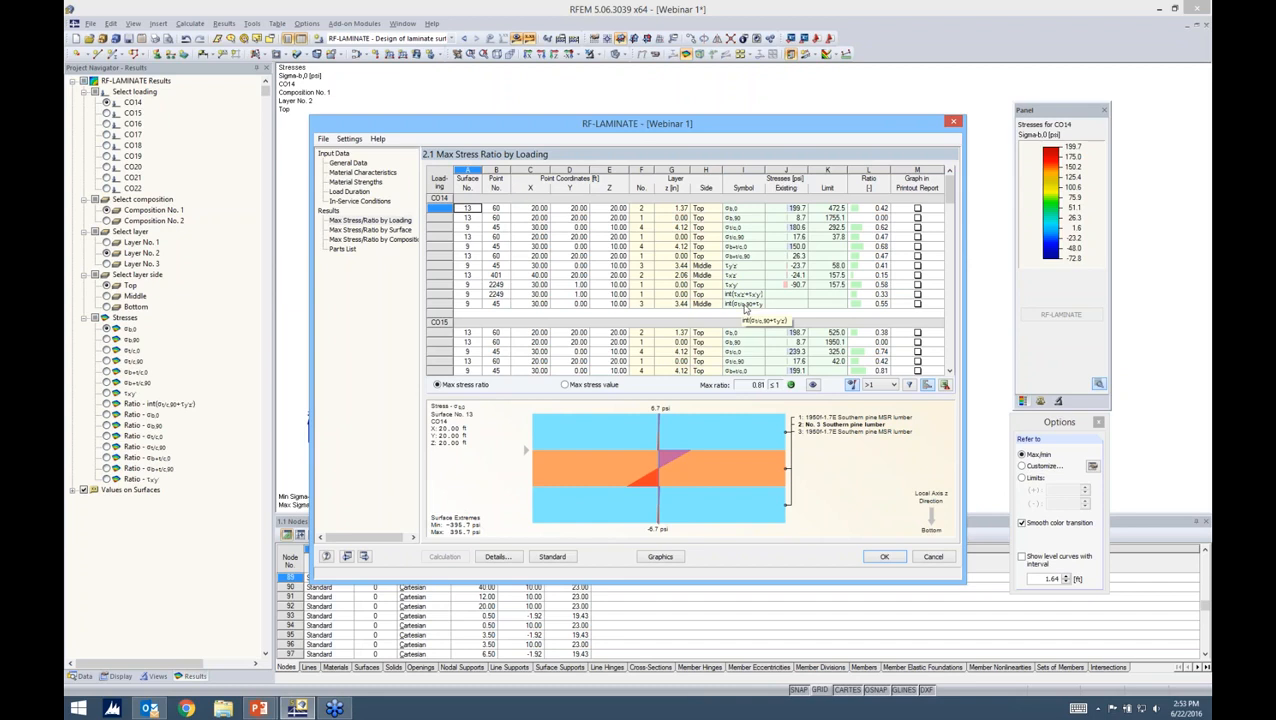
pyautogui.click(642, 237)
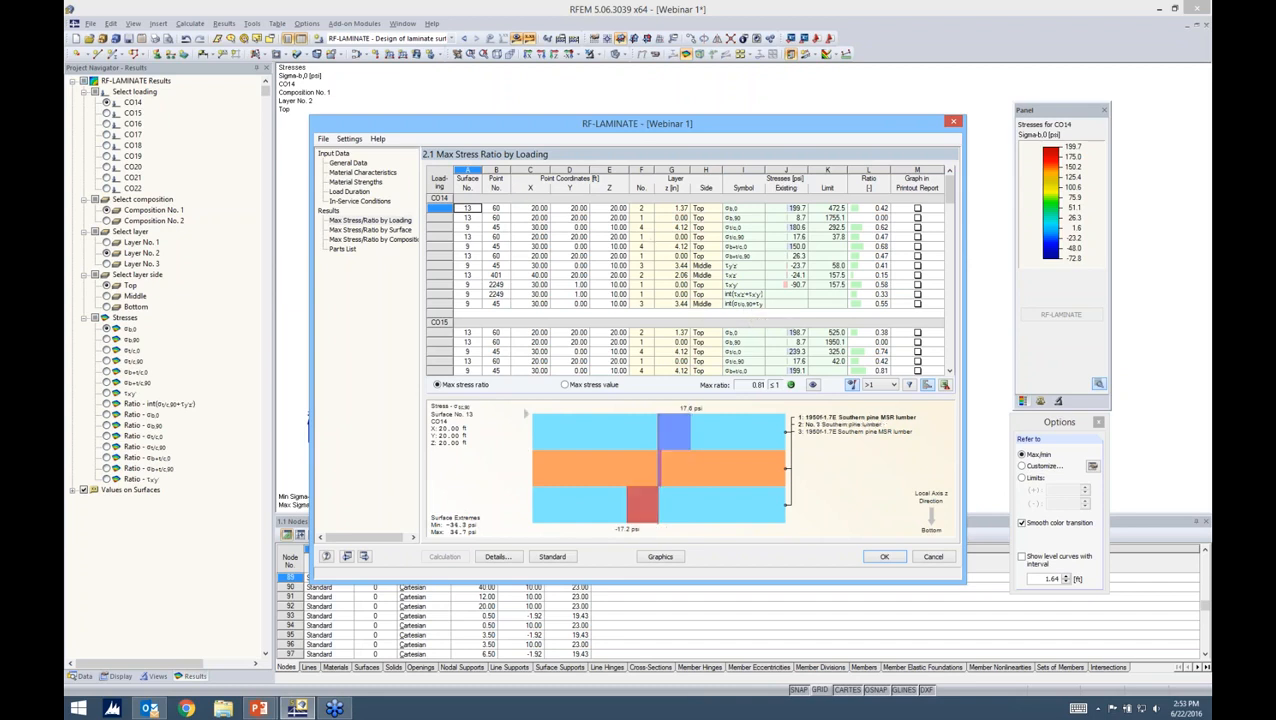
# Examine the CO14 stress diagrams for surface 9 at points 45 and 2249, filter the results by Max, and restore the >1 filter.
pyautogui.click(643, 247)
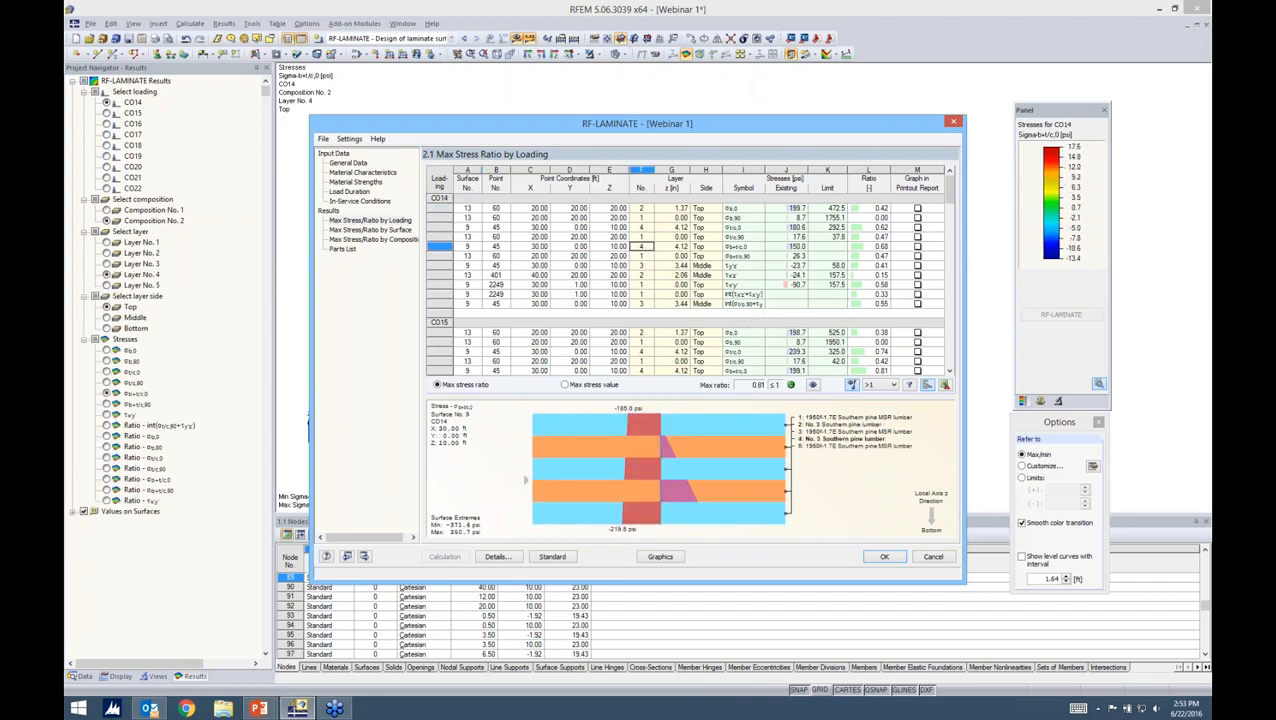
pyautogui.click(570, 294)
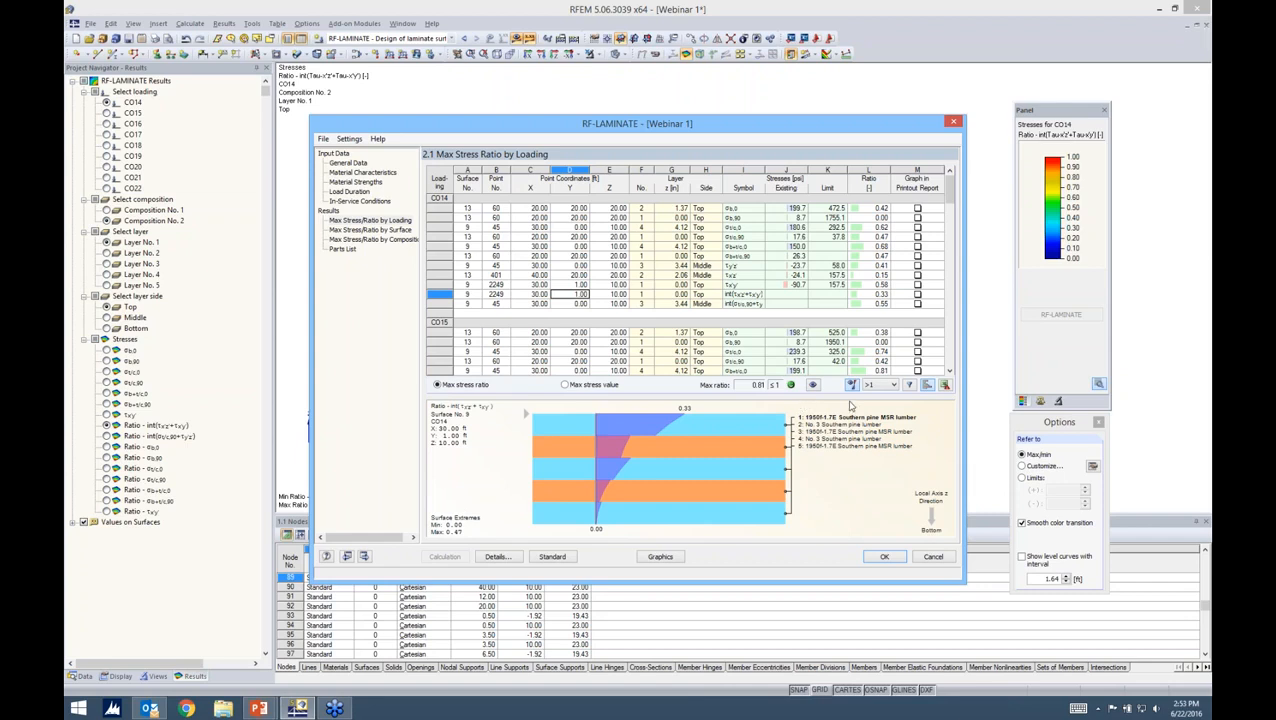
pyautogui.click(890, 387)
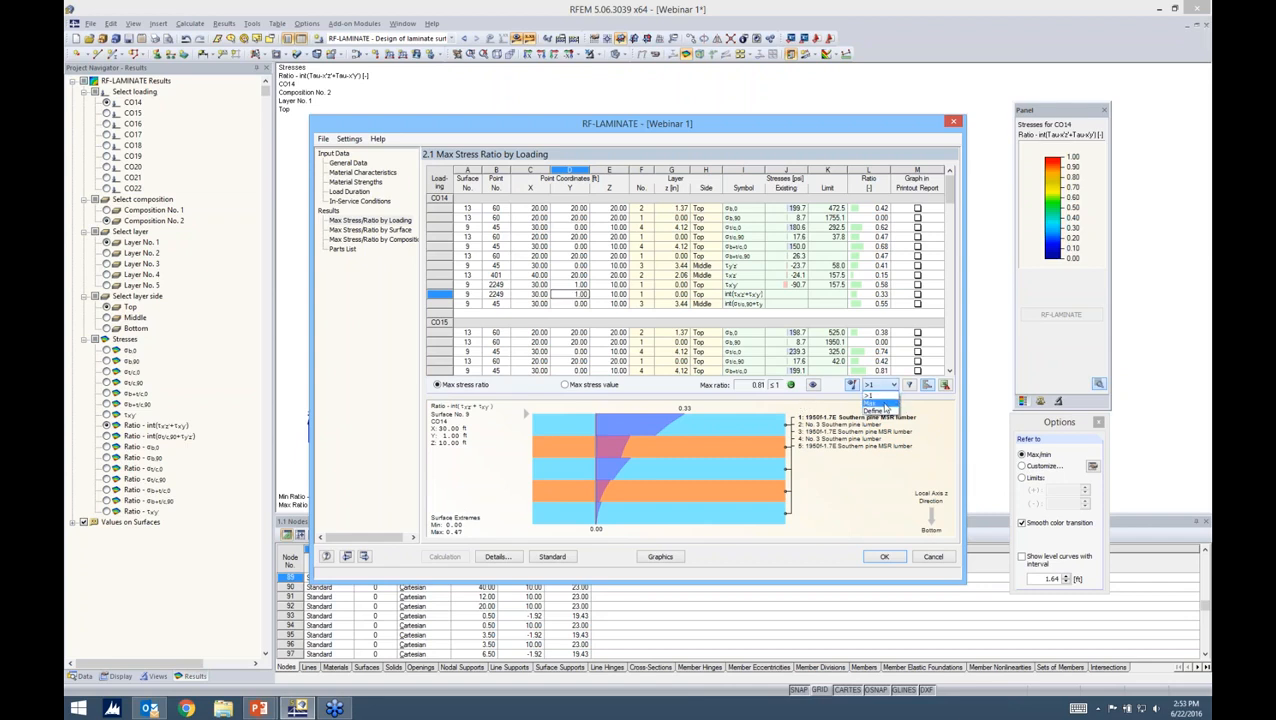
pyautogui.click(880, 403)
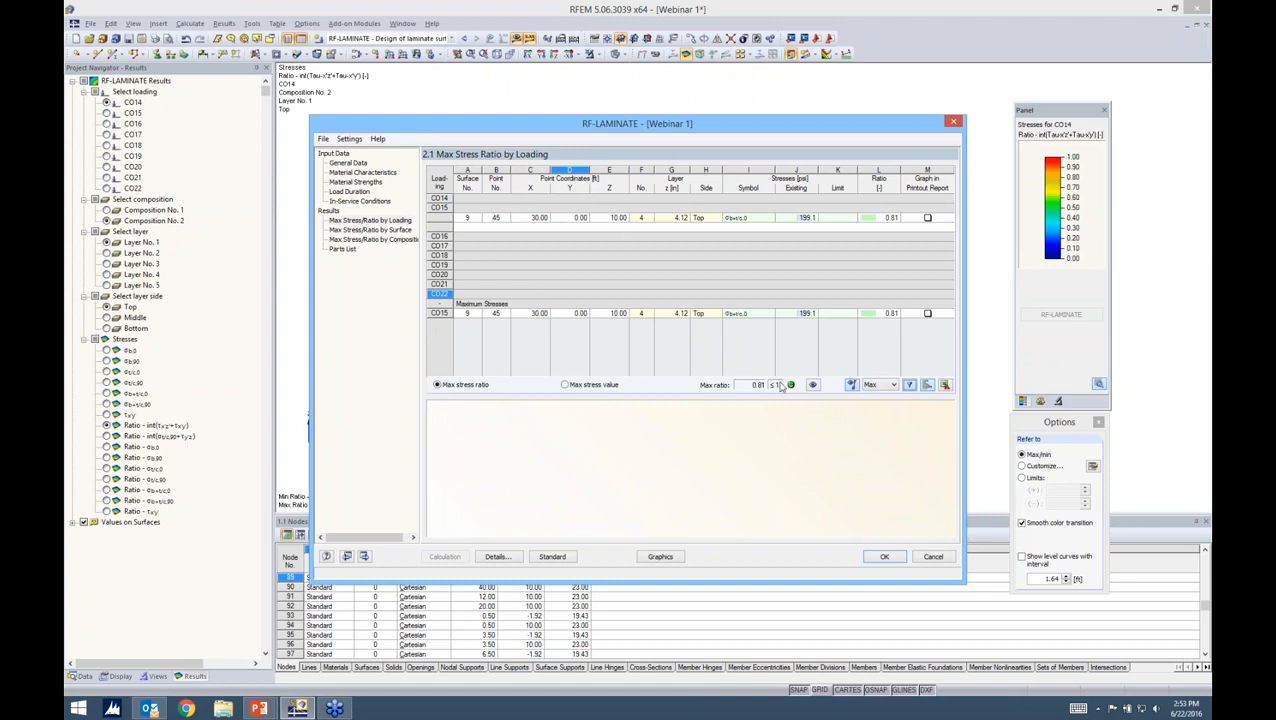
pyautogui.click(893, 385)
pyautogui.click(875, 404)
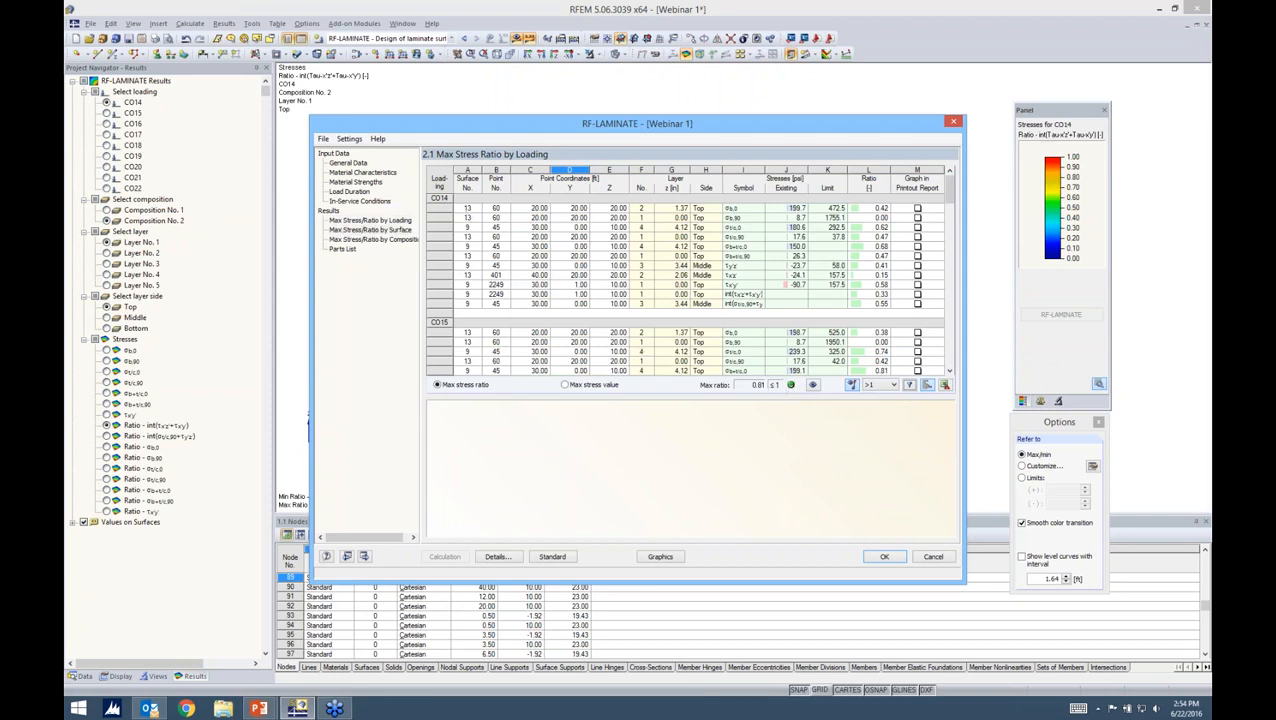
# Review the maximum stress ratios by surface and by composition, and the parts list.
pyautogui.click(370, 229)
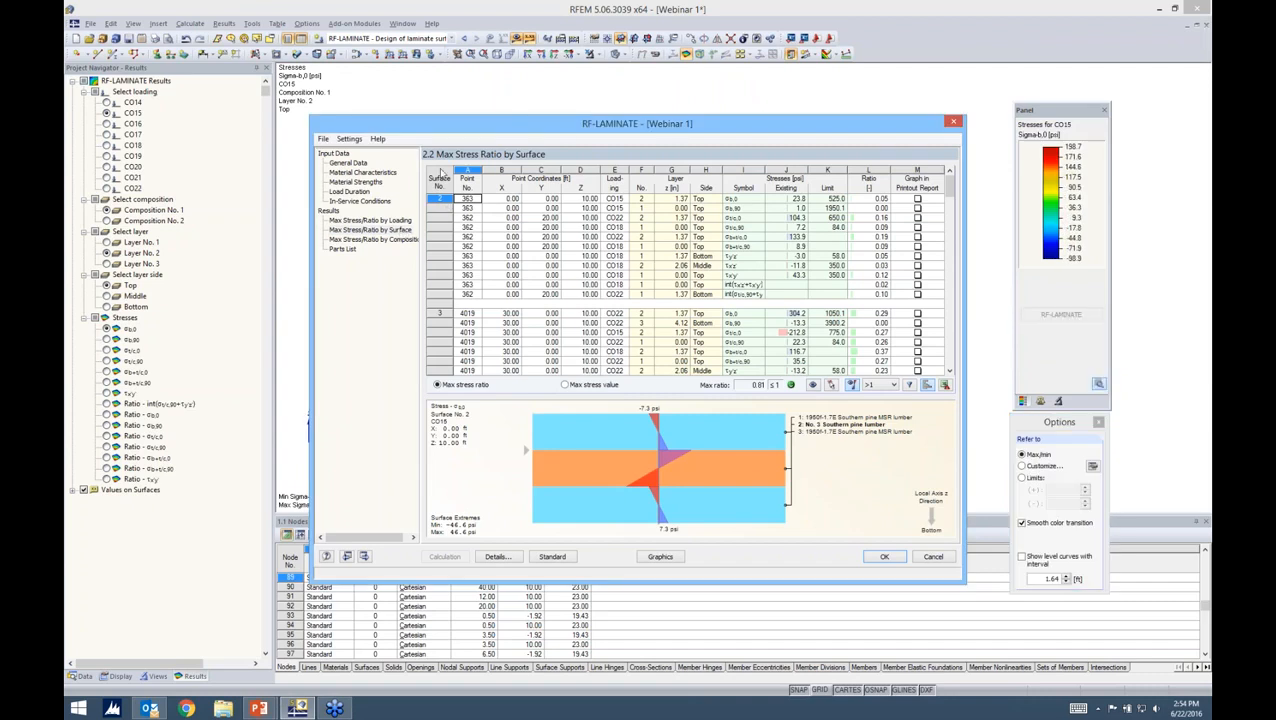
pyautogui.click(372, 239)
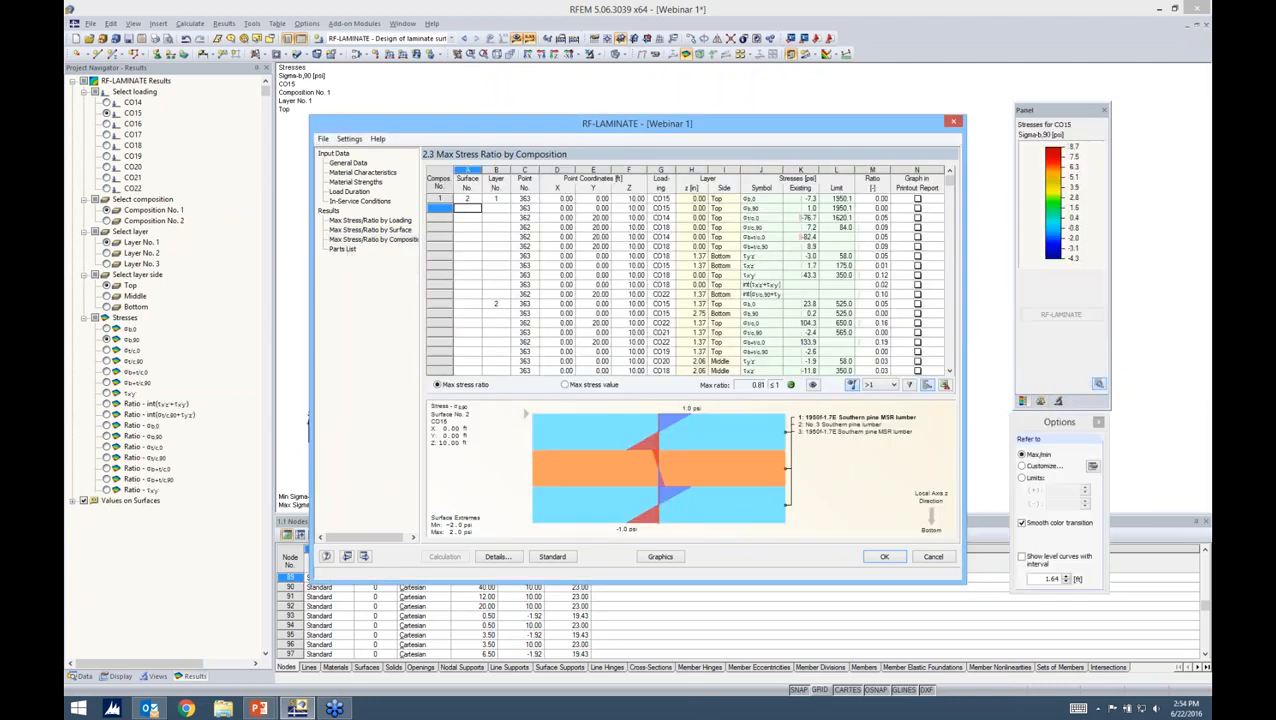
pyautogui.click(342, 248)
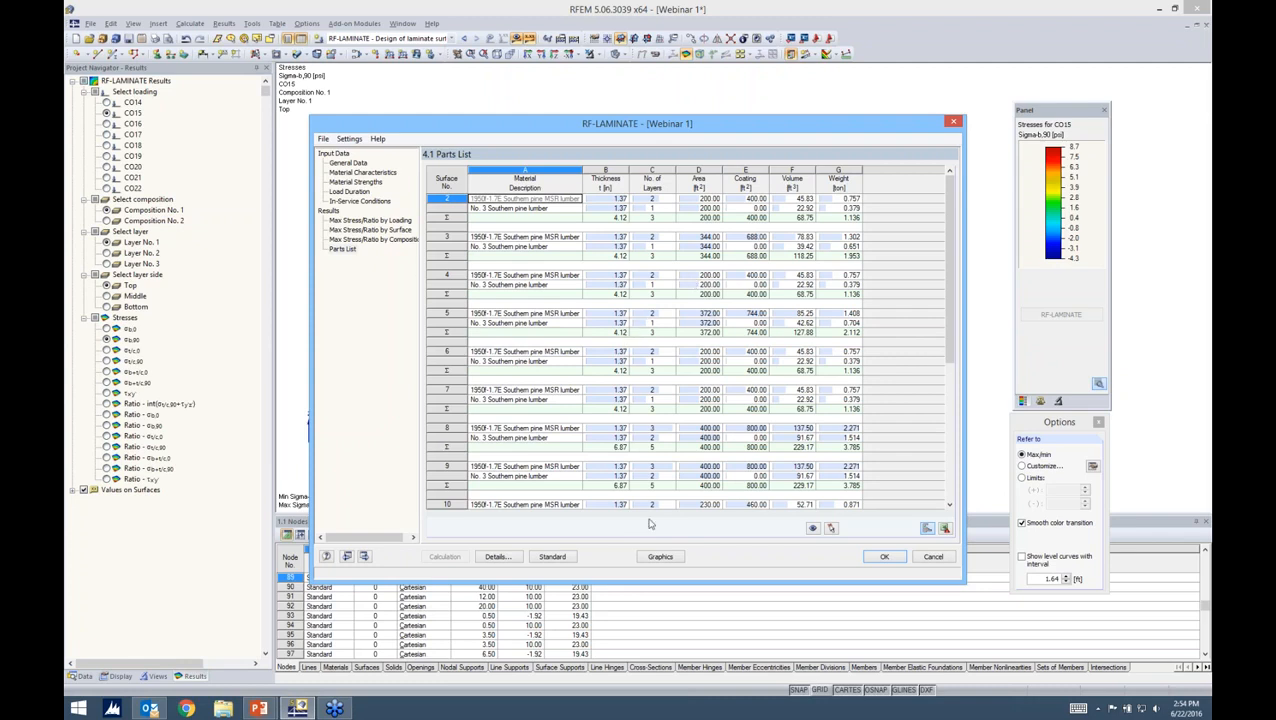
# View the CO15 bending and tension/compression stresses at 0 and 90 degrees on the model for Composition No. 1, Layer No. 1, top side.
pyautogui.click(659, 557)
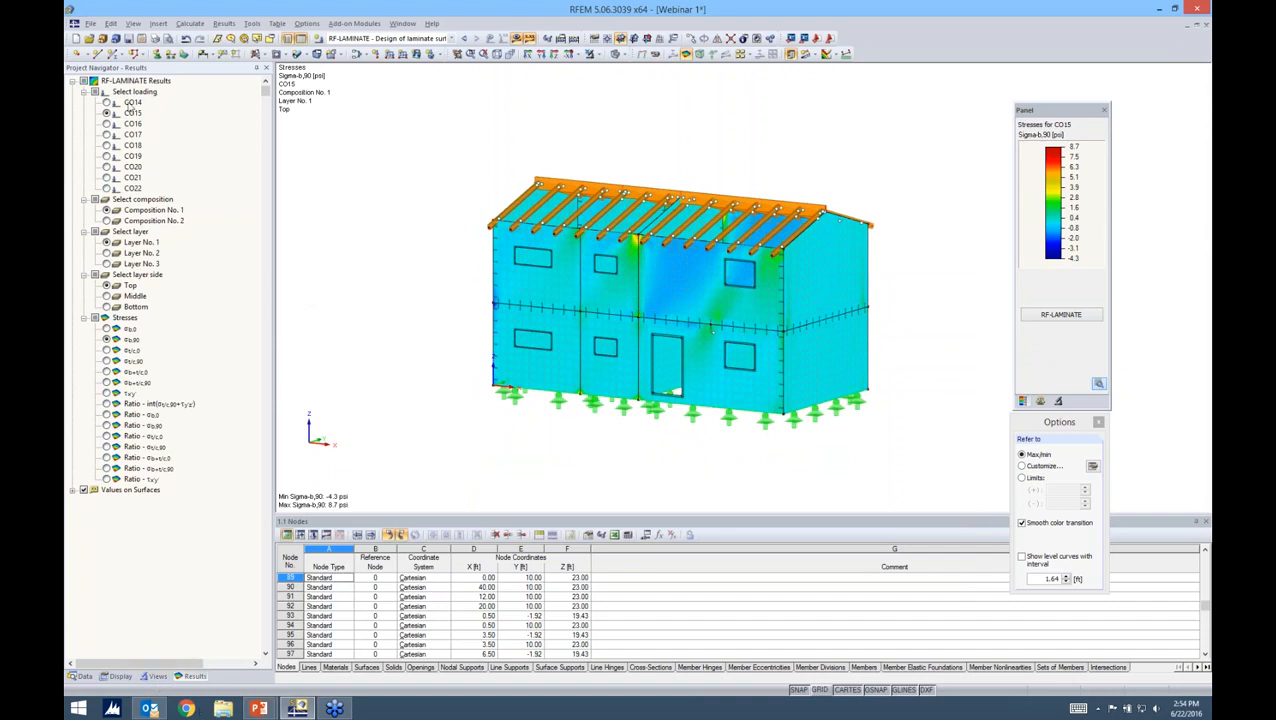
pyautogui.click(107, 329)
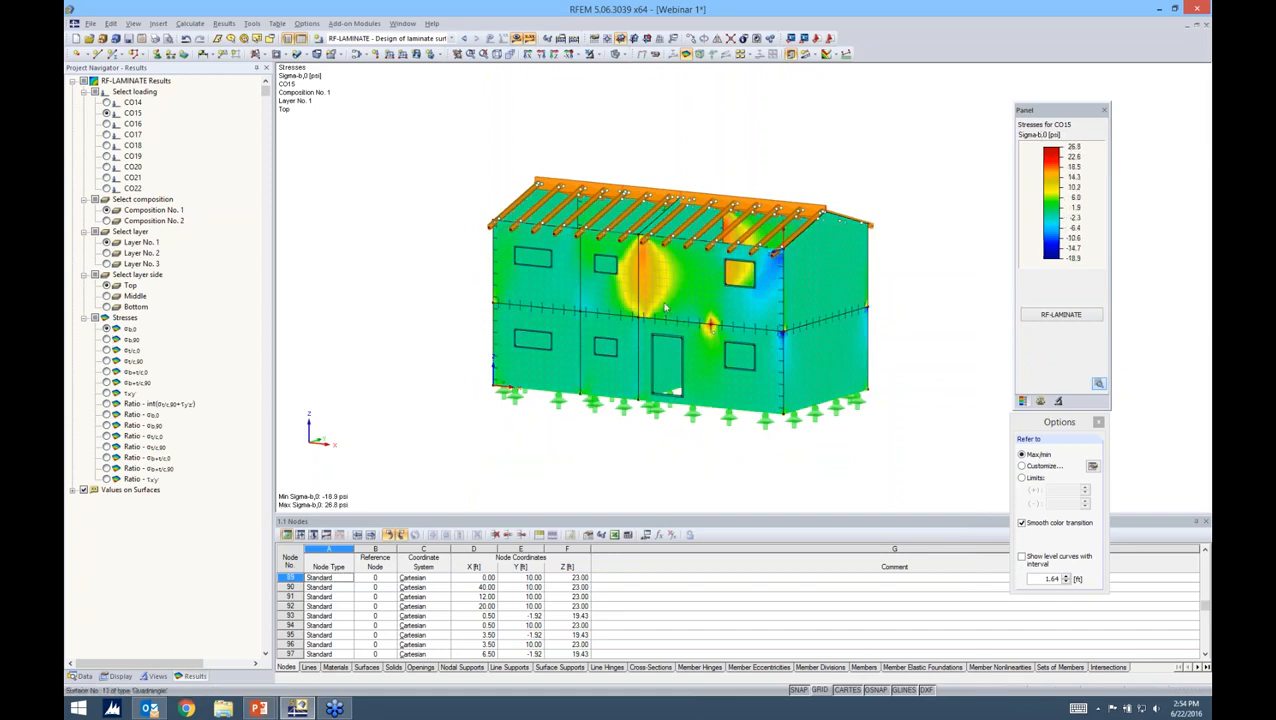
pyautogui.keyDown('ctrl'); pyautogui.moveTo(865, 318); pyautogui.dragTo(886, 345, button='middle'); pyautogui.keyUp('ctrl')
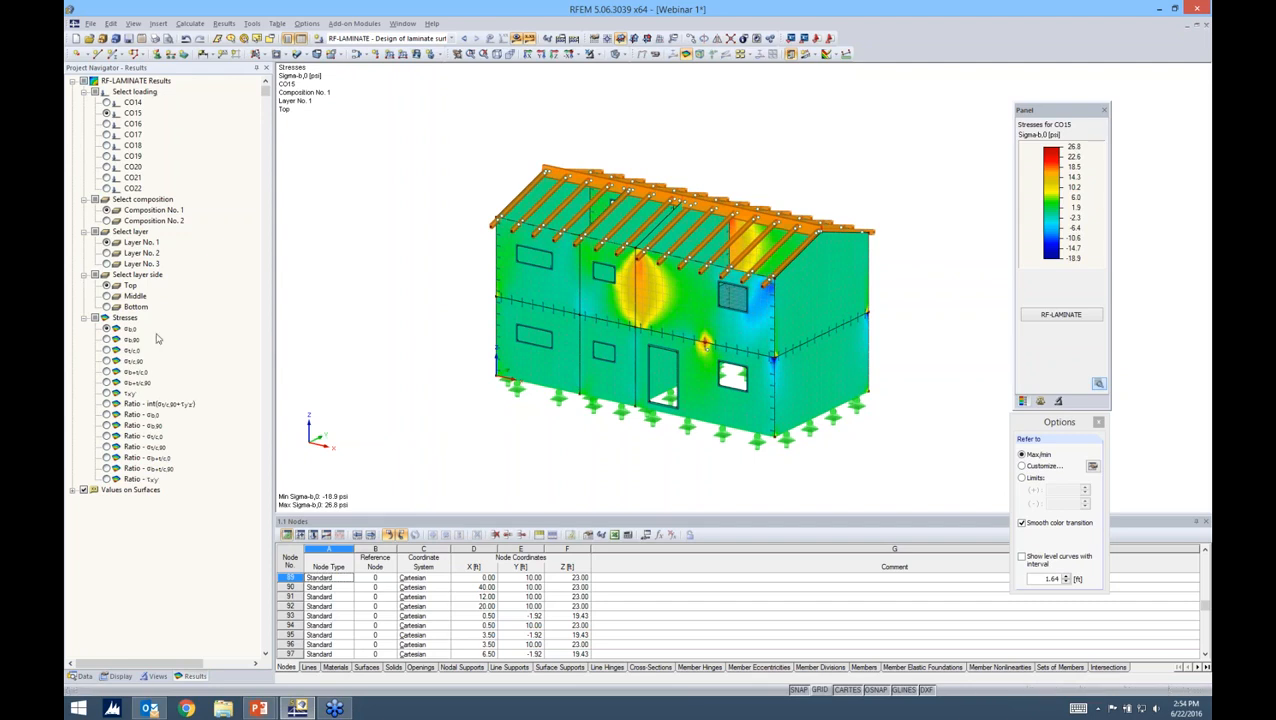
pyautogui.click(106, 340)
pyautogui.click(106, 350)
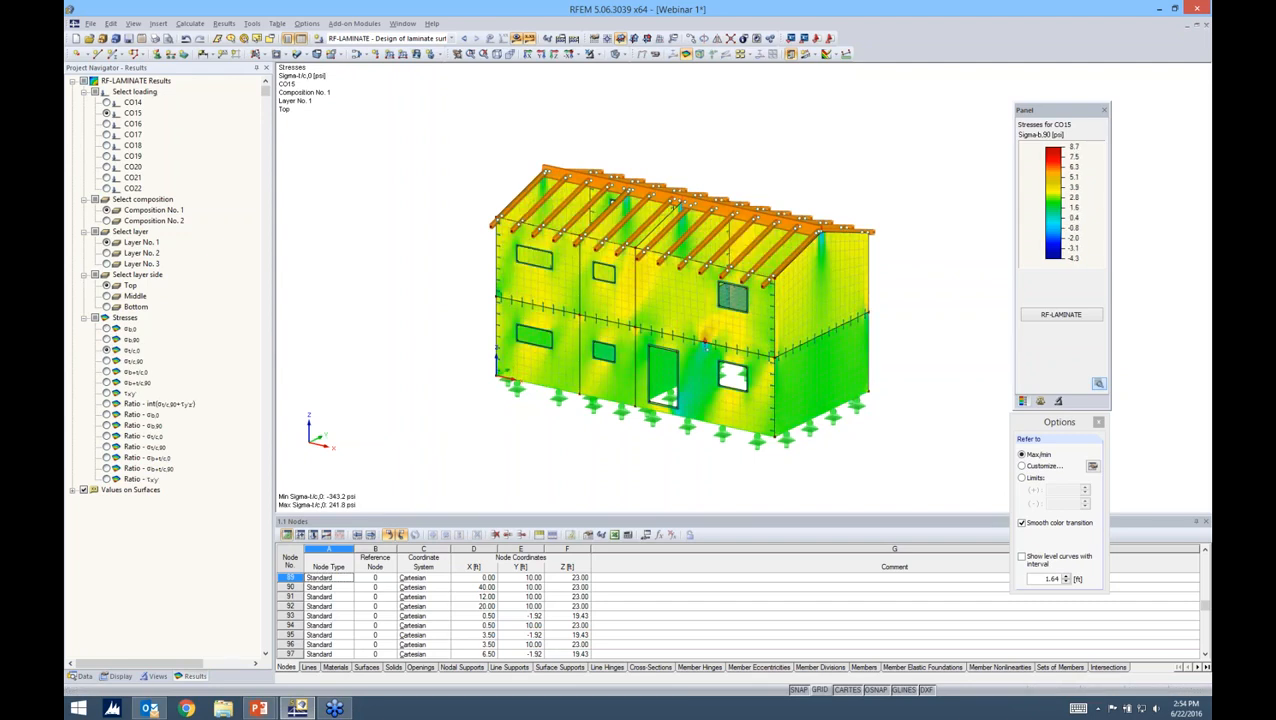
pyautogui.click(106, 361)
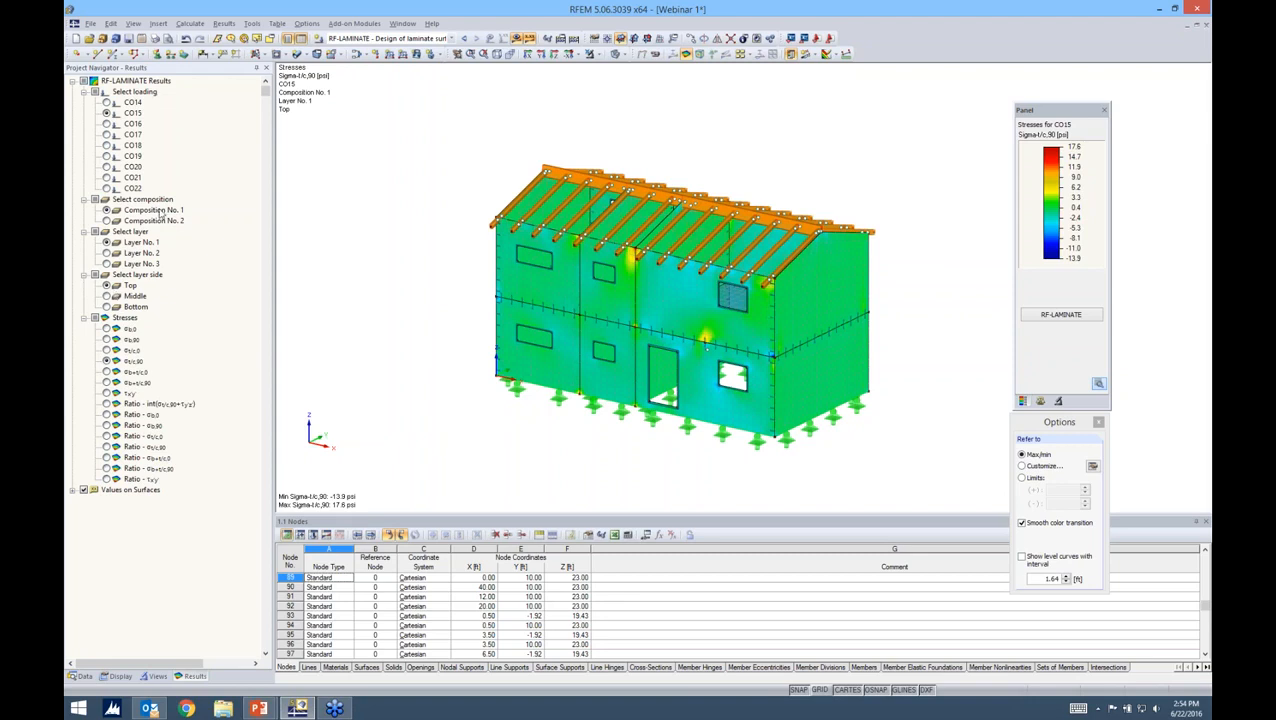
# View Composition No. 2 on the model, going through its bending, tension/compression and combined 0-degree stress ratios for CO15.
pyautogui.click(106, 220)
pyautogui.keyDown('ctrl'); pyautogui.moveTo(725, 392); pyautogui.dragTo(661, 452, button='middle'); pyautogui.keyUp('ctrl')
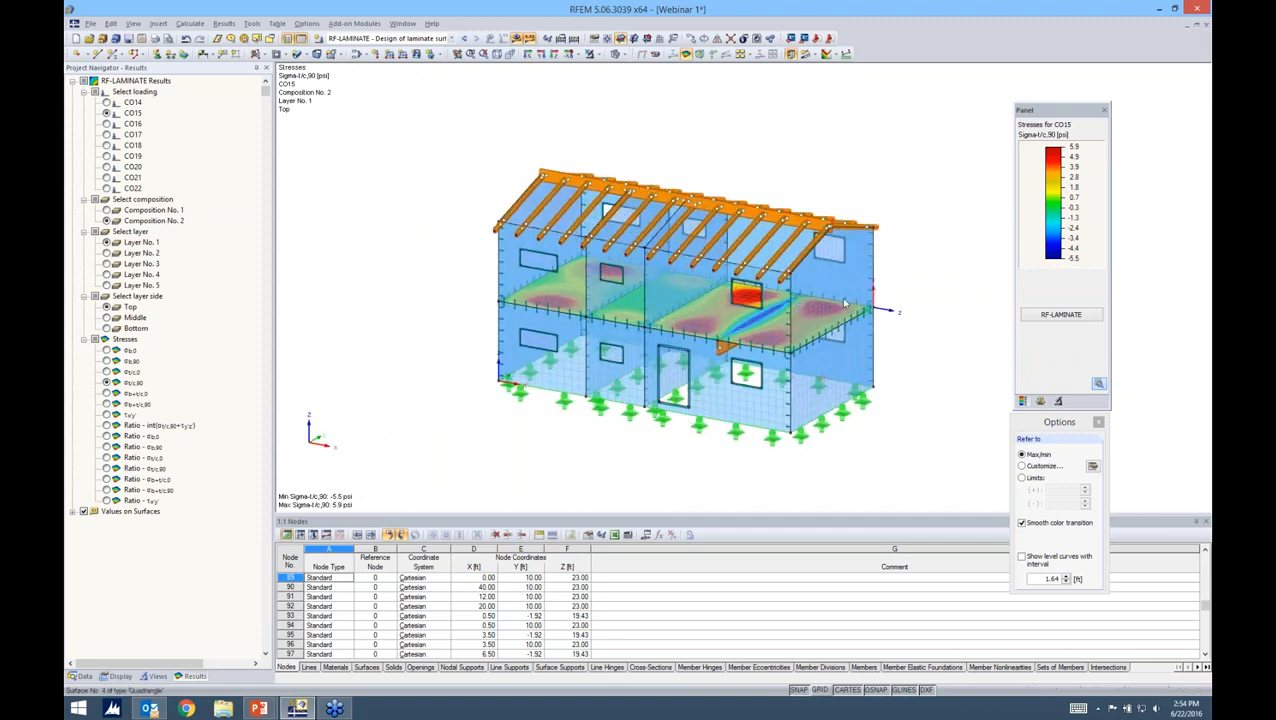
pyautogui.click(107, 436)
pyautogui.click(107, 447)
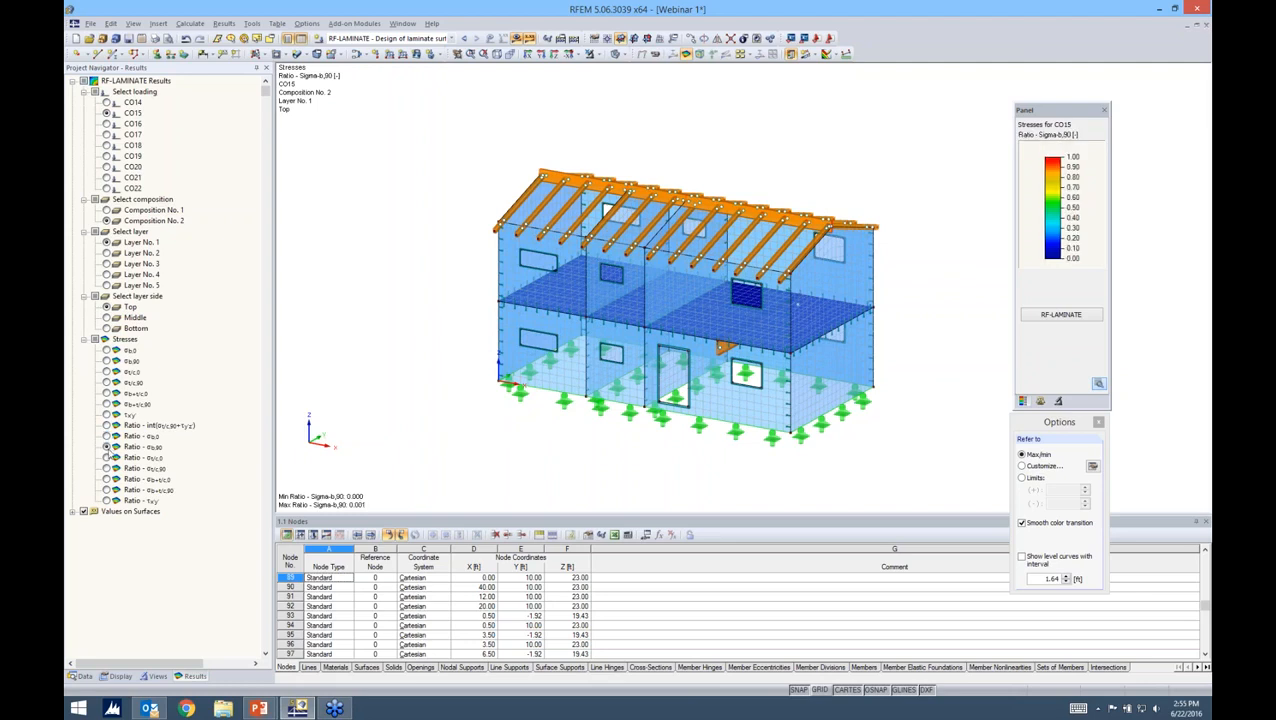
pyautogui.click(107, 457)
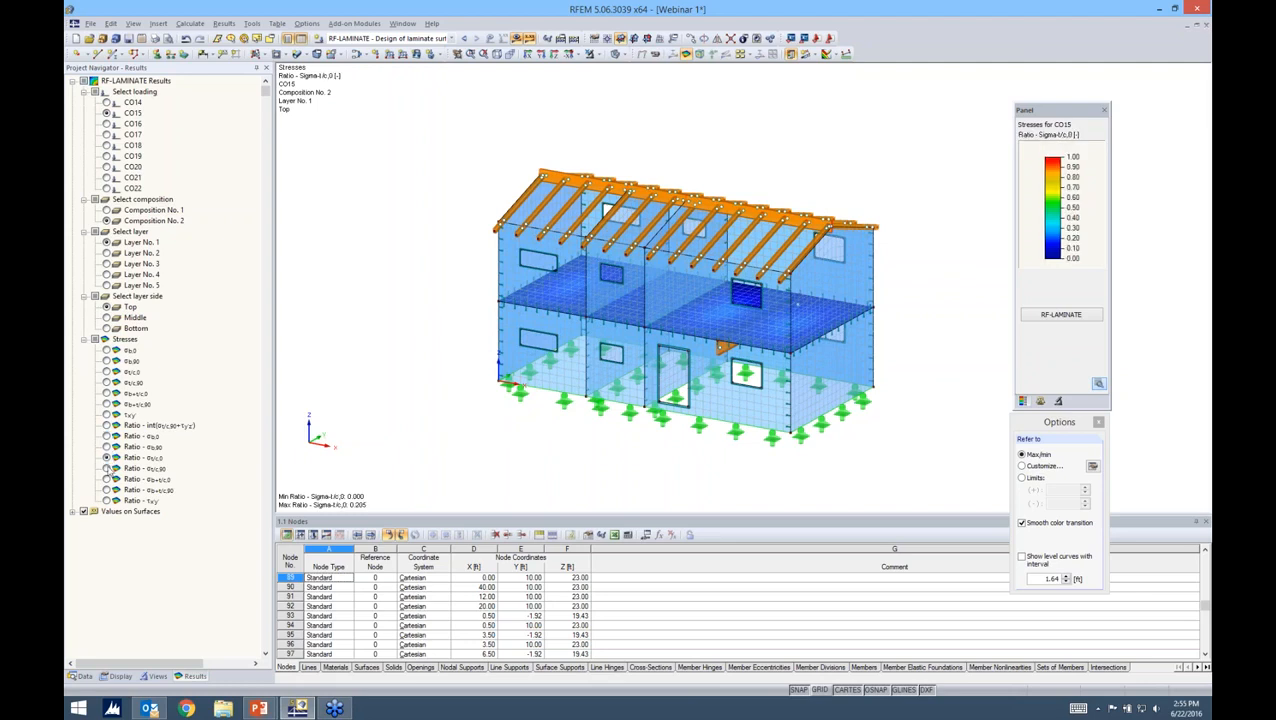
pyautogui.click(107, 468)
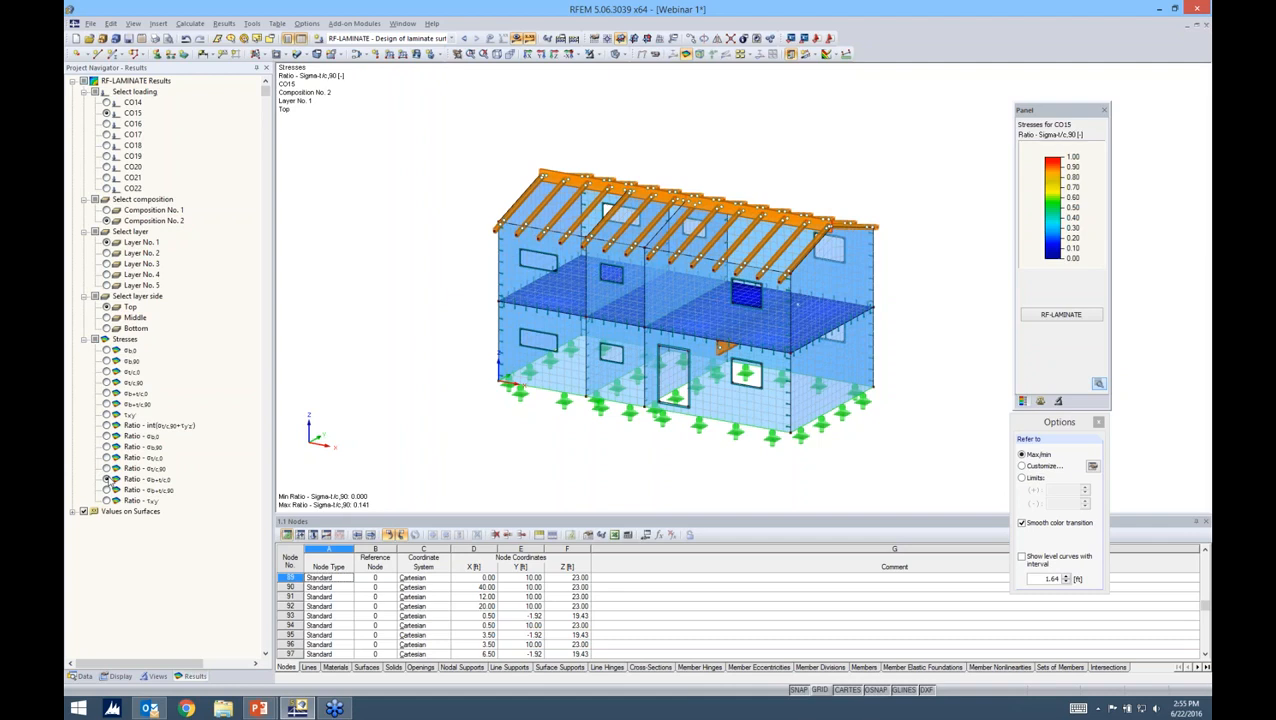
pyautogui.click(107, 479)
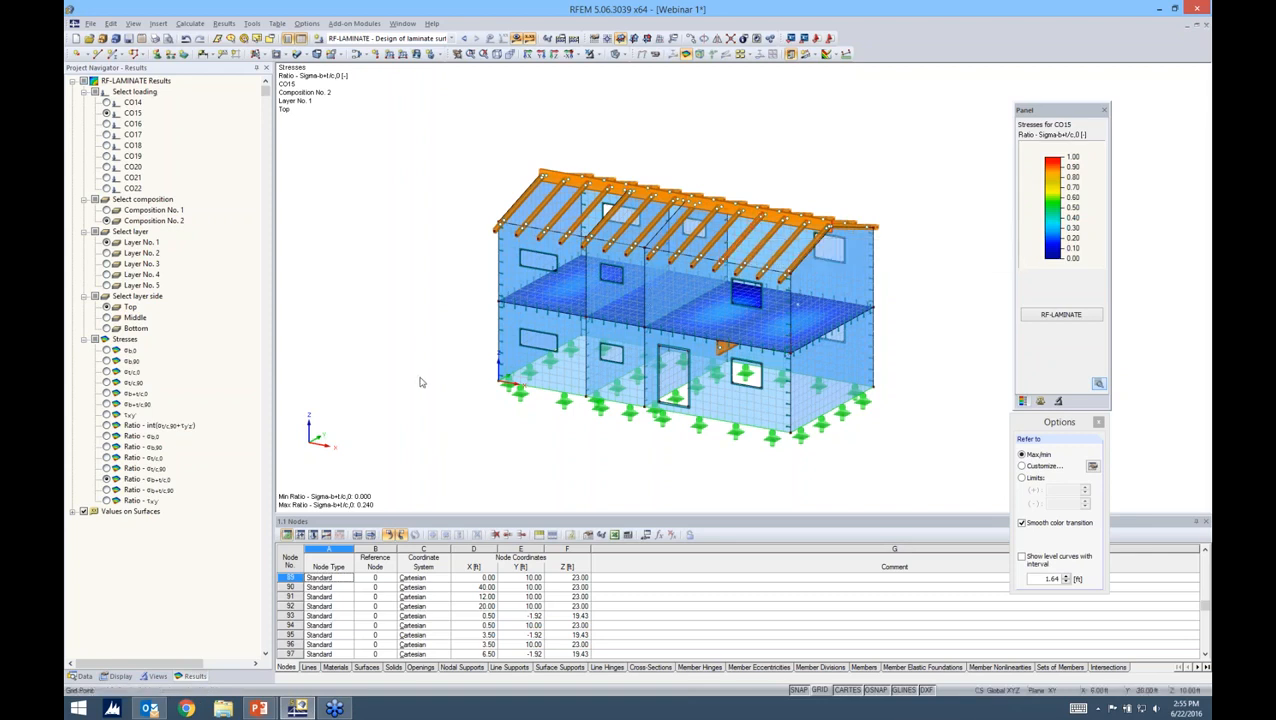
# Open the RF-TIMBER AWC add-on module and set the design of all members according to ASD.
pyautogui.click(83, 676)
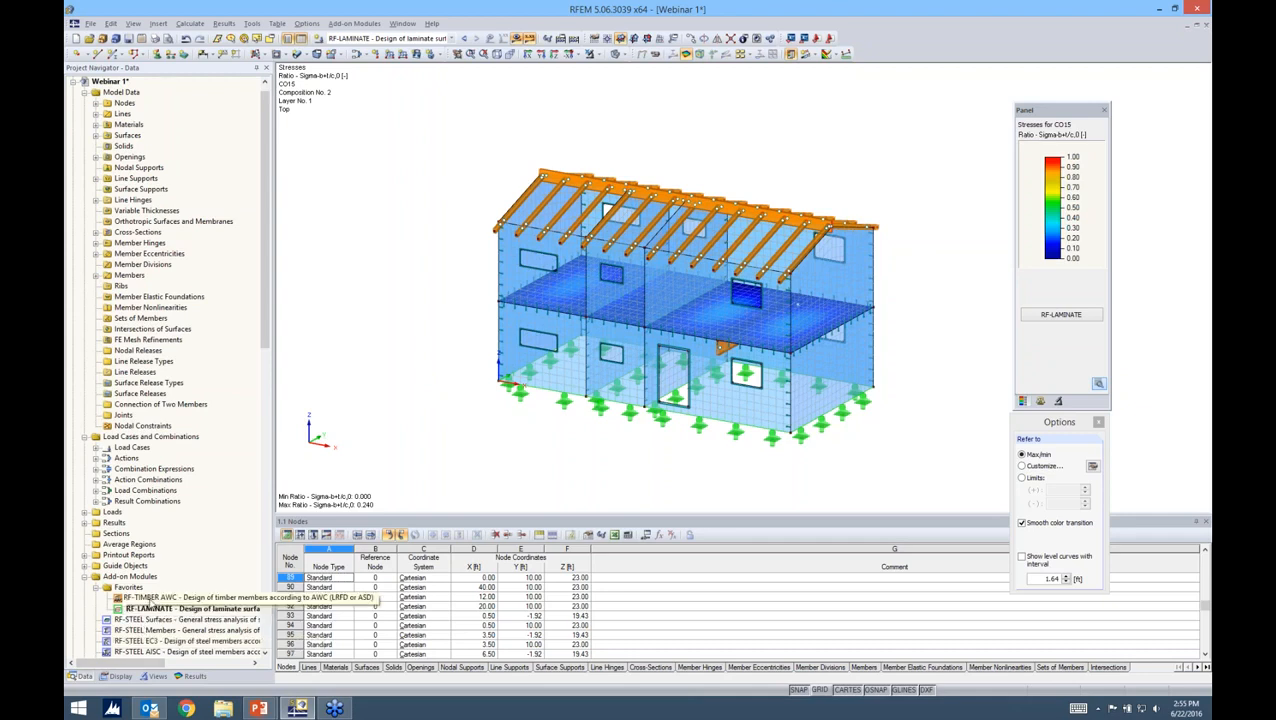
pyautogui.doubleClick(146, 597)
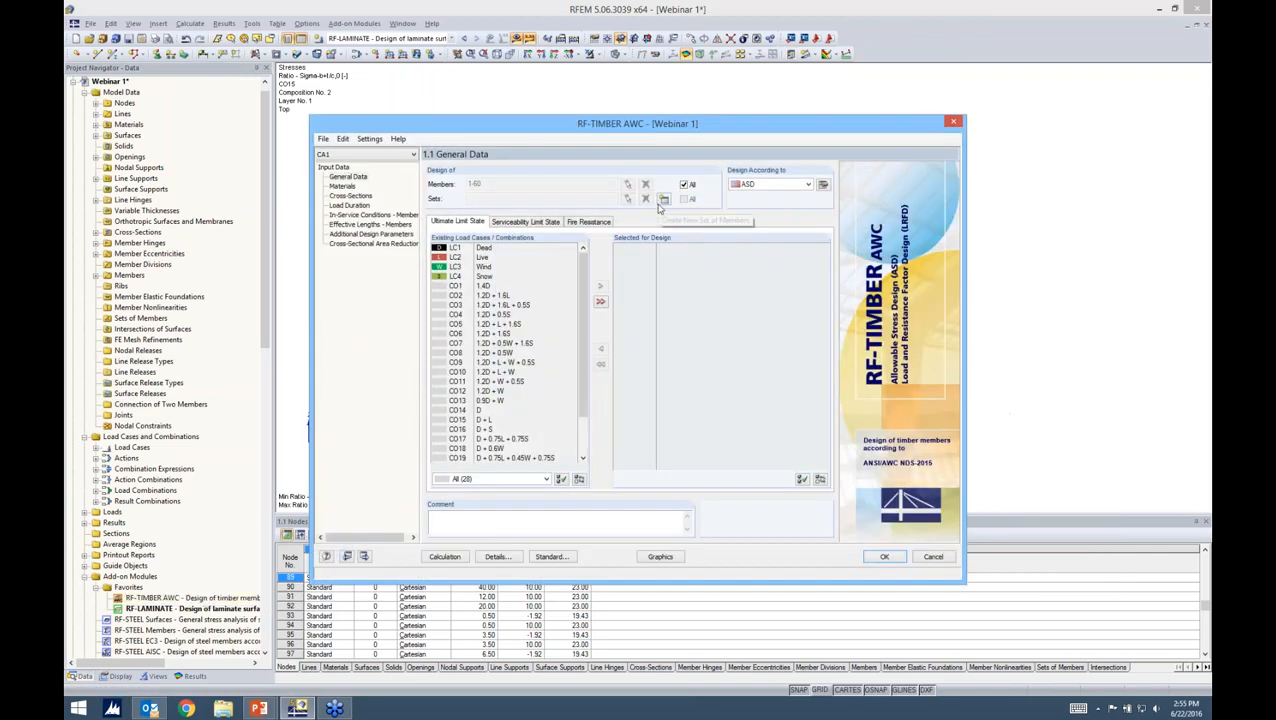
pyautogui.moveTo(663, 128); pyautogui.dragTo(741, 95)
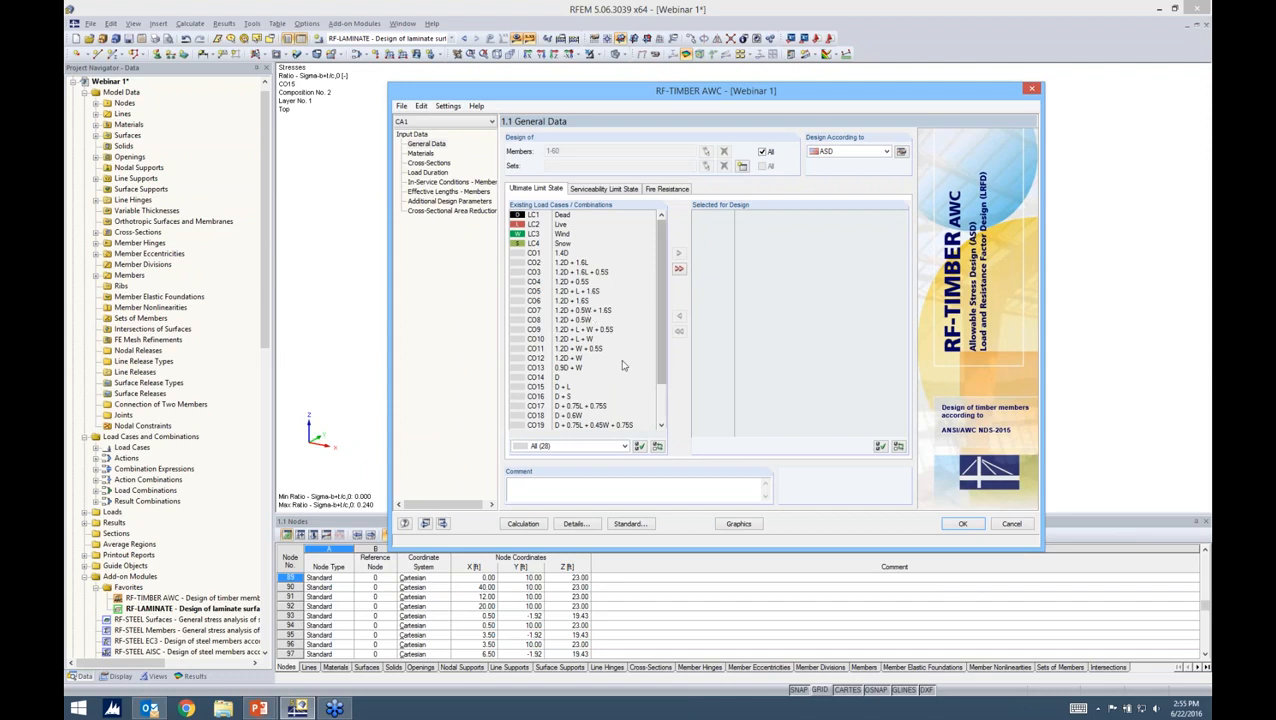
pyautogui.click(826, 154)
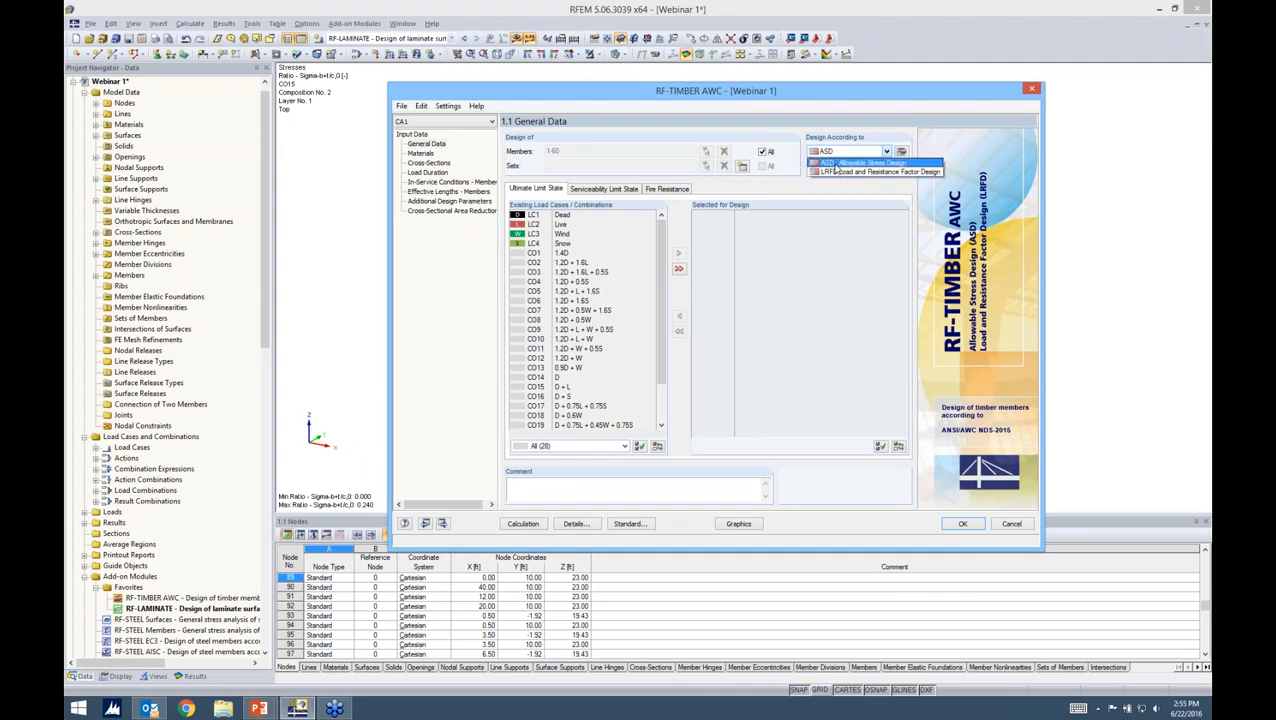
pyautogui.click(836, 167)
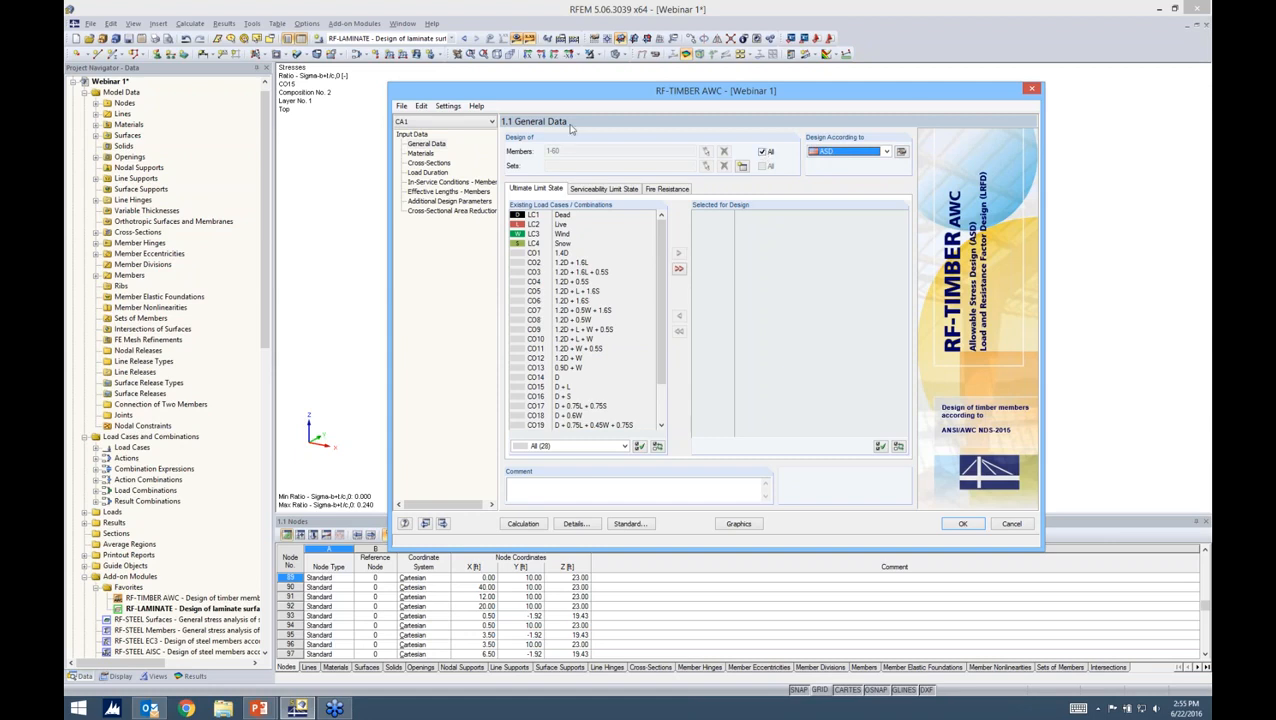
pyautogui.click(762, 152)
pyautogui.click(762, 152)
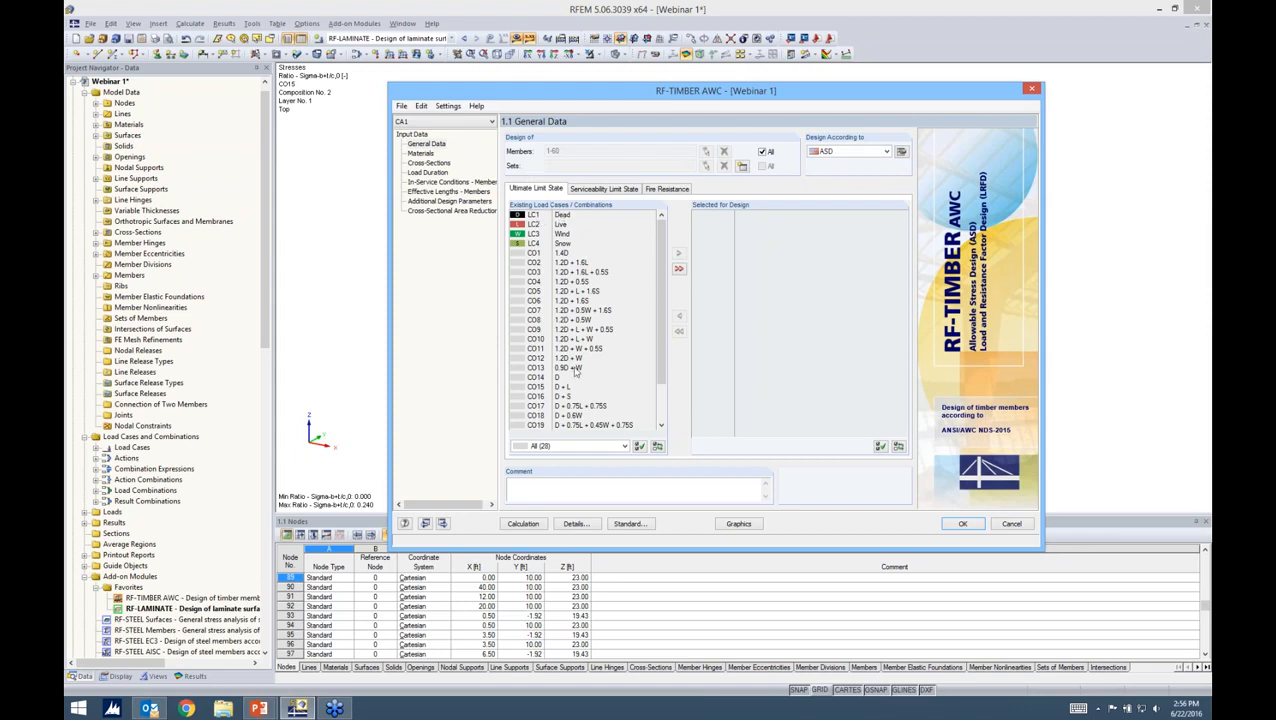
# Add load combinations CO14 to CO22 to the ultimate limit state design.
pyautogui.click(660, 412)
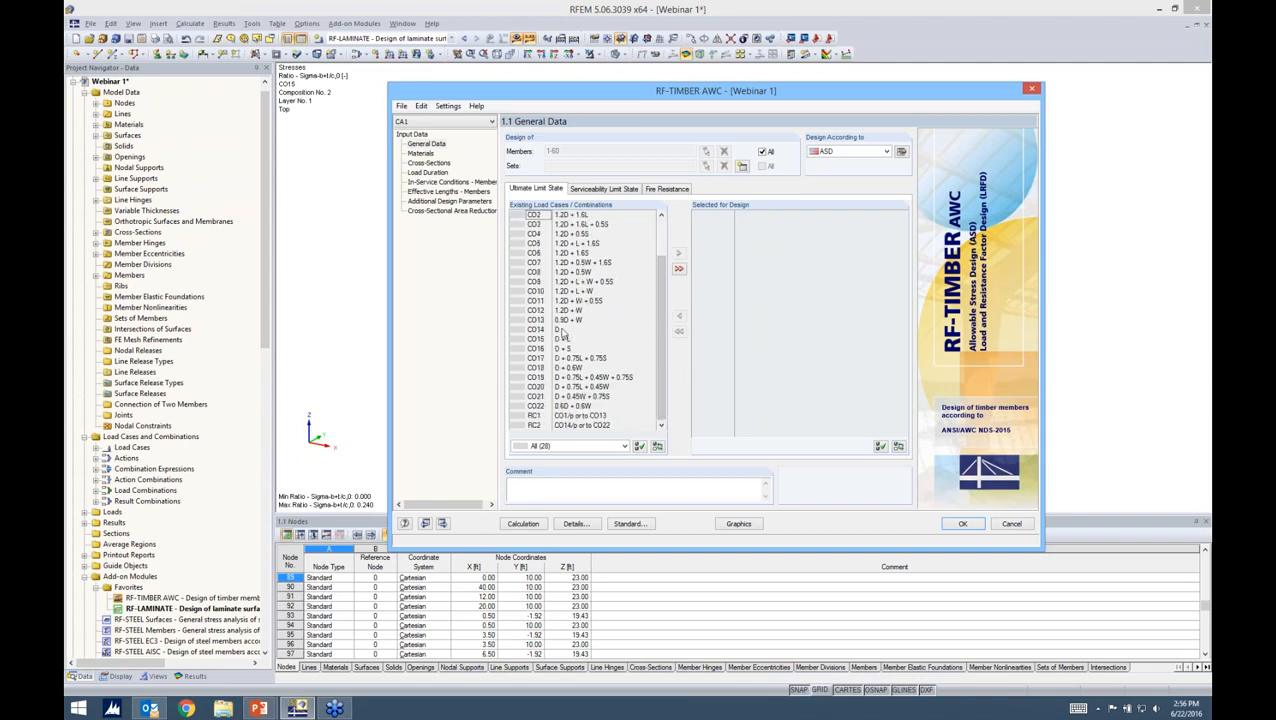
pyautogui.click(562, 331)
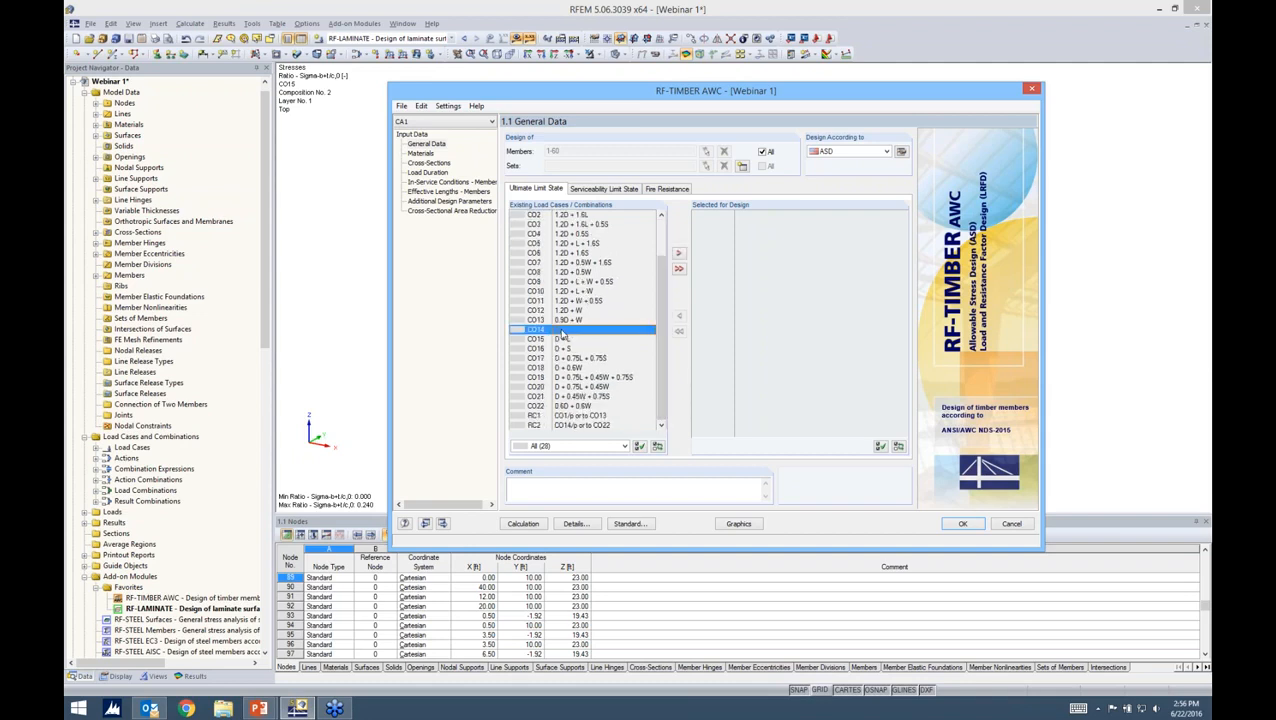
pyautogui.keyDown('shift'); pyautogui.click(571, 406); pyautogui.keyUp('shift')
pyautogui.click(679, 253)
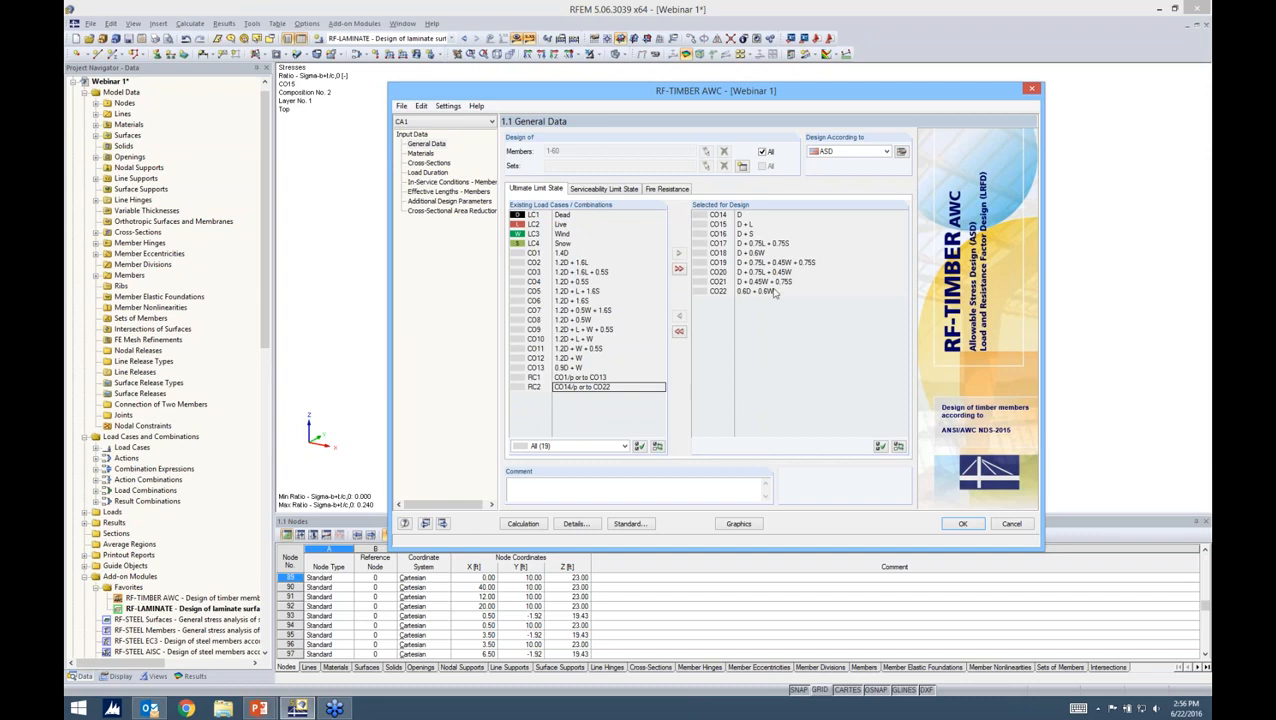
# Look at the serviceability limit state data and review the factors of the ANSI/AWC NDS-2015 standard without changing them.
pyautogui.click(604, 188)
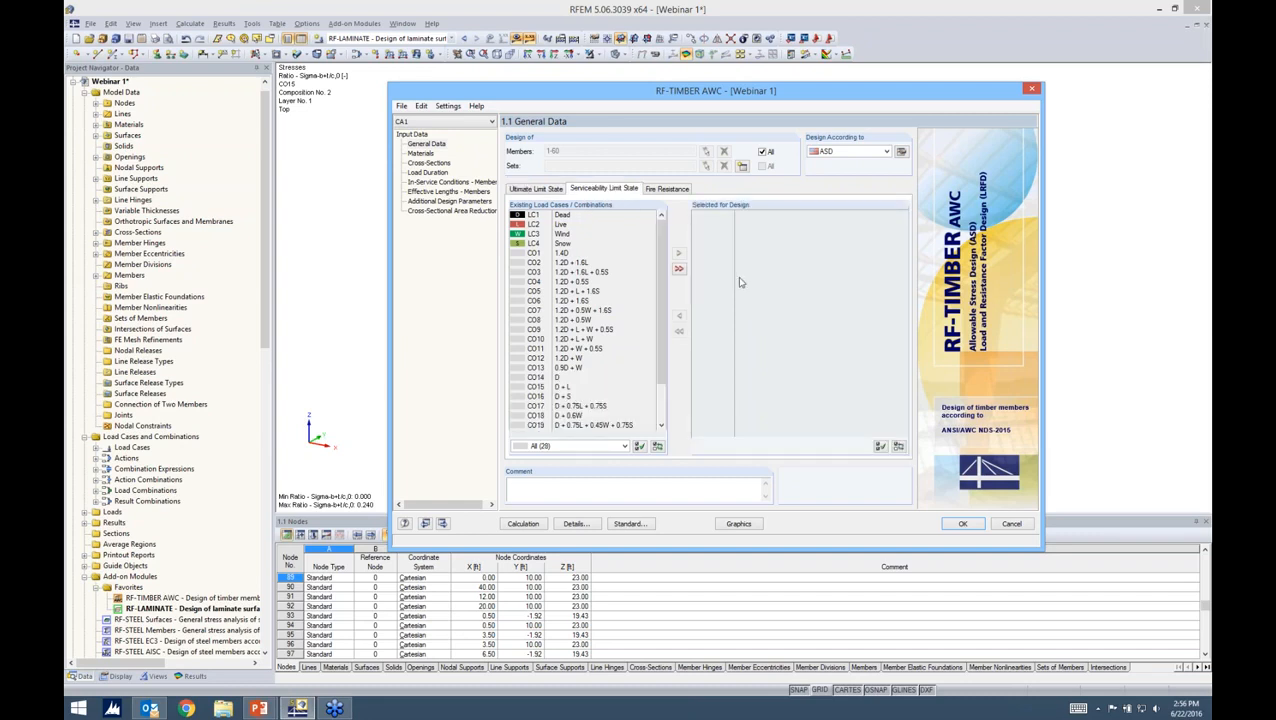
pyautogui.click(630, 523)
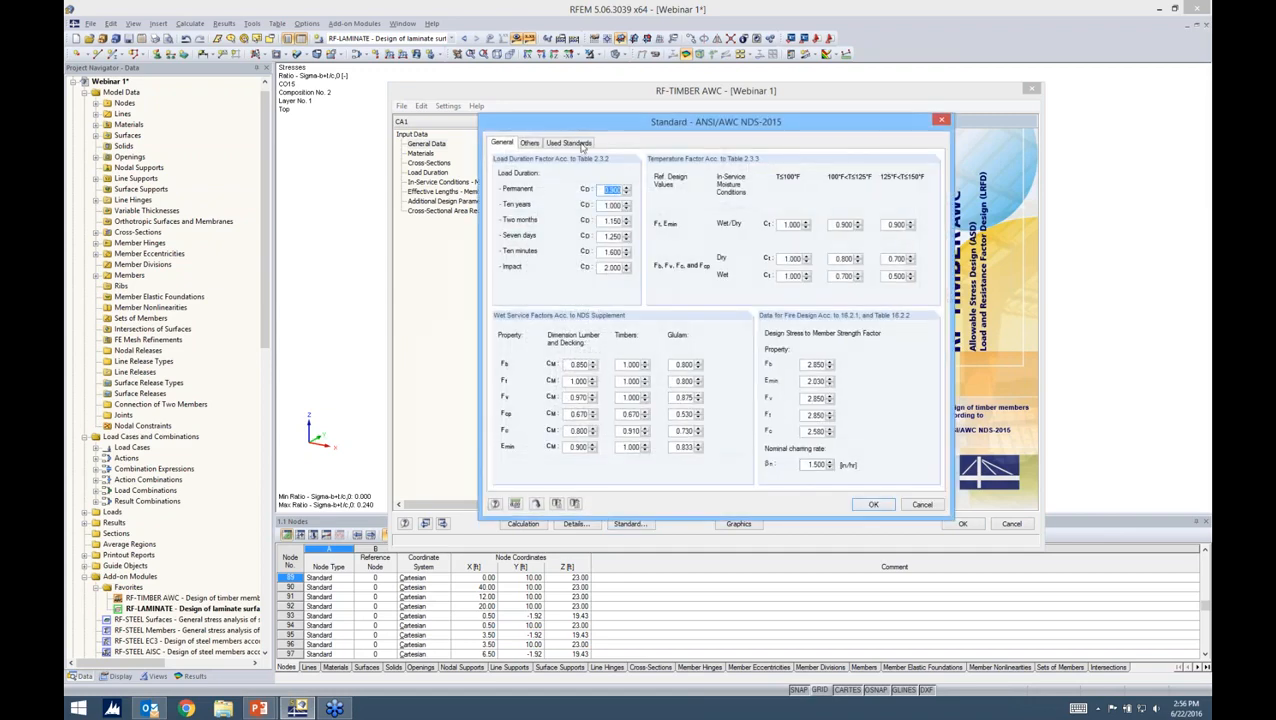
pyautogui.click(578, 144)
pyautogui.click(530, 143)
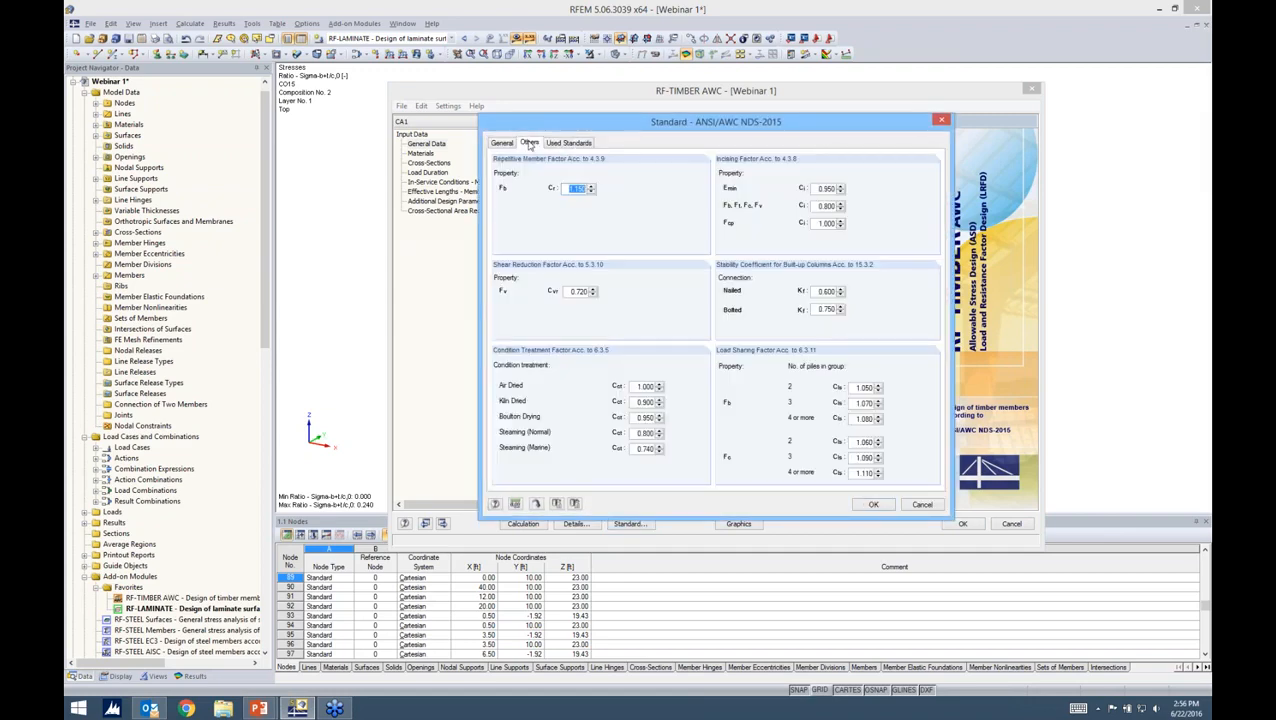
pyautogui.click(502, 142)
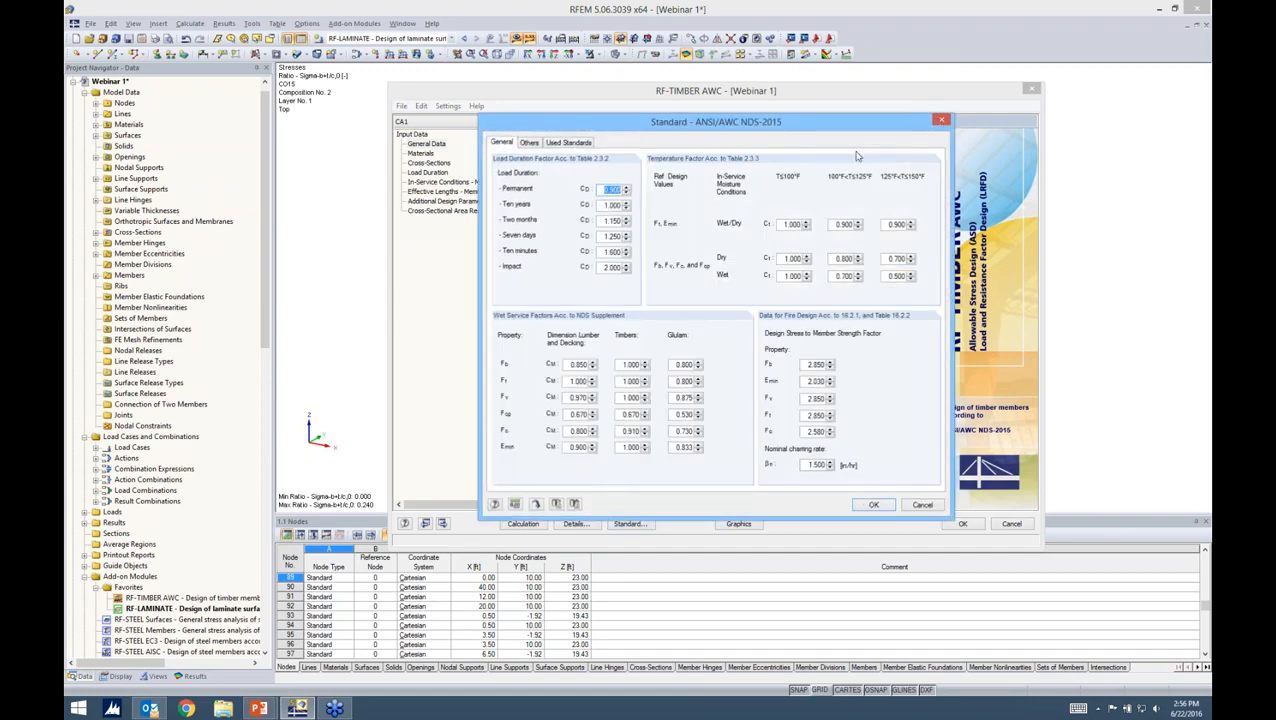
pyautogui.press('Escape')
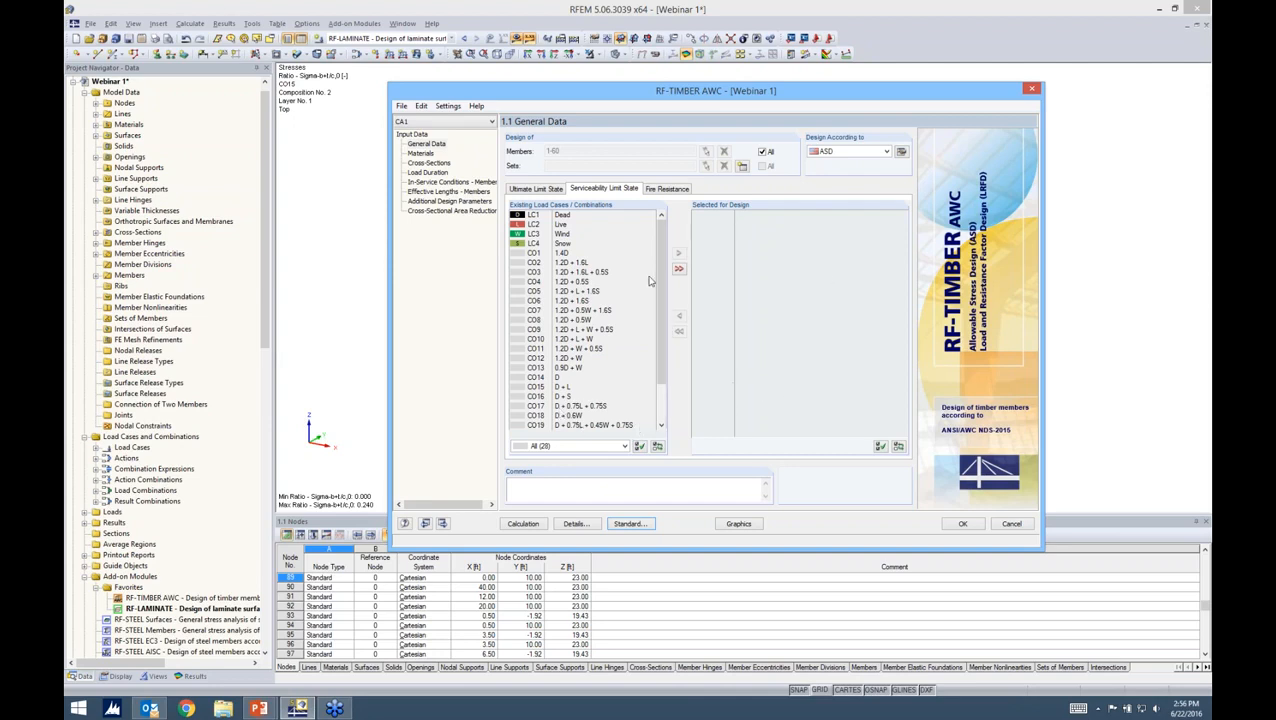
# Look through the load combinations available for fire resistance design, and return to the ultimate limit state selection.
pyautogui.click(662, 190)
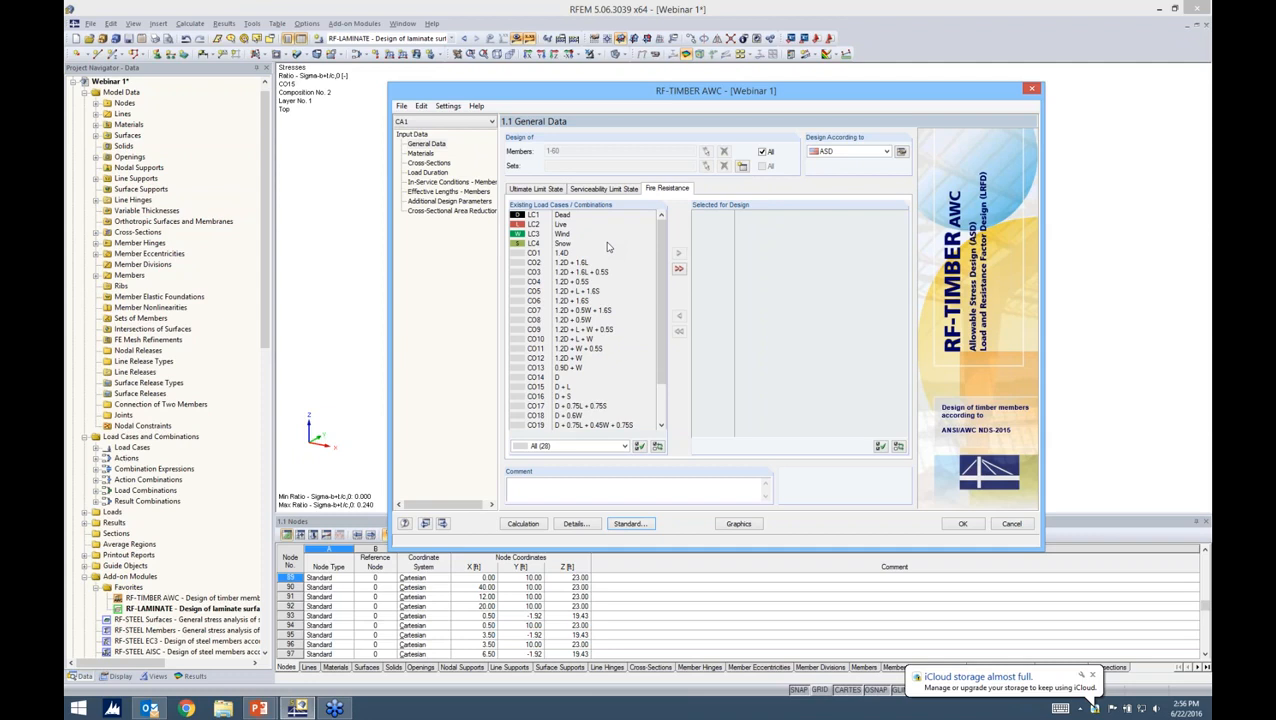
pyautogui.moveTo(661, 256); pyautogui.dragTo(660, 312)
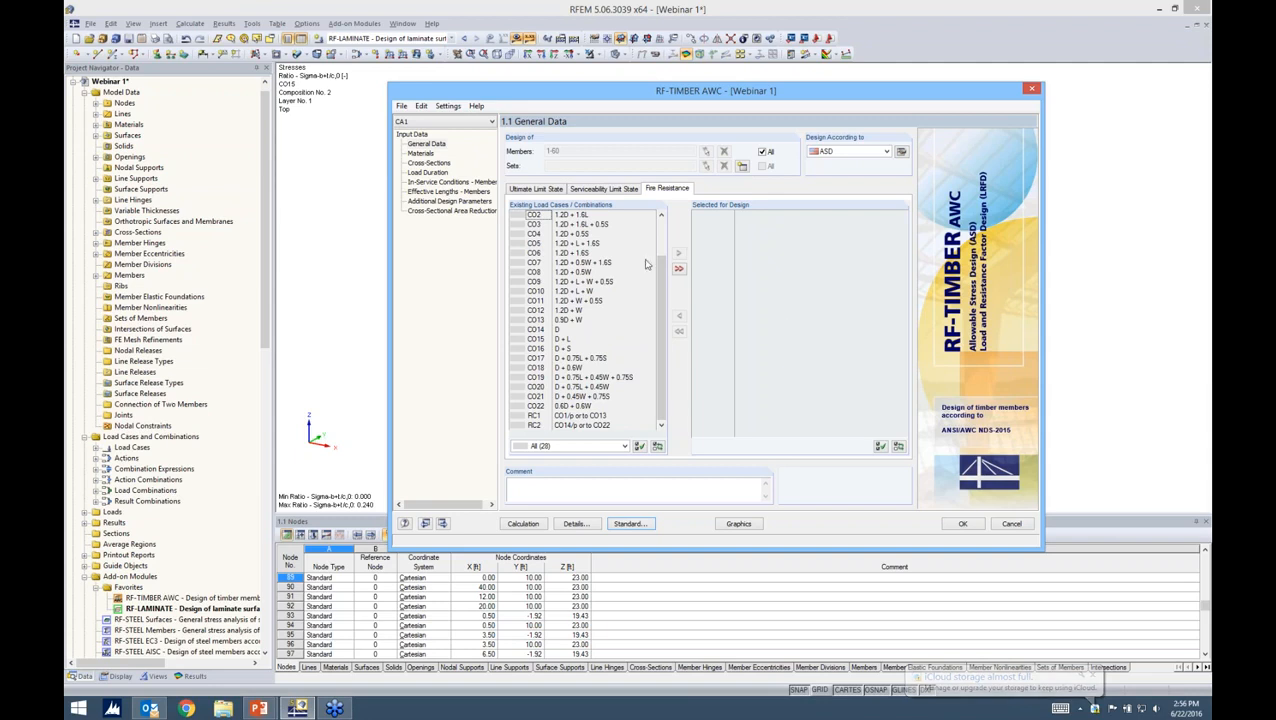
pyautogui.click(540, 189)
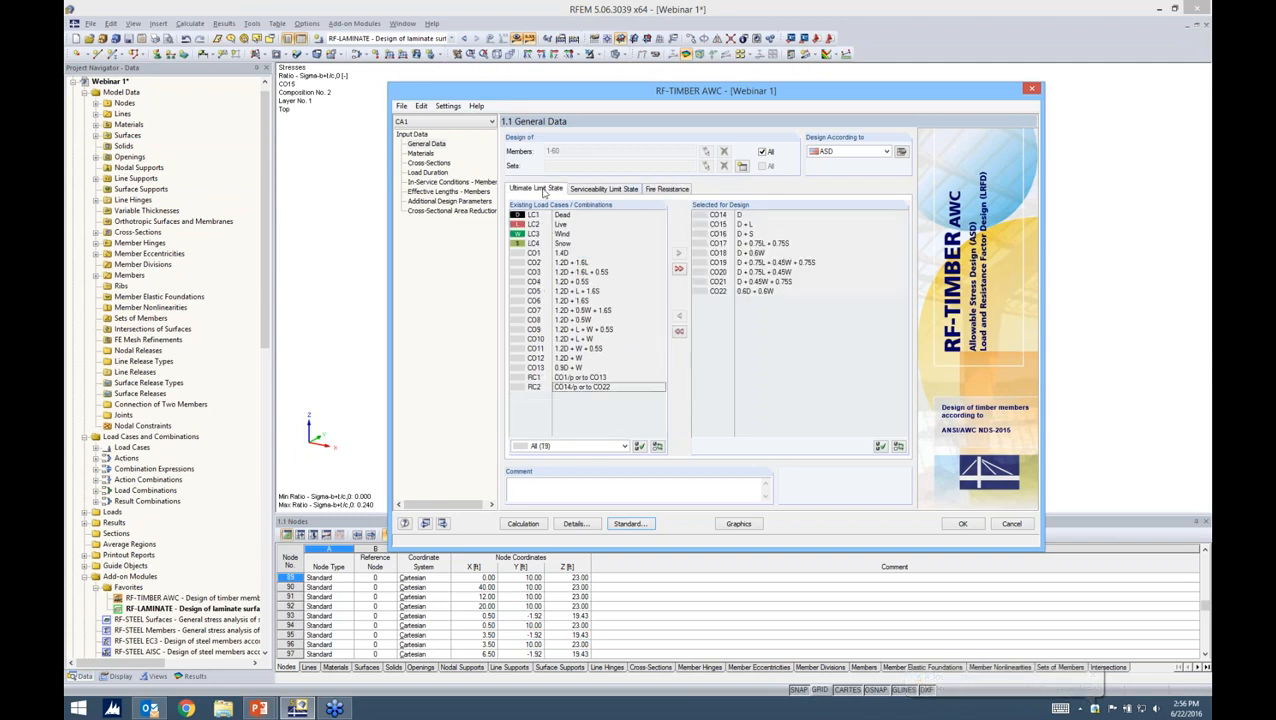
# Review the materials and cross-sections for the timber design, including the optimization options of the 5.125x18 glulam section.
pyautogui.click(420, 154)
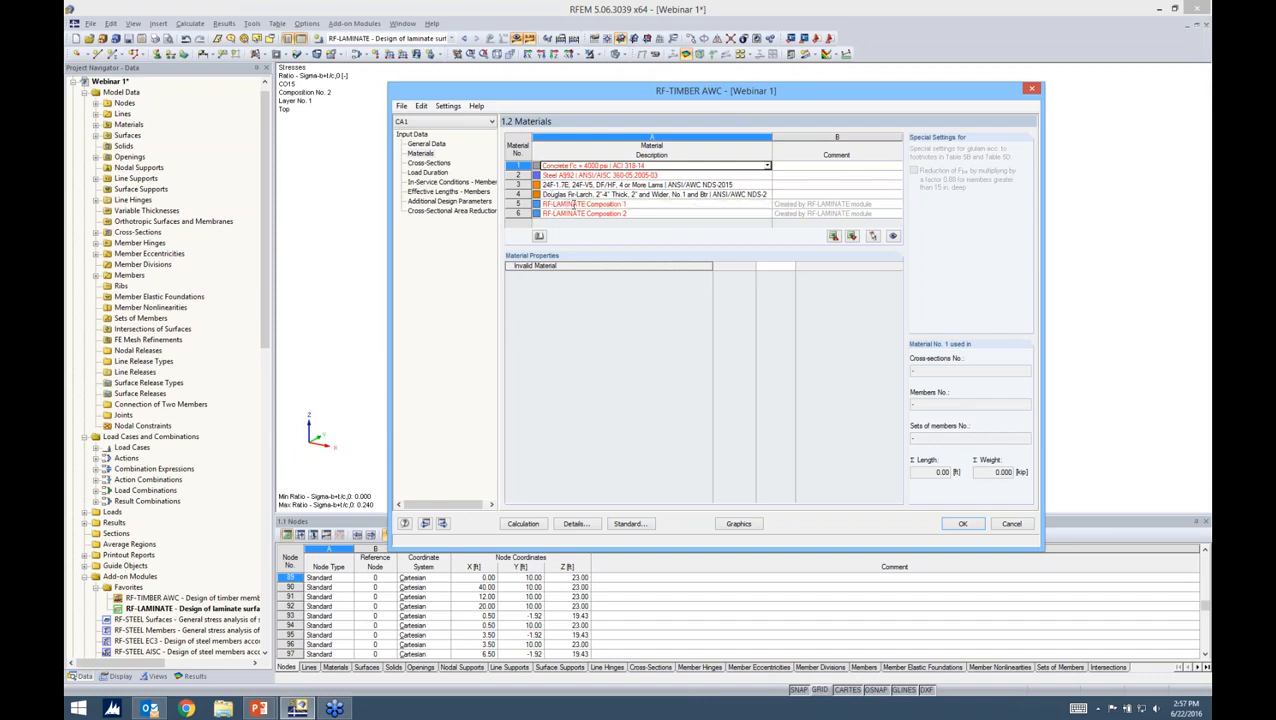
pyautogui.click(428, 163)
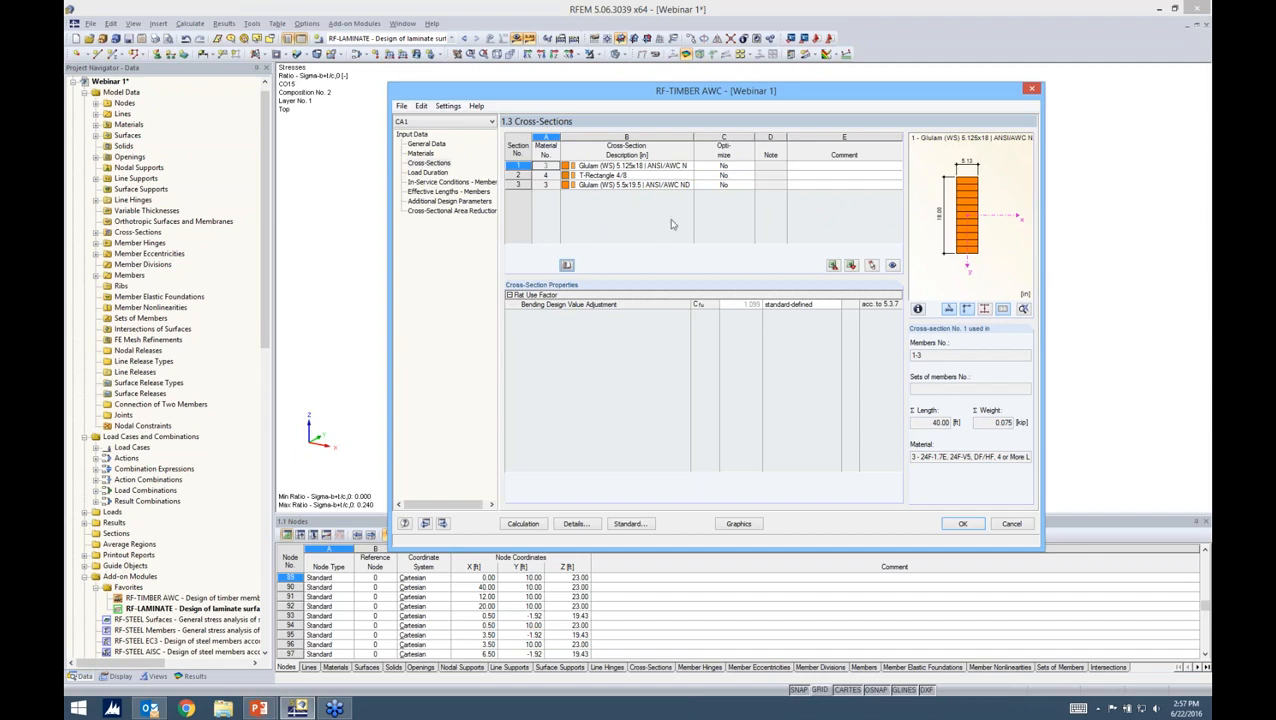
pyautogui.click(737, 166)
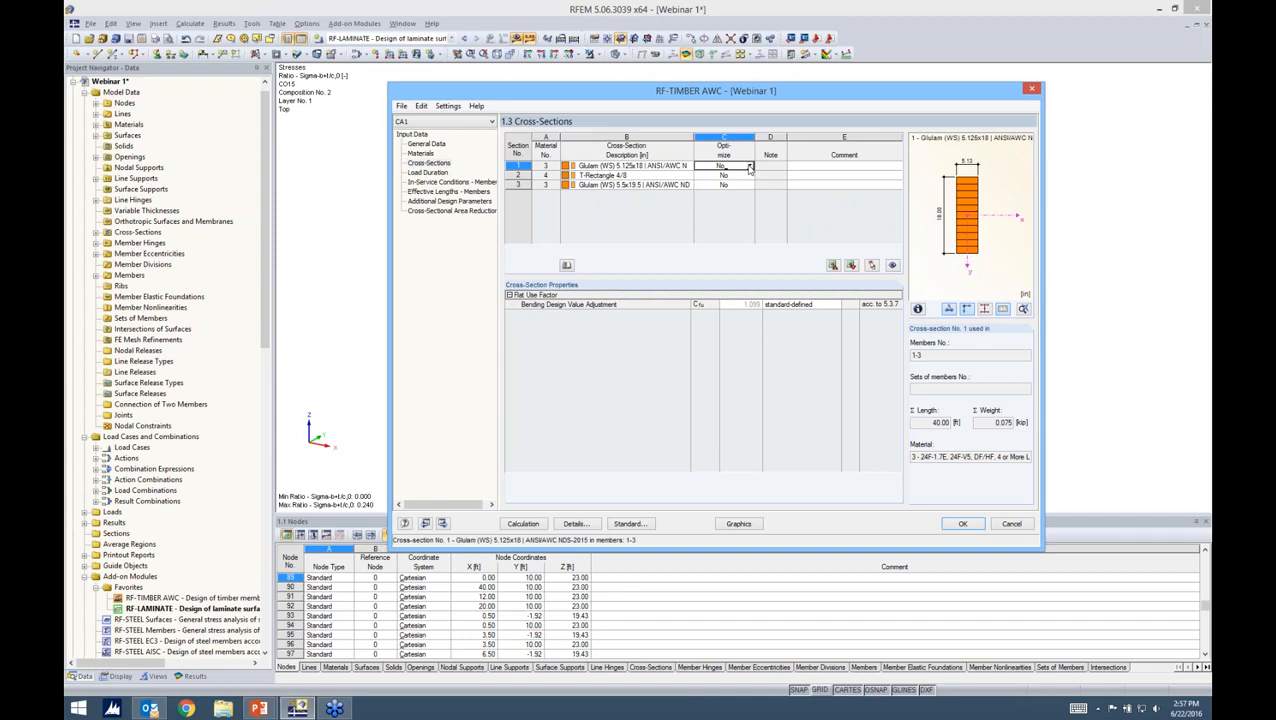
pyautogui.click(749, 167)
pyautogui.click(676, 219)
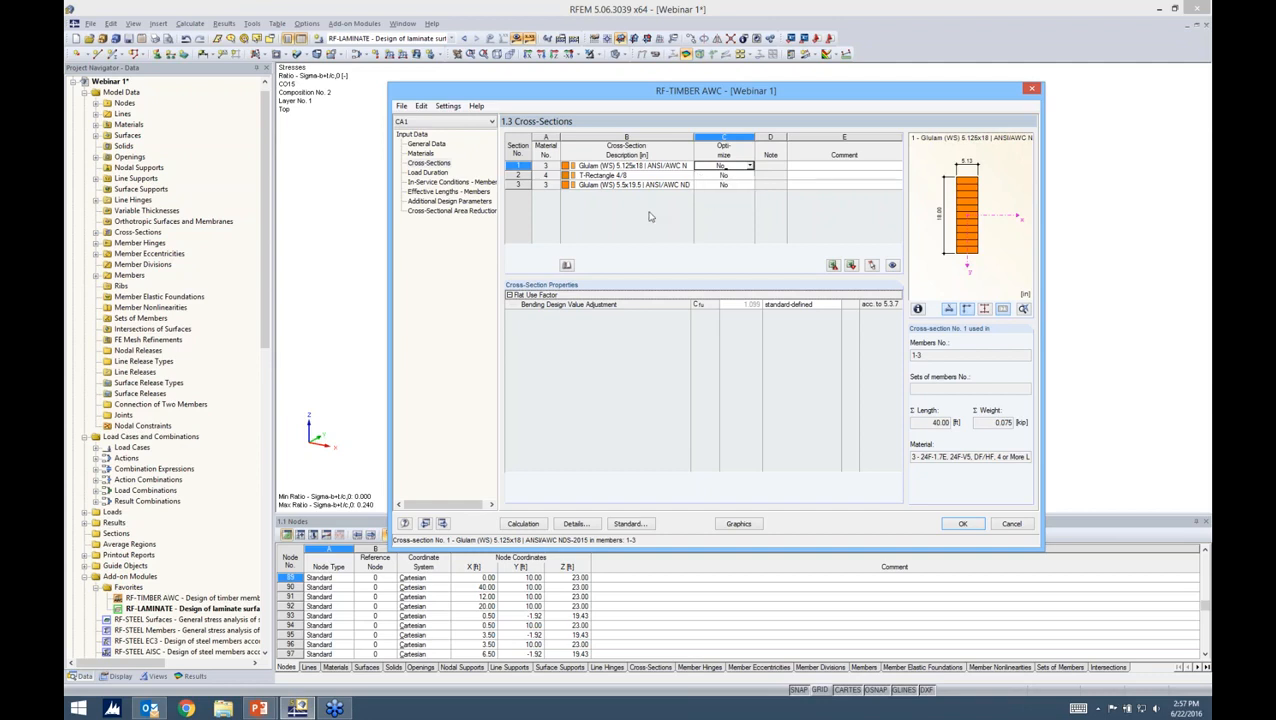
# Review the load duration factors, the in-service conditions and the effective lengths of the members.
pyautogui.click(426, 172)
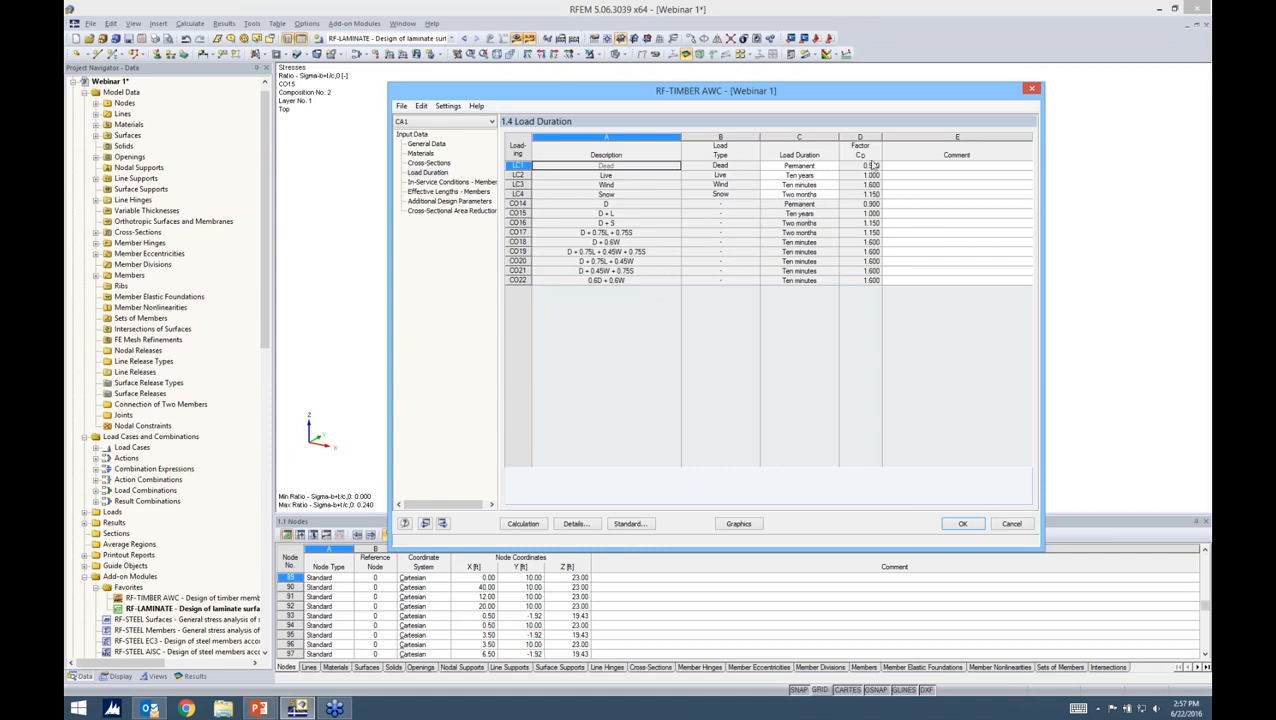
pyautogui.click(486, 181)
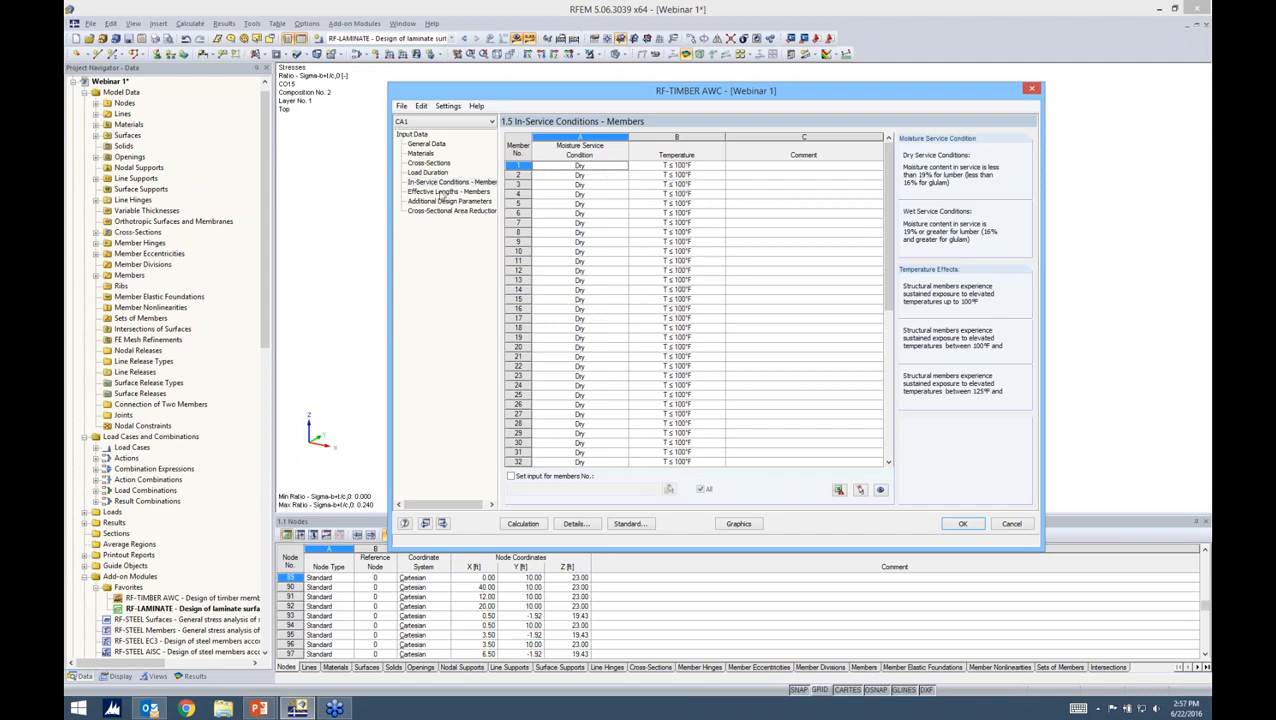
pyautogui.click(445, 192)
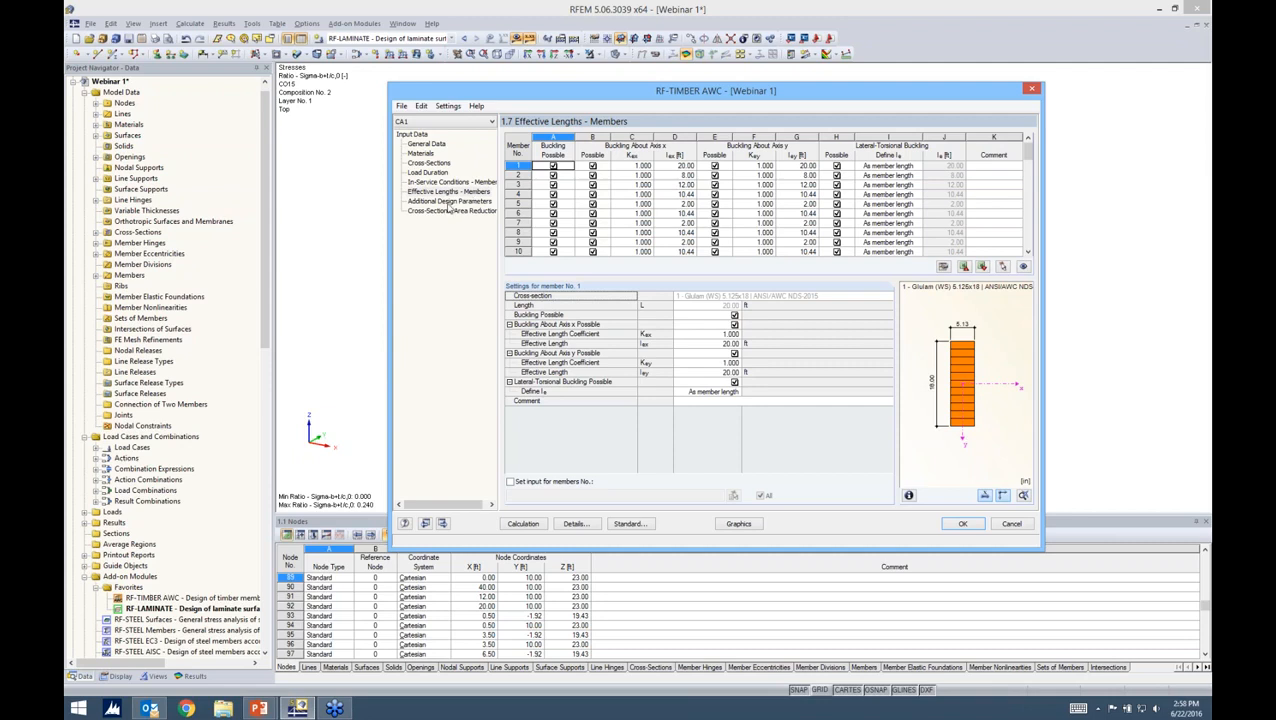
# Look at the additional design parameters and the repetitive factor options for member 7, keeping it as Not Repetitive.
pyautogui.click(451, 202)
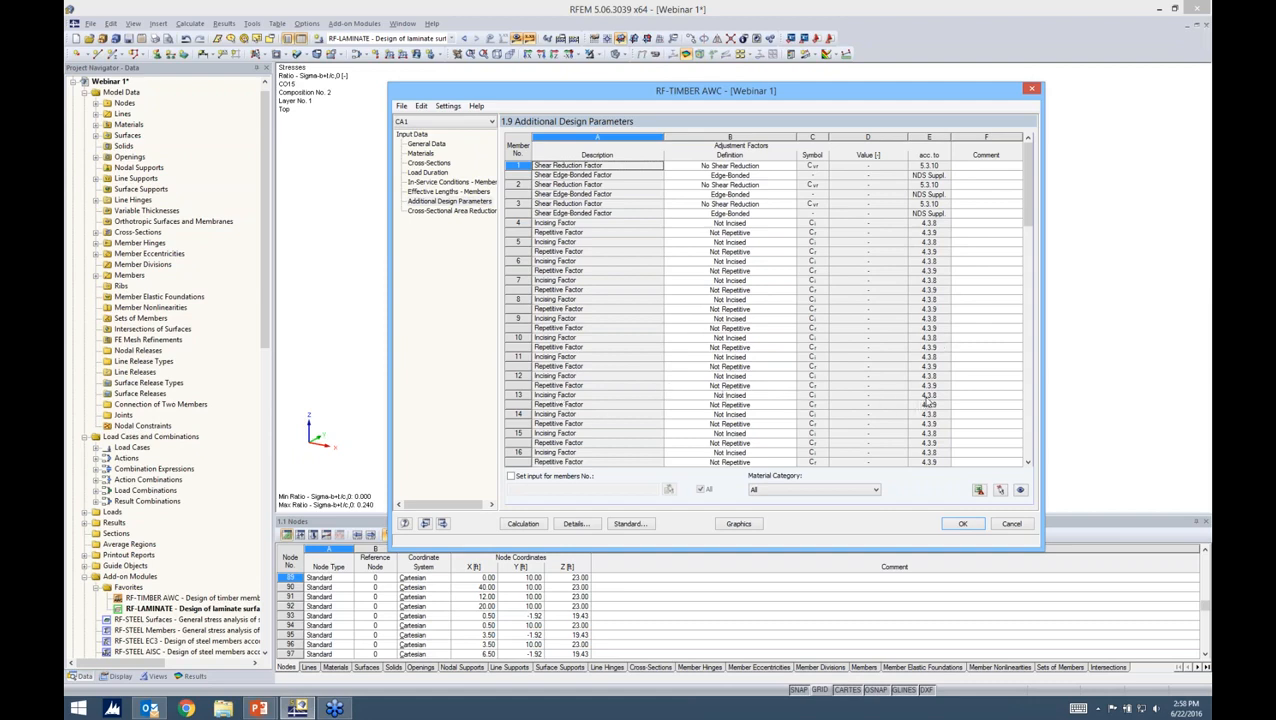
pyautogui.click(718, 292)
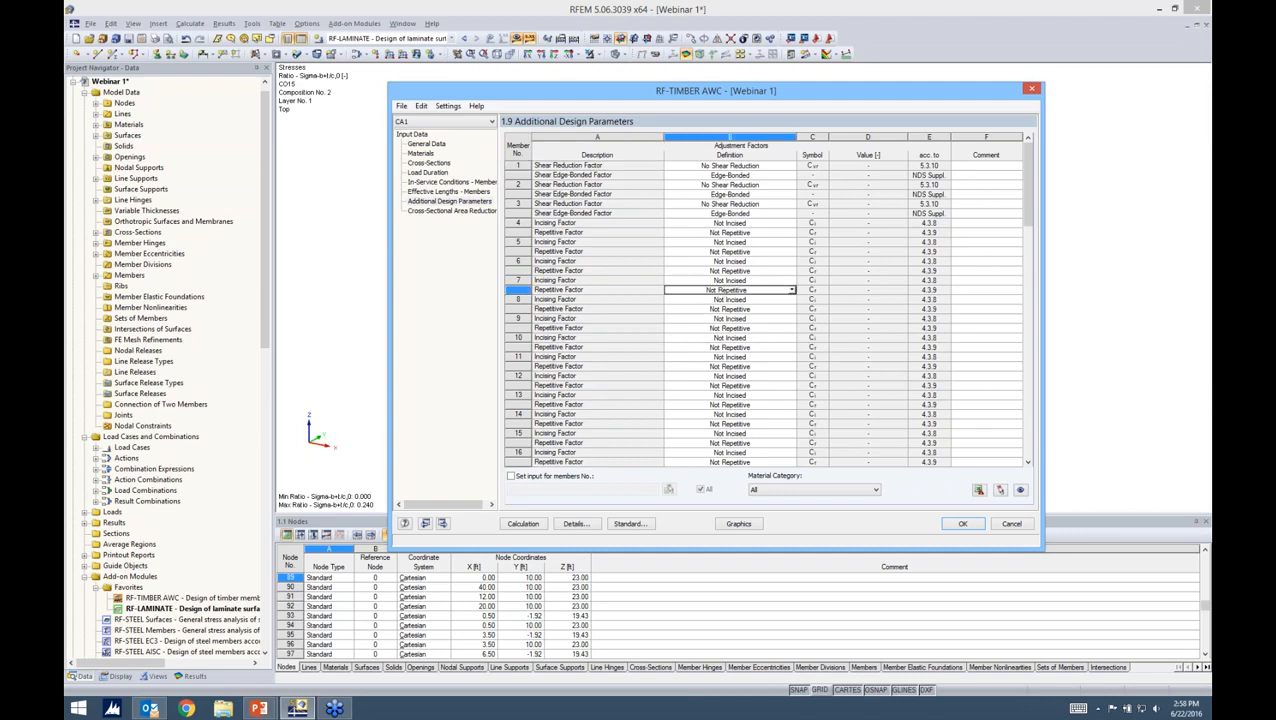
pyautogui.click(792, 290)
pyautogui.click(785, 309)
pyautogui.click(792, 290)
pyautogui.click(779, 300)
# Add a cross-sectional area reduction that refers to Member and look at its notch settings.
pyautogui.click(450, 212)
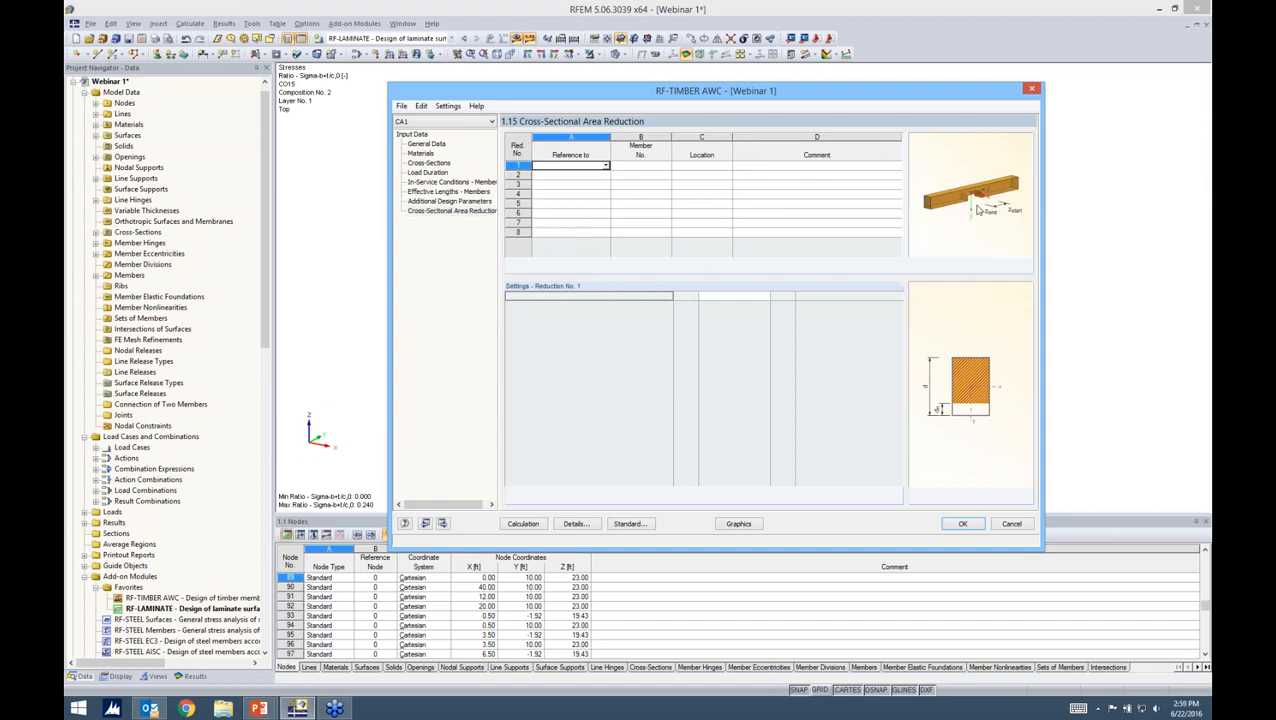
pyautogui.click(606, 165)
pyautogui.click(570, 175)
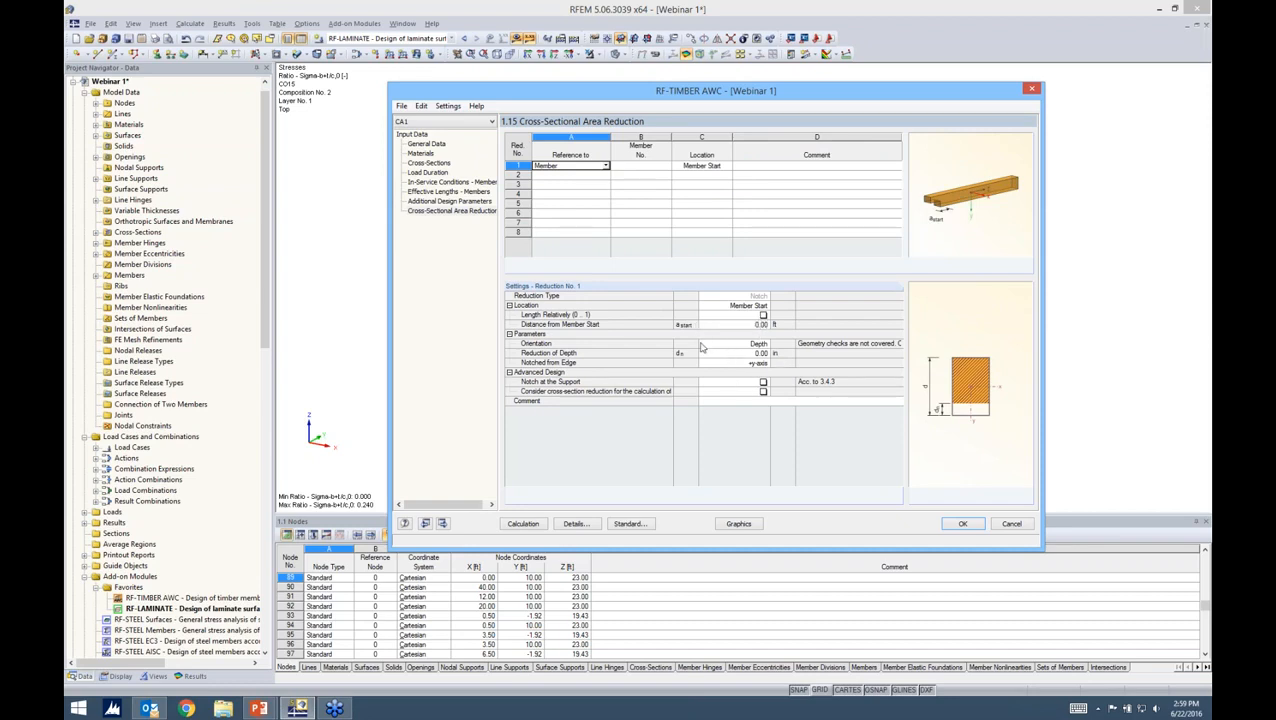
# Review the general and other adjustment factors of the ANSI/AWC NDS-2015 standard and accept them without changes.
pyautogui.click(628, 524)
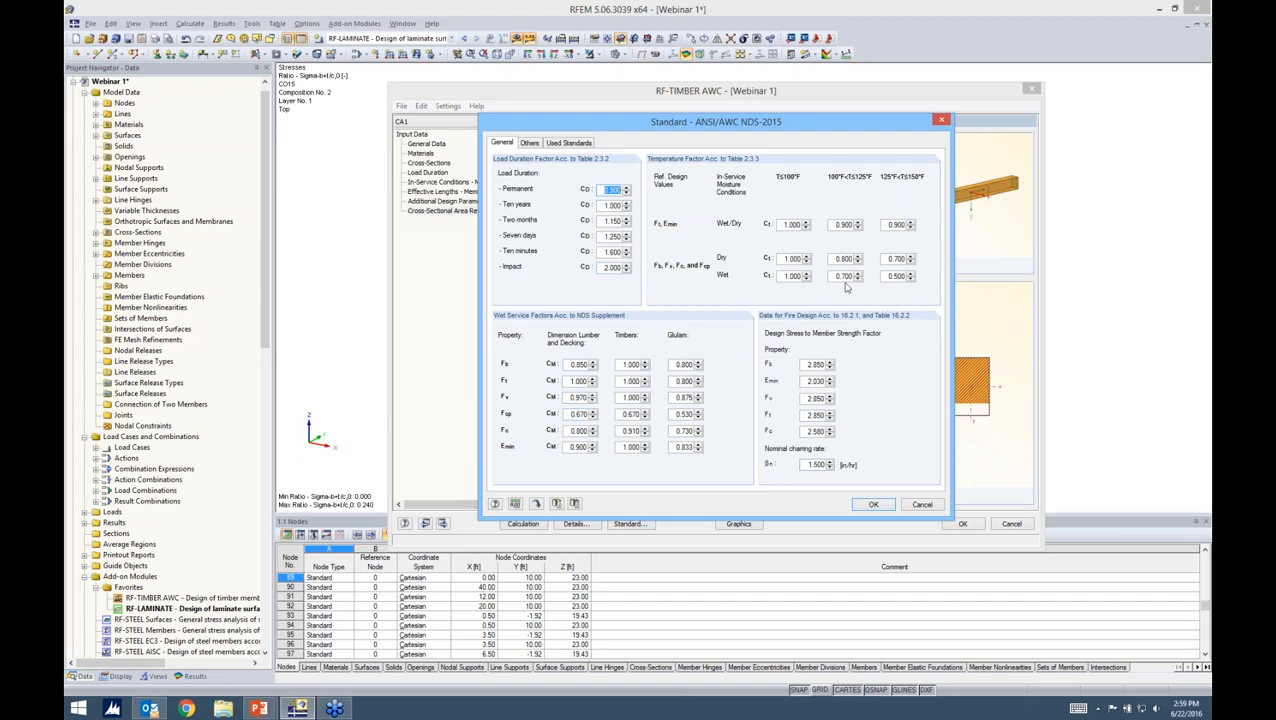
pyautogui.click(531, 144)
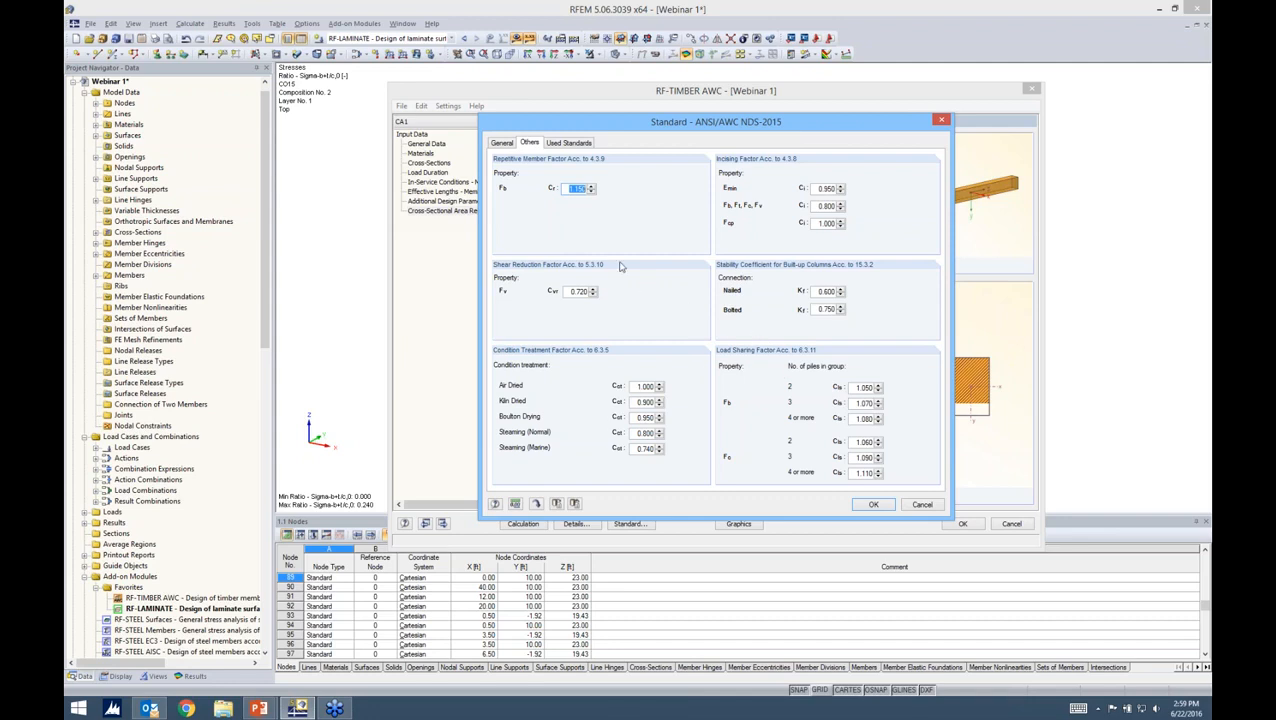
pyautogui.click(870, 505)
# Calculate the timber member design and view the results by load case, by cross-section and by member.
pyautogui.click(522, 523)
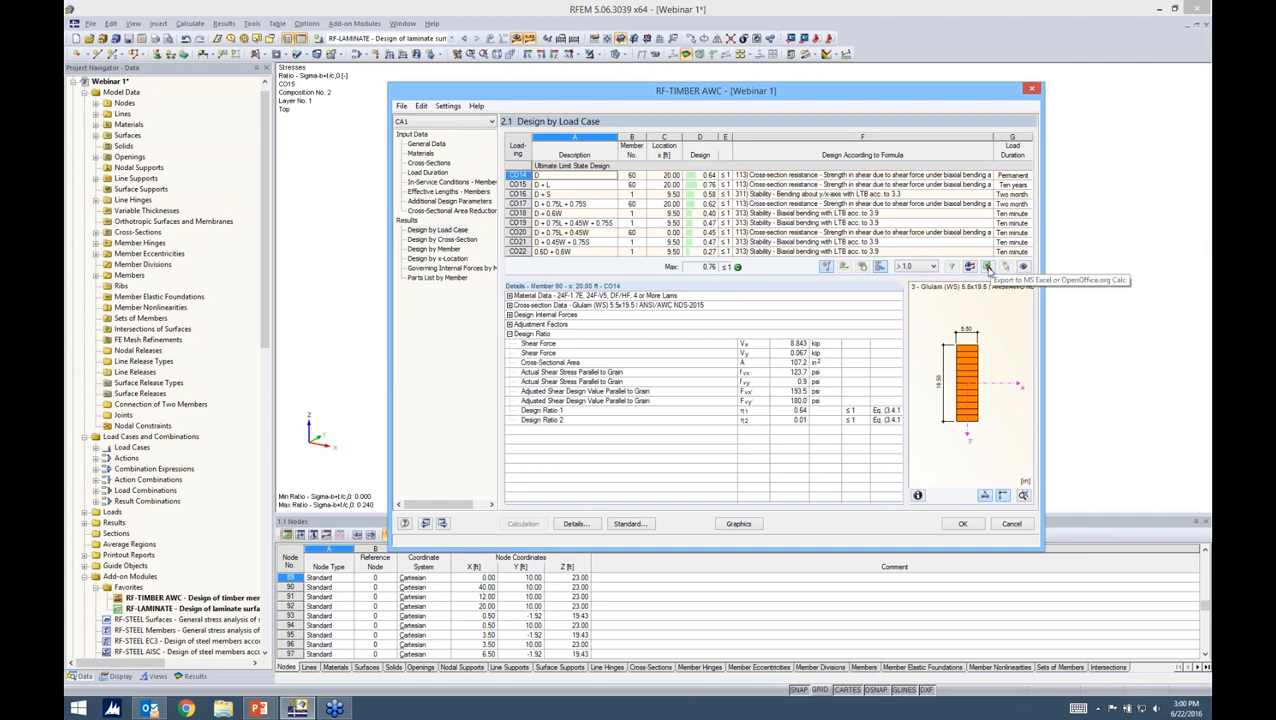
pyautogui.click(445, 239)
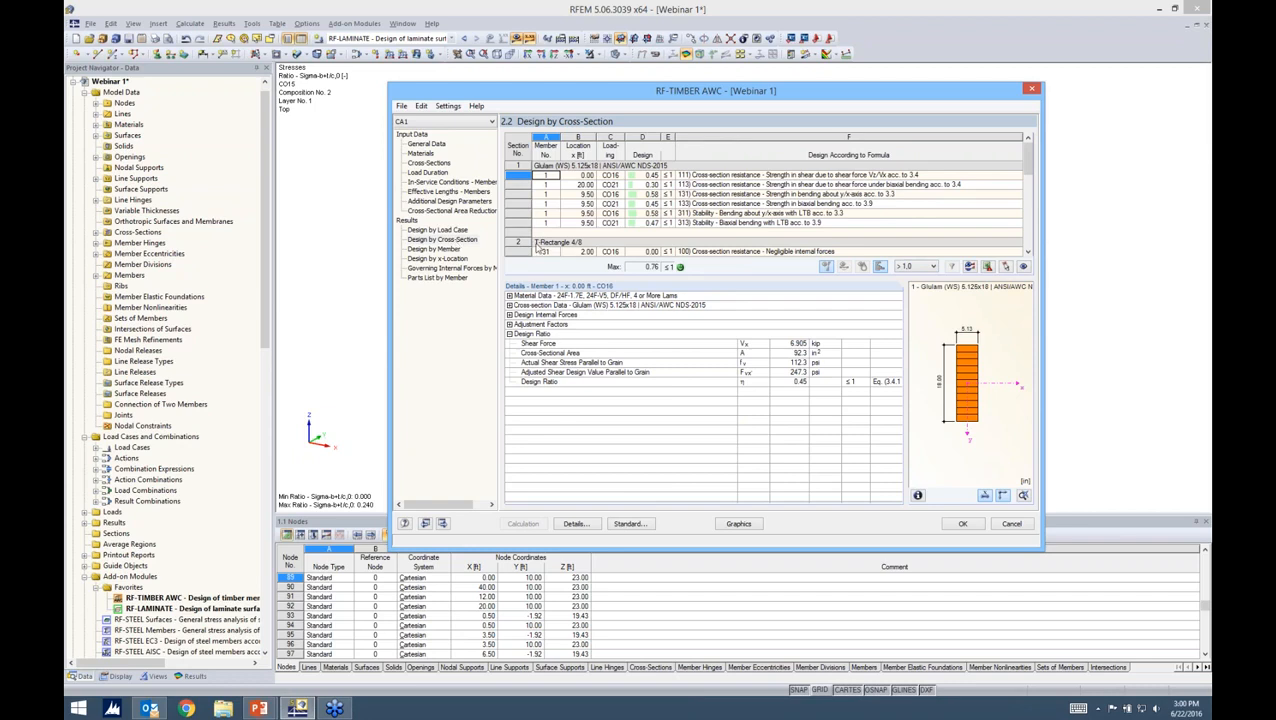
pyautogui.click(436, 249)
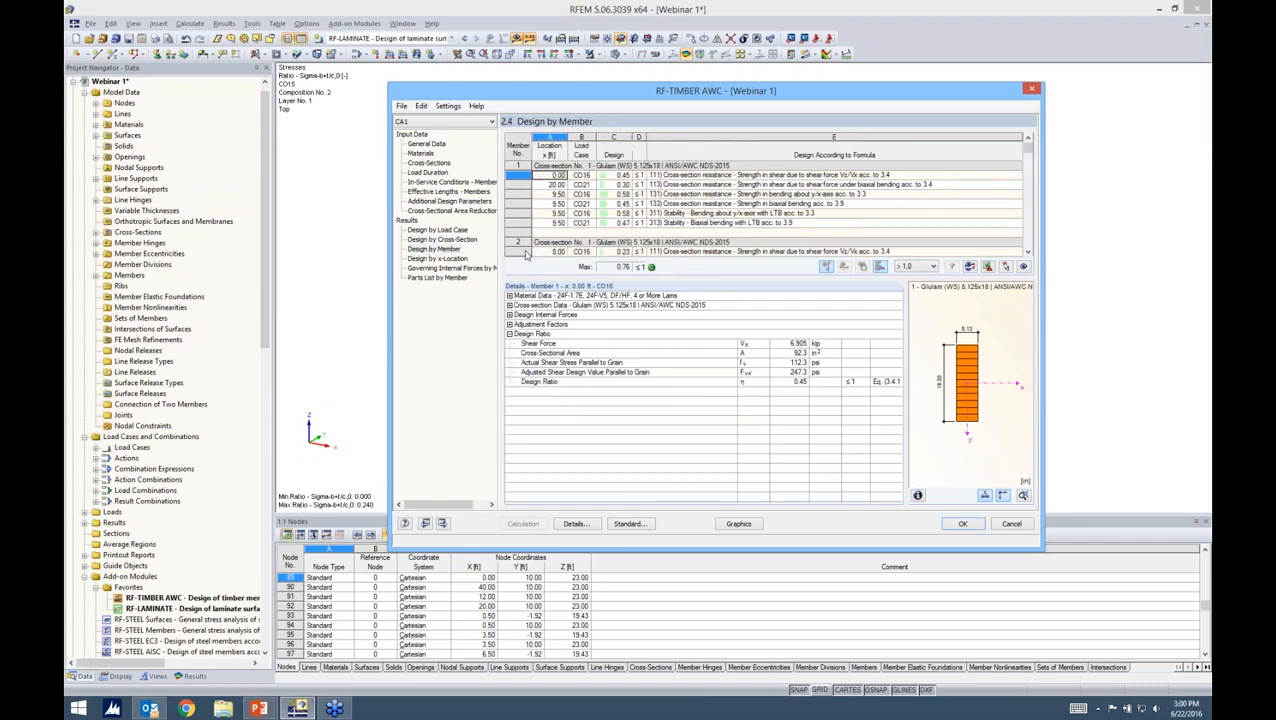
# Examine the calculation details of member 1's bending and stability design checks in the results by member.
pyautogui.click(679, 194)
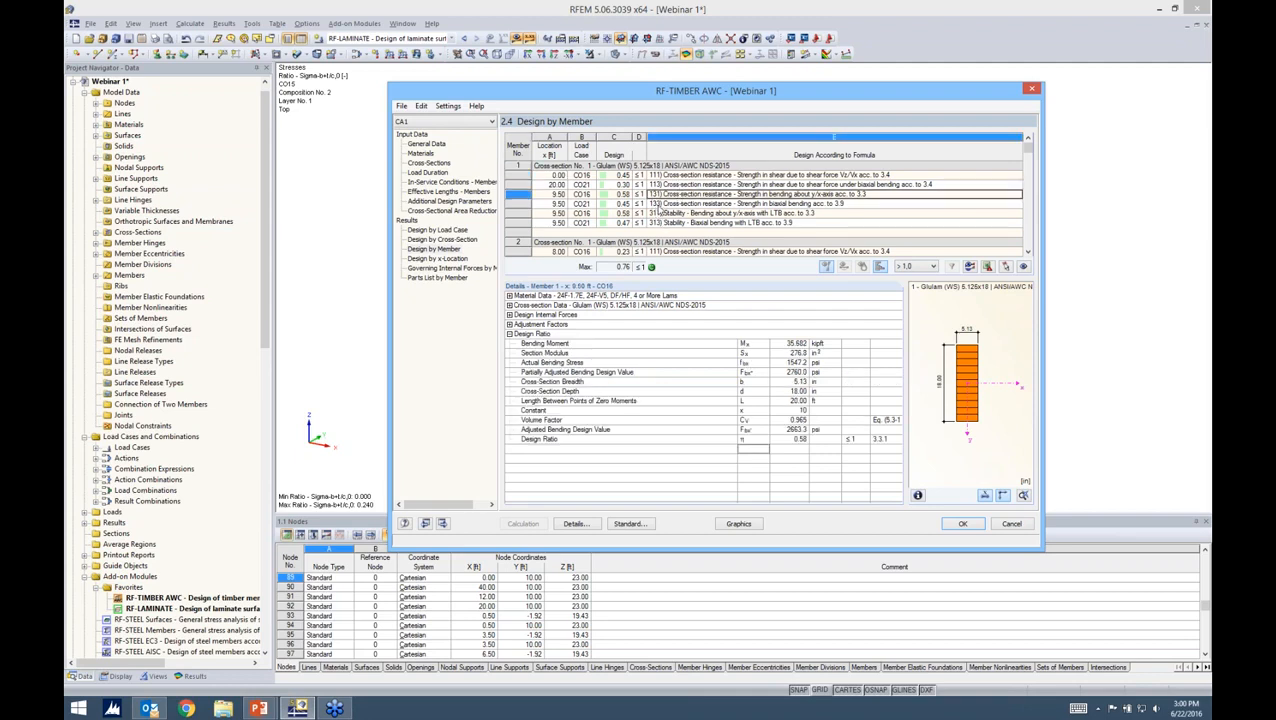
pyautogui.press('Down')
pyautogui.press('Down')
pyautogui.press('Down')
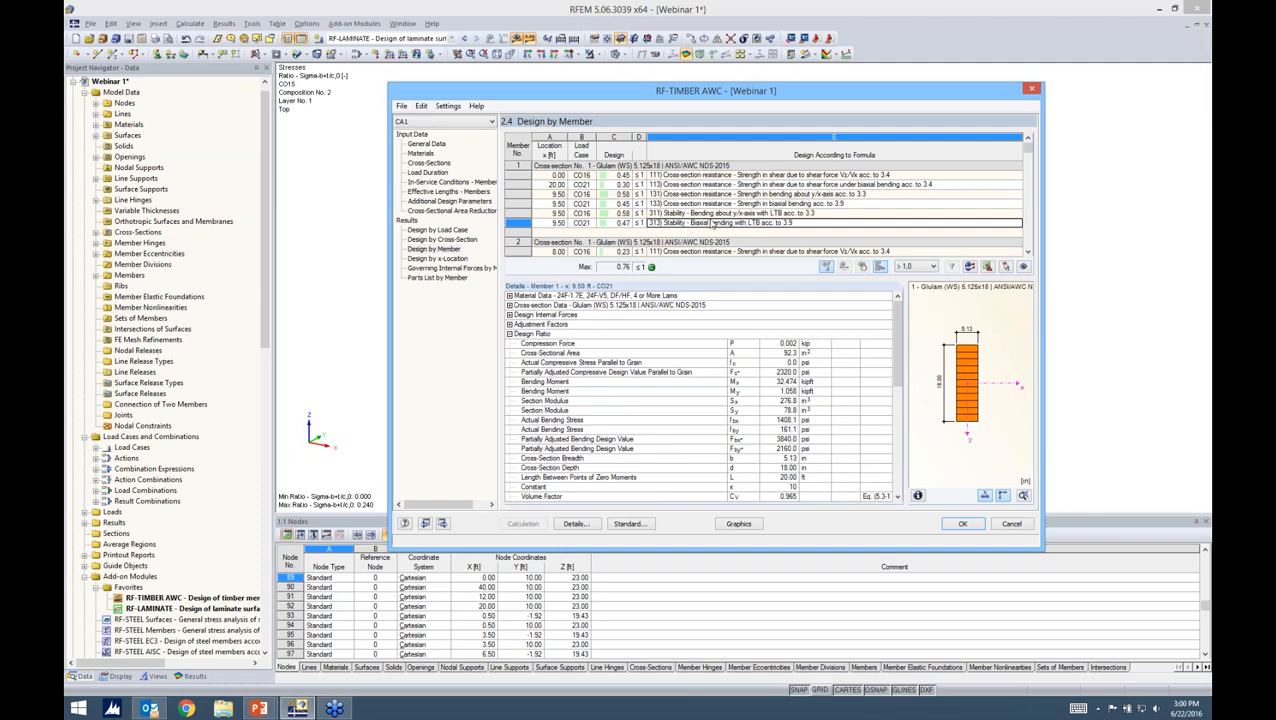
pyautogui.click(708, 212)
pyautogui.click(705, 202)
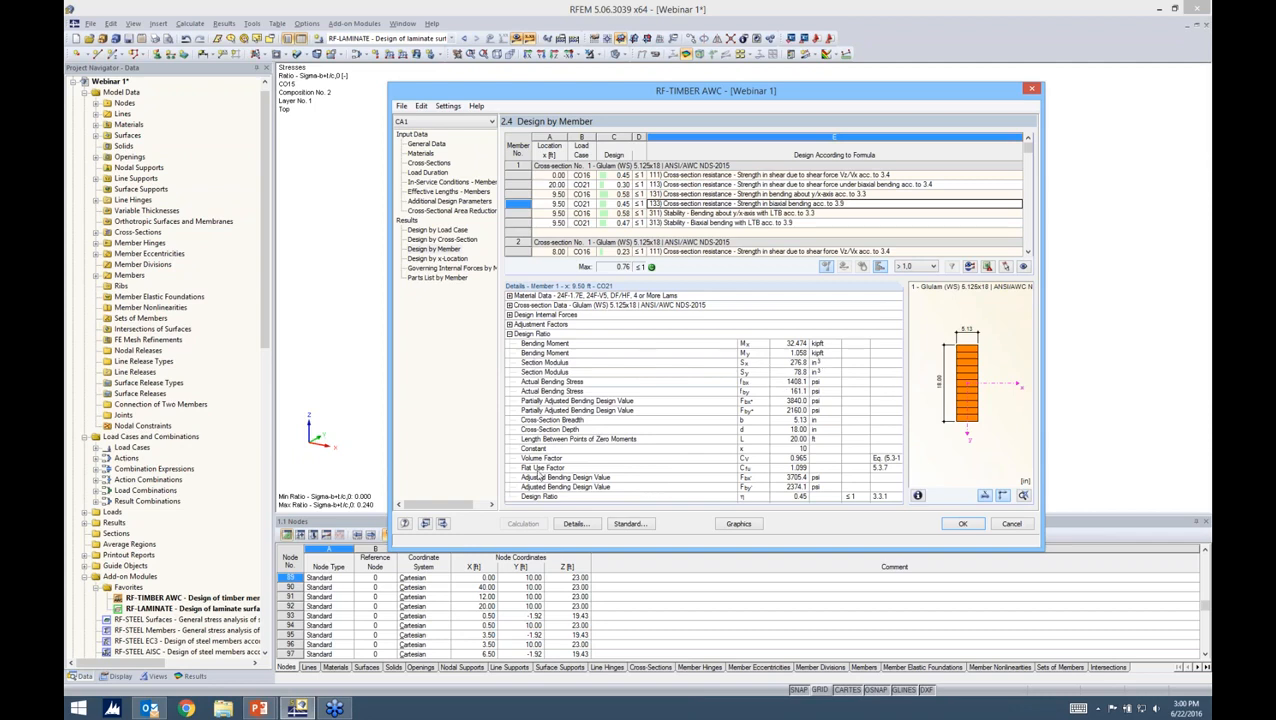
# Inspect the cross-section data and design internal forces of member 1's biaxial bending check, then collapse both detail groups.
pyautogui.click(509, 305)
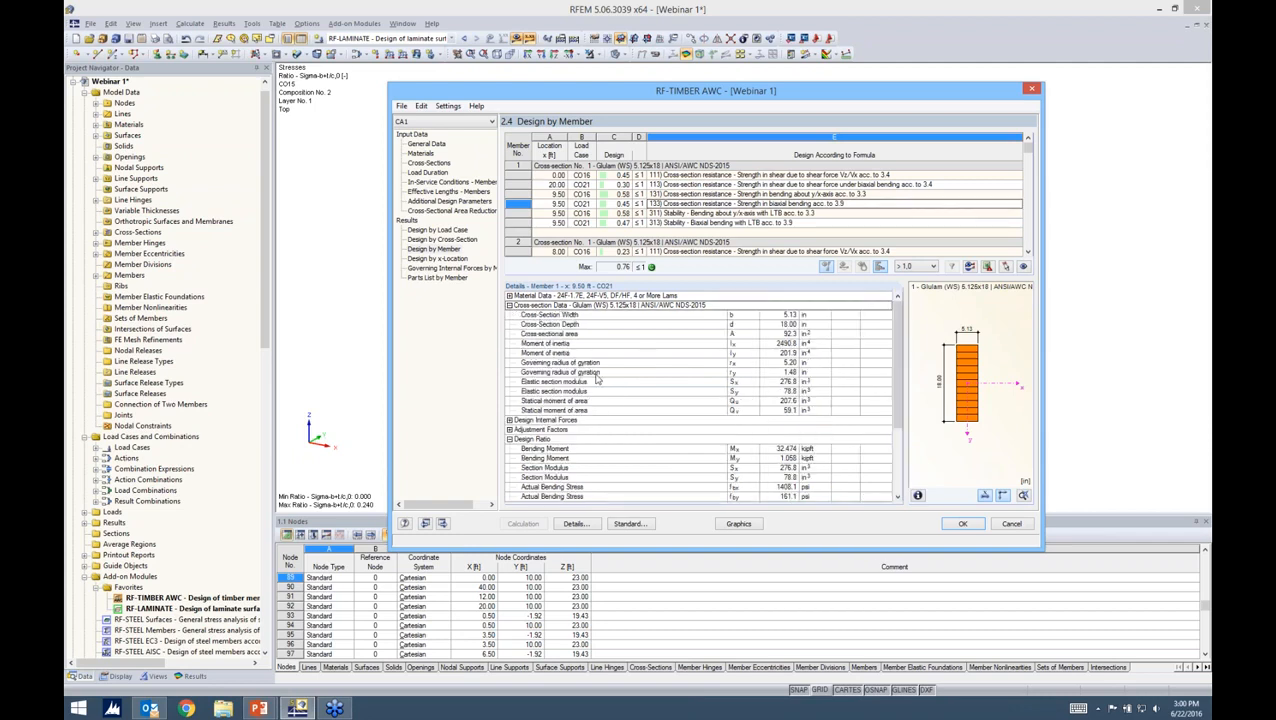
pyautogui.click(509, 421)
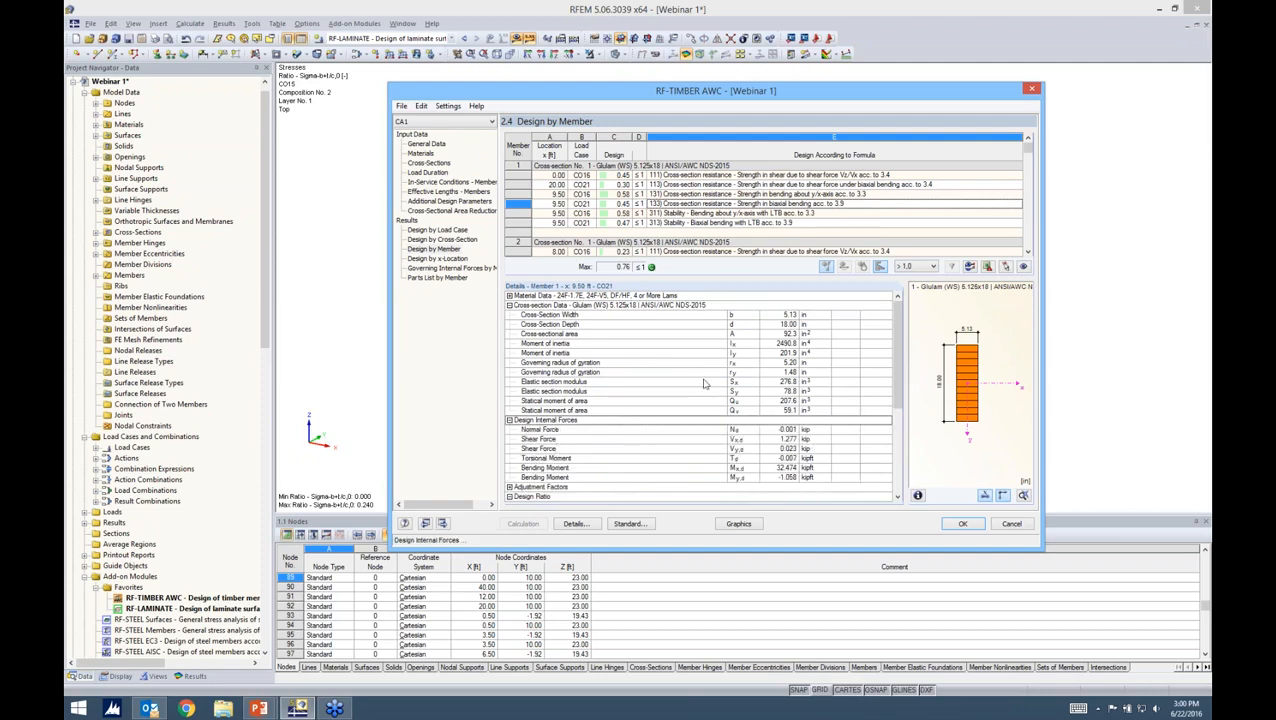
pyautogui.click(509, 421)
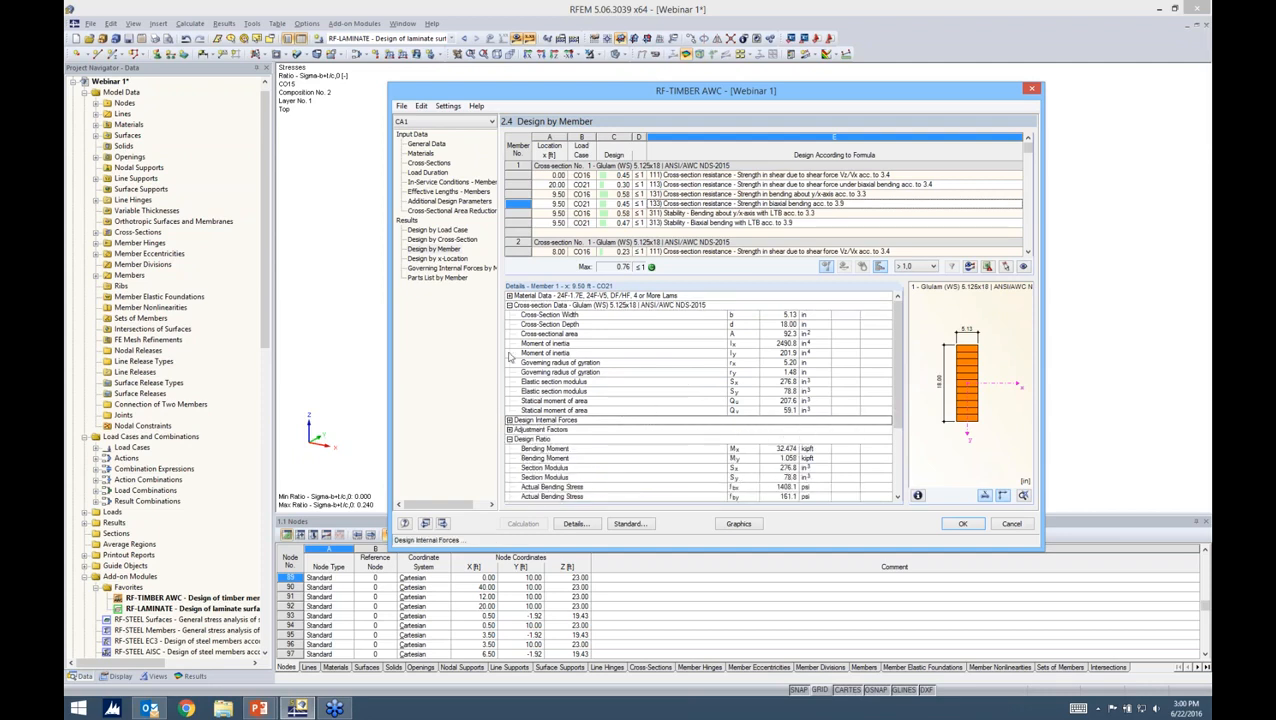
pyautogui.click(508, 305)
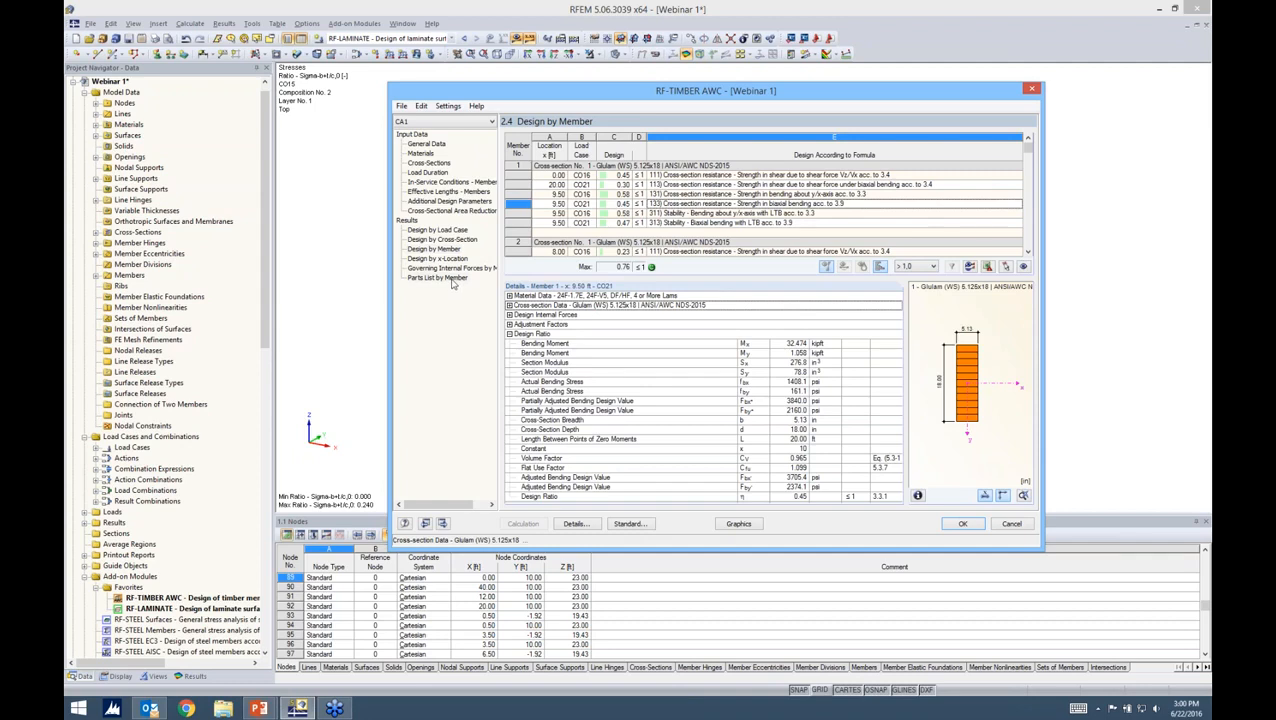
# View the parts list by member and show the timber design ratios graphically on the model.
pyautogui.click(440, 278)
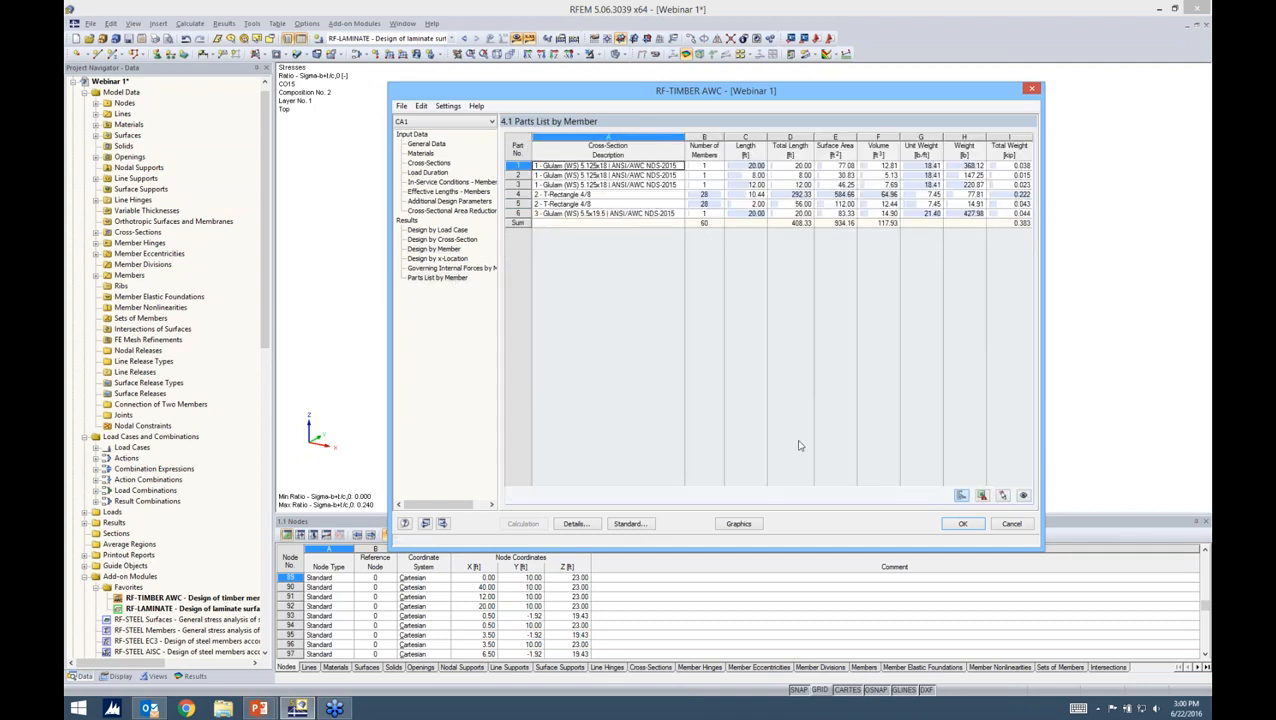
pyautogui.click(731, 527)
pyautogui.moveTo(902, 316)
pyautogui.keyDown('ctrl'); pyautogui.mouseDown(button='middle')
pyautogui.moveTo(872, 321)
pyautogui.moveTo(866, 292)
pyautogui.moveTo(914, 285)
pyautogui.moveTo(817, 305)
pyautogui.mouseUp(button='middle'); pyautogui.keyUp('ctrl')
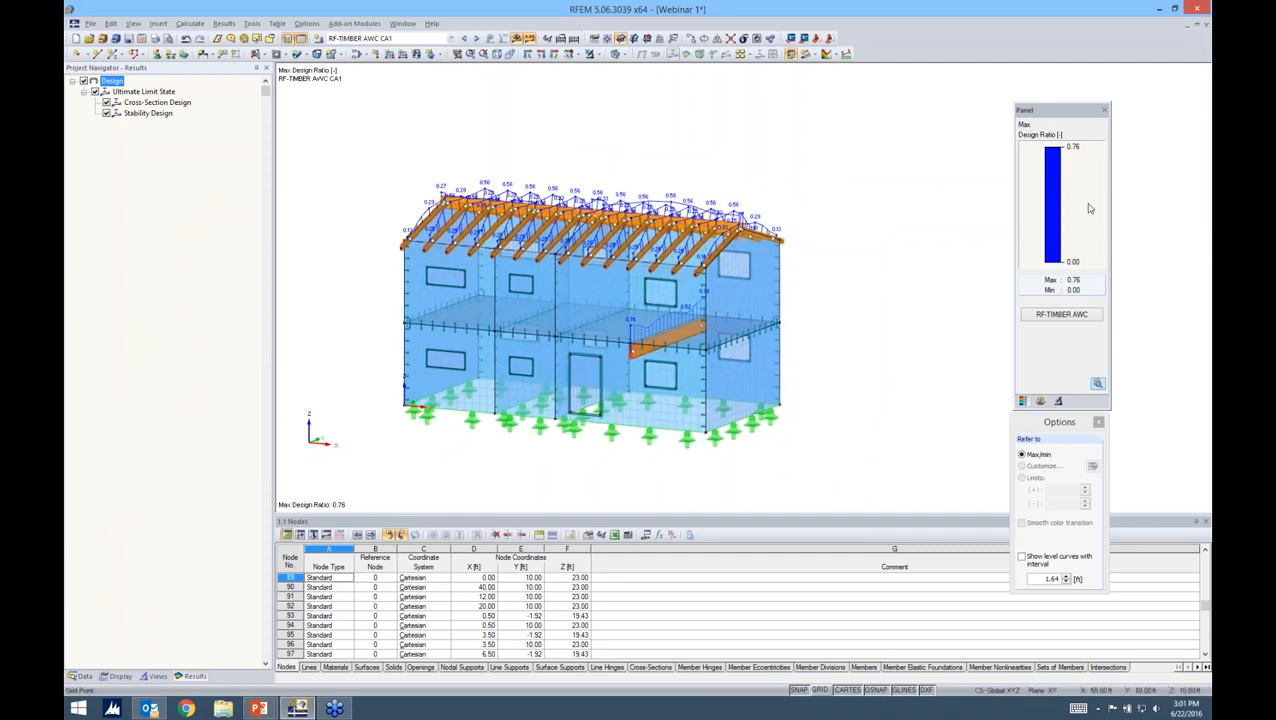
# Switch the displayed results to load combination CO19 and show the members' local deformations in the y direction.
pyautogui.click(451, 38)
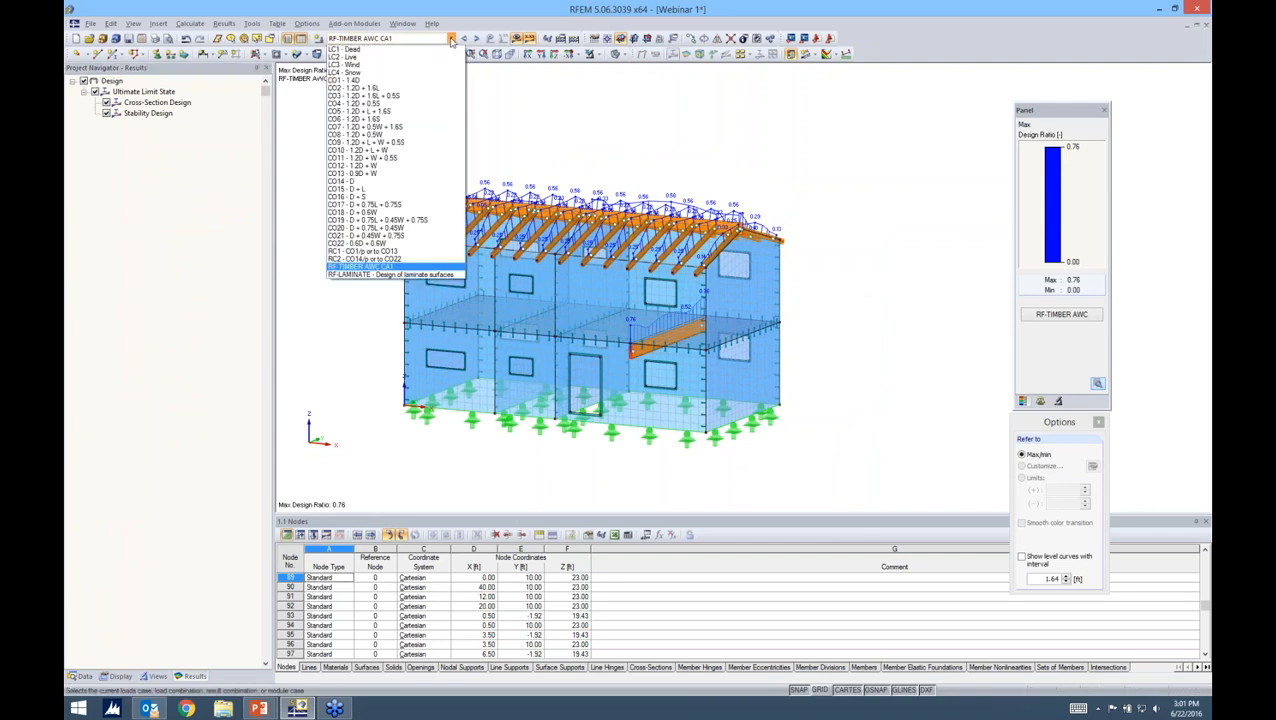
pyautogui.click(379, 220)
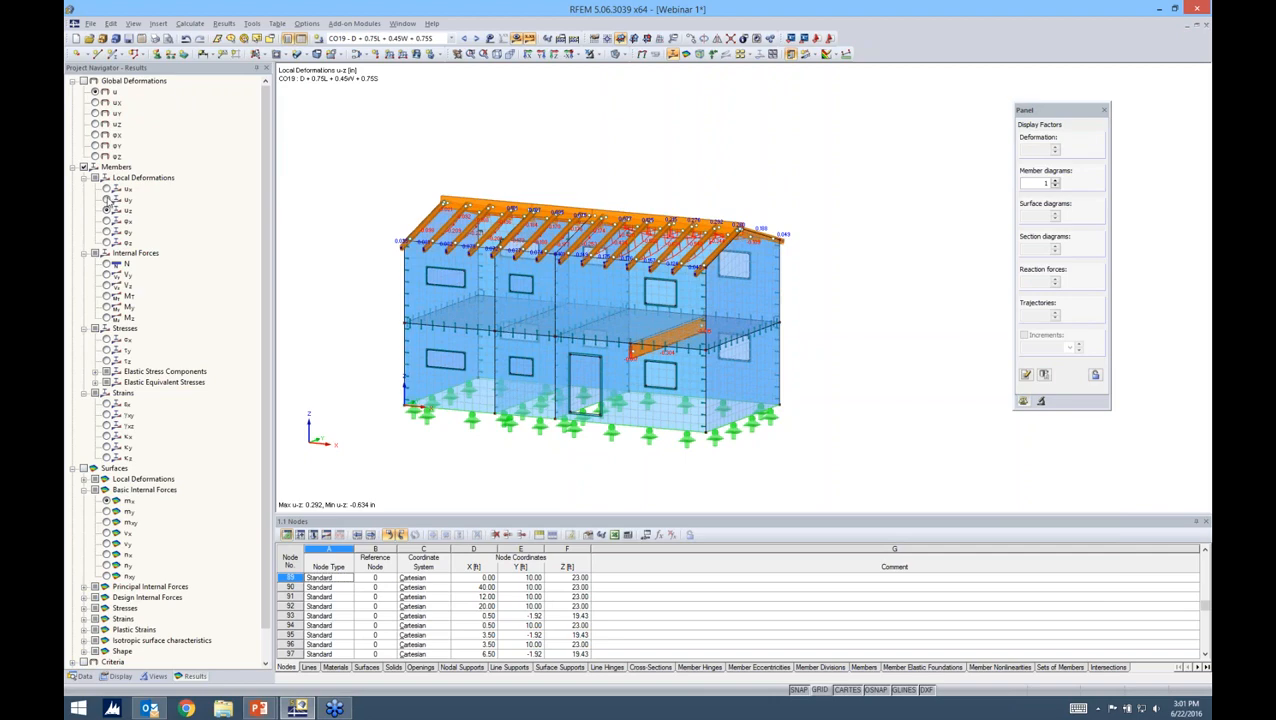
pyautogui.click(107, 199)
pyautogui.scroll(5, 729, 260)
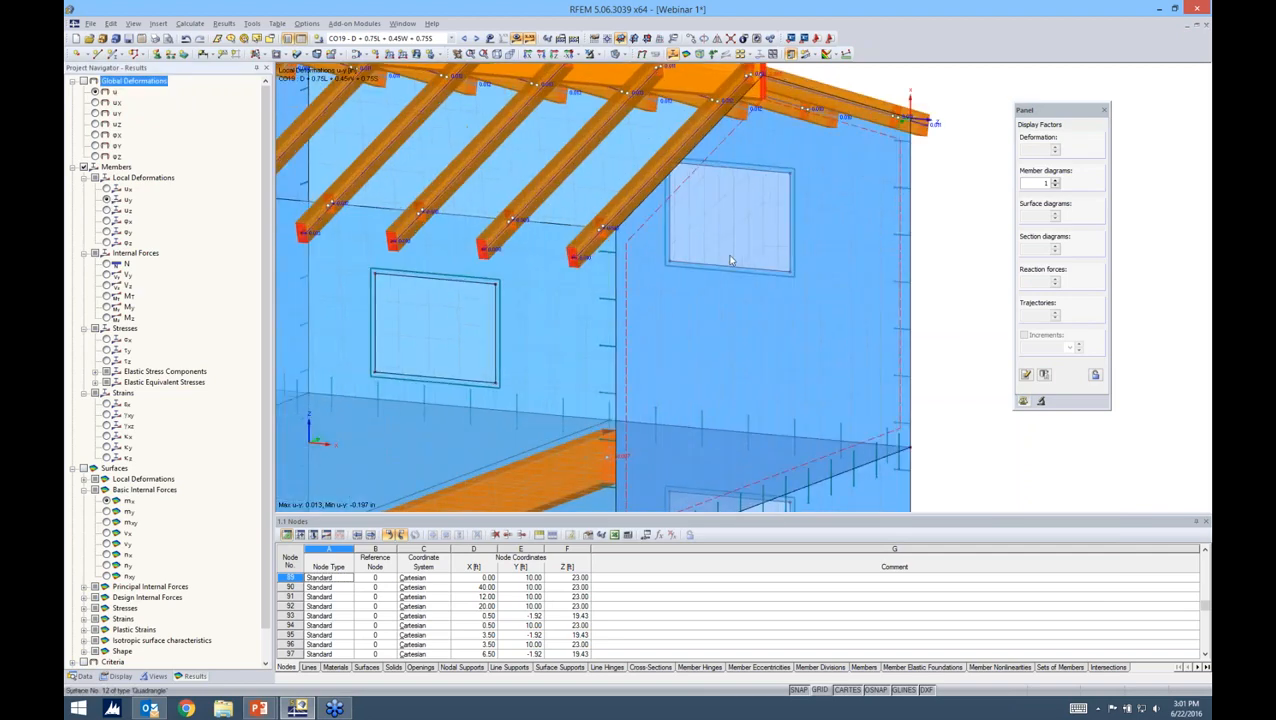
pyautogui.scroll(-5, 729, 260)
# Show the members' internal shear force Vy for CO19 with the model displayed as a wireframe.
pyautogui.click(107, 263)
pyautogui.click(107, 274)
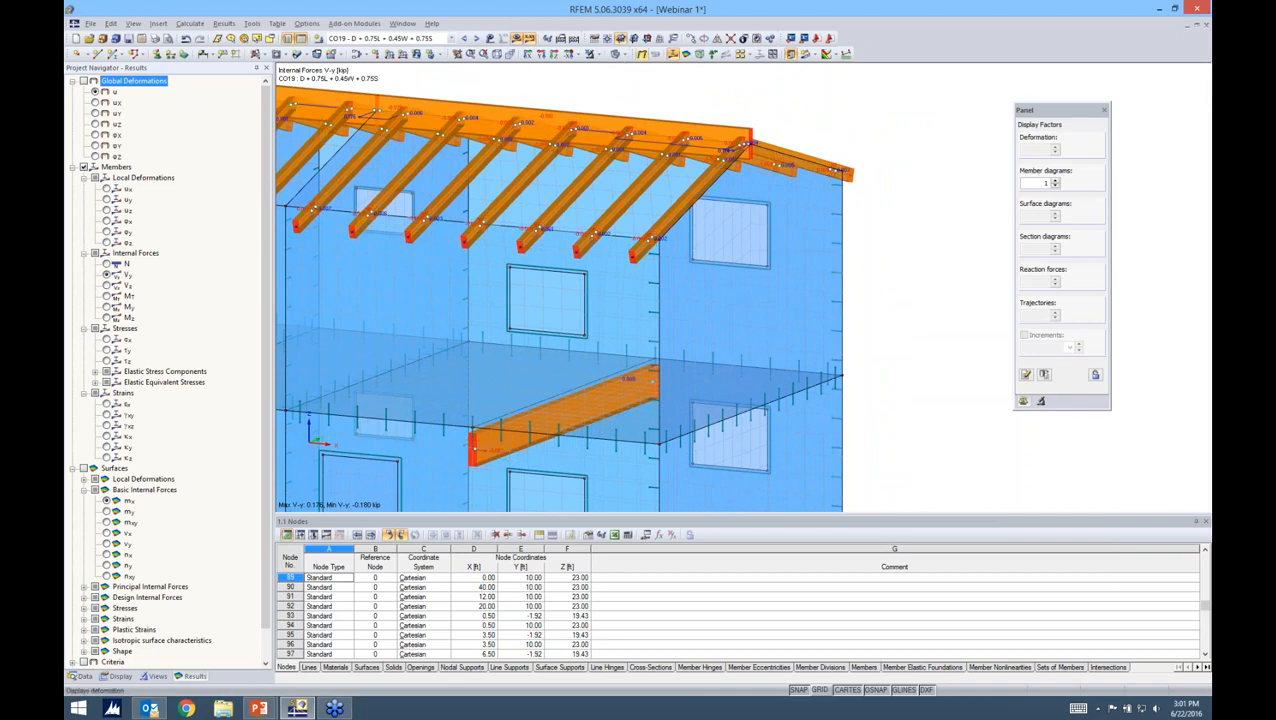
pyautogui.click(628, 53)
pyautogui.click(640, 71)
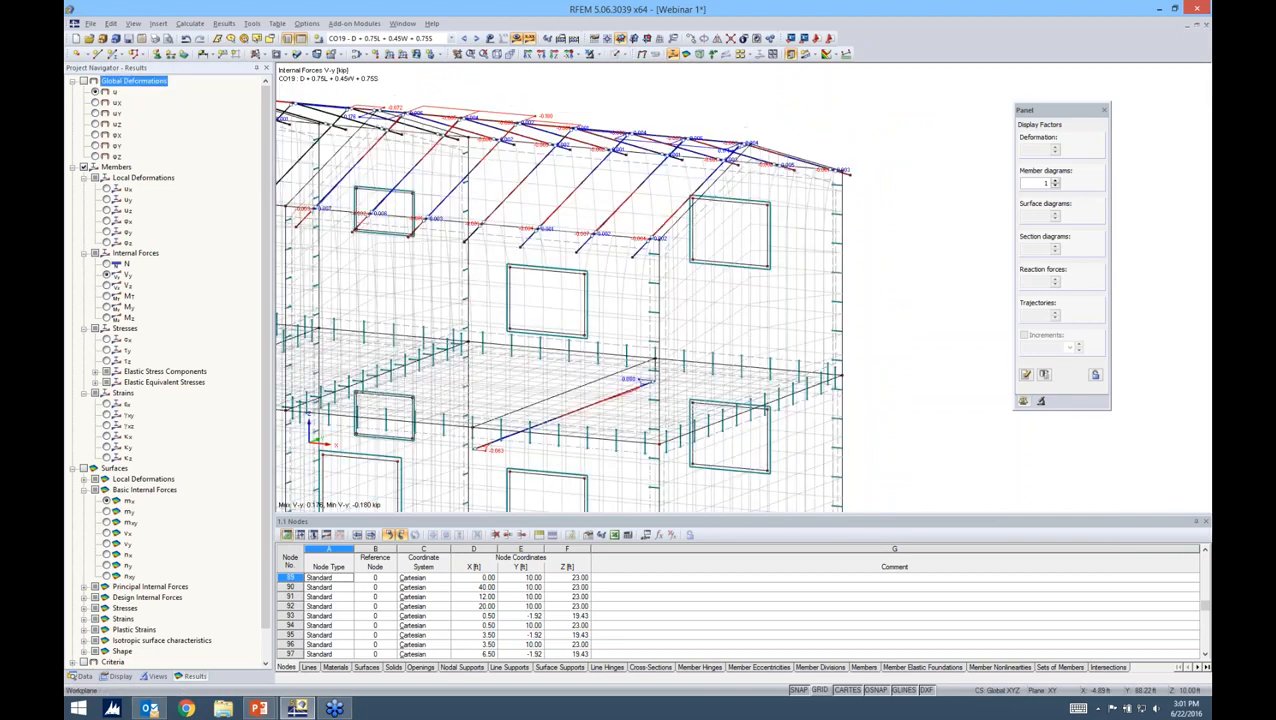
pyautogui.moveTo(682, 99); pyautogui.dragTo(822, 130, button='middle')
pyautogui.scroll(-3, 827, 114)
pyautogui.scroll(-1, 820, 123)
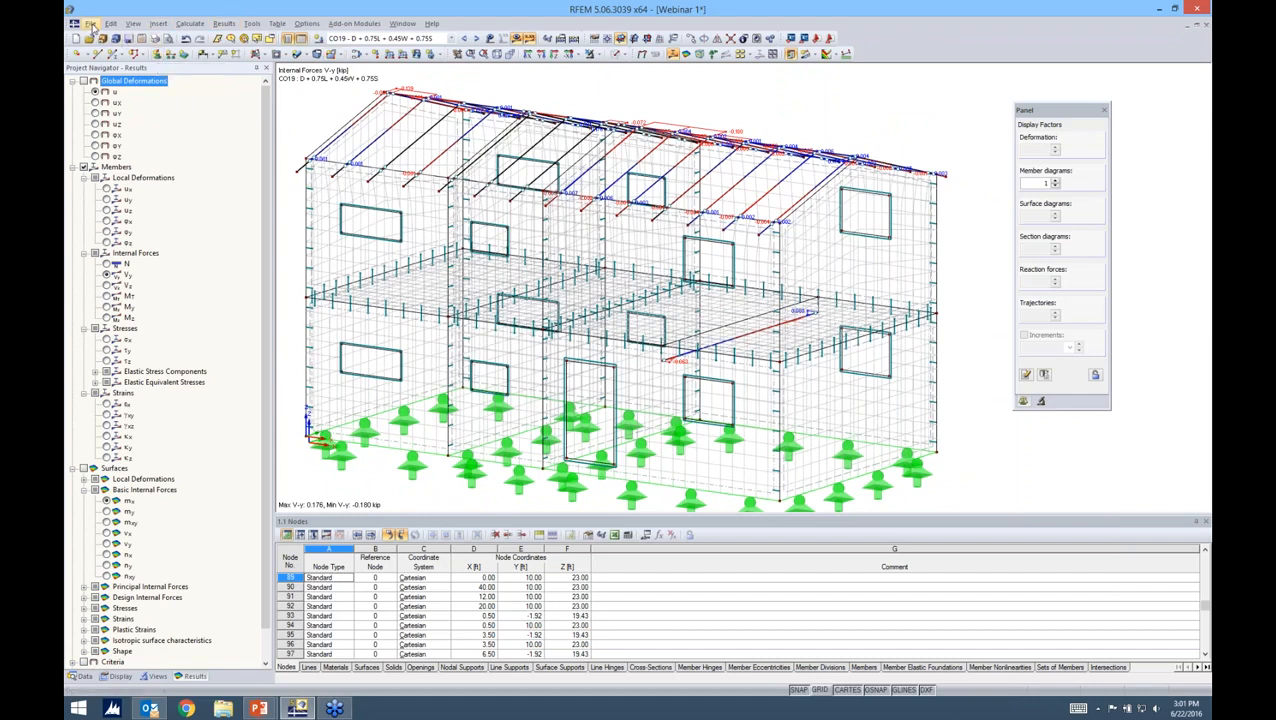
# Create the printout report, widen its navigator and move the Cross-Sections chapter ahead of Line Supports.
pyautogui.click(168, 40)
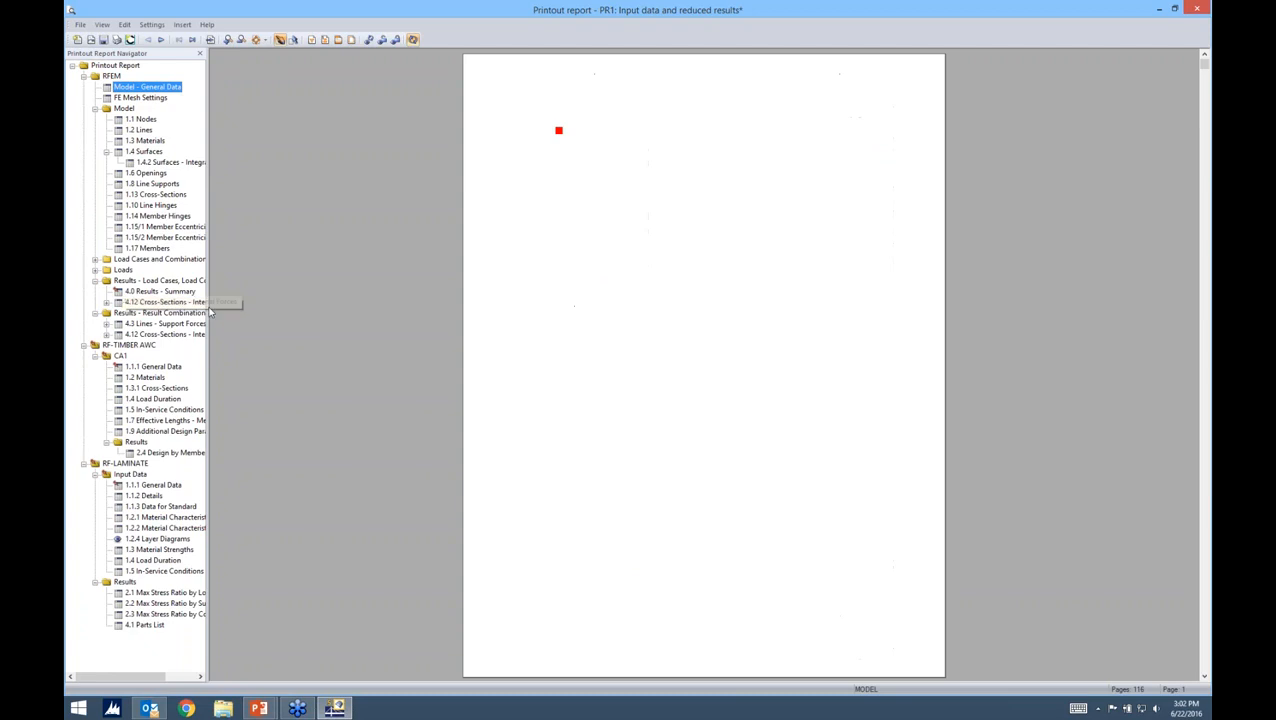
pyautogui.moveTo(207, 316); pyautogui.dragTo(301, 315)
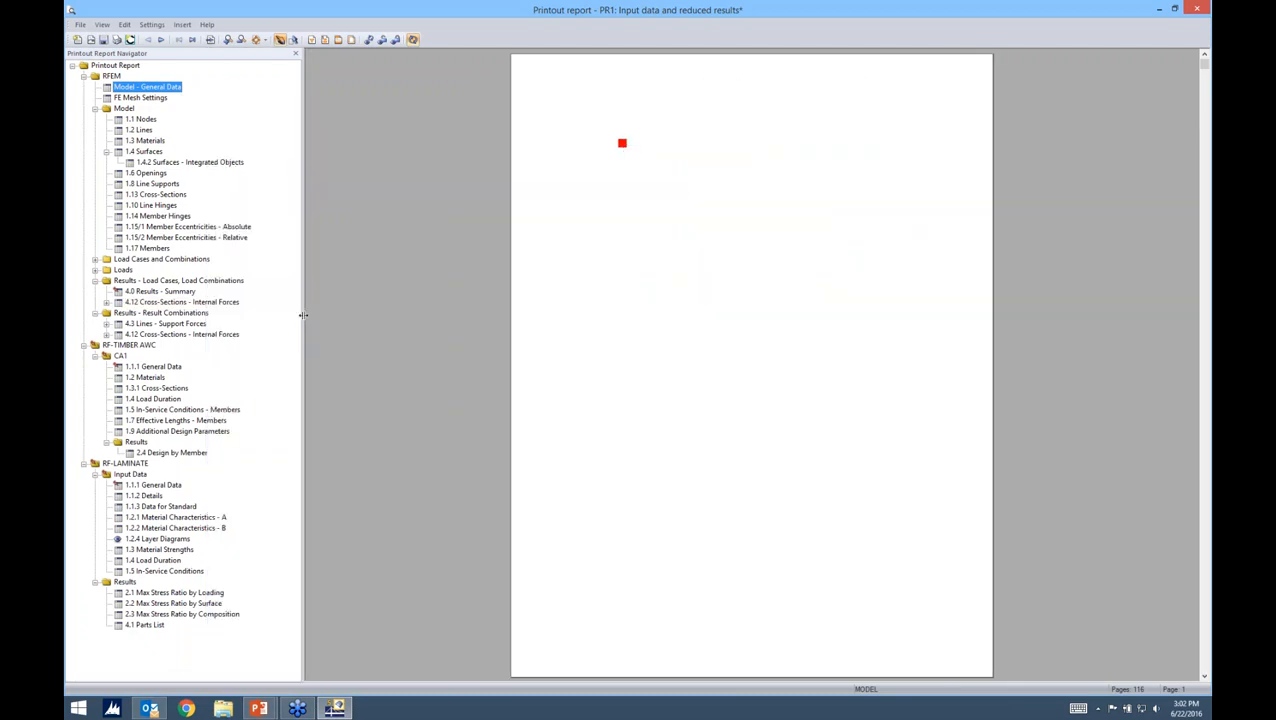
pyautogui.click(152, 194)
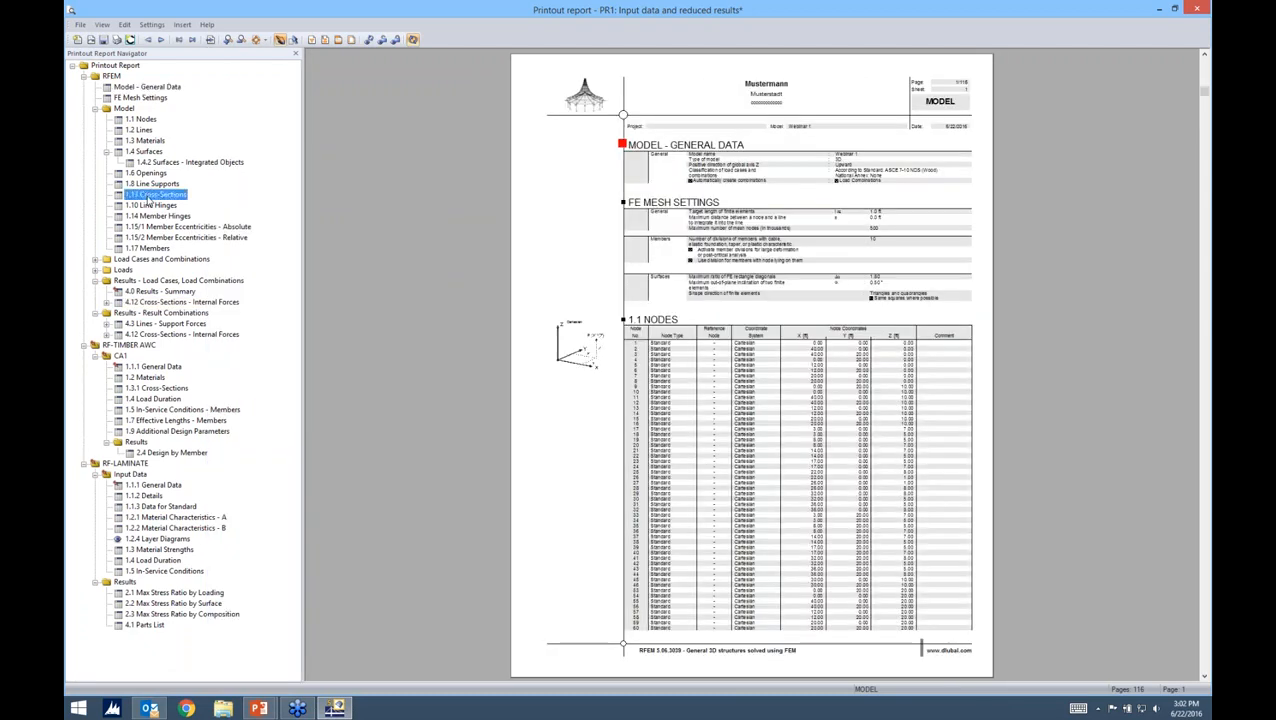
pyautogui.click(151, 182)
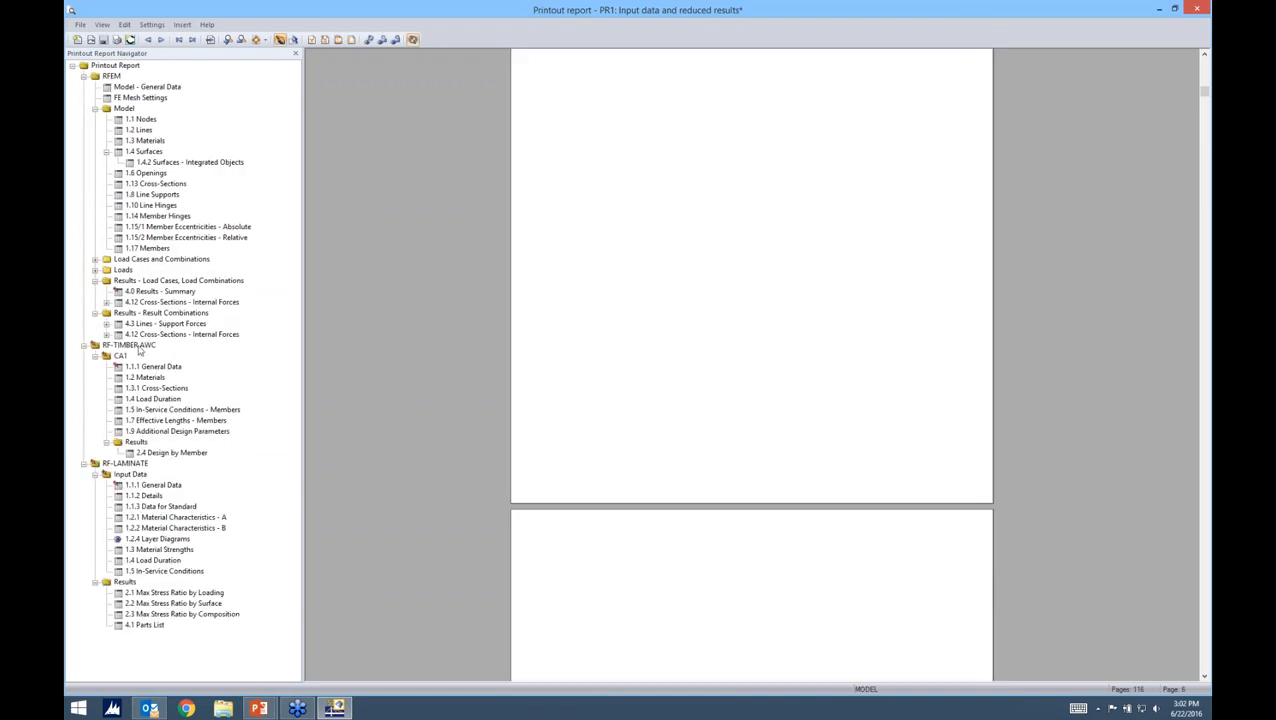
# Look through the report's RF-TIMBER AWC and RF-LAMINATE chapters, including the layer diagrams.
pyautogui.click(139, 346)
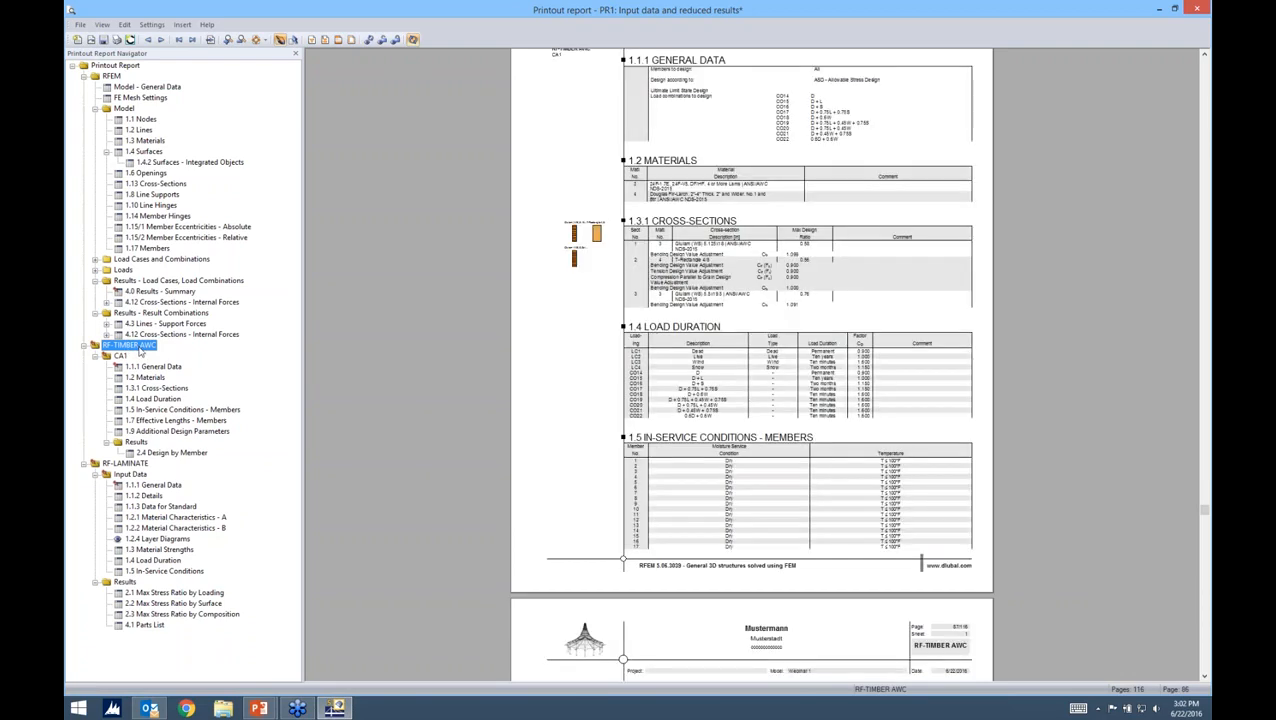
pyautogui.click(134, 466)
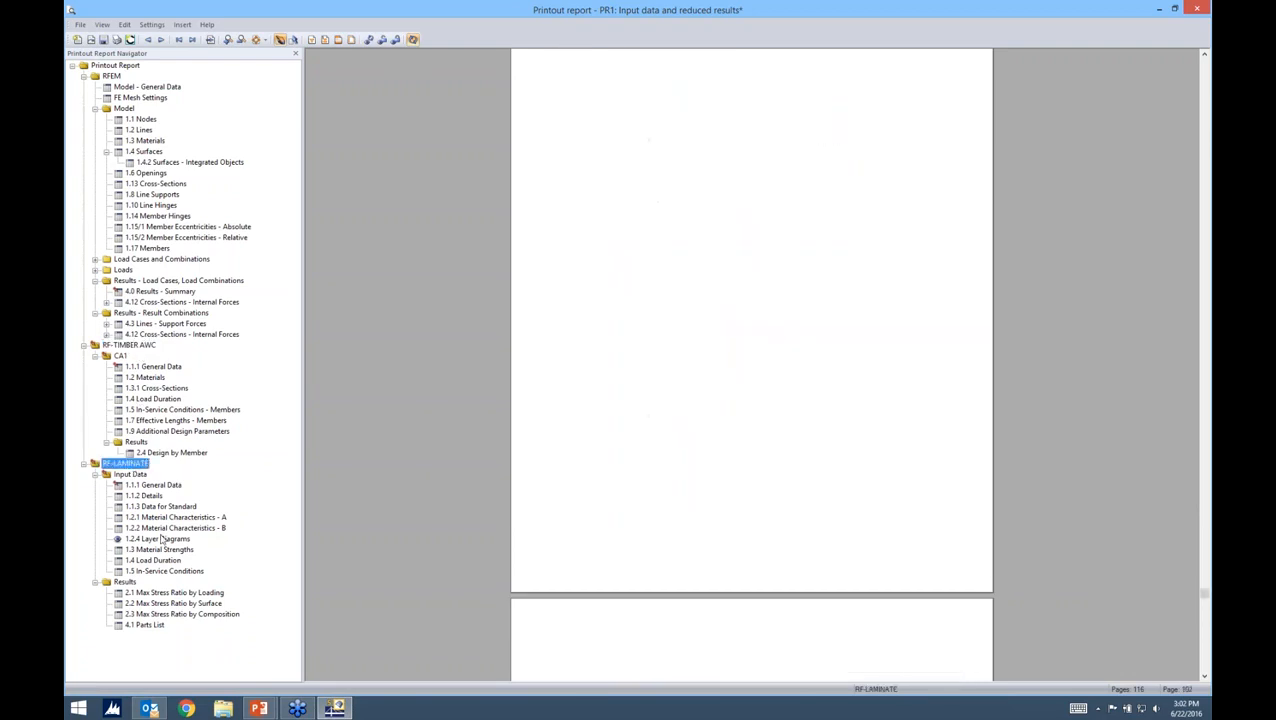
pyautogui.click(160, 539)
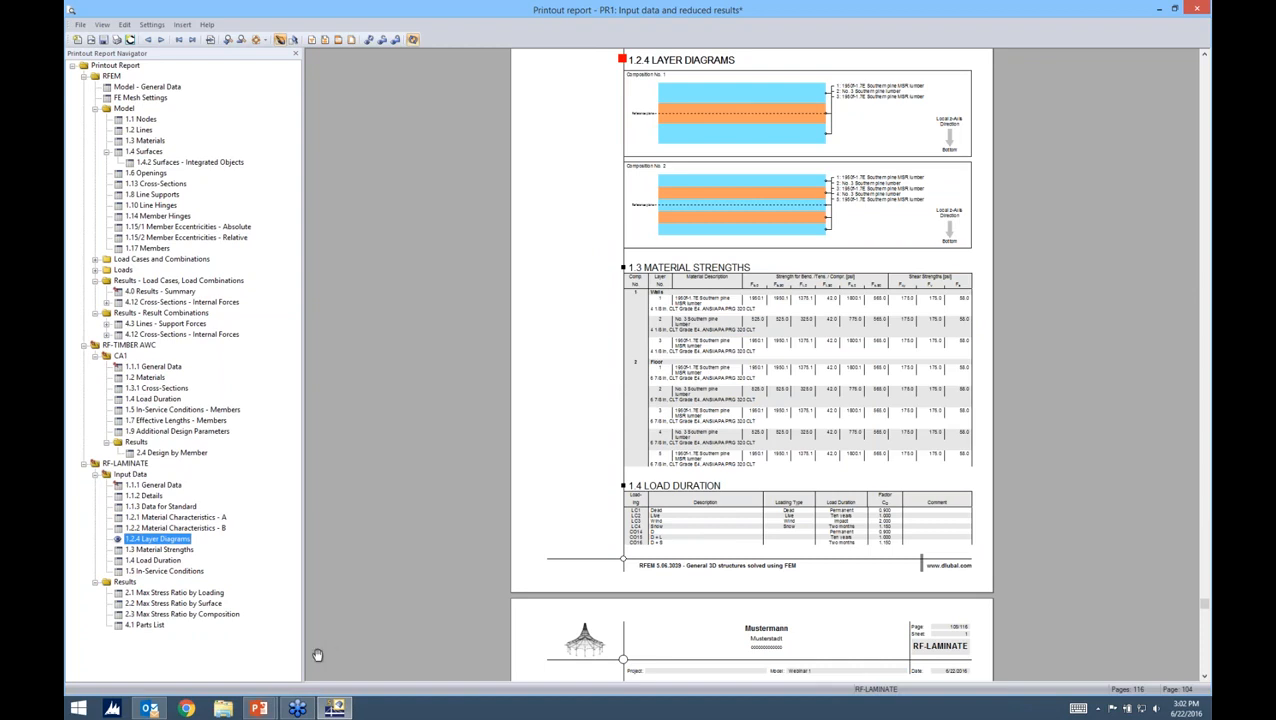
# Switch to the PowerPoint slide show and advance to the More Information slide.
pyautogui.hotkey('alt', 'Tab')
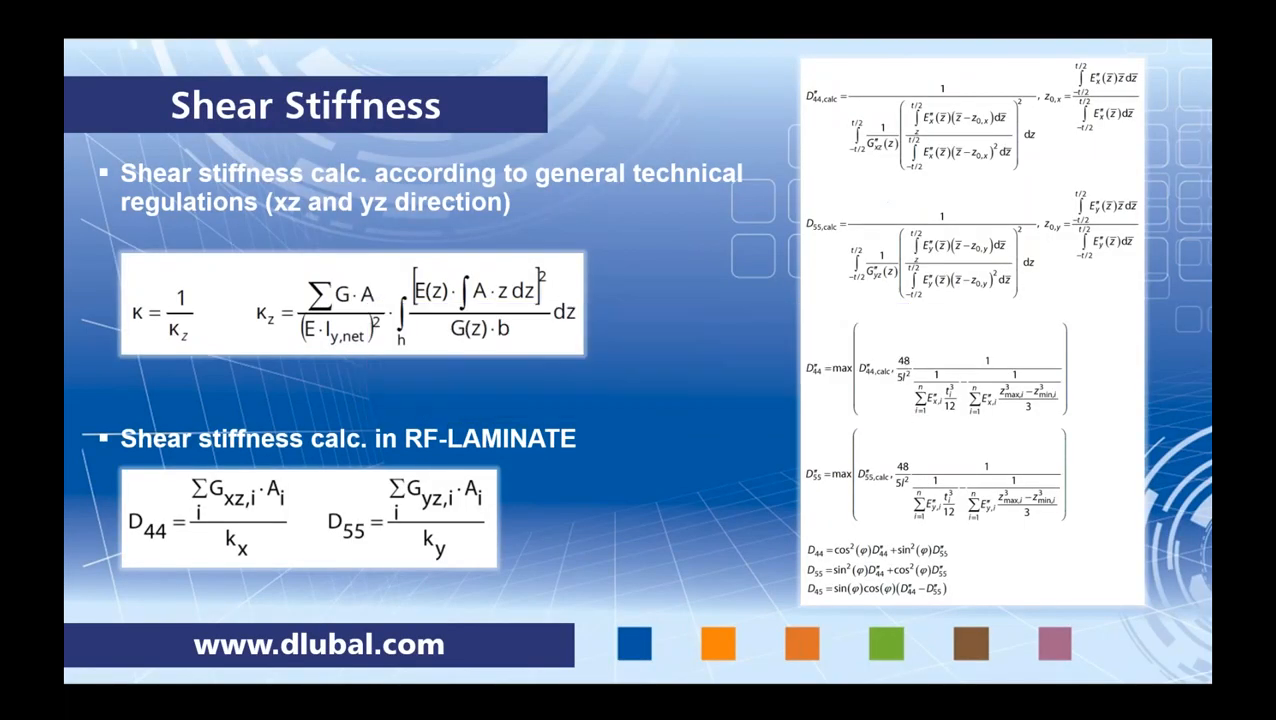
pyautogui.press('Right')
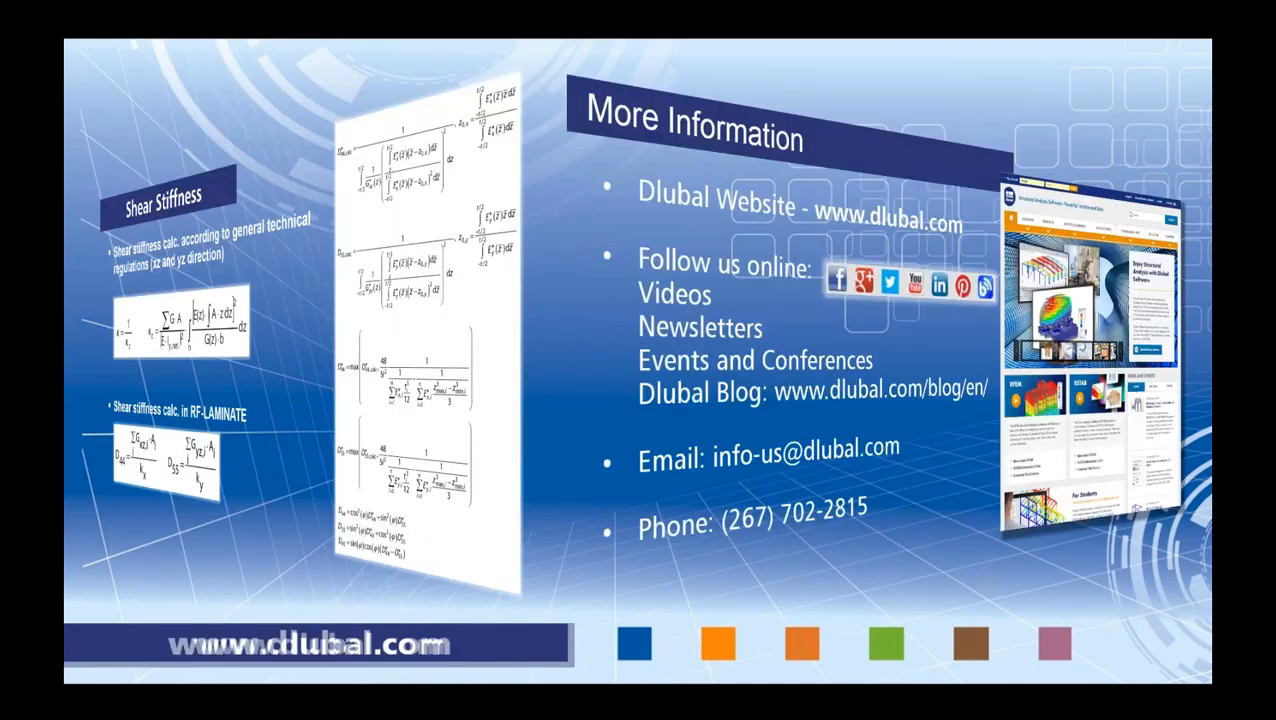